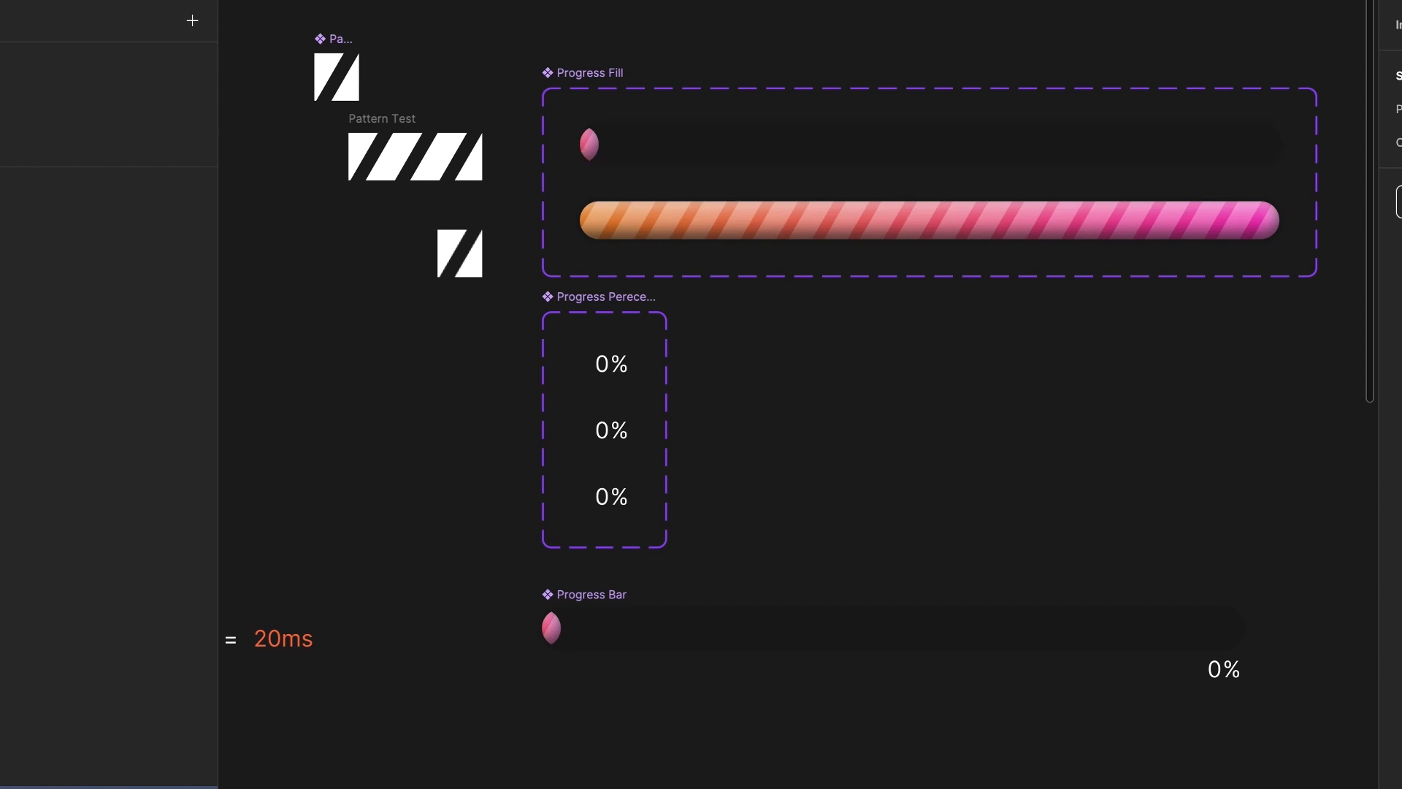
Set the Smart animate duration of the empty Progress Fill variant's After delay interaction to 5000ms
{"action": "left_click", "coordinate": [1037, 155]}
{"action": "left_click", "coordinate": [930, 191]}
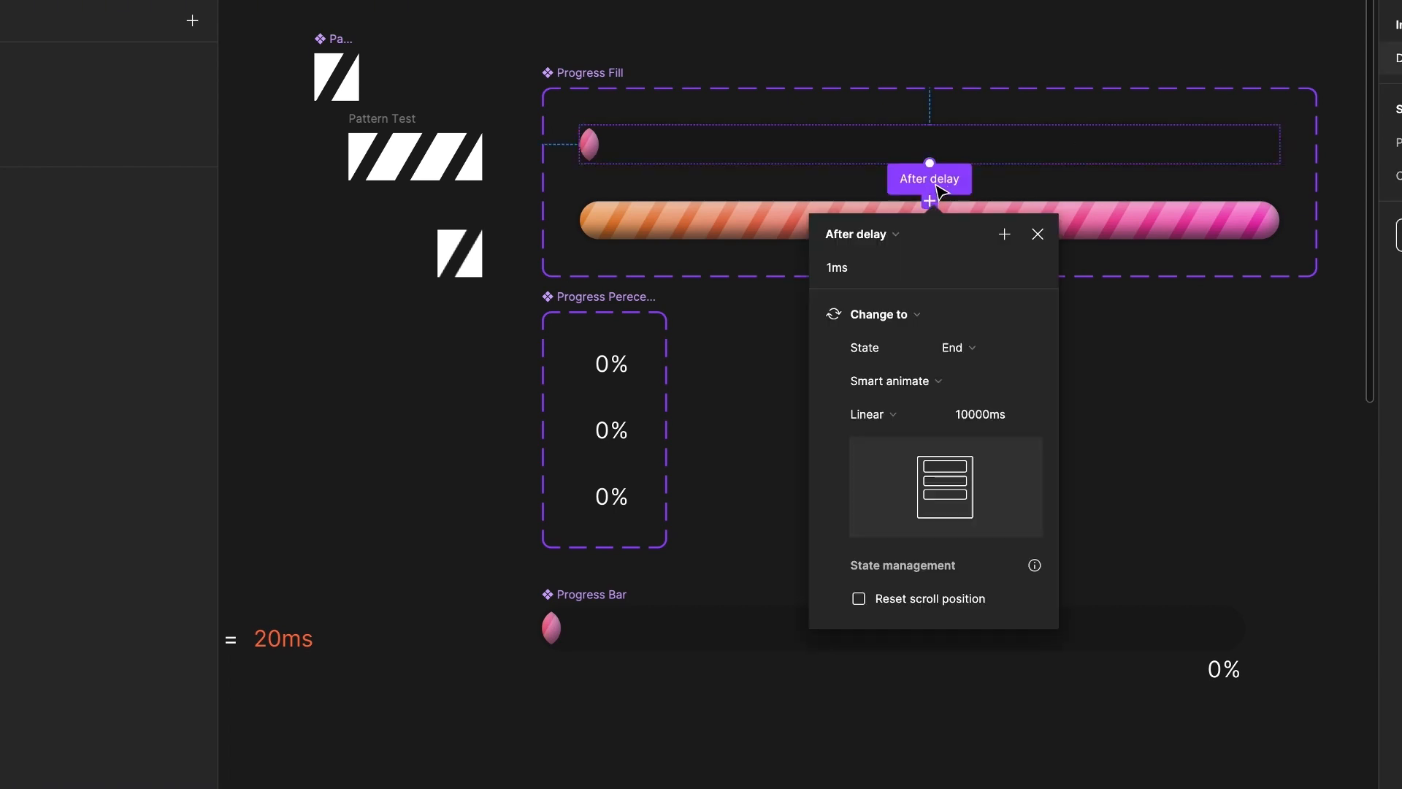
{"action": "left_click", "coordinate": [975, 418]}
{"action": "key", "text": "Left"}
{"action": "key", "text": "shift+Right"}
{"action": "key", "text": "shift+Right"}
{"action": "type", "text": "5"}
{"action": "key", "text": "Return"}
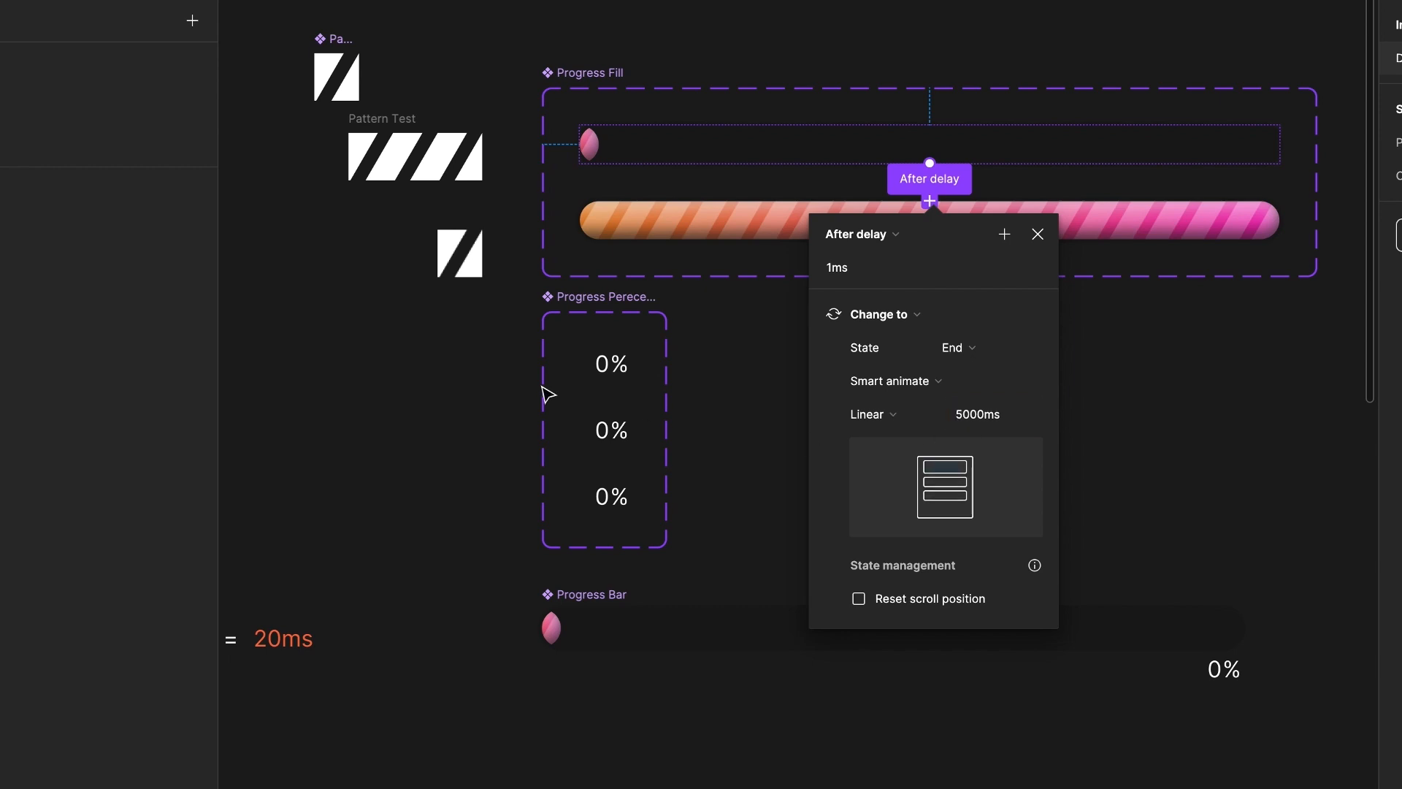
Set the After delay trigger that changes the first Progress Perecentage variant to Loop Back to 20ms
{"action": "scroll", "coordinate": [548, 393], "scroll_direction": "left", "scroll_amount": 2}
{"action": "scroll", "coordinate": [548, 394], "scroll_direction": "left", "scroll_amount": 5}
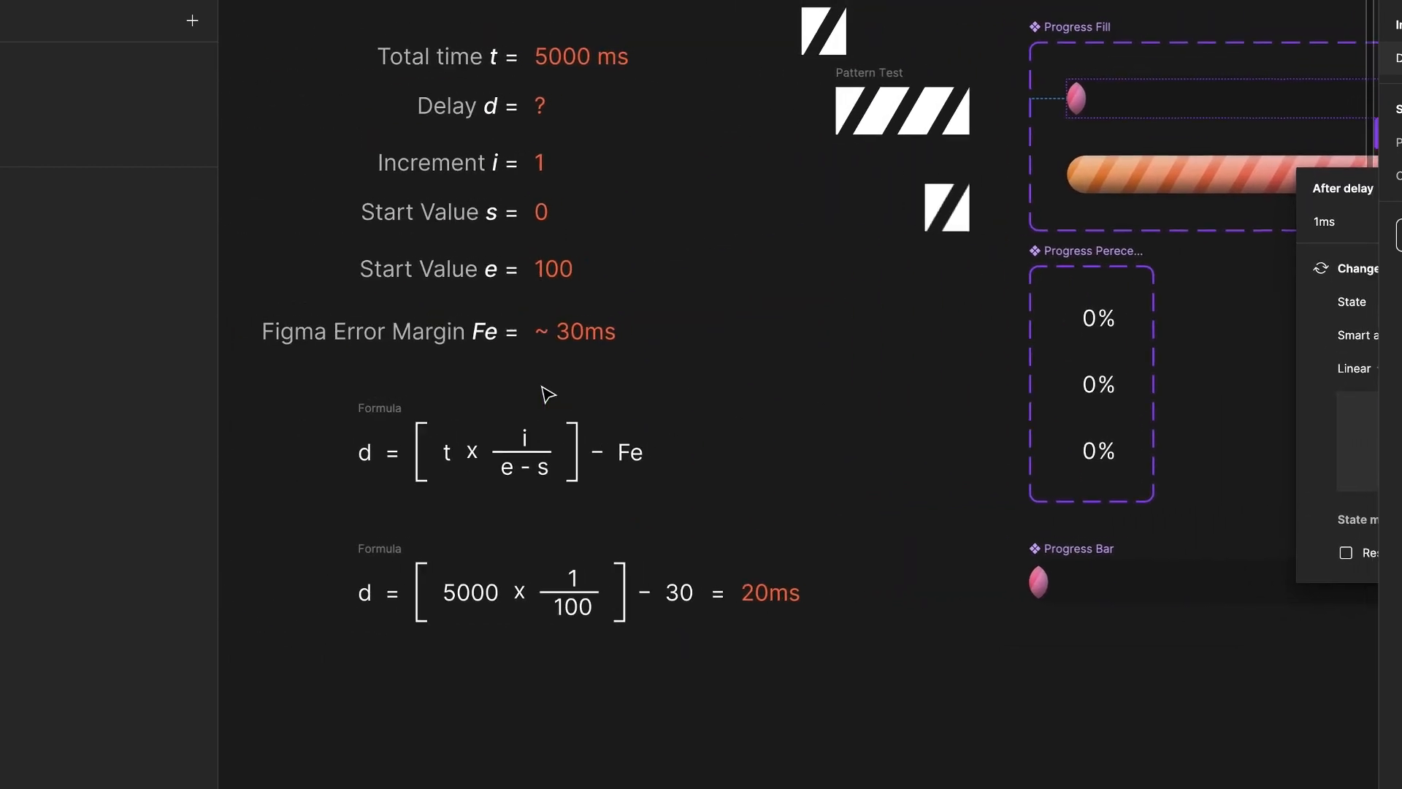
{"action": "left_click", "coordinate": [1088, 321]}
{"action": "left_click", "coordinate": [1074, 349]}
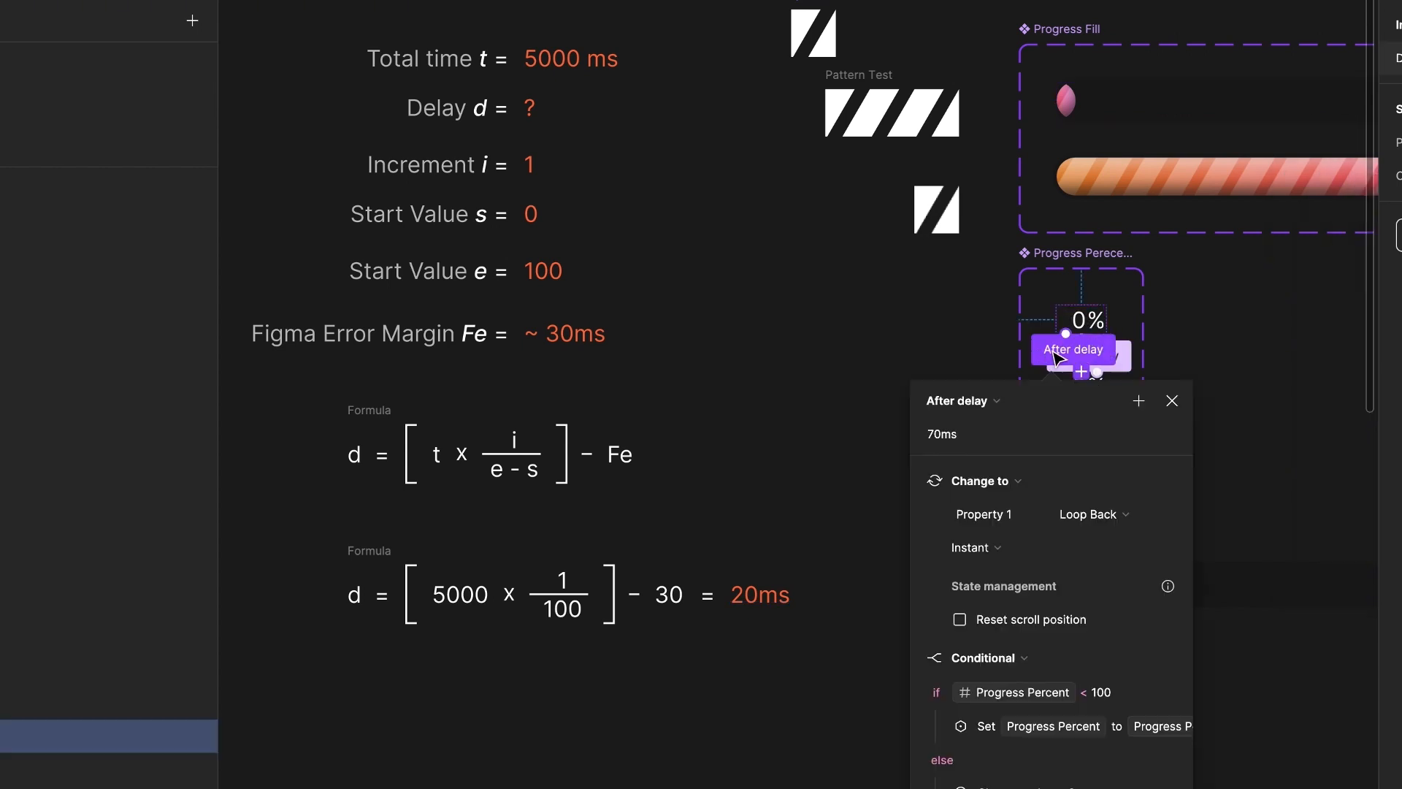
{"action": "left_click", "coordinate": [976, 446]}
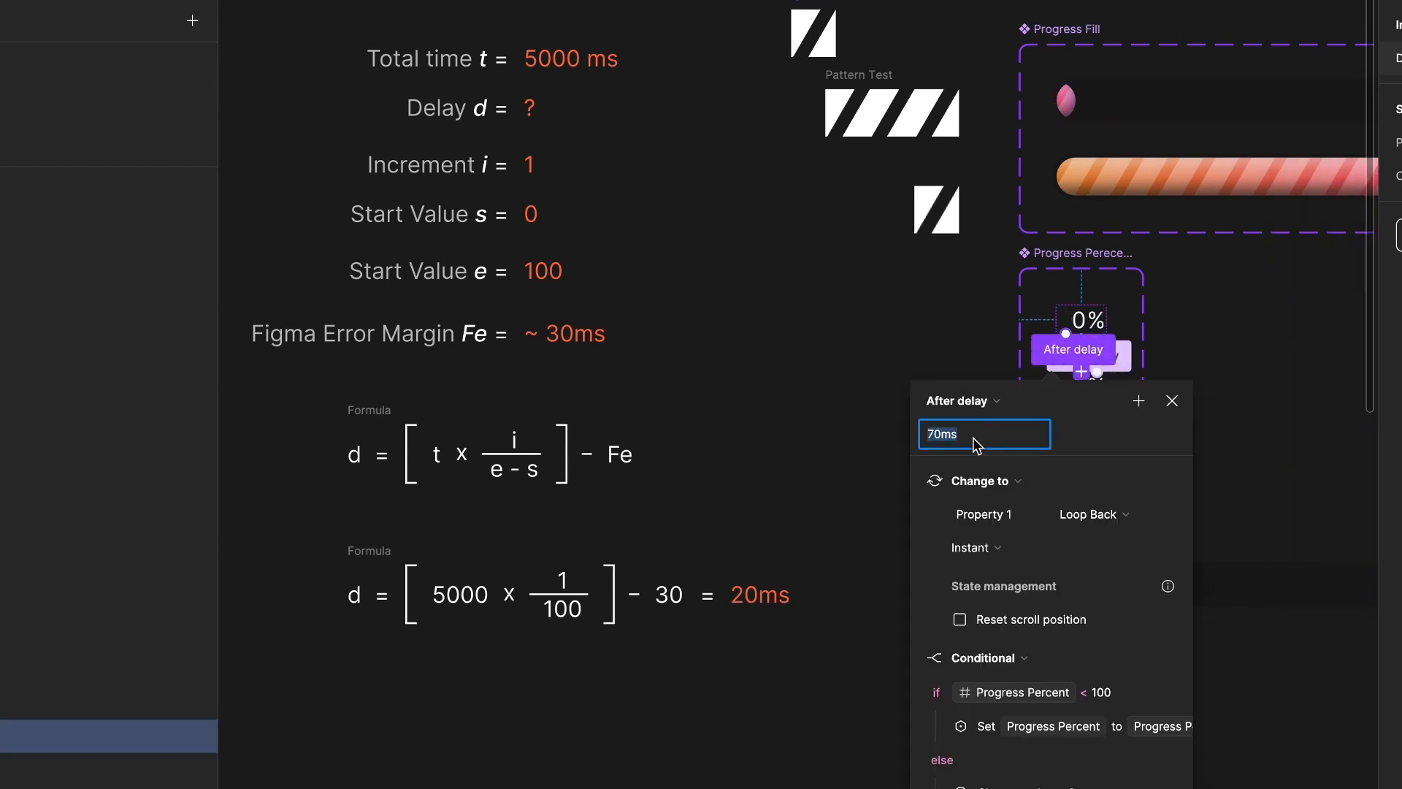
{"action": "type", "text": "20"}
{"action": "key", "text": "Return"}
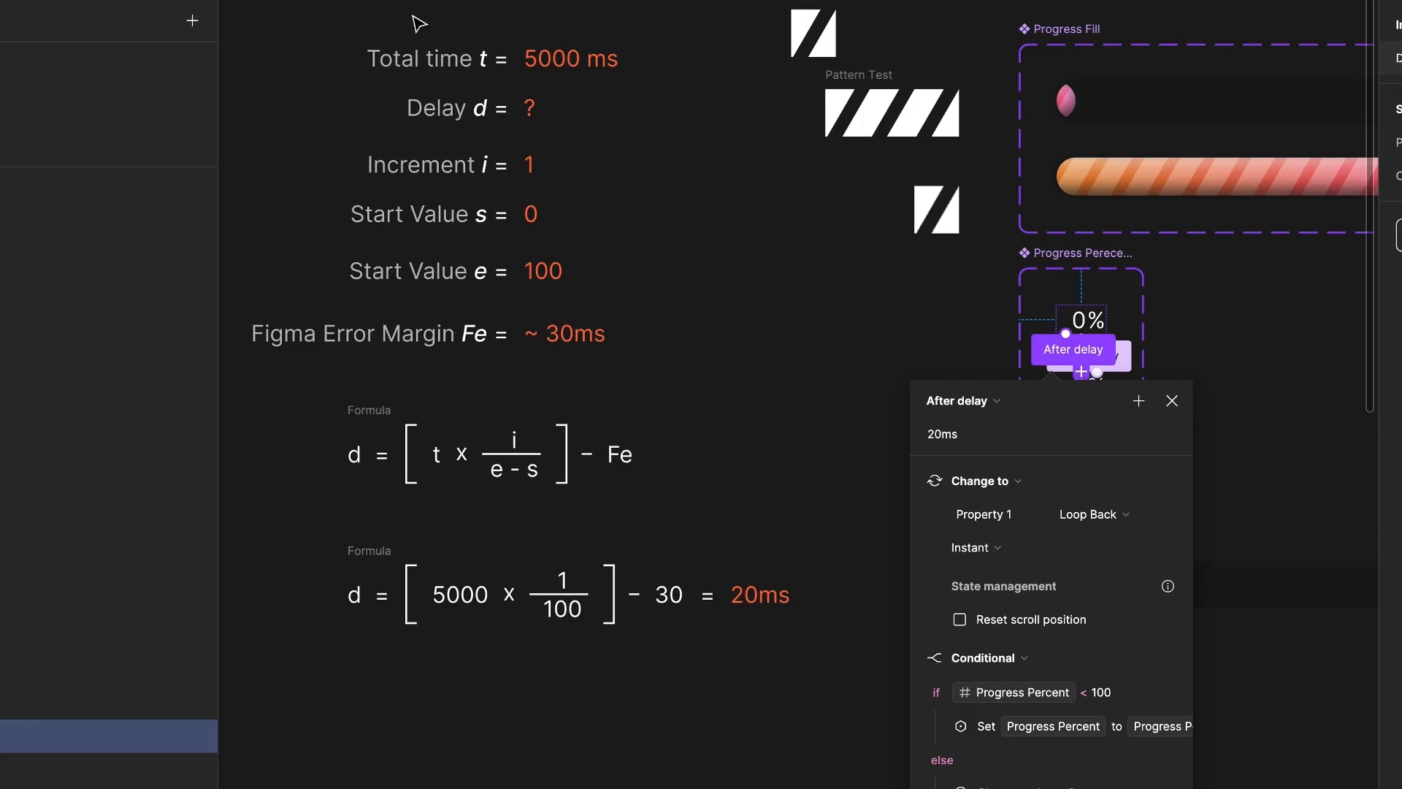
Examine the diagonal stripe shapes inside the Pattern component
{"action": "scroll", "coordinate": [469, 48], "scroll_direction": "right", "scroll_amount": 4}
{"action": "scroll", "coordinate": [468, 48], "scroll_direction": "up", "scroll_amount": 1}
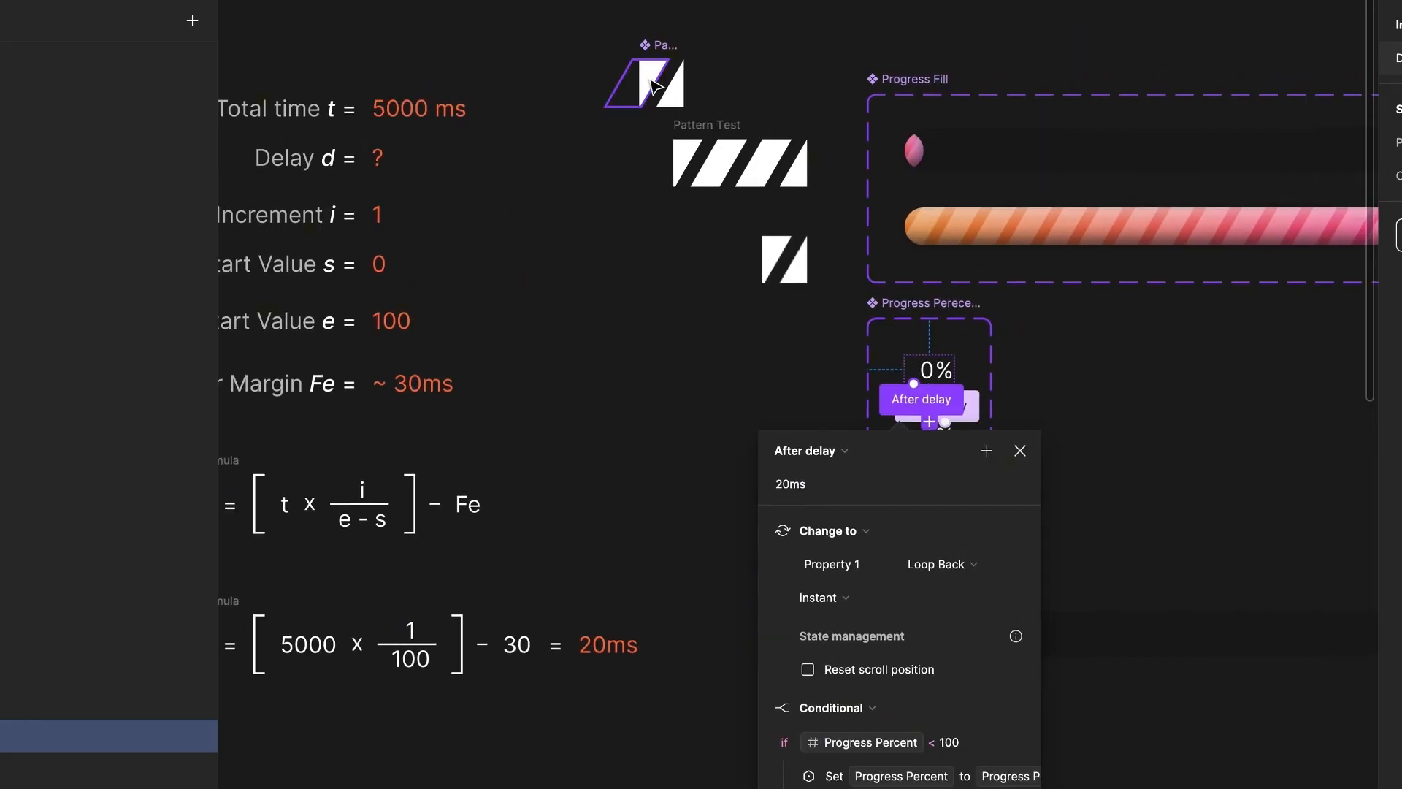
{"action": "left_click", "coordinate": [671, 94]}
{"action": "scroll", "coordinate": [684, 94], "scroll_direction": "up", "scroll_amount": 4}
{"action": "left_click", "coordinate": [672, 102], "text": "shift"}
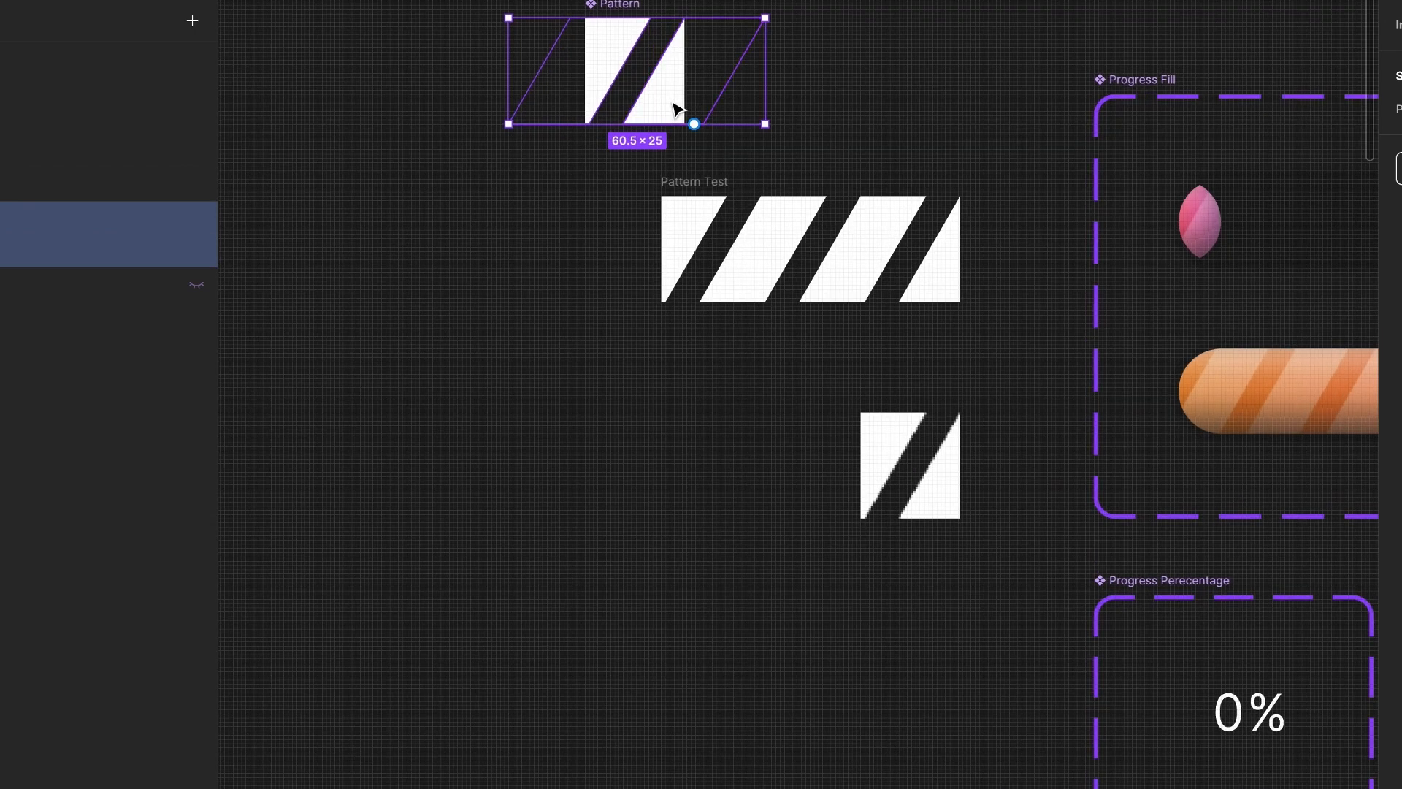
{"action": "key", "text": "shift+h"}
{"action": "key", "text": "shift+1"}
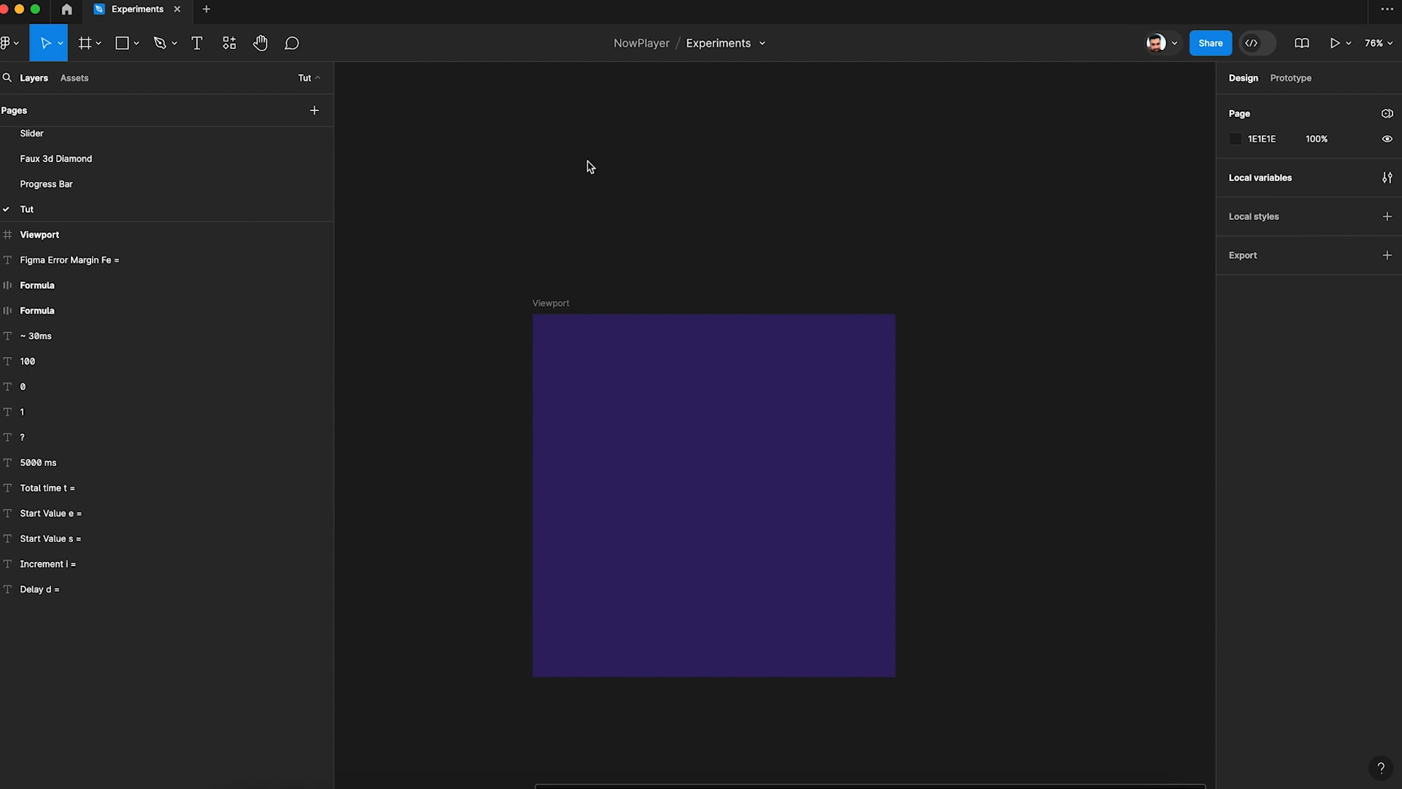
Draw a frame above the Viewport frame and size it to 300 × 20
{"action": "scroll", "coordinate": [576, 151], "scroll_direction": "up", "scroll_amount": 6}
{"action": "scroll", "coordinate": [580, 154], "scroll_direction": "right", "scroll_amount": 2}
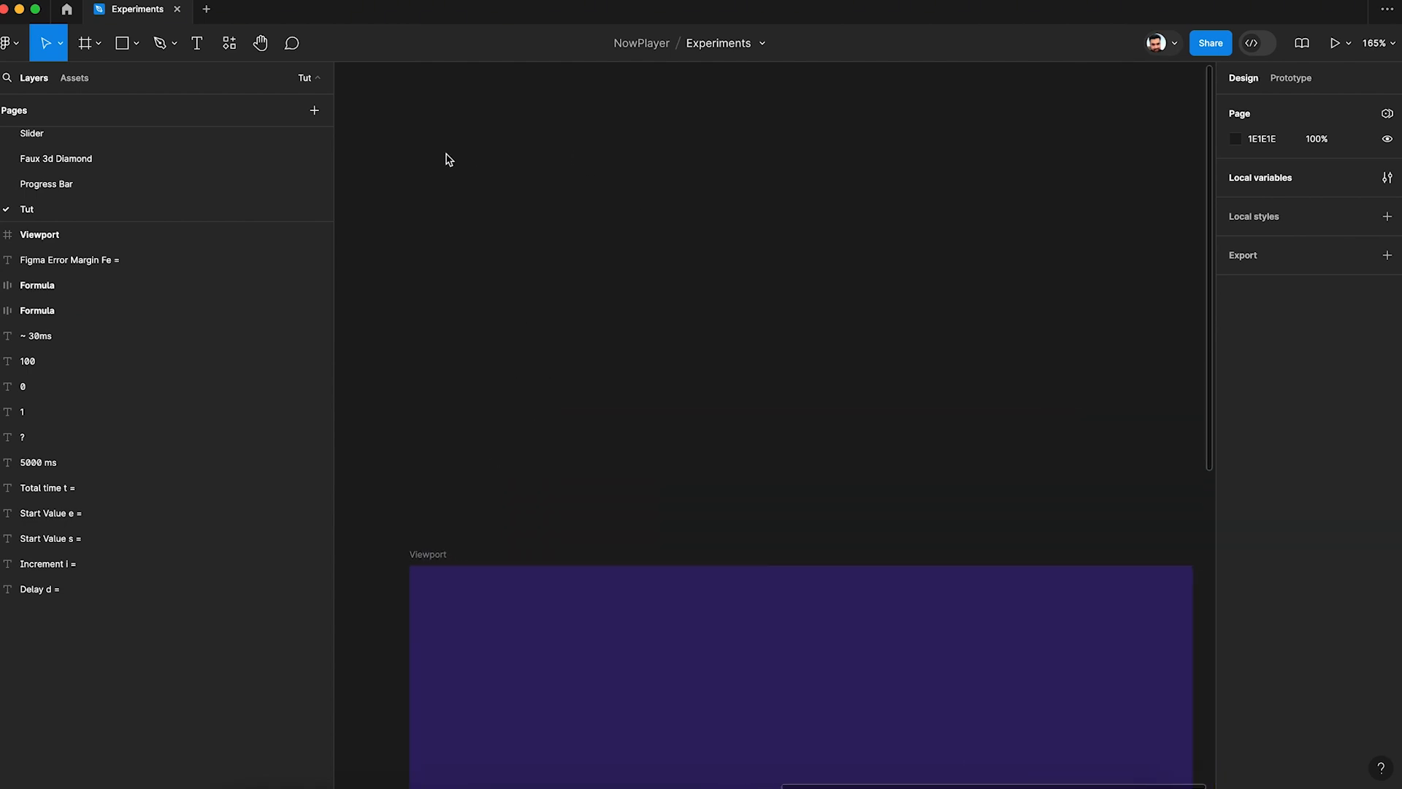
{"action": "left_click", "coordinate": [88, 49]}
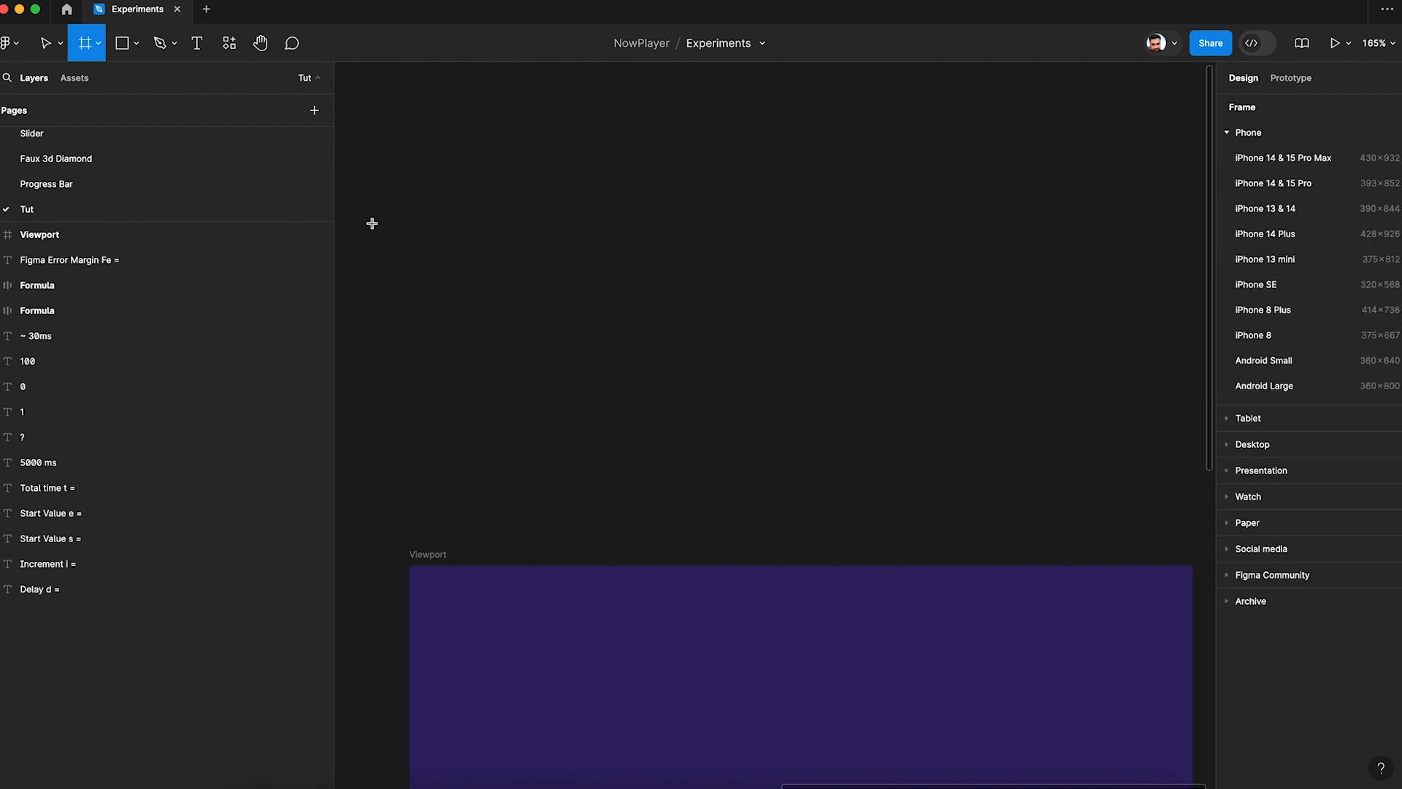
{"action": "left_click_drag", "start_coordinate": [435, 213], "coordinate": [778, 238]}
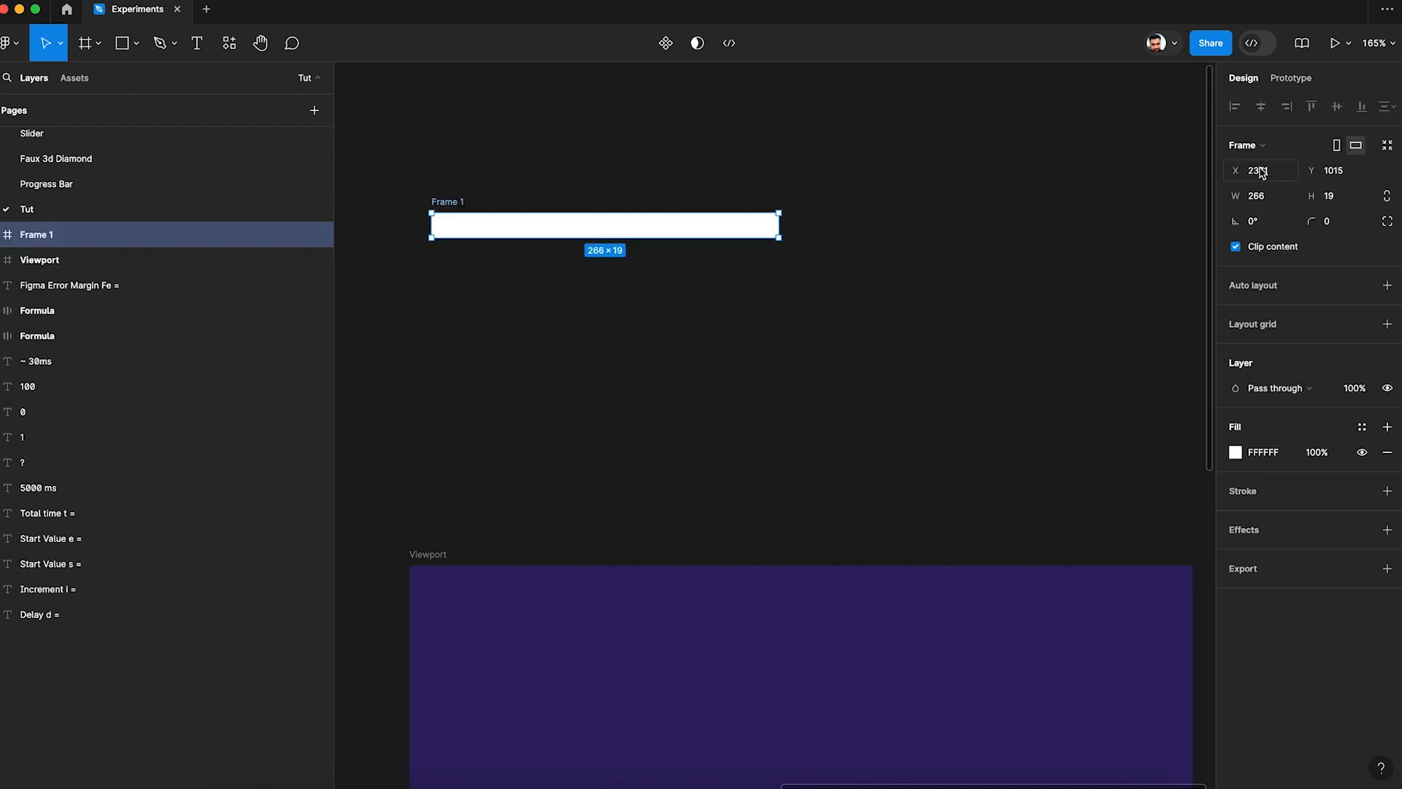
{"action": "left_click", "coordinate": [1275, 197]}
{"action": "type", "text": "300"}
{"action": "key", "text": "Tab"}
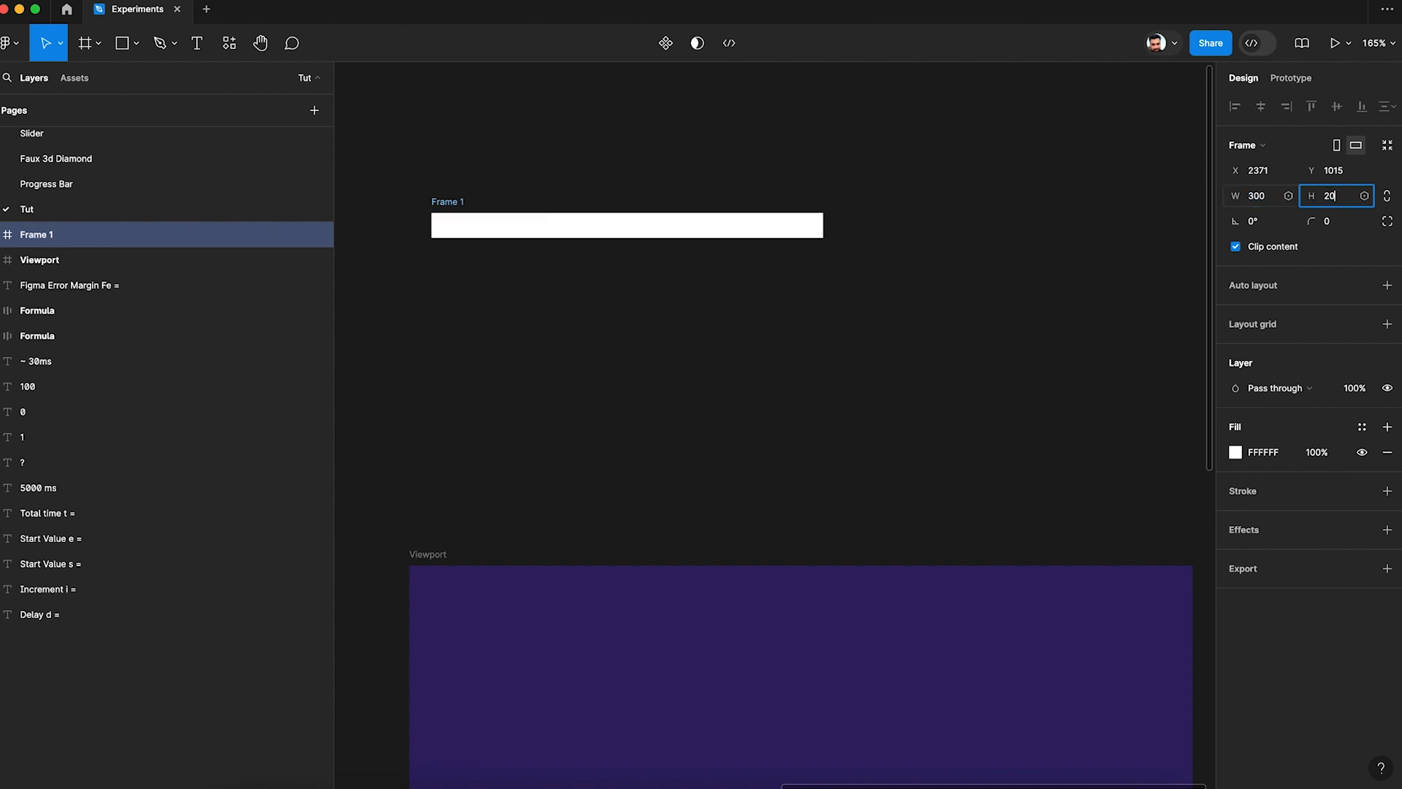
{"action": "type", "text": "20"}
{"action": "key", "text": "Return"}
Give the new frame a corner radius of 20 and a black 000000 fill at 20% opacity
{"action": "left_click", "coordinate": [1341, 228]}
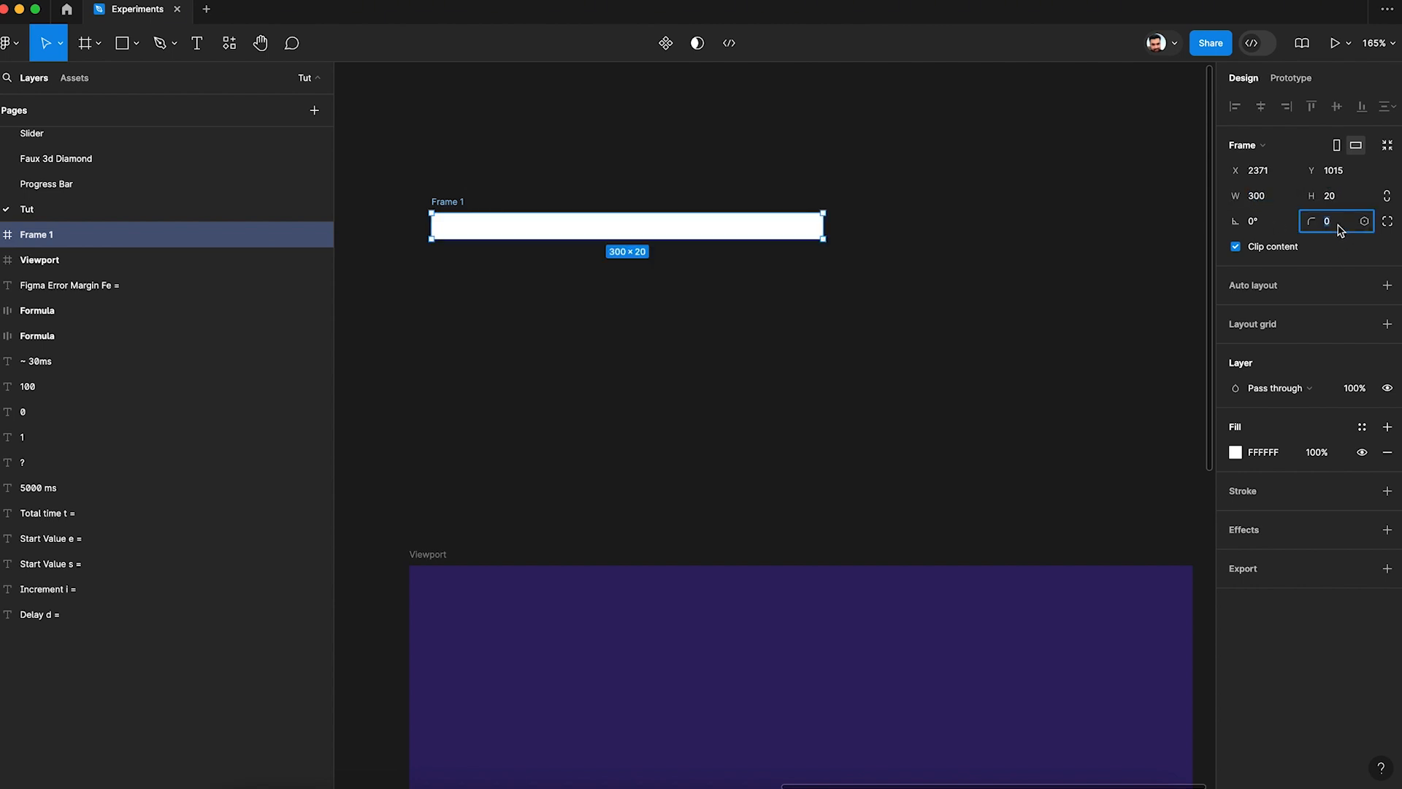
{"action": "type", "text": "20"}
{"action": "key", "text": "Return"}
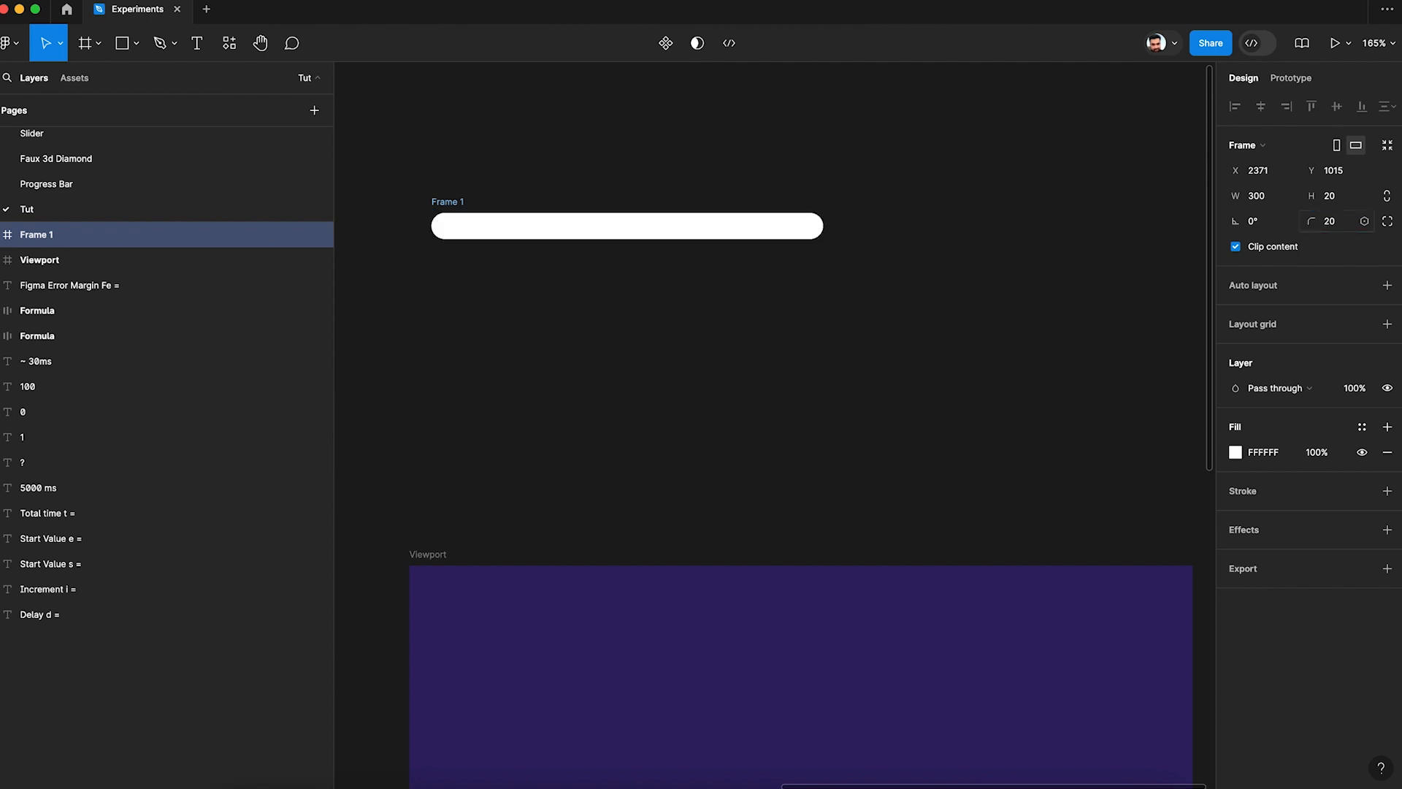
{"action": "left_click", "coordinate": [1268, 451]}
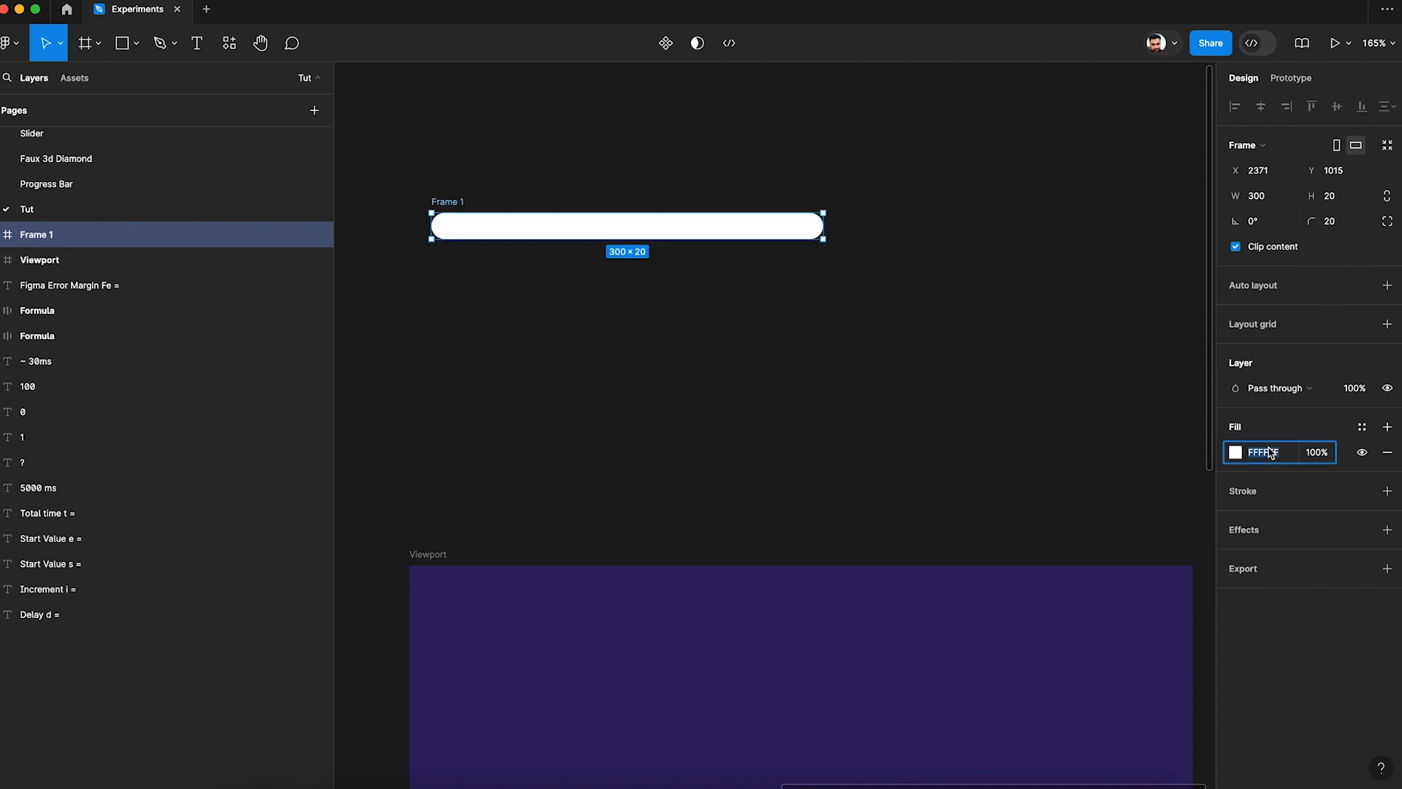
{"action": "type", "text": "0"}
{"action": "key", "text": "Tab"}
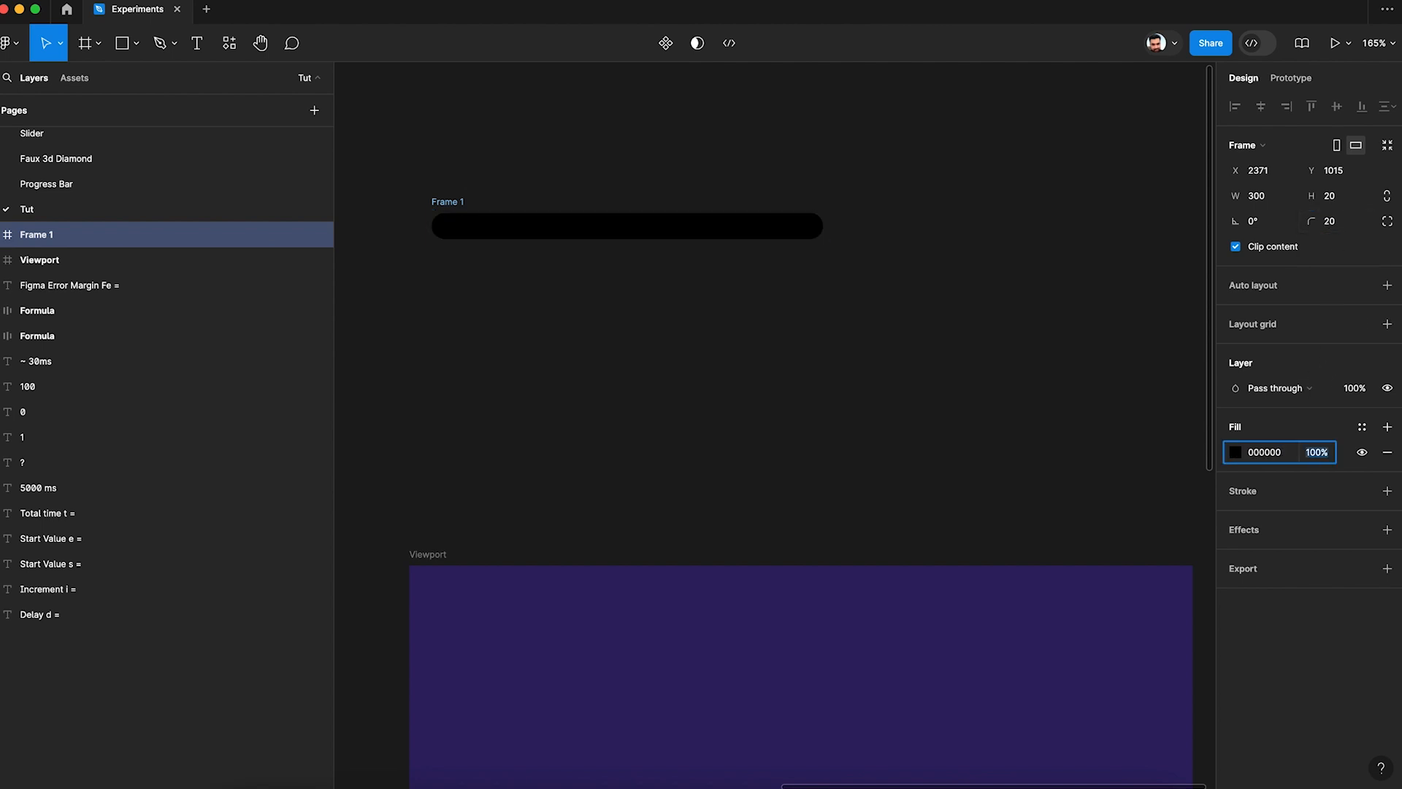
{"action": "type", "text": "20"}
{"action": "key", "text": "Return"}
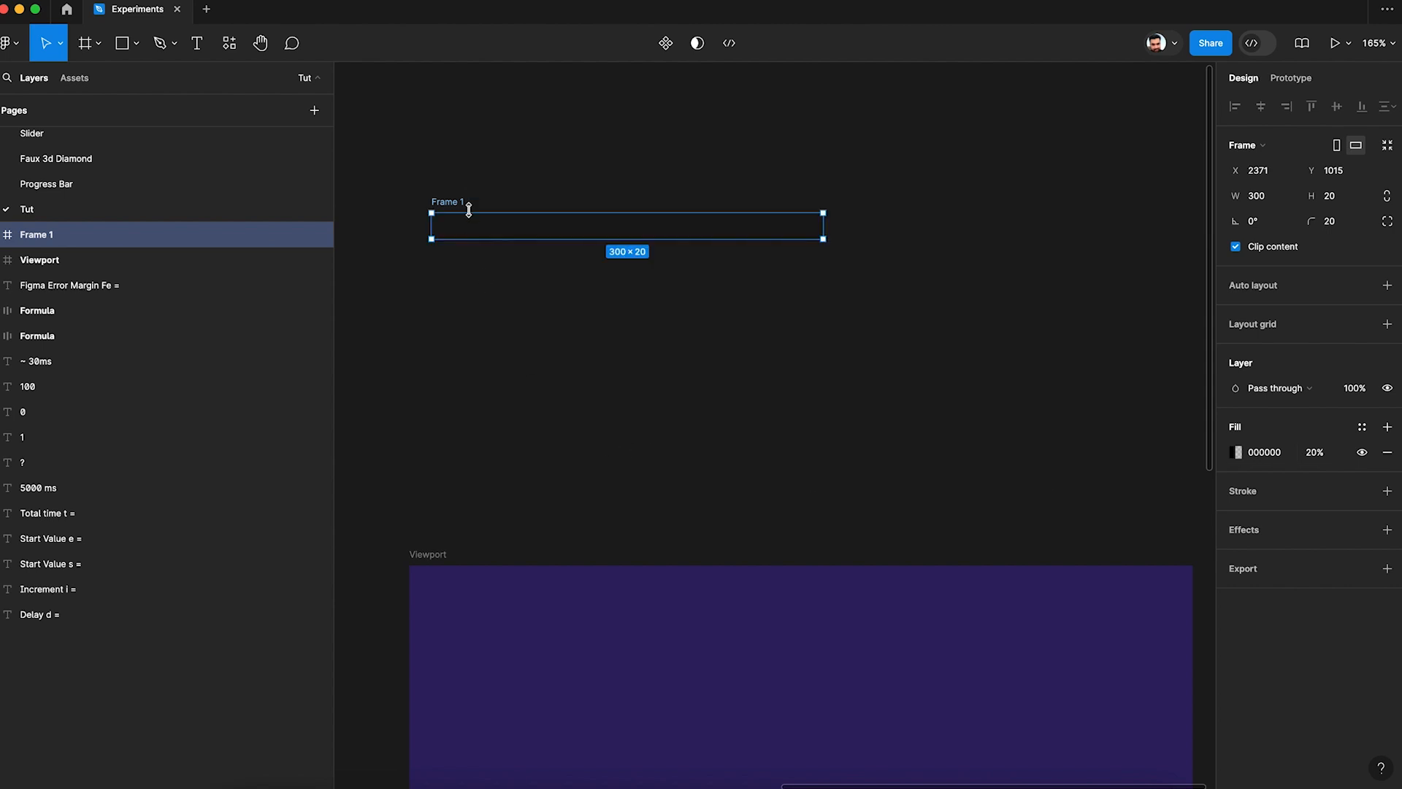
Rename the 300 × 20 frame as Progress Fill
{"action": "scroll", "coordinate": [469, 209], "scroll_direction": "up", "scroll_amount": 5}
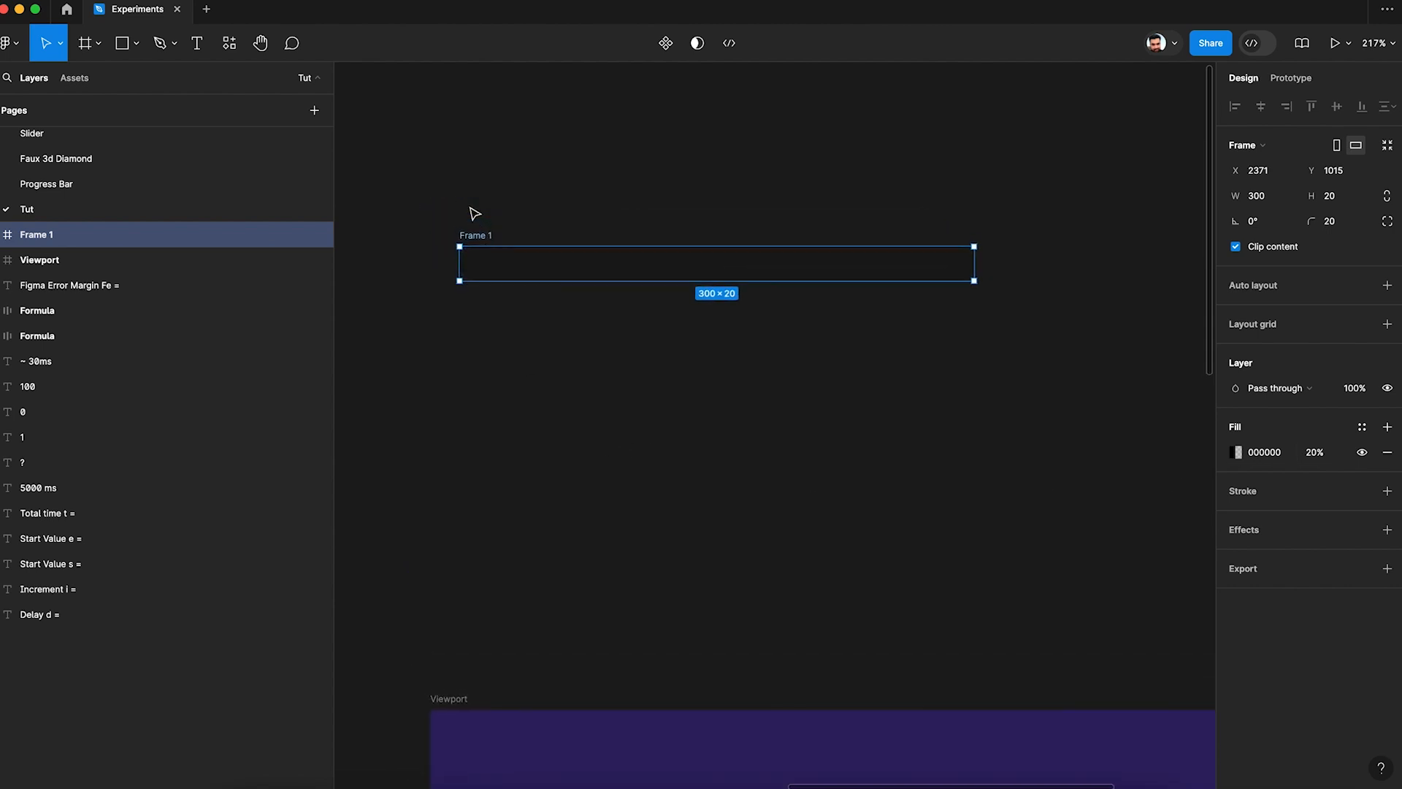
{"action": "key", "text": "super+r"}
{"action": "type", "text": "P"}
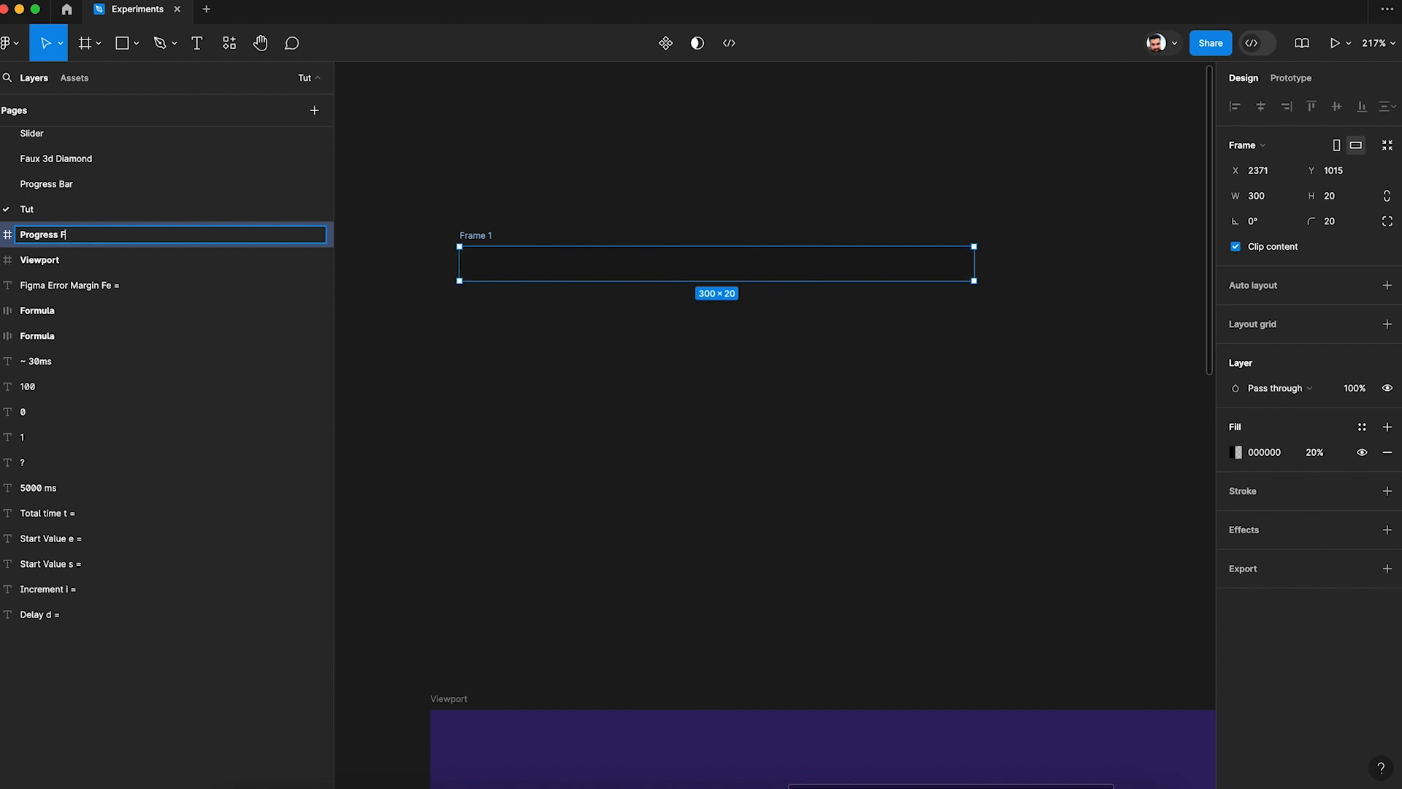
{"action": "key", "text": "Return"}
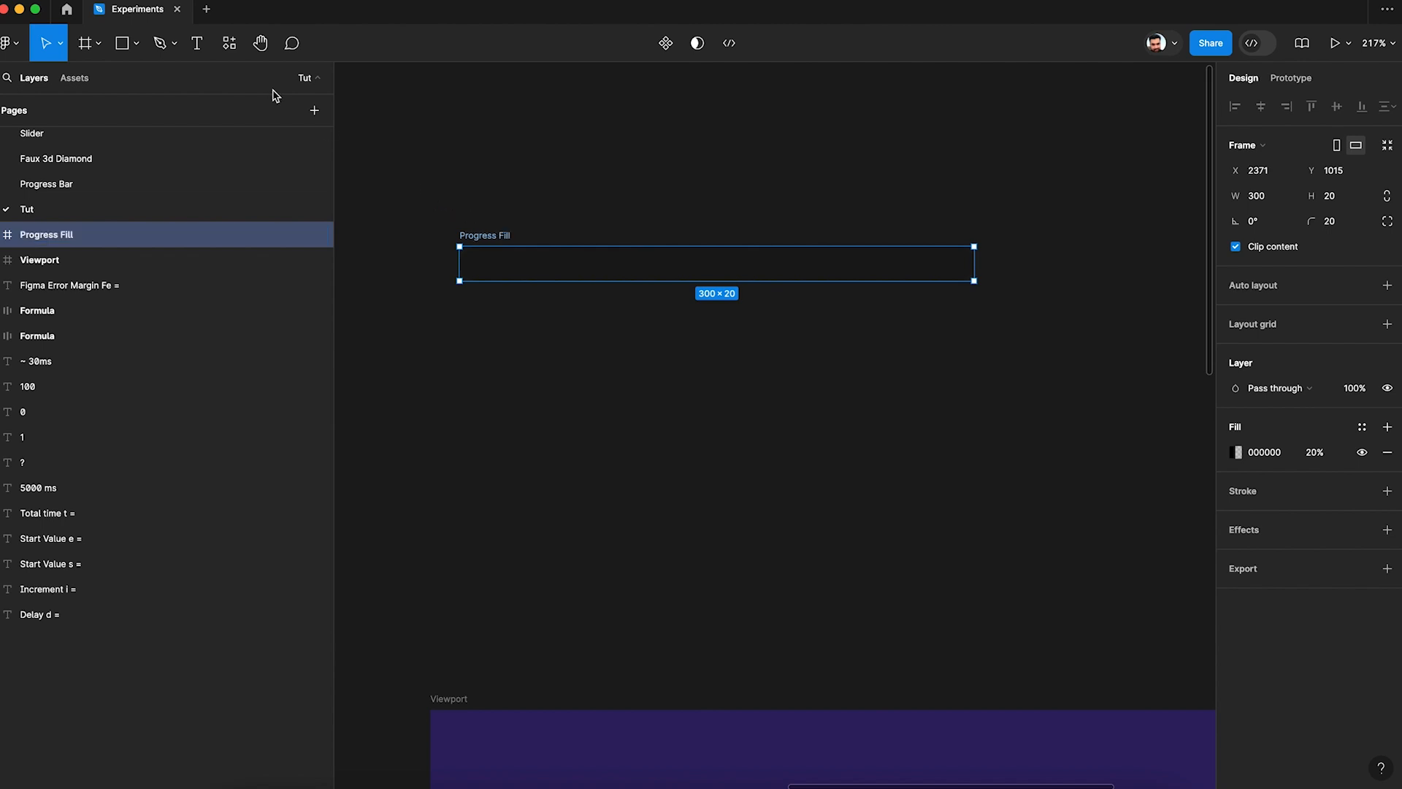
Draw a rectangle about 24 × 20 across the left end of the Progress Fill frame and name it Fill
{"action": "left_click", "coordinate": [122, 43]}
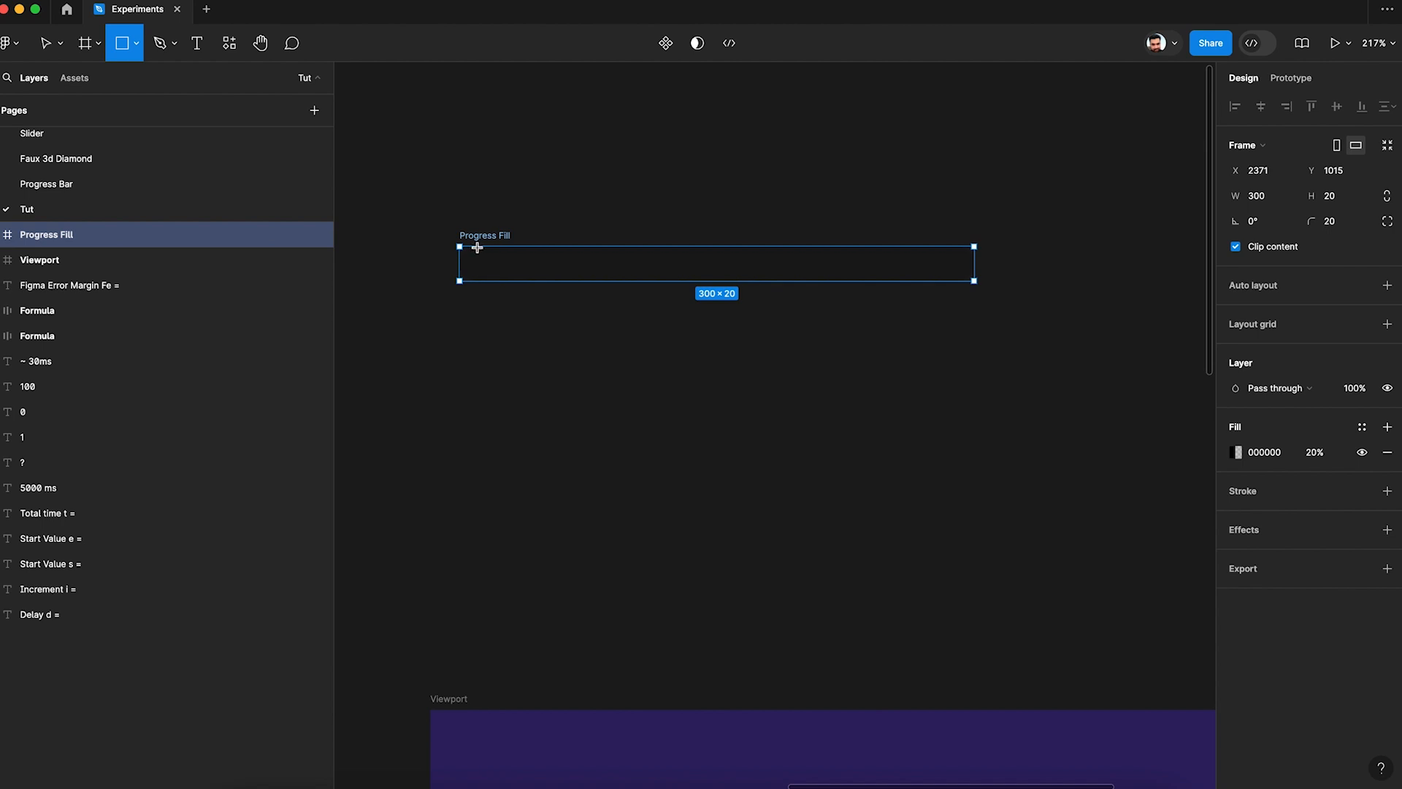
{"action": "mouse_move", "coordinate": [477, 247]}
{"action": "left_mouse_down"}
{"action": "mouse_move", "coordinate": [441, 260]}
{"action": "mouse_move", "coordinate": [438, 278]}
{"action": "left_mouse_up"}
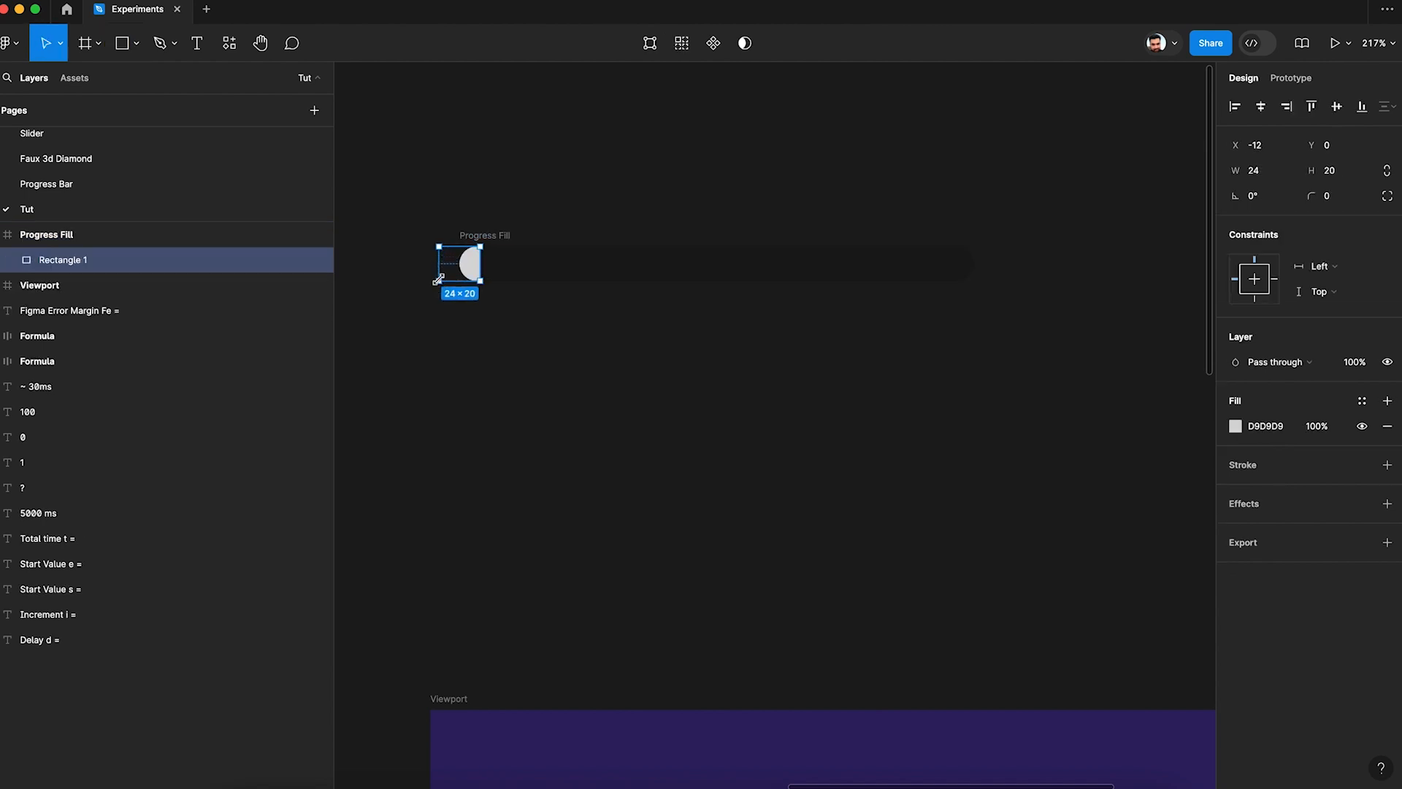
{"action": "key", "text": "super+r"}
{"action": "type", "text": "F"}
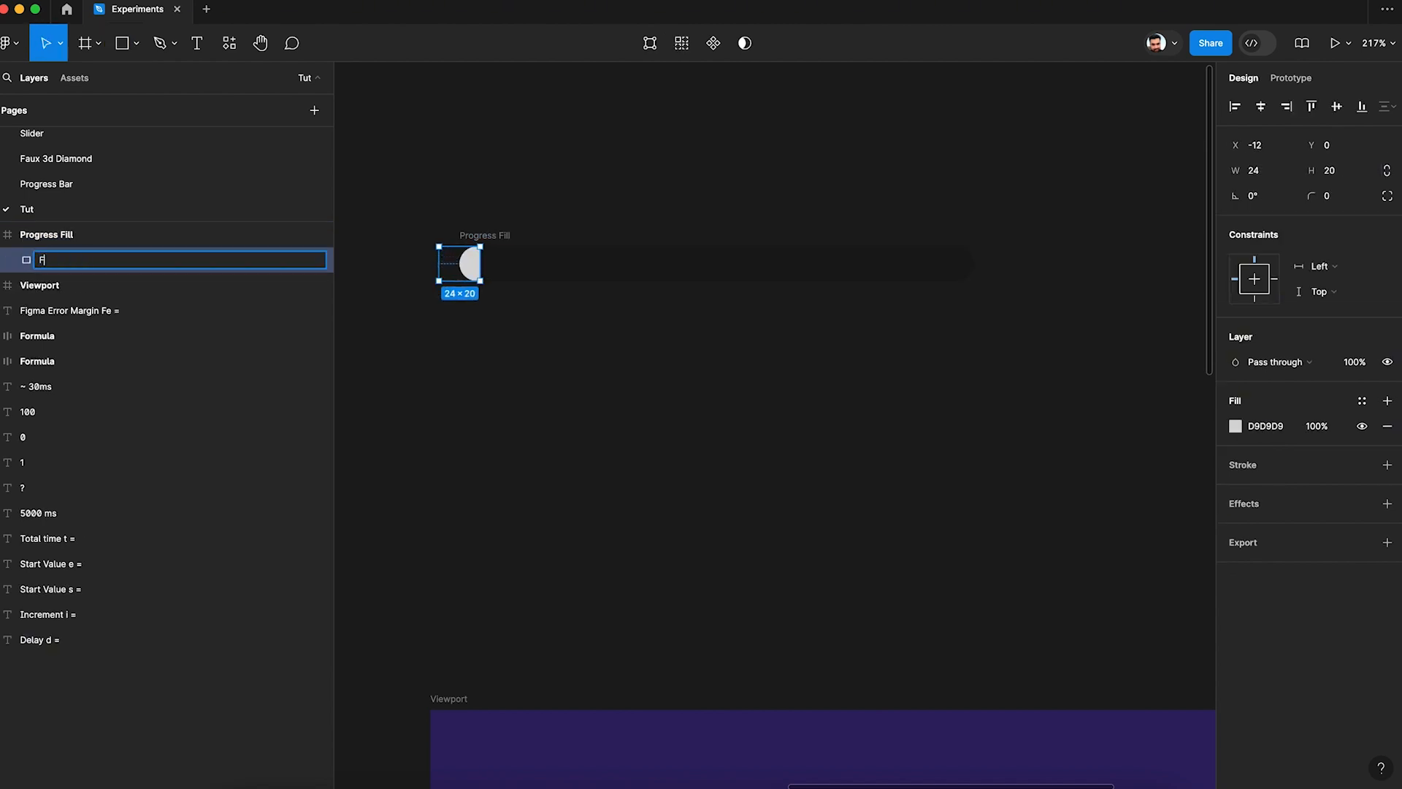
{"action": "key", "text": "Return"}
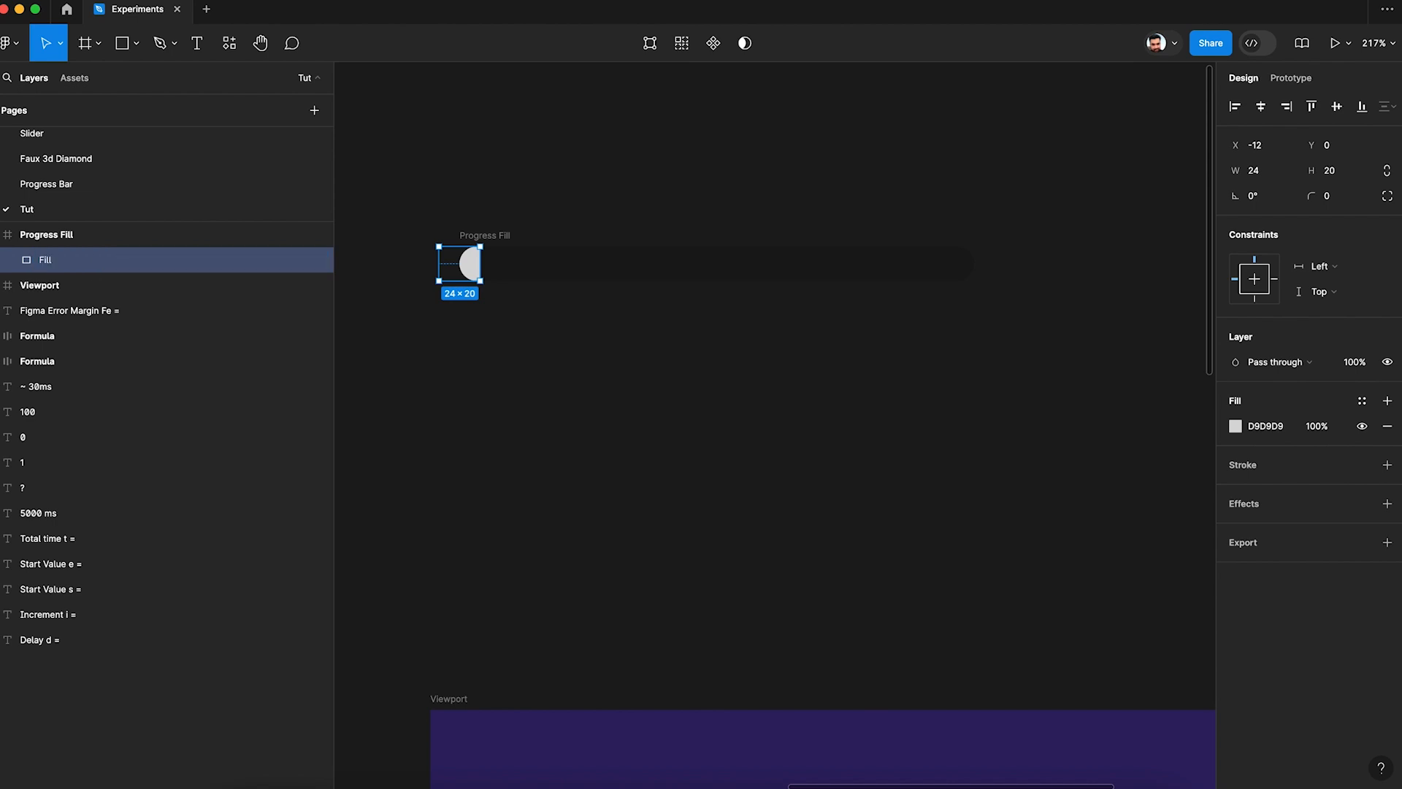
Set the Fill rectangle's corner radius to 20
{"action": "left_click", "coordinate": [1342, 202]}
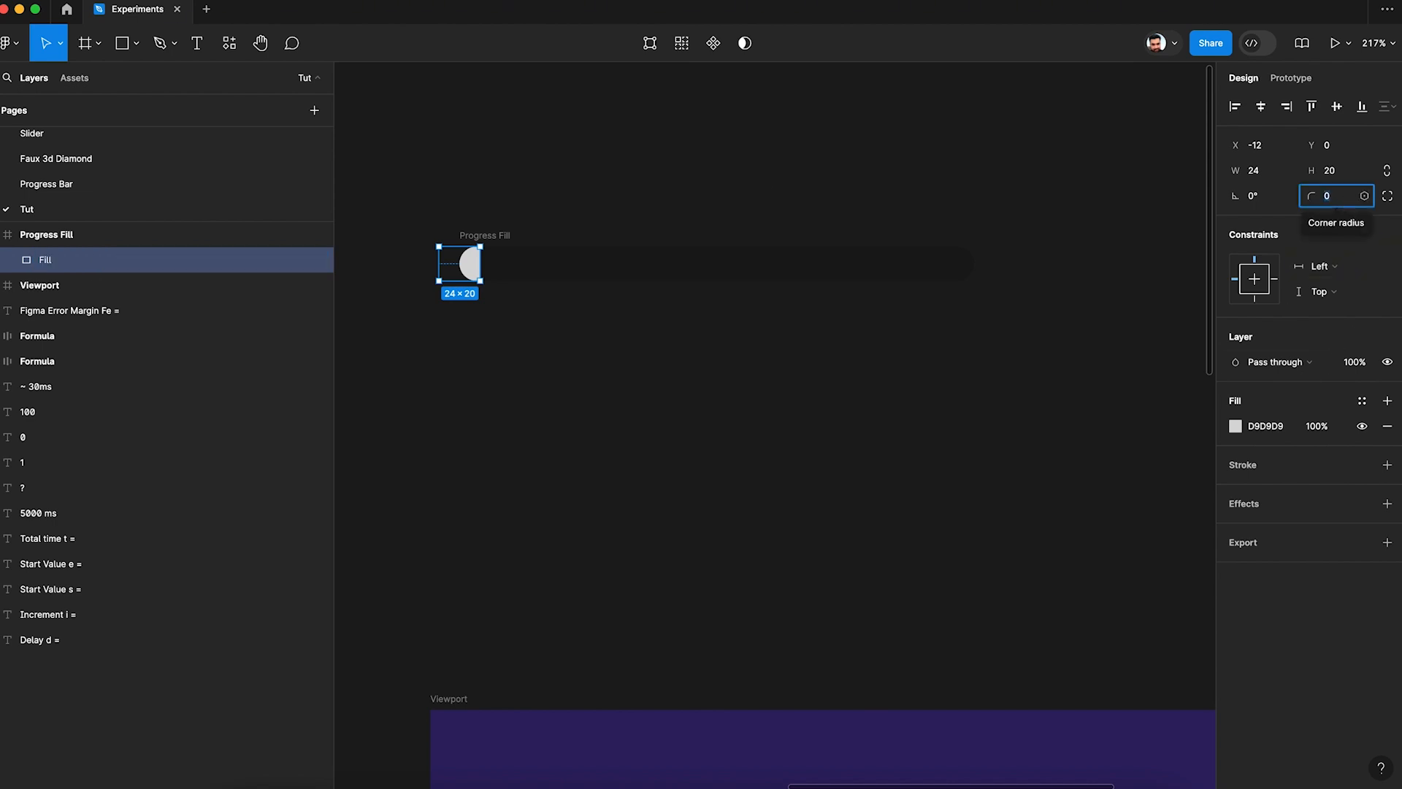
{"action": "type", "text": "2"}
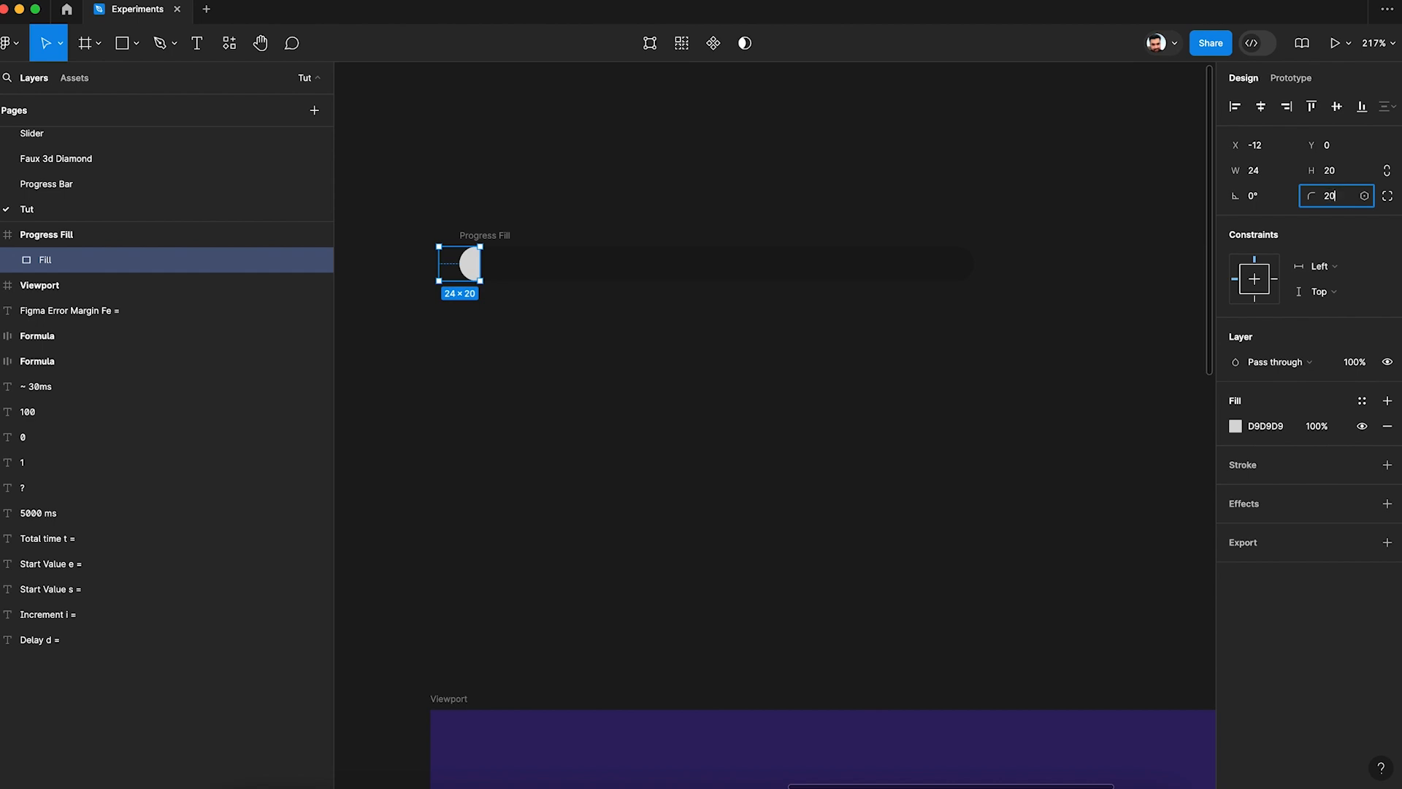
{"action": "type", "text": "0"}
{"action": "key", "text": "Return"}
Resize the Fill shape to 20 × 20, extending past the frame's left edge to X -8
{"action": "left_click_drag", "start_coordinate": [437, 263], "coordinate": [409, 268]}
{"action": "scroll", "coordinate": [463, 263], "scroll_direction": "up", "scroll_amount": 5}
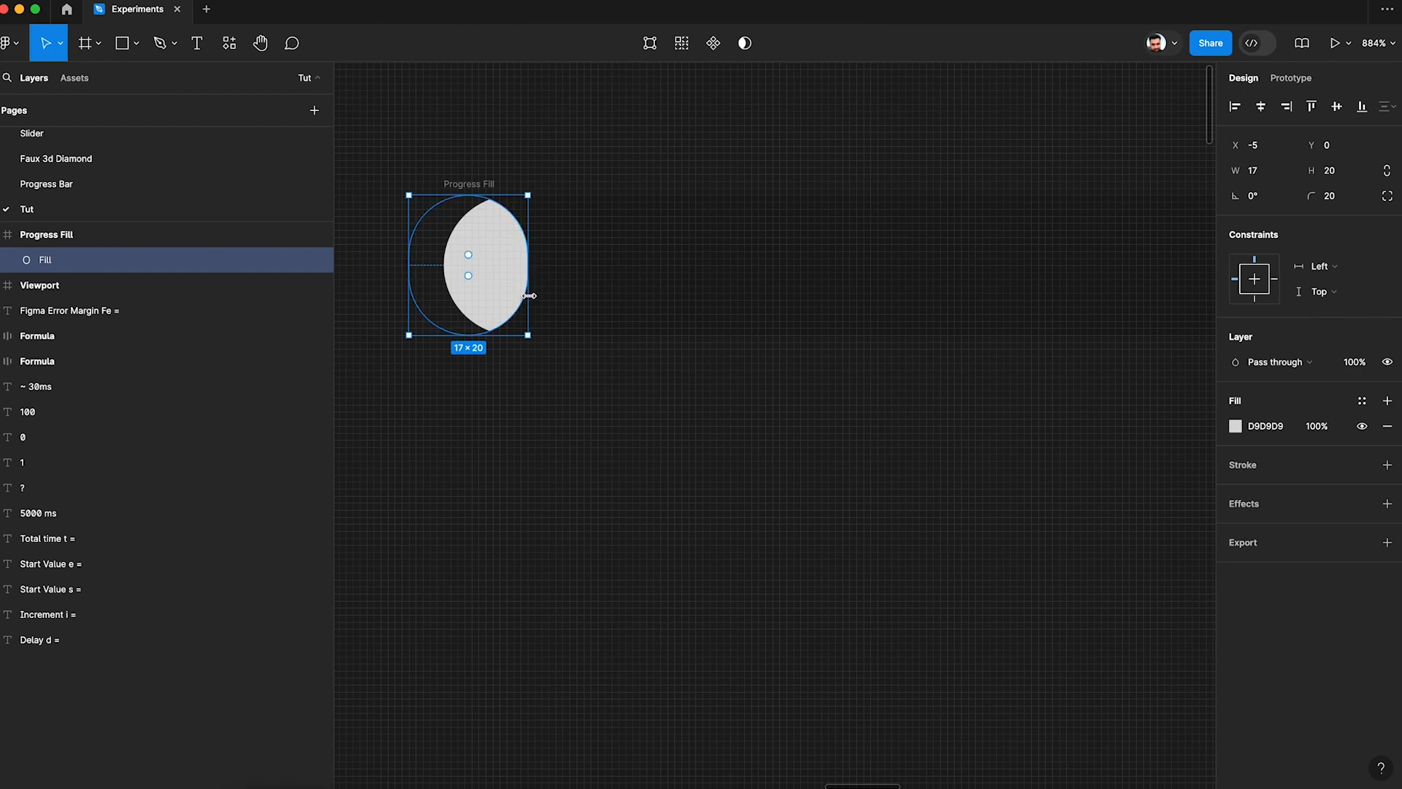
{"action": "scroll", "coordinate": [524, 295], "scroll_direction": "down", "scroll_amount": 5}
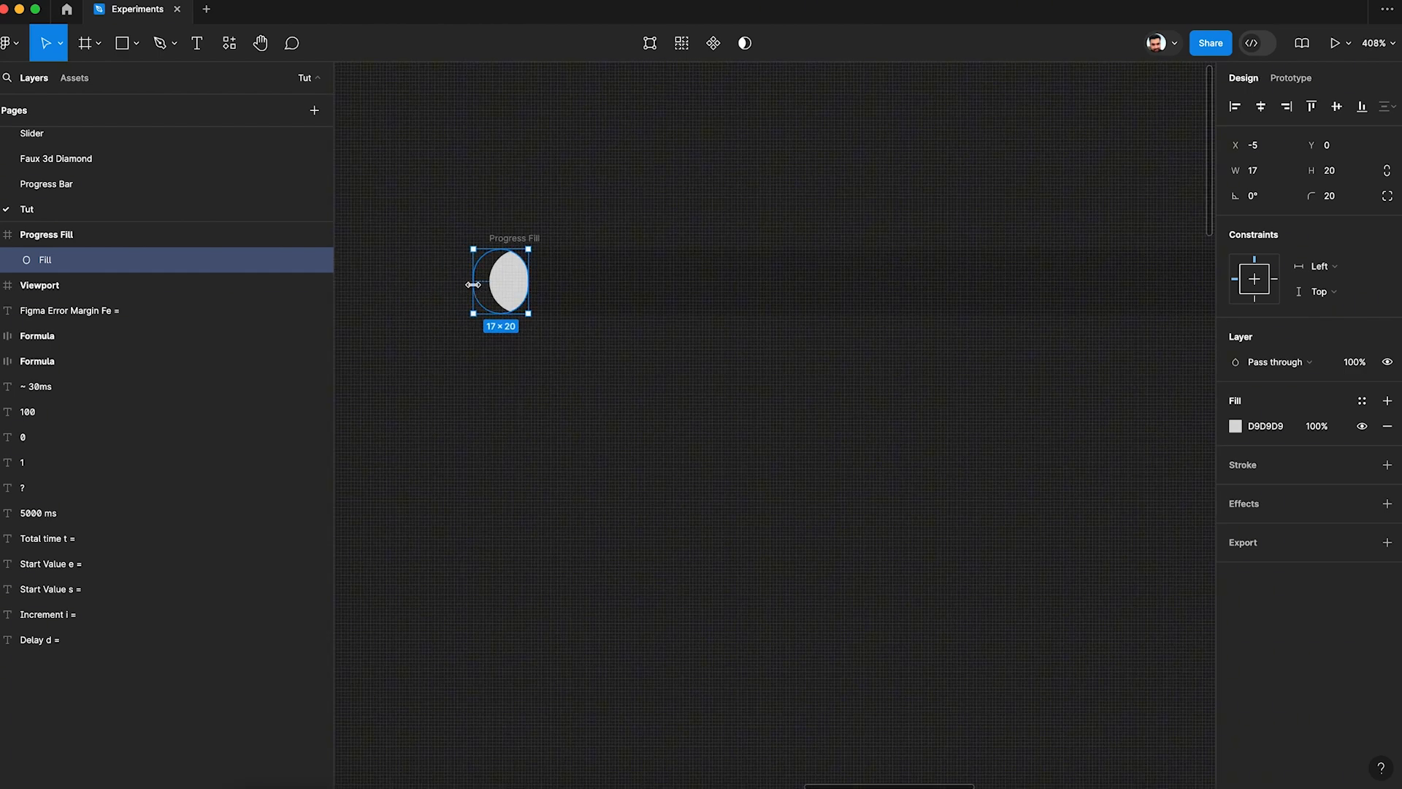
{"action": "left_click_drag", "start_coordinate": [473, 284], "coordinate": [463, 284]}
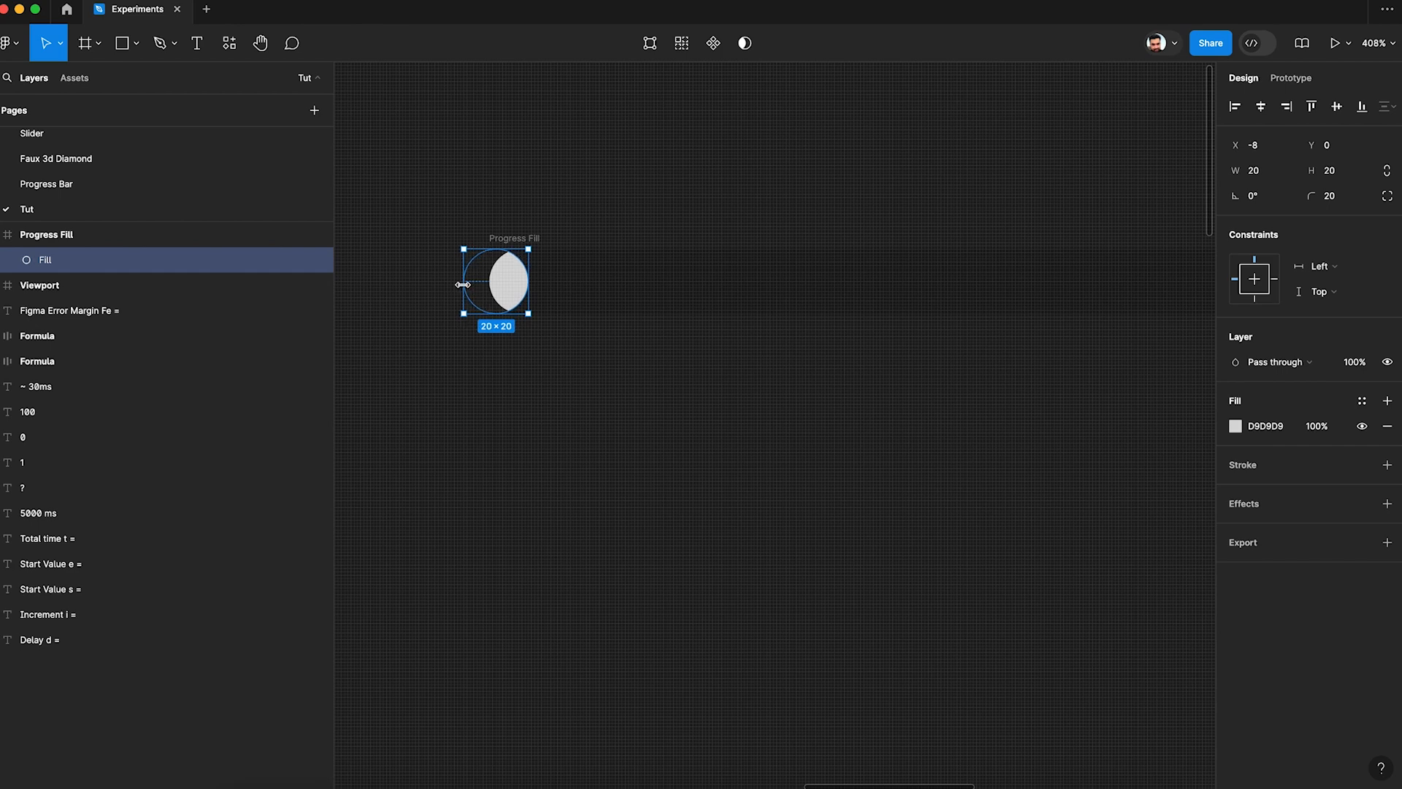
Change the fill colour of the Fill shape inside the Progress Fill frame to a bright blue
{"action": "left_click", "coordinate": [536, 239]}
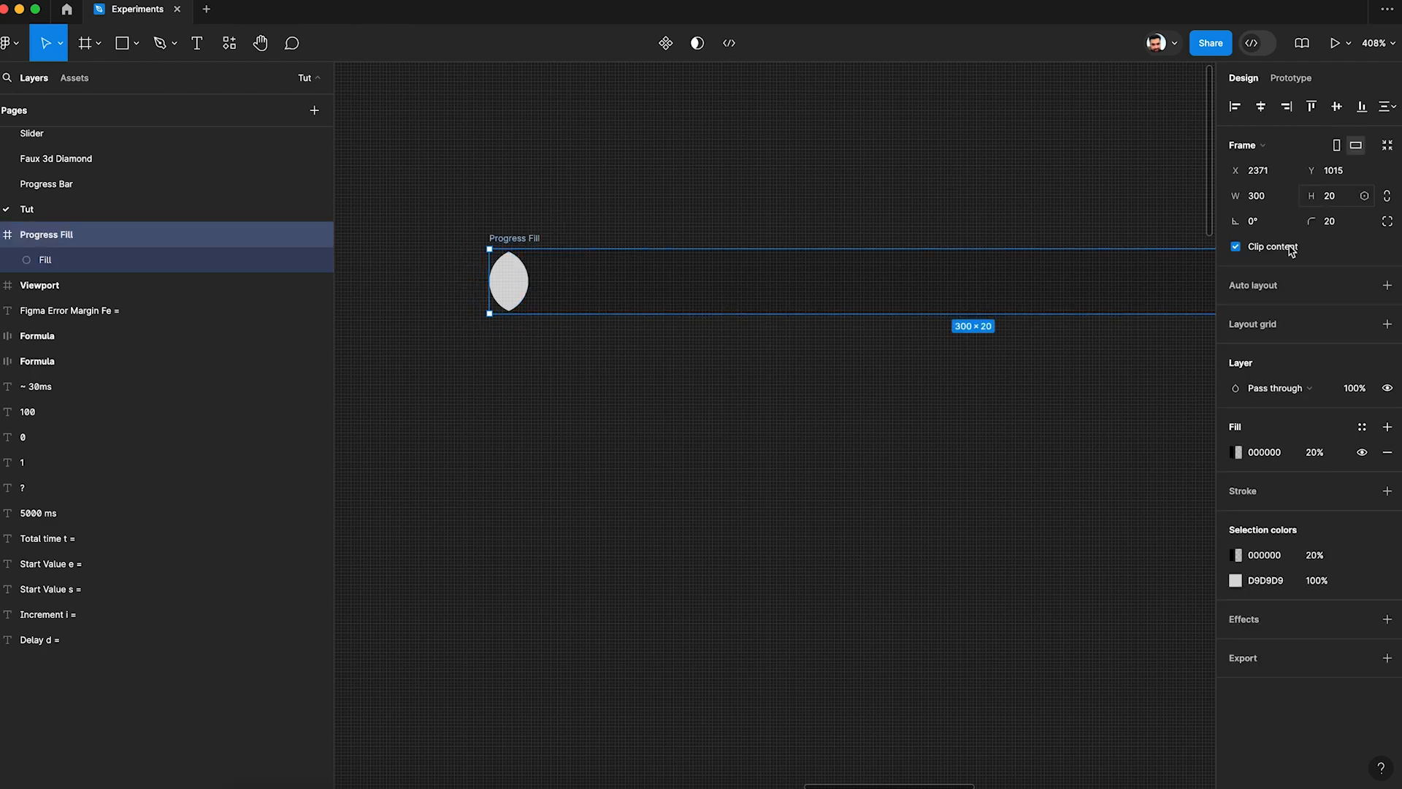
{"action": "scroll", "coordinate": [1024, 395], "scroll_direction": "down", "scroll_amount": 5}
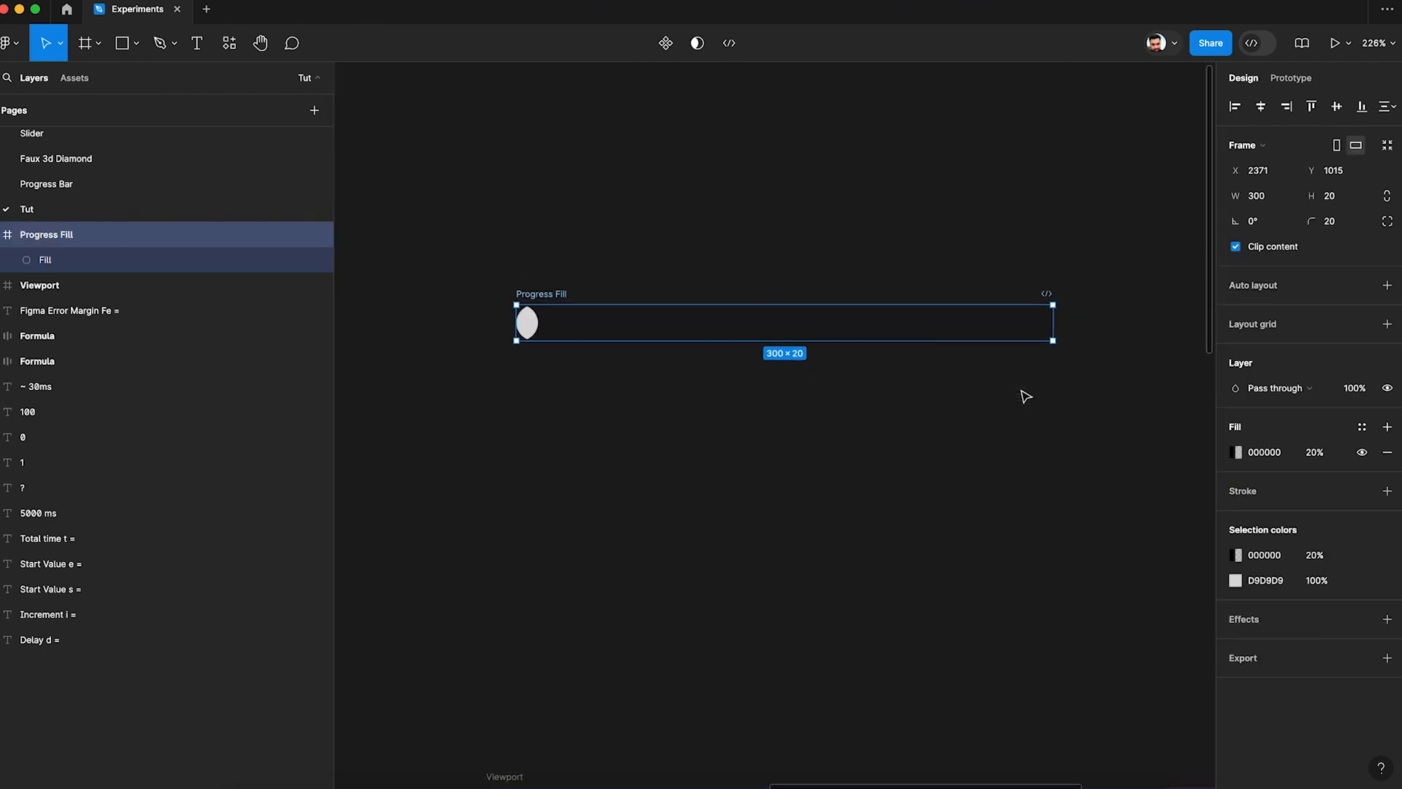
{"action": "left_click", "coordinate": [538, 313]}
{"action": "left_click", "coordinate": [1235, 427]}
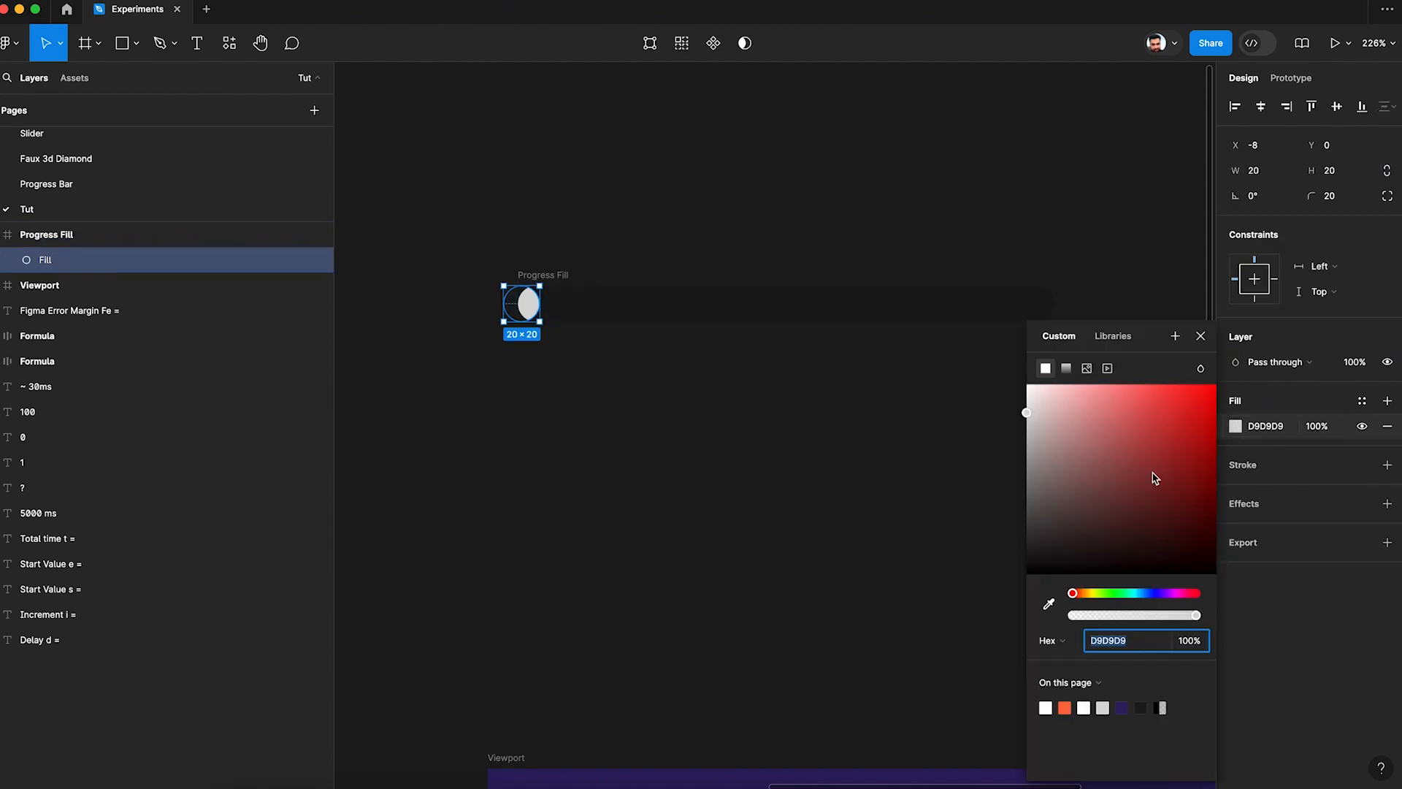
{"action": "left_click", "coordinate": [1147, 593]}
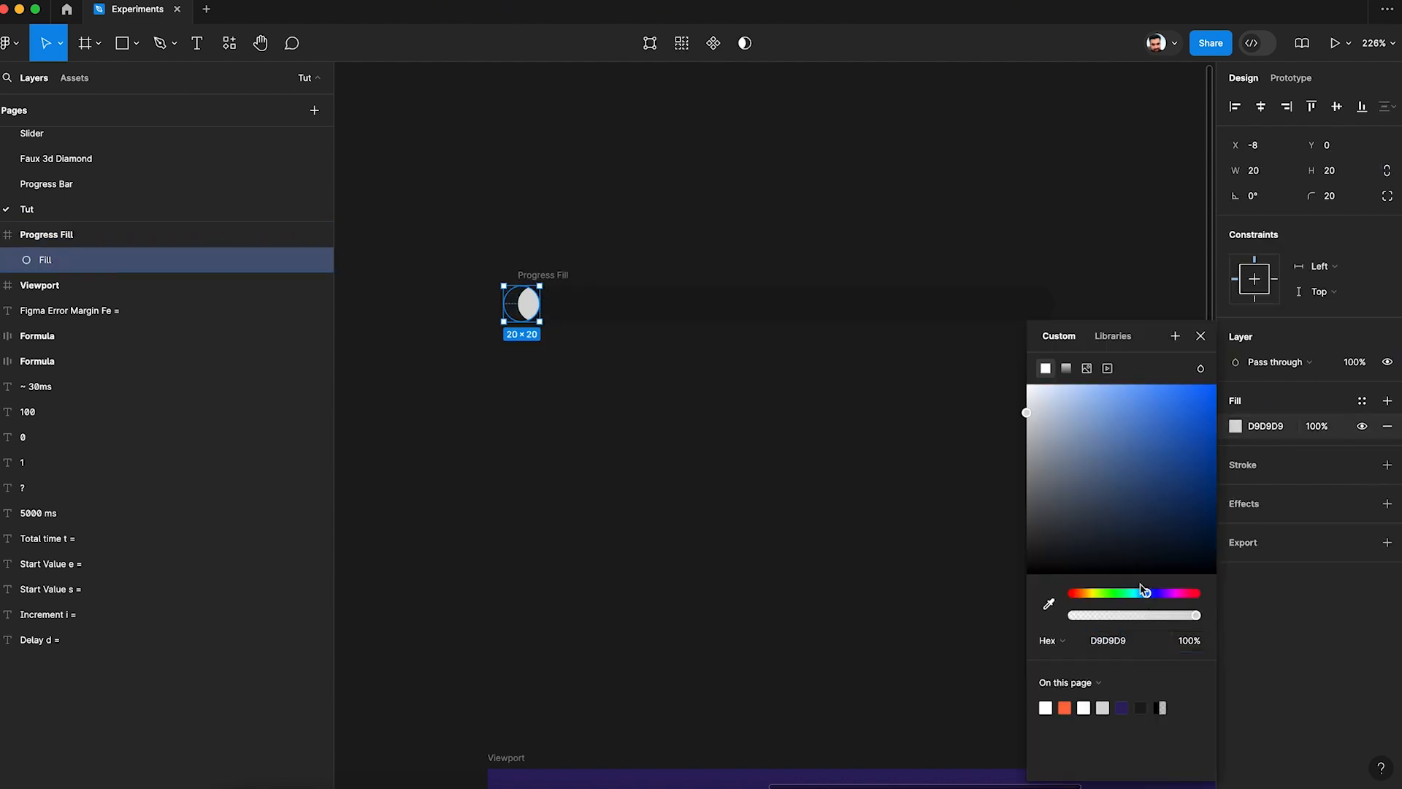
{"action": "left_click", "coordinate": [1156, 391]}
{"action": "left_click", "coordinate": [861, 426]}
{"action": "scroll", "coordinate": [862, 427], "scroll_direction": "down", "scroll_amount": 3}
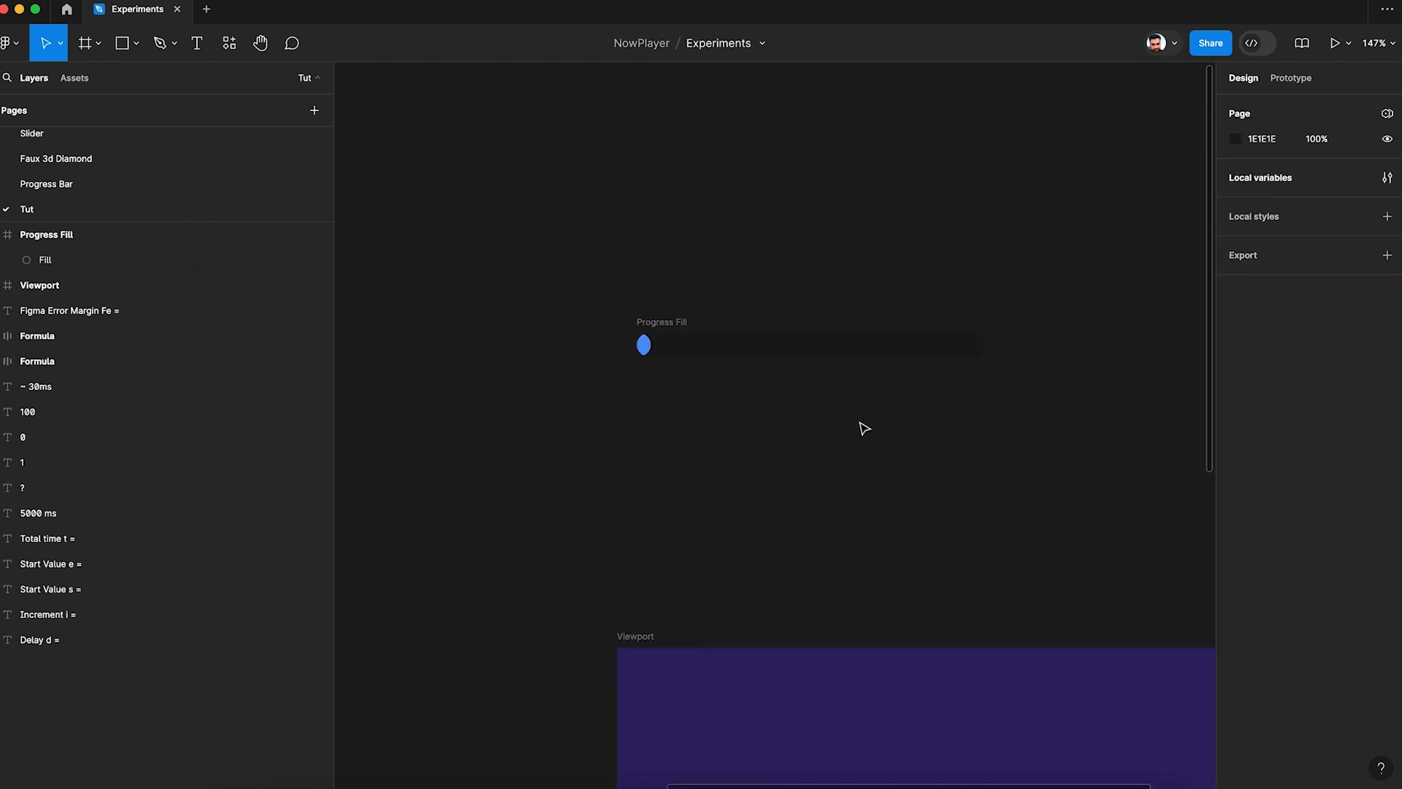
Set the Fill shape's vertical constraint to Top and bottom, with its horizontal constraint kept at Left
{"action": "scroll", "coordinate": [853, 422], "scroll_direction": "right", "scroll_amount": 2}
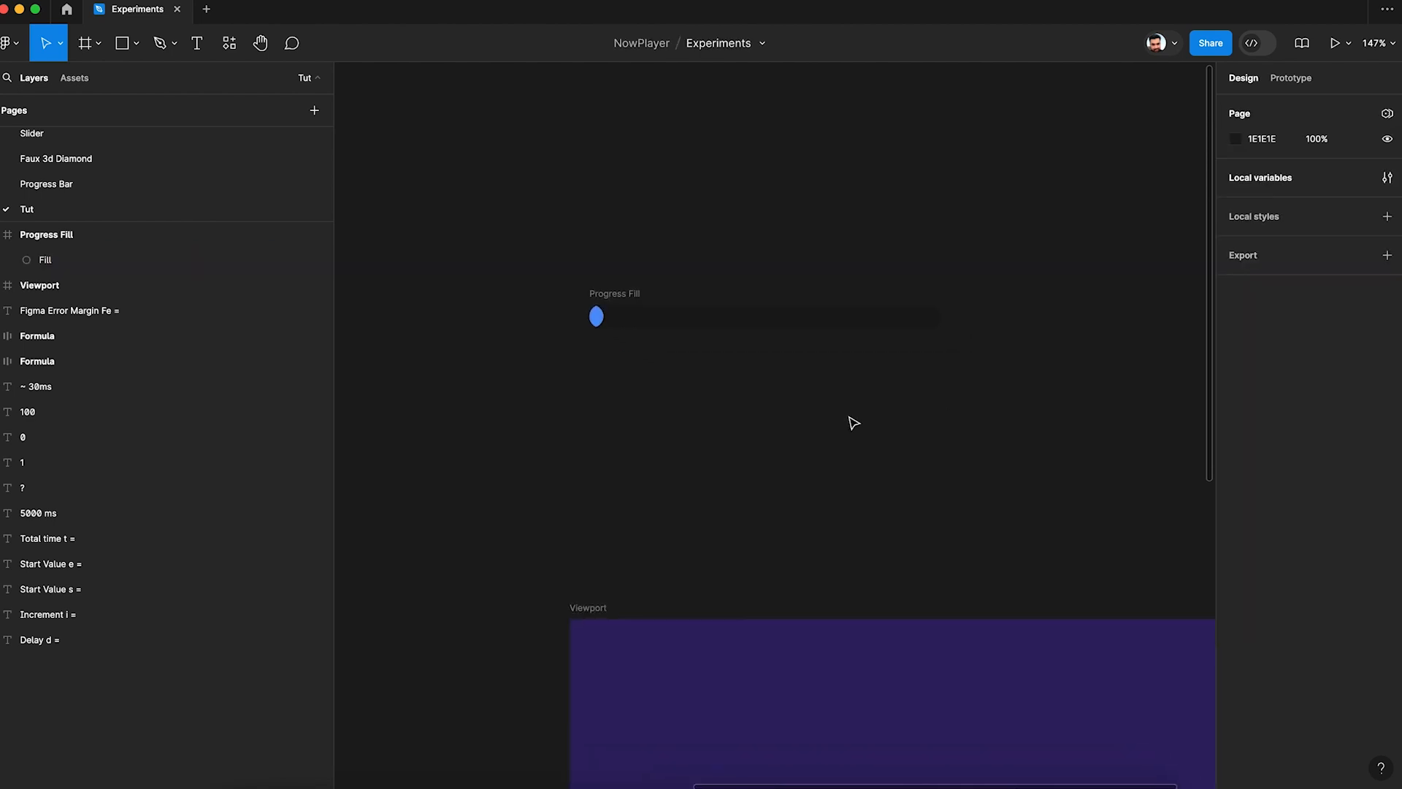
{"action": "left_click", "coordinate": [646, 296]}
{"action": "scroll", "coordinate": [645, 296], "scroll_direction": "up", "scroll_amount": 3}
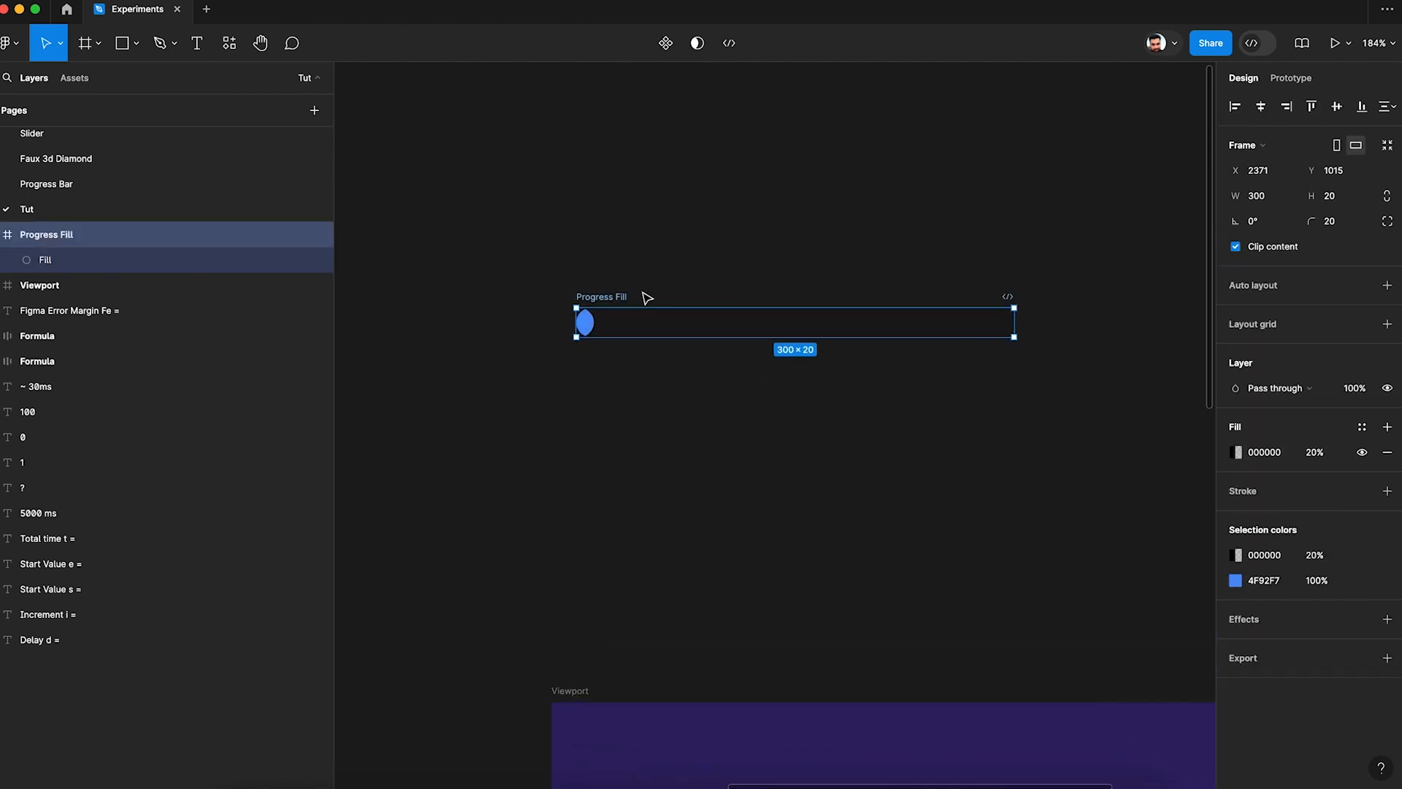
{"action": "left_click", "coordinate": [588, 322]}
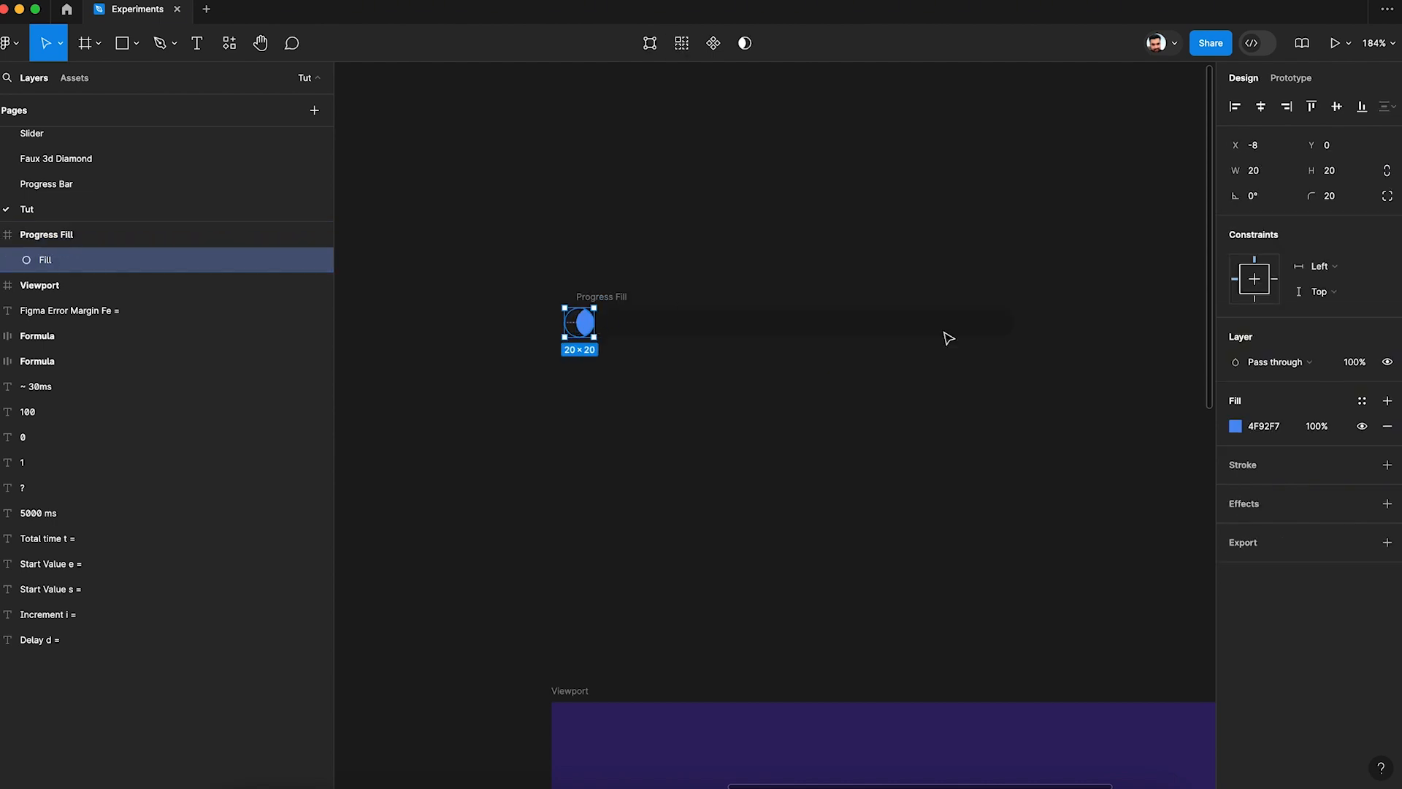
{"action": "left_click", "coordinate": [1255, 299], "text": "shift"}
{"action": "left_click", "coordinate": [1030, 404]}
Test the Fill shape's constraints by resizing the Progress Fill frame, and extend the frame's left edge to a width of 305
{"action": "left_click", "coordinate": [617, 301]}
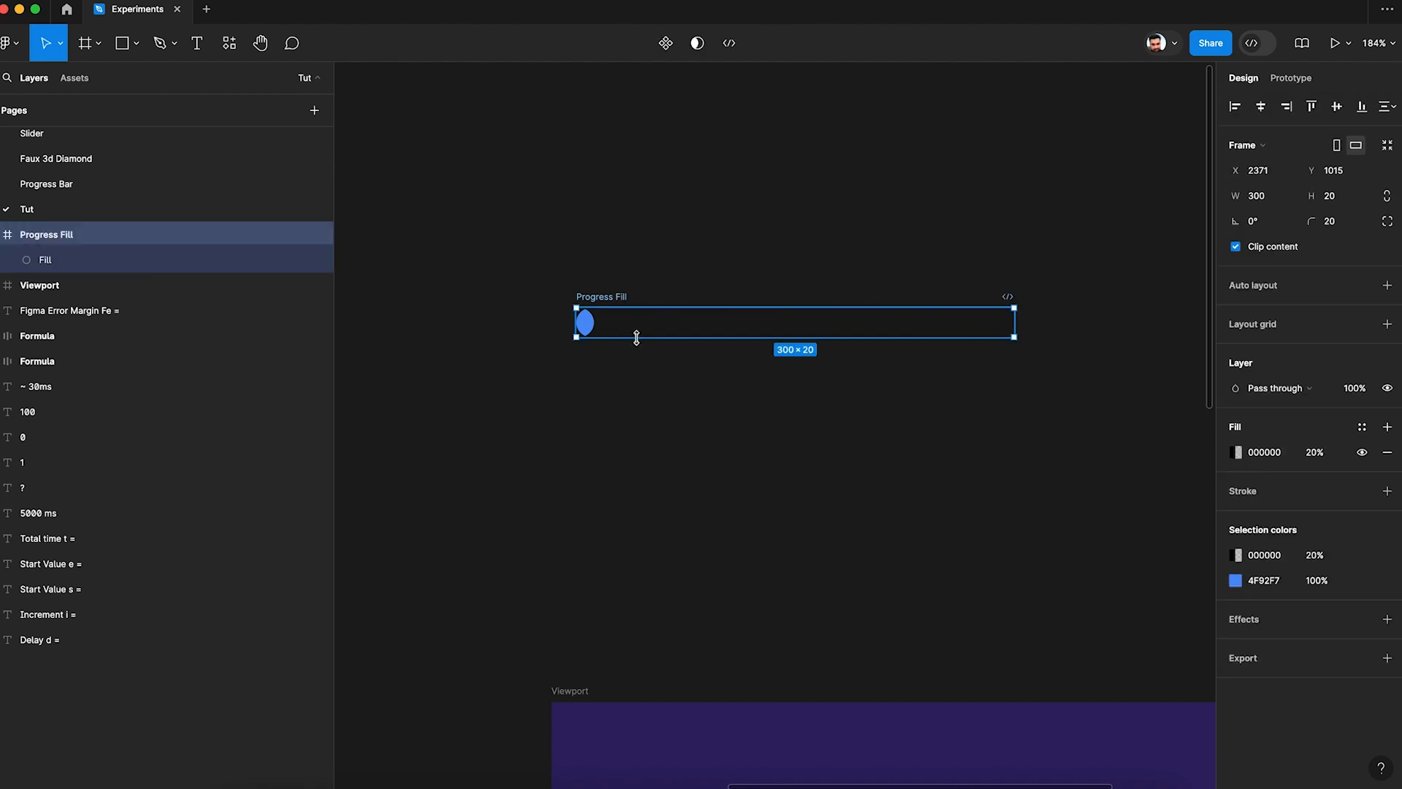
{"action": "mouse_move", "coordinate": [637, 337]}
{"action": "left_mouse_down"}
{"action": "mouse_move", "coordinate": [647, 477]}
{"action": "mouse_move", "coordinate": [643, 336]}
{"action": "left_mouse_up"}
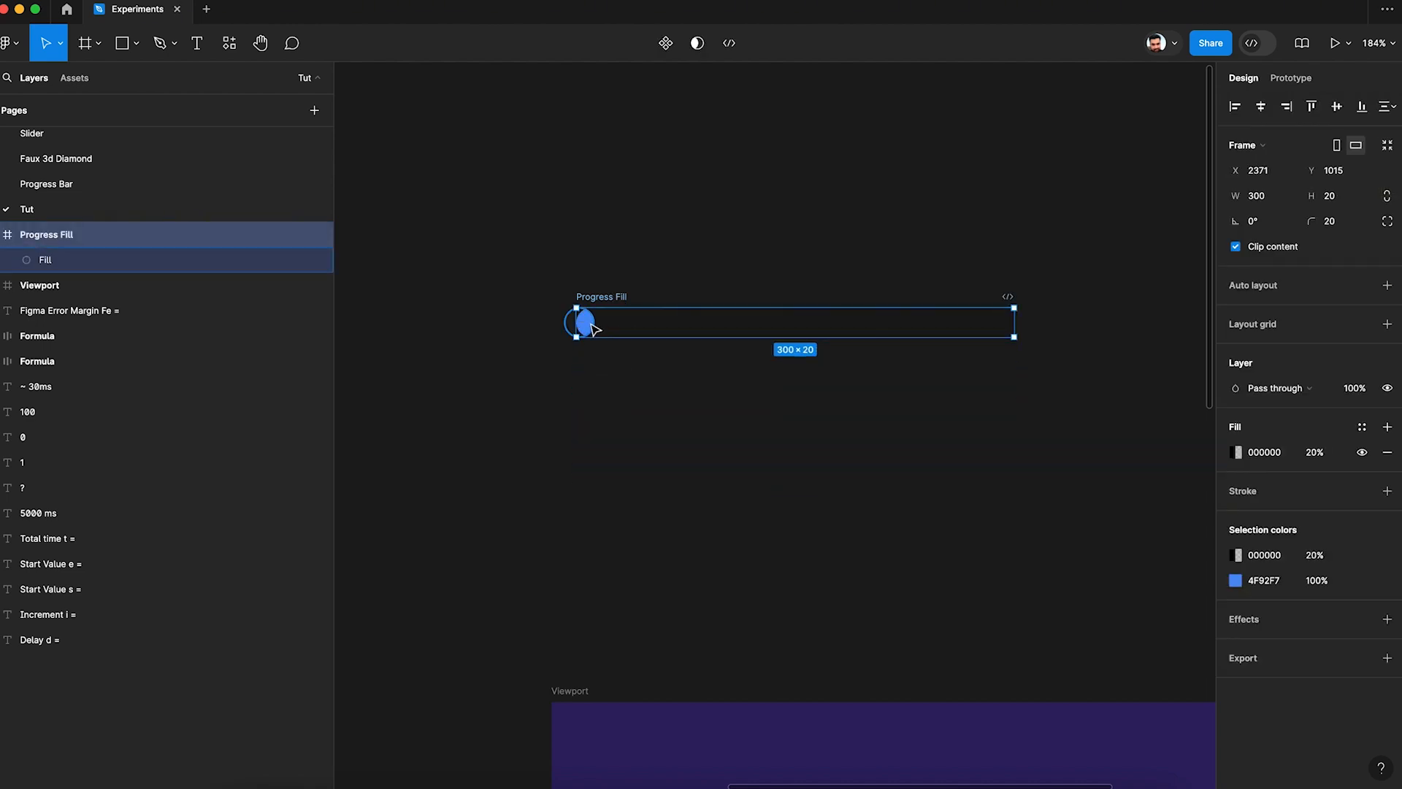
{"action": "left_click", "coordinate": [588, 324]}
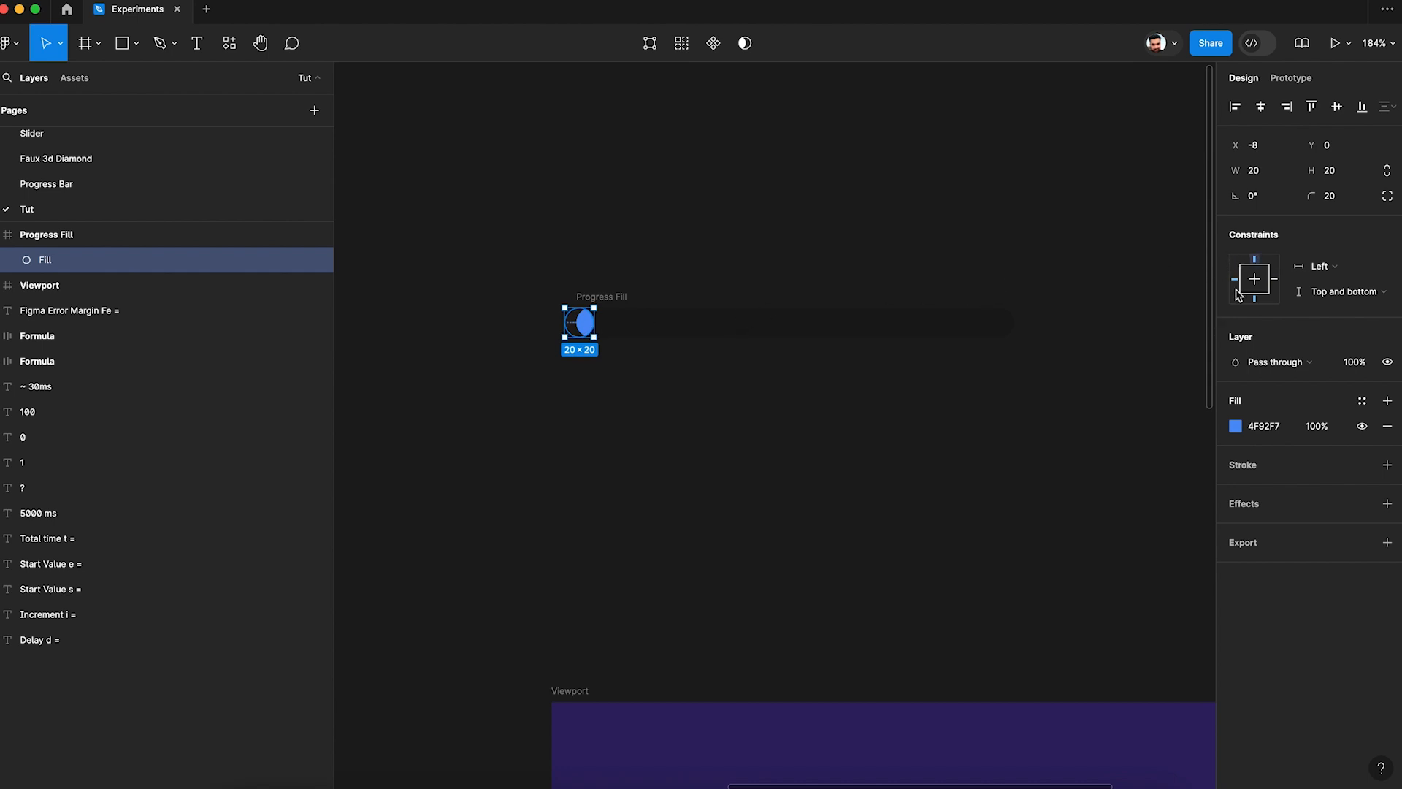
{"action": "left_click", "coordinate": [616, 303]}
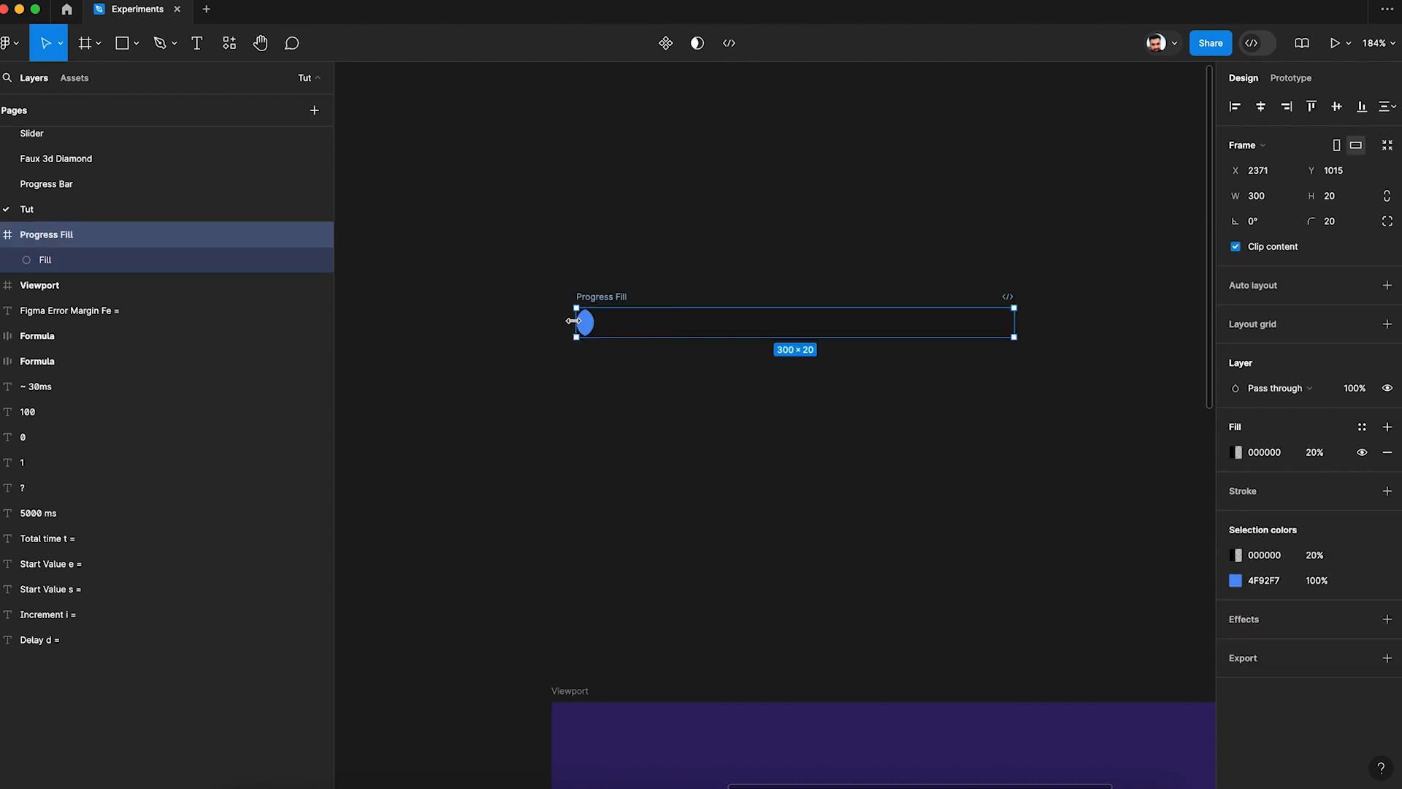
{"action": "mouse_move", "coordinate": [577, 319]}
{"action": "left_mouse_down"}
{"action": "mouse_move", "coordinate": [884, 336]}
{"action": "mouse_move", "coordinate": [569, 329]}
{"action": "left_mouse_up"}
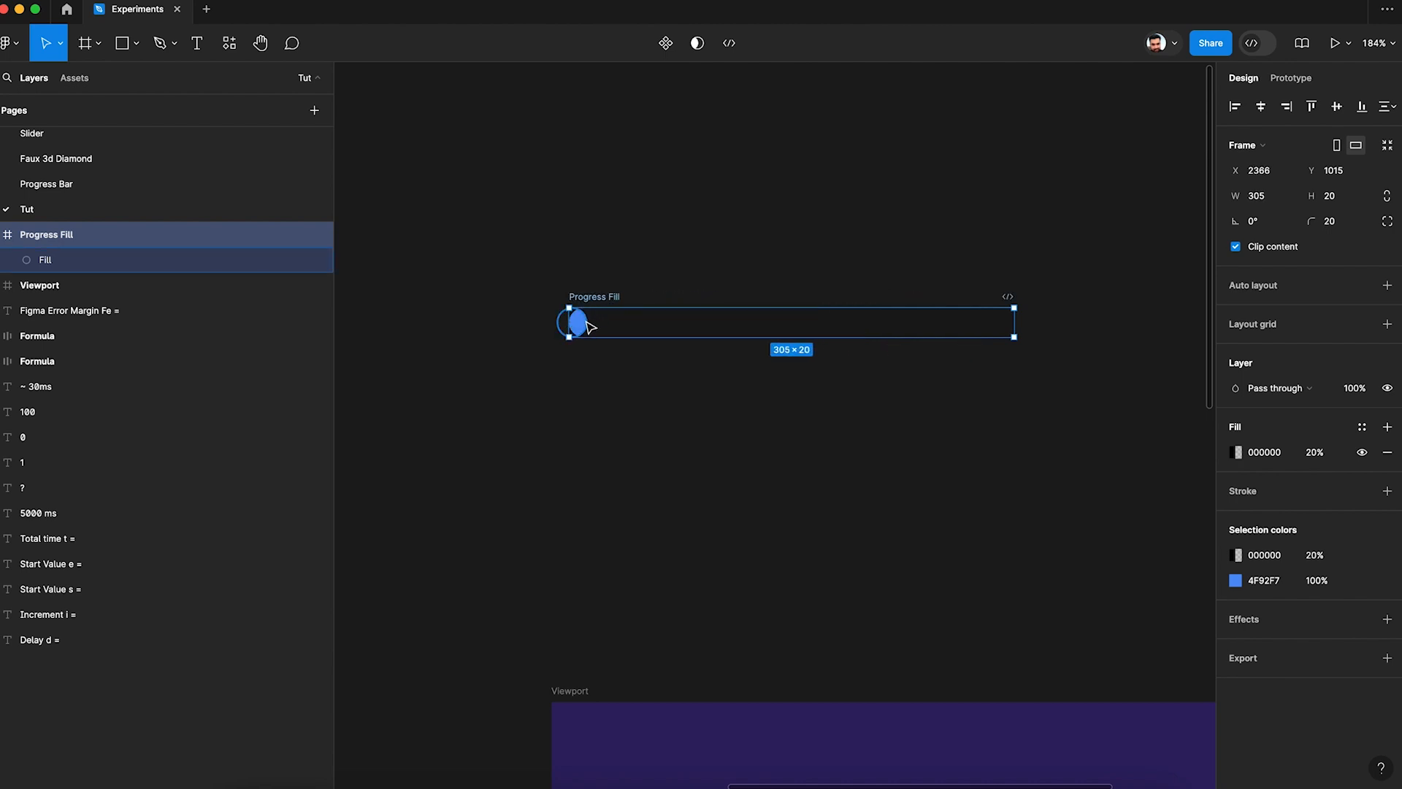
{"action": "left_click", "coordinate": [588, 322]}
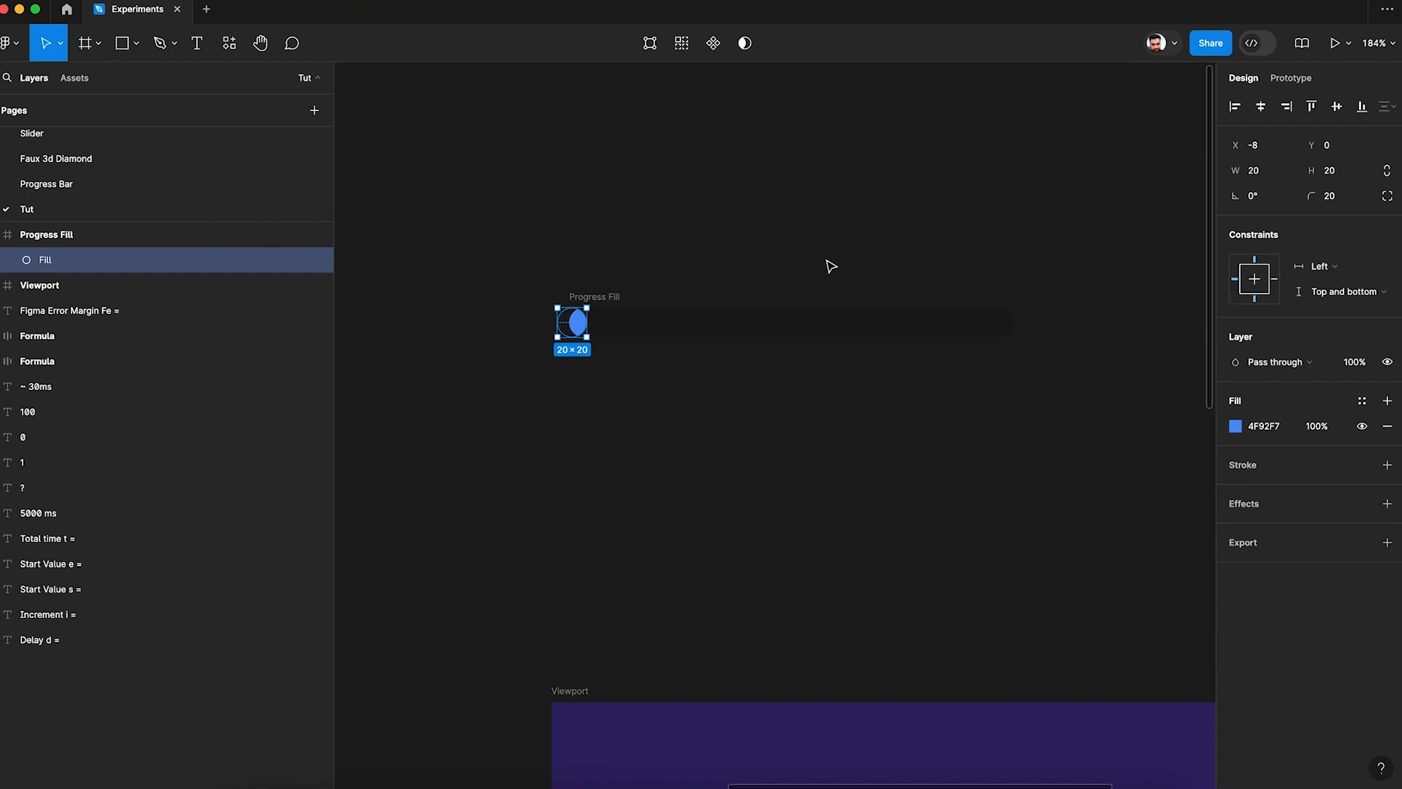
Turn the Progress Fill frame into a component and add a second variant to it
{"action": "left_click", "coordinate": [602, 295]}
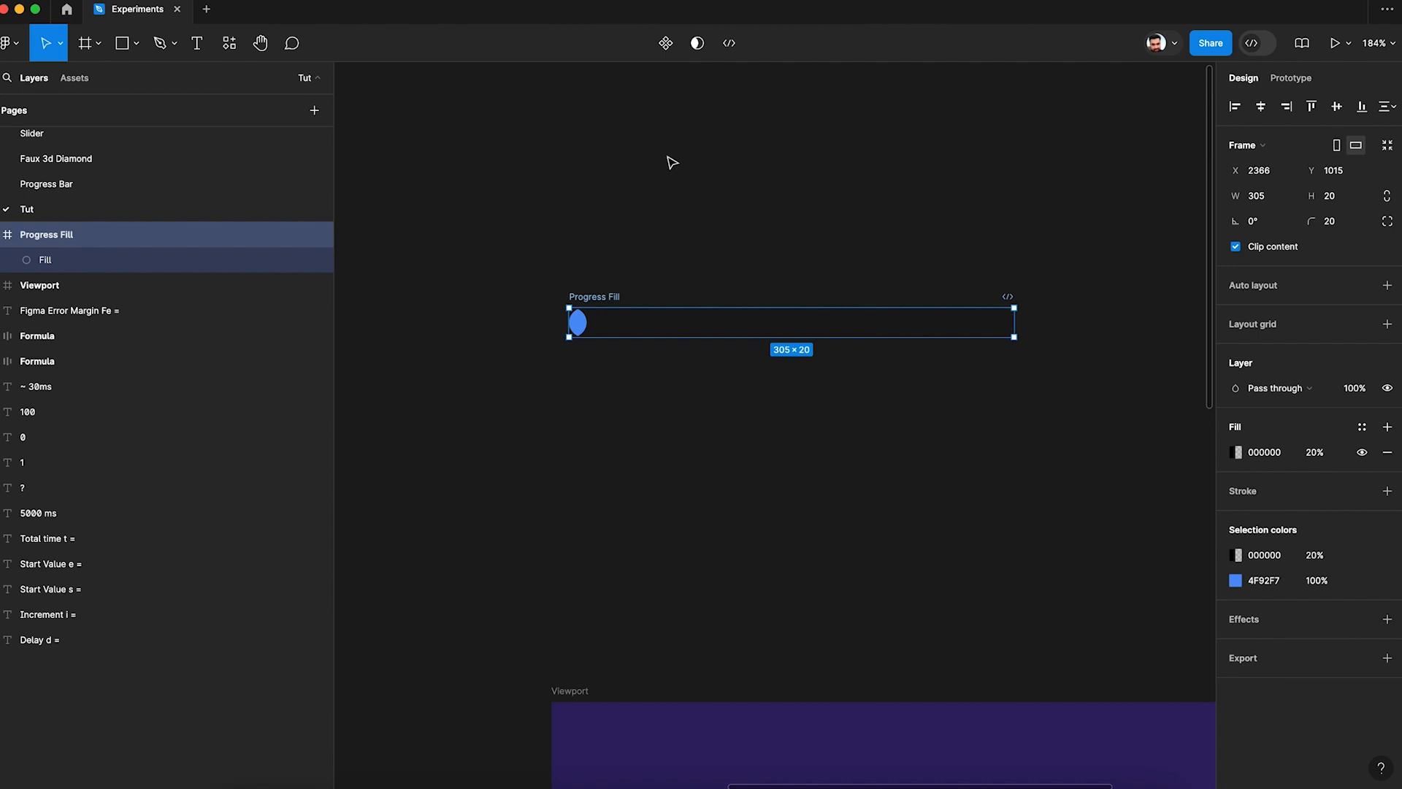
{"action": "left_click", "coordinate": [666, 45]}
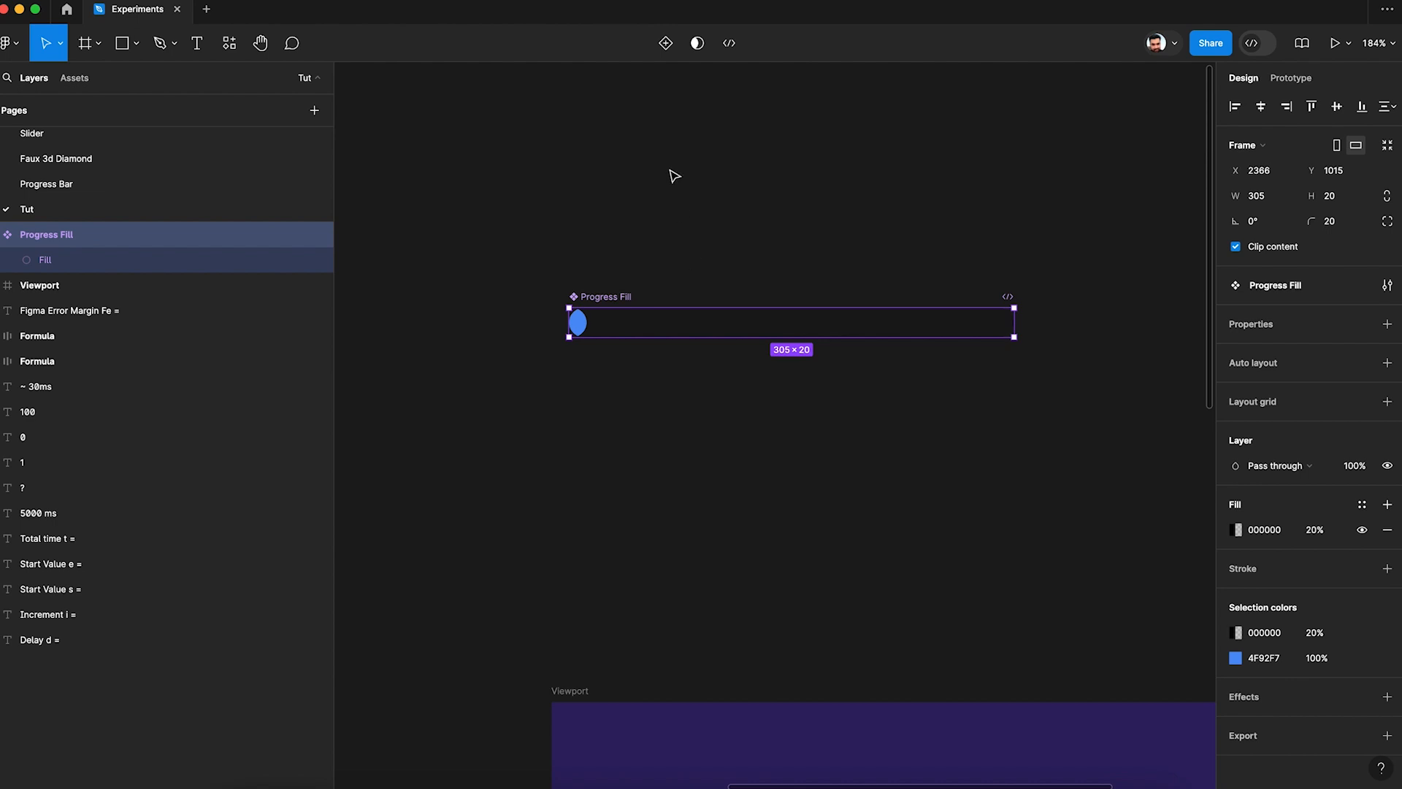
{"action": "left_click", "coordinate": [667, 49]}
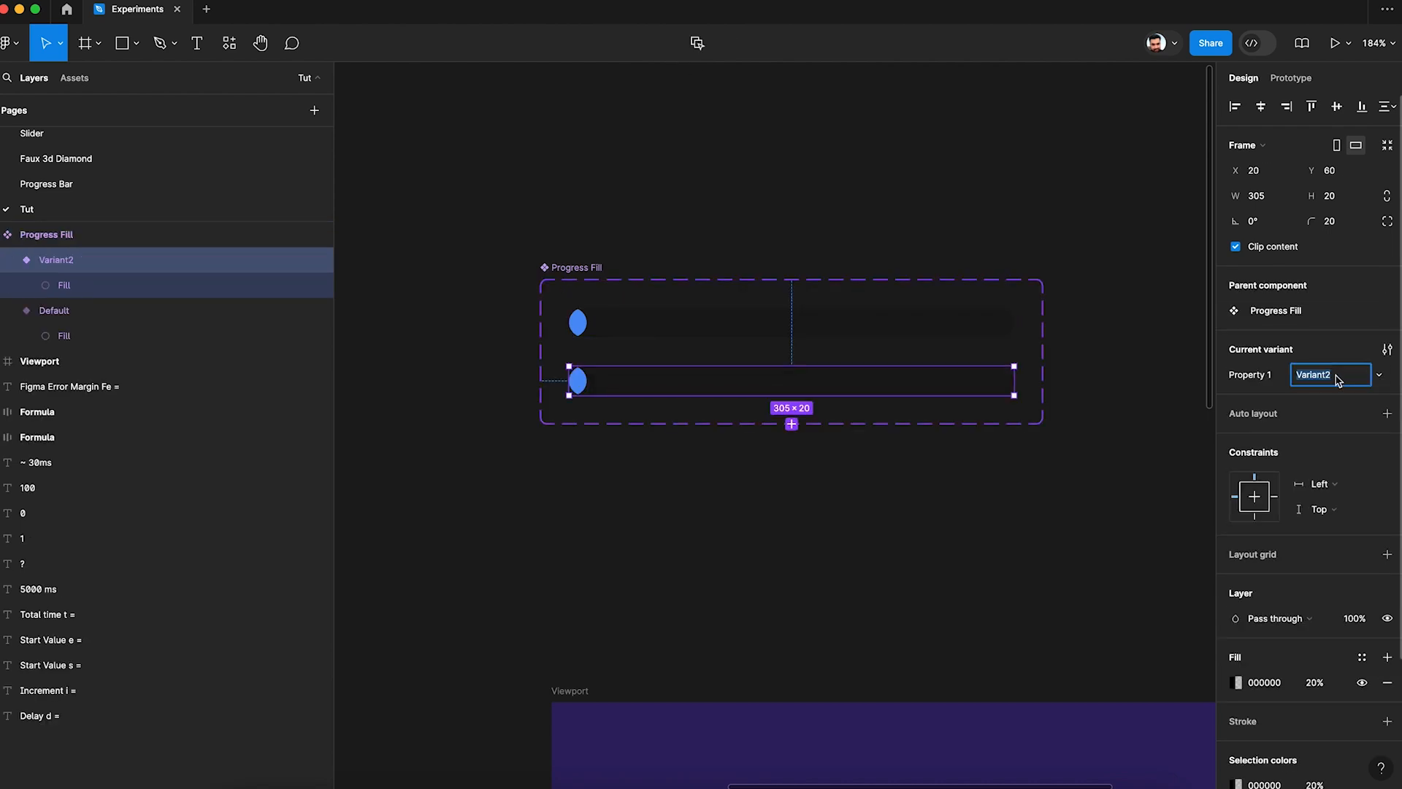
Name the new variant Complete and rename its variant property to State
{"action": "type", "text": "Complete"}
{"action": "key", "text": "Return"}
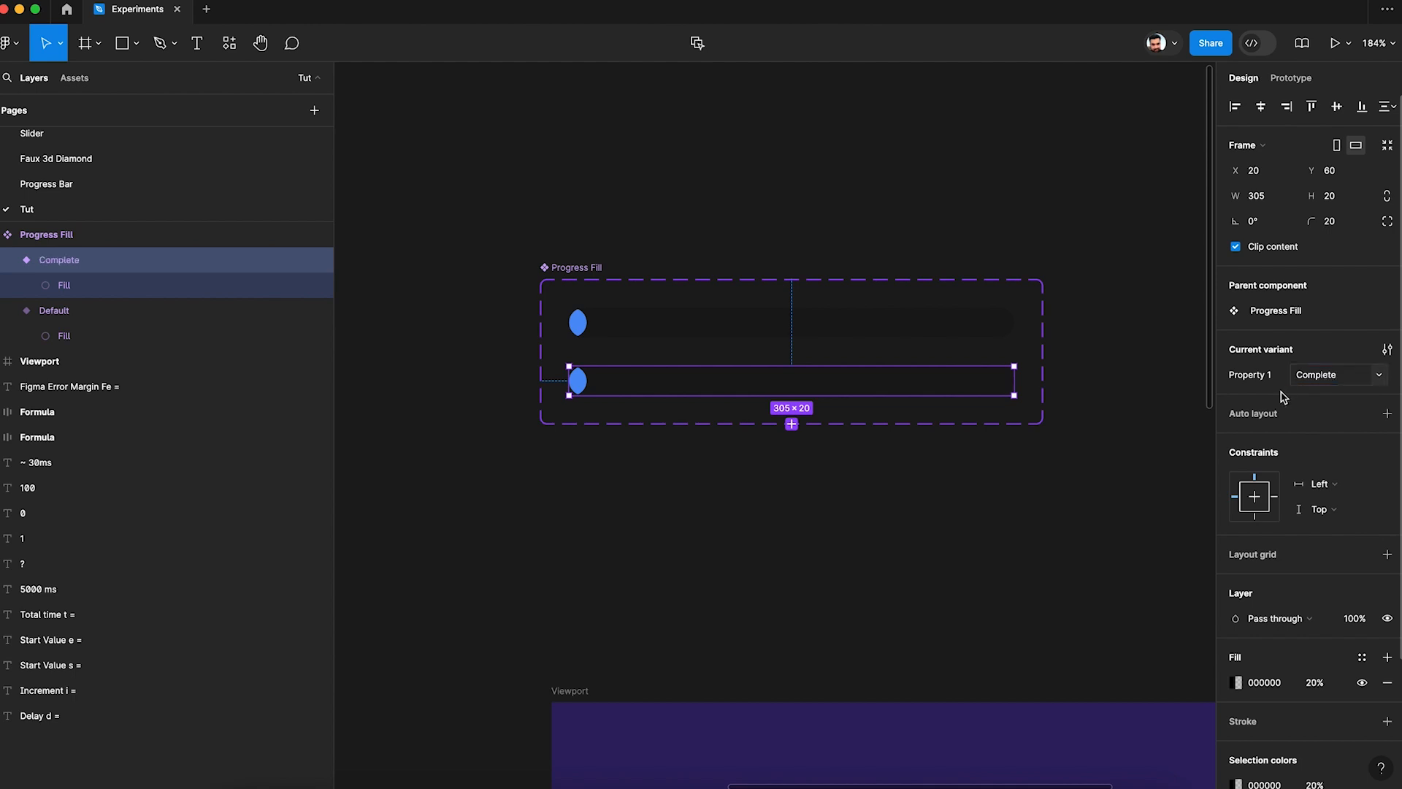
{"action": "double_click", "coordinate": [1260, 376]}
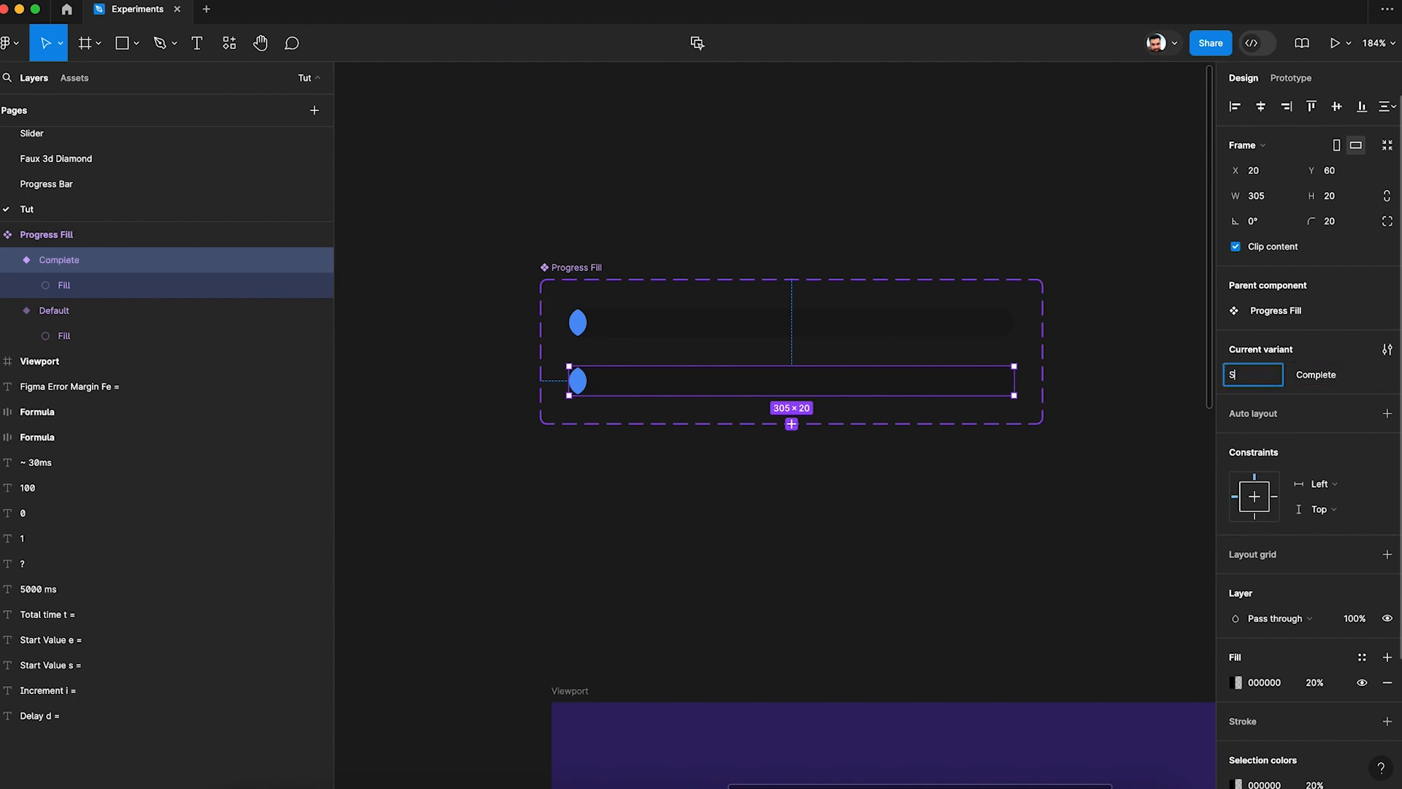
{"action": "key", "text": "Return"}
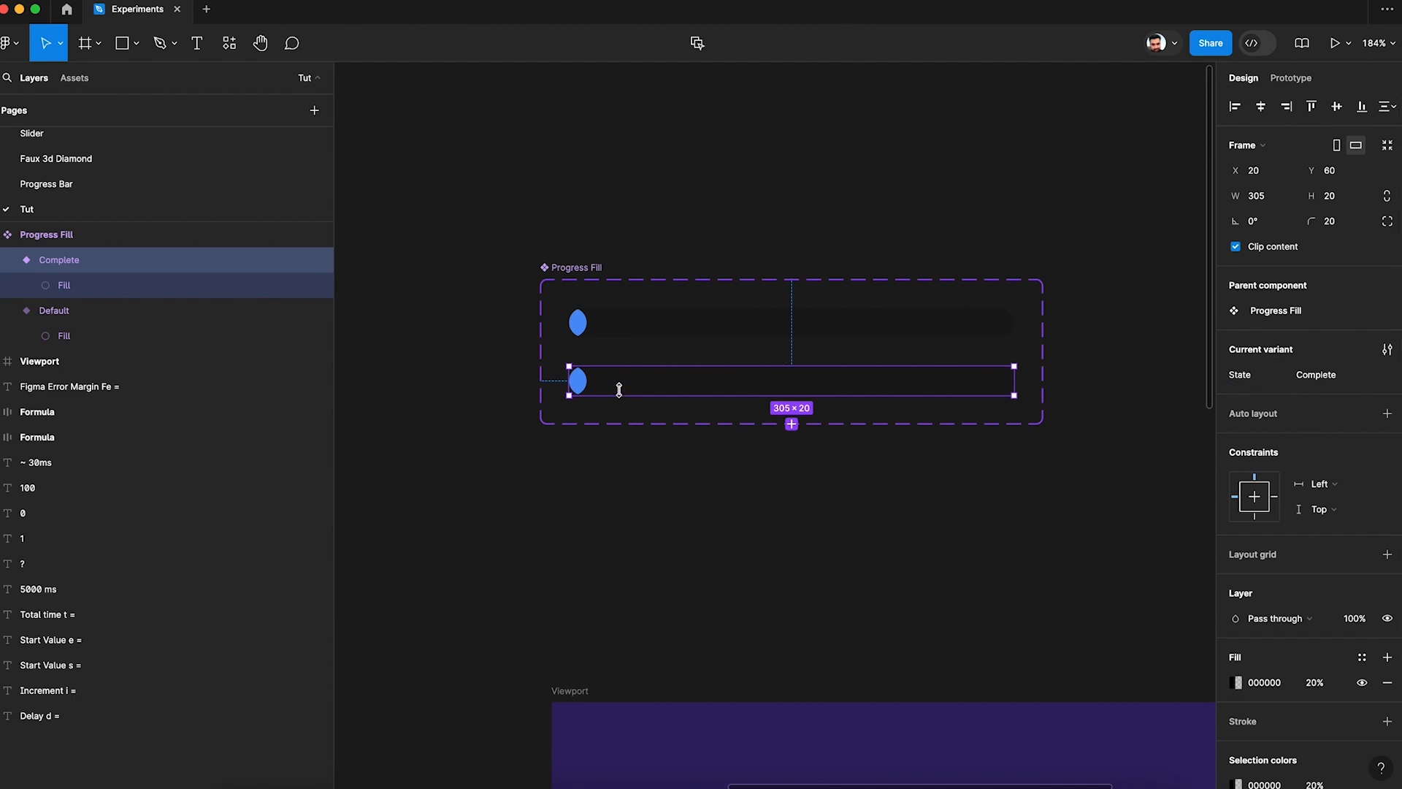
Stretch the Complete variant's Fill to 313 wide and set its horizontal constraint to Left and right
{"action": "left_click", "coordinate": [579, 382]}
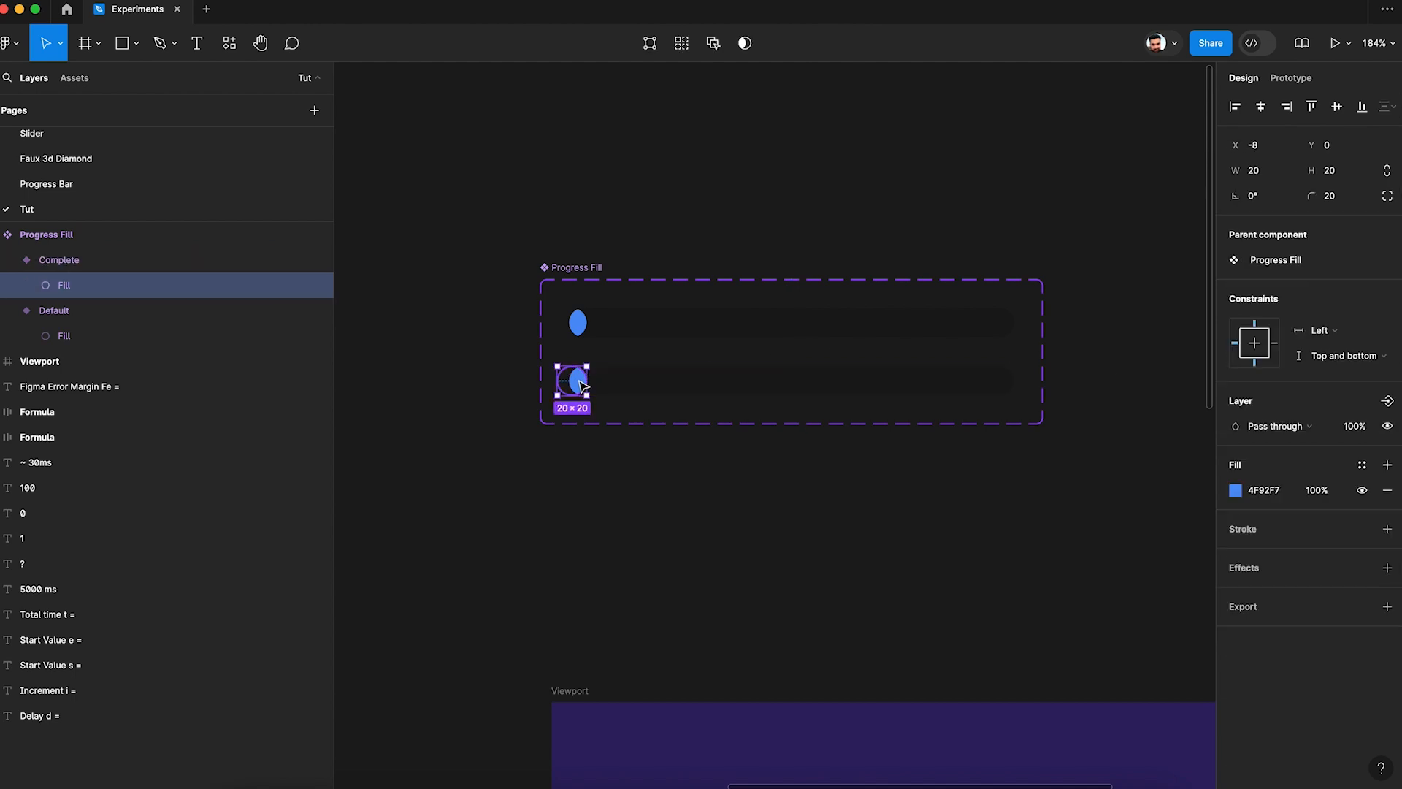
{"action": "left_click_drag", "start_coordinate": [595, 379], "coordinate": [1012, 384]}
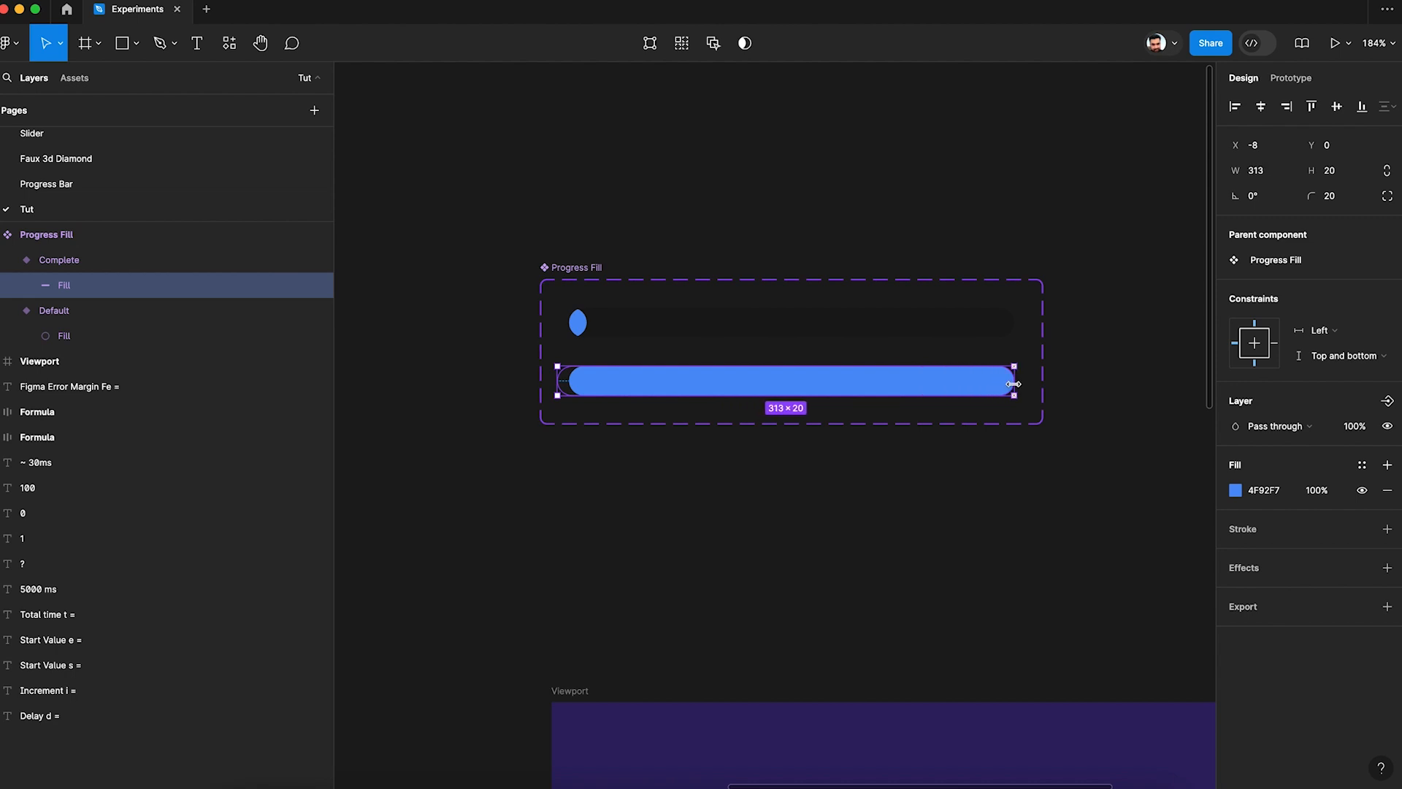
{"action": "left_click", "coordinate": [1276, 344], "text": "shift"}
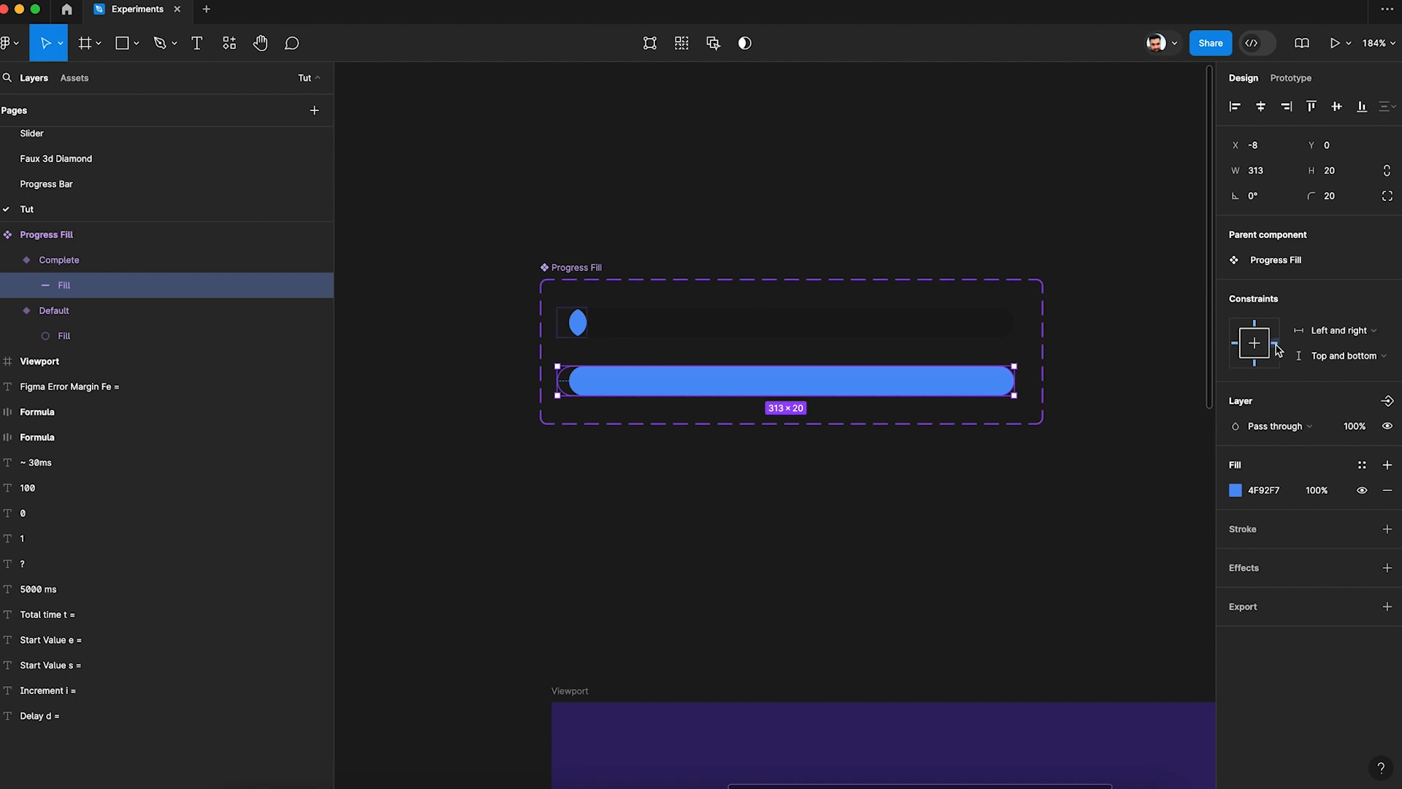
{"action": "left_click", "coordinate": [1079, 471]}
Place a copy of the Complete variant below the component set and narrow it to 113 wide to test its resizing
{"action": "scroll", "coordinate": [1079, 471], "scroll_direction": "down", "scroll_amount": 2}
{"action": "scroll", "coordinate": [952, 373], "scroll_direction": "down", "scroll_amount": 1}
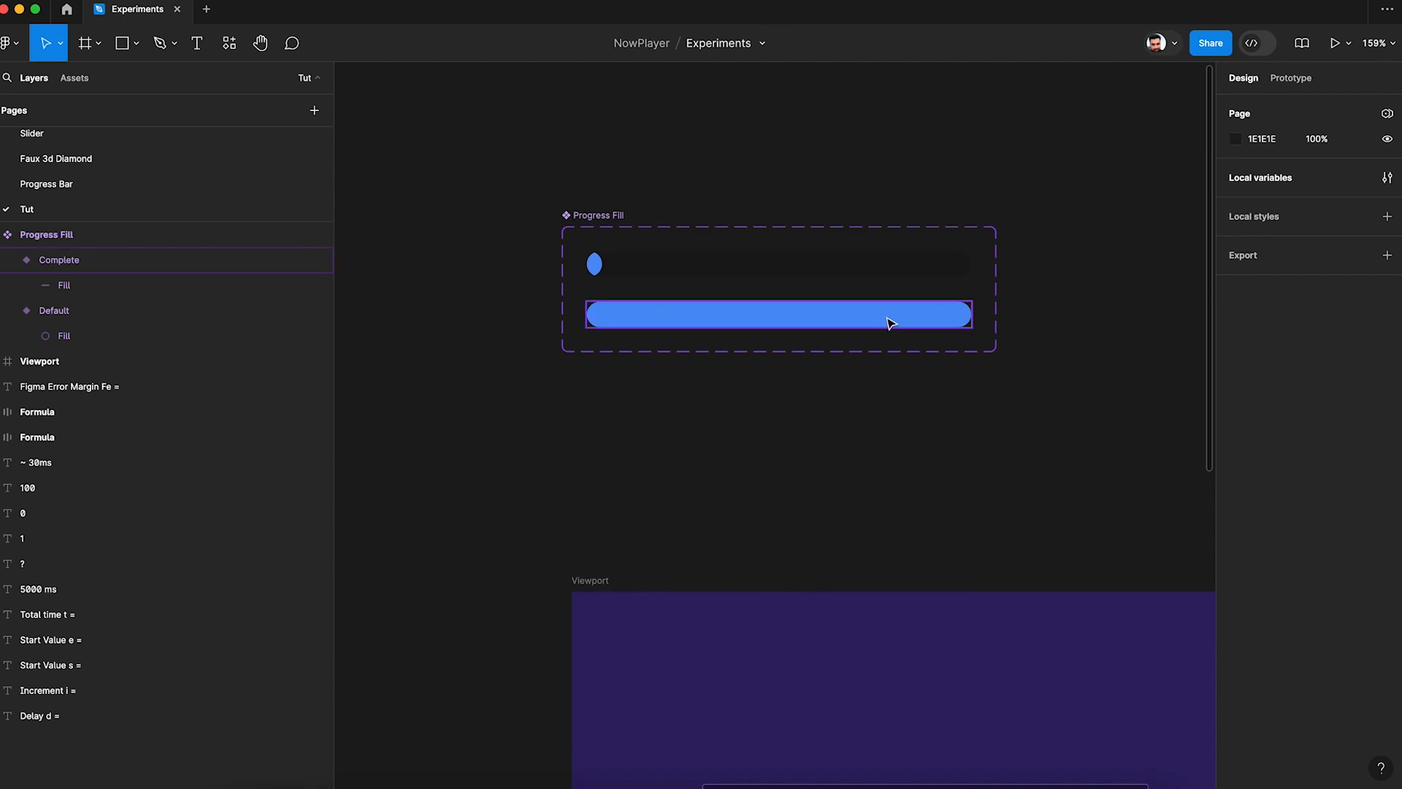
{"action": "left_click_drag", "start_coordinate": [894, 323], "coordinate": [892, 444]}
{"action": "left_click", "coordinate": [1027, 418]}
{"action": "left_click", "coordinate": [963, 437]}
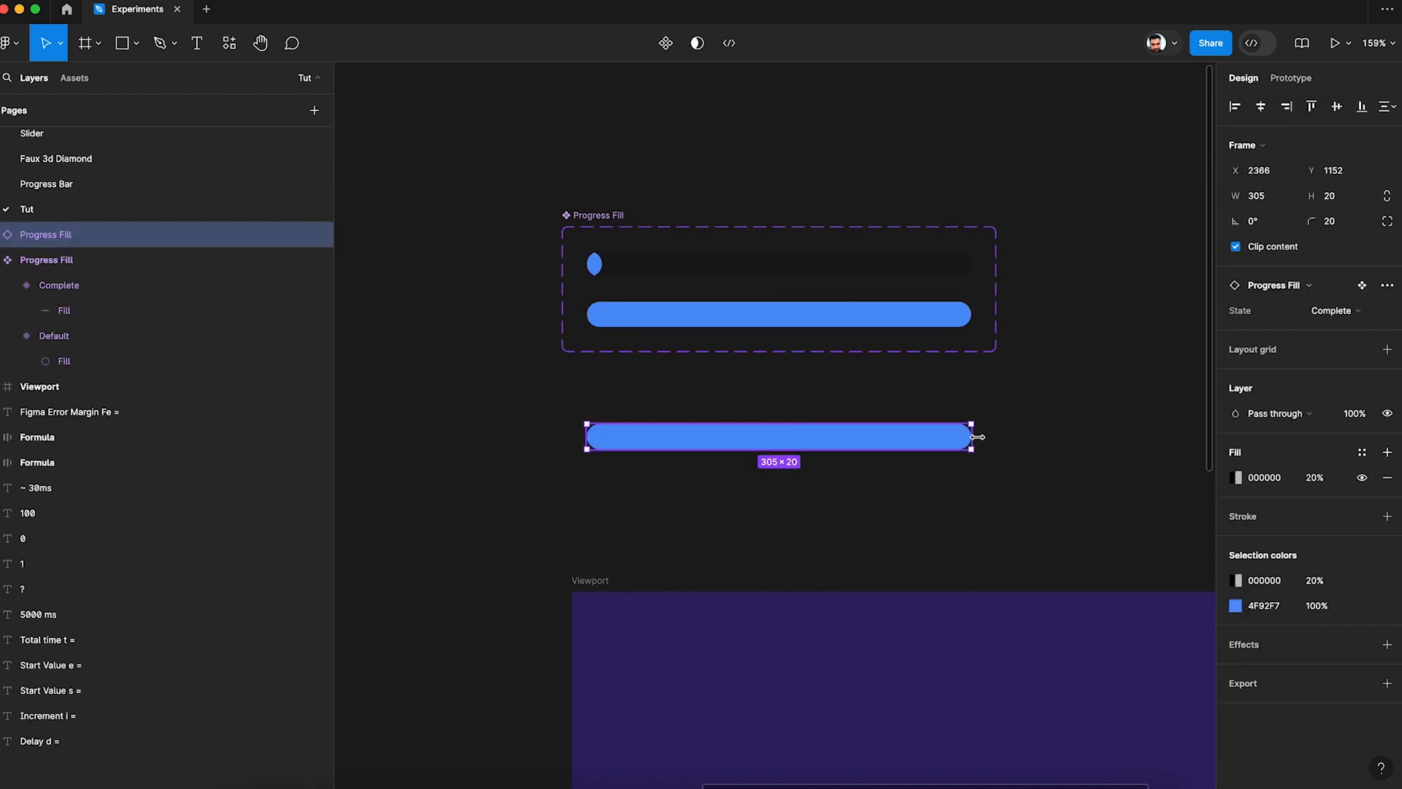
{"action": "left_click_drag", "start_coordinate": [762, 439], "coordinate": [681, 442]}
{"action": "left_click_drag", "start_coordinate": [983, 445], "coordinate": [730, 419]}
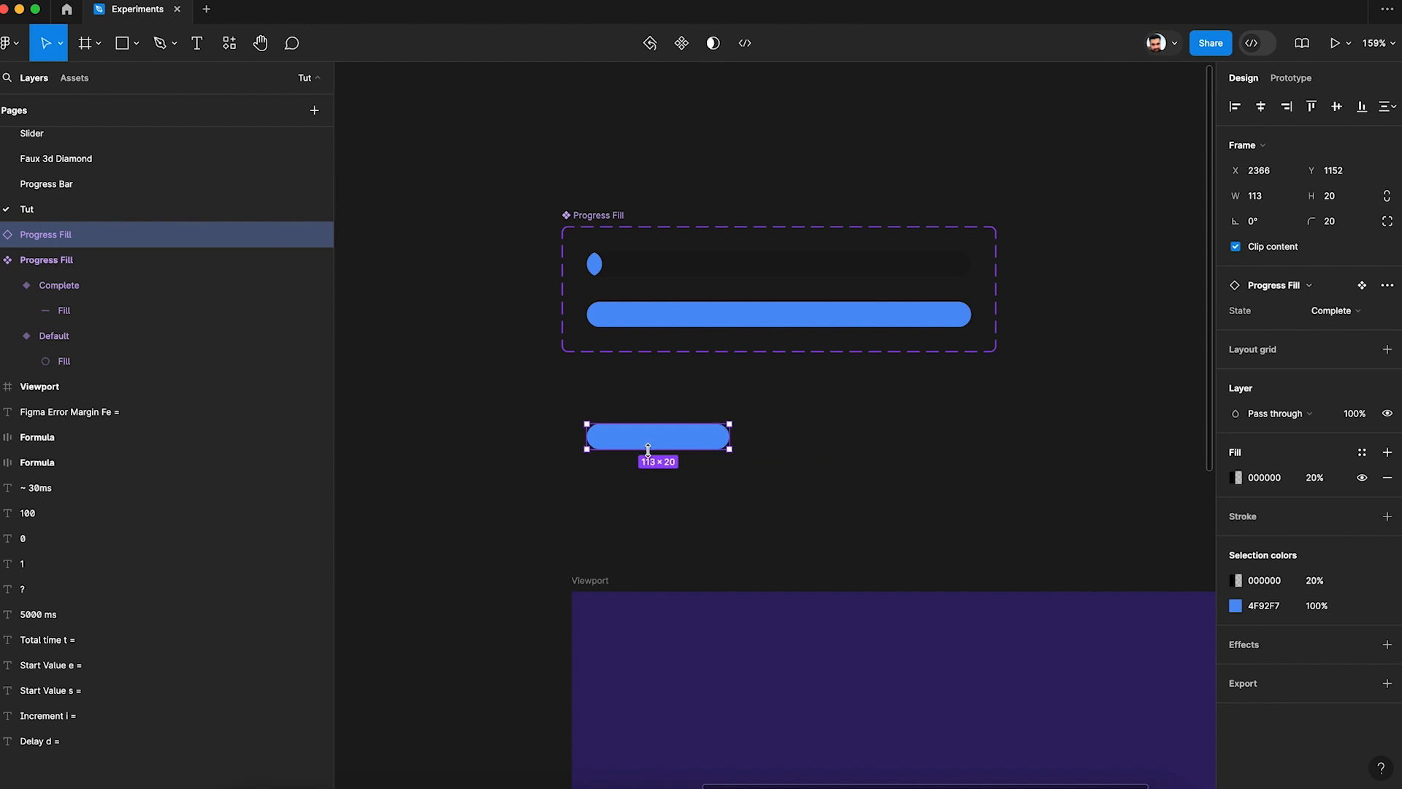
Try stretching the test copy's height, undo the stretch and delete the copy
{"action": "left_click_drag", "start_coordinate": [647, 449], "coordinate": [655, 507]}
{"action": "key", "text": "ctrl+z"}
{"action": "left_click", "coordinate": [683, 457]}
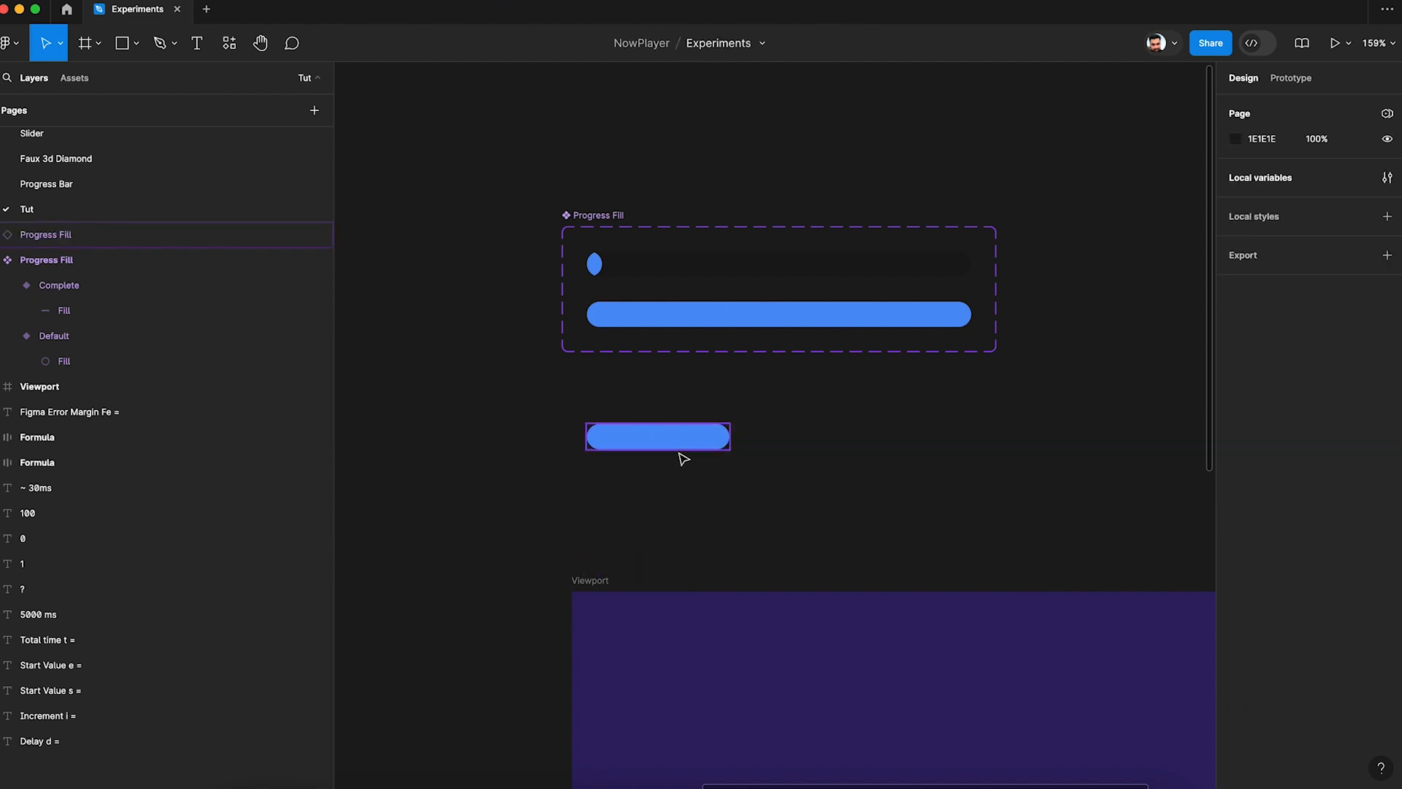
{"action": "left_click", "coordinate": [678, 449]}
{"action": "key", "text": "Delete"}
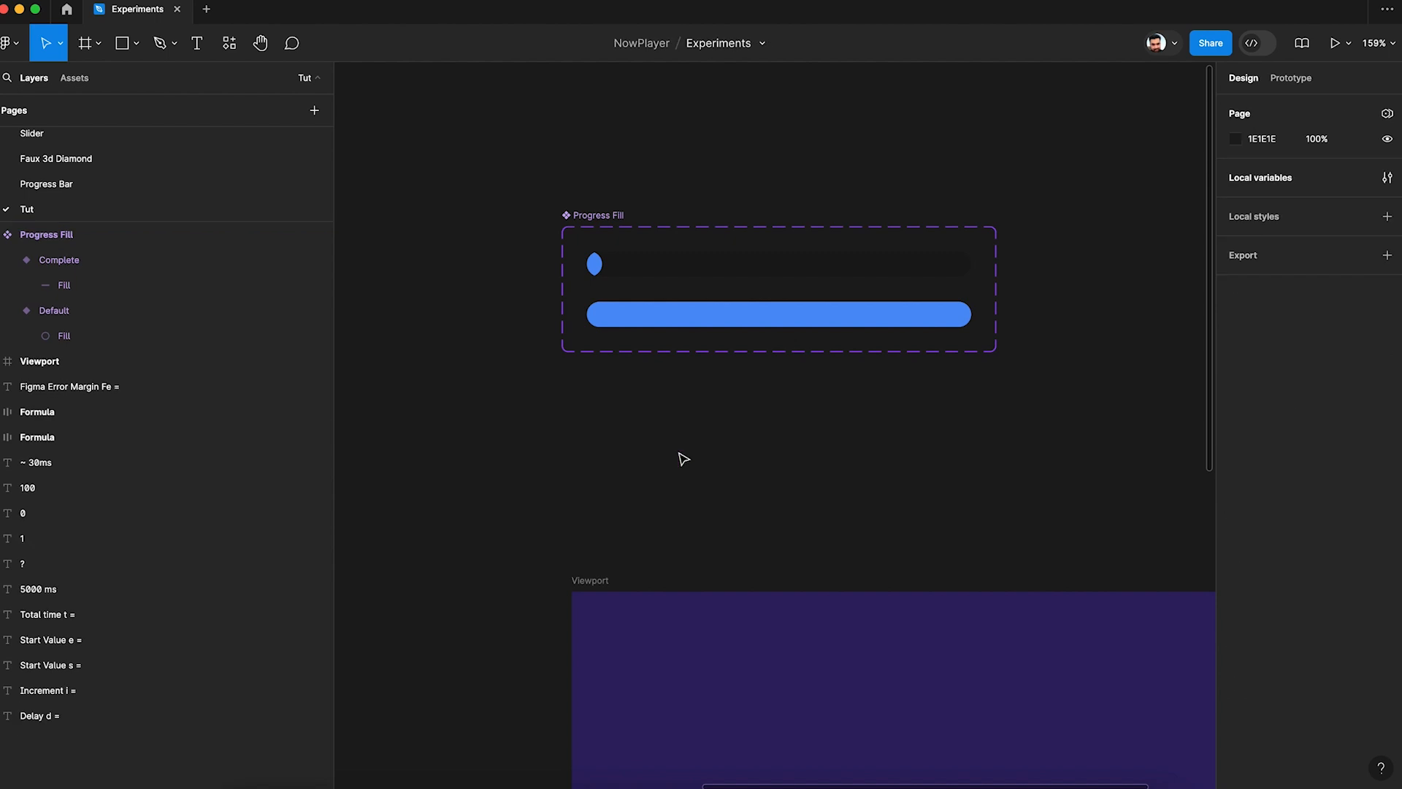
Add a prototype connection from the Default variant to the Complete variant
{"action": "left_click", "coordinate": [1293, 80]}
{"action": "left_click", "coordinate": [782, 281]}
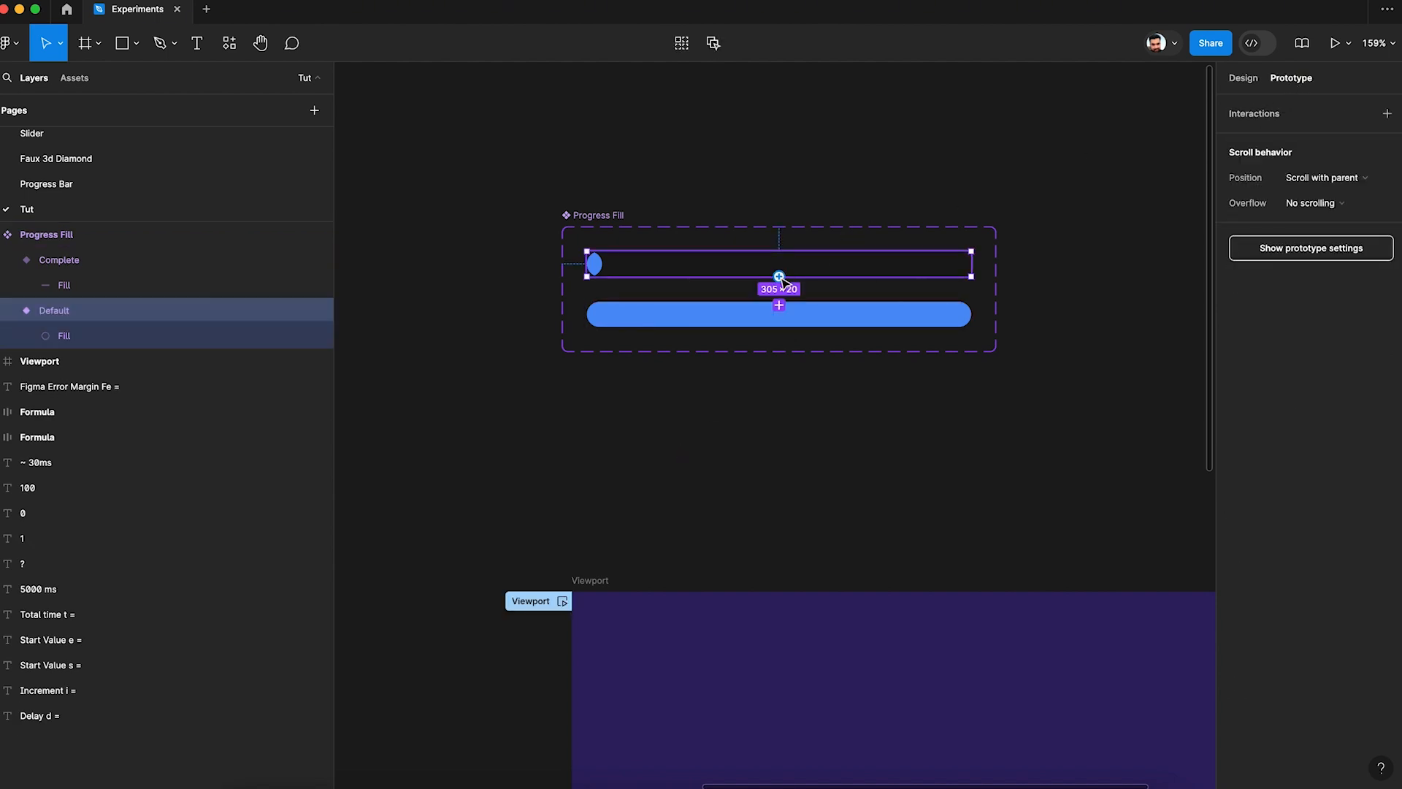
{"action": "left_click_drag", "start_coordinate": [780, 276], "coordinate": [790, 311]}
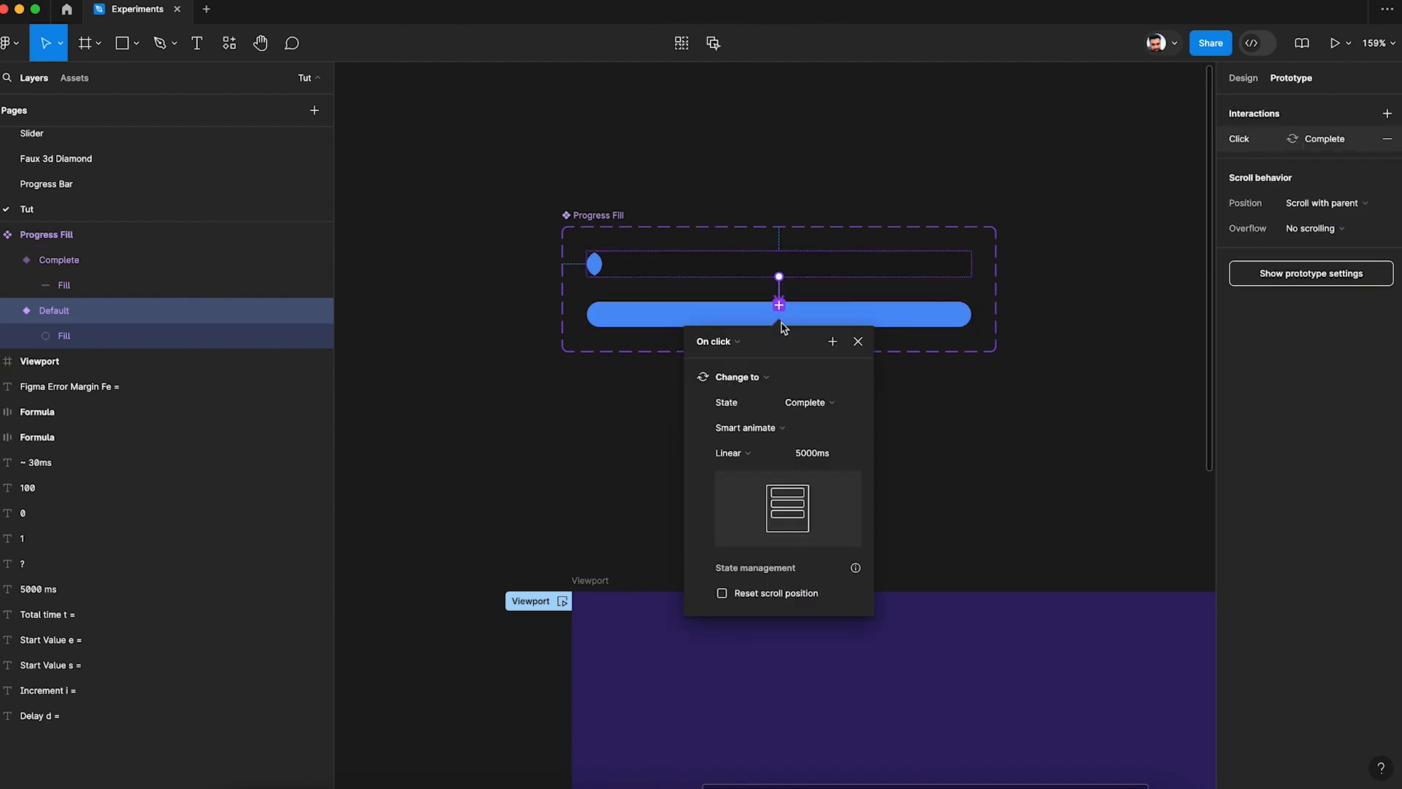
Set the Default variant's interaction trigger to After delay with a delay of 1 ms
{"action": "left_click", "coordinate": [719, 341]}
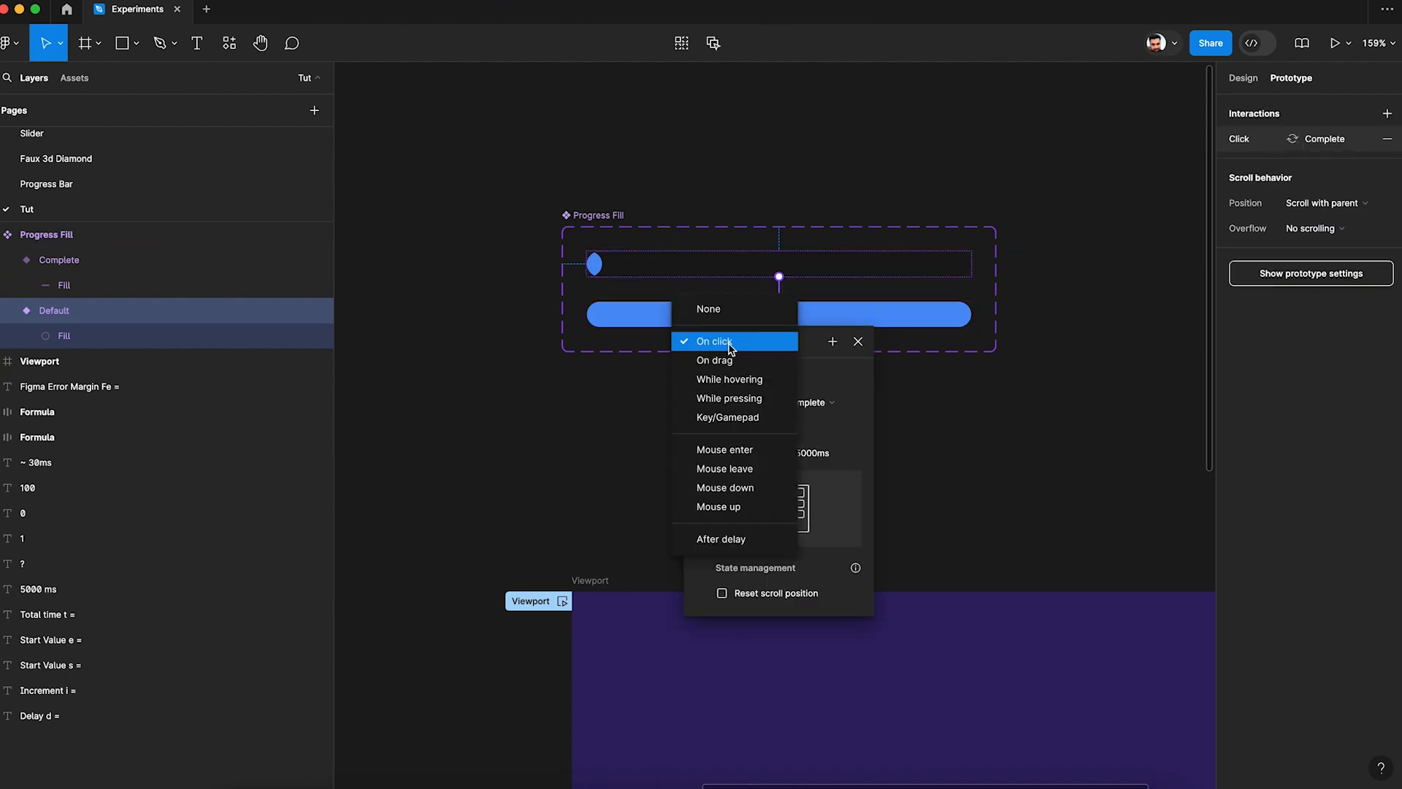
{"action": "left_click", "coordinate": [734, 540]}
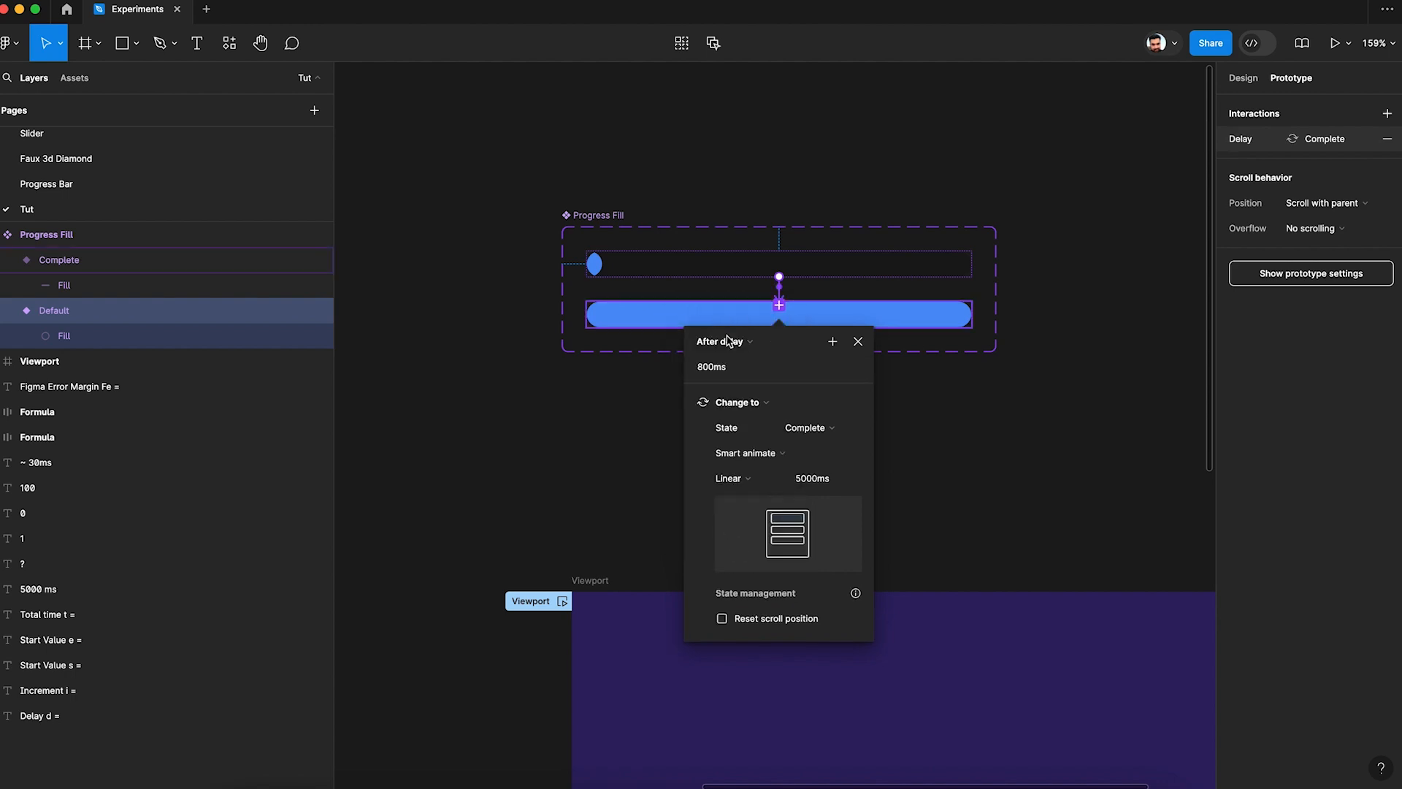
{"action": "left_click", "coordinate": [743, 376]}
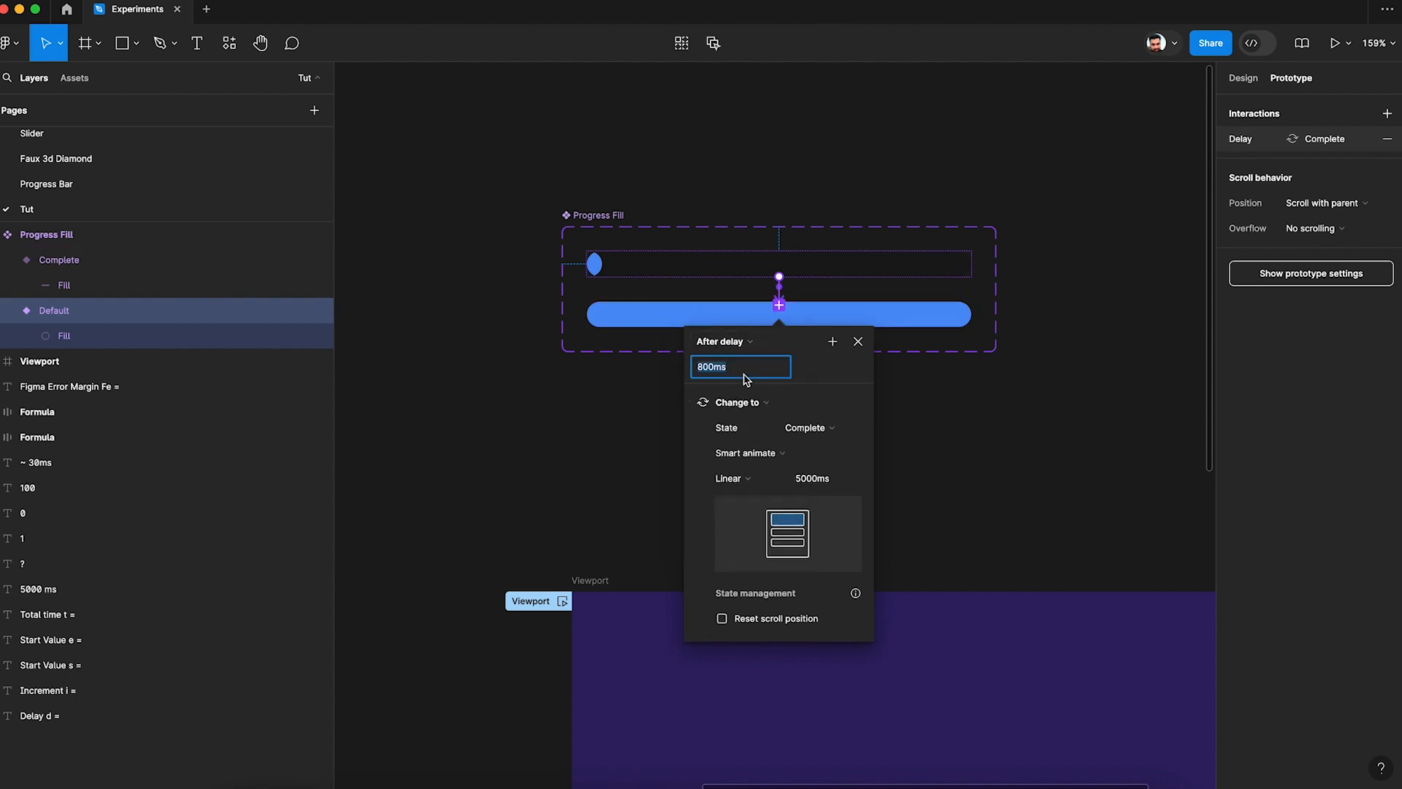
{"action": "type", "text": "1"}
{"action": "key", "text": "Return"}
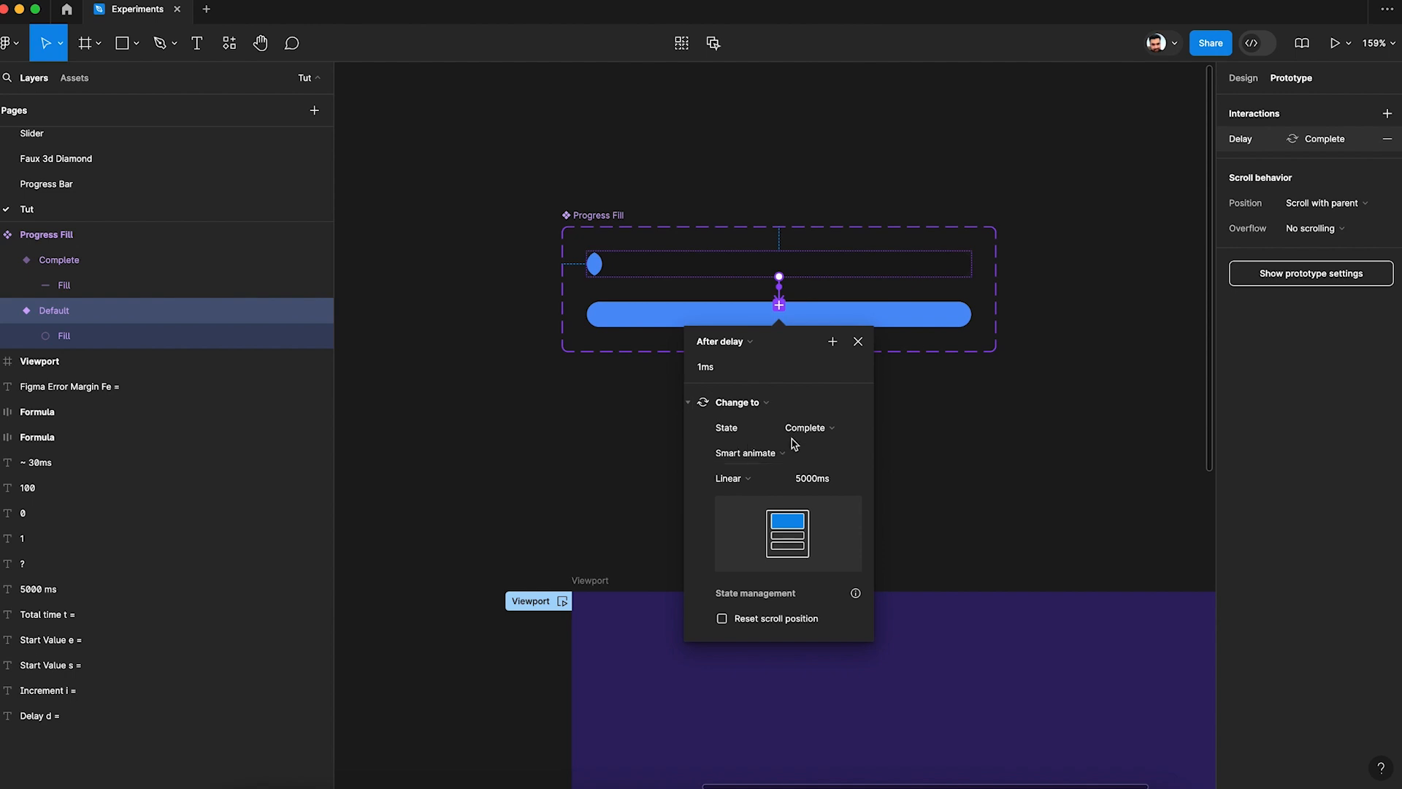
Switch the interaction's animation to Instant and back to Smart animate
{"action": "left_click", "coordinate": [757, 453]}
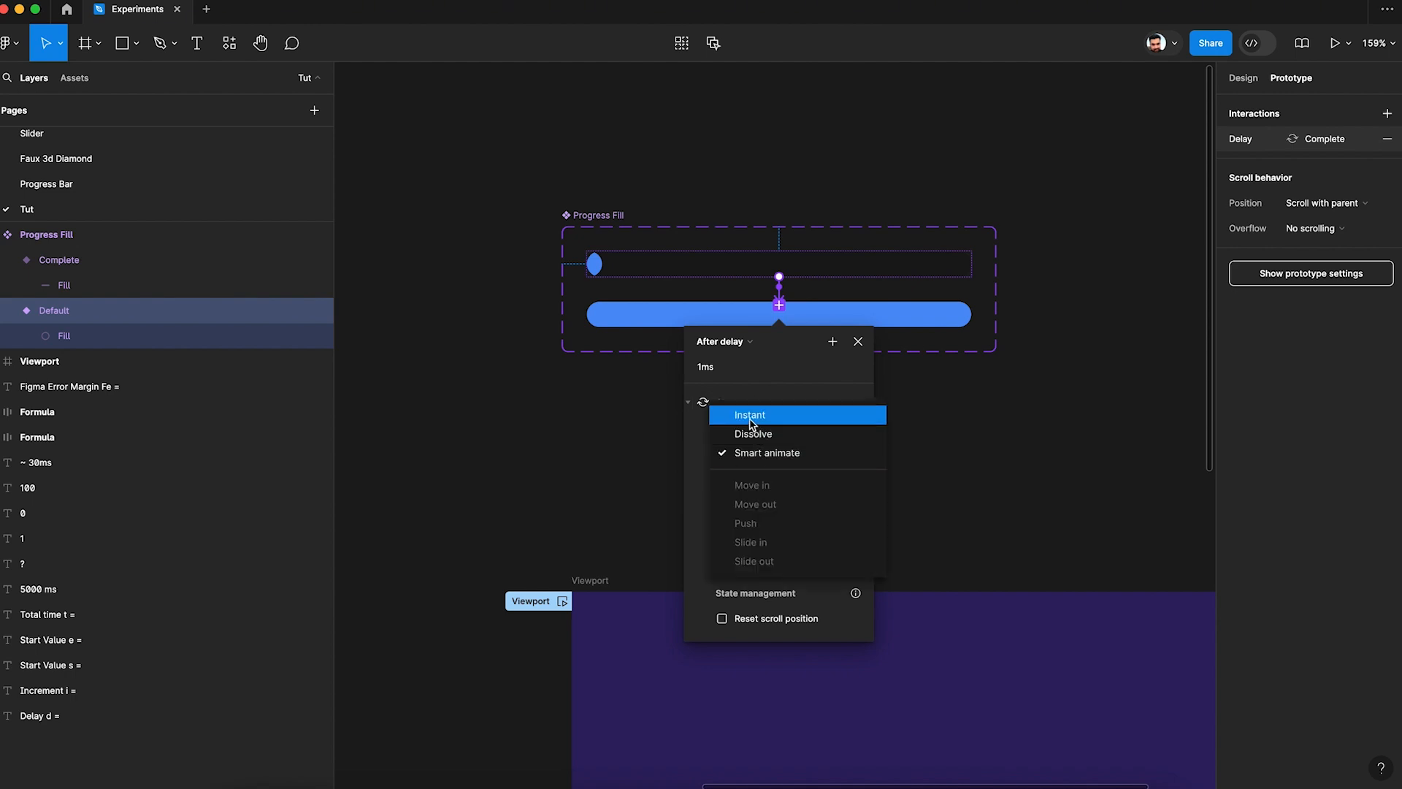
{"action": "left_click", "coordinate": [751, 423]}
{"action": "left_click", "coordinate": [740, 453]}
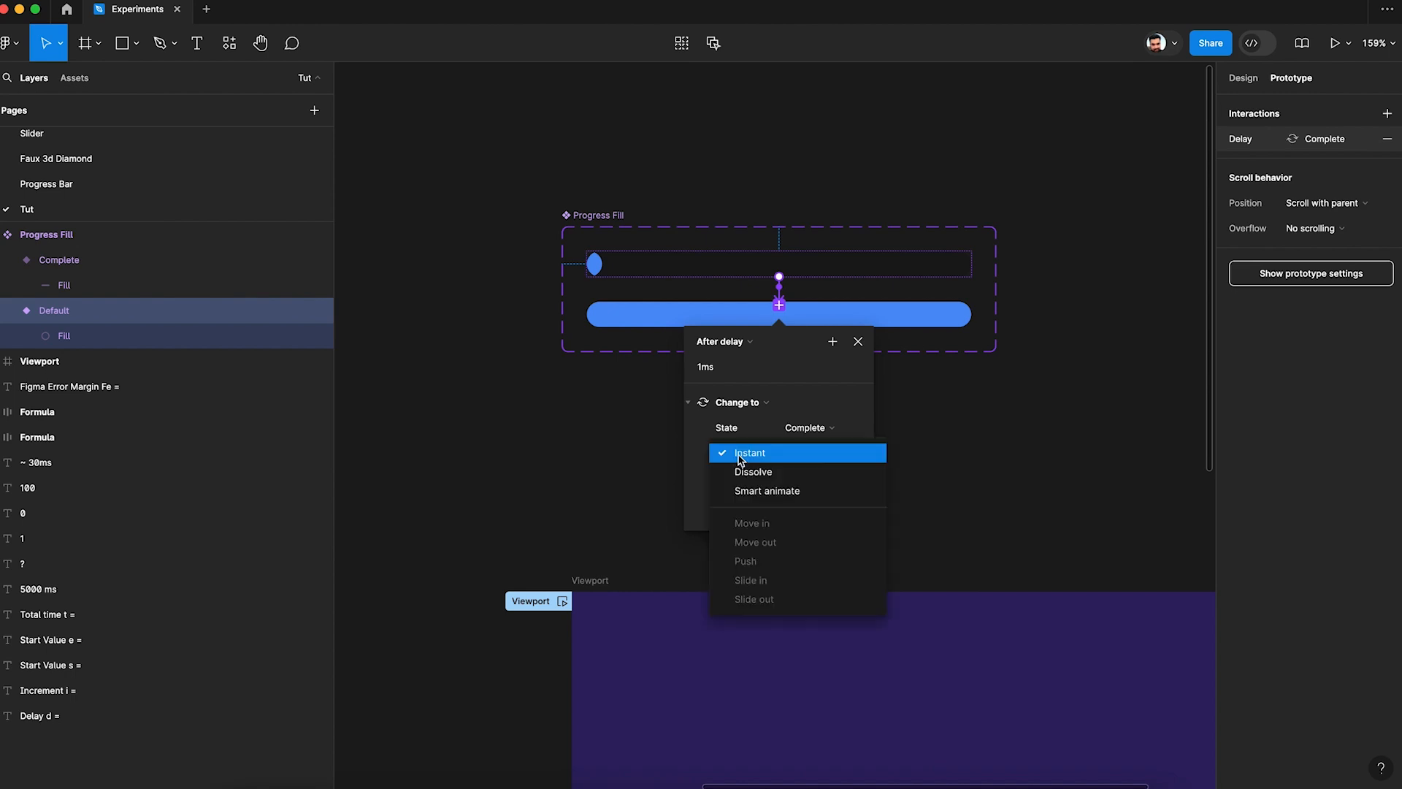
{"action": "left_click", "coordinate": [742, 492]}
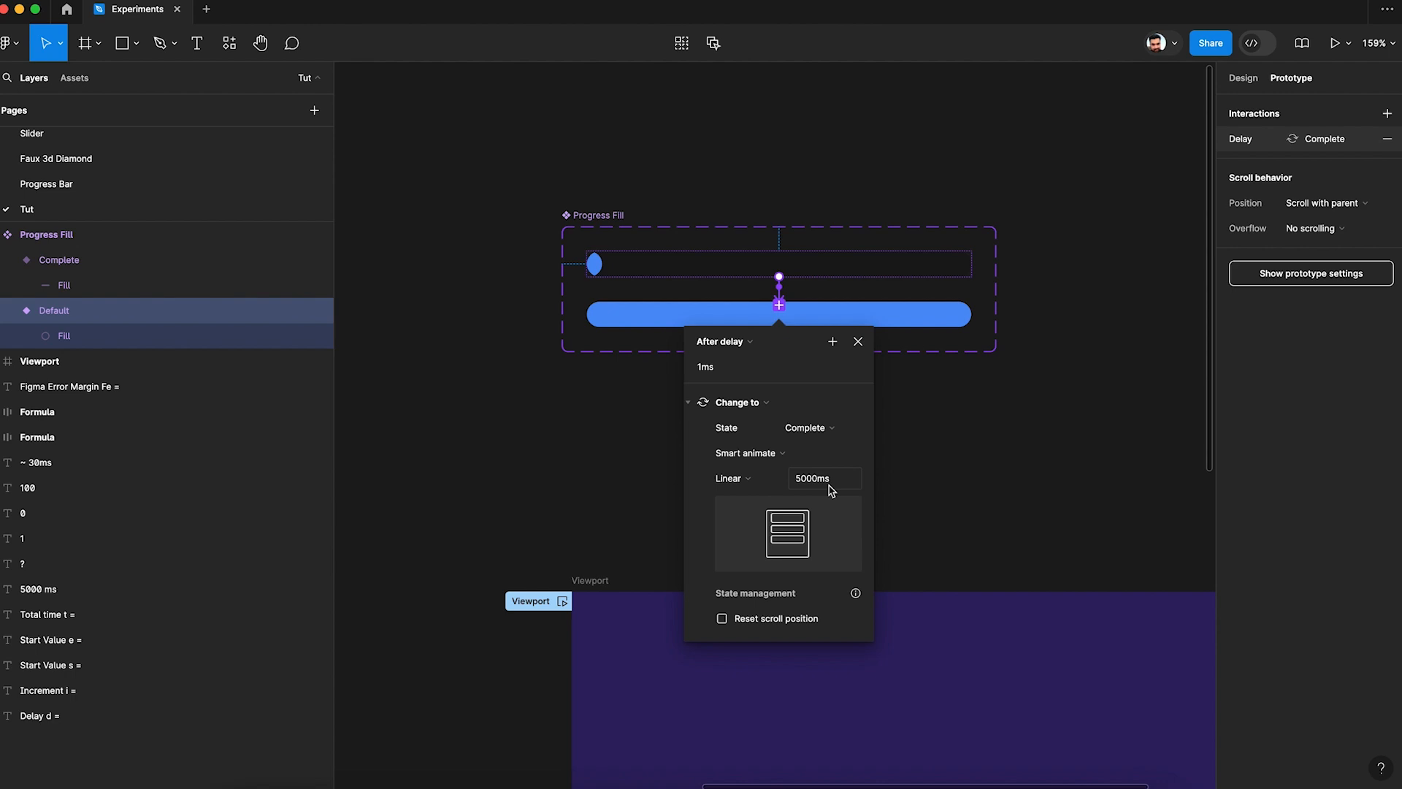
Place an instance of the Progress Fill component's Default variant inside the Viewport frame
{"action": "left_click", "coordinate": [63, 293]}
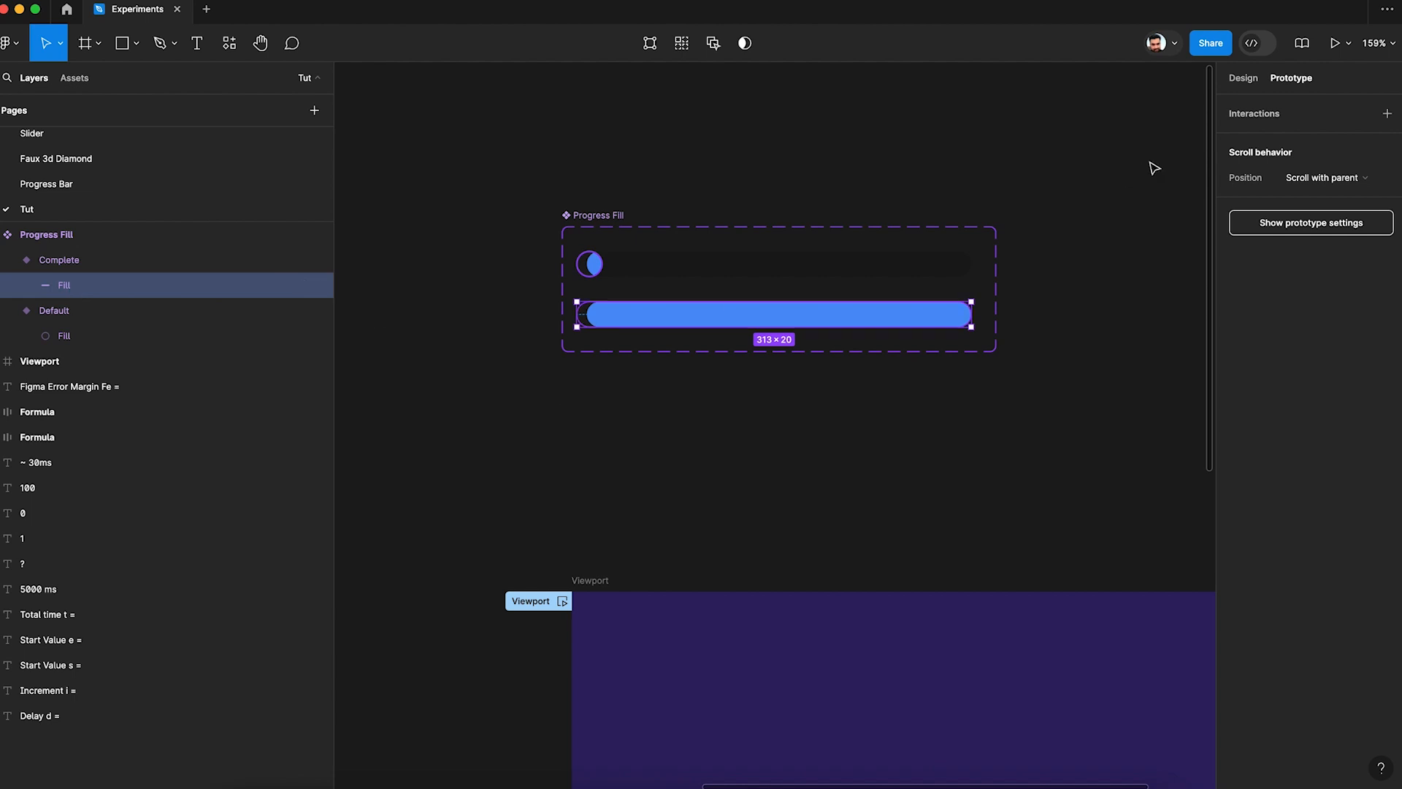
{"action": "scroll", "coordinate": [1039, 322], "scroll_direction": "down", "scroll_amount": 3}
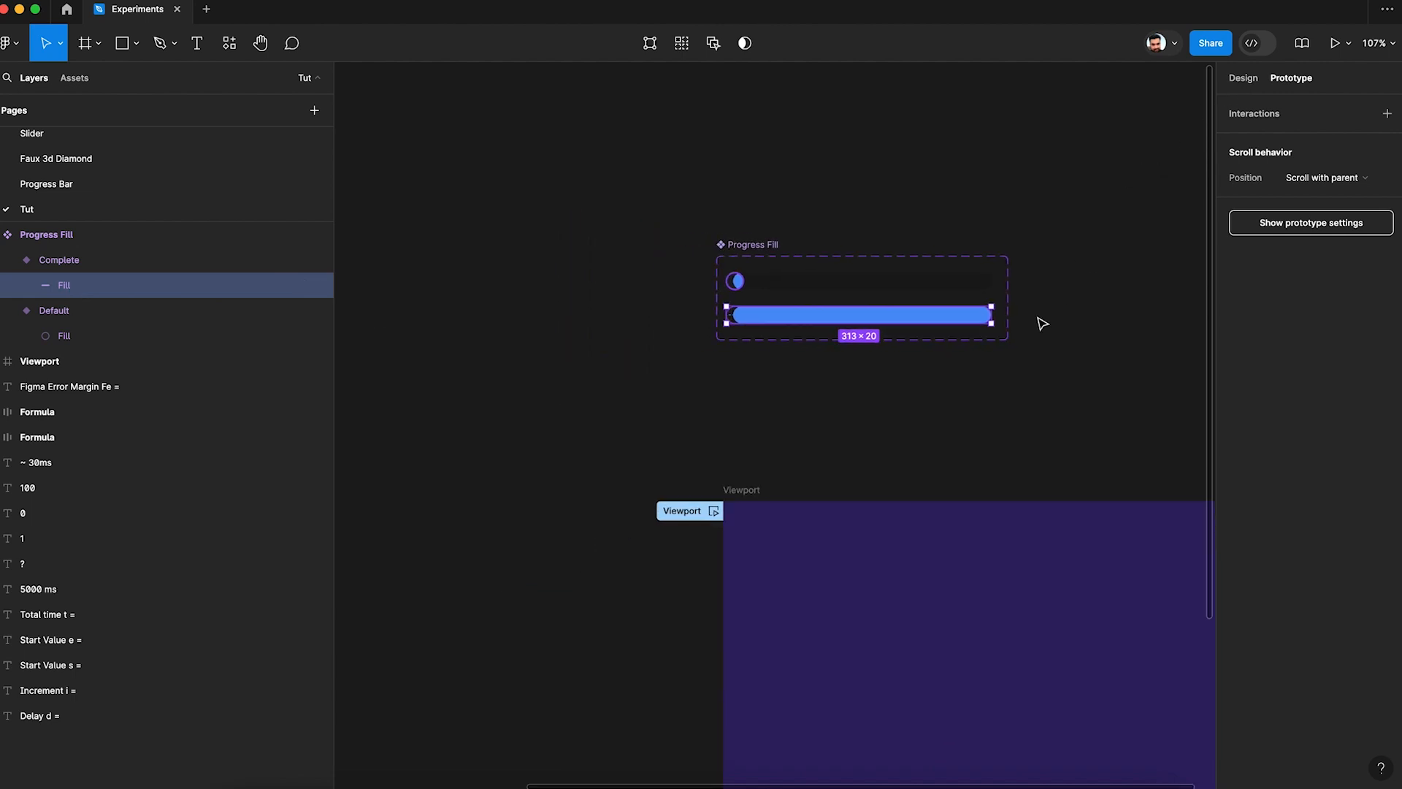
{"action": "scroll", "coordinate": [1040, 323], "scroll_direction": "down", "scroll_amount": 5}
{"action": "scroll", "coordinate": [1039, 322], "scroll_direction": "right", "scroll_amount": 5}
{"action": "scroll", "coordinate": [1039, 322], "scroll_direction": "down", "scroll_amount": 1}
{"action": "scroll", "coordinate": [1039, 322], "scroll_direction": "up", "scroll_amount": 2}
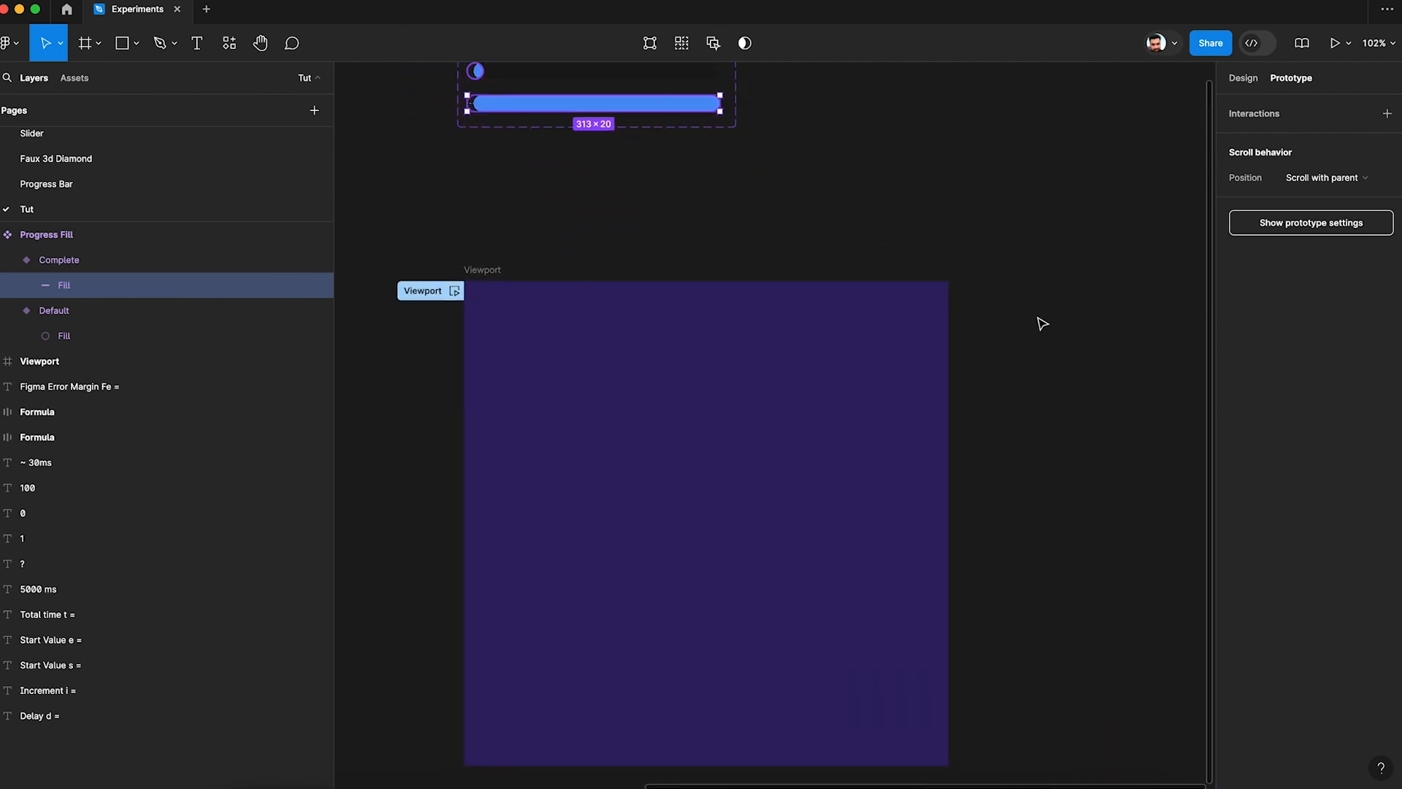
{"action": "scroll", "coordinate": [1039, 323], "scroll_direction": "left", "scroll_amount": 2}
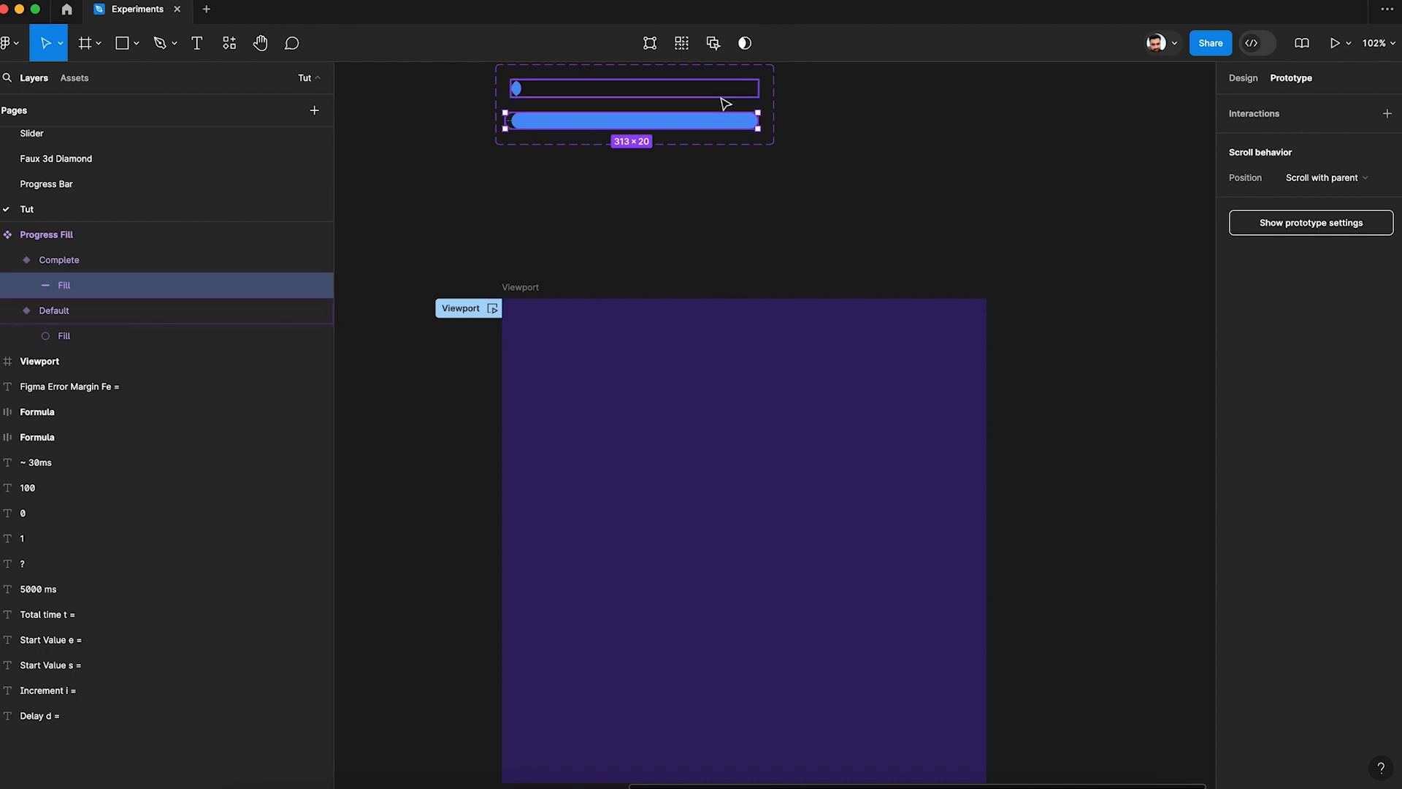
{"action": "left_click", "coordinate": [538, 290]}
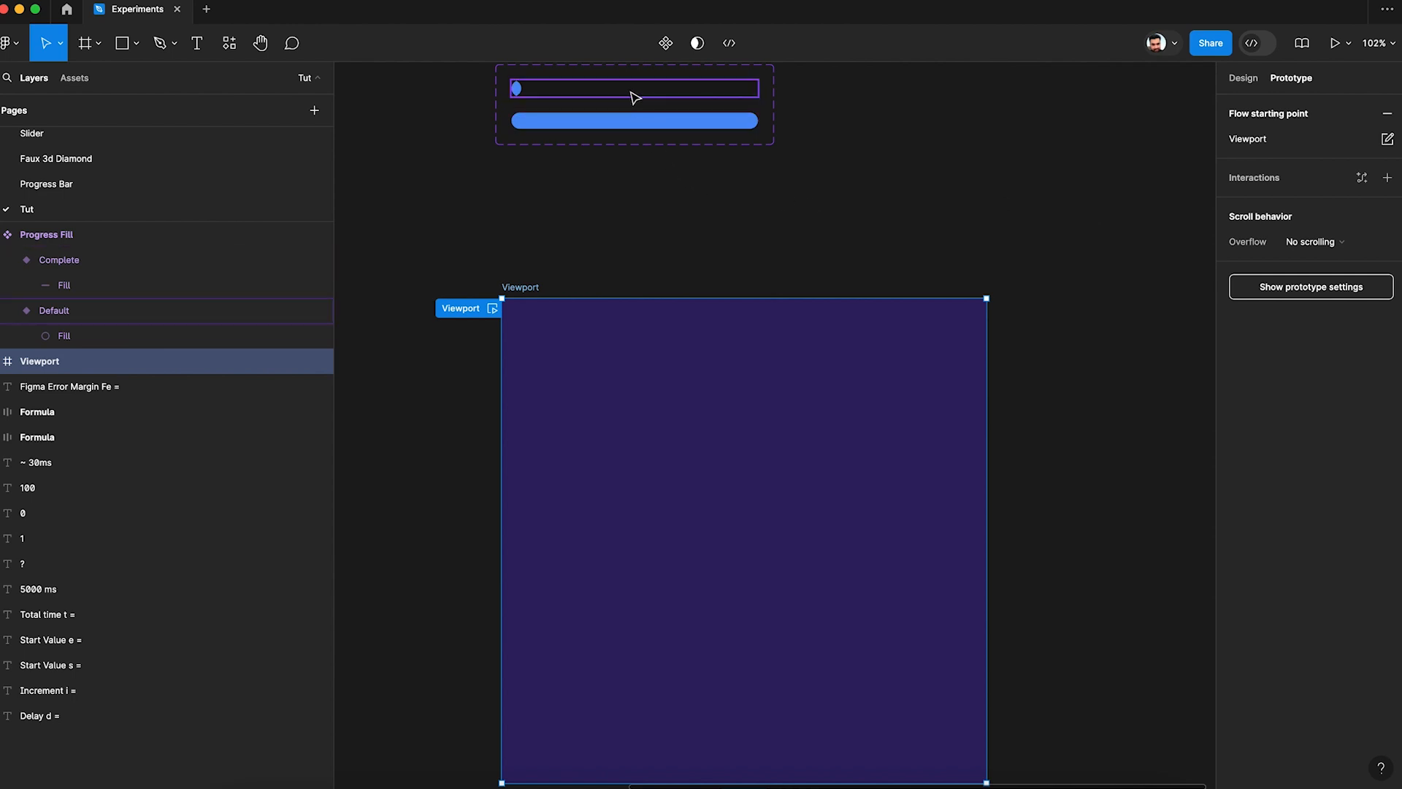
{"action": "key", "text": "alt"}
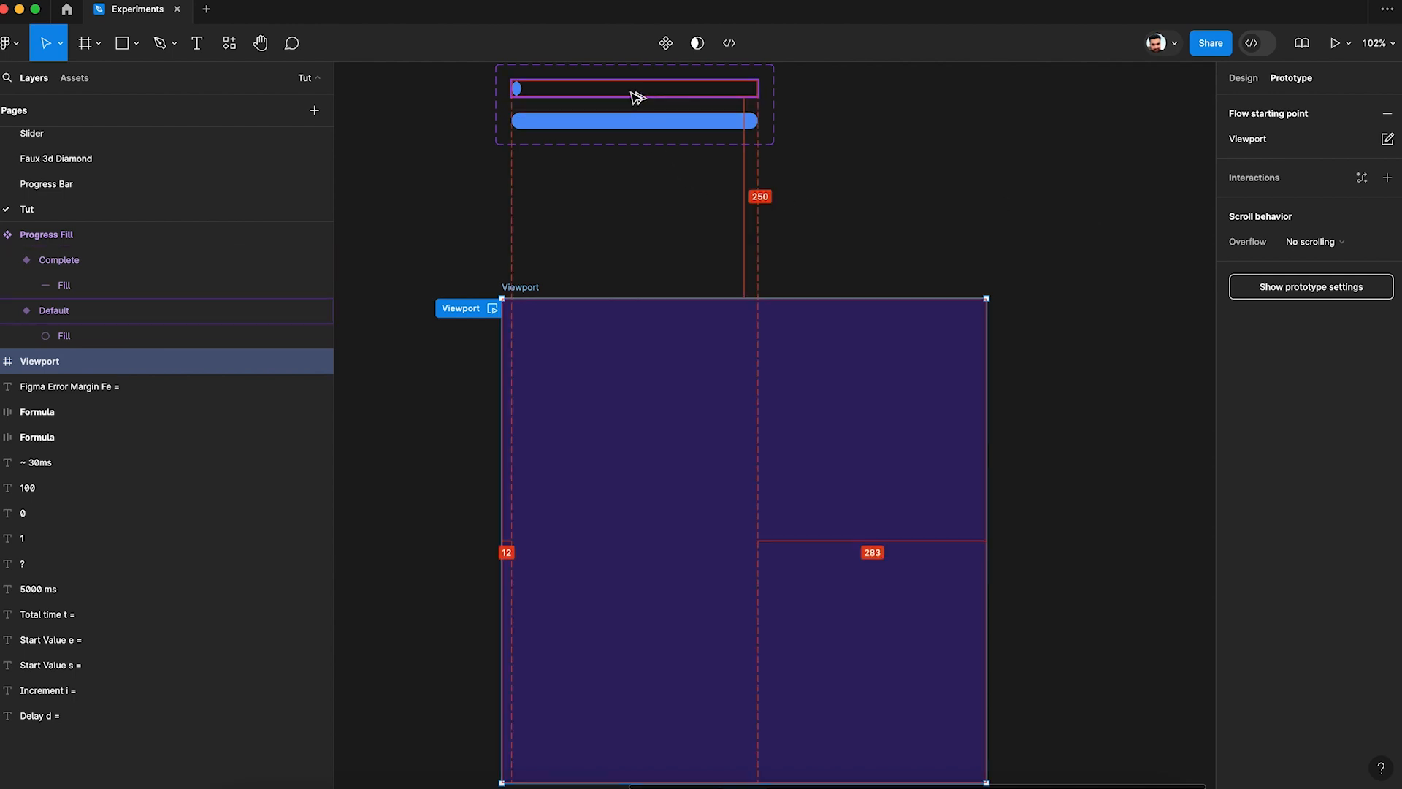
{"action": "left_click_drag", "start_coordinate": [638, 97], "coordinate": [744, 564]}
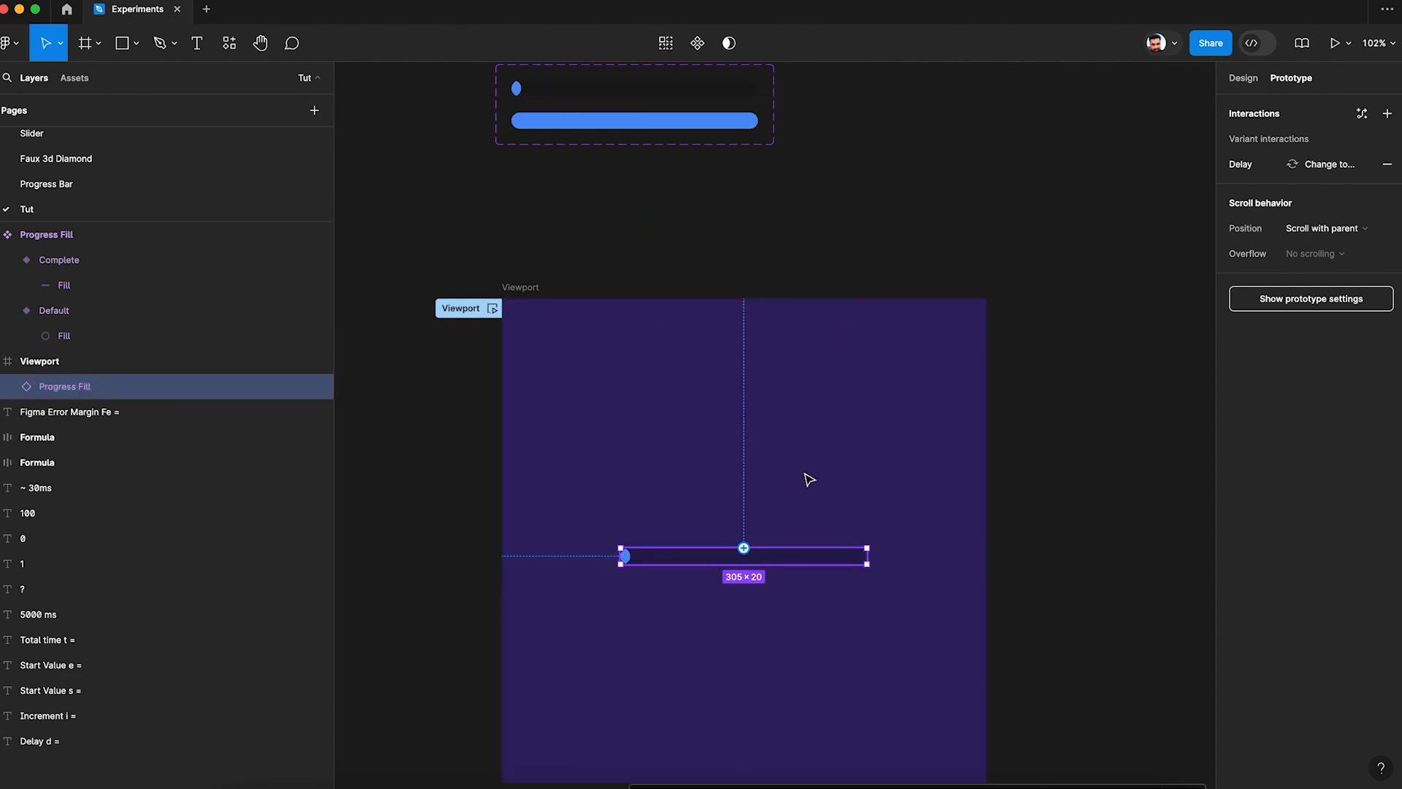
Centre the Progress Fill instance horizontally and vertically within the Viewport frame
{"action": "left_click", "coordinate": [1246, 78]}
{"action": "left_click", "coordinate": [1260, 107]}
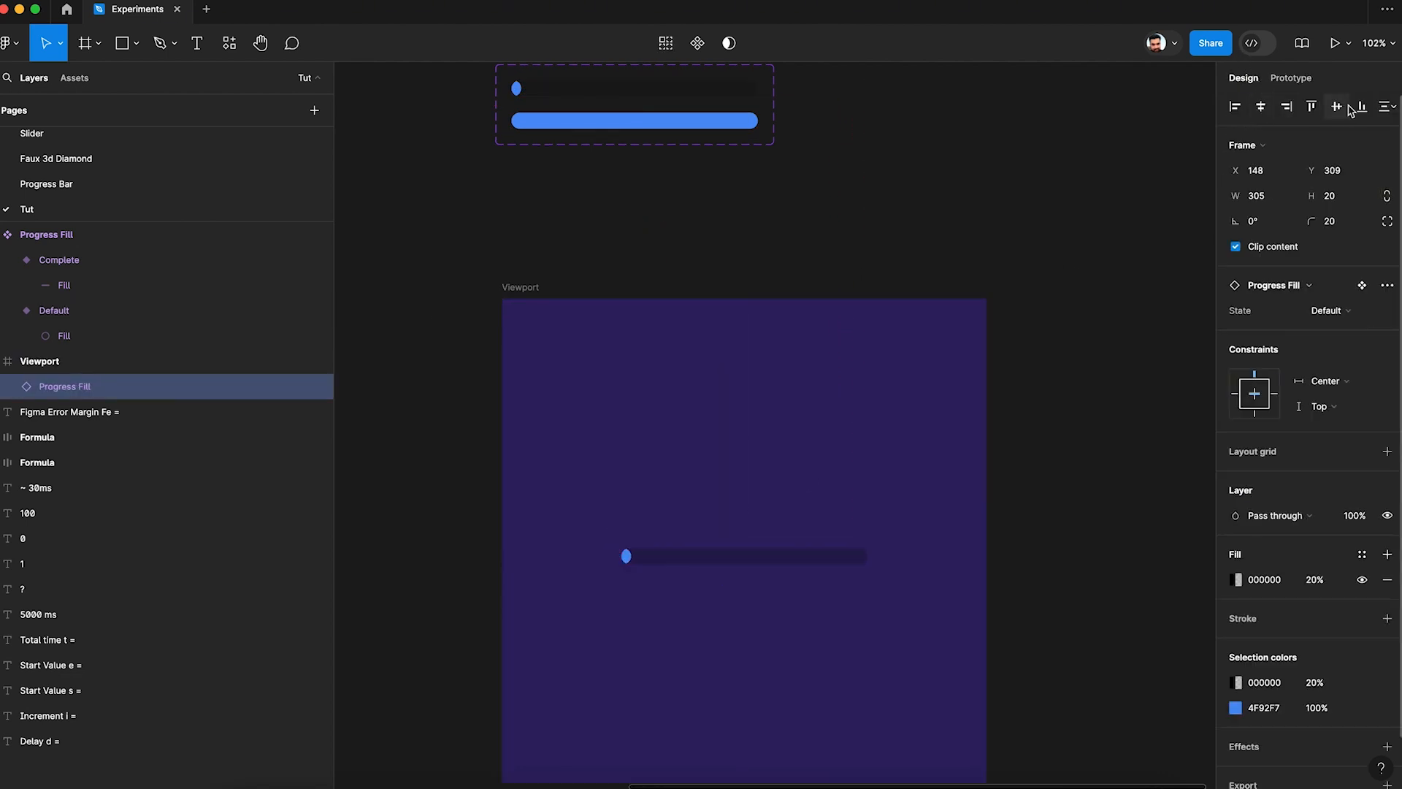
{"action": "left_click", "coordinate": [1336, 108]}
{"action": "scroll", "coordinate": [1076, 228], "scroll_direction": "down", "scroll_amount": 2}
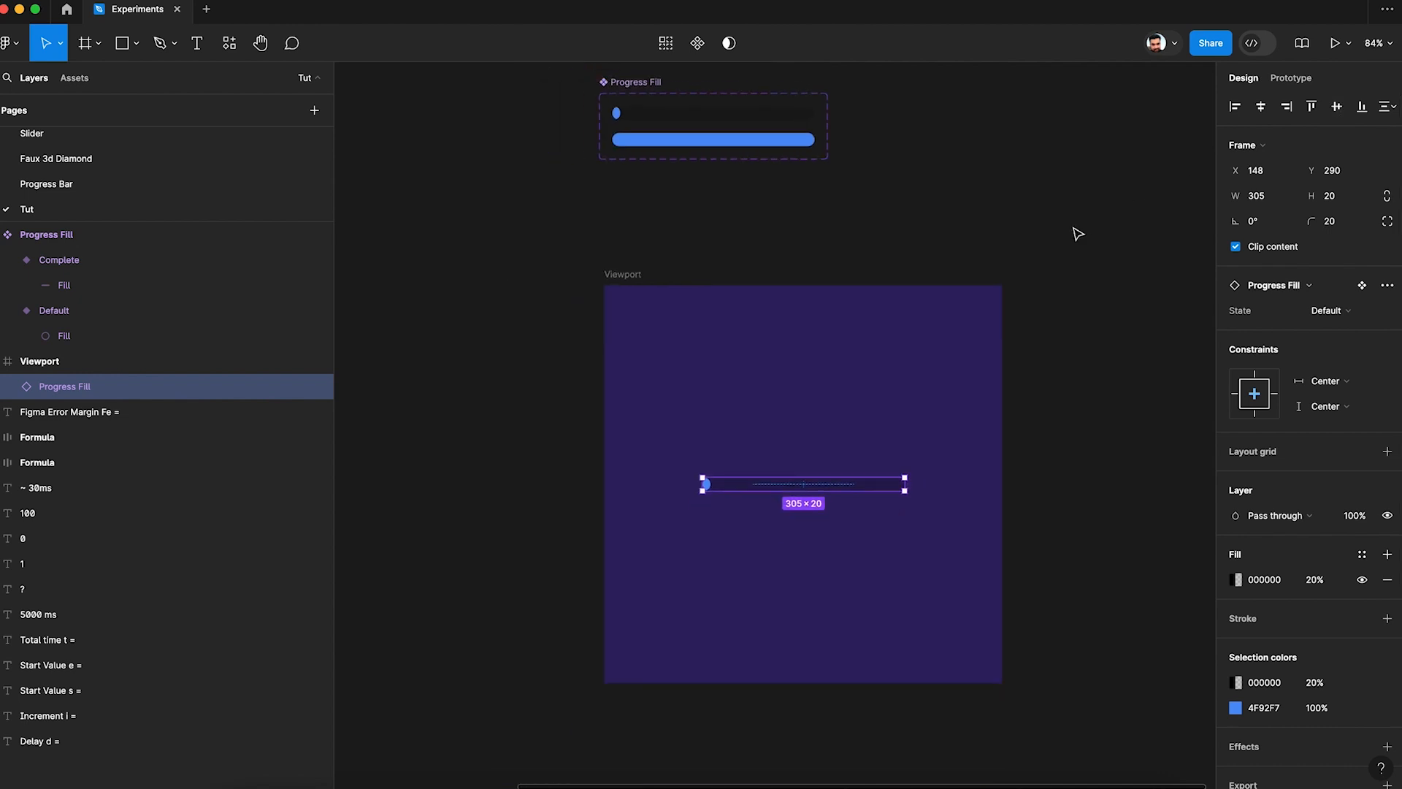
Present the Viewport prototype to watch the bar fill, and return to the design file
{"action": "key", "text": "Escape"}
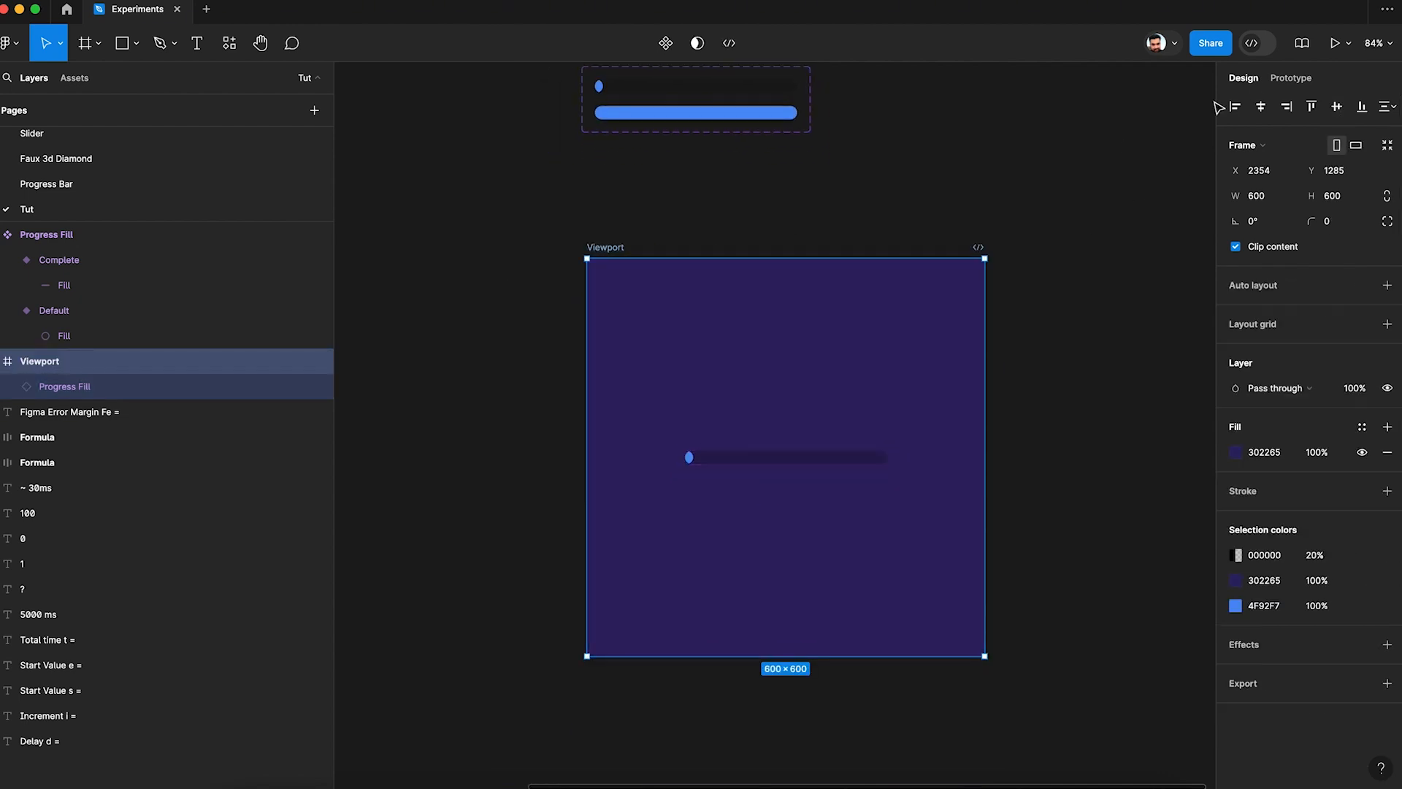
{"action": "left_click", "coordinate": [1335, 46]}
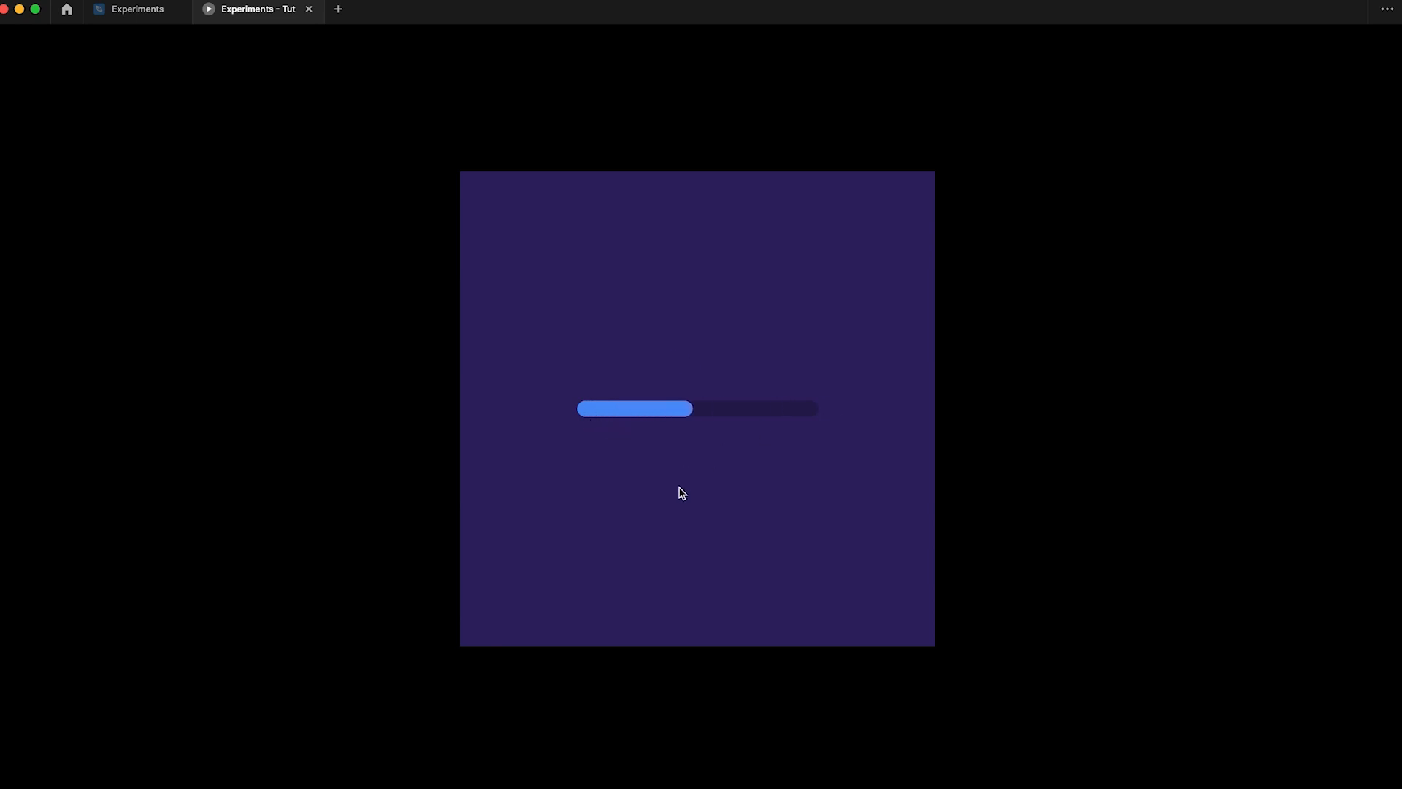
{"action": "left_click", "coordinate": [141, 10]}
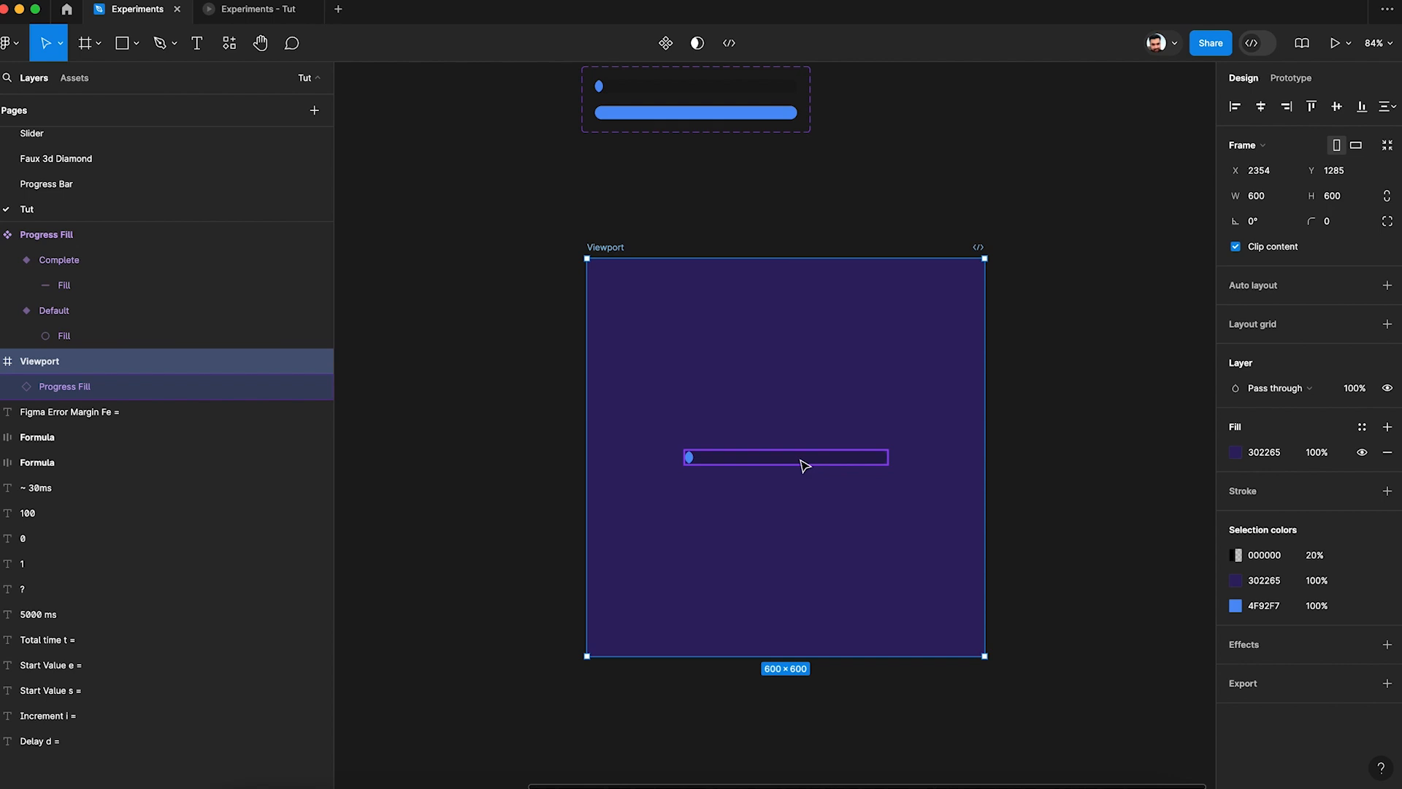
Resize the Progress Fill instance from its centre to a shorter, thicker bar of about 193 × 46
{"action": "left_click", "coordinate": [696, 466]}
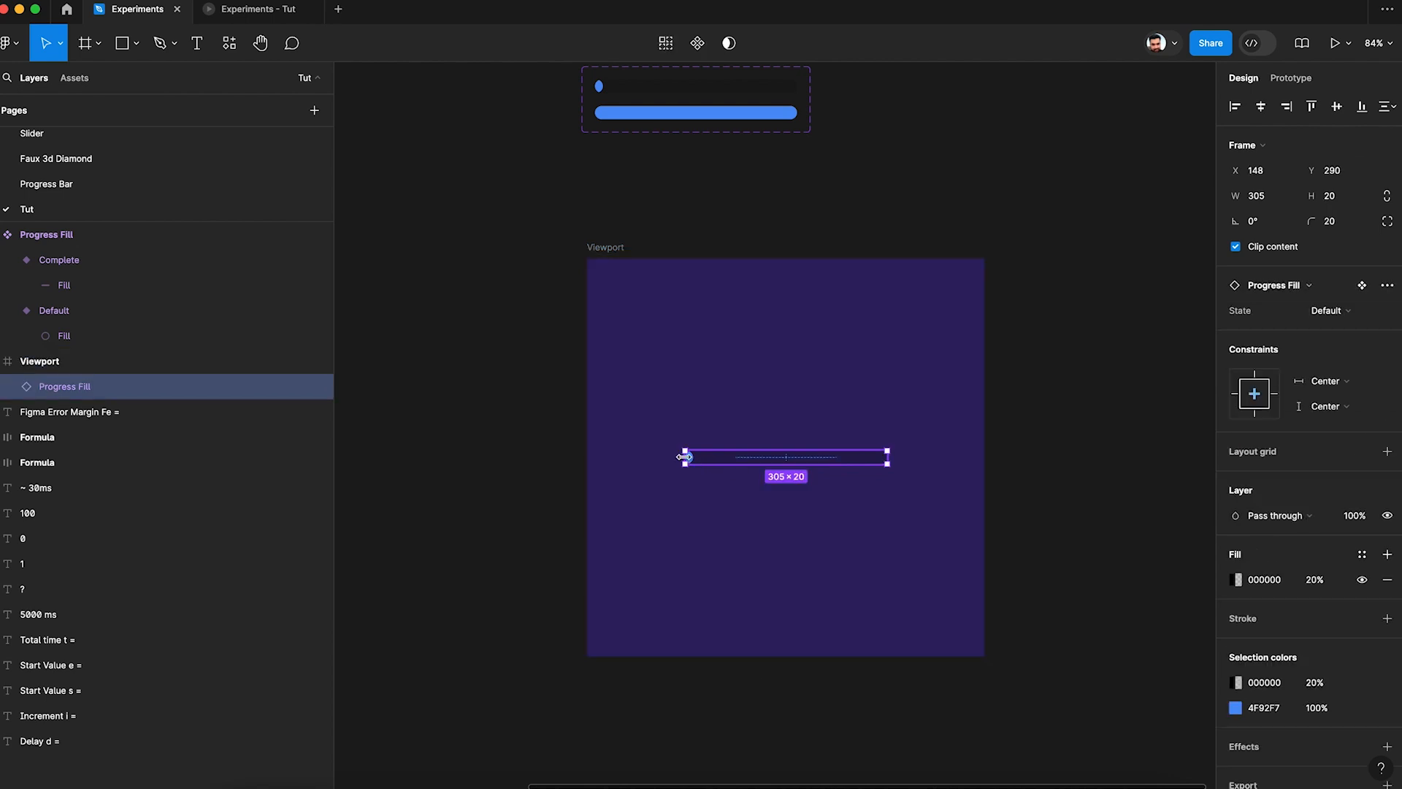
{"action": "left_click_drag", "start_coordinate": [715, 459], "coordinate": [766, 475]}
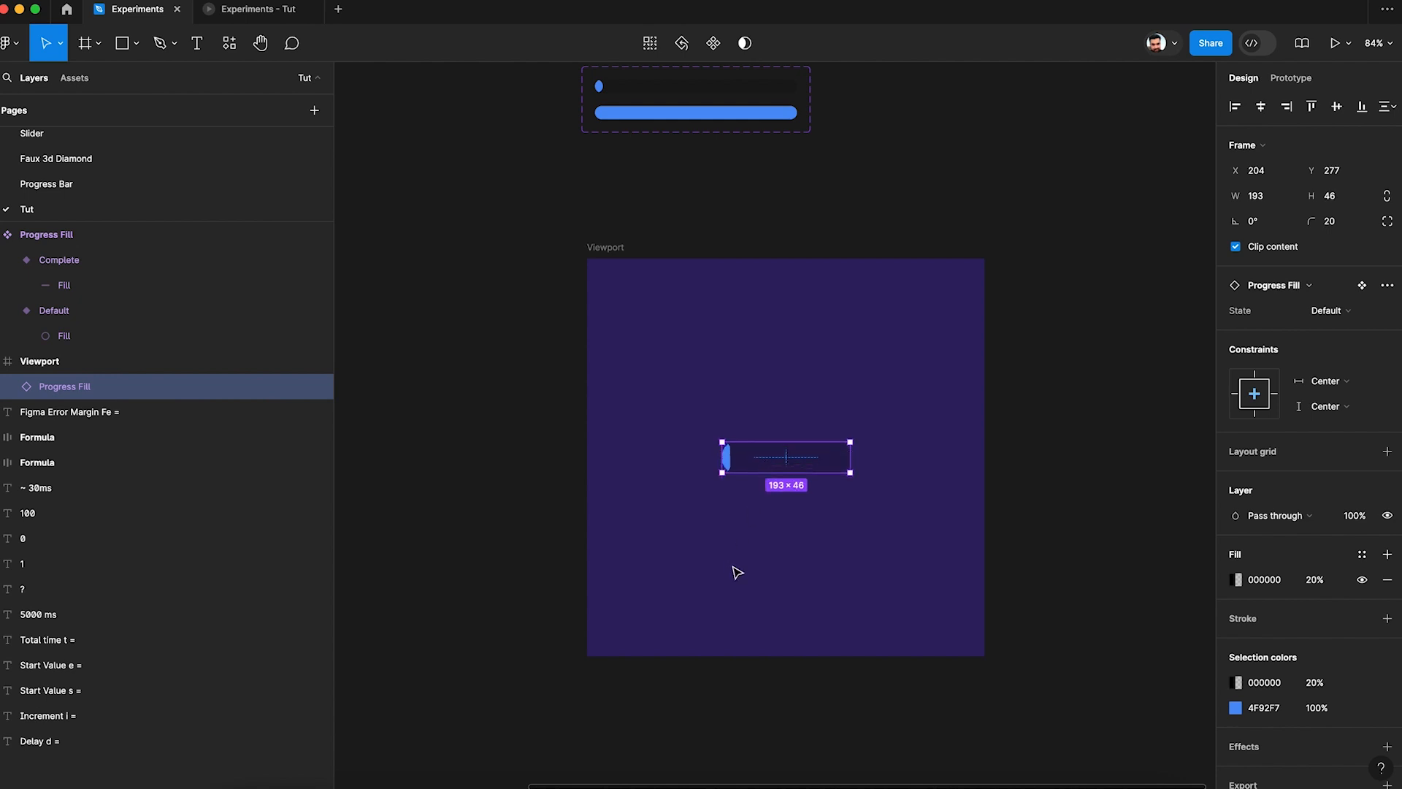
{"action": "left_click", "coordinate": [661, 269]}
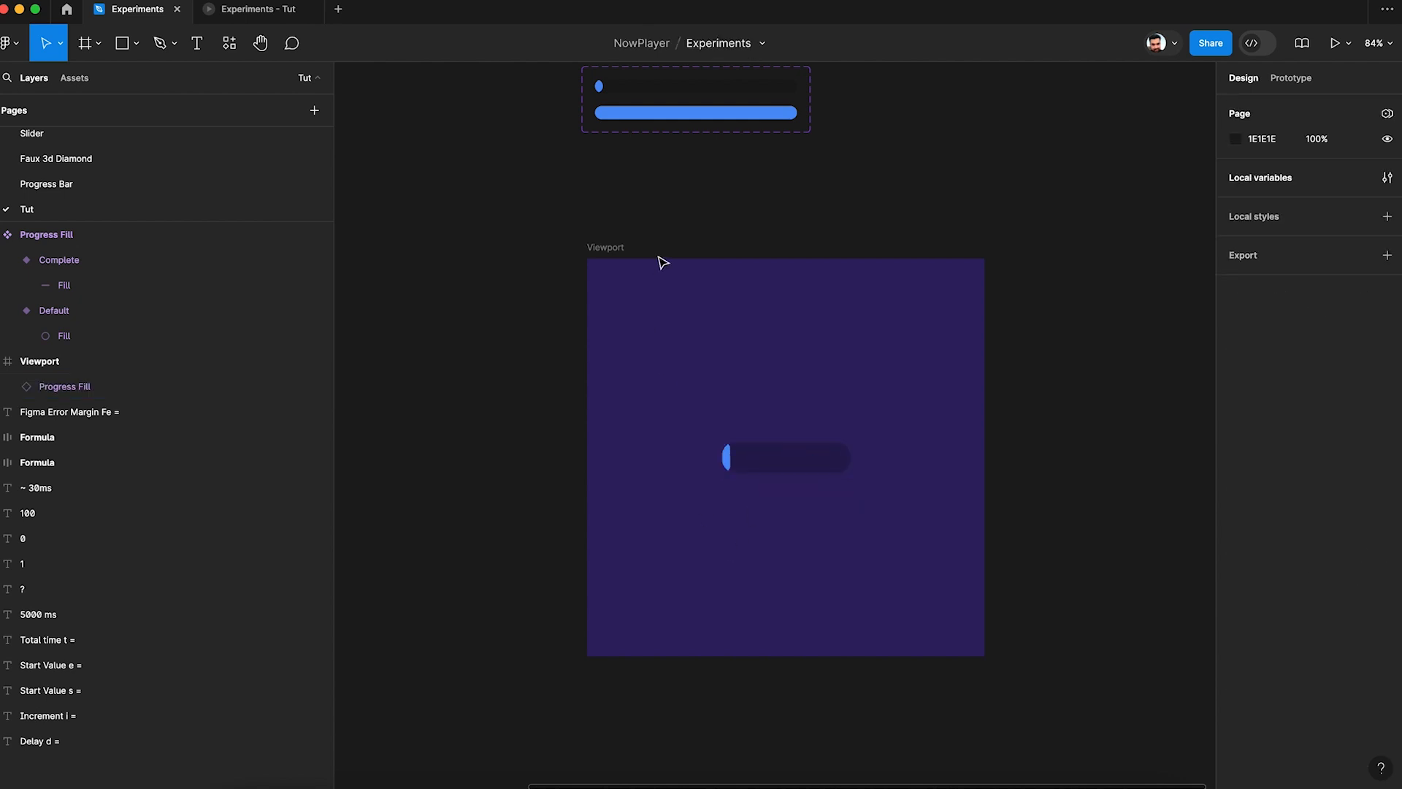
Reload the prototype preview to check the shorter, thicker bar's fill animation, and return to the design file
{"action": "left_click", "coordinate": [257, 16]}
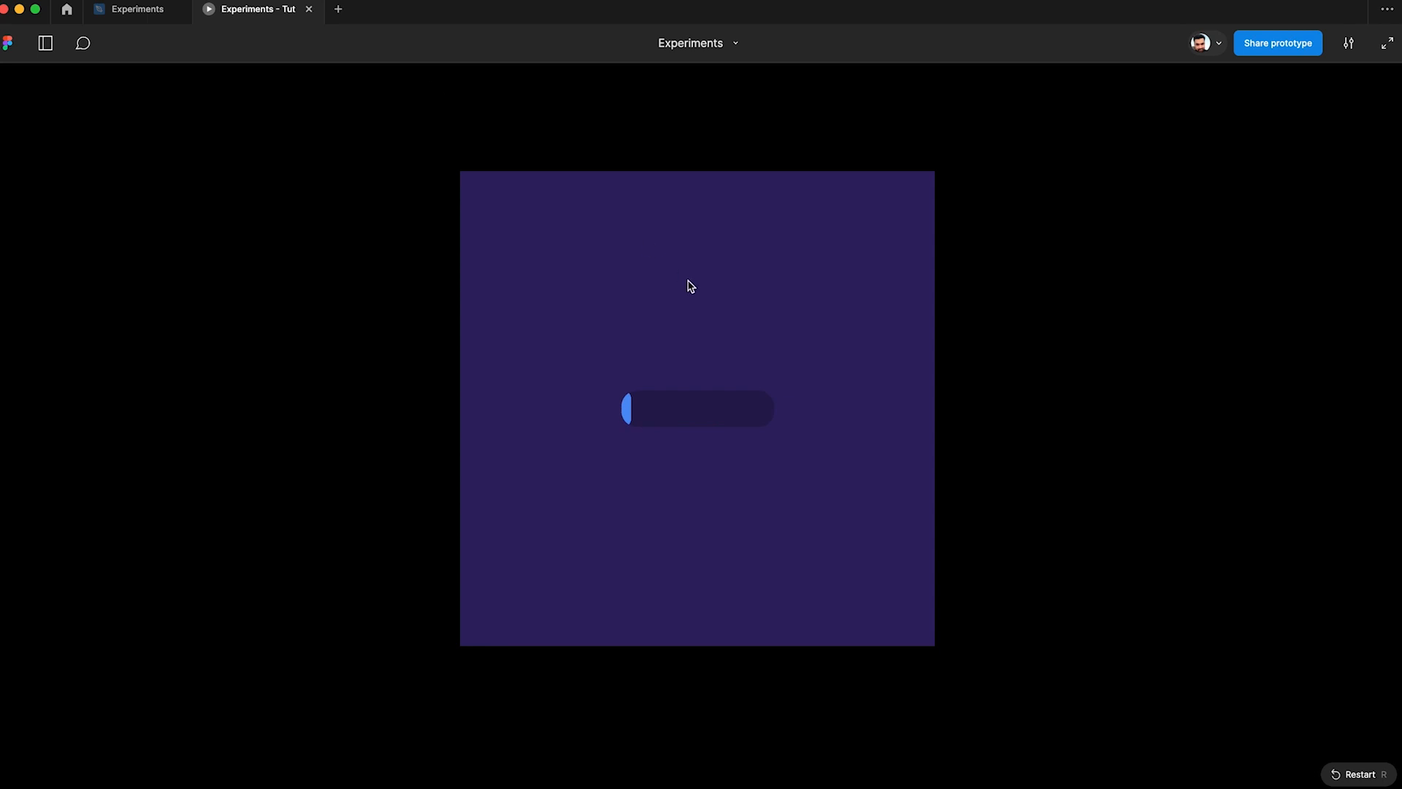
{"action": "right_click", "coordinate": [268, 18]}
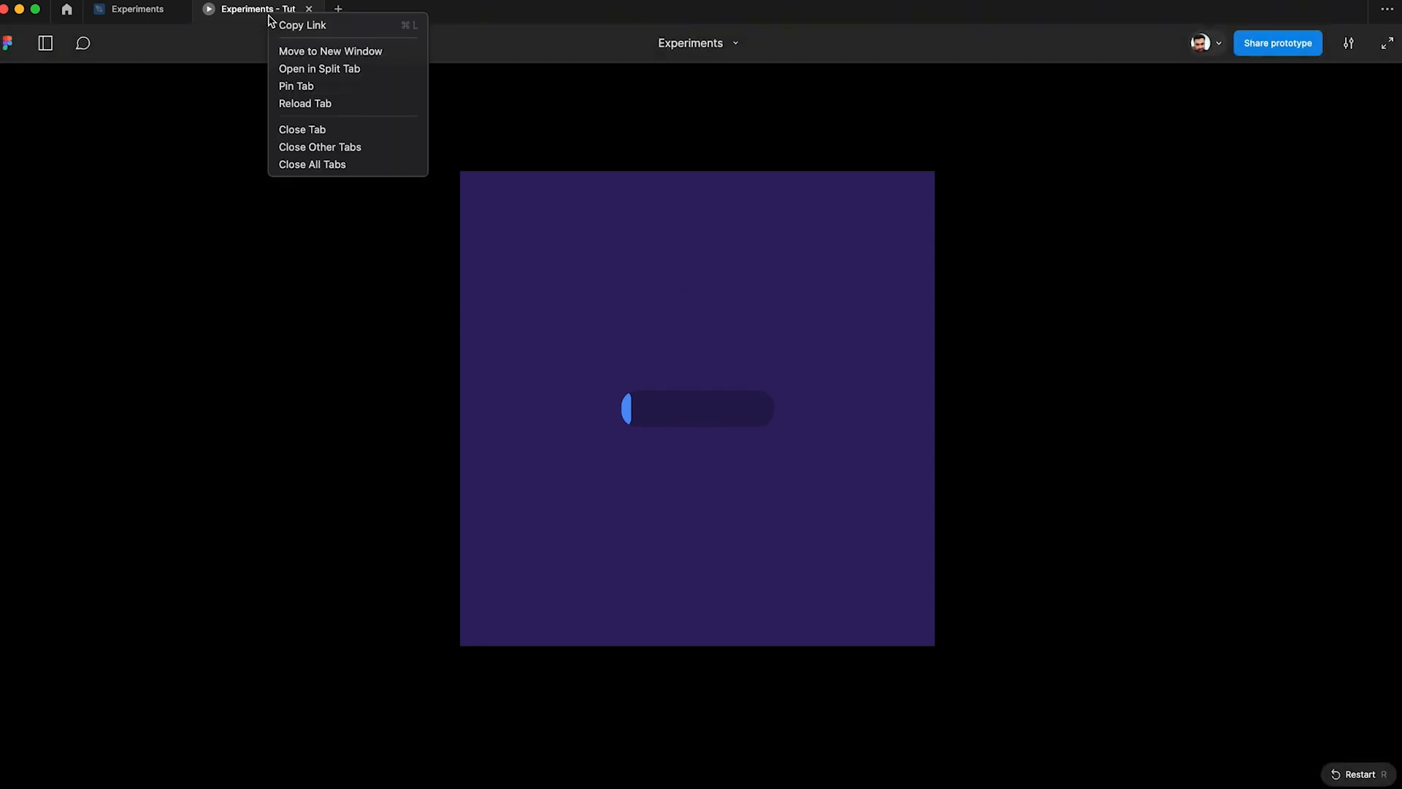
{"action": "left_click", "coordinate": [308, 111]}
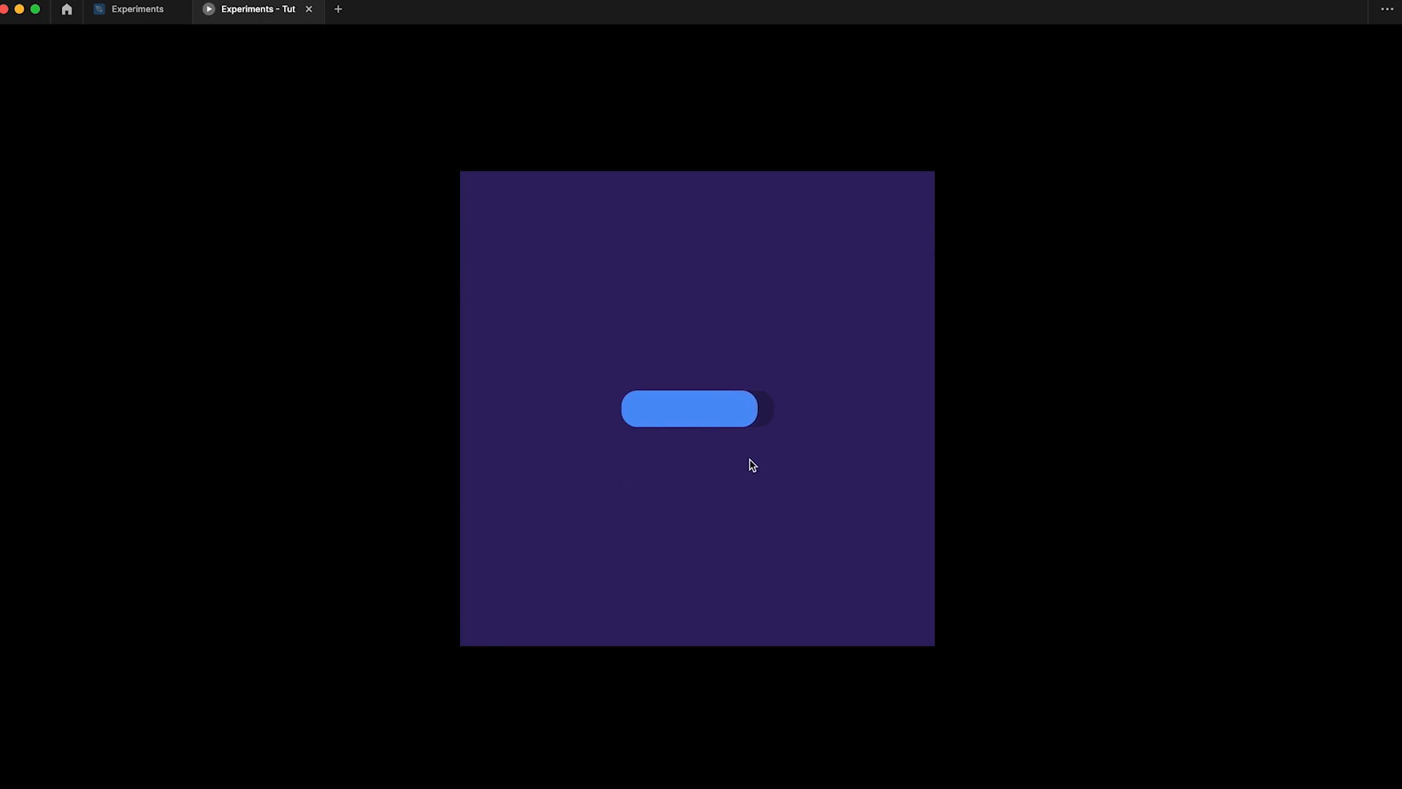
{"action": "left_click", "coordinate": [141, 14]}
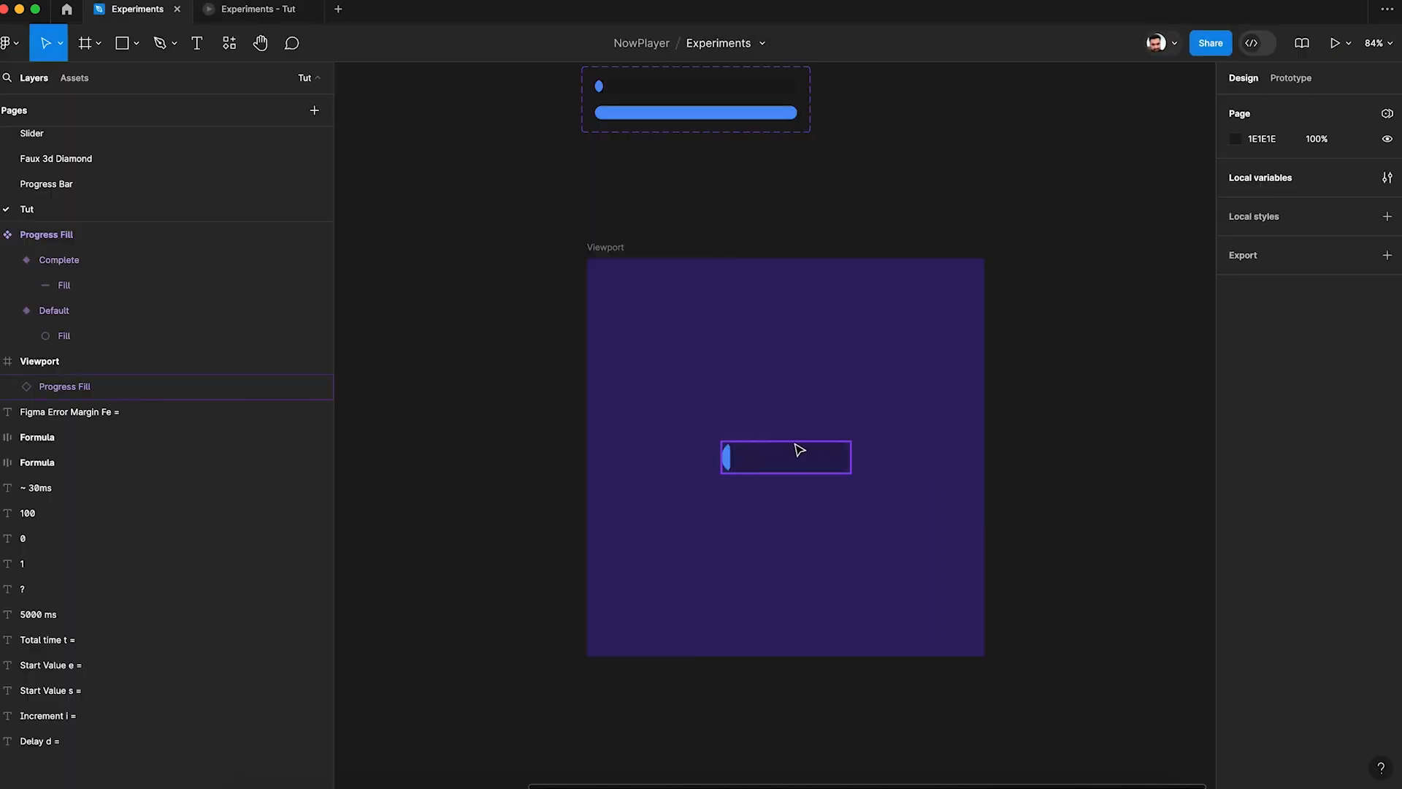
Resize the Progress Fill instance to a long, thin bar spanning most of the Viewport's width
{"action": "left_click", "coordinate": [800, 448]}
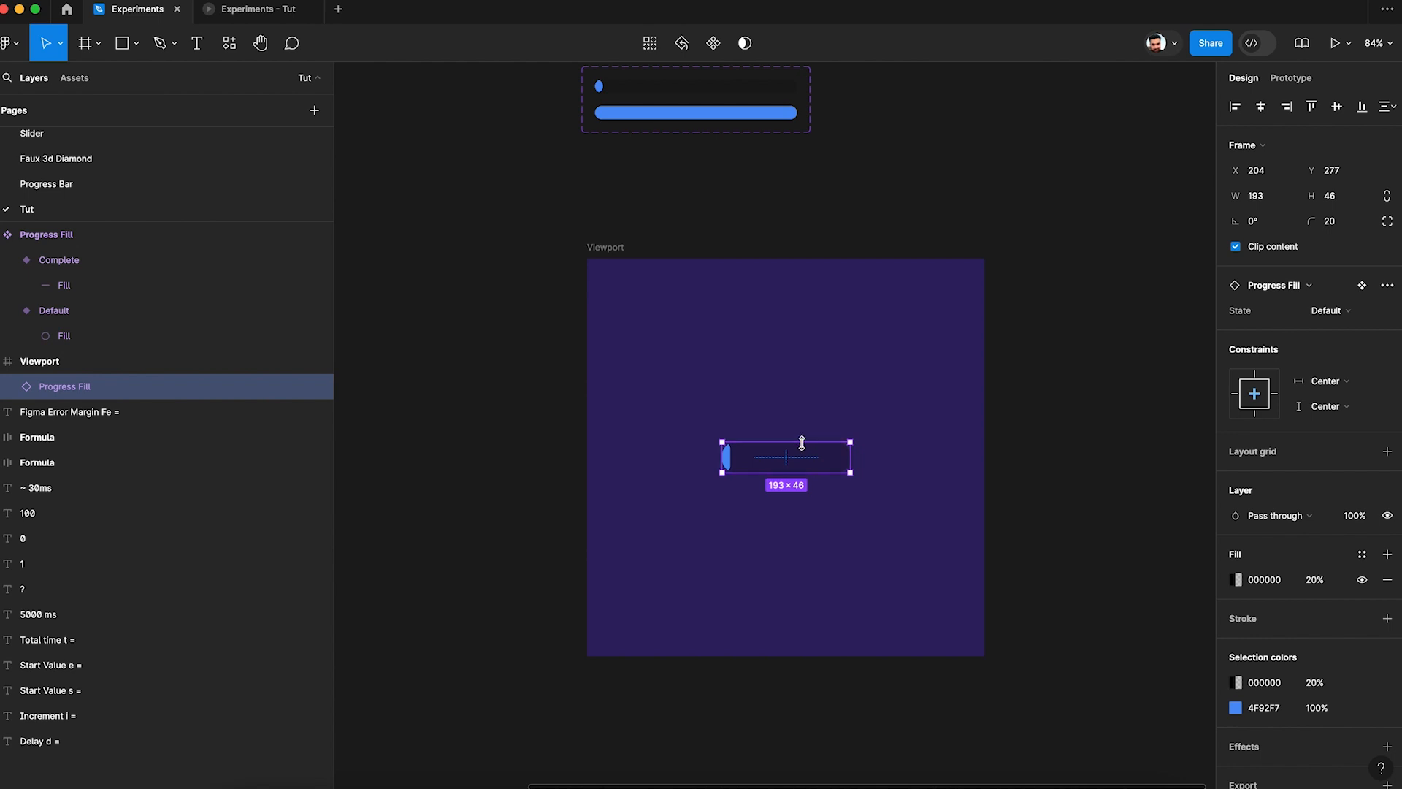
{"action": "left_click_drag", "start_coordinate": [802, 446], "coordinate": [965, 457]}
{"action": "left_click", "coordinate": [445, 100]}
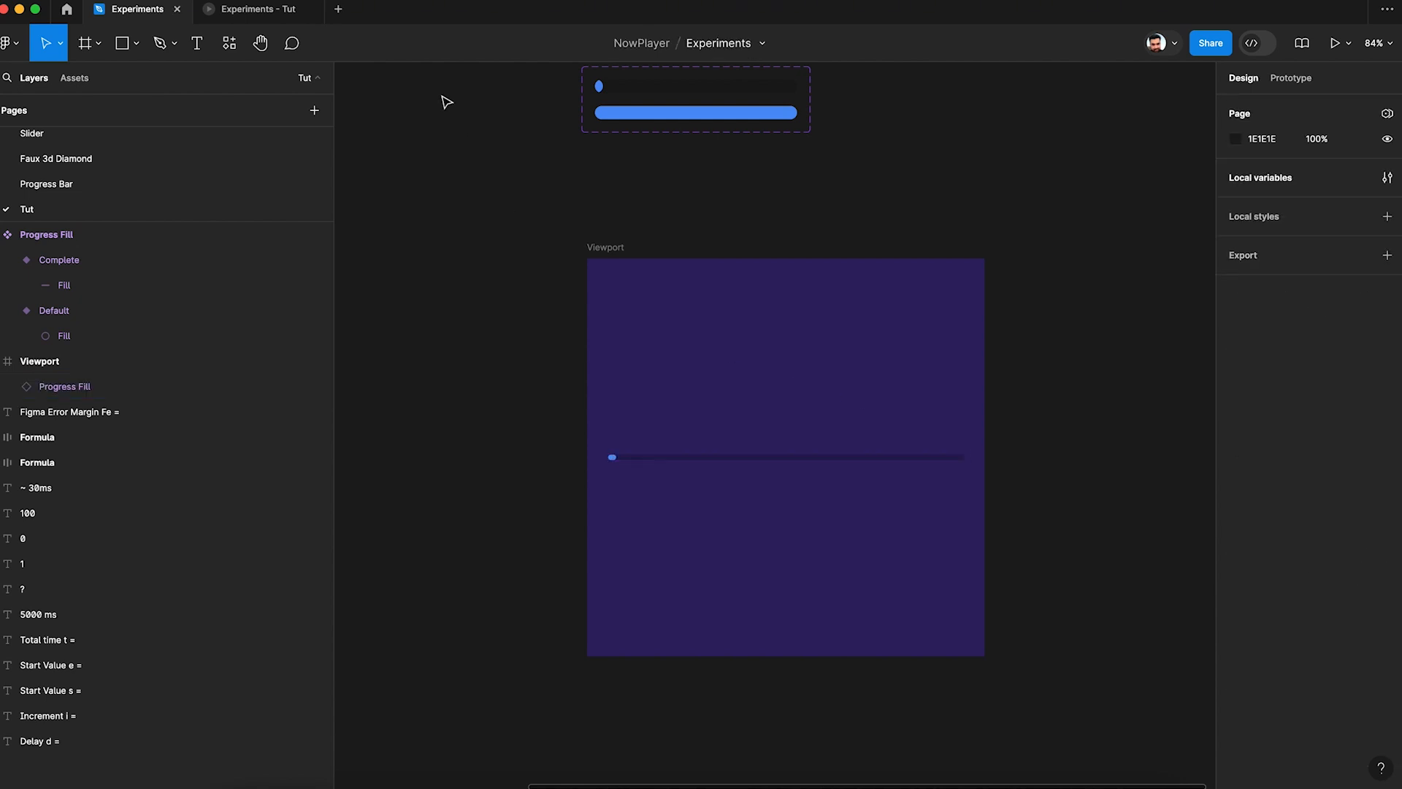
Reload the prototype preview to check the long, thin bar's fill animation, and return to the design file
{"action": "left_click", "coordinate": [251, 16]}
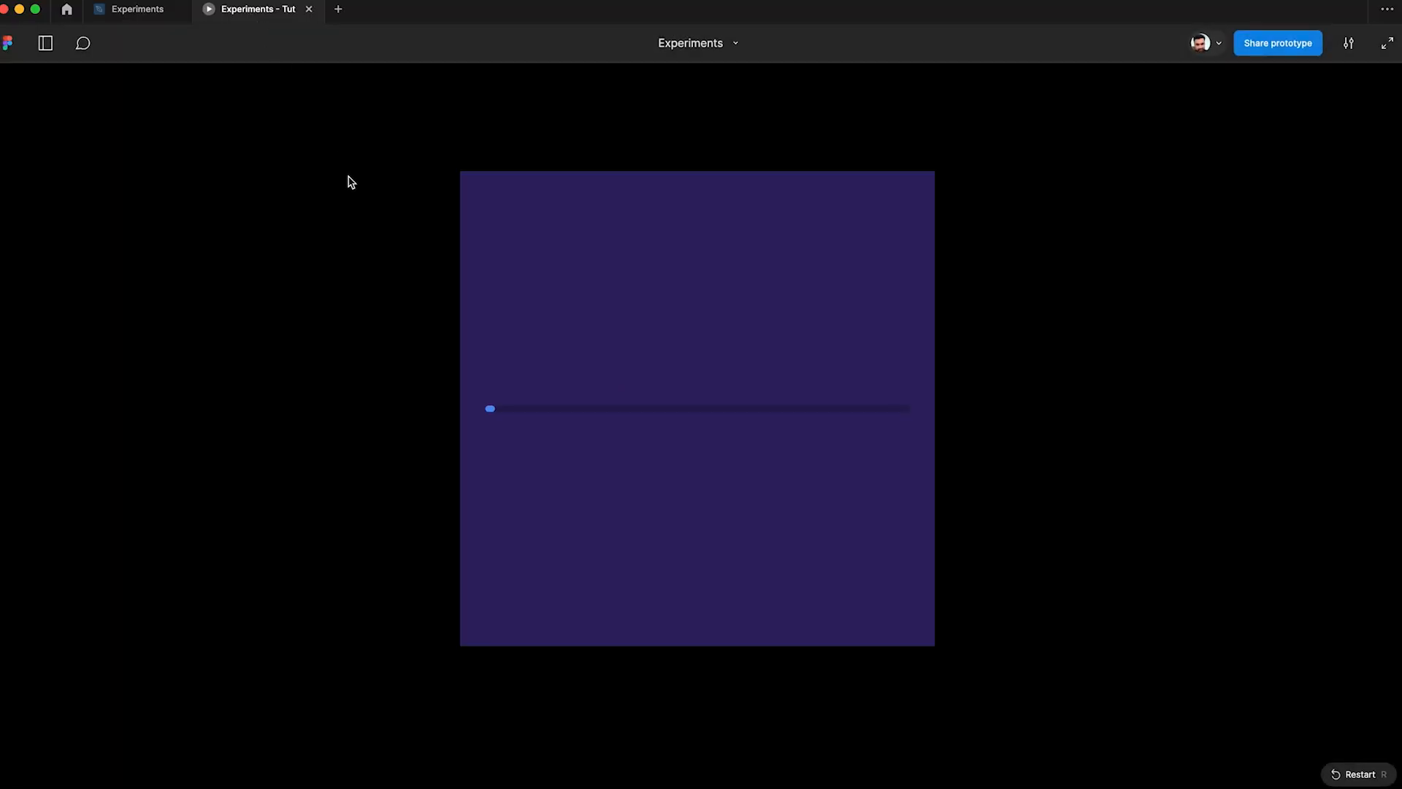
{"action": "right_click", "coordinate": [253, 16]}
{"action": "left_click", "coordinate": [299, 102]}
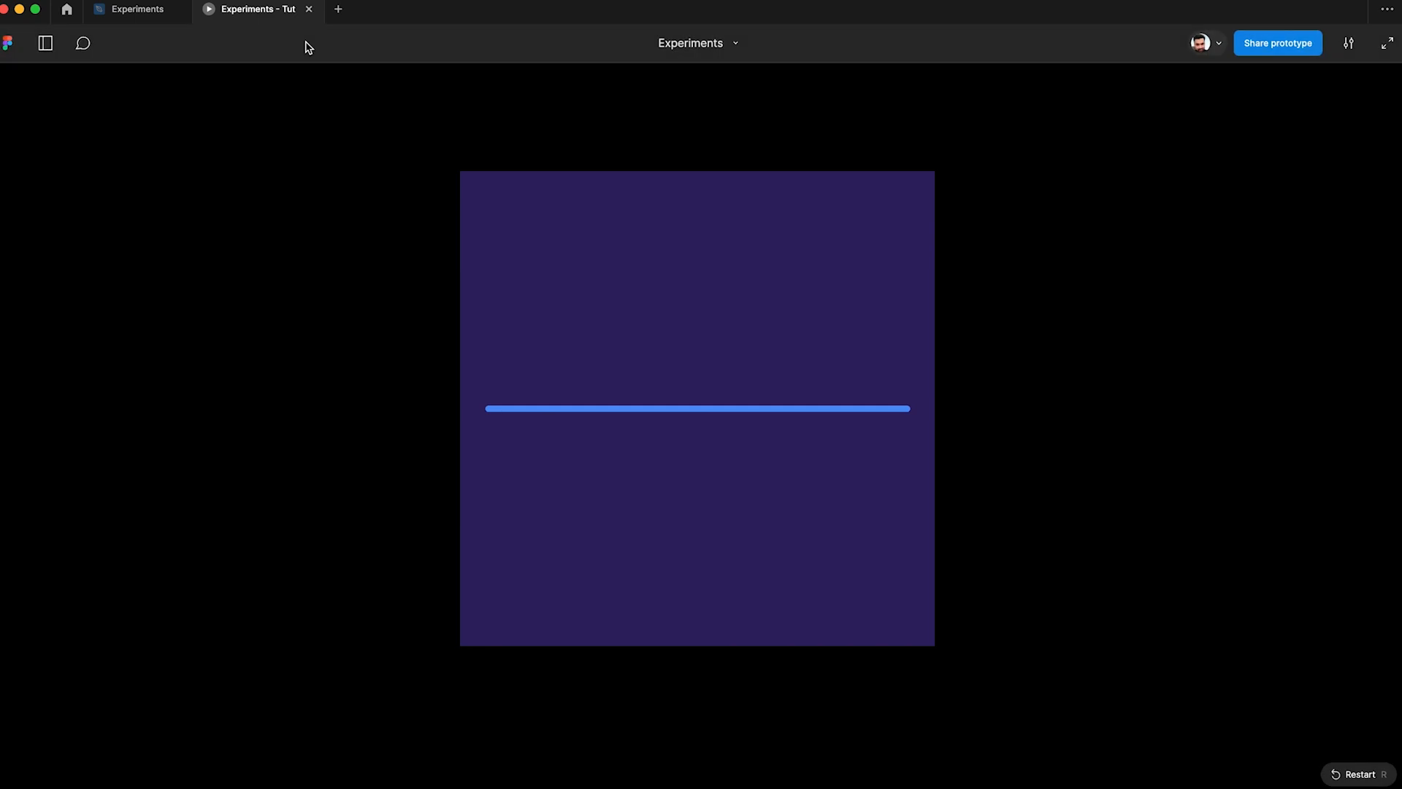
{"action": "left_click", "coordinate": [149, 20]}
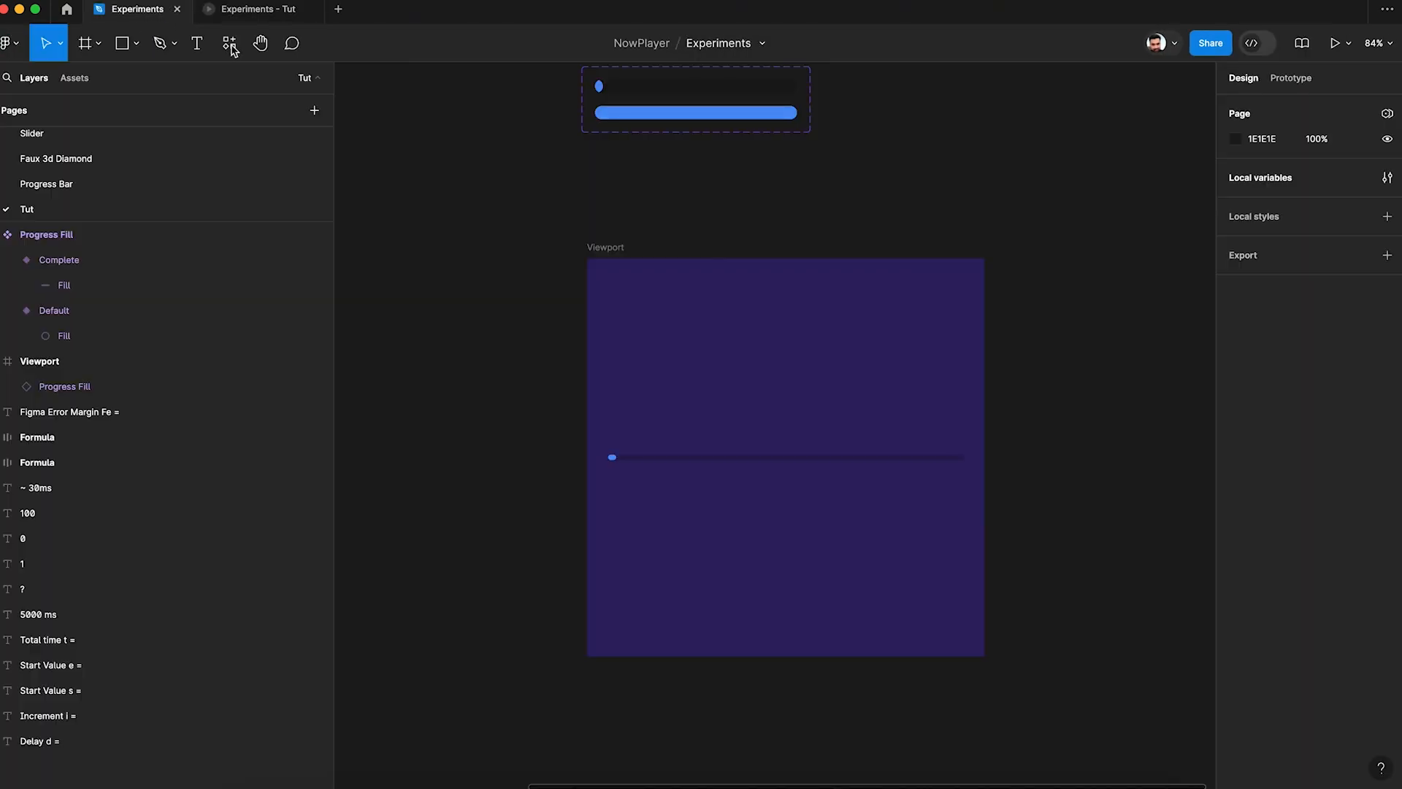
Add a "%" text layer below the Progress Fill component set and duplicate it just to its left
{"action": "scroll", "coordinate": [443, 172], "scroll_direction": "up", "scroll_amount": 2}
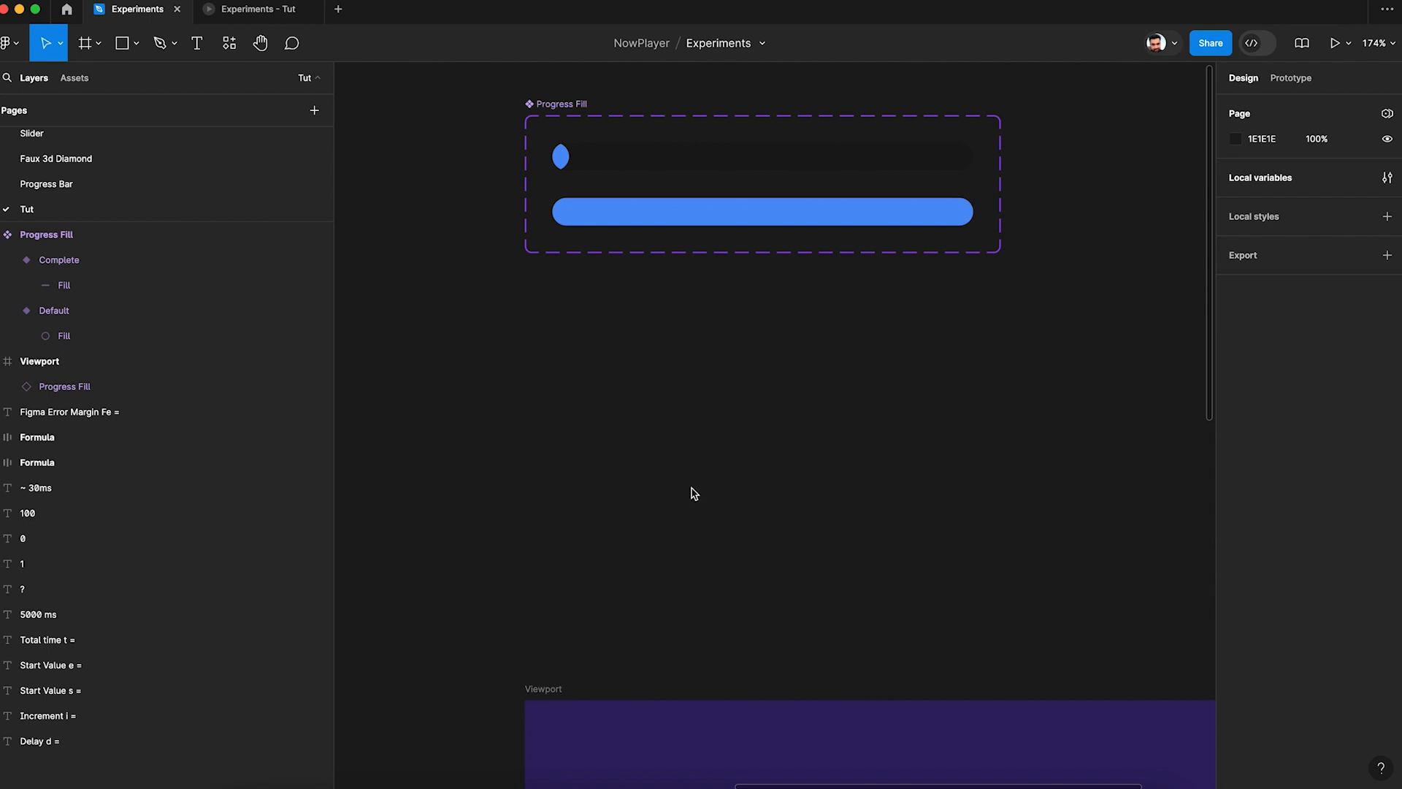
{"action": "left_click", "coordinate": [199, 50]}
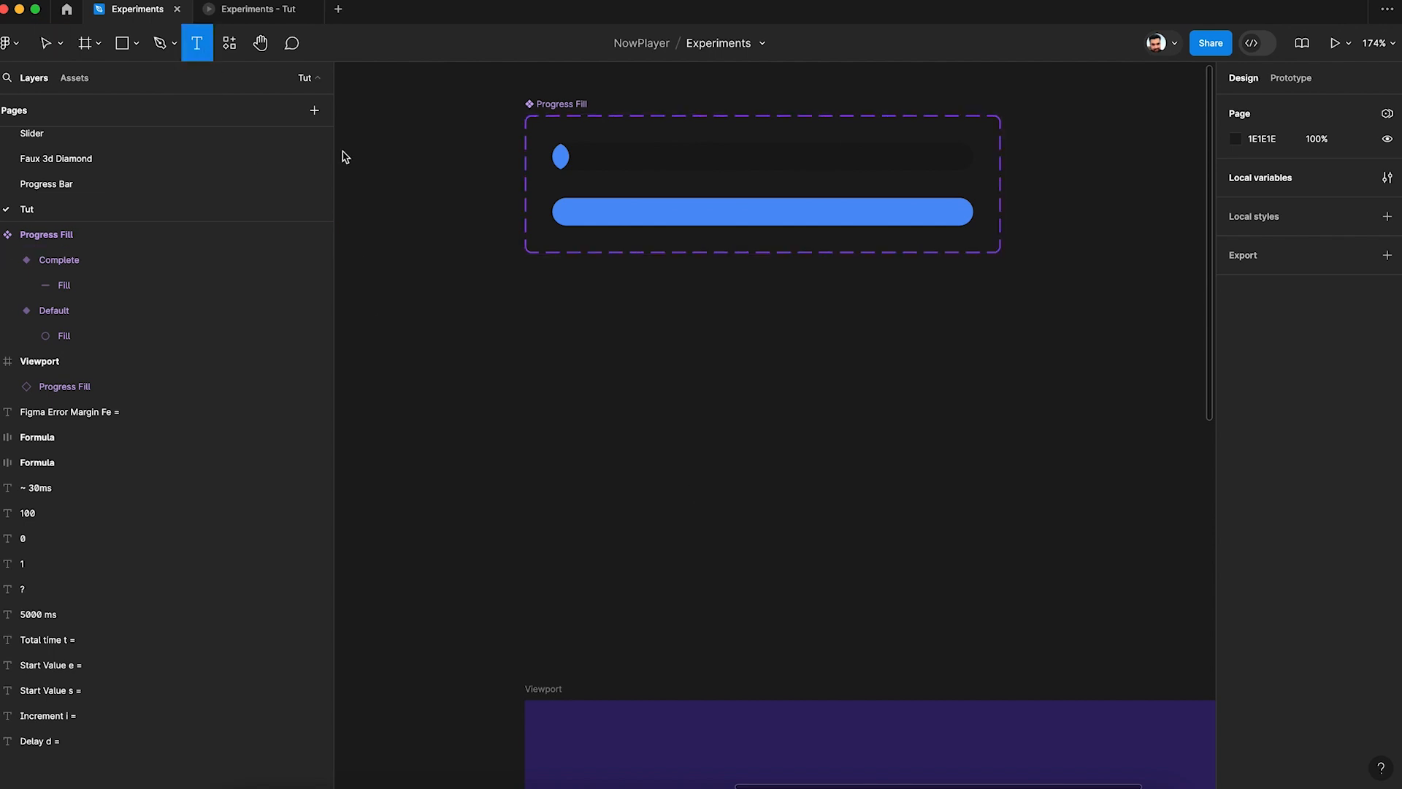
{"action": "left_click", "coordinate": [552, 332]}
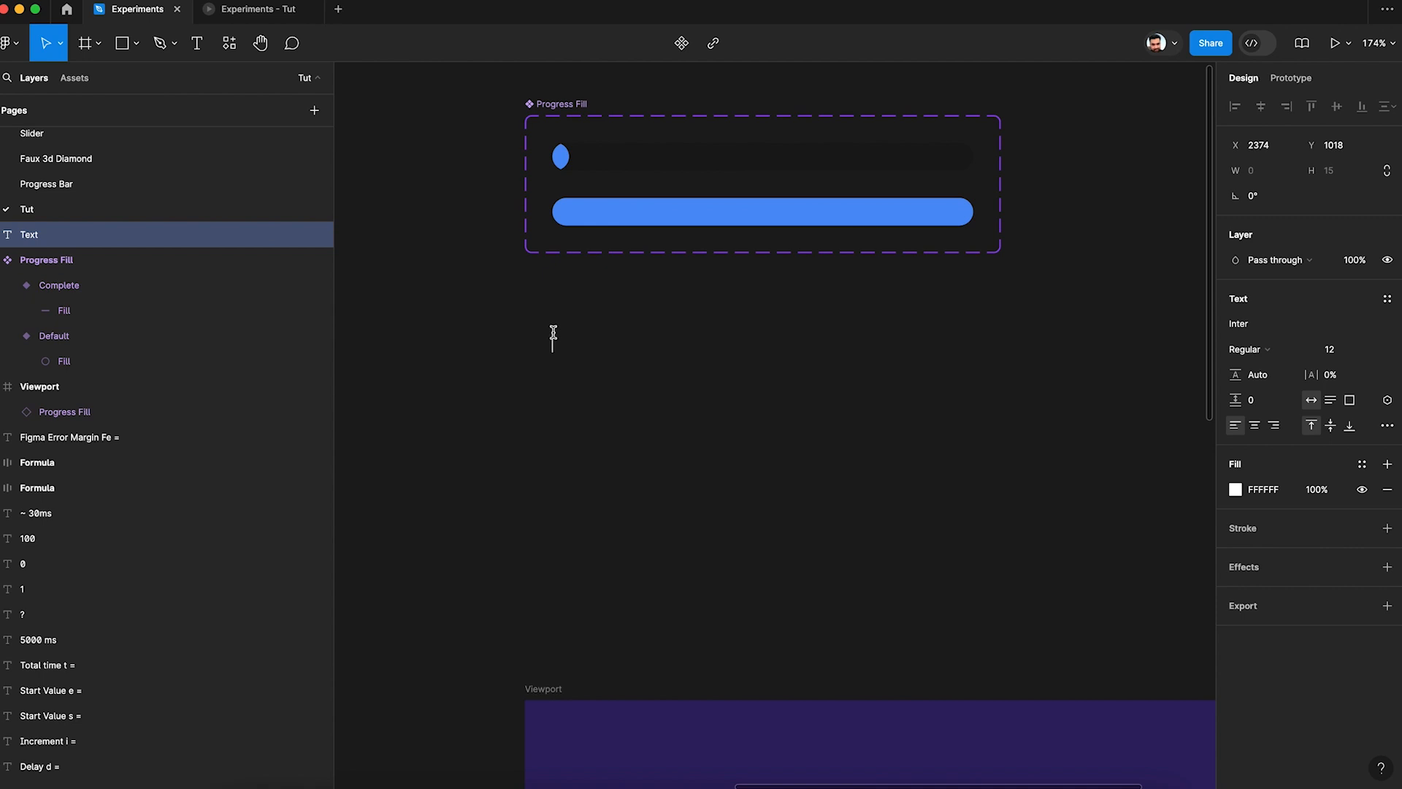
{"action": "type", "text": "%"}
{"action": "key", "text": "Escape"}
{"action": "left_click_drag", "start_coordinate": [568, 348], "coordinate": [548, 349], "text": "alt"}
Change the text of the left-hand "%" copy to 0
{"action": "scroll", "coordinate": [543, 348], "scroll_direction": "up", "scroll_amount": 5}
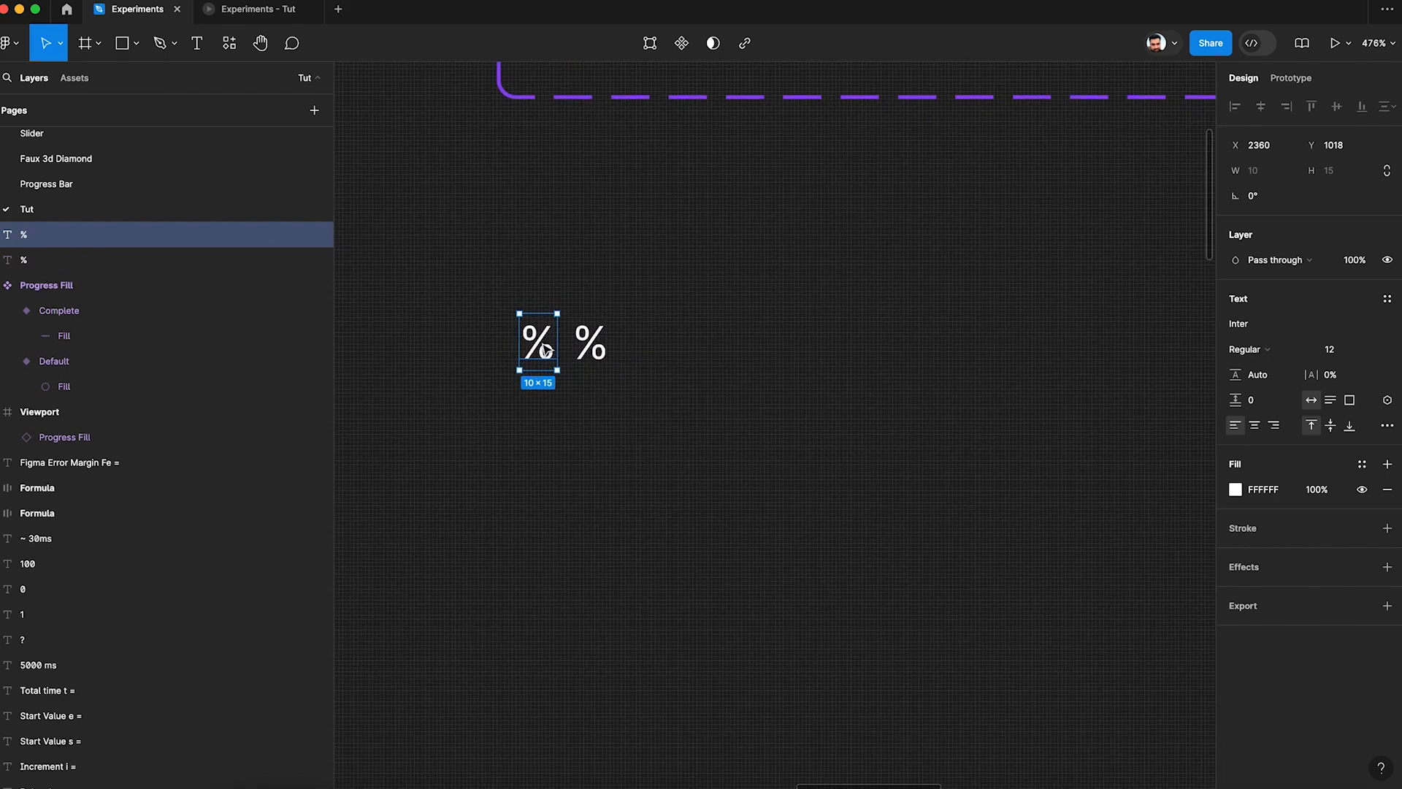
{"action": "double_click", "coordinate": [544, 348]}
{"action": "type", "text": "0"}
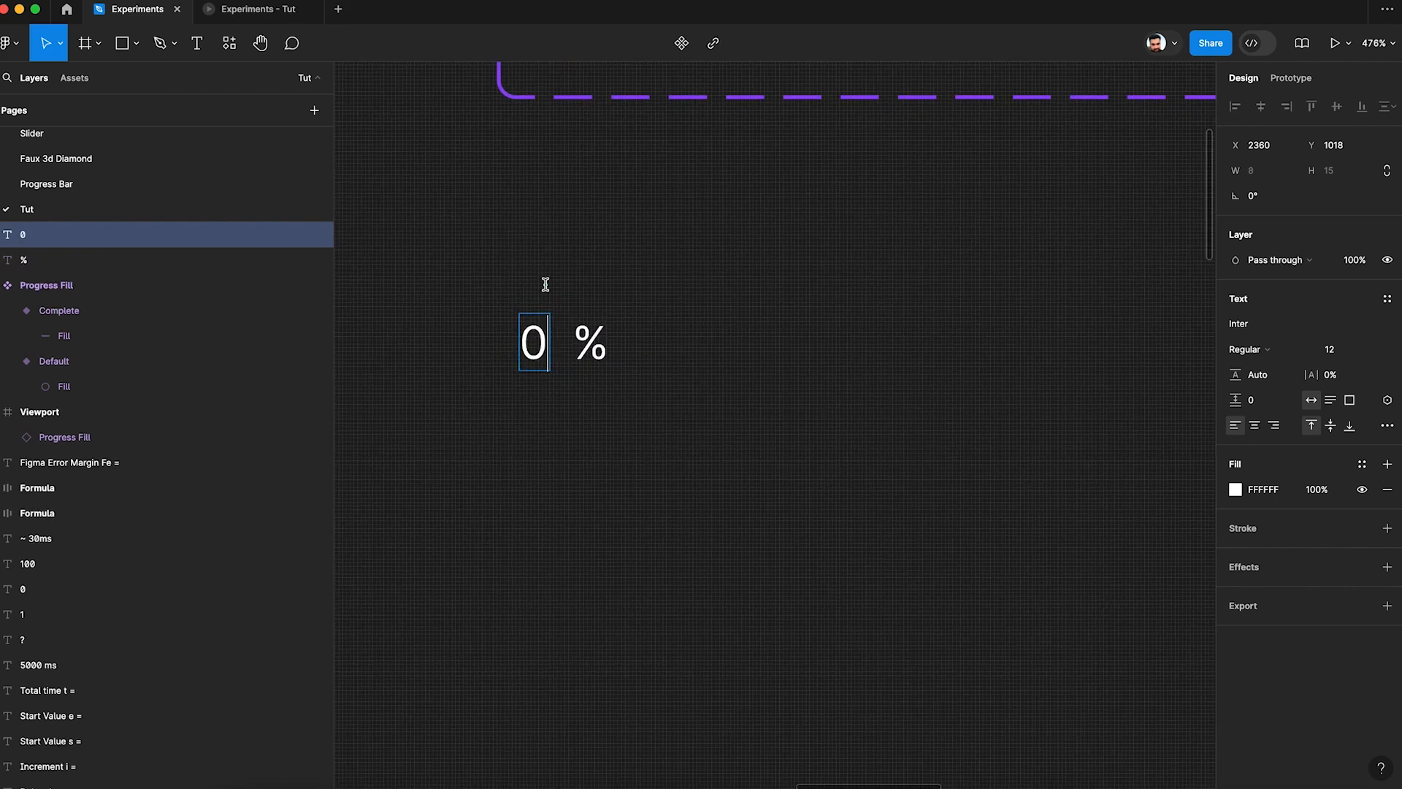
{"action": "key", "text": "Escape"}
{"action": "key", "text": "Escape"}
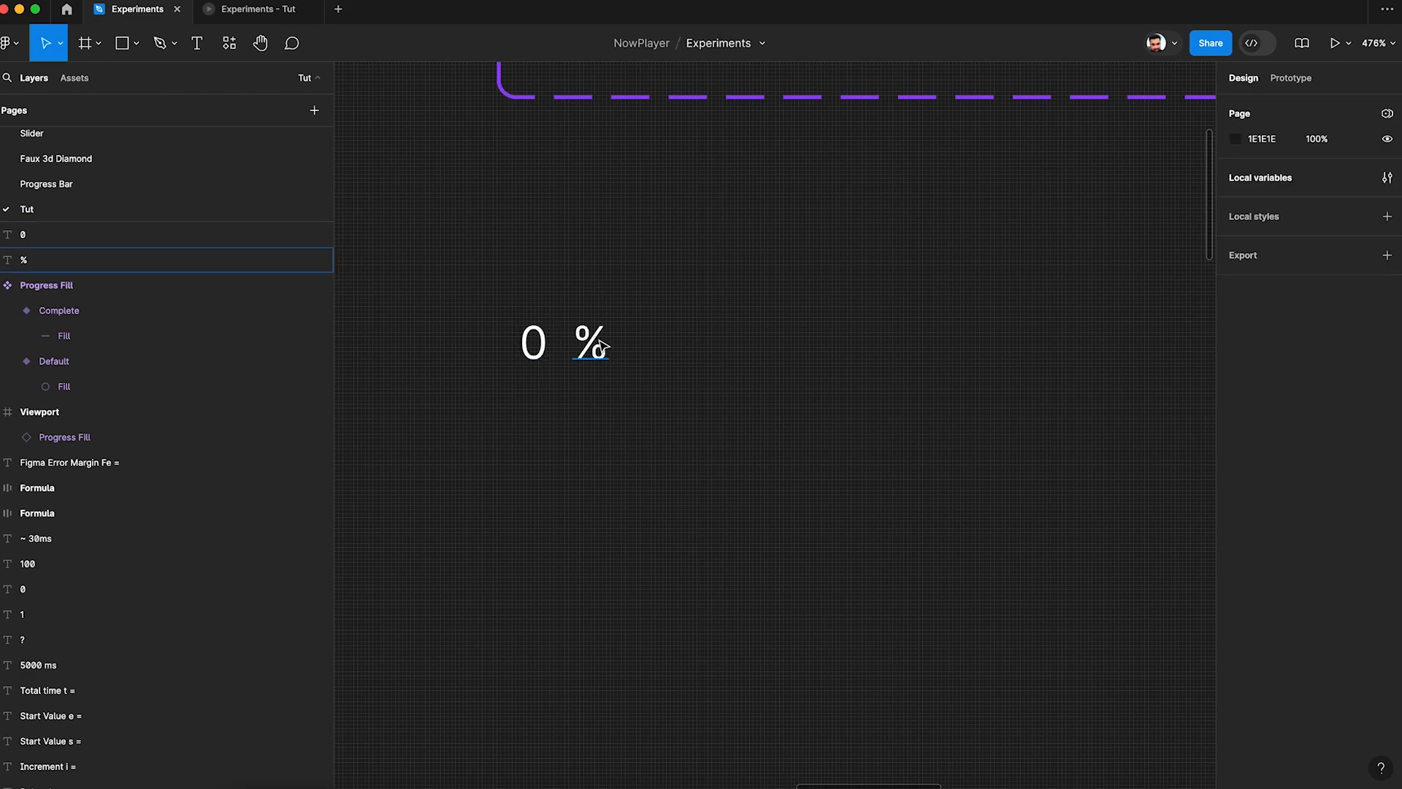
Wrap the 0 and % text layers in an auto layout frame and rename it Progress Percentage
{"action": "left_click", "coordinate": [543, 354]}
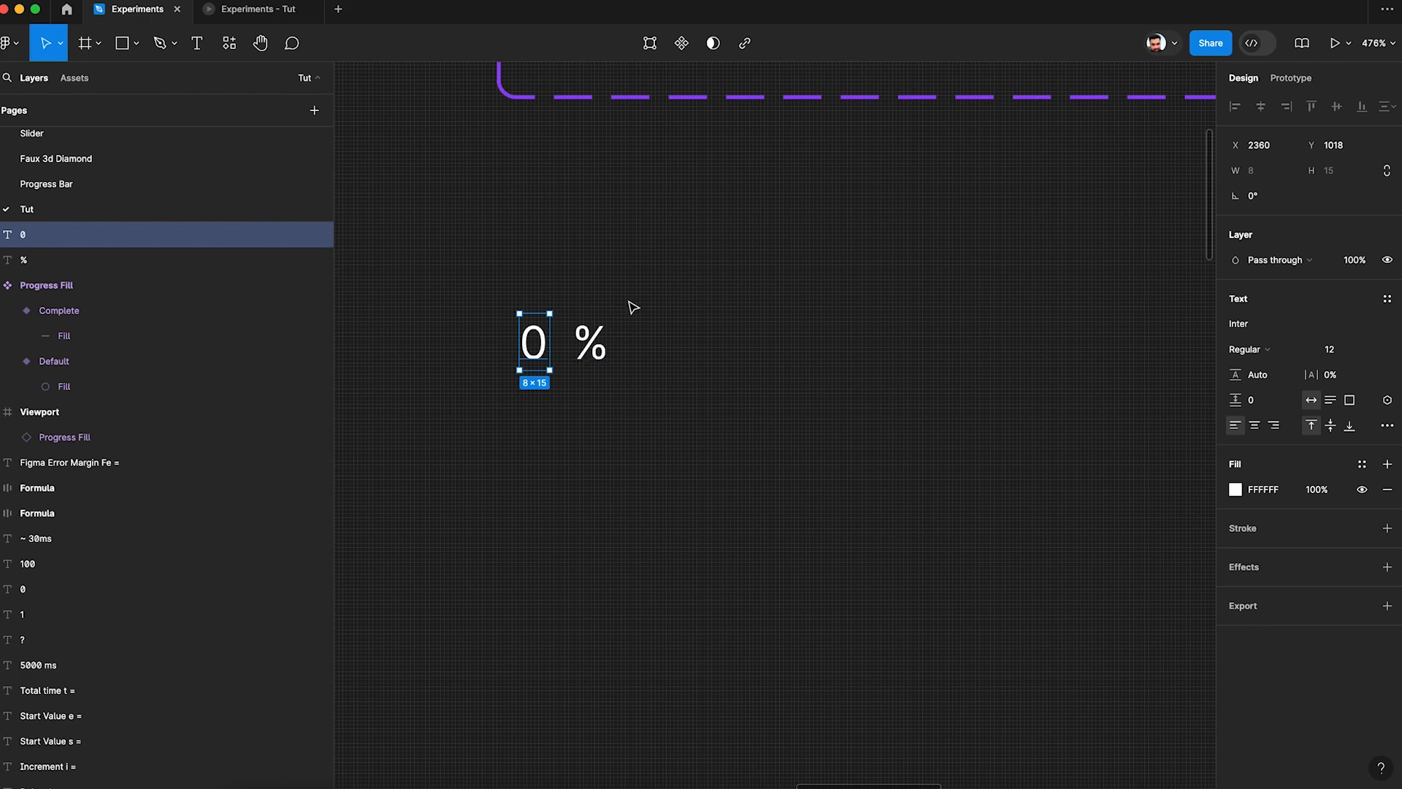
{"action": "left_click_drag", "start_coordinate": [633, 307], "coordinate": [501, 379]}
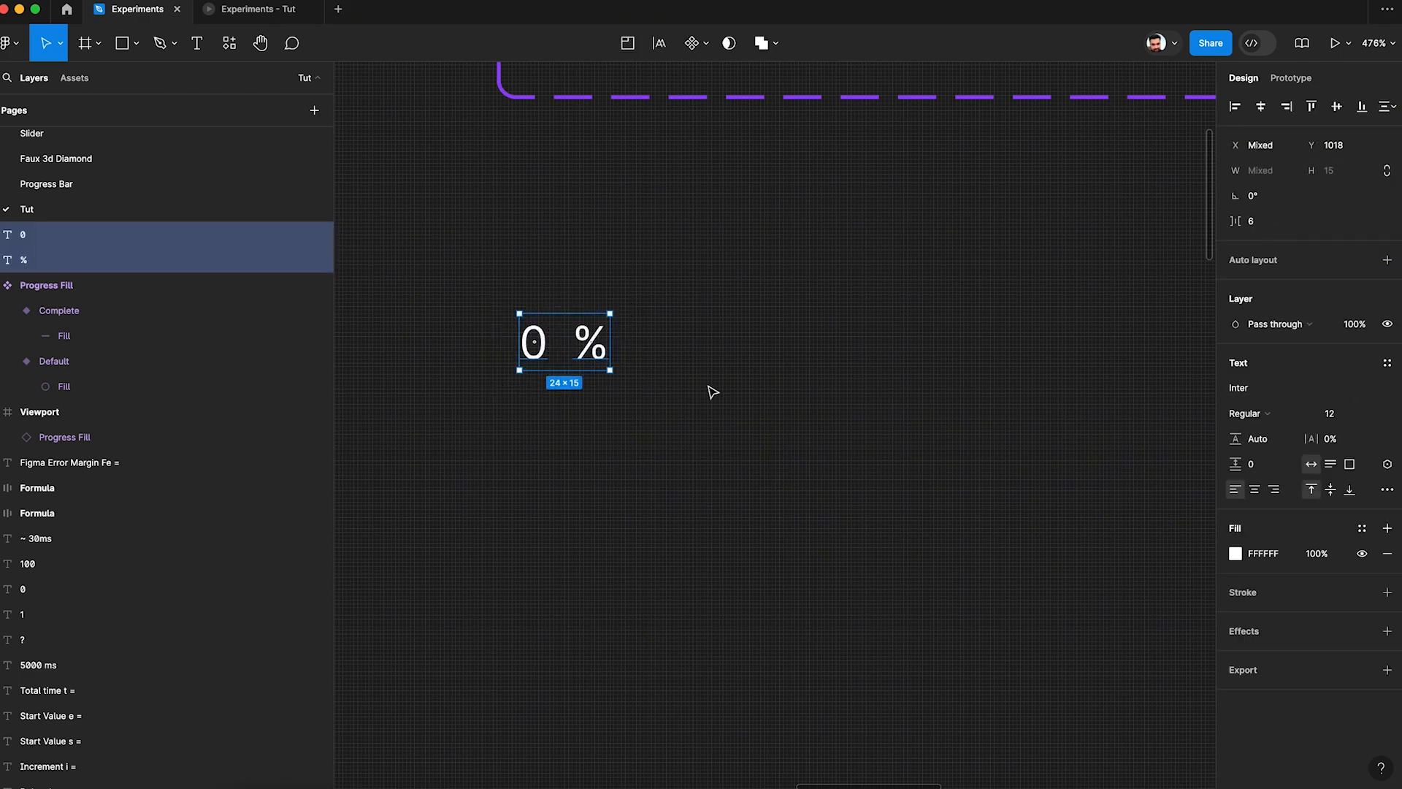
{"action": "key", "text": "shift+a"}
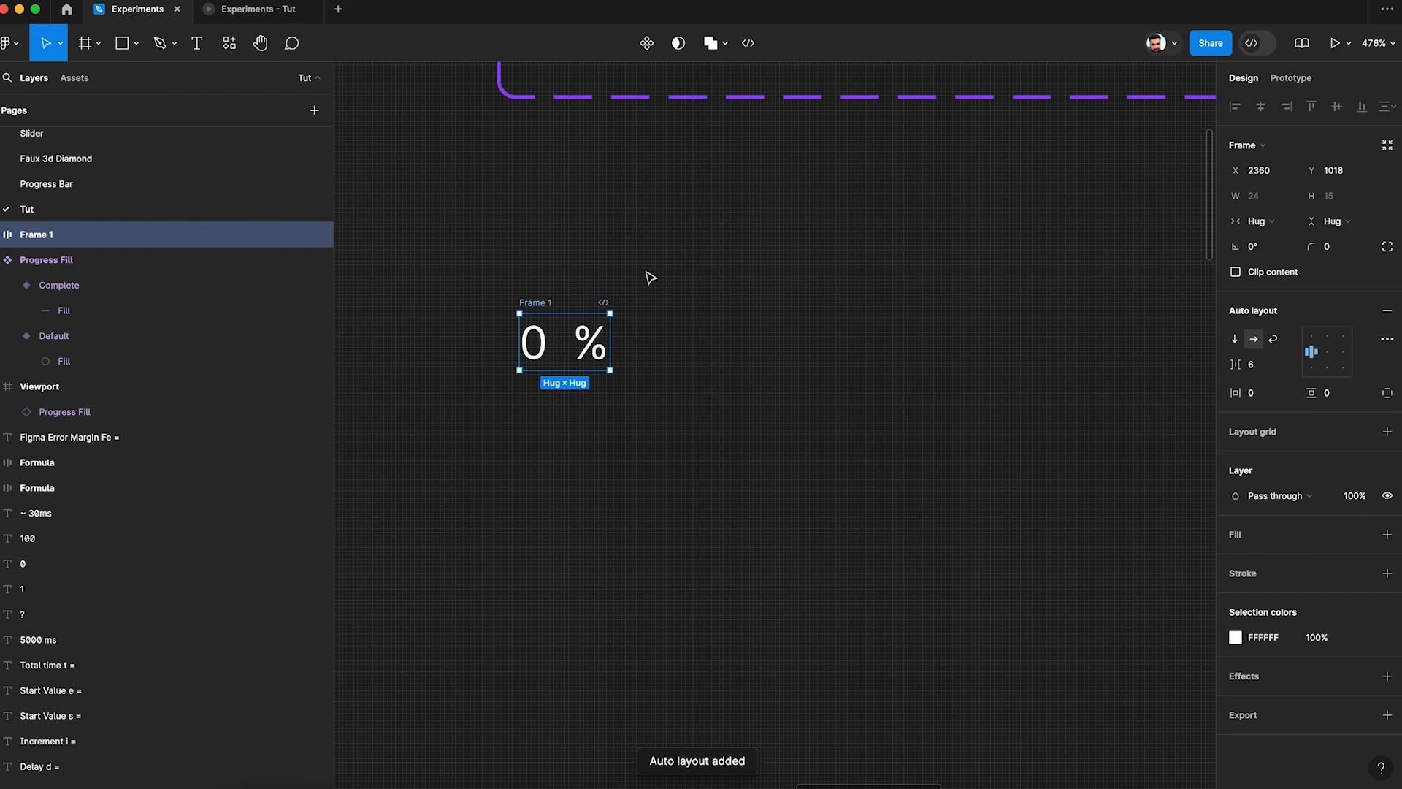
{"action": "key", "text": "super+r"}
{"action": "type", "text": "Pr"}
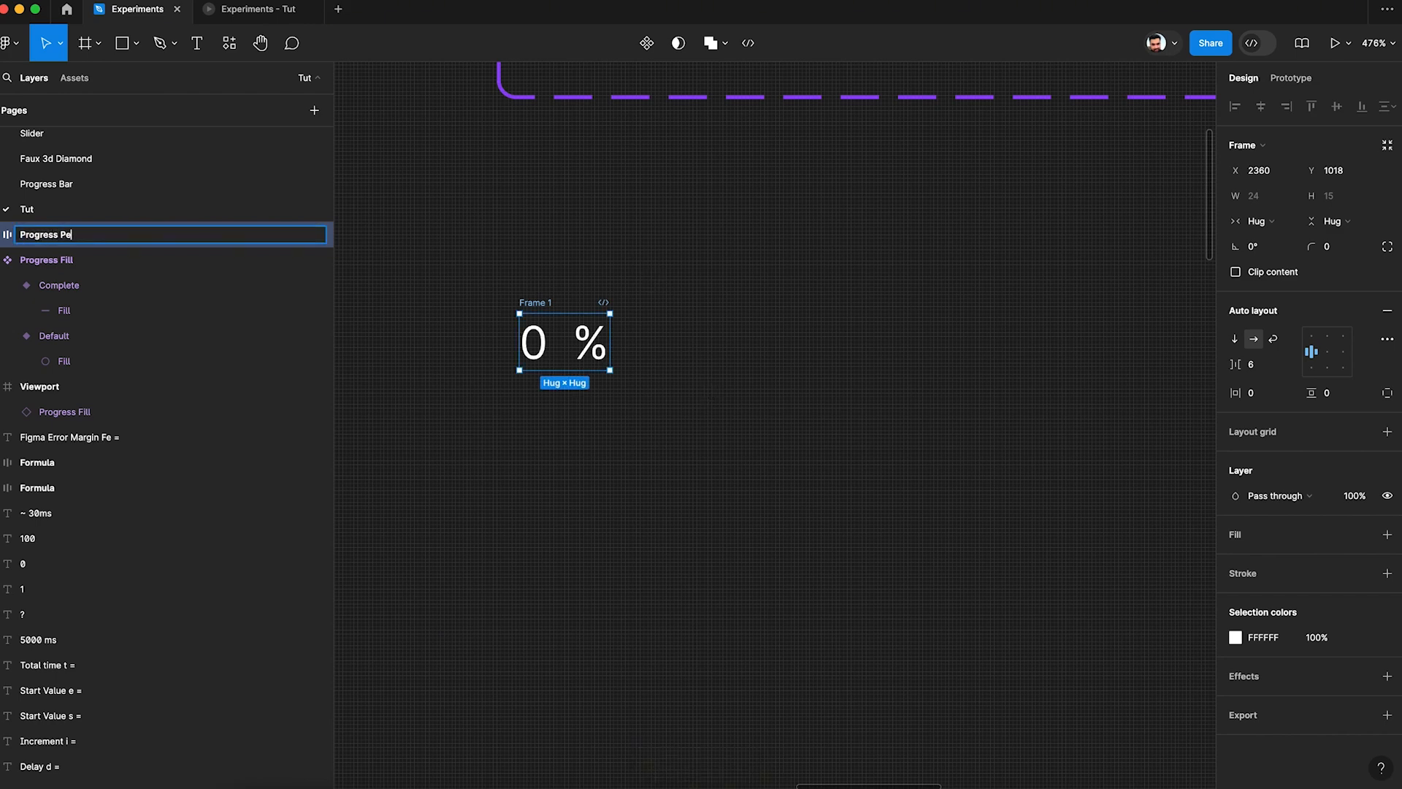
{"action": "key", "text": "Return"}
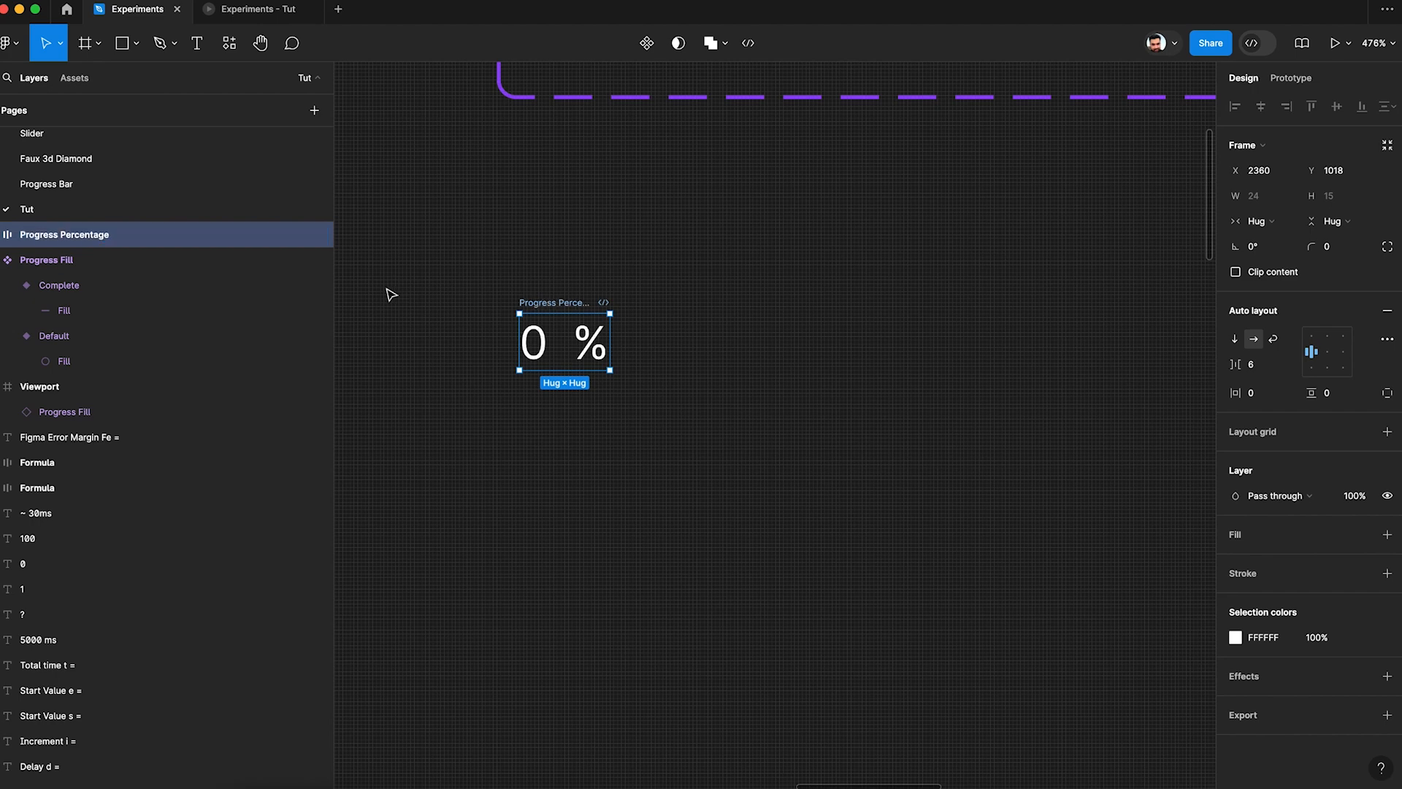
Rename the 0 text layer to Num and the % text layer to Unit inside the Progress Percentage frame
{"action": "left_click", "coordinate": [544, 353]}
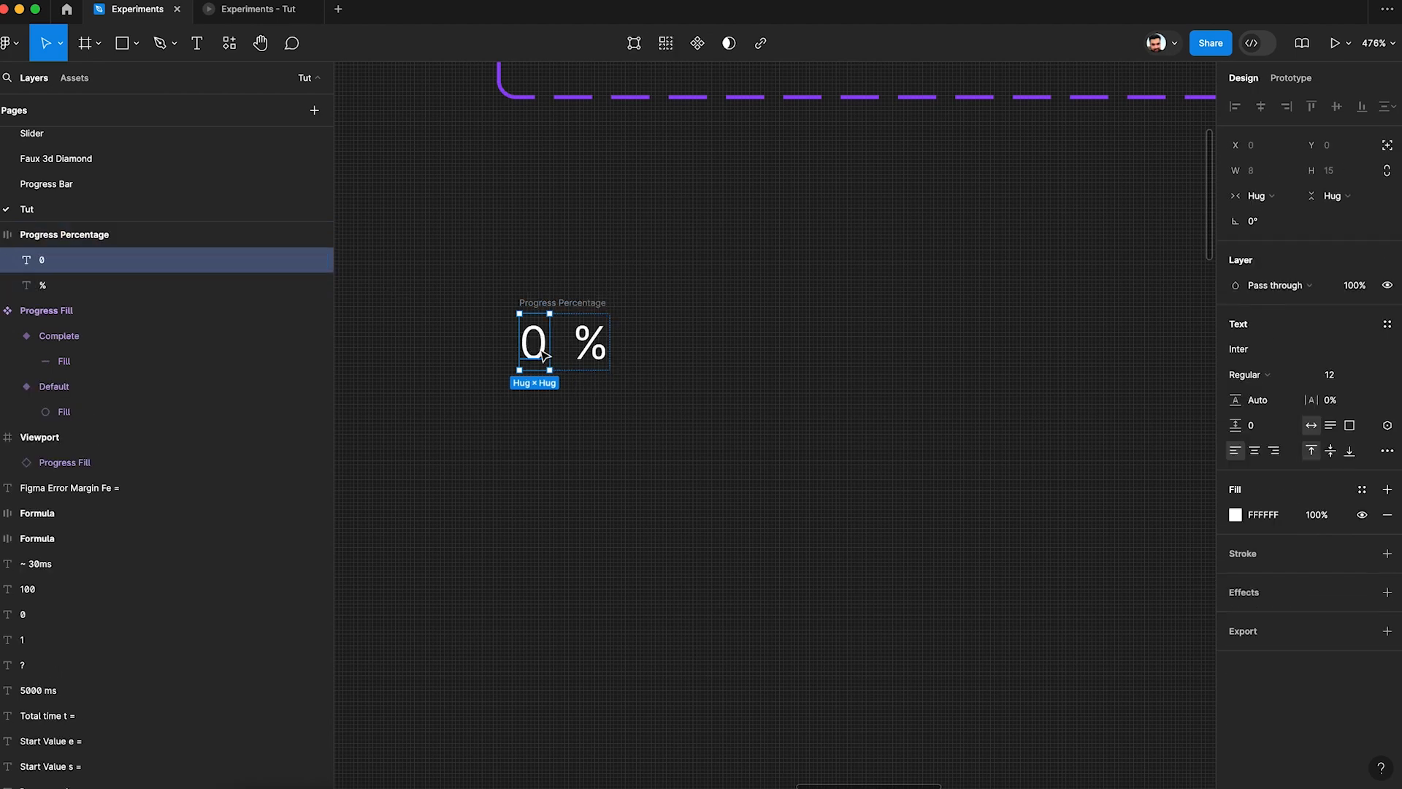
{"action": "key", "text": "super+r"}
{"action": "type", "text": "Num"}
{"action": "key", "text": "Return"}
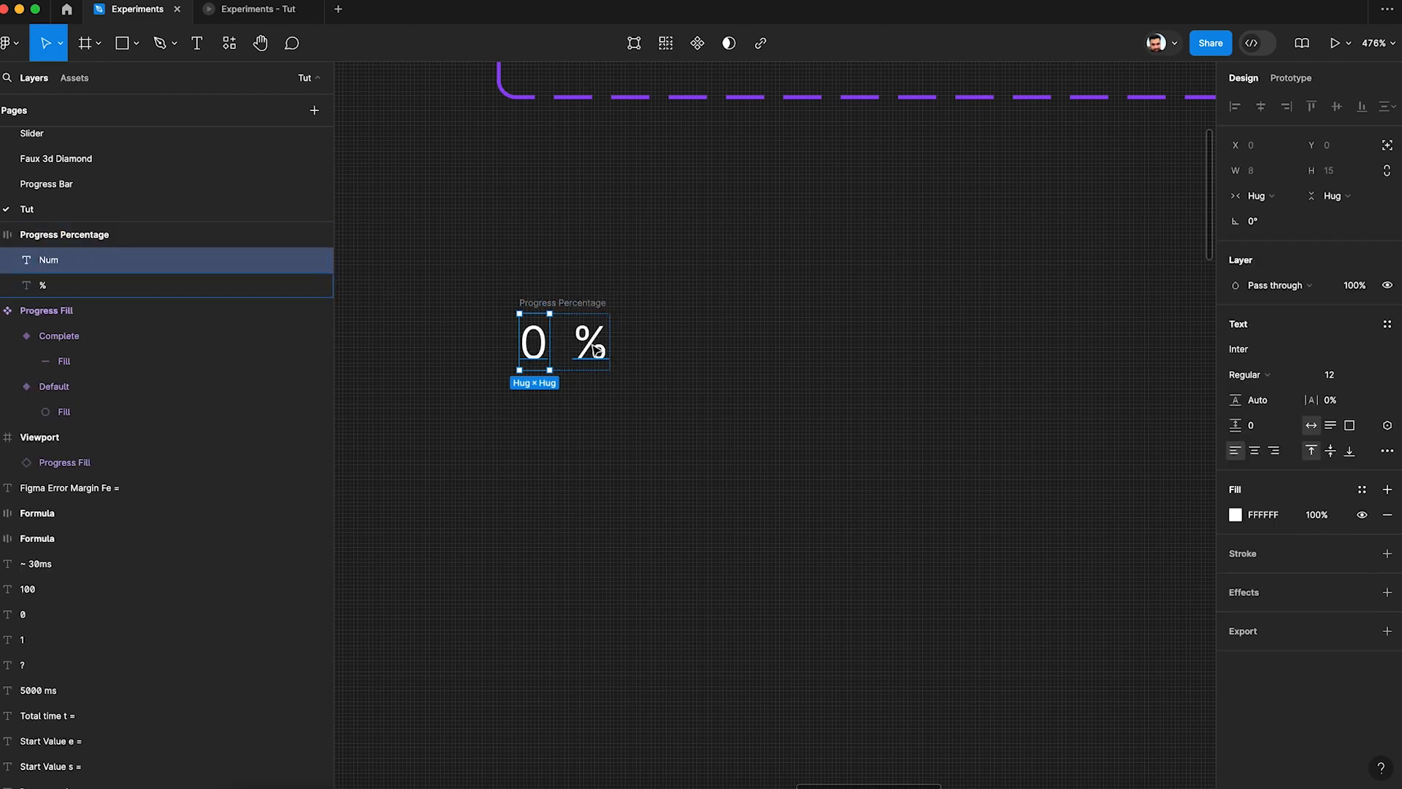
{"action": "key", "text": "Tab"}
{"action": "key", "text": "super+r"}
{"action": "type", "text": "Un"}
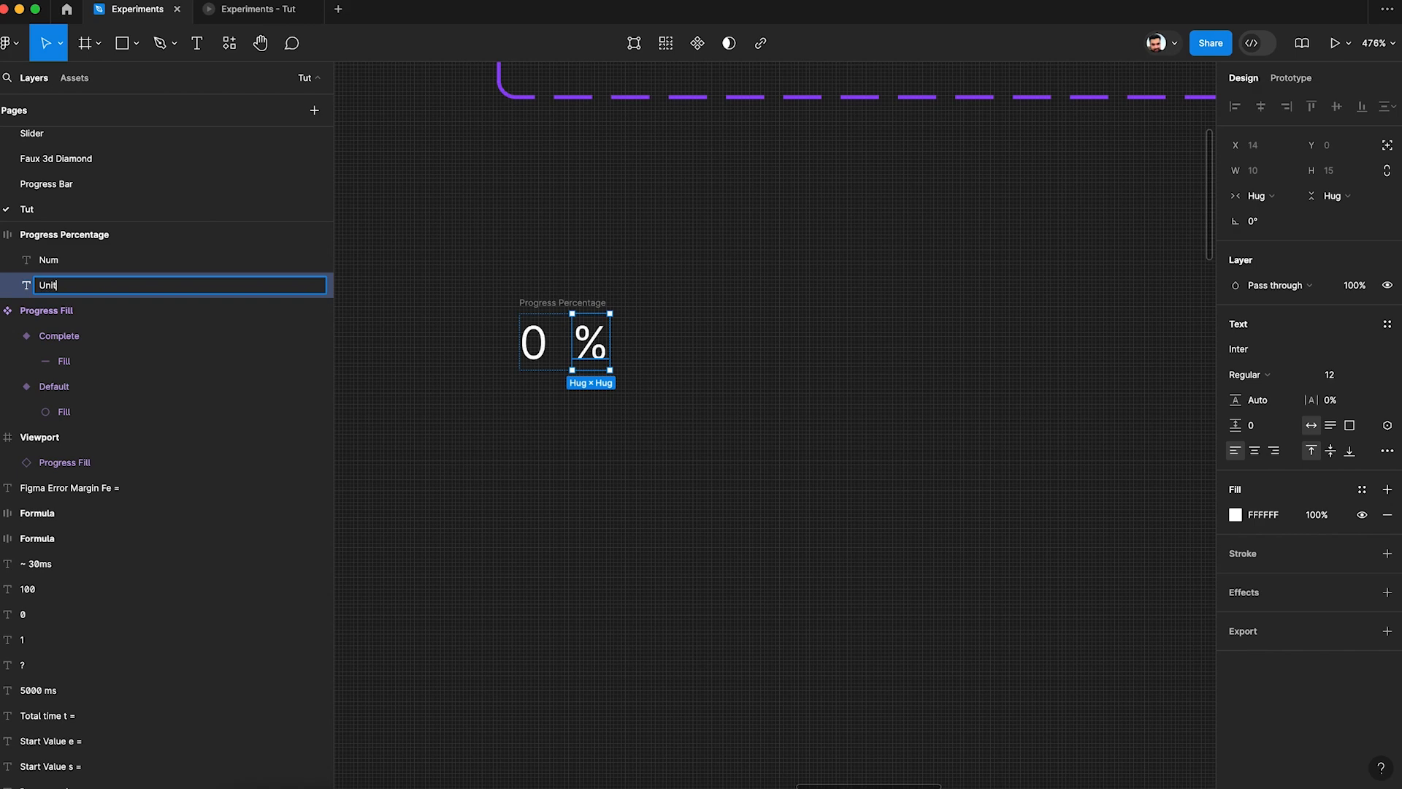
{"action": "key", "text": "Return"}
{"action": "left_click", "coordinate": [677, 325]}
{"action": "left_click", "coordinate": [584, 334]}
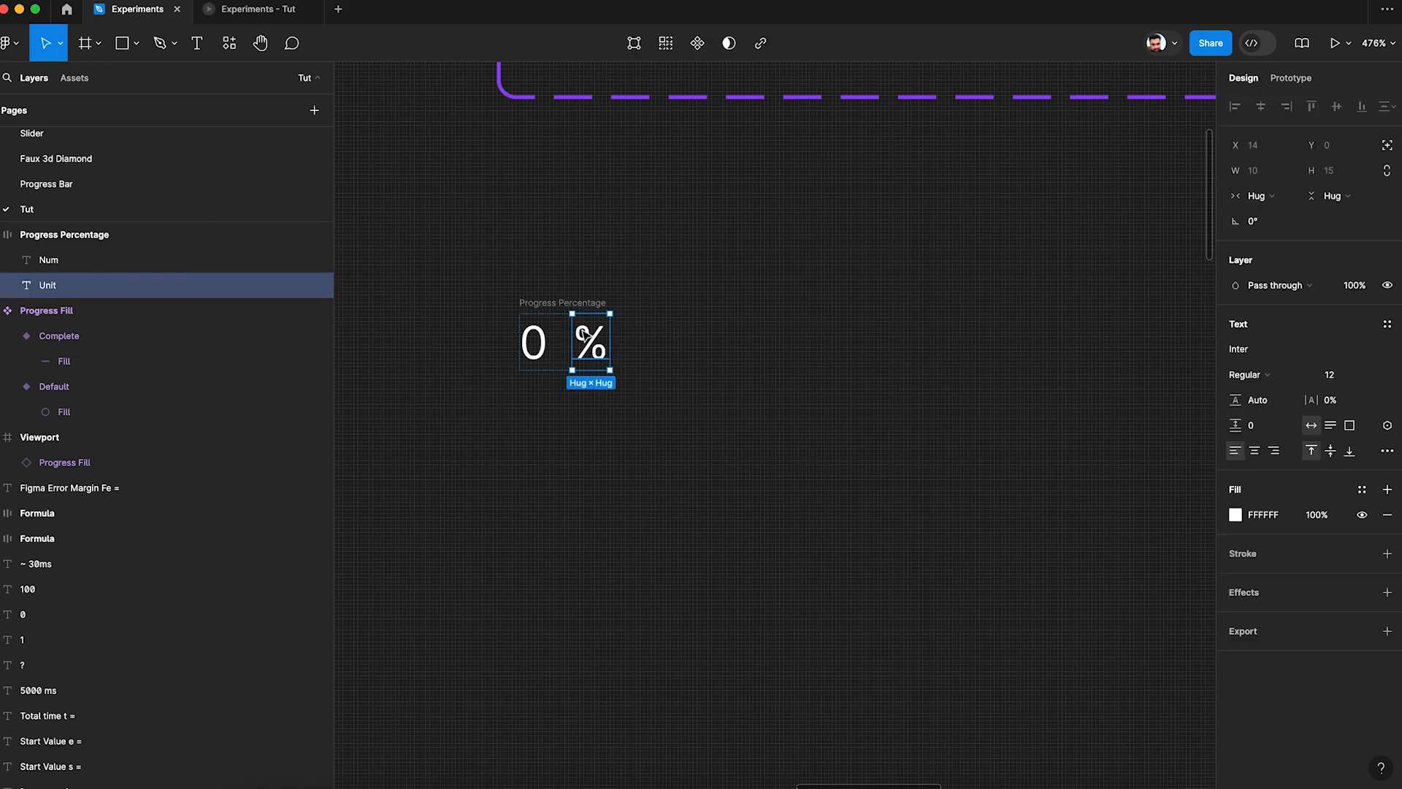
{"action": "left_click", "coordinate": [533, 341]}
Set the Progress Percentage frame's auto layout alignment to centre right
{"action": "left_click", "coordinate": [667, 260]}
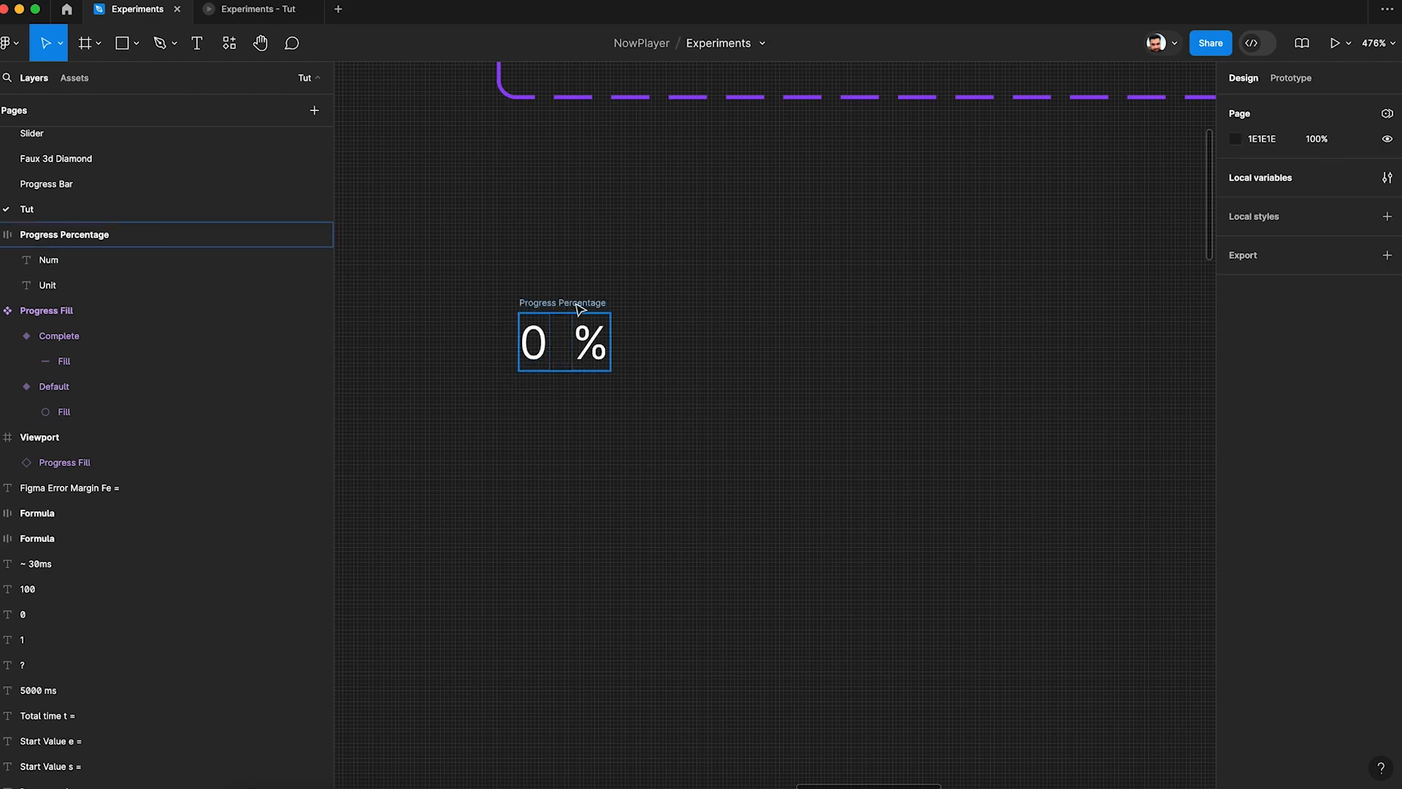
{"action": "left_click", "coordinate": [579, 308]}
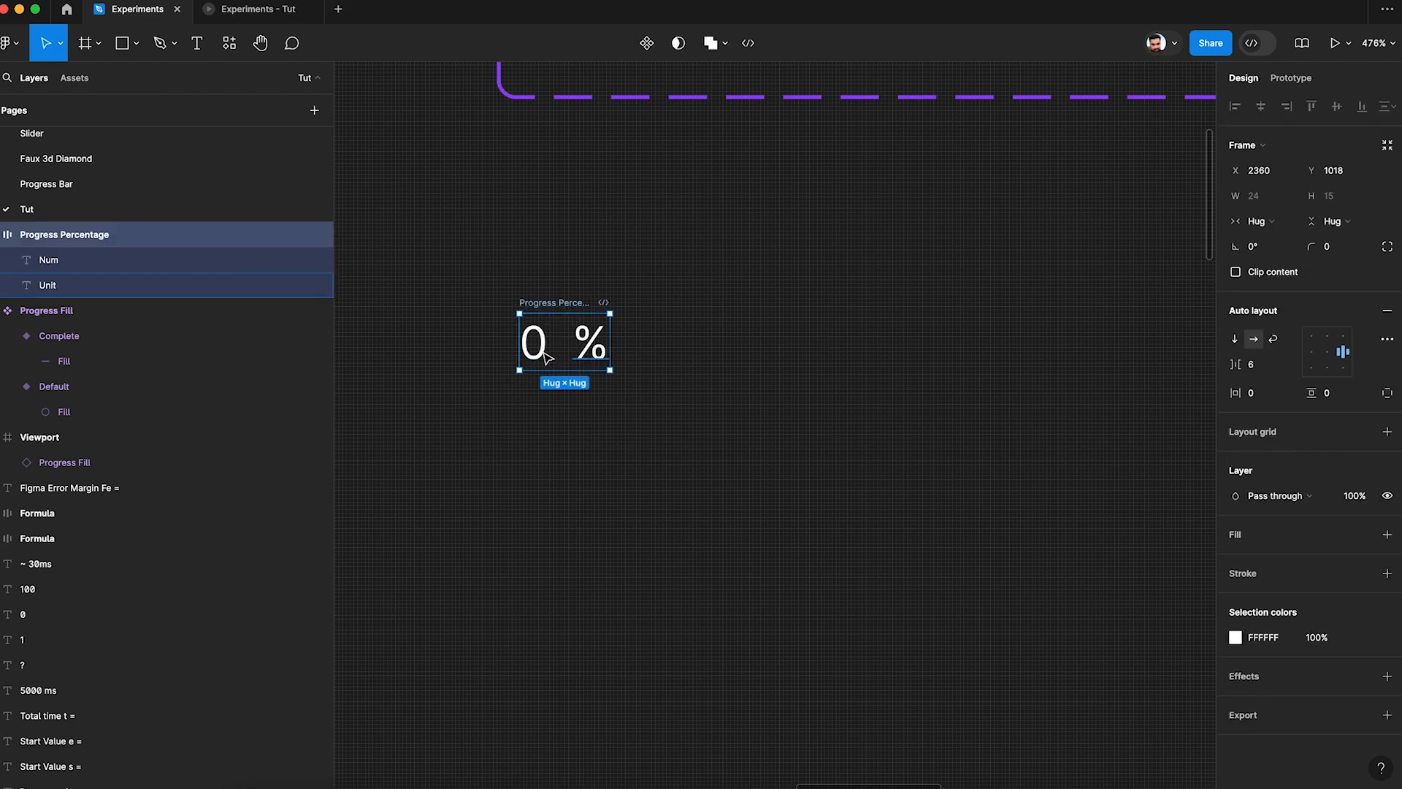
{"action": "left_click", "coordinate": [958, 327]}
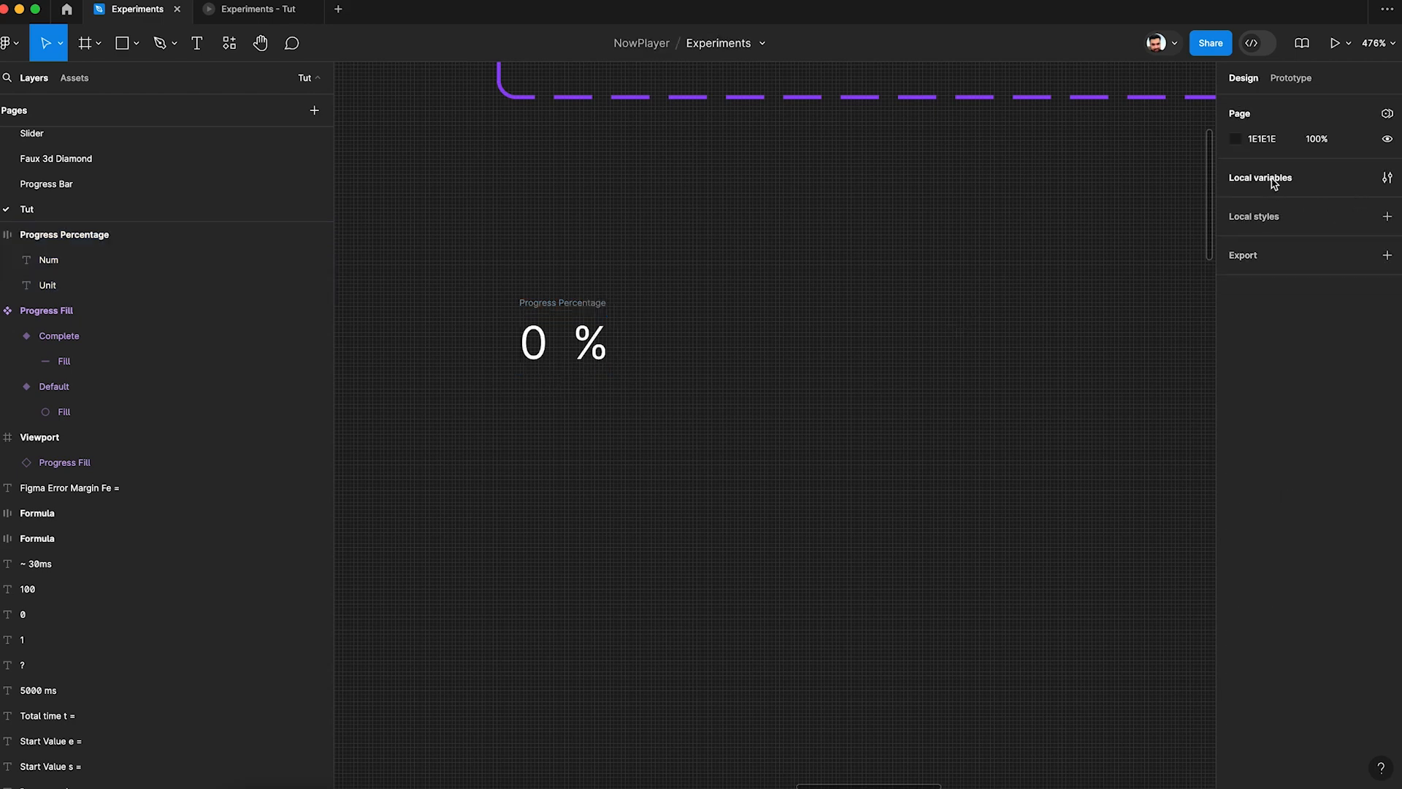
Delete the existing Progress Percent and Increment variables from the Progress Bar collection
{"action": "left_click", "coordinate": [1388, 179]}
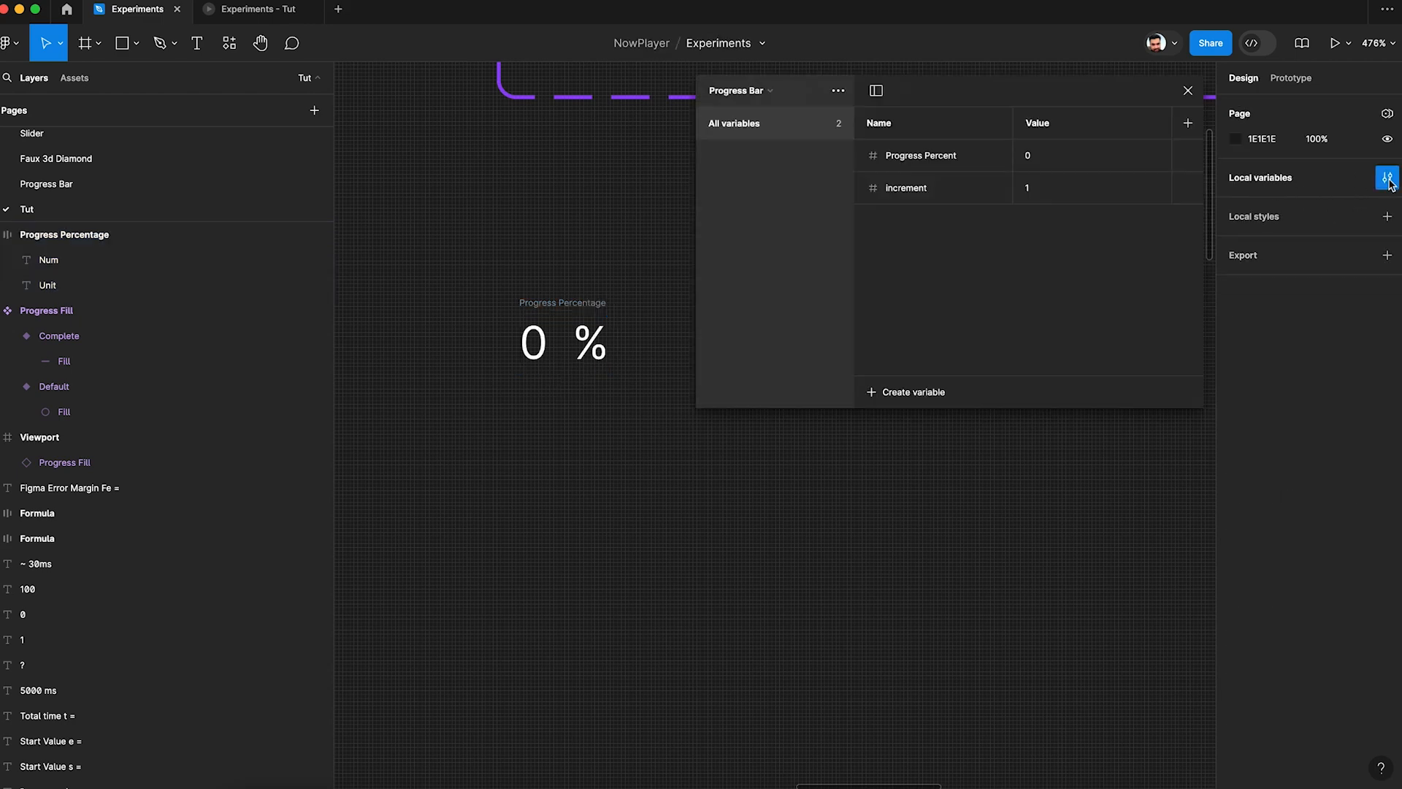
{"action": "right_click", "coordinate": [921, 166]}
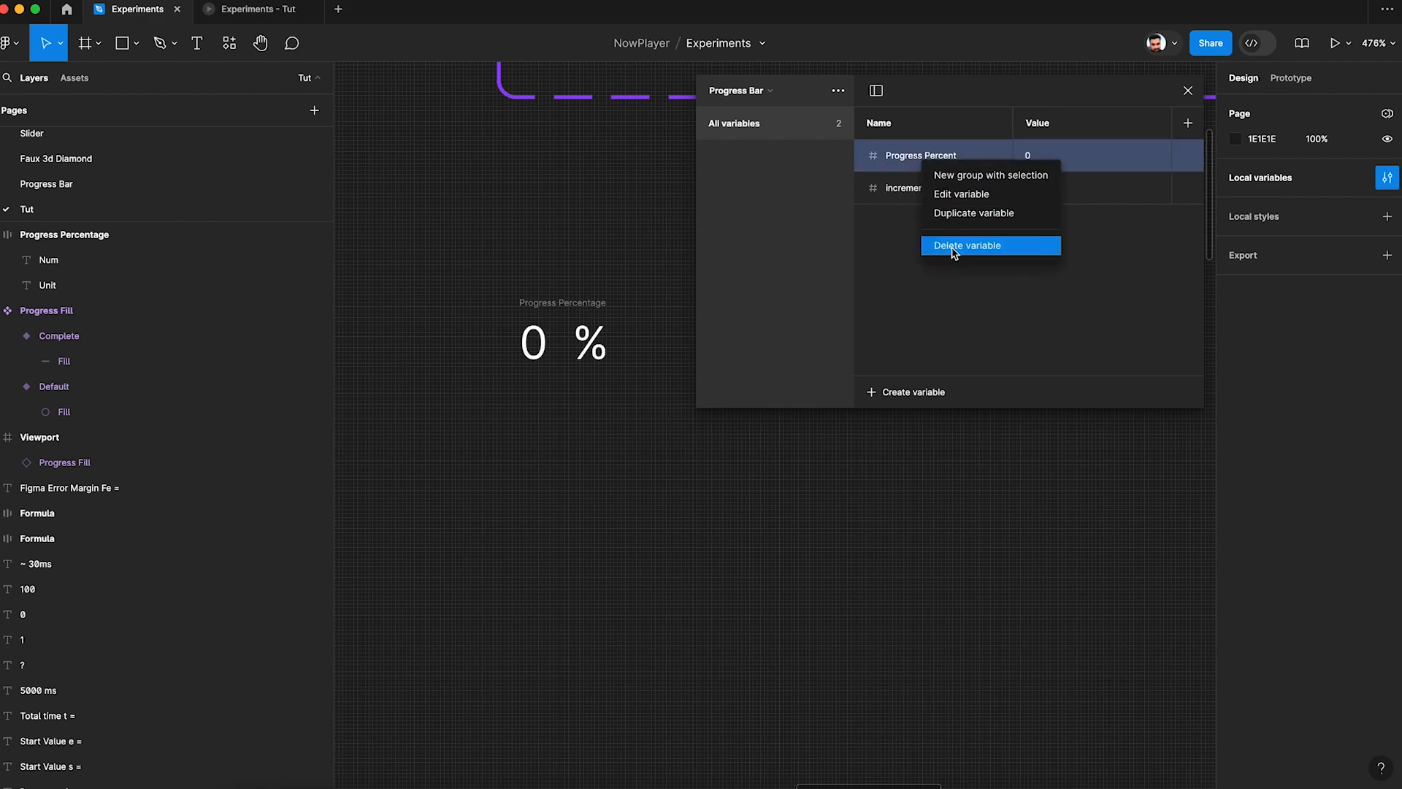
{"action": "key", "text": "Return"}
{"action": "right_click", "coordinate": [910, 159]}
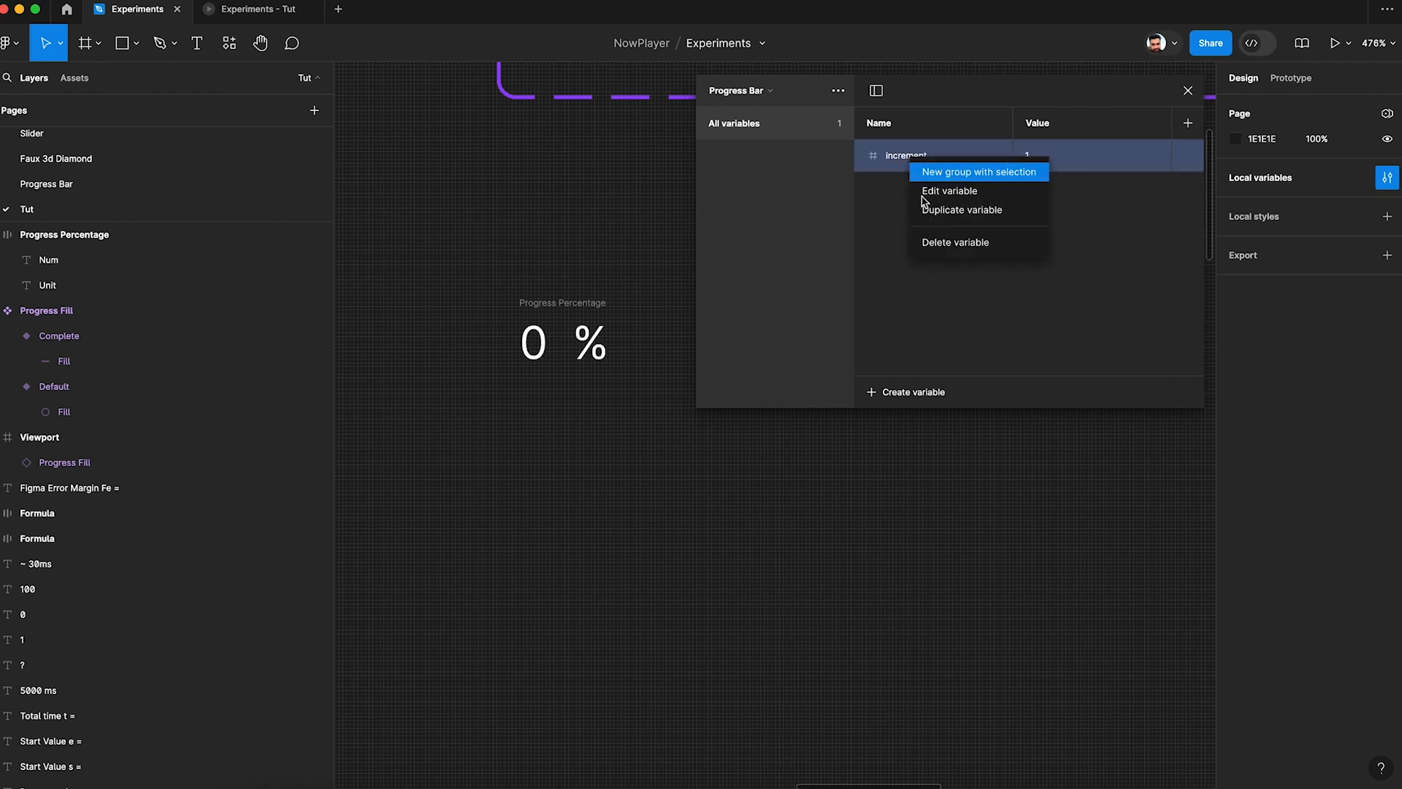
{"action": "left_click", "coordinate": [937, 243]}
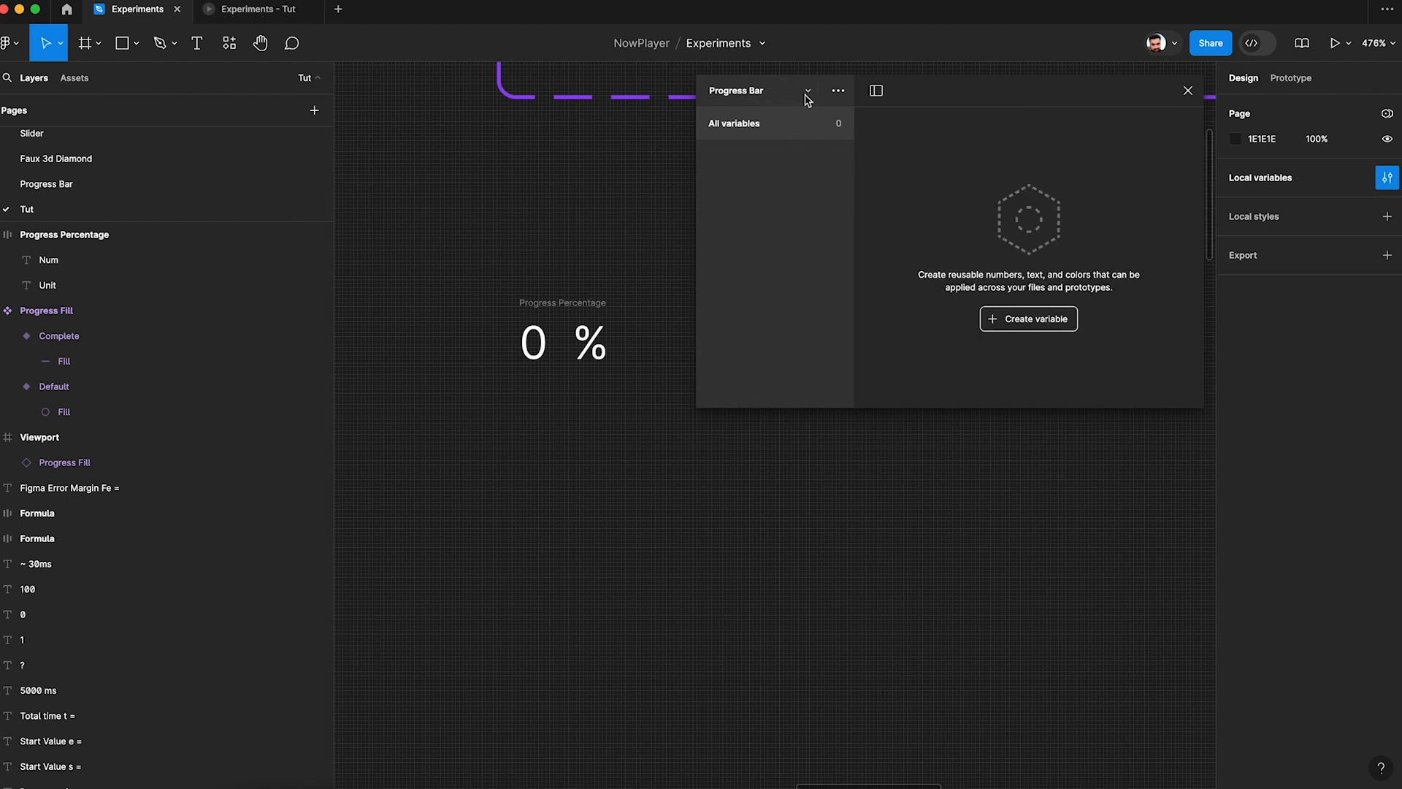
{"action": "left_click", "coordinate": [838, 90]}
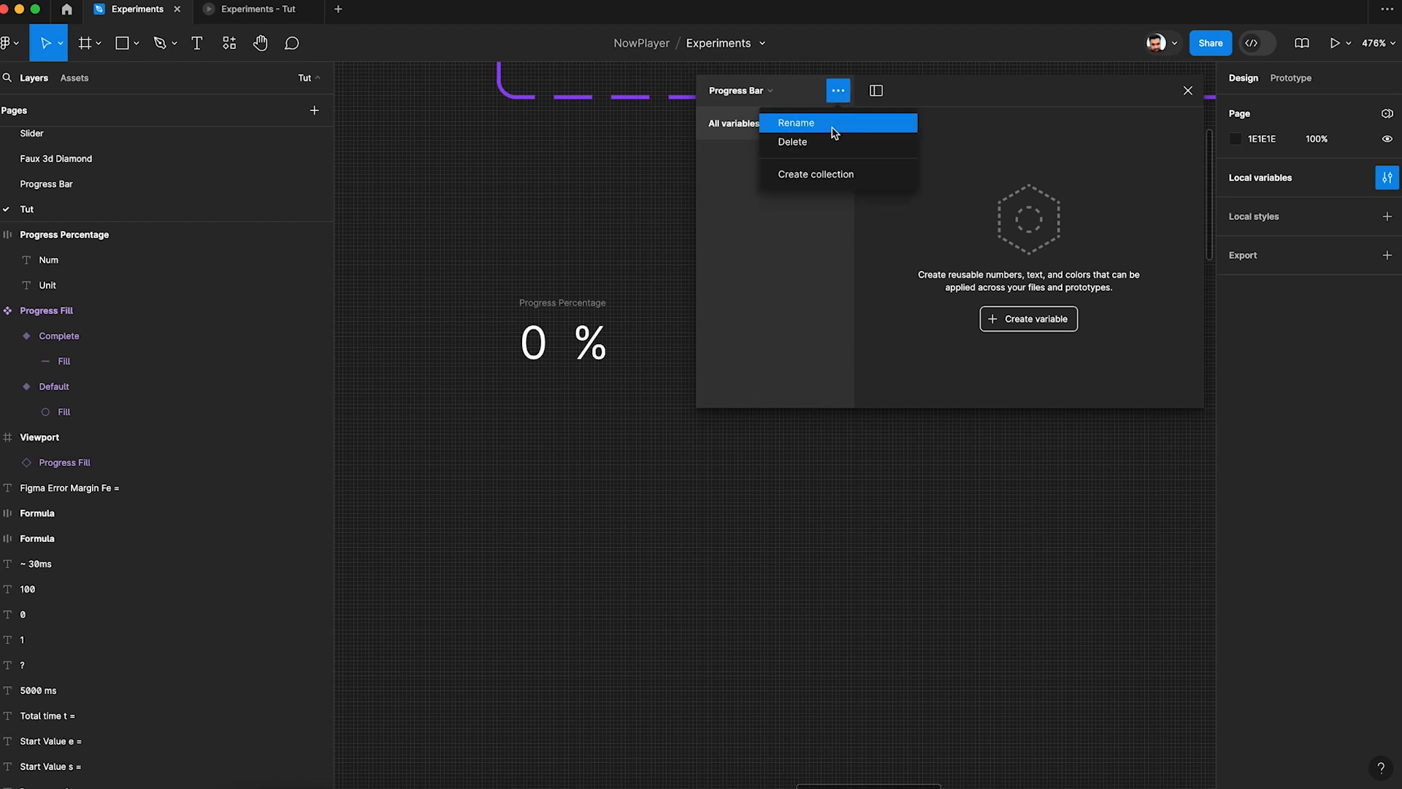
{"action": "left_click", "coordinate": [753, 219]}
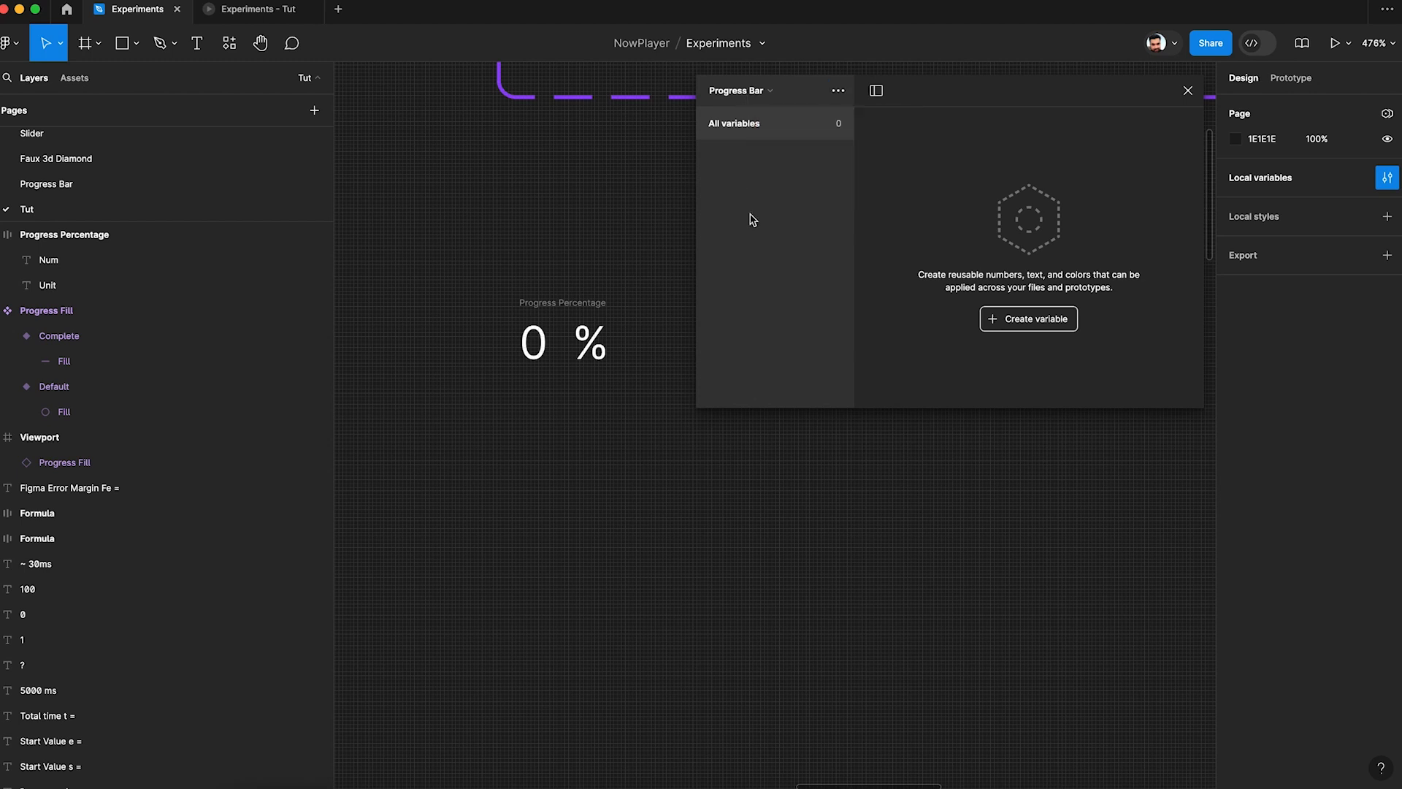
Create a number variable named Percentage in the Progress Bar collection
{"action": "left_click", "coordinate": [1033, 324]}
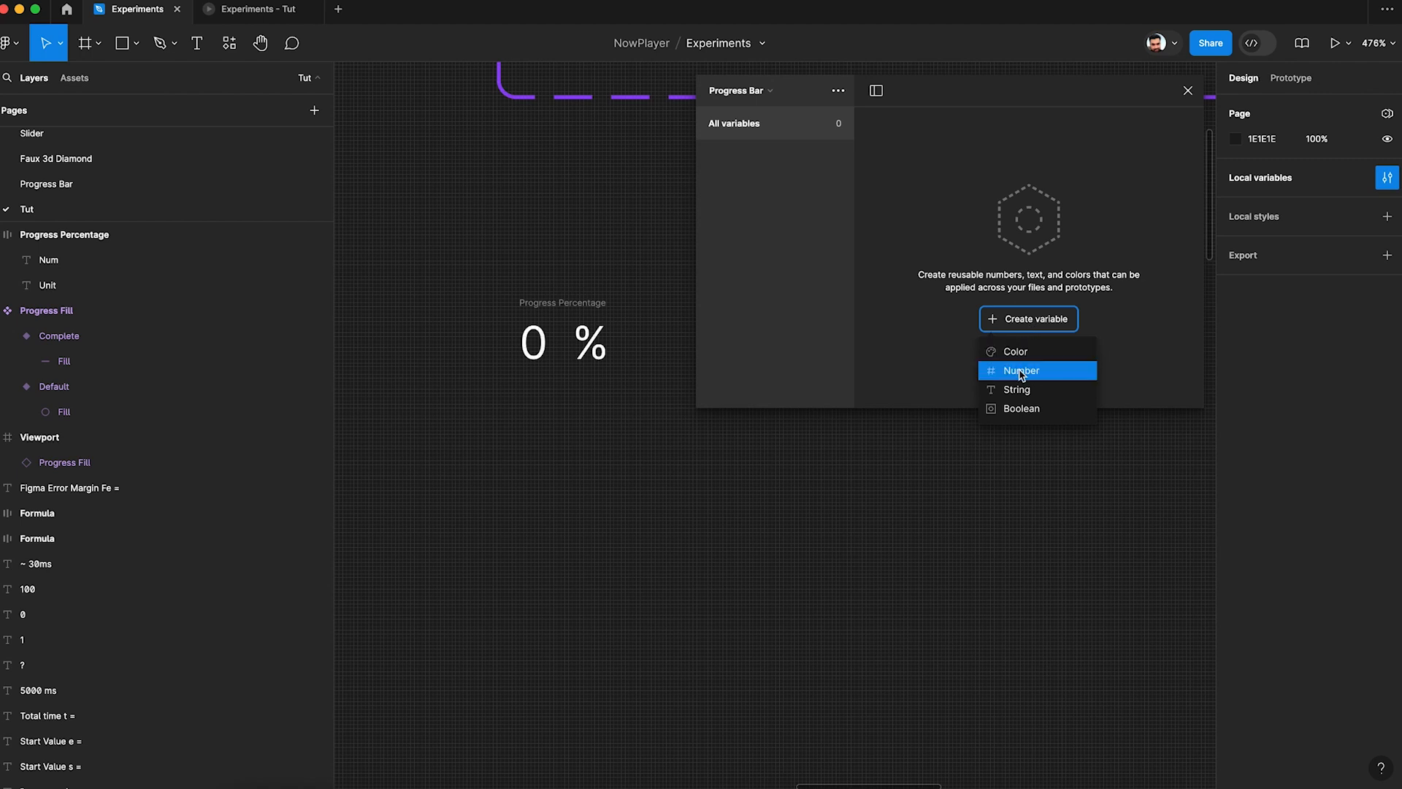
{"action": "left_click", "coordinate": [1023, 371]}
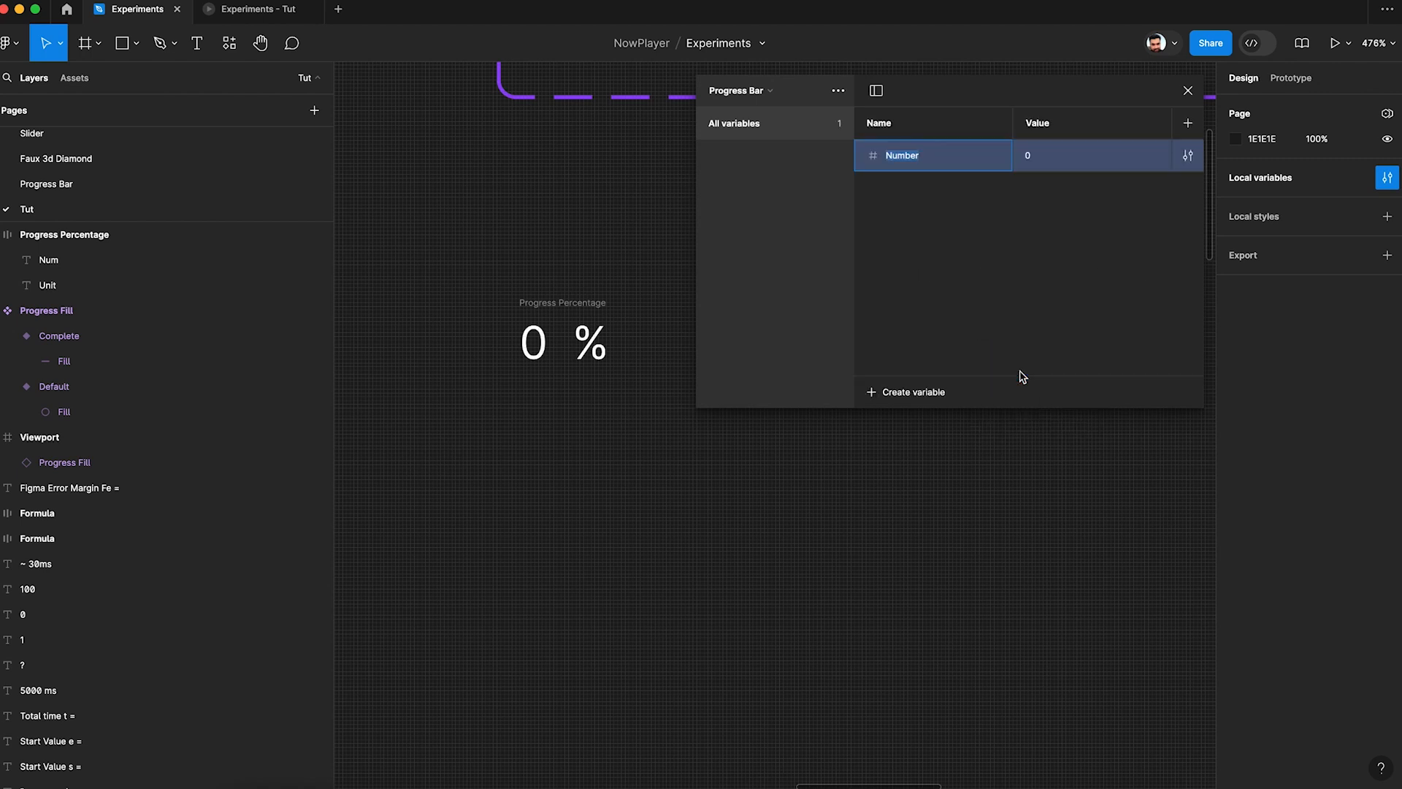
{"action": "type", "text": "Percentage"}
{"action": "key", "text": "Return"}
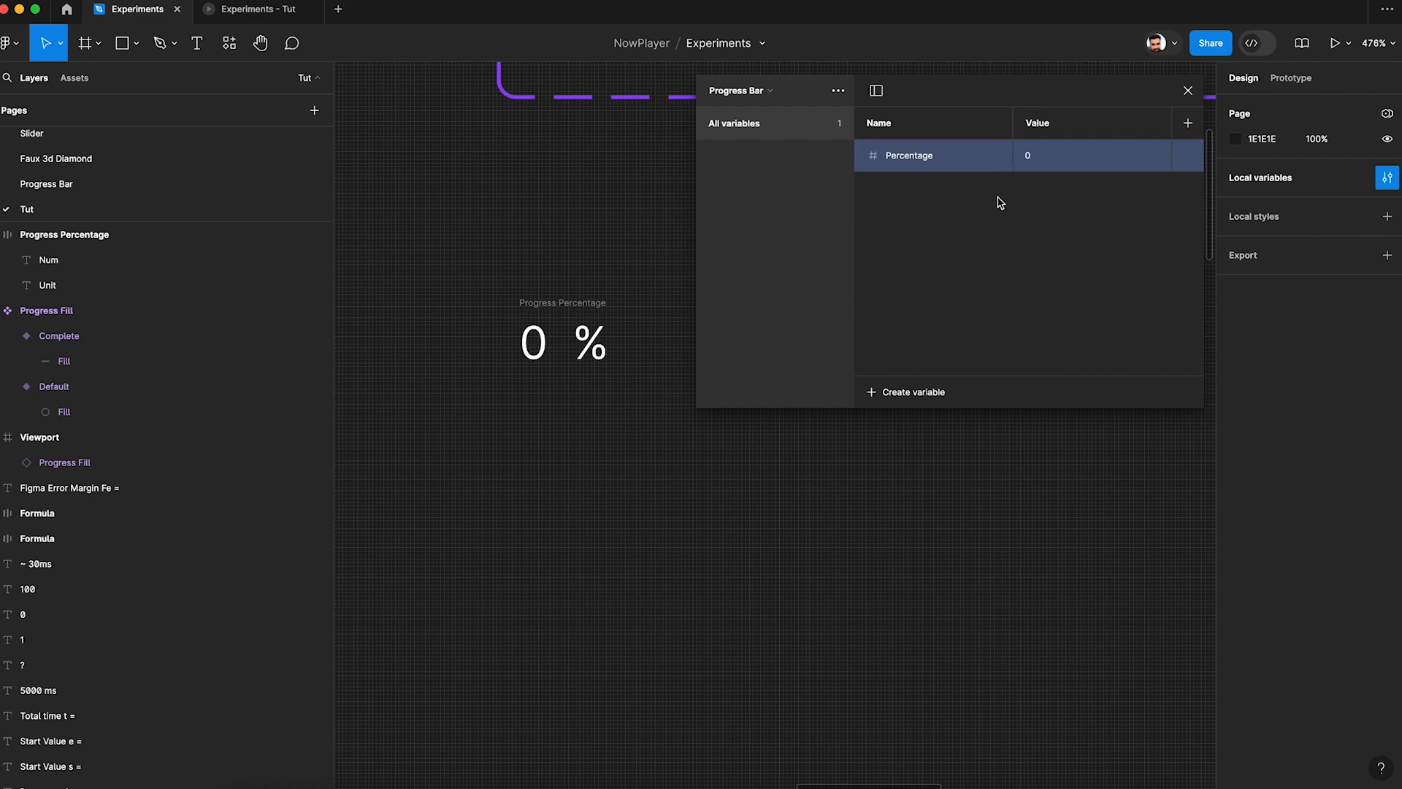
{"action": "left_click", "coordinate": [1190, 93]}
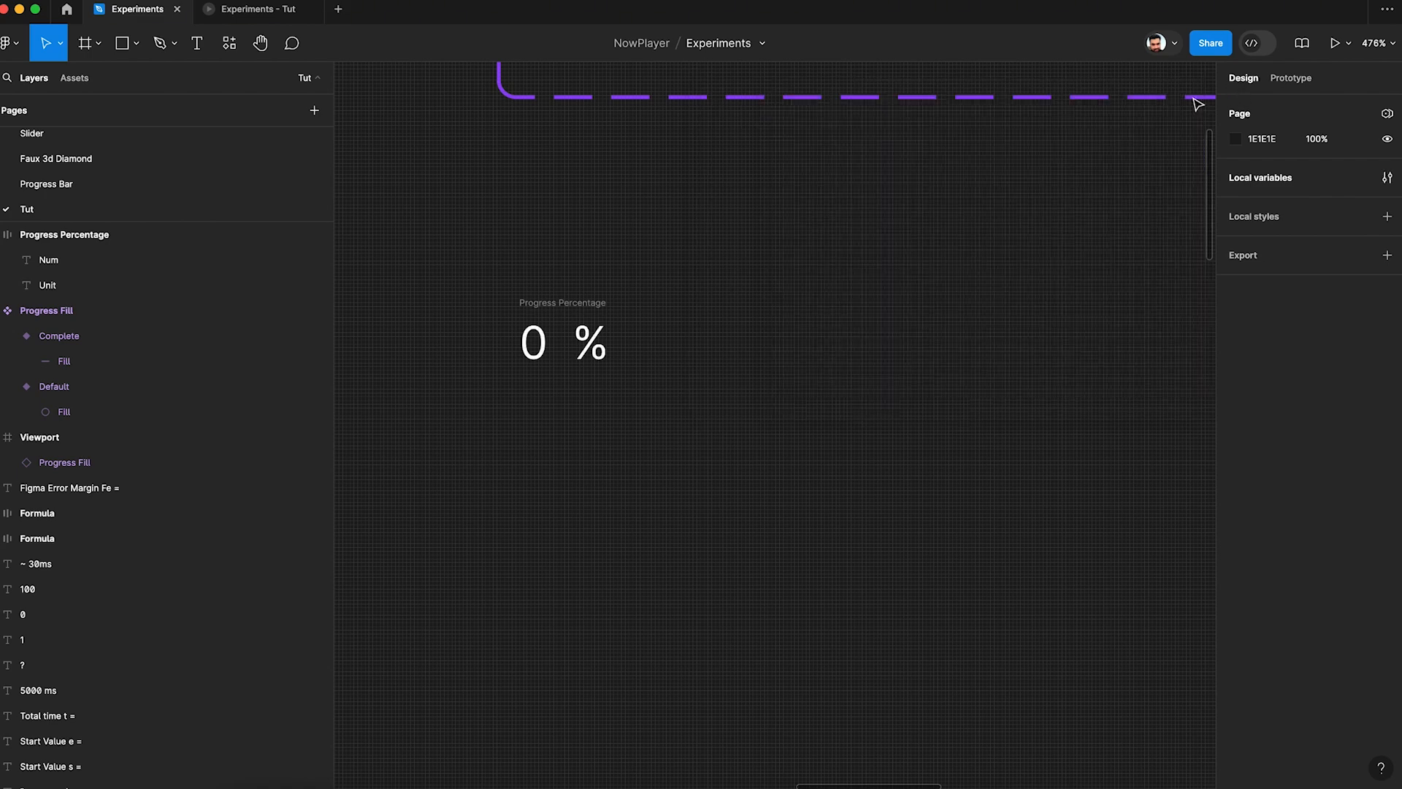
Bind the Num text layer's content to the Percentage variable
{"action": "left_click", "coordinate": [543, 361]}
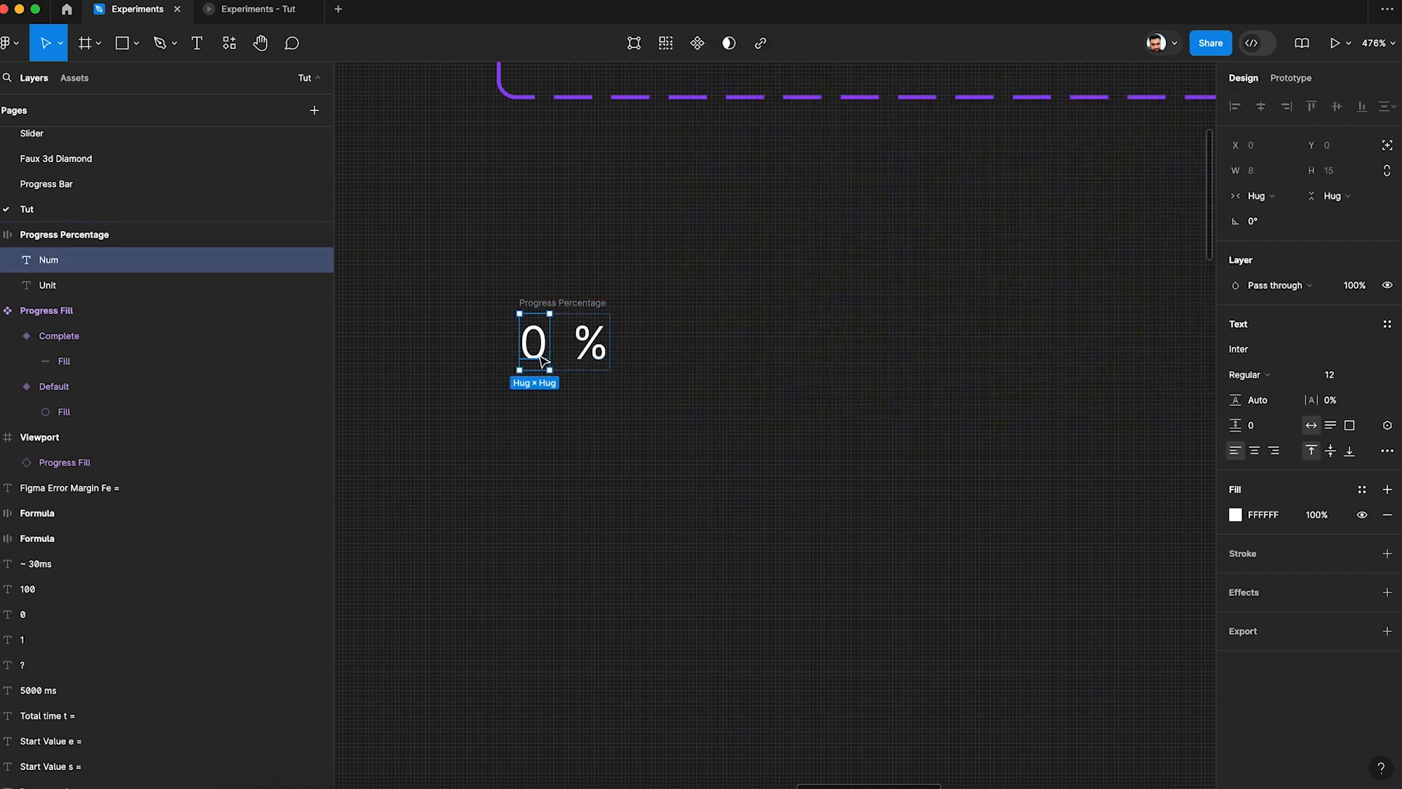
{"action": "left_click", "coordinate": [1387, 426]}
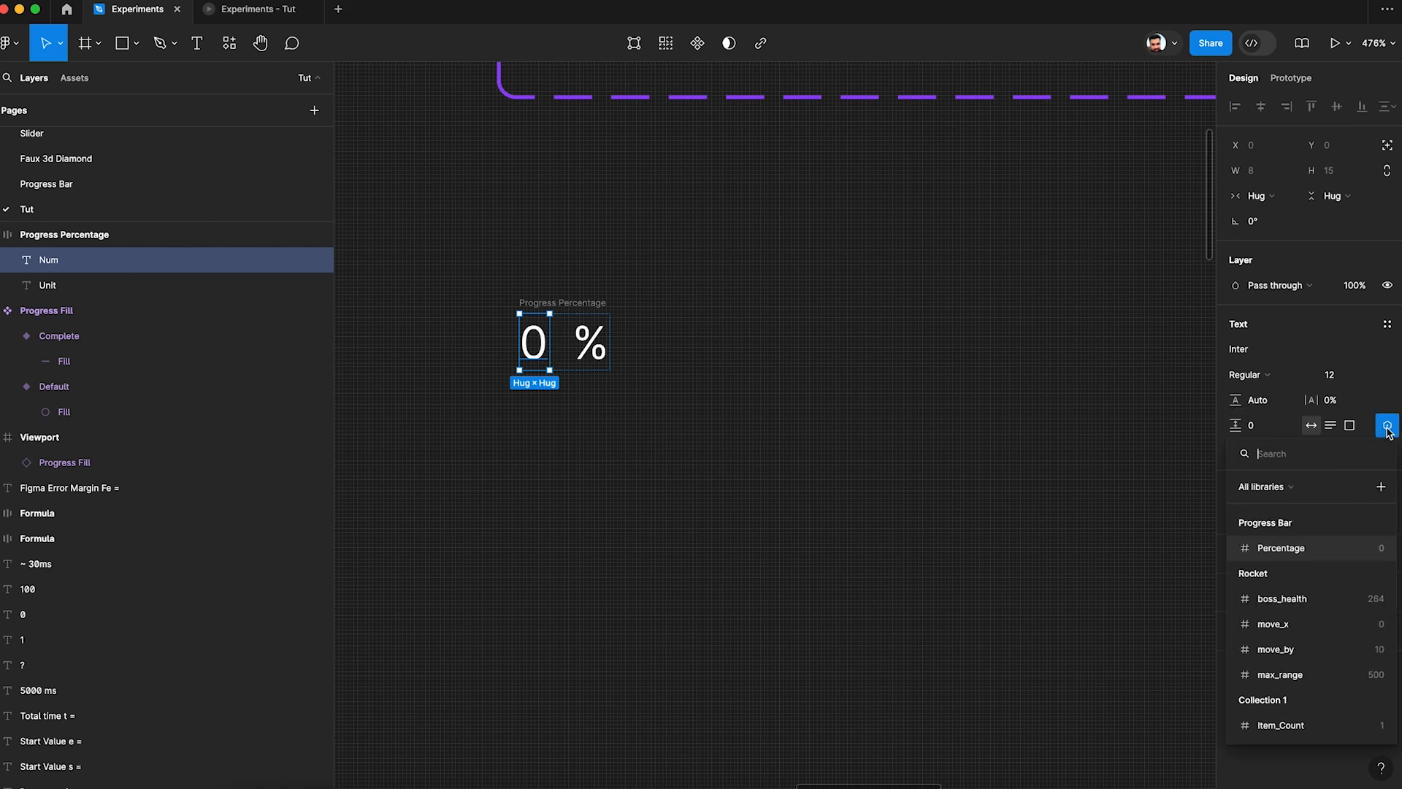
{"action": "left_click", "coordinate": [1296, 559]}
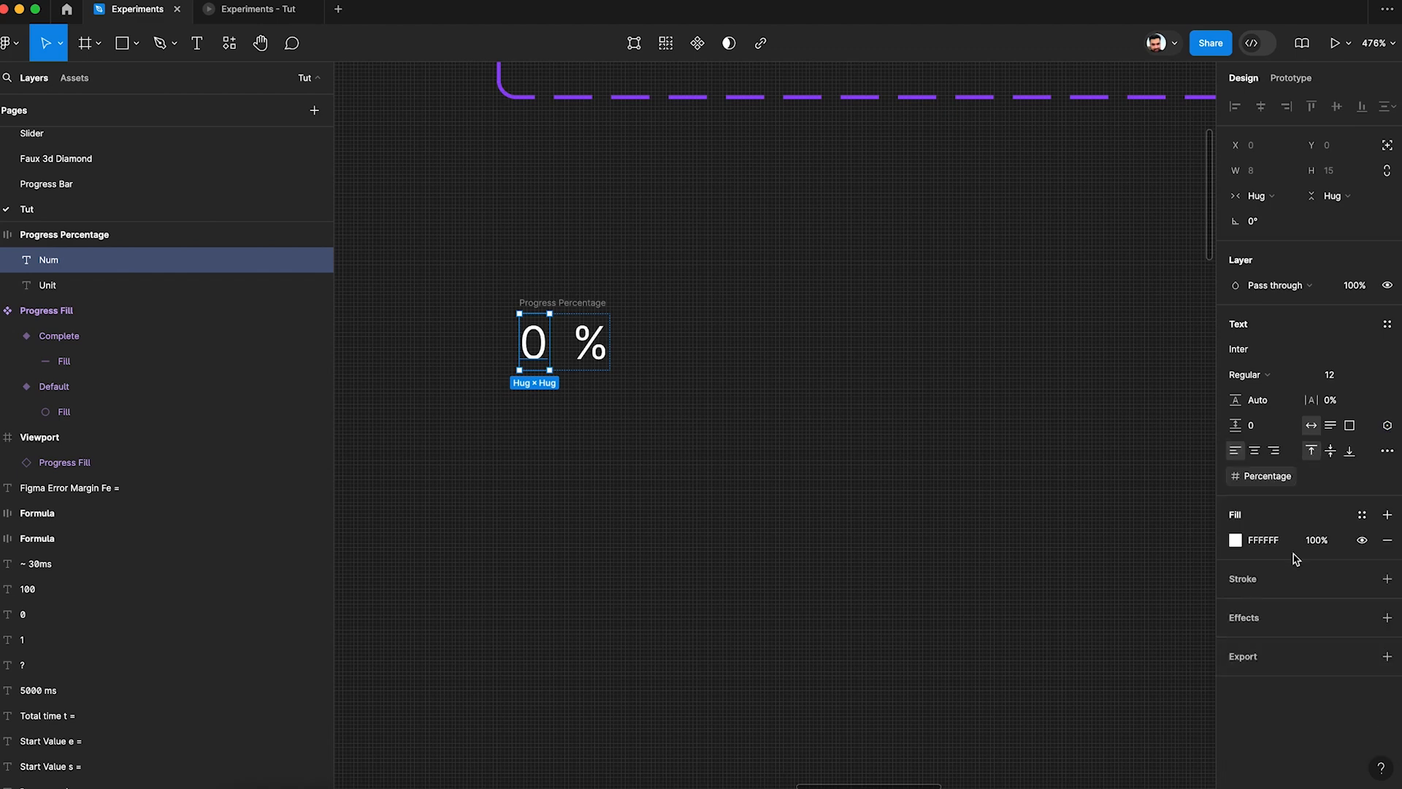
{"action": "left_click", "coordinate": [936, 413]}
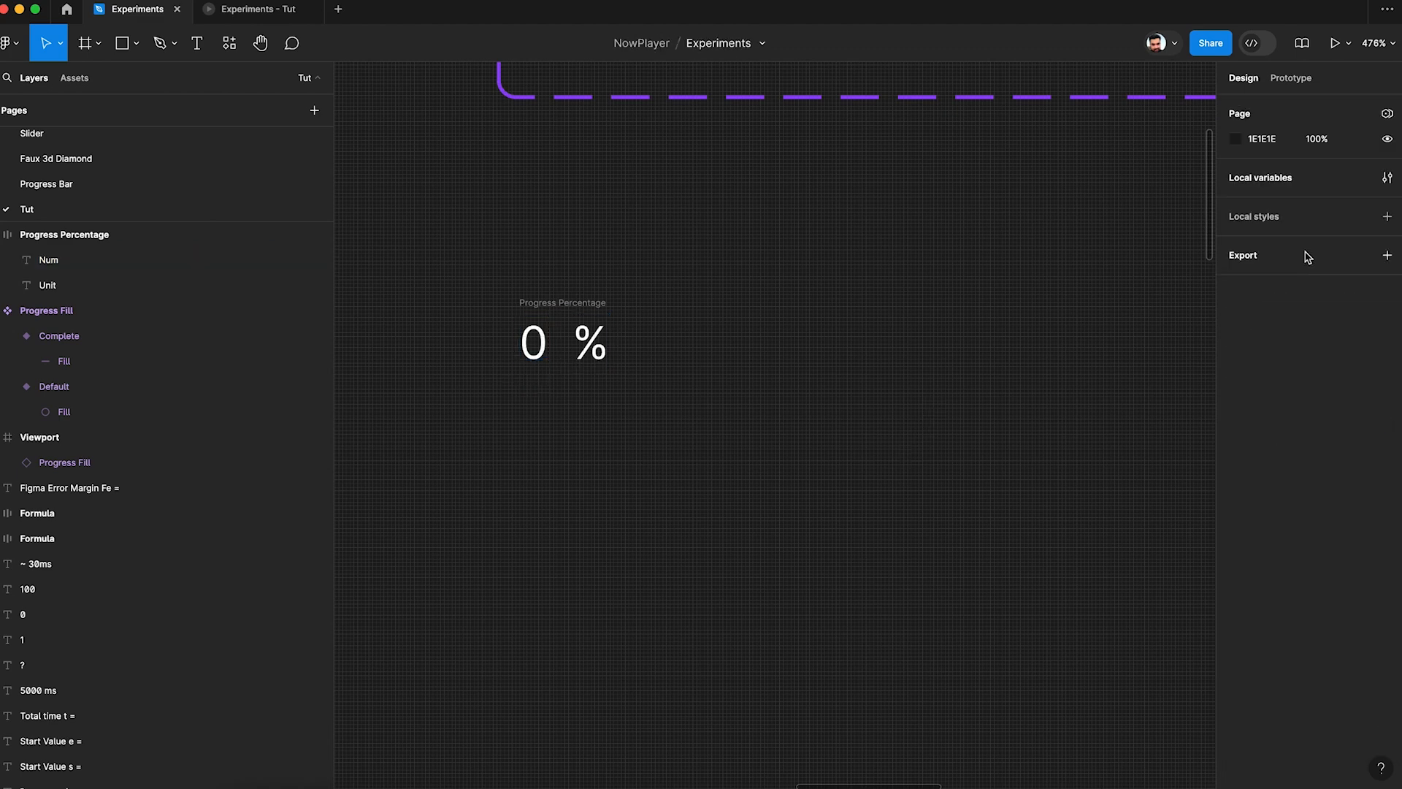
Test the text binding by setting the Percentage variable to 34, and undo the change
{"action": "left_click", "coordinate": [1387, 178]}
{"action": "left_click", "coordinate": [1044, 161]}
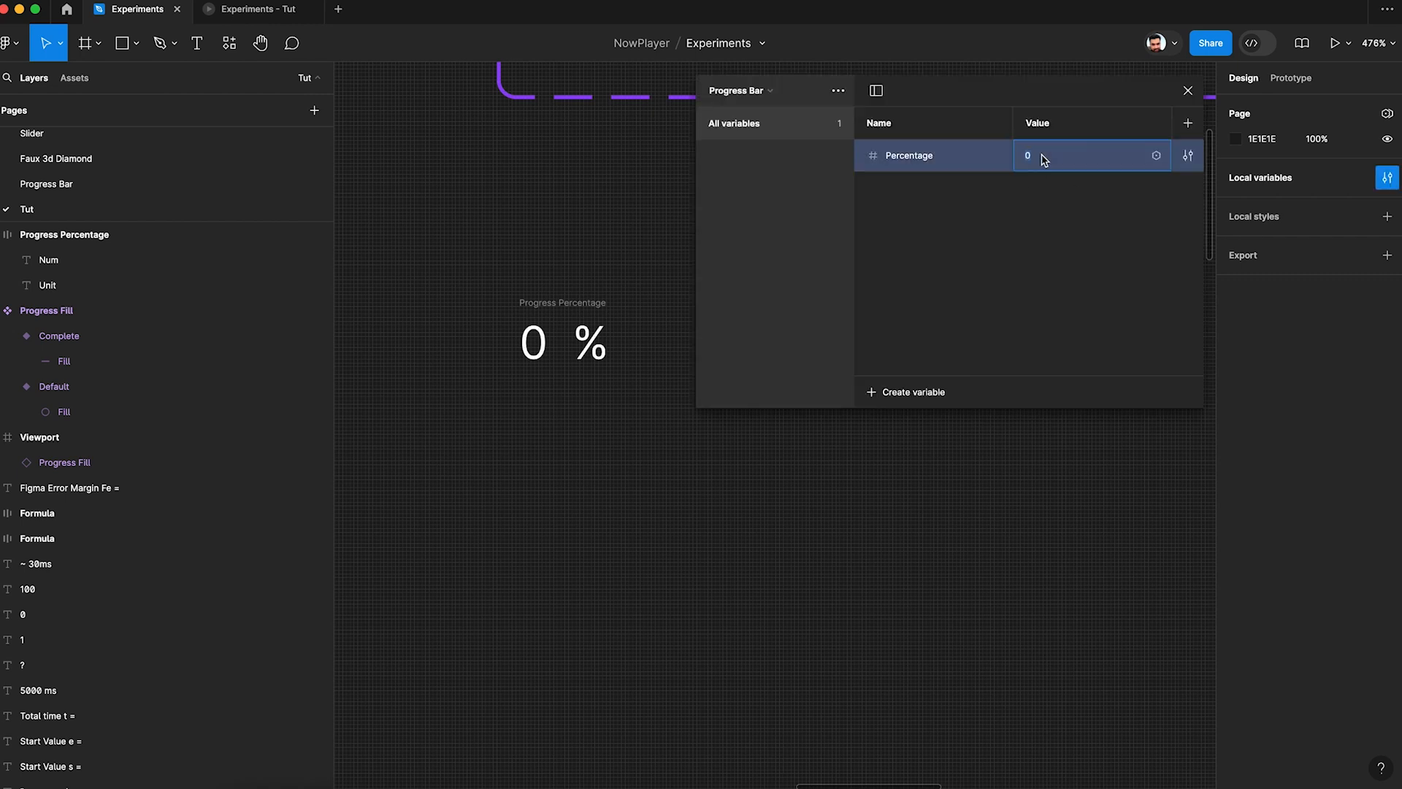
{"action": "key", "text": "Return"}
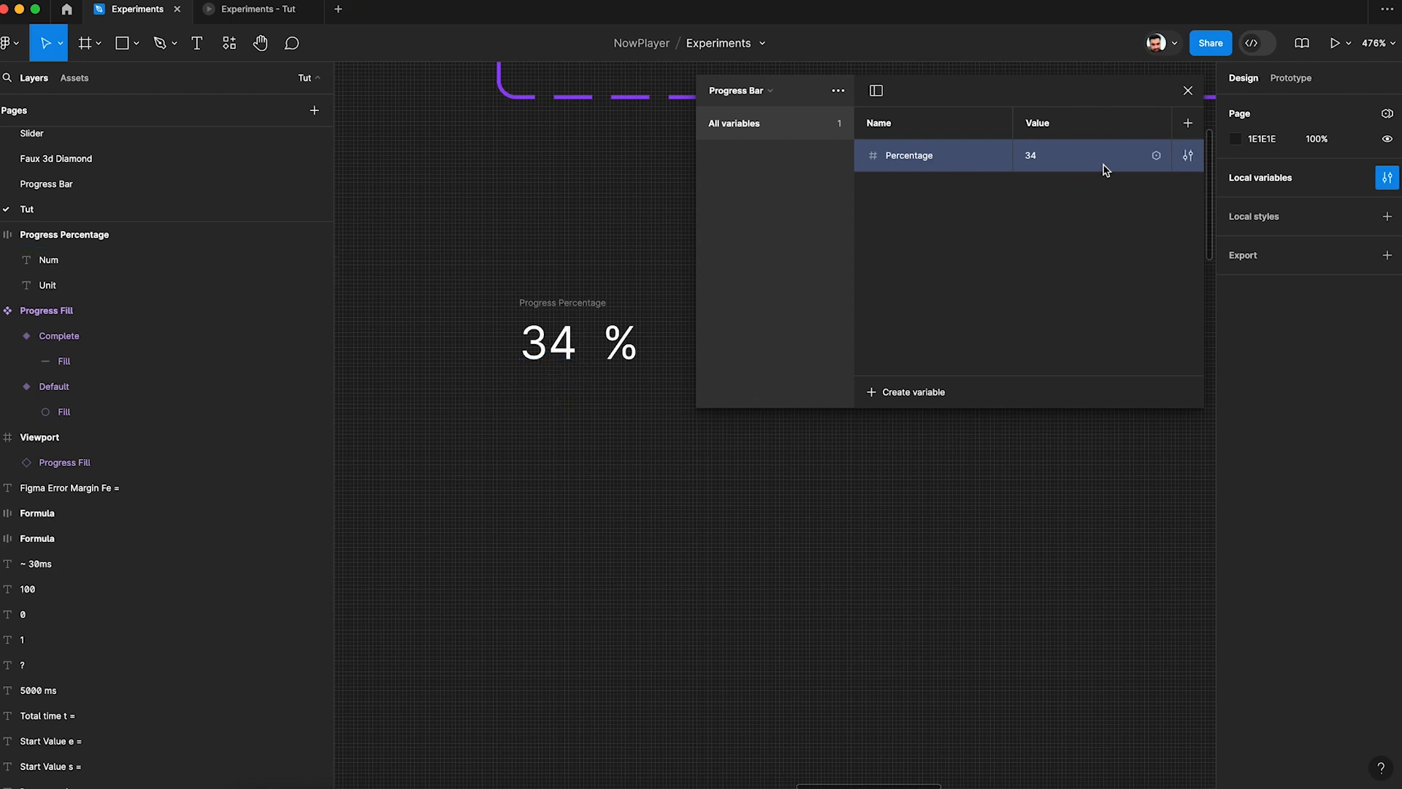
{"action": "key", "text": "super+z"}
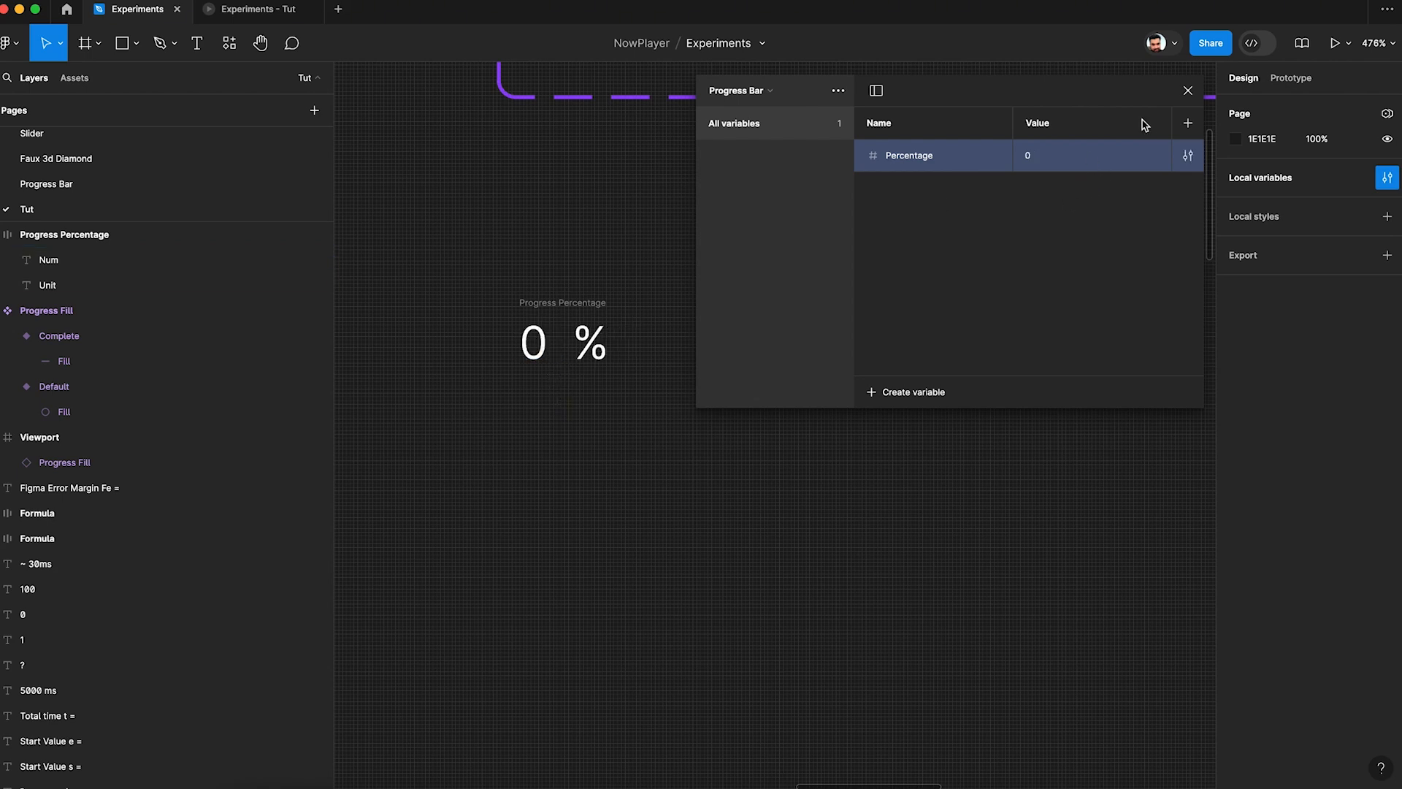
{"action": "left_click", "coordinate": [1189, 92]}
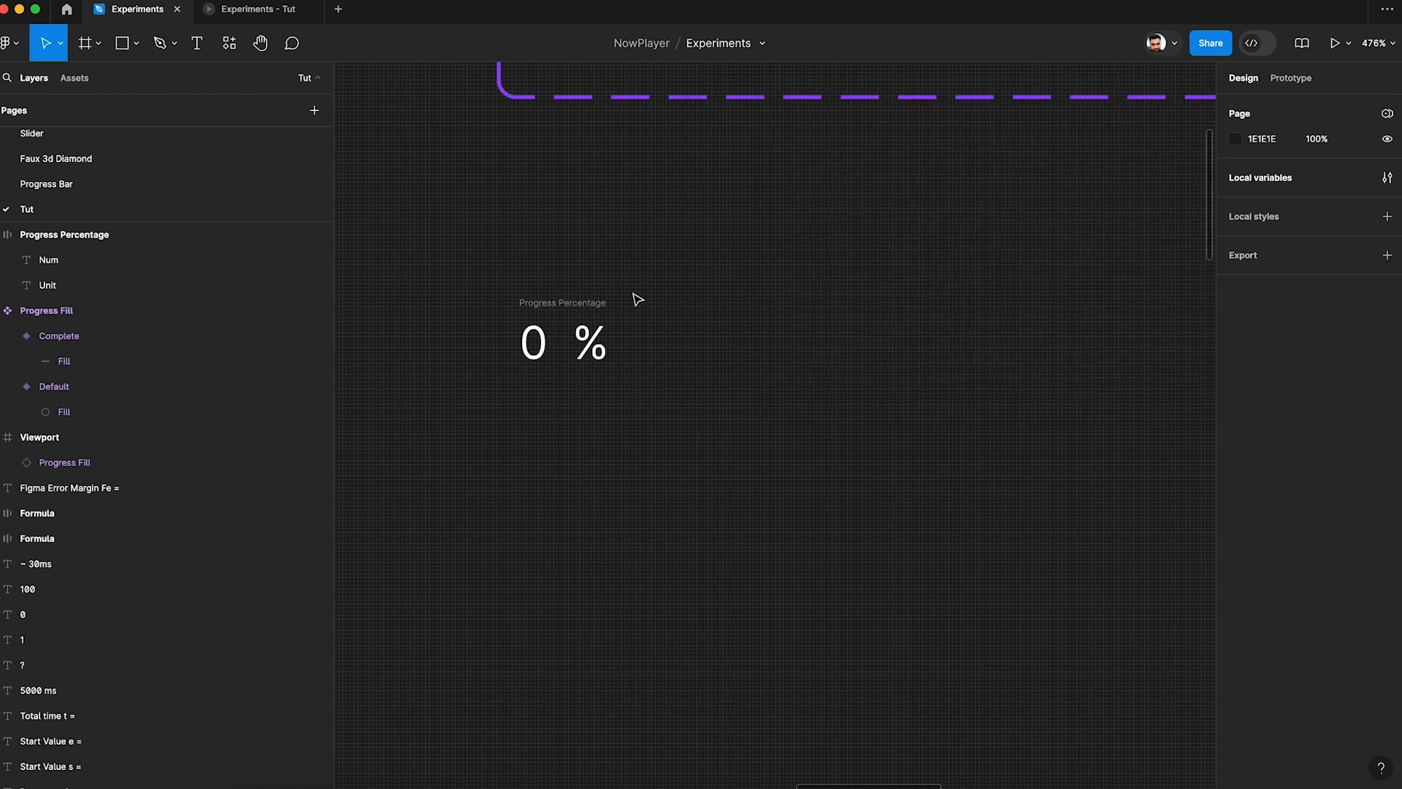
Turn the Progress Percentage frame into a component and add a second variant named Loop Back
{"action": "left_click", "coordinate": [579, 311]}
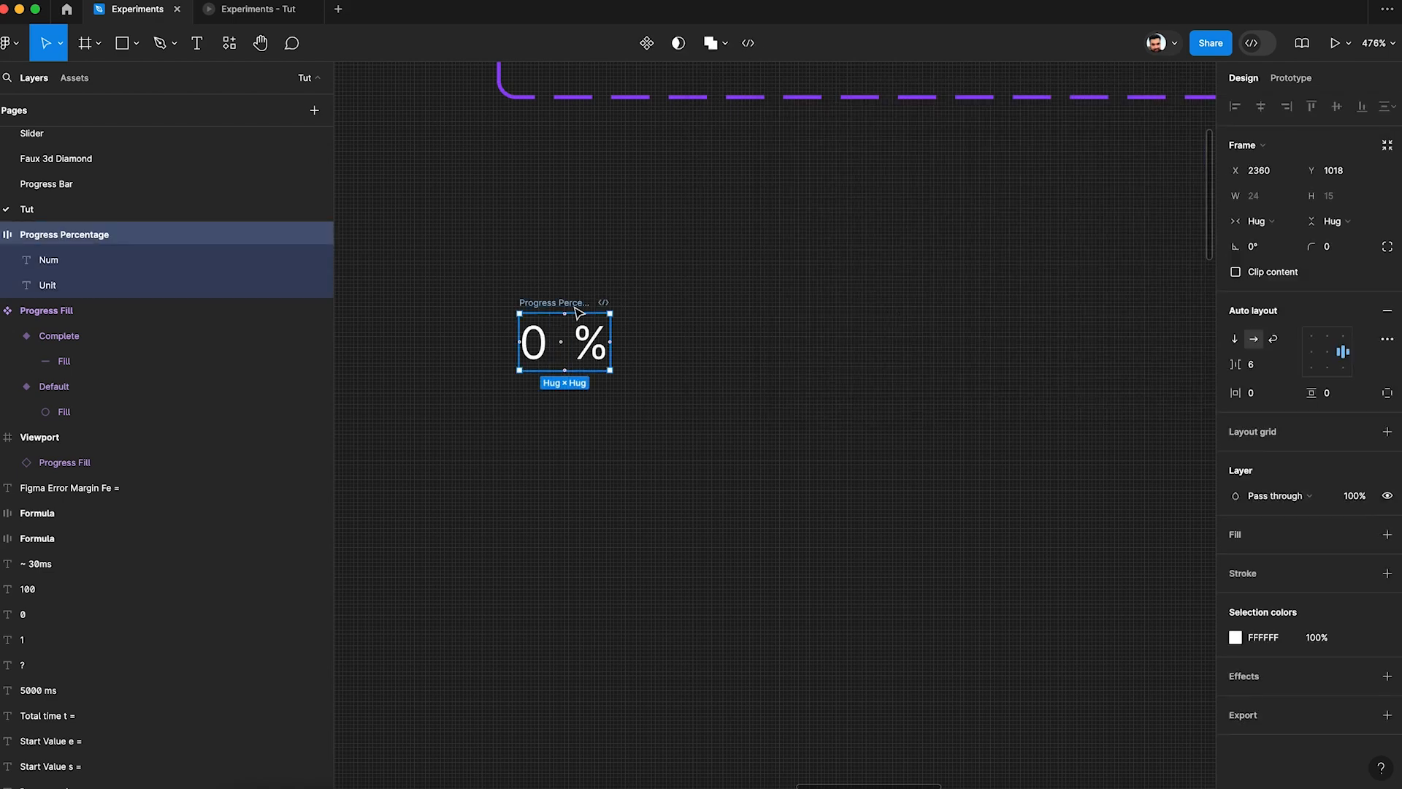
{"action": "left_click", "coordinate": [647, 45]}
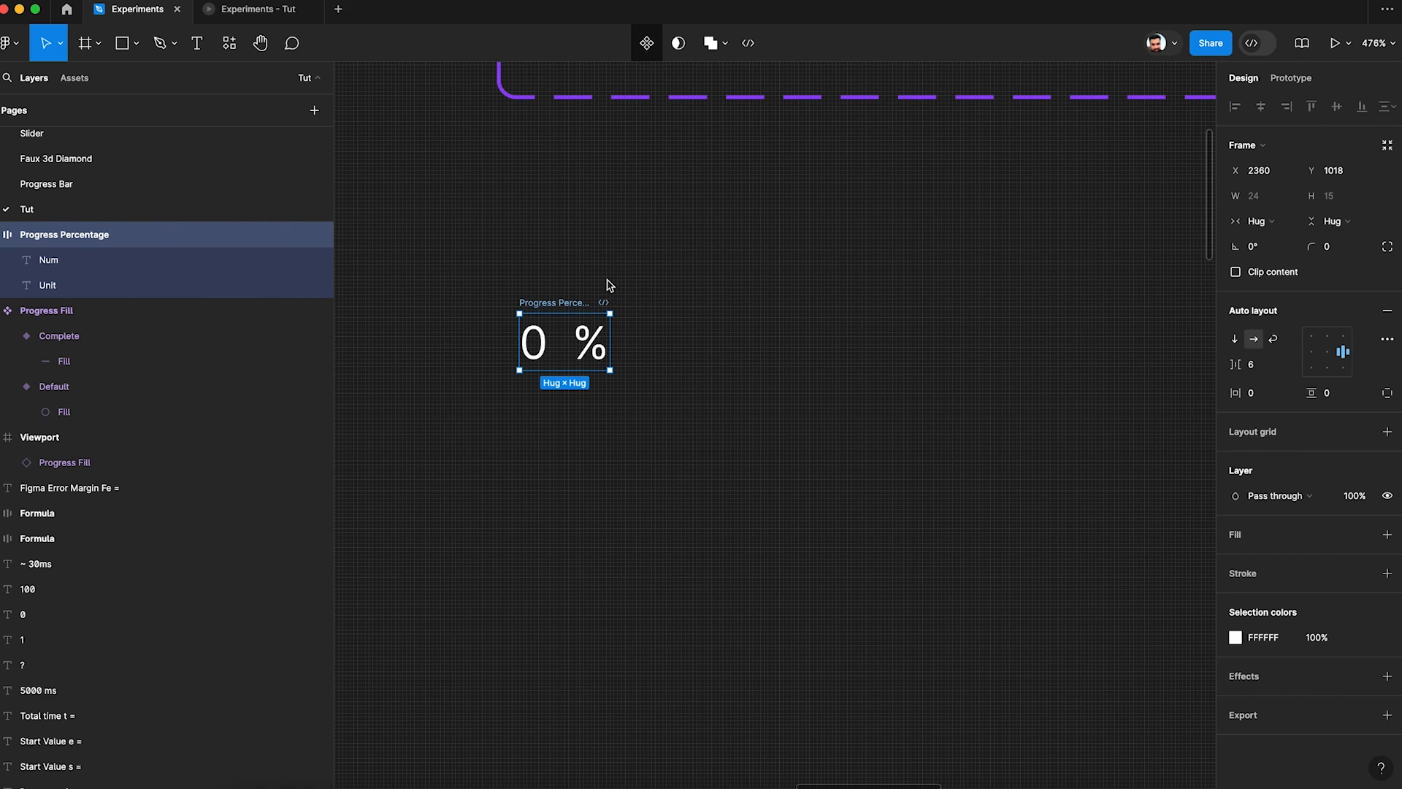
{"action": "left_click", "coordinate": [648, 46]}
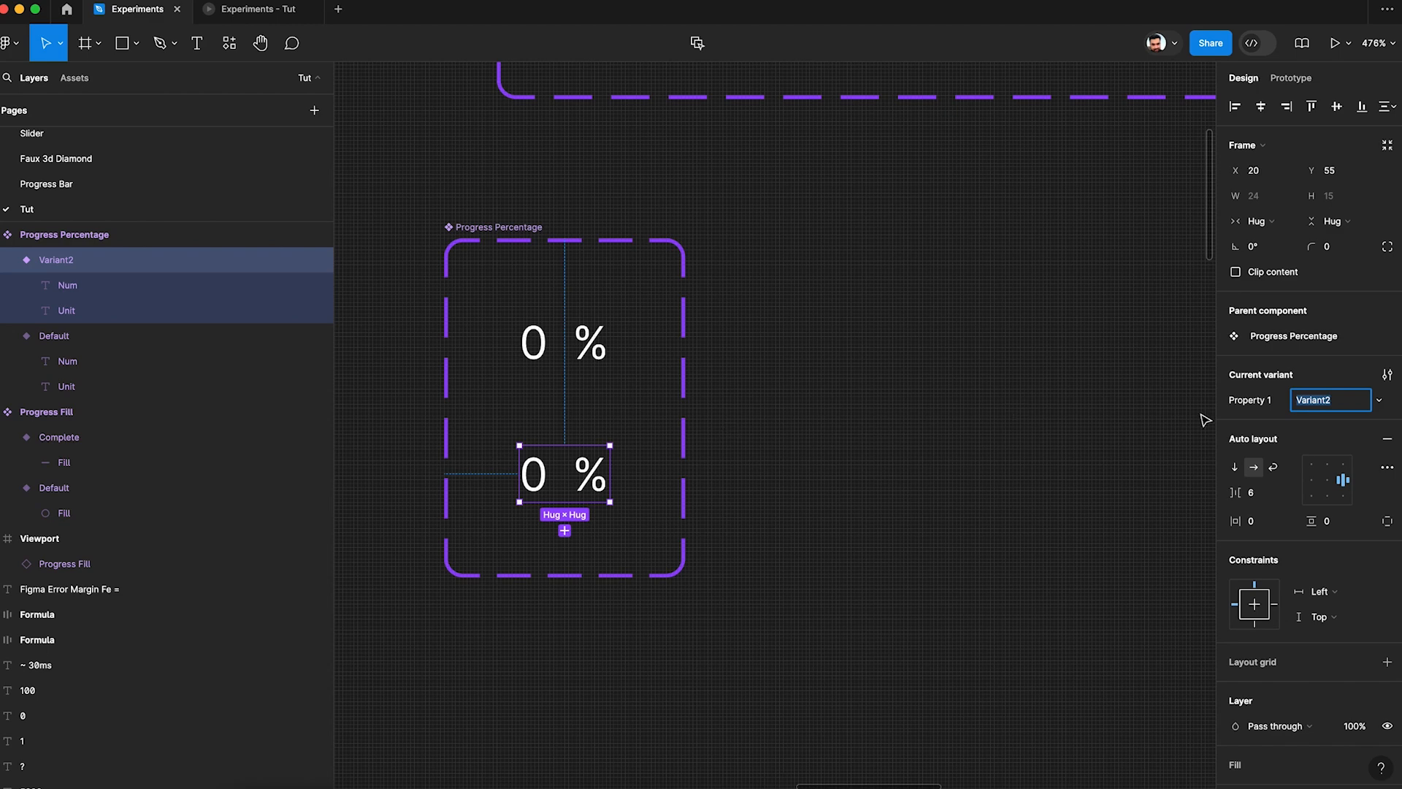
{"action": "type", "text": "Loop Back"}
{"action": "key", "text": "Return"}
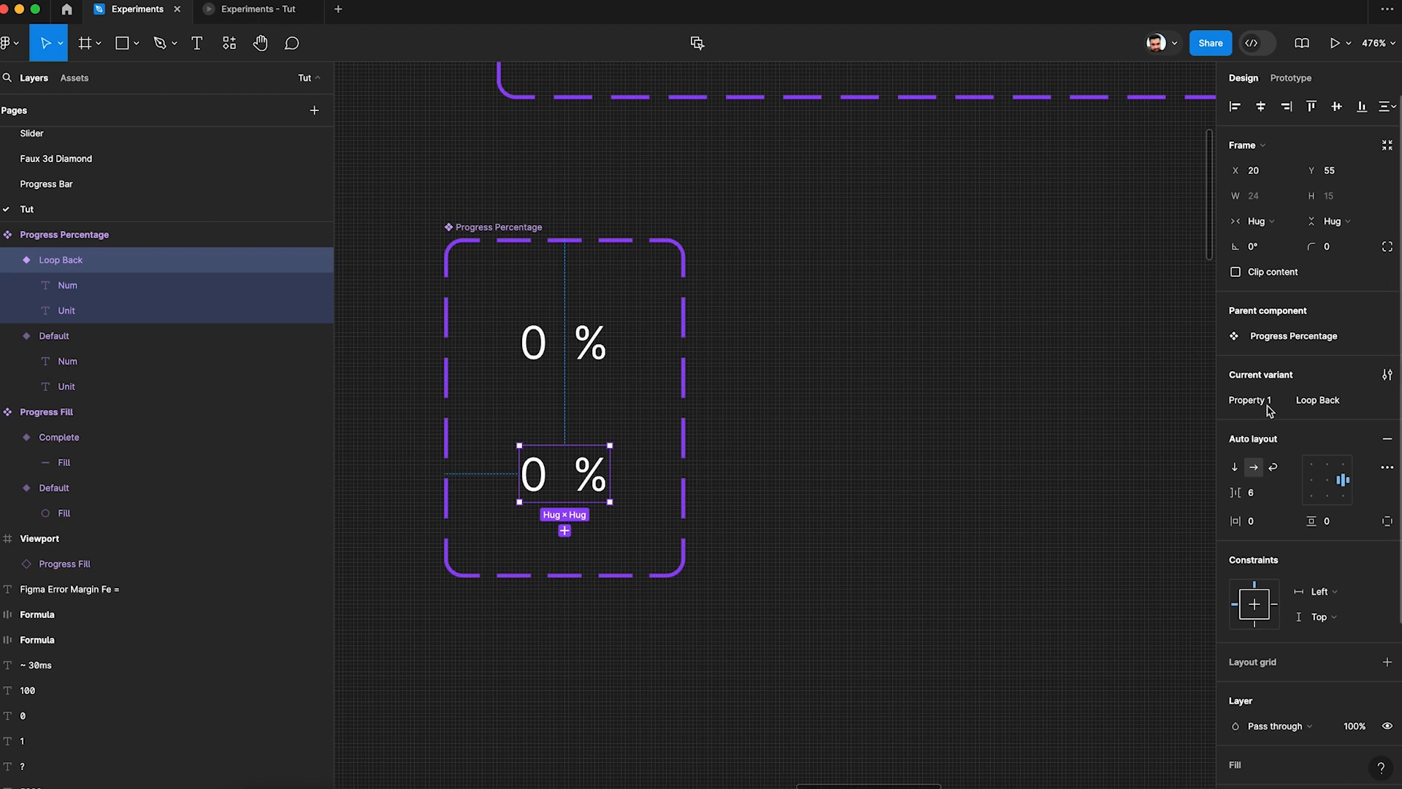
Rename the Progress Percentage component's variant property to State
{"action": "double_click", "coordinate": [1268, 403]}
{"action": "type", "text": "State"}
{"action": "key", "text": "Return"}
{"action": "left_click", "coordinate": [912, 389]}
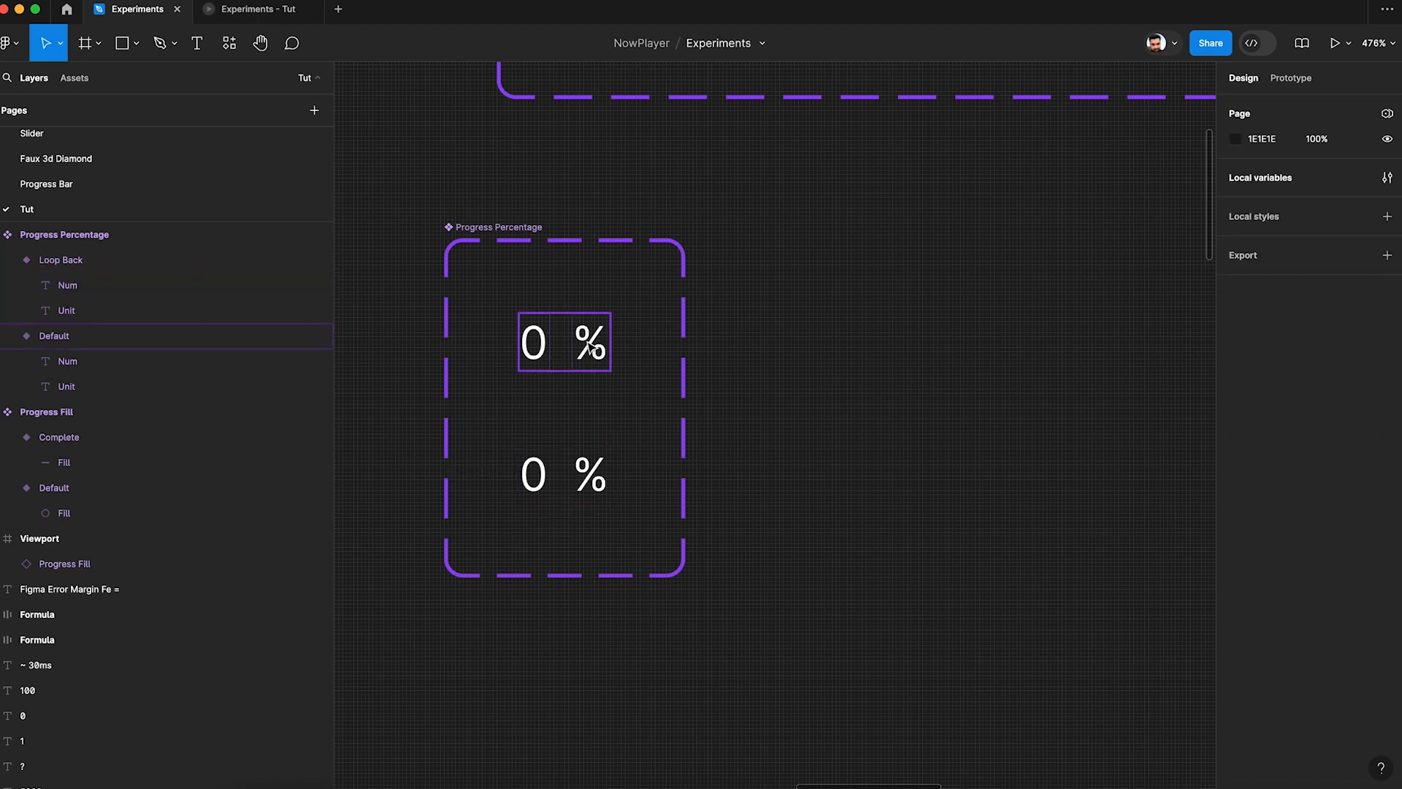
Add a prototype connection from the Default variant's Num layer to the Loop Back variant
{"action": "left_click", "coordinate": [590, 347]}
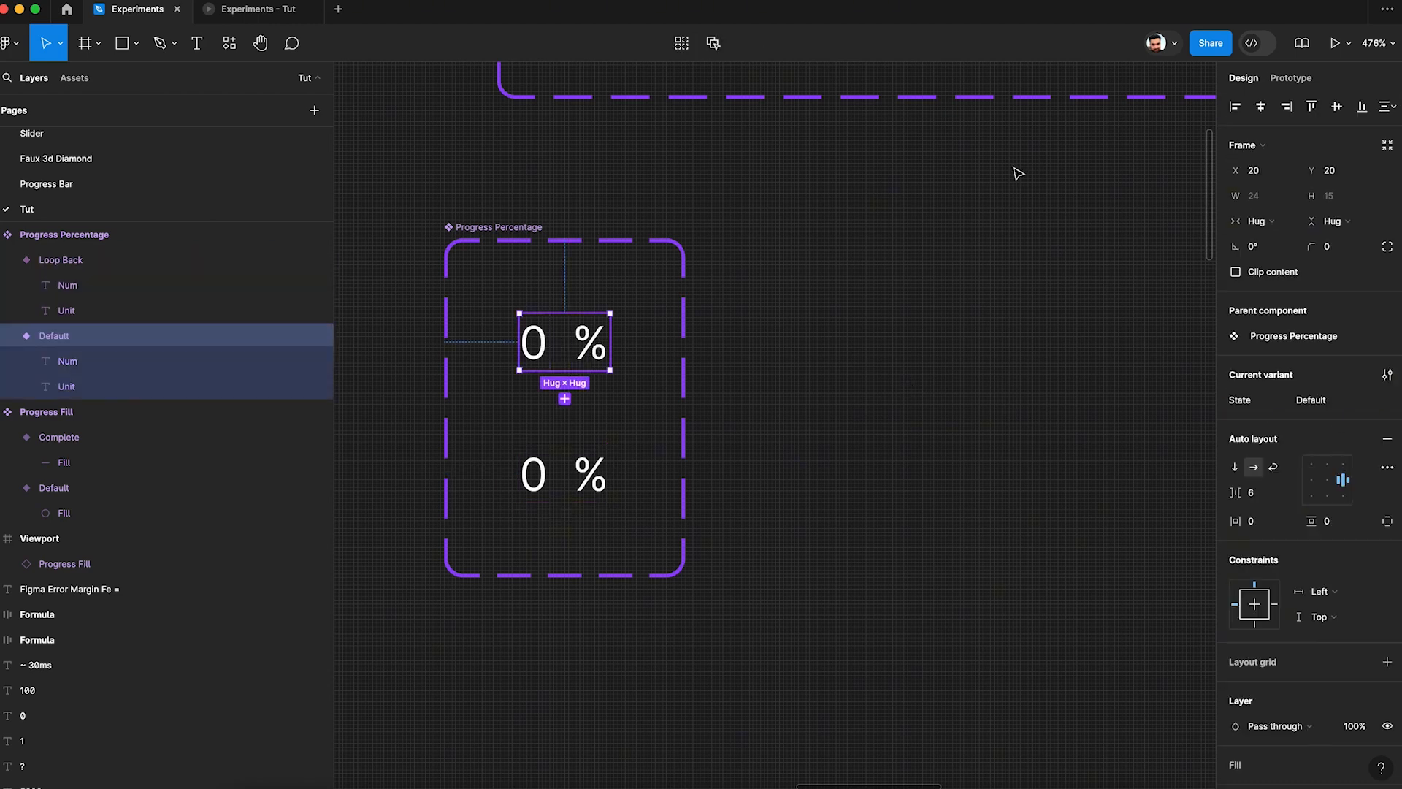
{"action": "left_click", "coordinate": [1292, 79]}
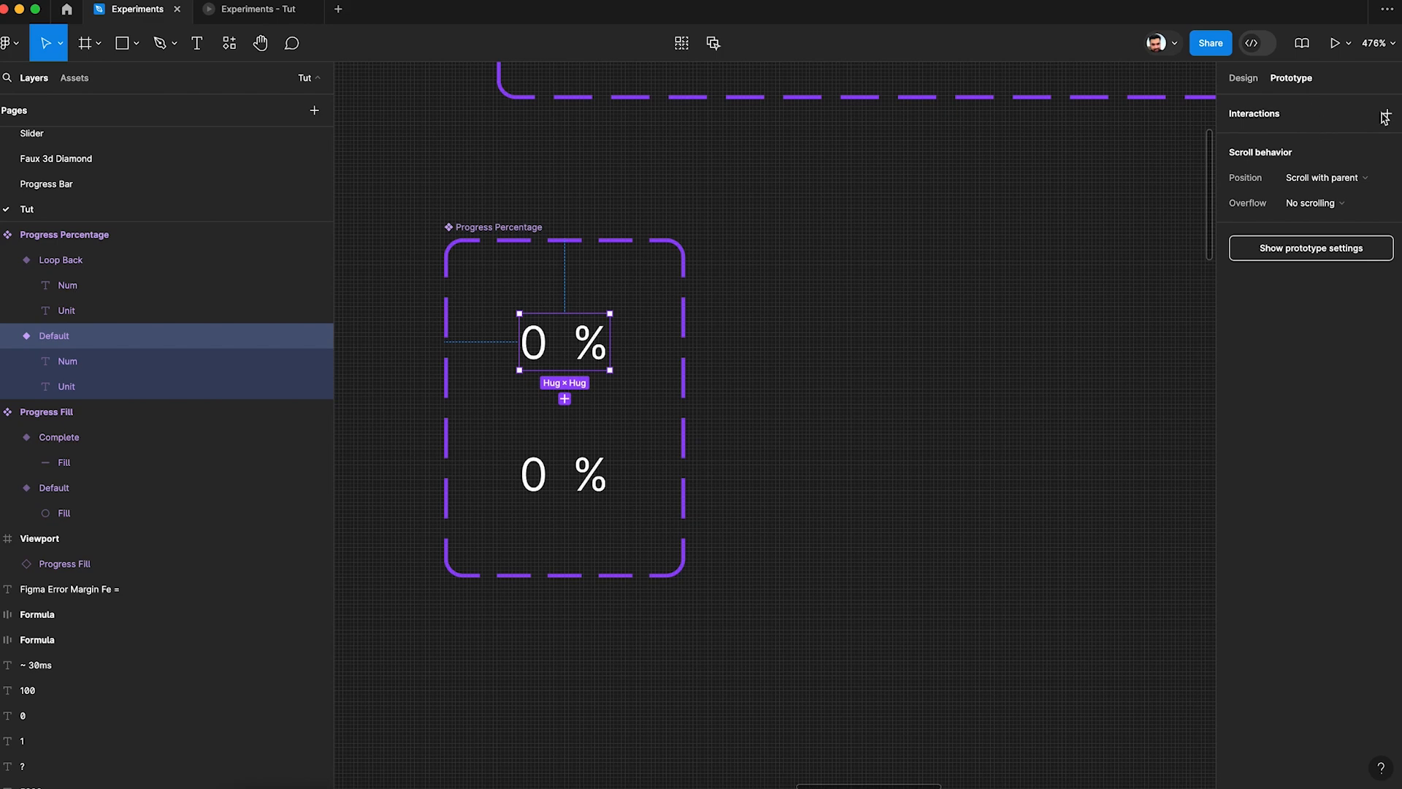
{"action": "left_click", "coordinate": [527, 349]}
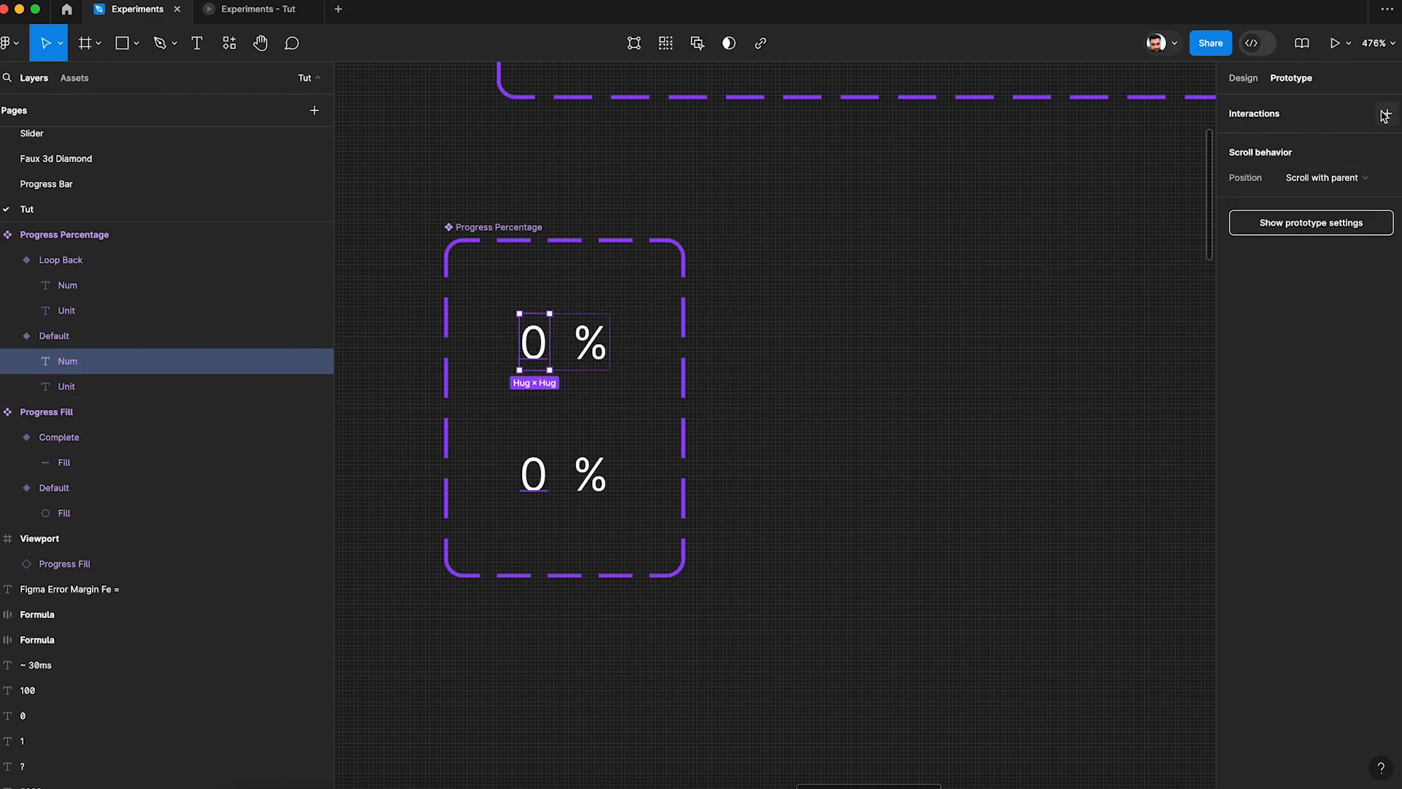
{"action": "mouse_move", "coordinate": [538, 382]}
{"action": "left_click_drag", "start_coordinate": [535, 371], "coordinate": [570, 469]}
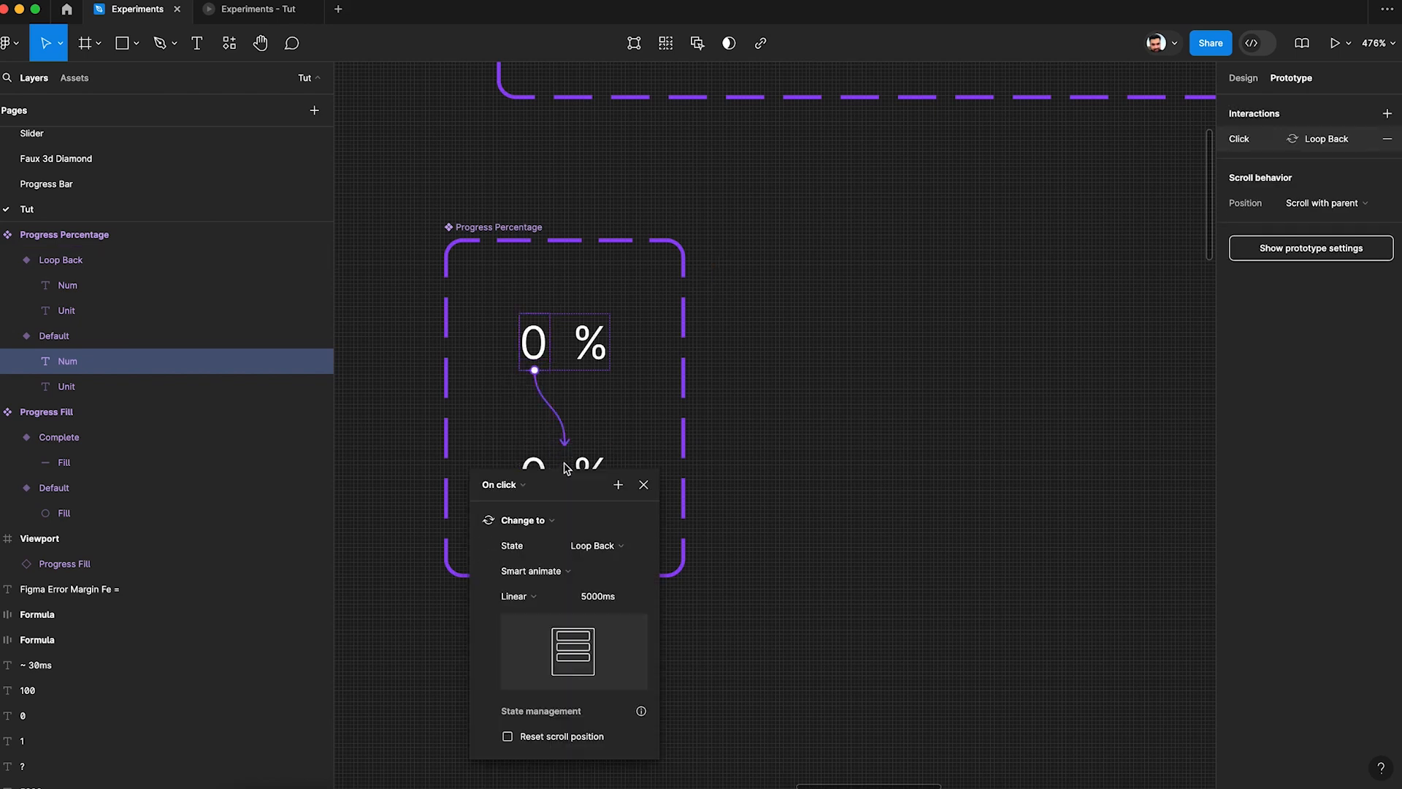
{"action": "scroll", "coordinate": [779, 440], "scroll_direction": "down", "scroll_amount": 4}
{"action": "scroll", "coordinate": [778, 440], "scroll_direction": "left", "scroll_amount": 2}
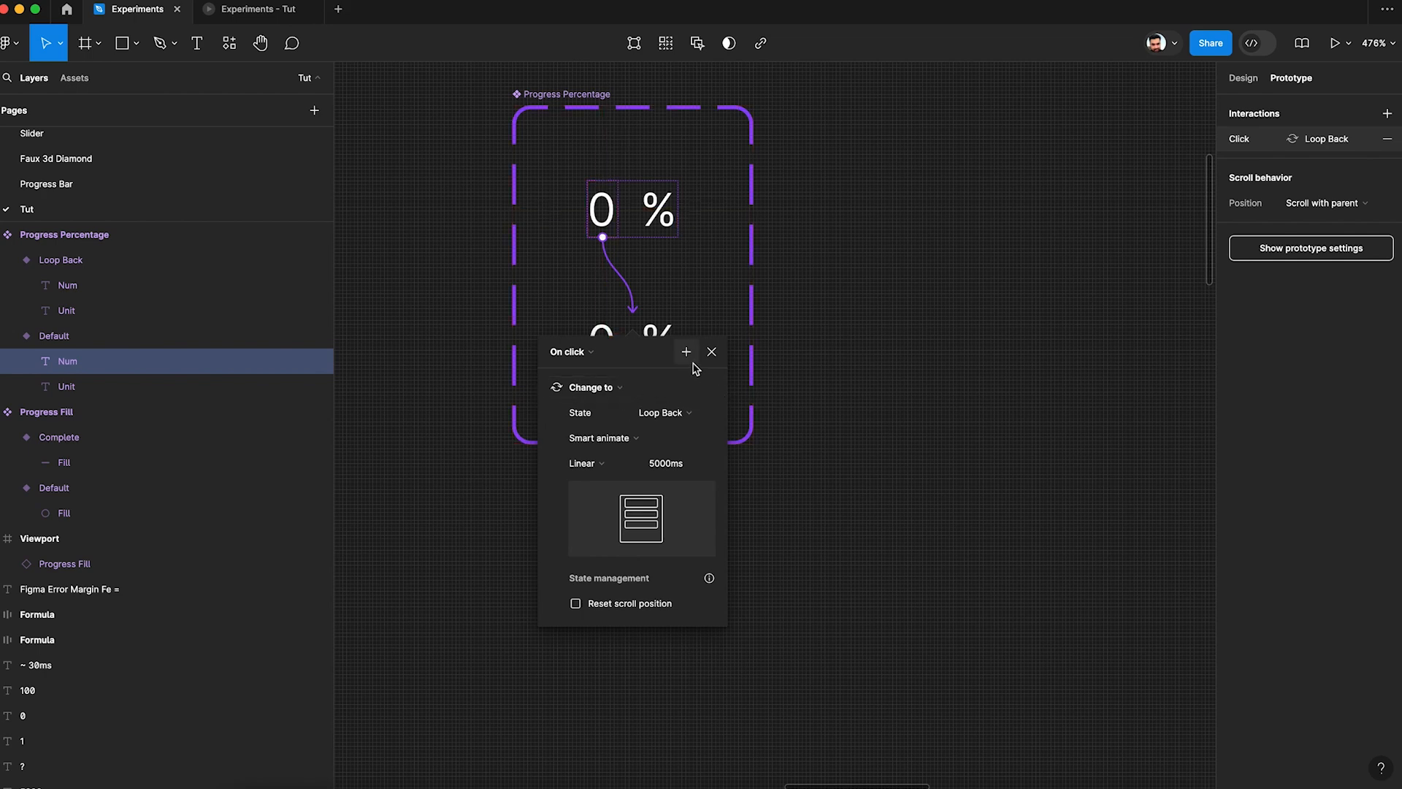
Replace the Num layer's Change to action with a Conditional that checks whether Percentage < 100
{"action": "left_click", "coordinate": [693, 362]}
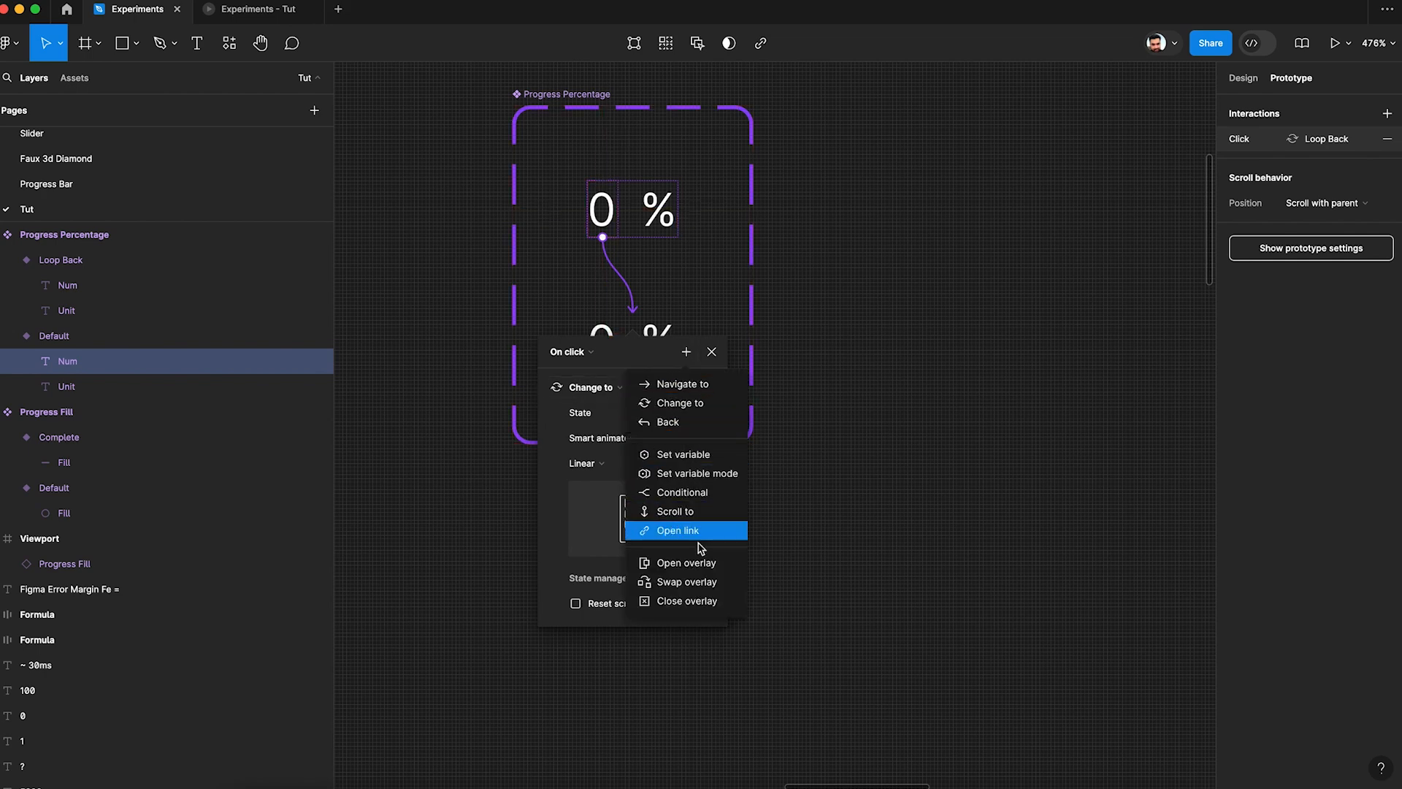
{"action": "left_click", "coordinate": [706, 502]}
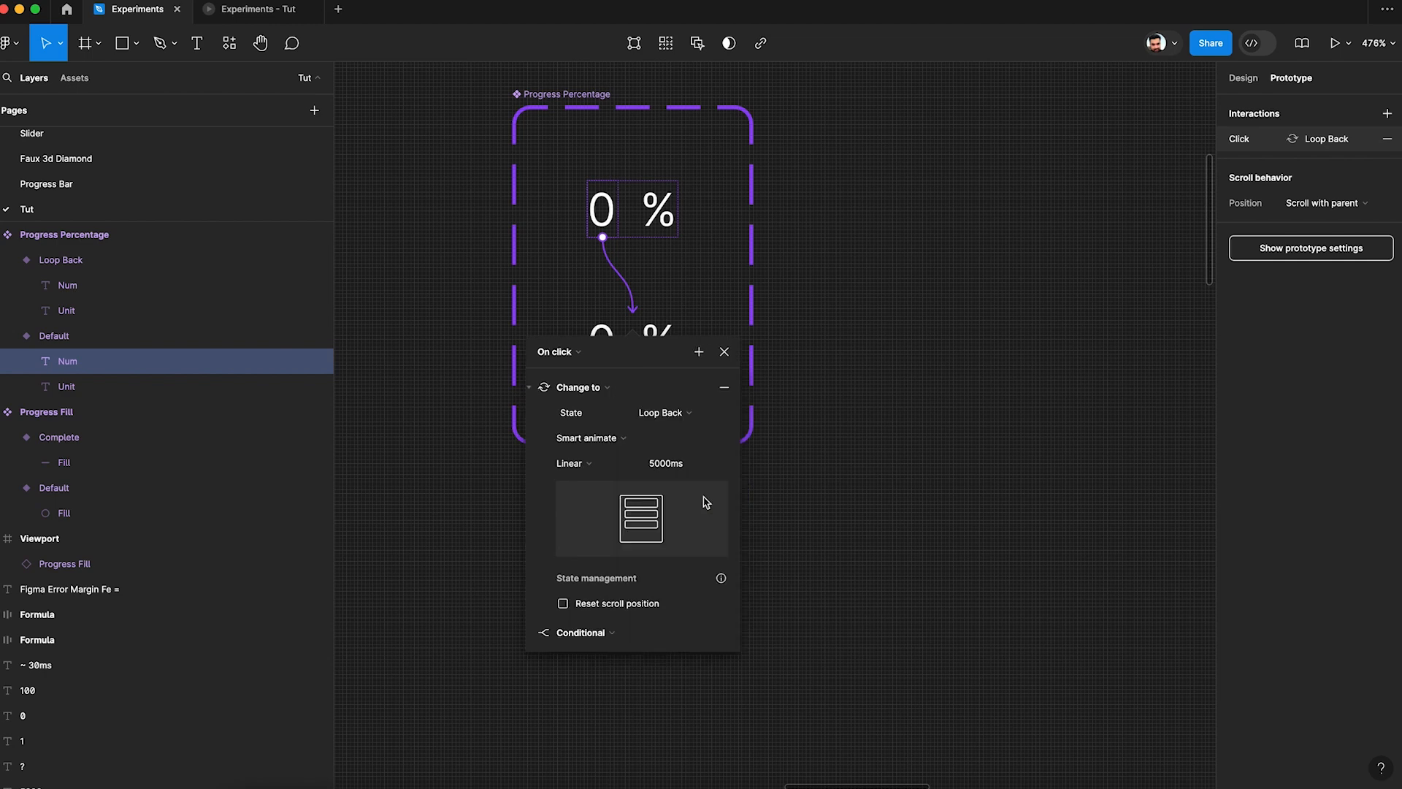
{"action": "left_click", "coordinate": [724, 394]}
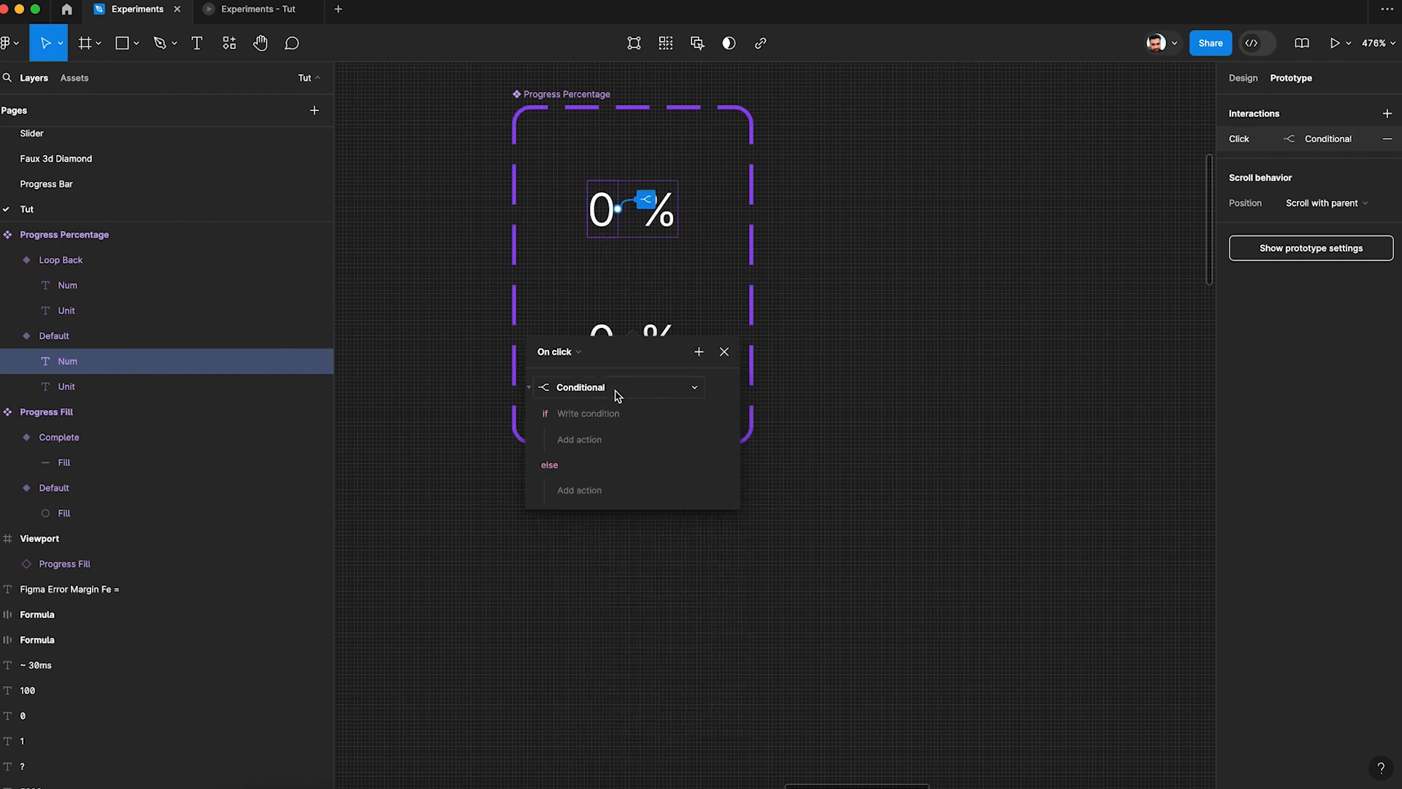
{"action": "left_click", "coordinate": [593, 414]}
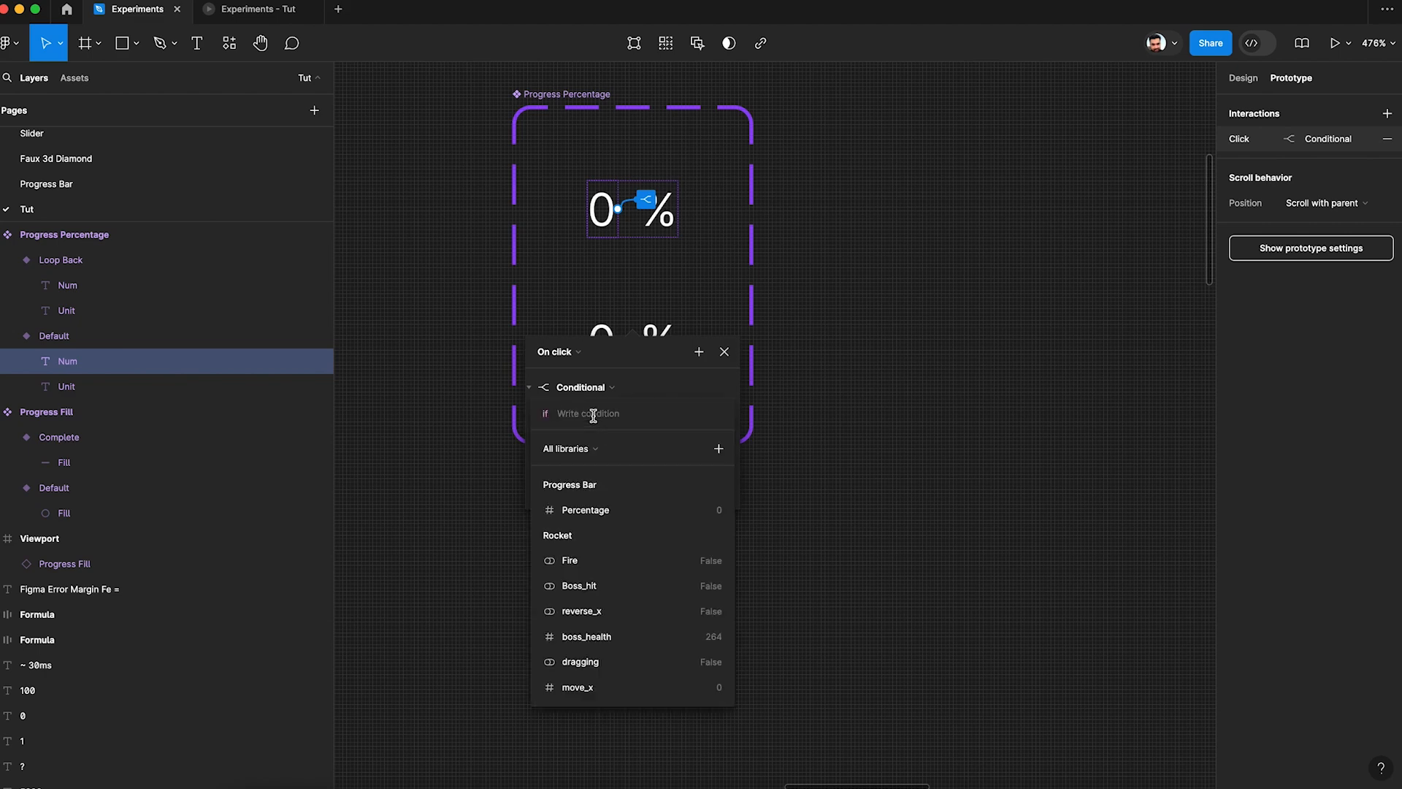
{"action": "left_click", "coordinate": [592, 511]}
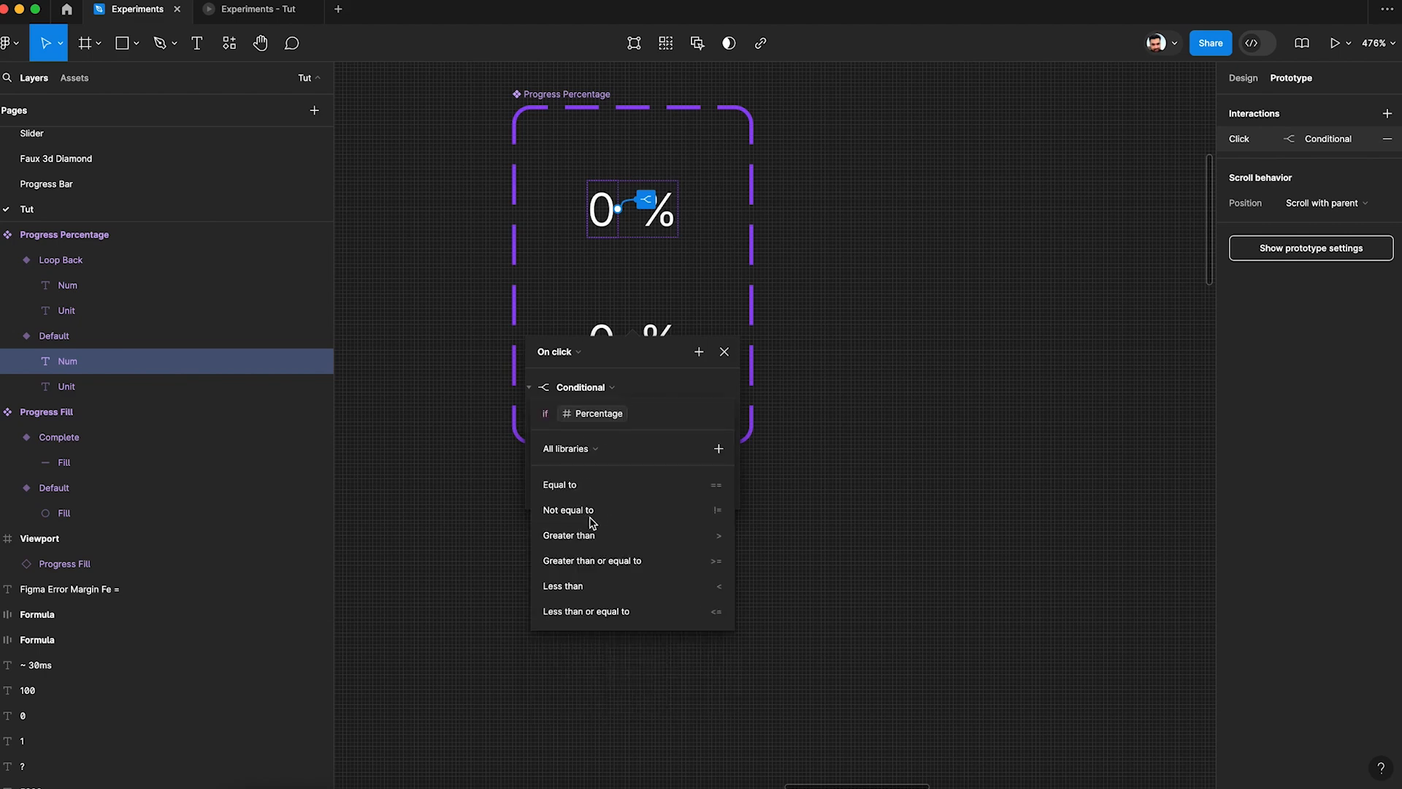
{"action": "type", "text": "<10"}
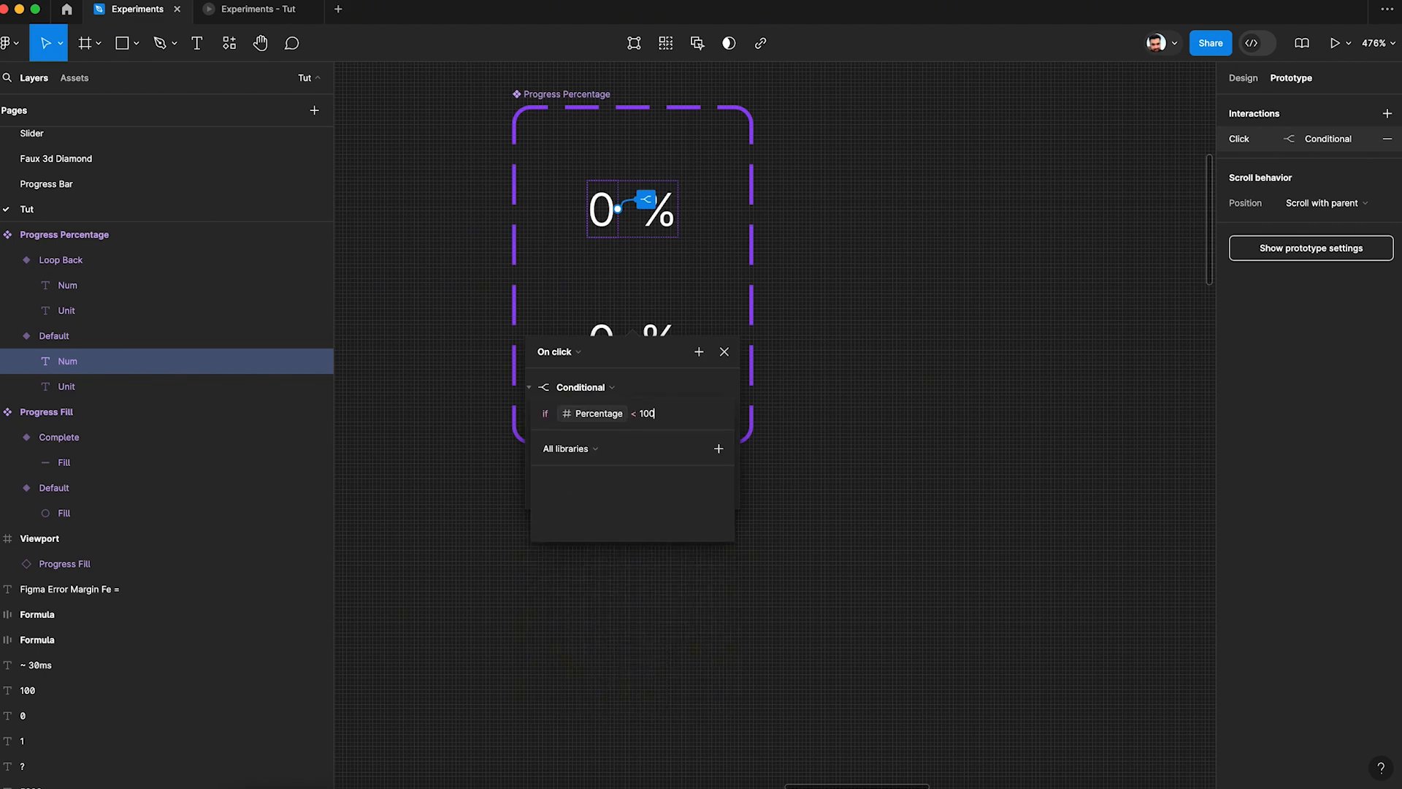
{"action": "key", "text": "Return"}
Under the if branch, add a Set variable action that sets Percentage to Percentage + 1
{"action": "left_click", "coordinate": [592, 440]}
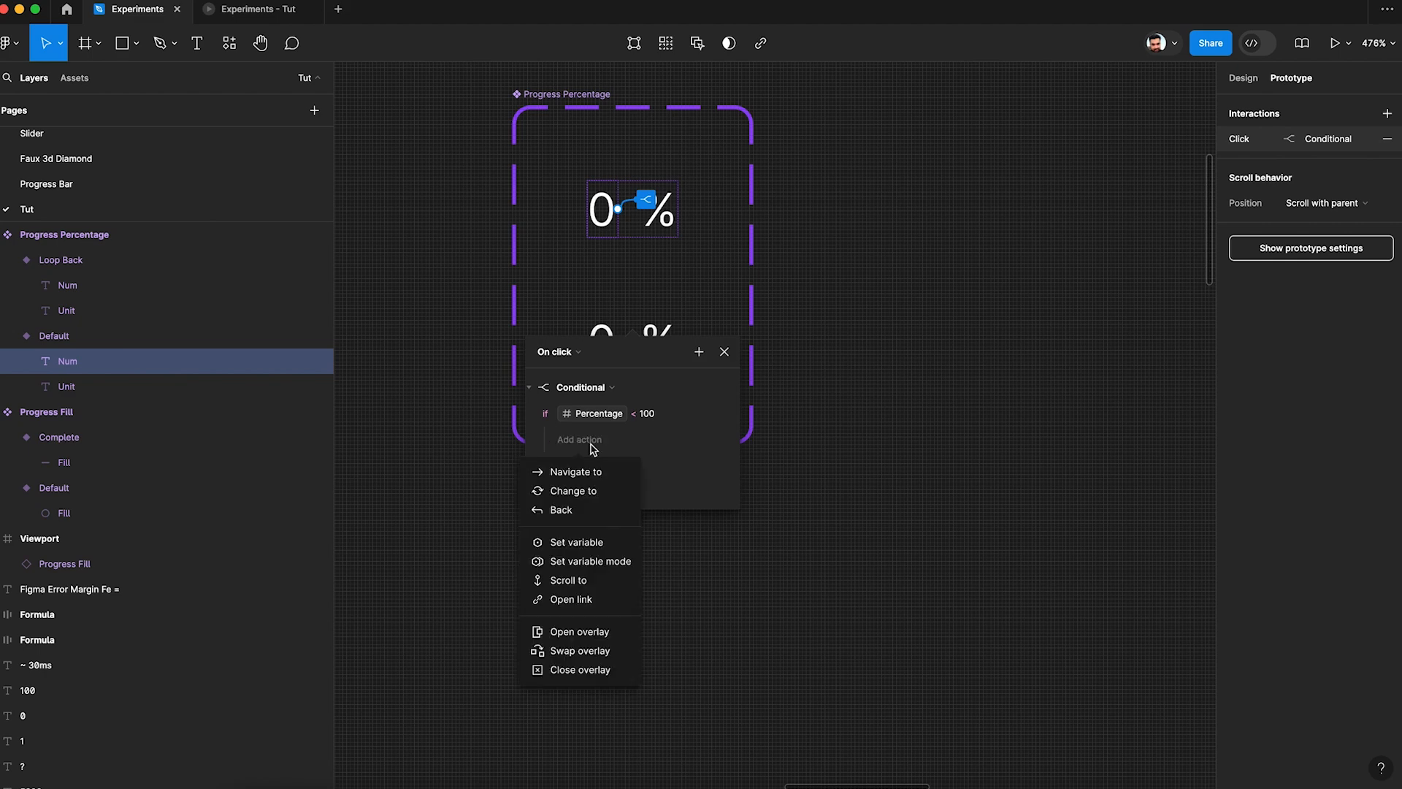
{"action": "left_click", "coordinate": [577, 544]}
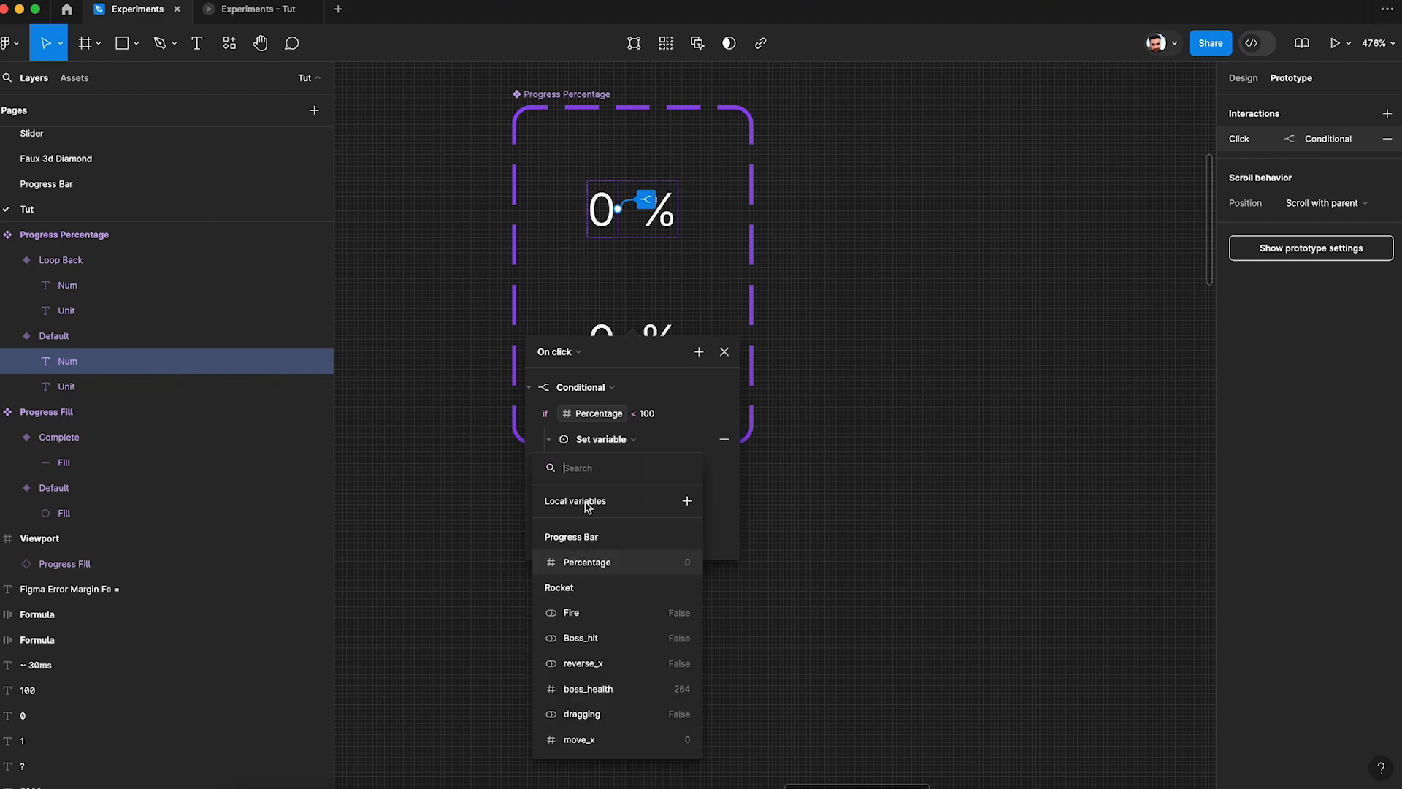
{"action": "left_click", "coordinate": [585, 563]}
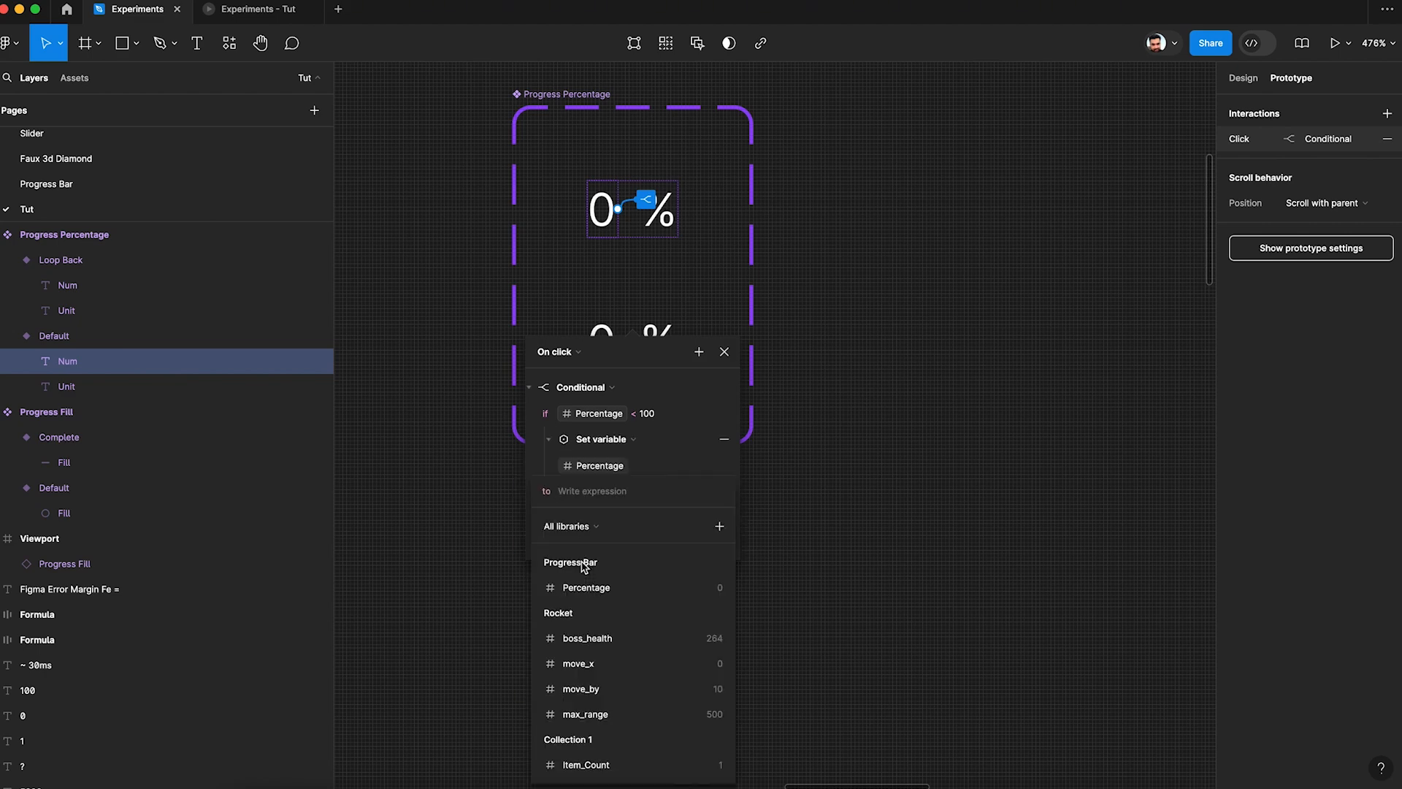
{"action": "left_click", "coordinate": [585, 588]}
{"action": "type", "text": "+1"}
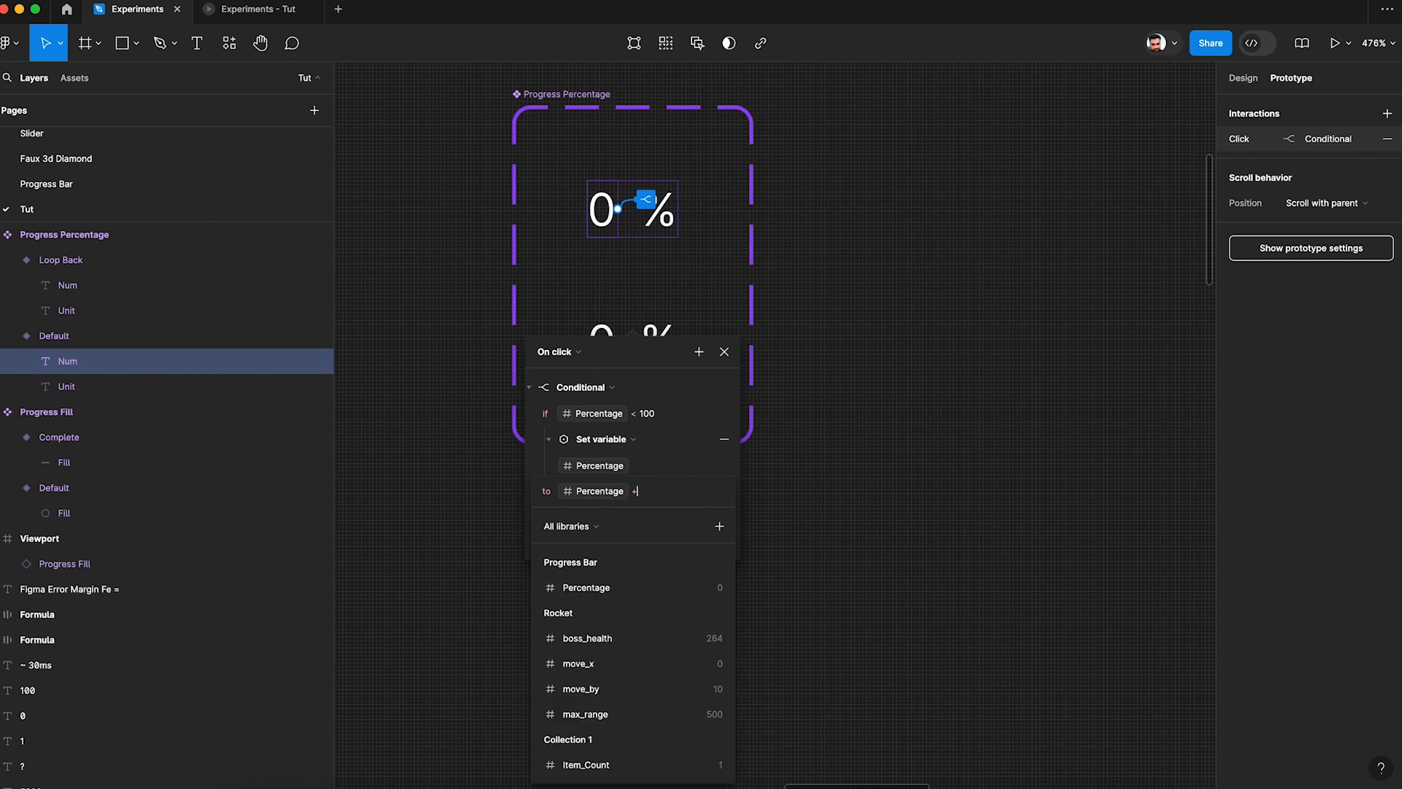
{"action": "key", "text": "Return"}
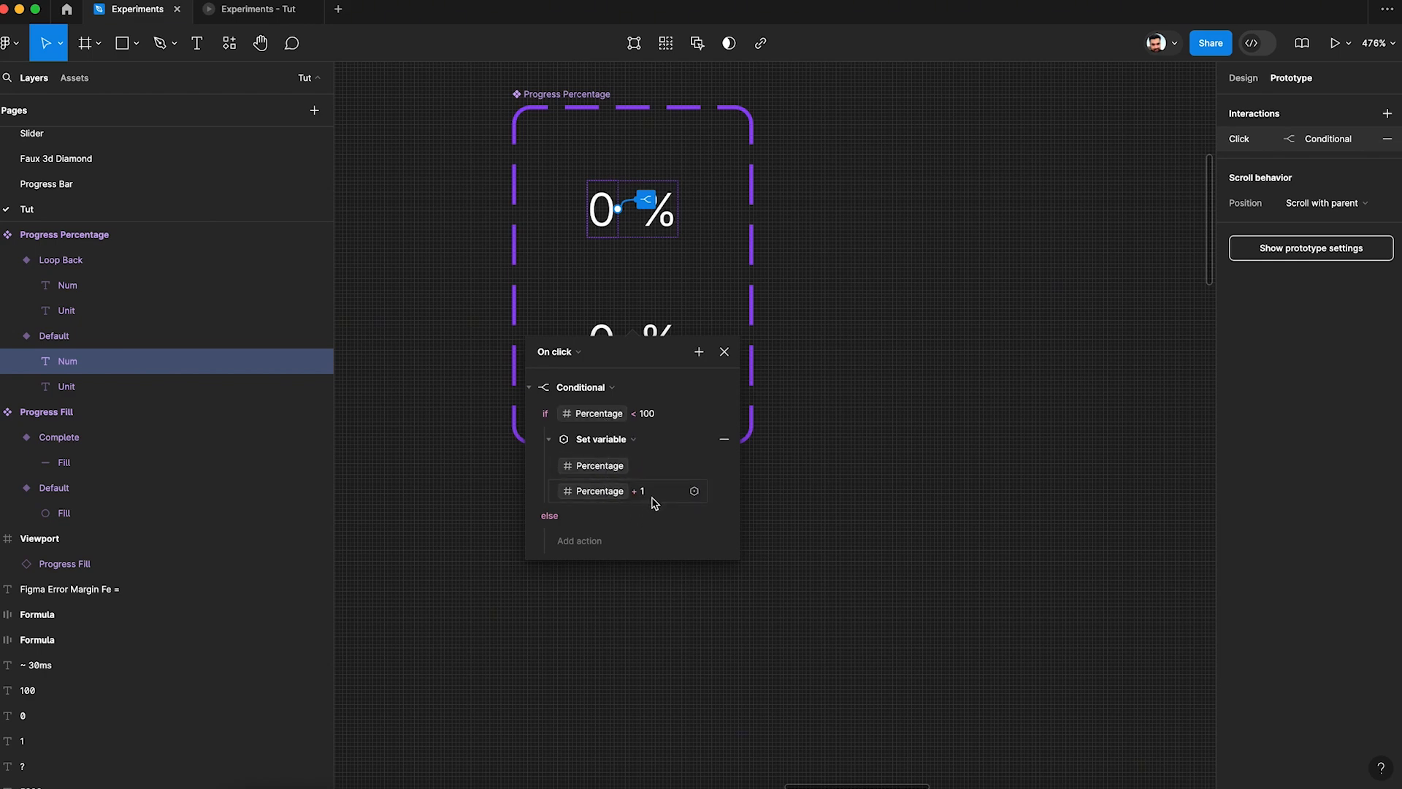
Reset all changes on the Progress Fill instance in the Viewport frame and centre it horizontally
{"action": "left_click", "coordinate": [1247, 78]}
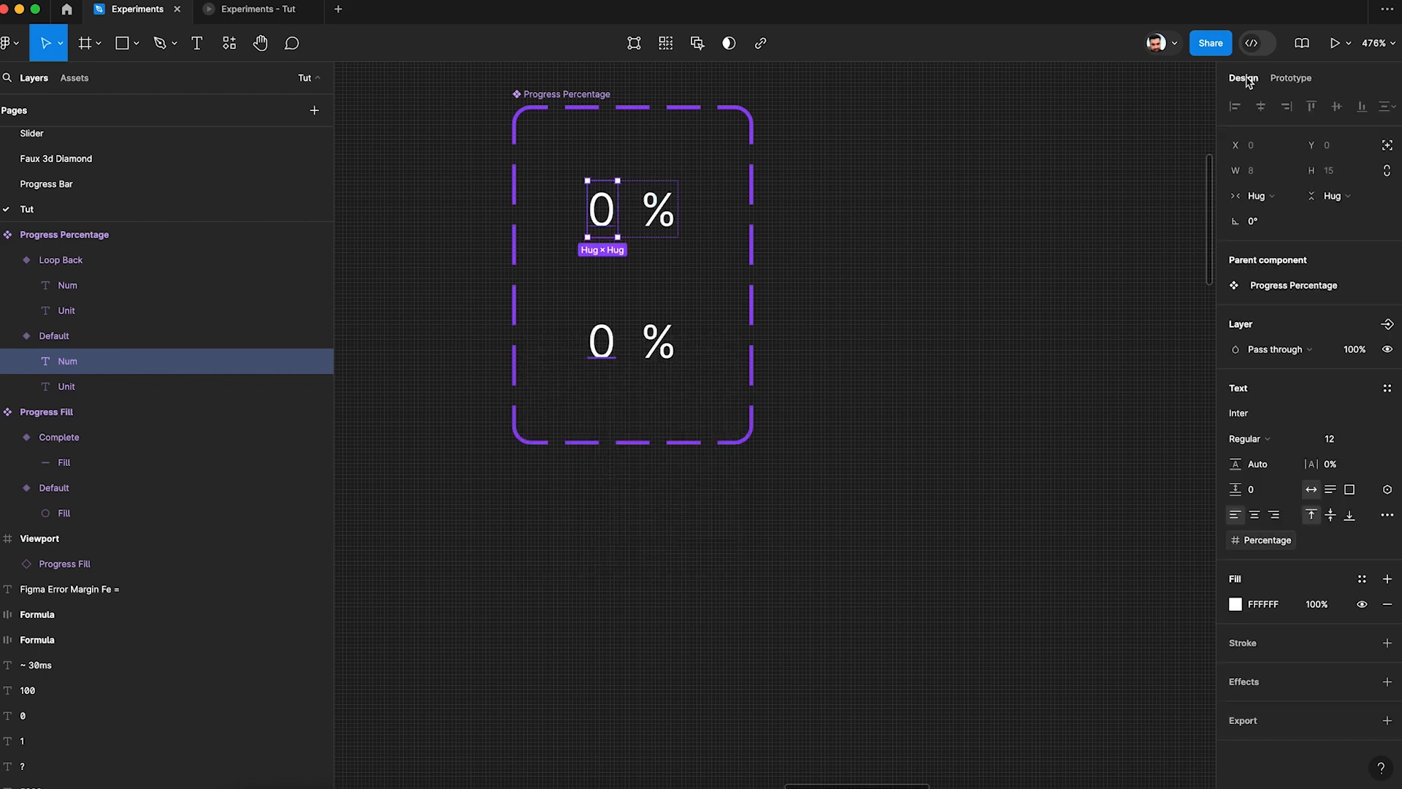
{"action": "scroll", "coordinate": [858, 361], "scroll_direction": "down", "scroll_amount": 5}
{"action": "scroll", "coordinate": [858, 361], "scroll_direction": "right", "scroll_amount": 2}
{"action": "scroll", "coordinate": [858, 361], "scroll_direction": "down", "scroll_amount": 1}
{"action": "left_click", "coordinate": [860, 366]}
{"action": "scroll", "coordinate": [861, 366], "scroll_direction": "down", "scroll_amount": 2}
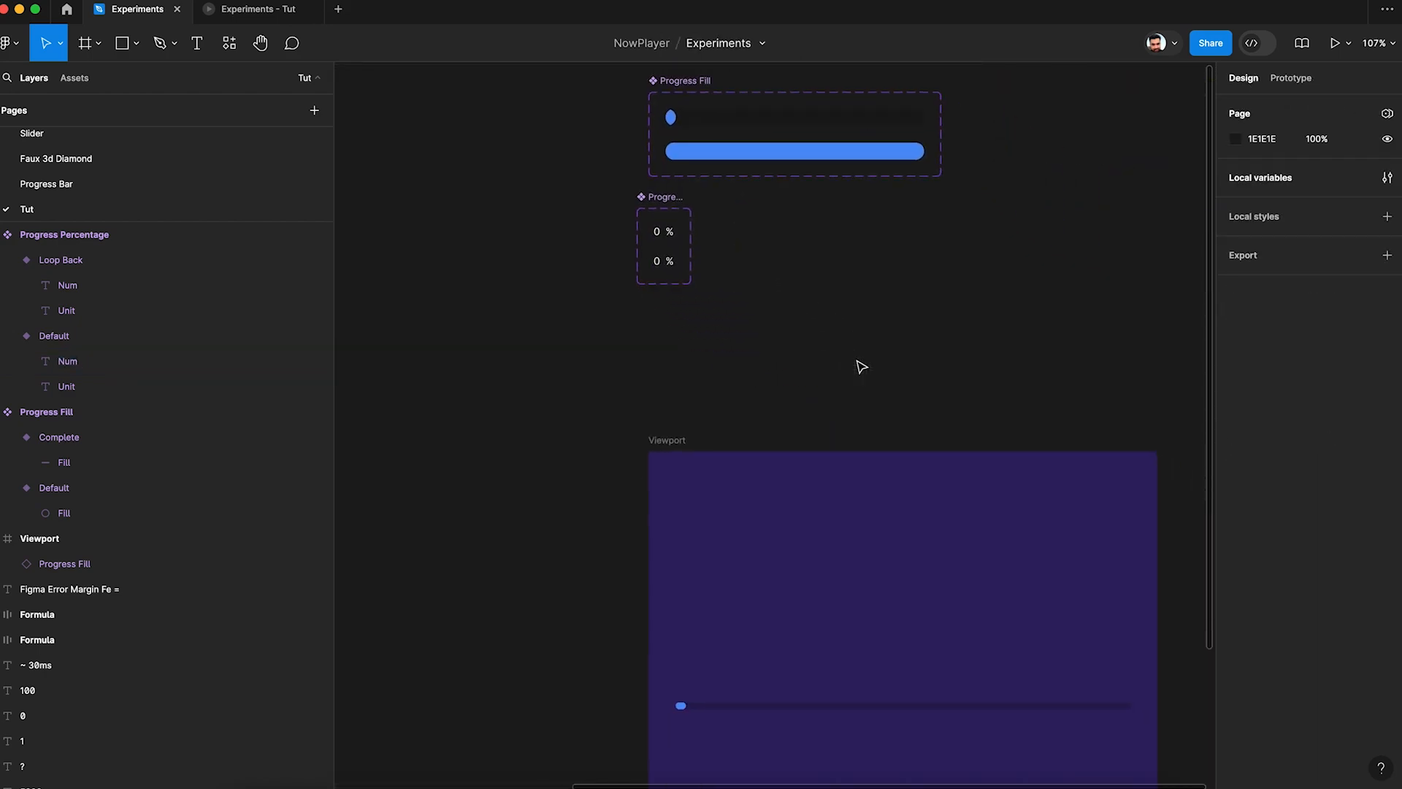
{"action": "scroll", "coordinate": [860, 366], "scroll_direction": "right", "scroll_amount": 1}
{"action": "scroll", "coordinate": [861, 366], "scroll_direction": "down", "scroll_amount": 1}
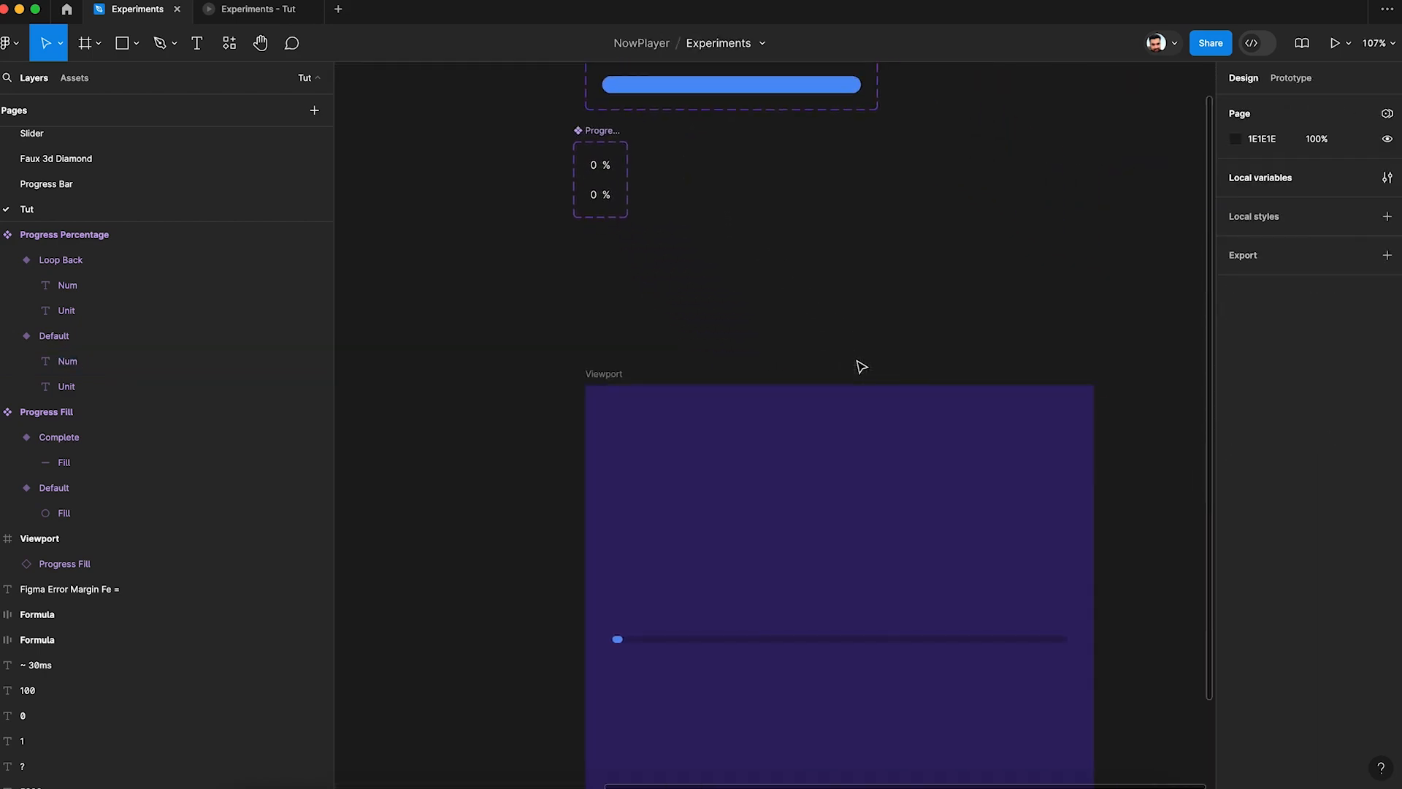
{"action": "left_click", "coordinate": [779, 643]}
{"action": "left_click", "coordinate": [1387, 285]}
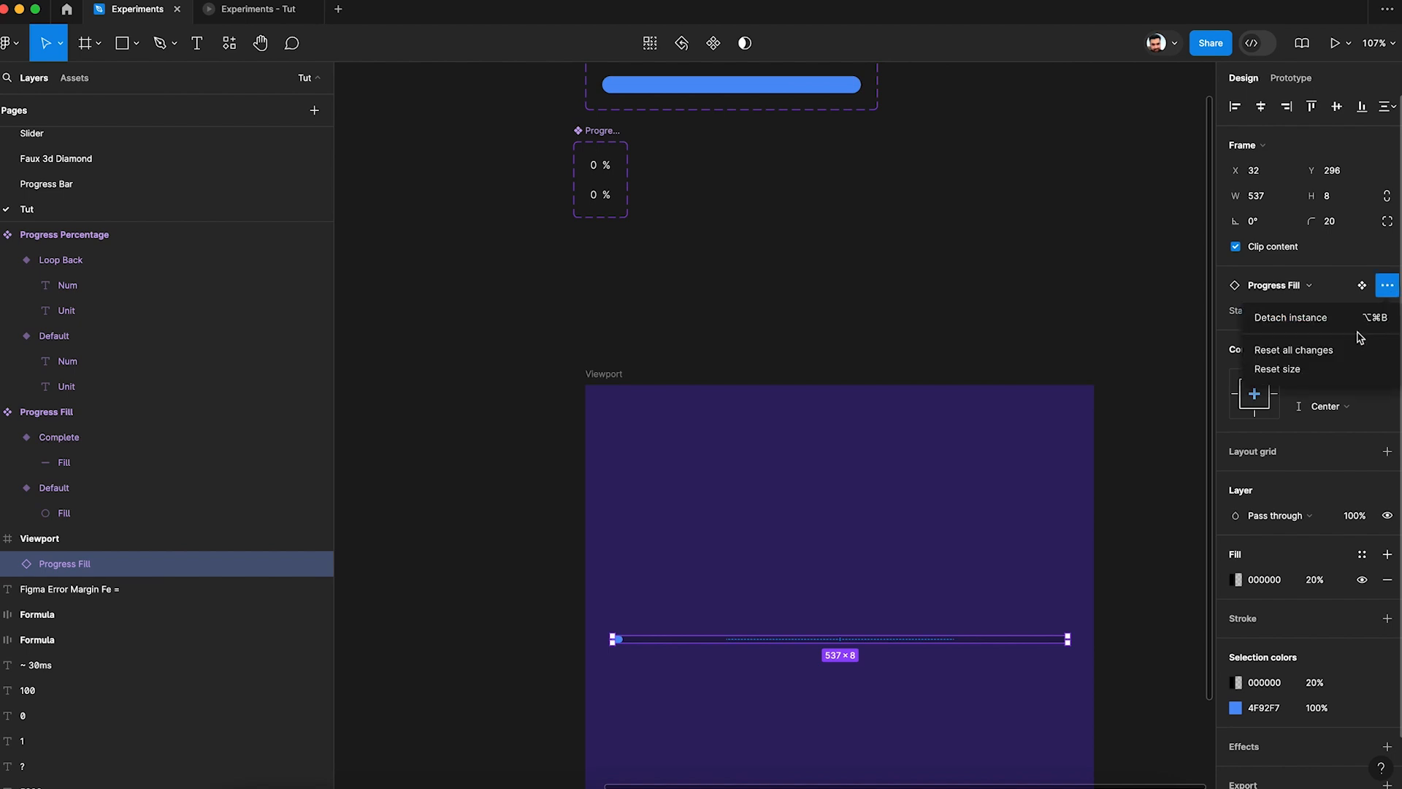
{"action": "left_click", "coordinate": [1352, 355]}
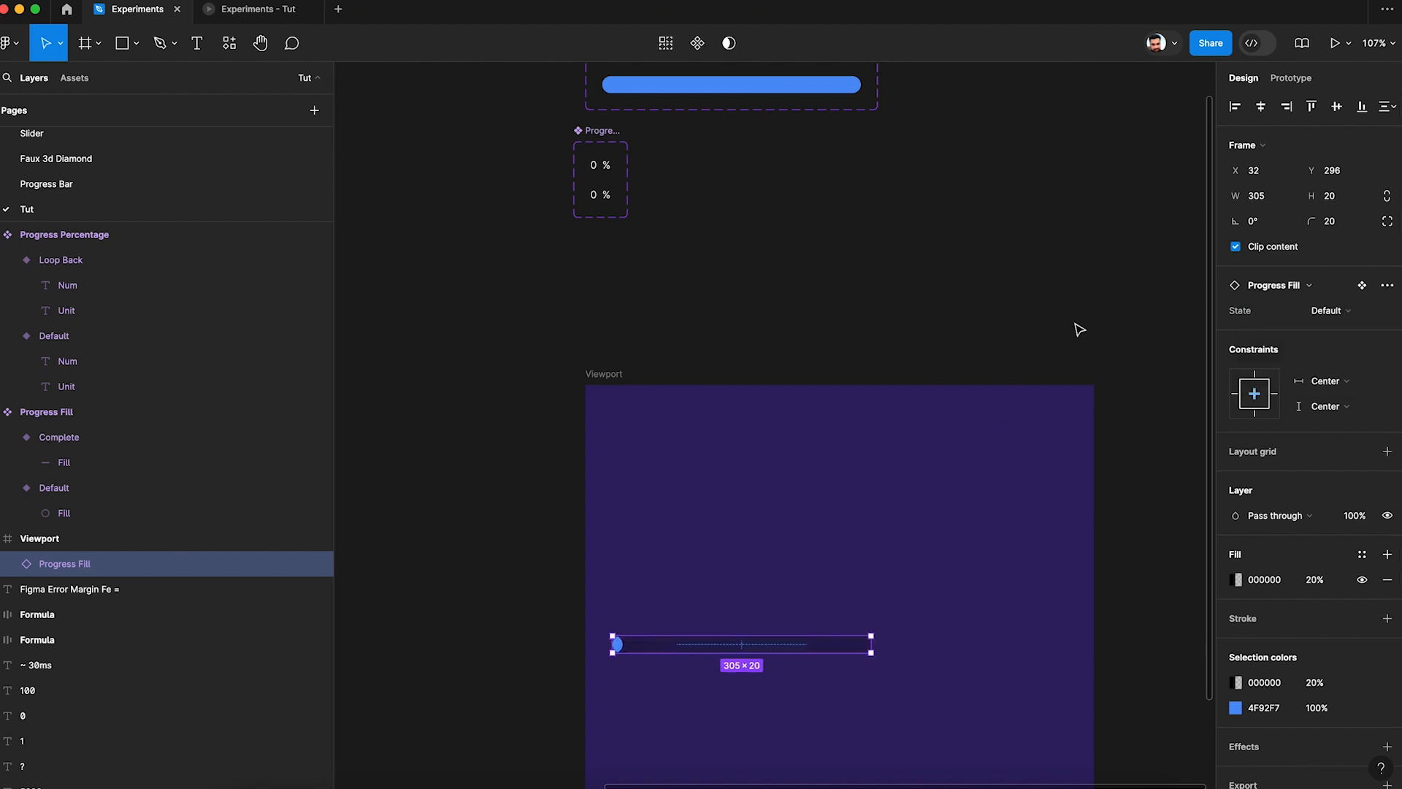
{"action": "left_click", "coordinate": [1261, 106]}
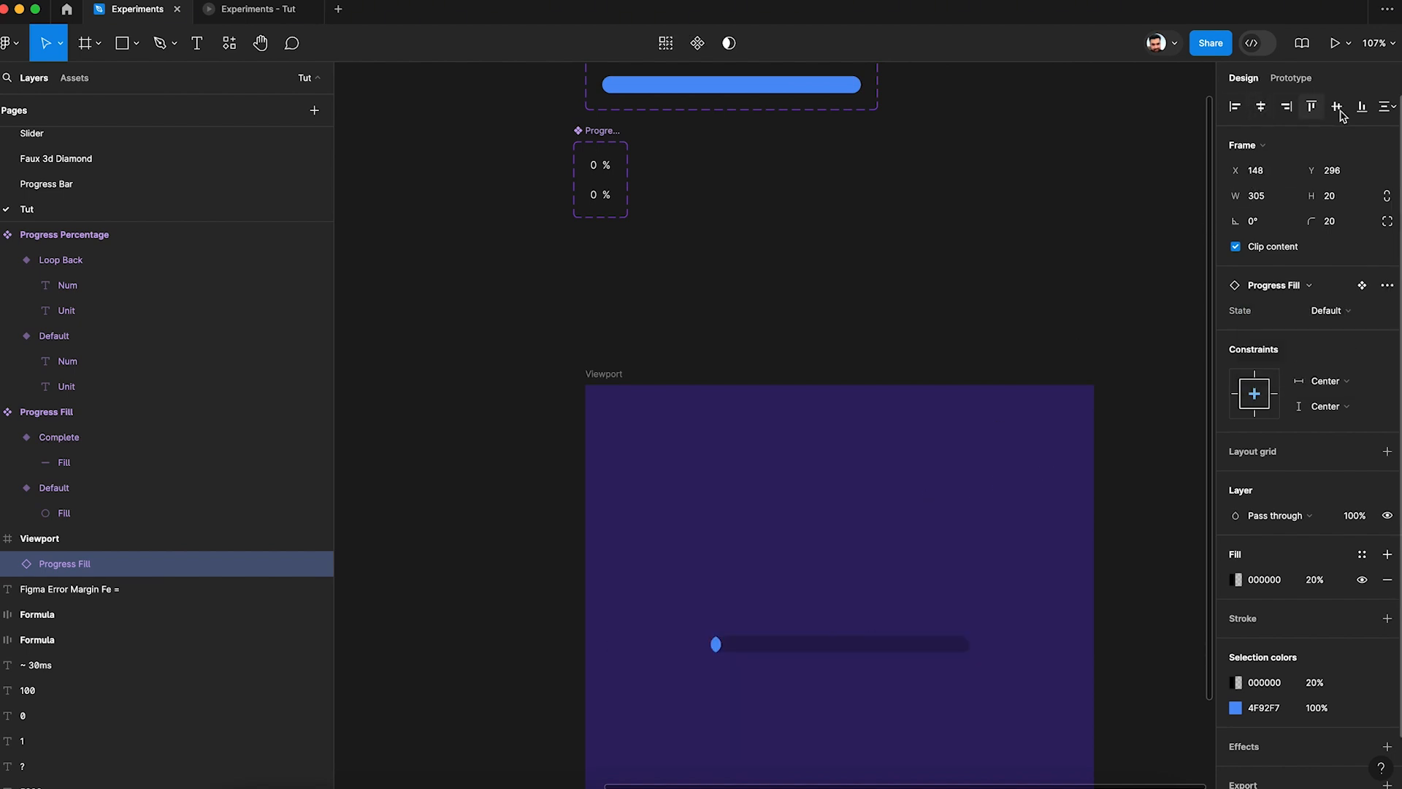
Place an instance of the Default Progress Percentage variant in the Viewport frame, just below the right end of the progress bar
{"action": "left_click", "coordinate": [911, 238]}
{"action": "left_click_drag", "start_coordinate": [607, 170], "coordinate": [959, 672]}
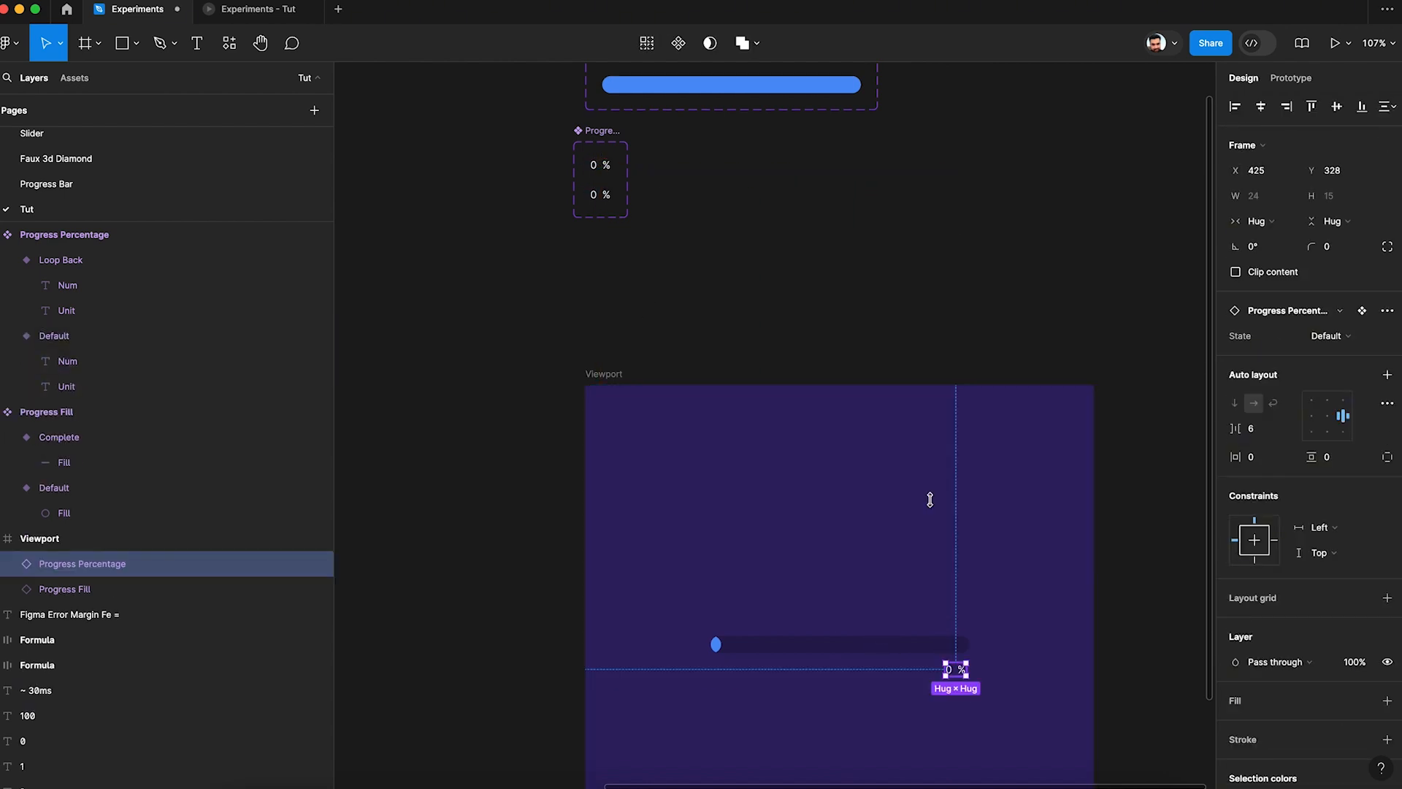
{"action": "left_click", "coordinate": [898, 319]}
Reload the prototype preview to check how the progress bar and percentage counter play
{"action": "left_click", "coordinate": [241, 8]}
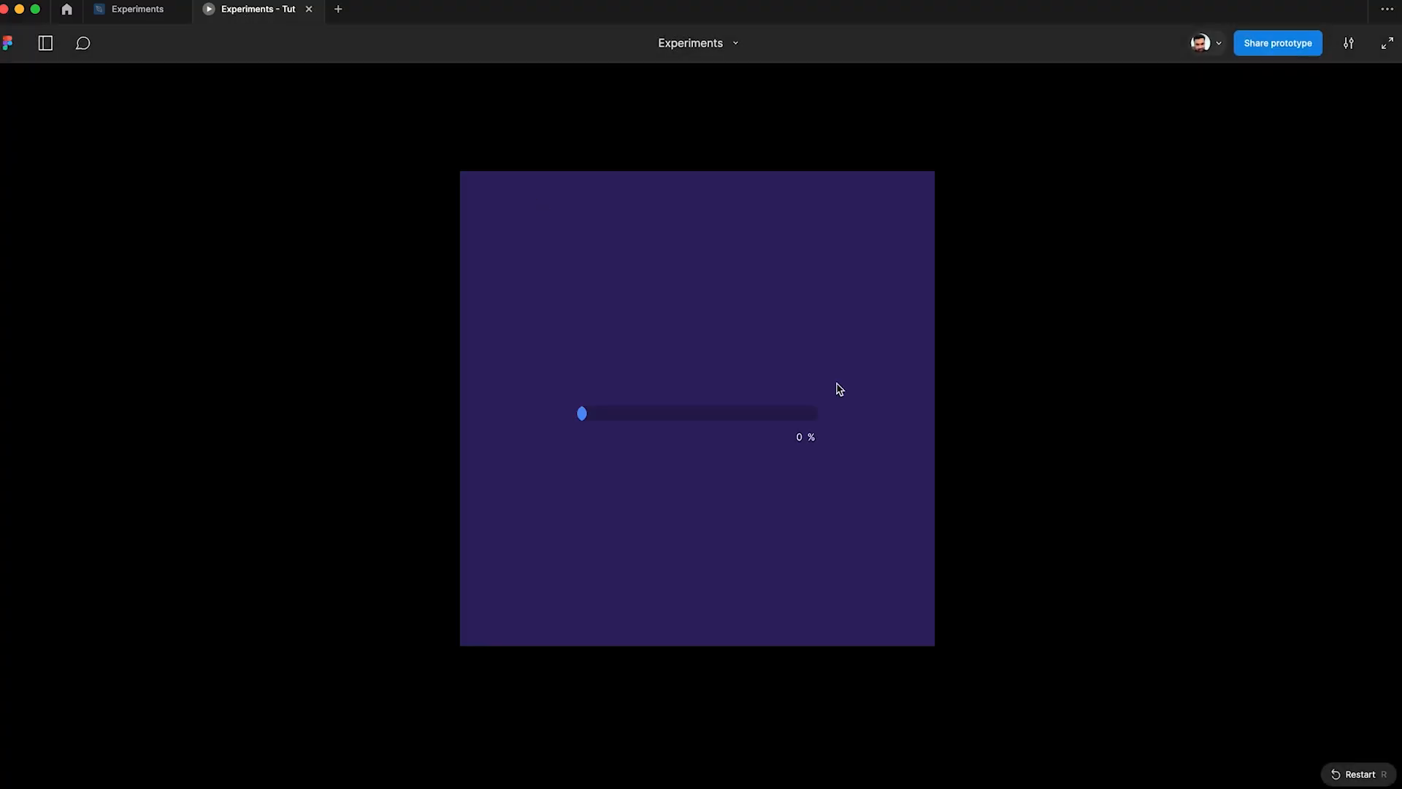
{"action": "right_click", "coordinate": [273, 11]}
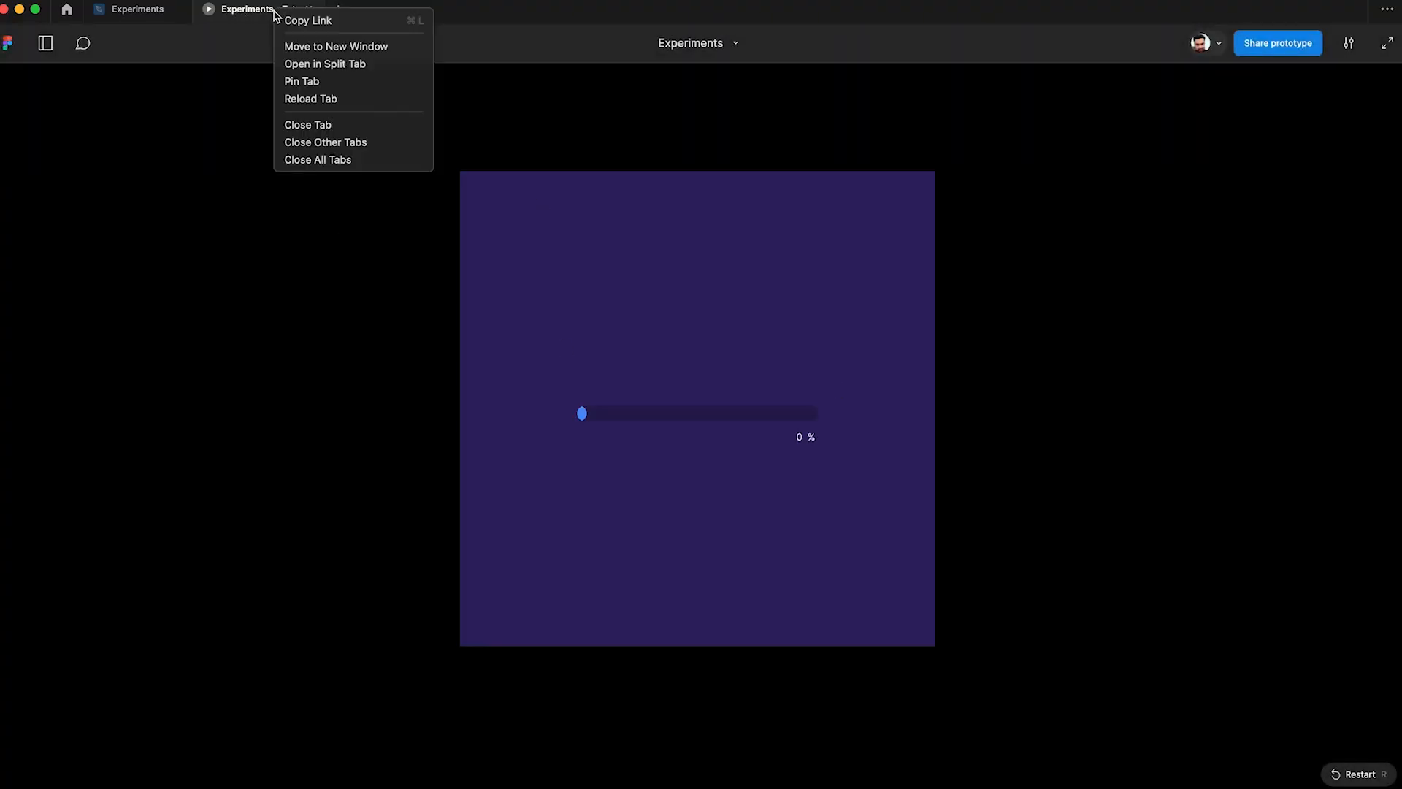
{"action": "left_click", "coordinate": [324, 100]}
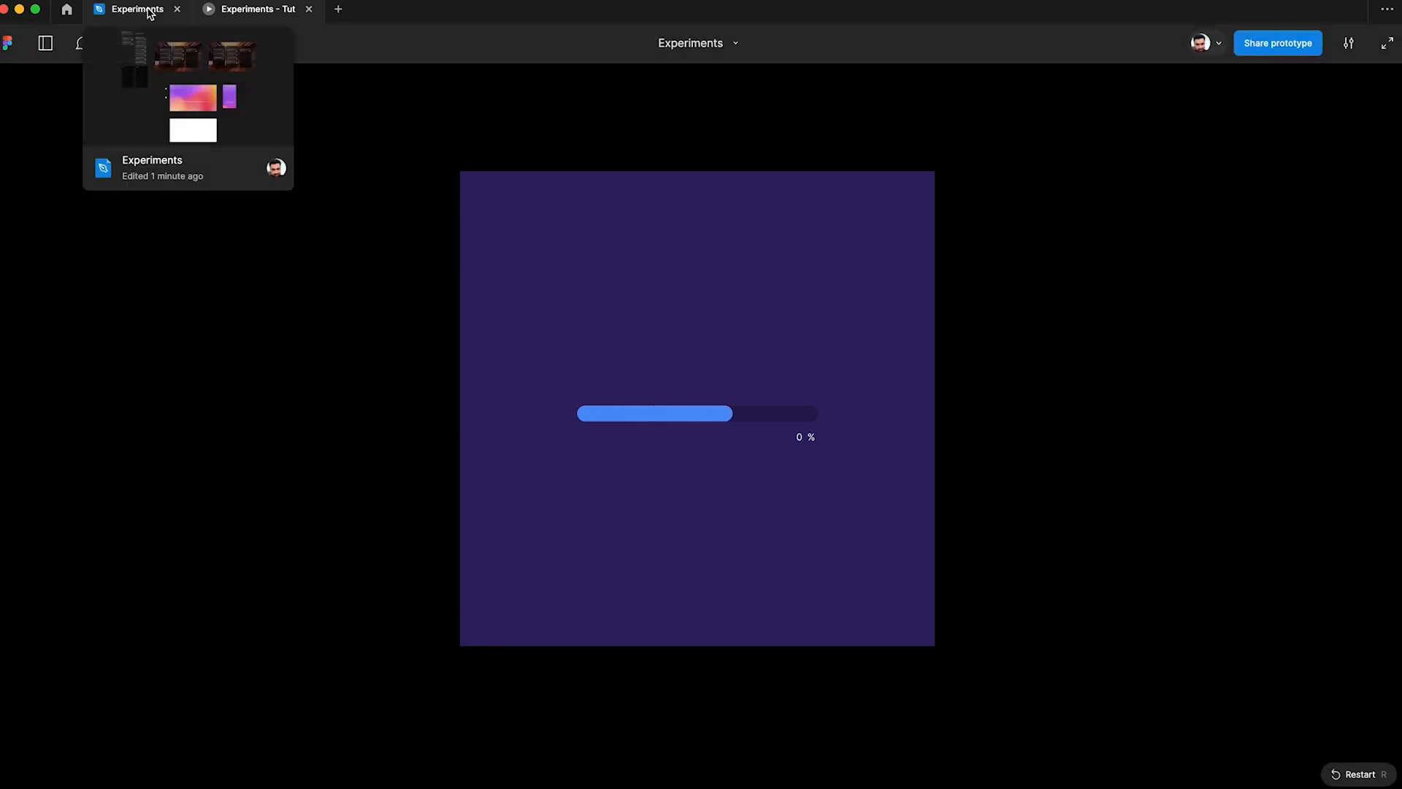
Set the Default variant's Num interaction to trigger After delay with 1ms, and check the counter in the prototype preview
{"action": "left_click", "coordinate": [150, 13]}
{"action": "scroll", "coordinate": [605, 162], "scroll_direction": "up", "scroll_amount": 10}
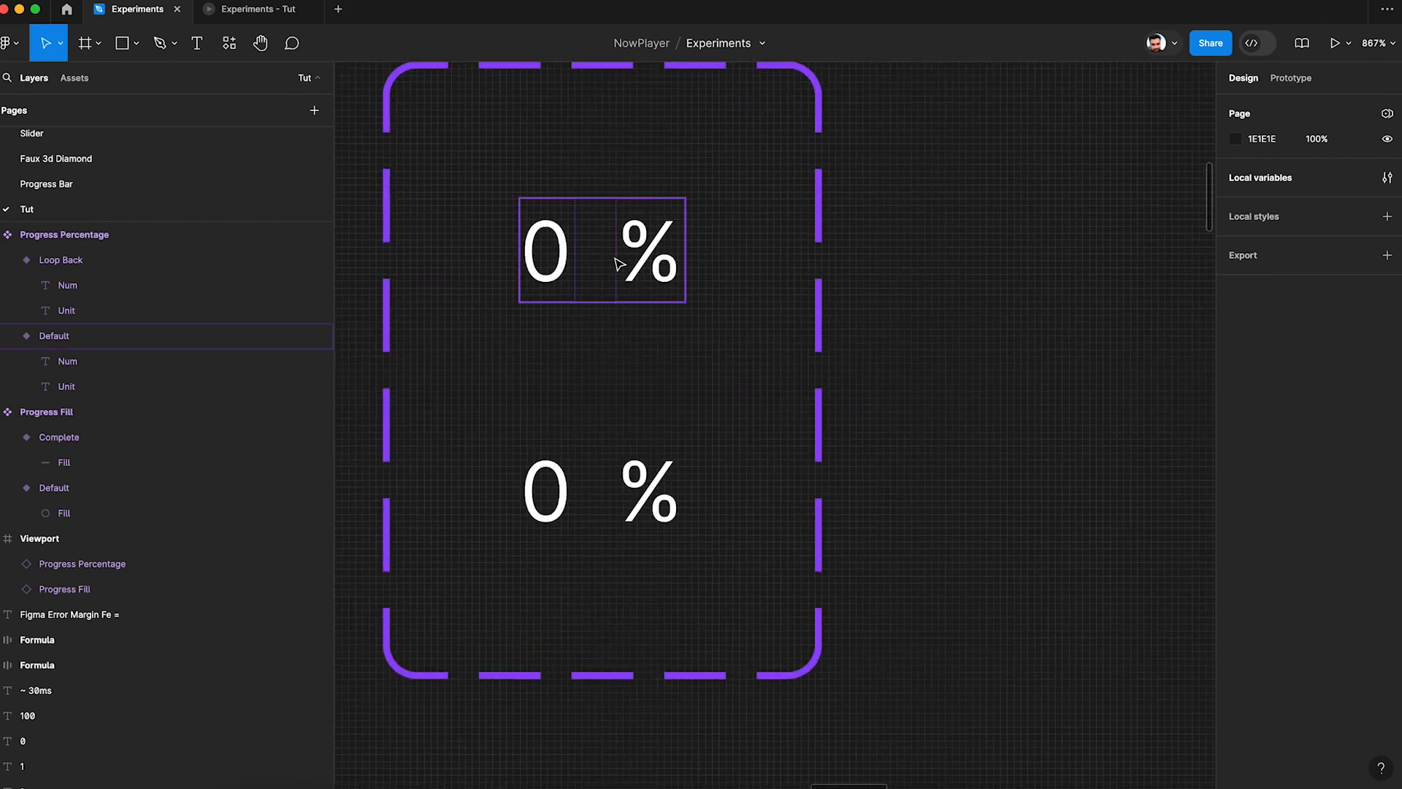
{"action": "left_click", "coordinate": [621, 261]}
{"action": "left_click", "coordinate": [1307, 78]}
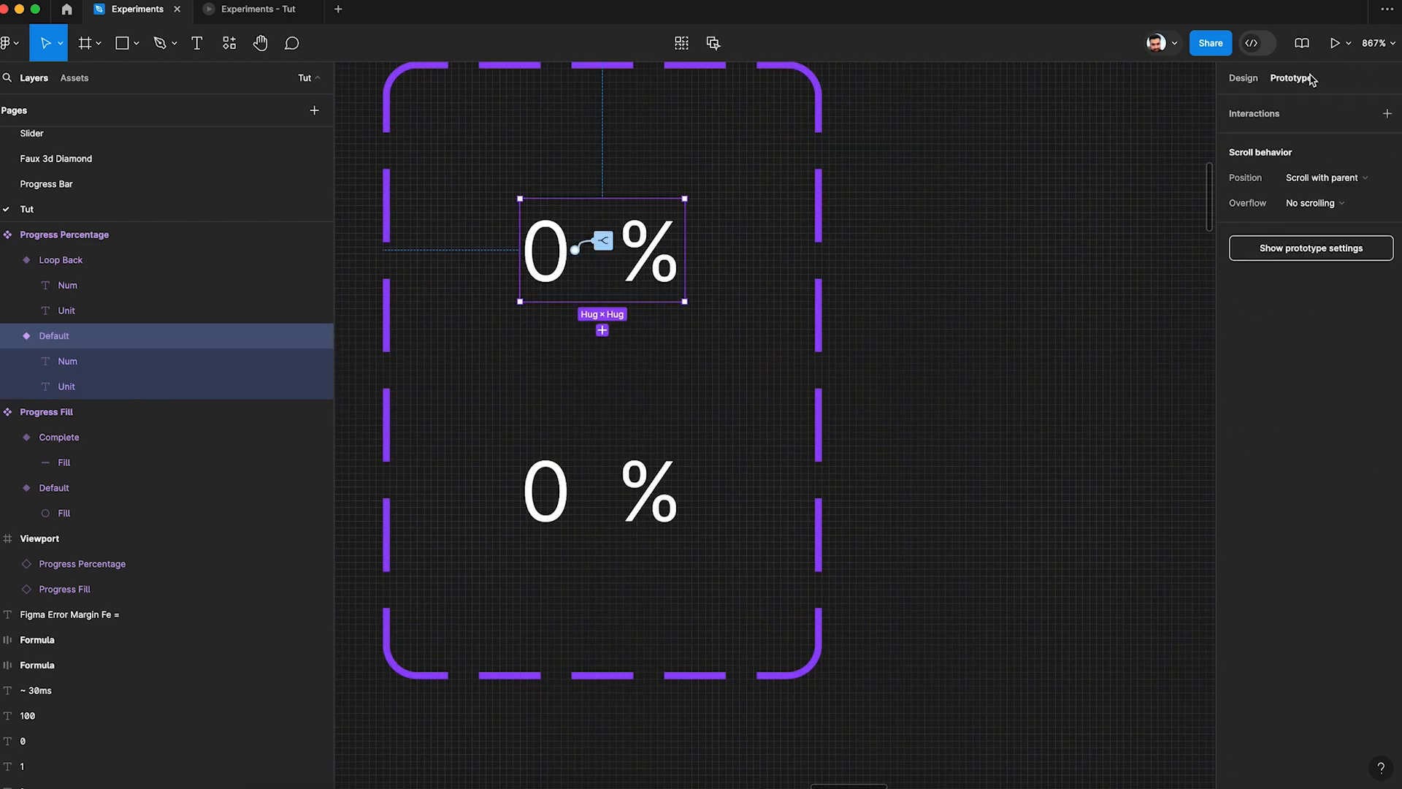
{"action": "left_click", "coordinate": [604, 241]}
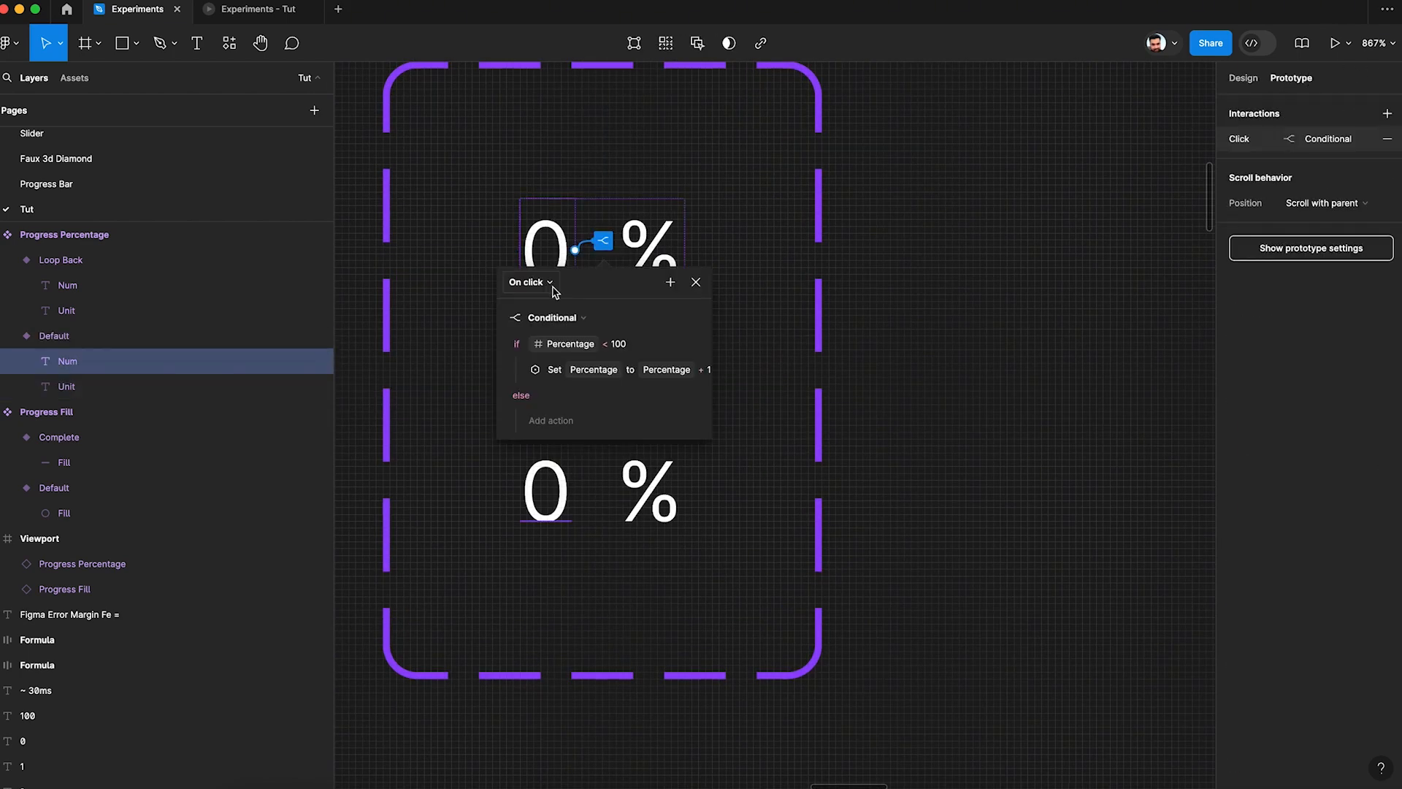
{"action": "left_click", "coordinate": [543, 289]}
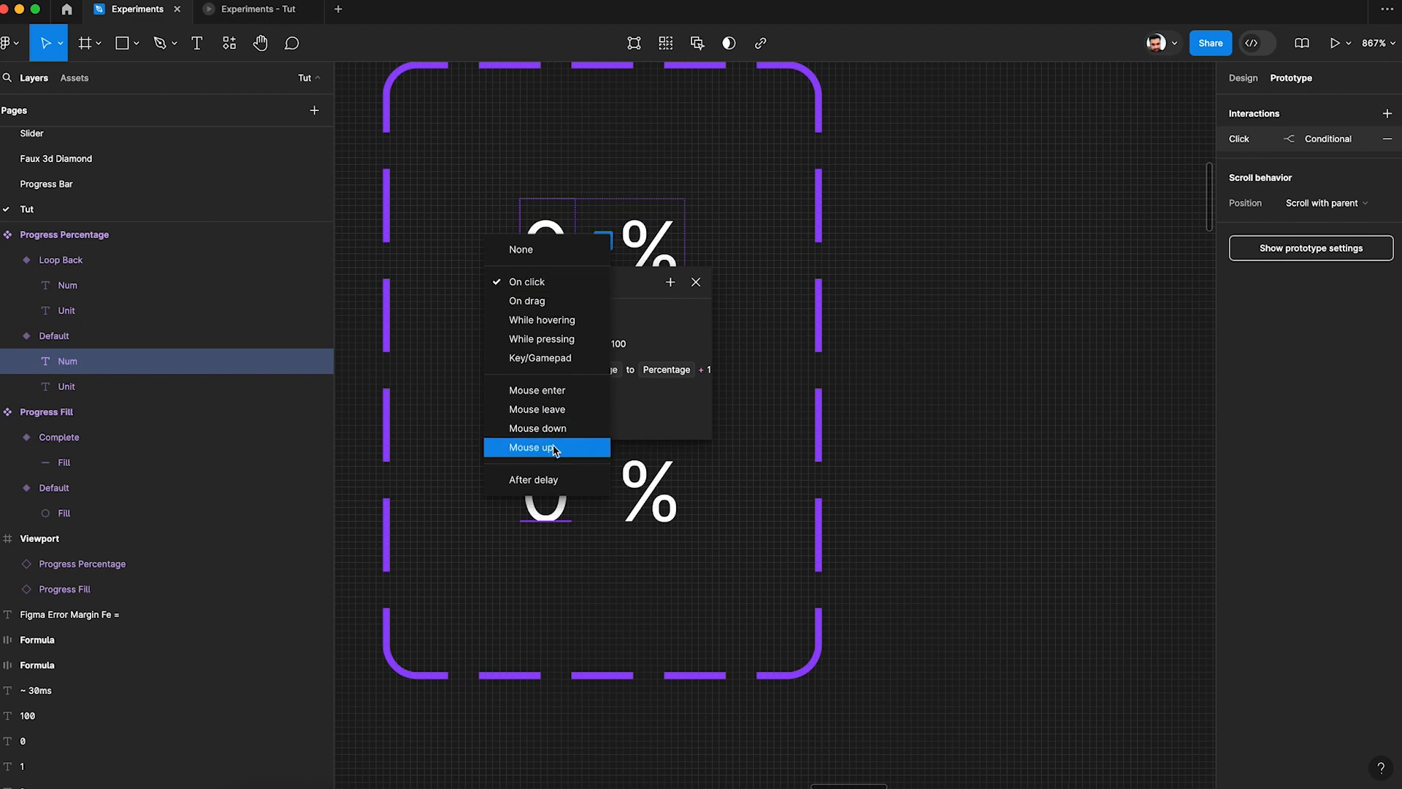
{"action": "left_click", "coordinate": [553, 484]}
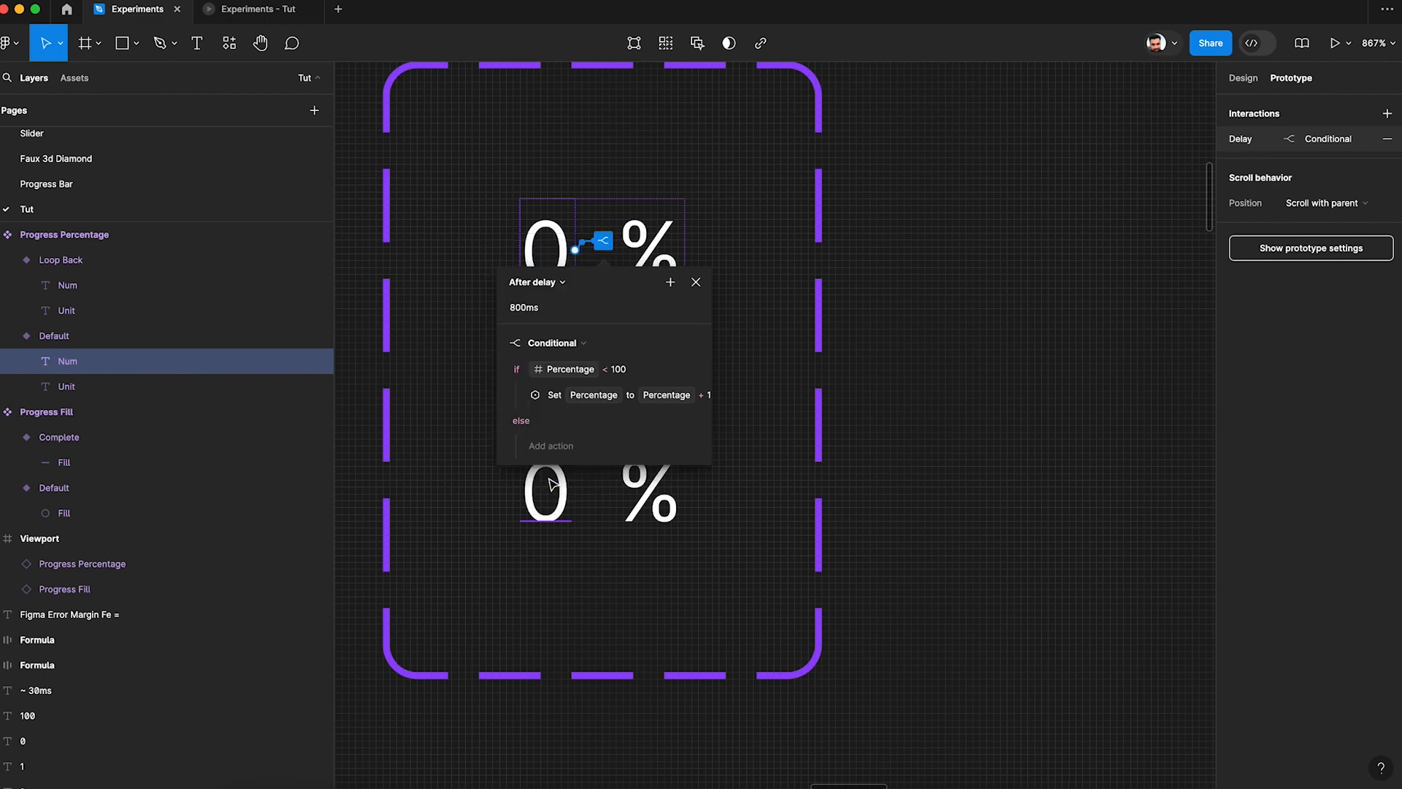
{"action": "left_click", "coordinate": [564, 309]}
{"action": "type", "text": "1ms"}
{"action": "left_click", "coordinate": [257, 10]}
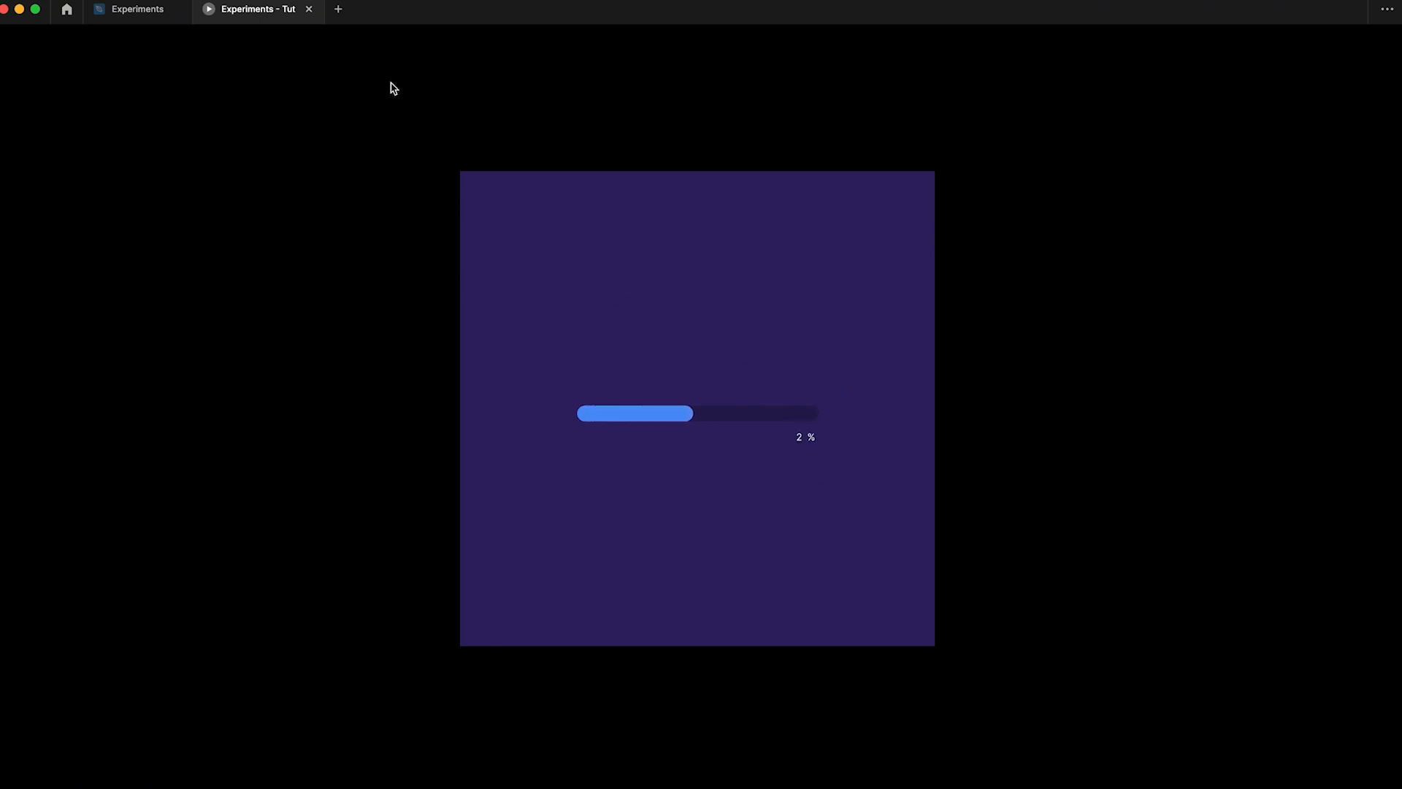
Add a second action to the Default variant's Num interaction that changes the State to Loop Back with an Instant transition
{"action": "left_click", "coordinate": [146, 20]}
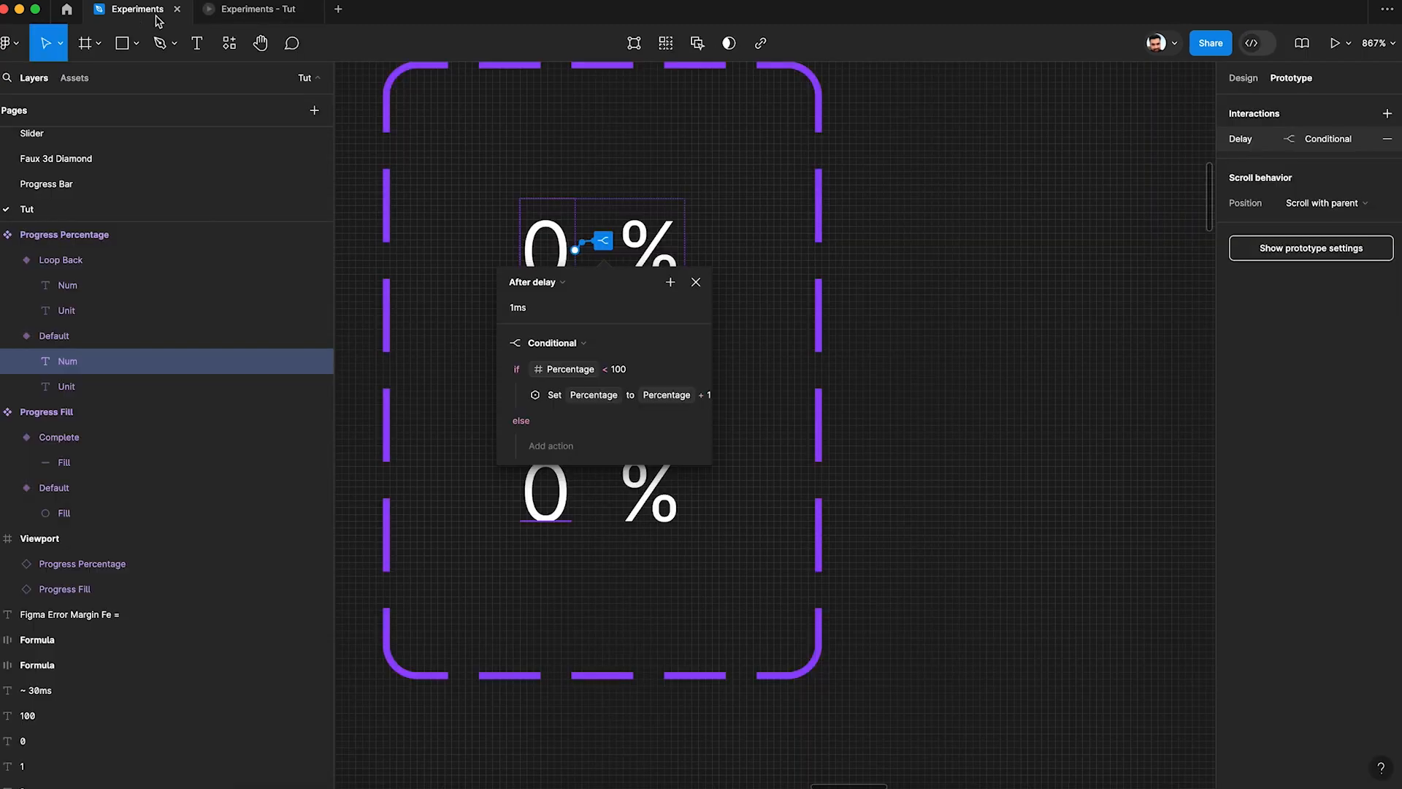
{"action": "left_click", "coordinate": [612, 249]}
{"action": "left_click", "coordinate": [612, 248]}
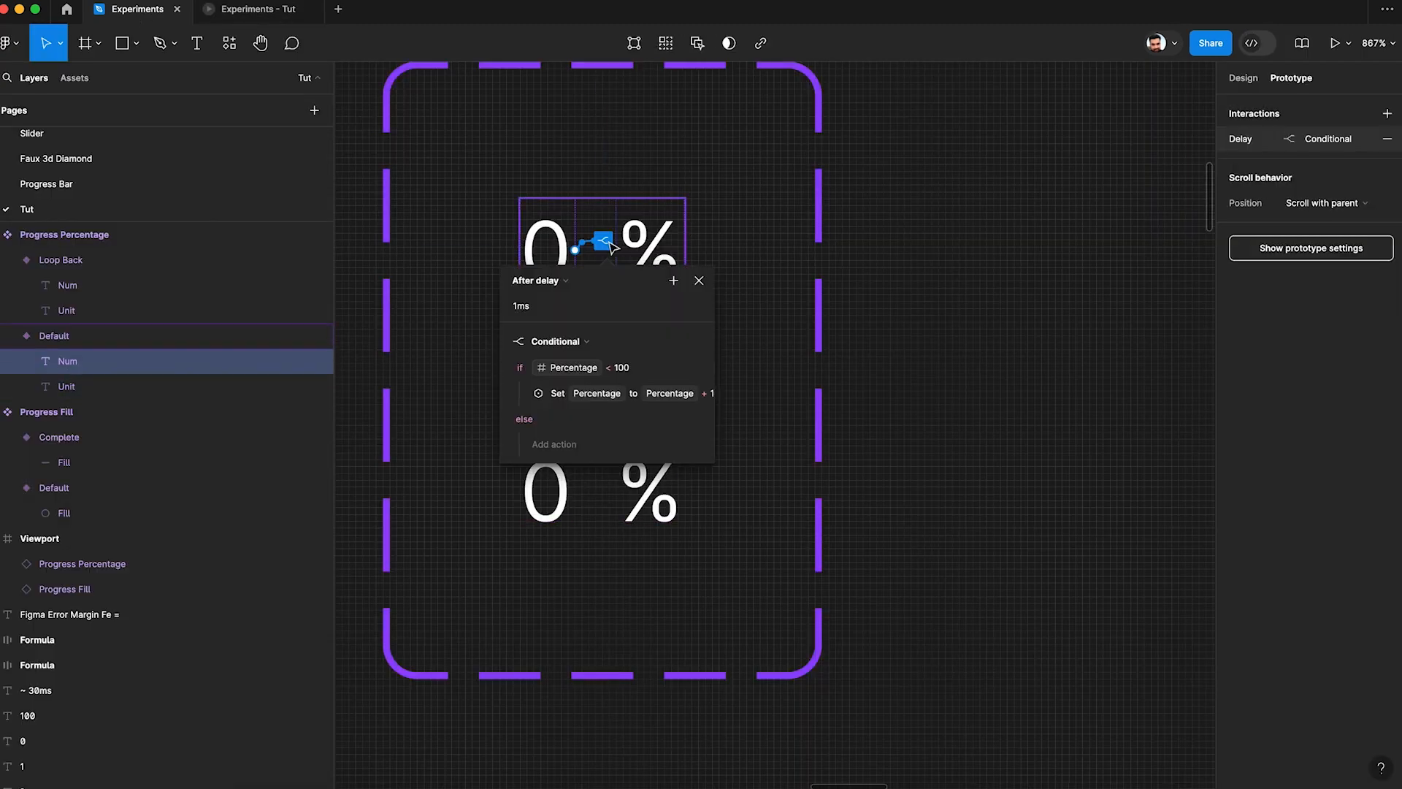
{"action": "left_click", "coordinate": [504, 342]}
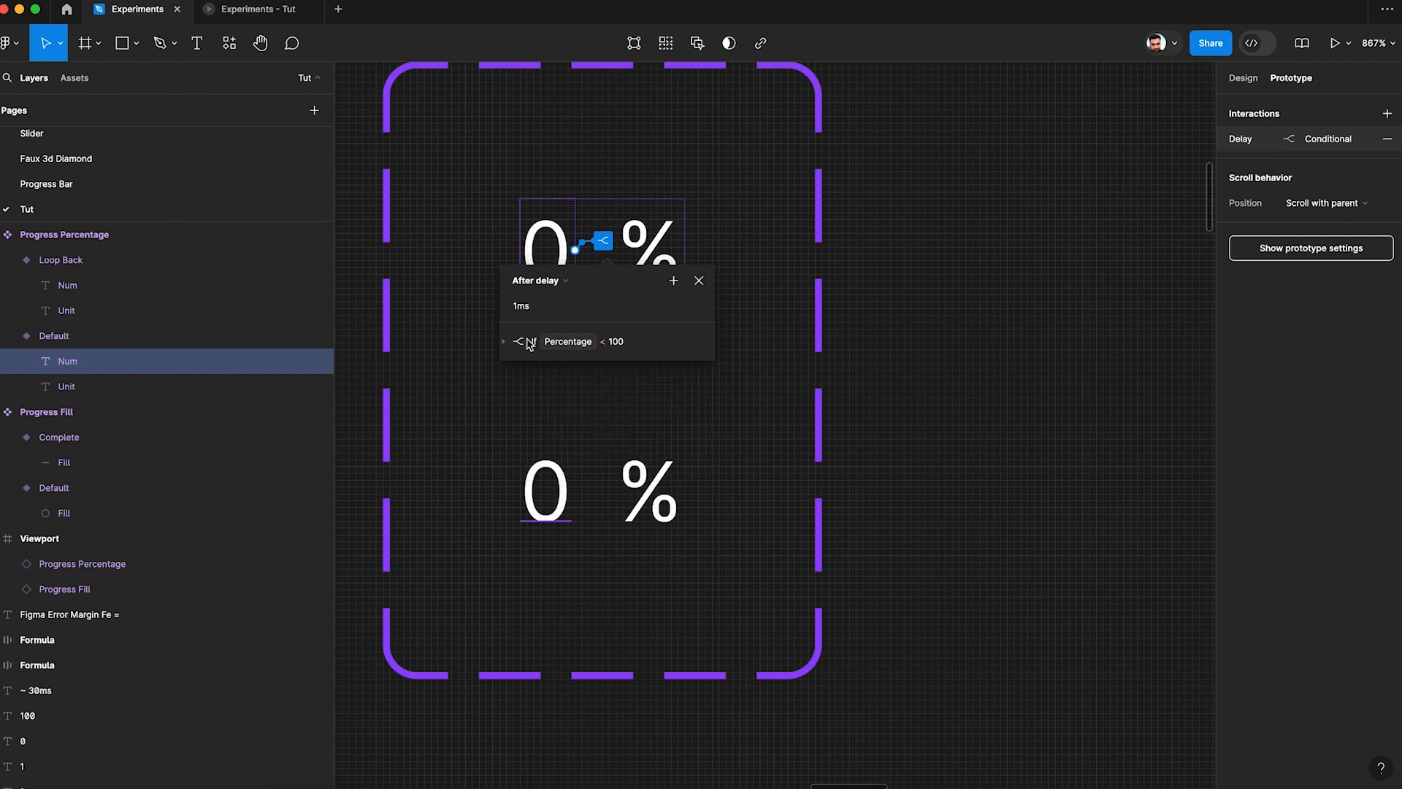
{"action": "left_click", "coordinate": [673, 285]}
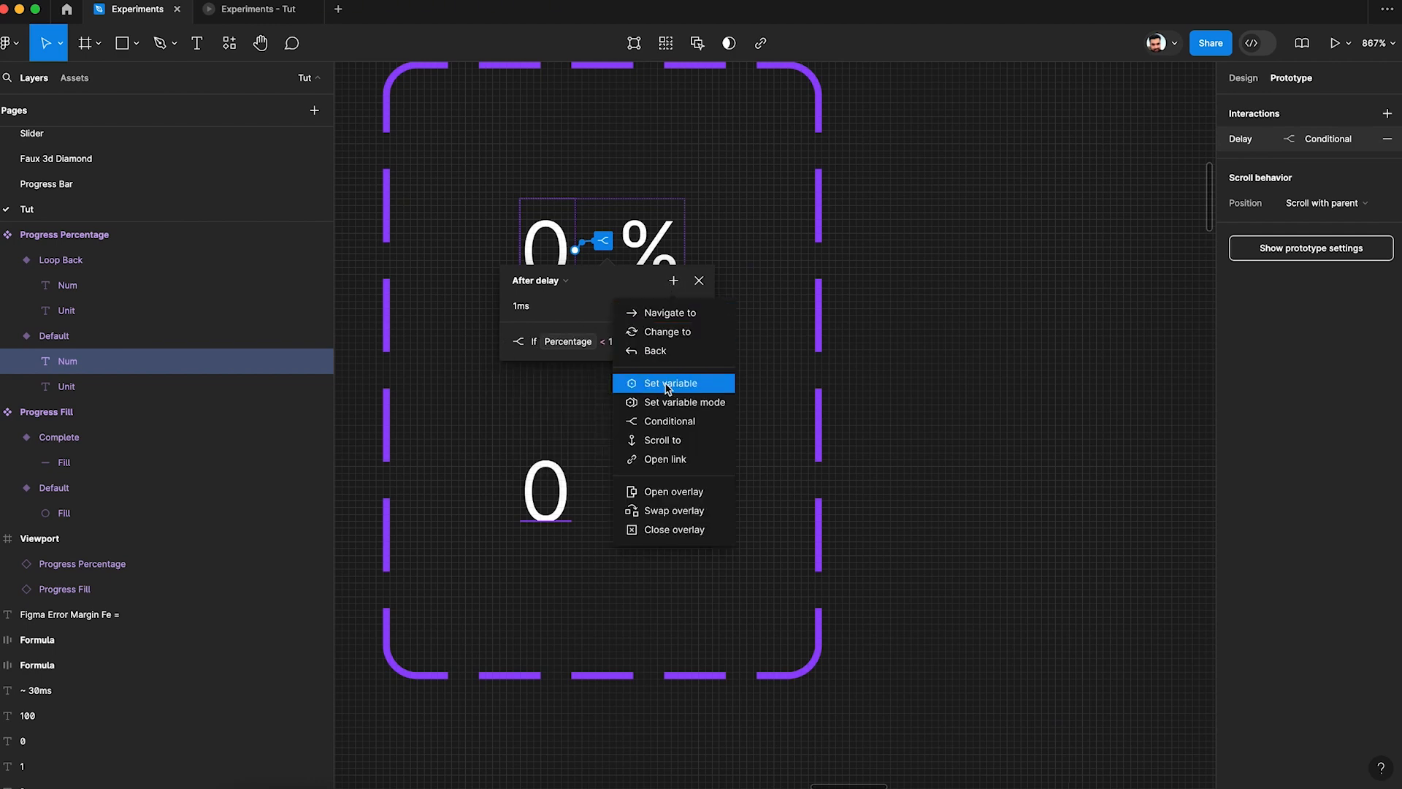
{"action": "left_click", "coordinate": [683, 333]}
{"action": "left_click", "coordinate": [651, 402]}
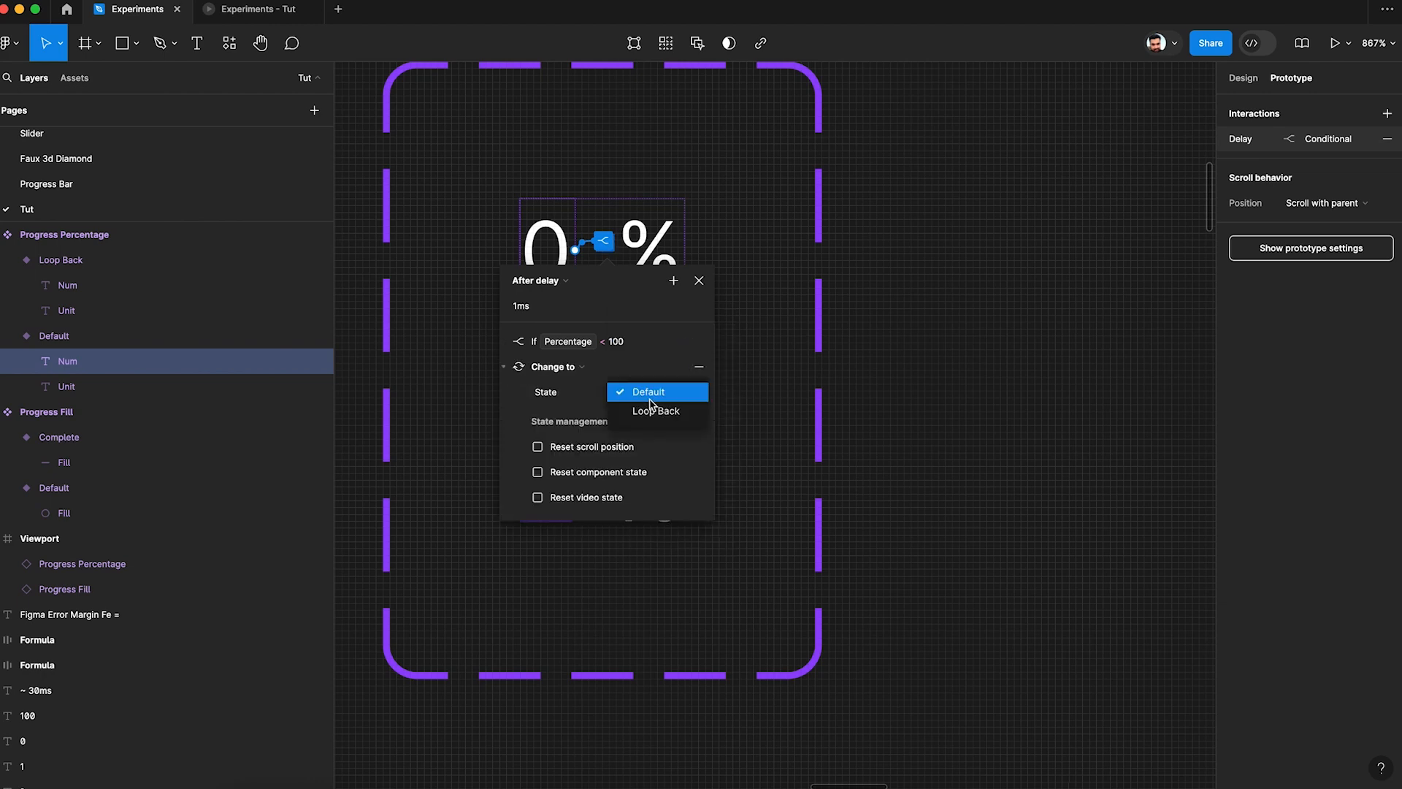
{"action": "left_click", "coordinate": [654, 412]}
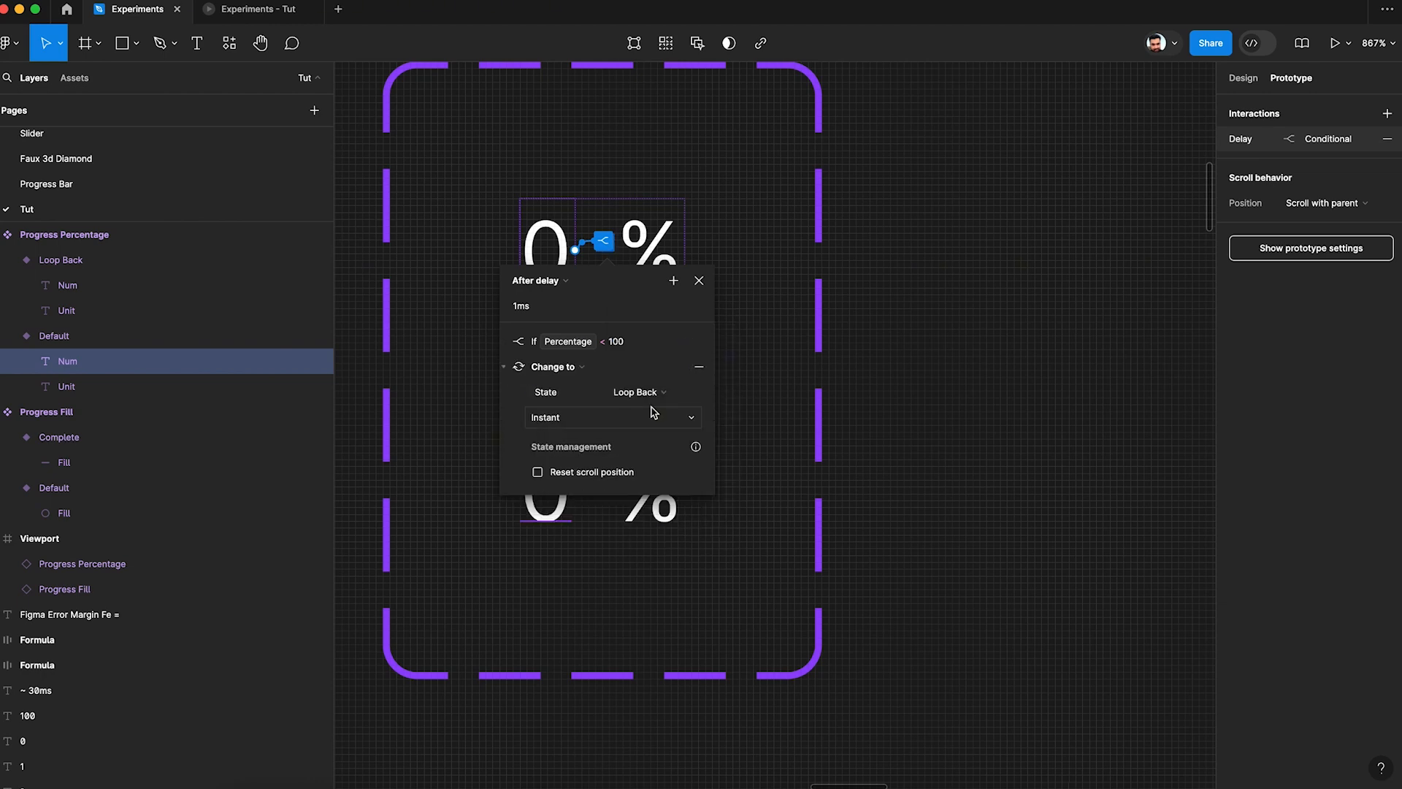
{"action": "left_click", "coordinate": [917, 463]}
Add a prototype connection from the Loop Back variant to the Default variant
{"action": "left_click", "coordinate": [670, 499]}
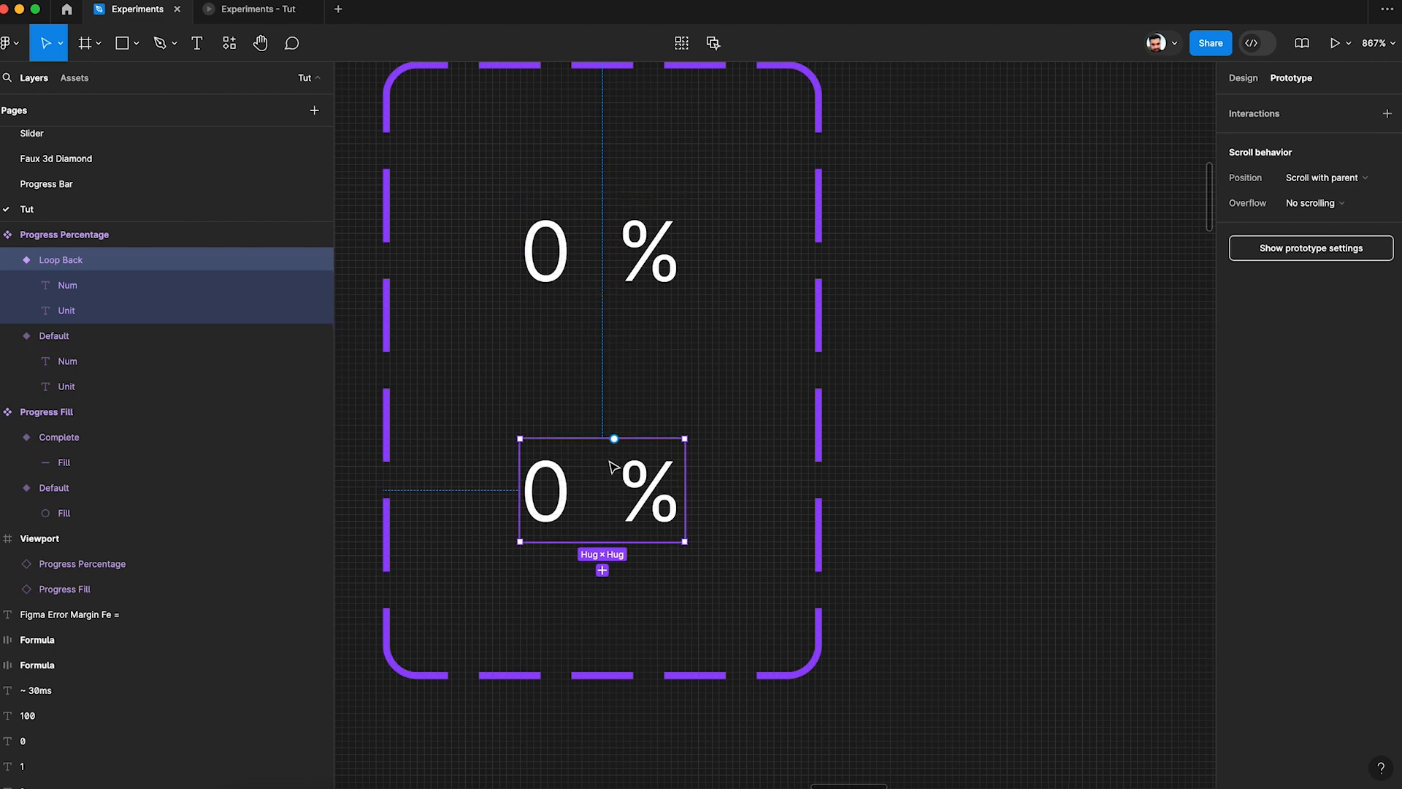
{"action": "mouse_move", "coordinate": [685, 493]}
{"action": "left_click_drag", "start_coordinate": [685, 490], "coordinate": [626, 272]}
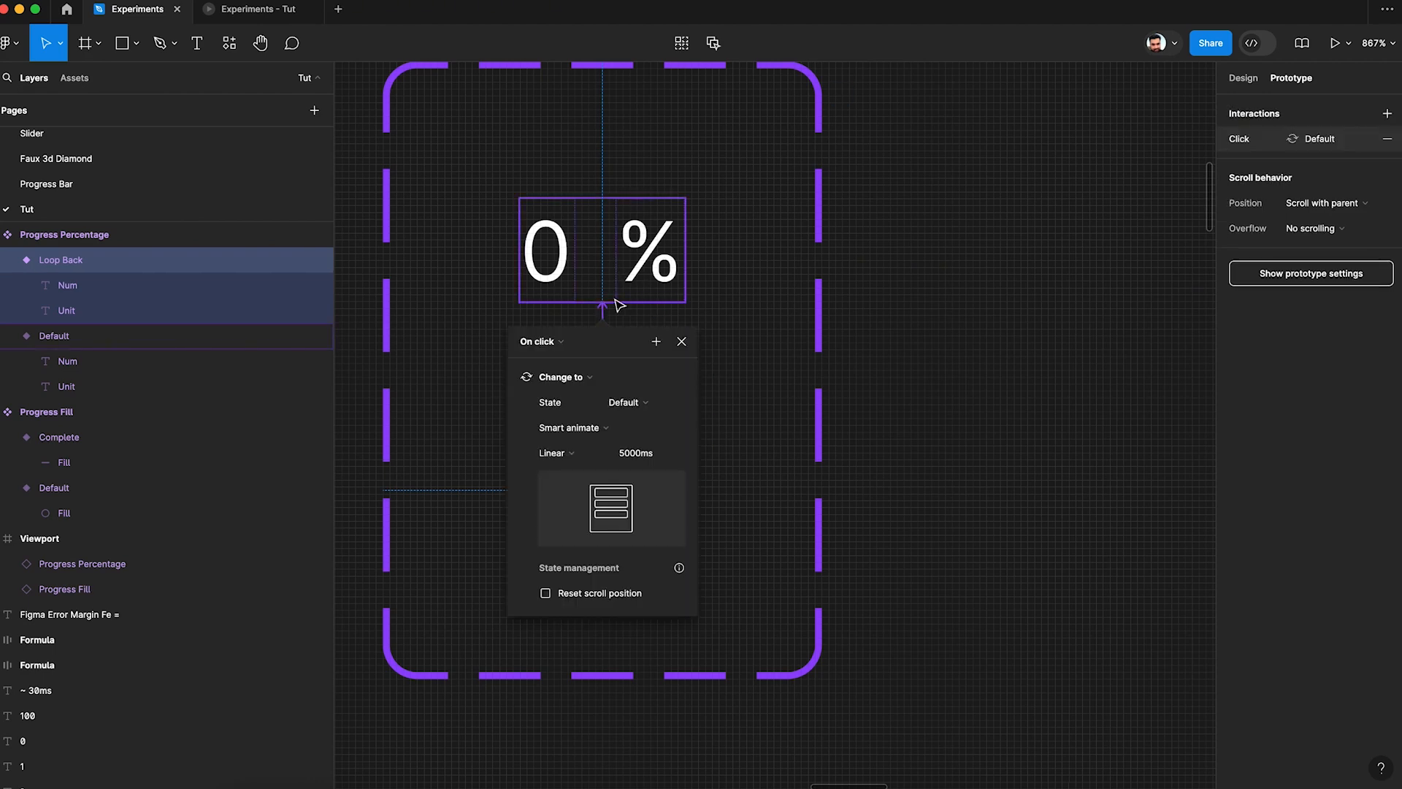
Set the Loop Back variant's interaction to After delay, 1ms, with an Instant transition to Default, and check the loop in the prototype preview
{"action": "left_click", "coordinate": [551, 342]}
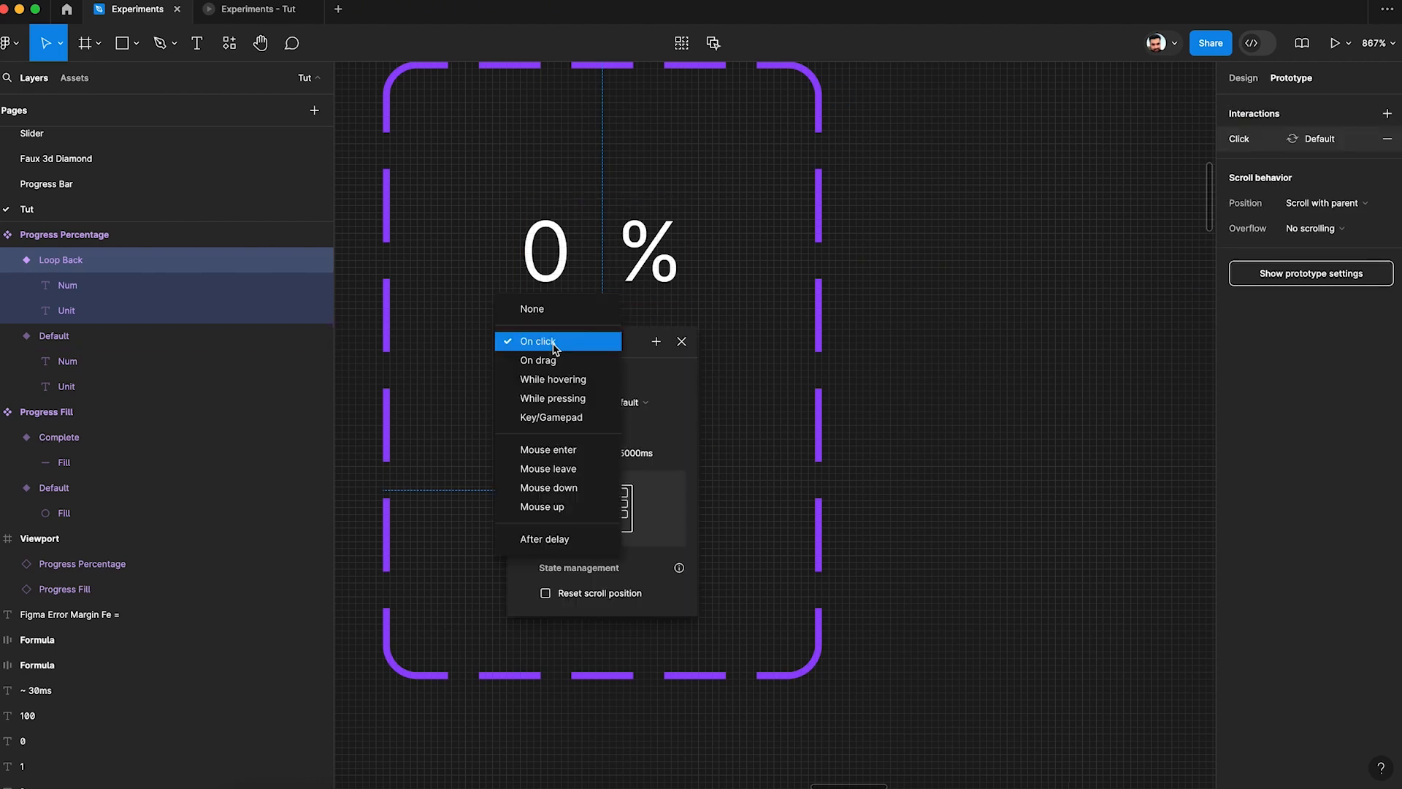
{"action": "left_click", "coordinate": [544, 539]}
{"action": "left_click", "coordinate": [553, 367]}
{"action": "type", "text": "1"}
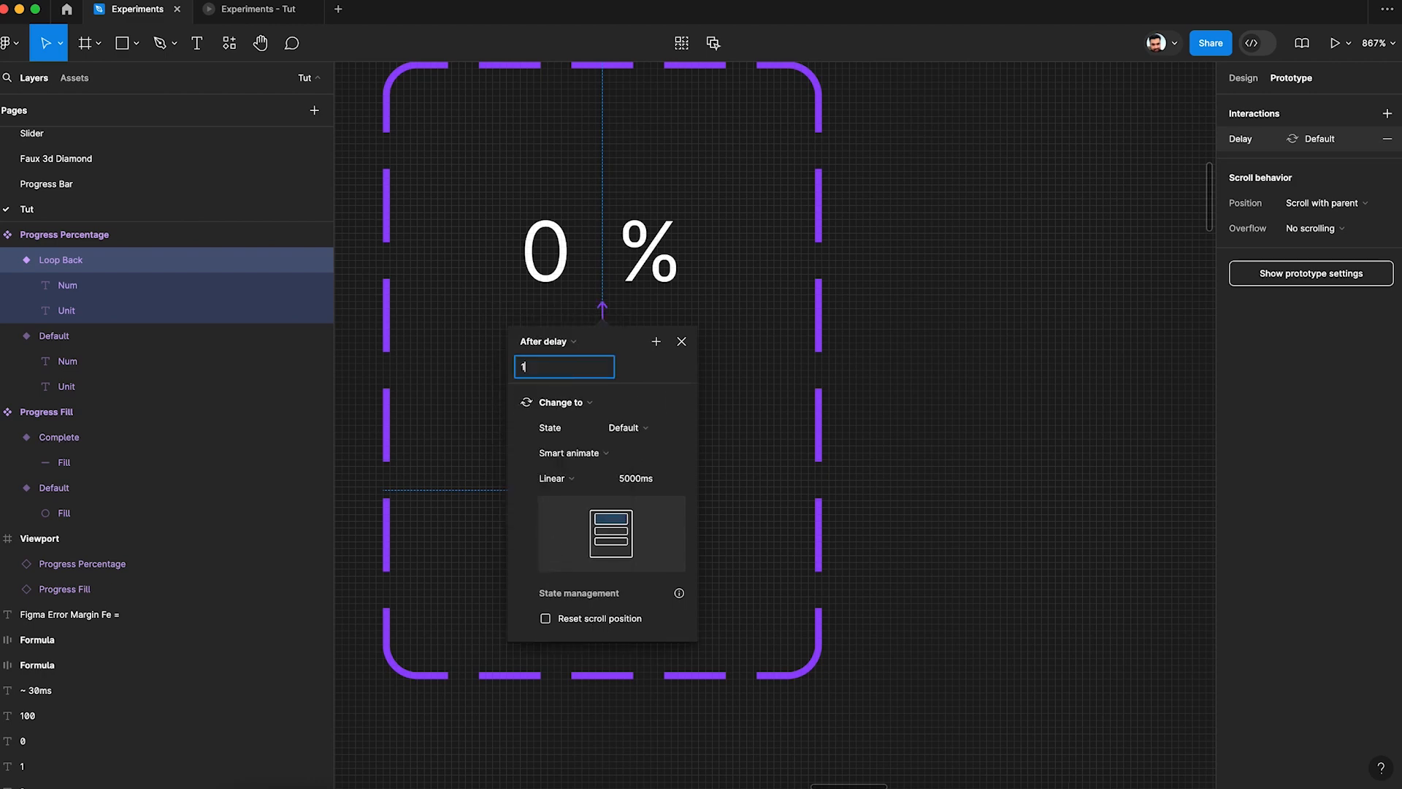
{"action": "key", "text": "Return"}
{"action": "left_click", "coordinate": [591, 458]}
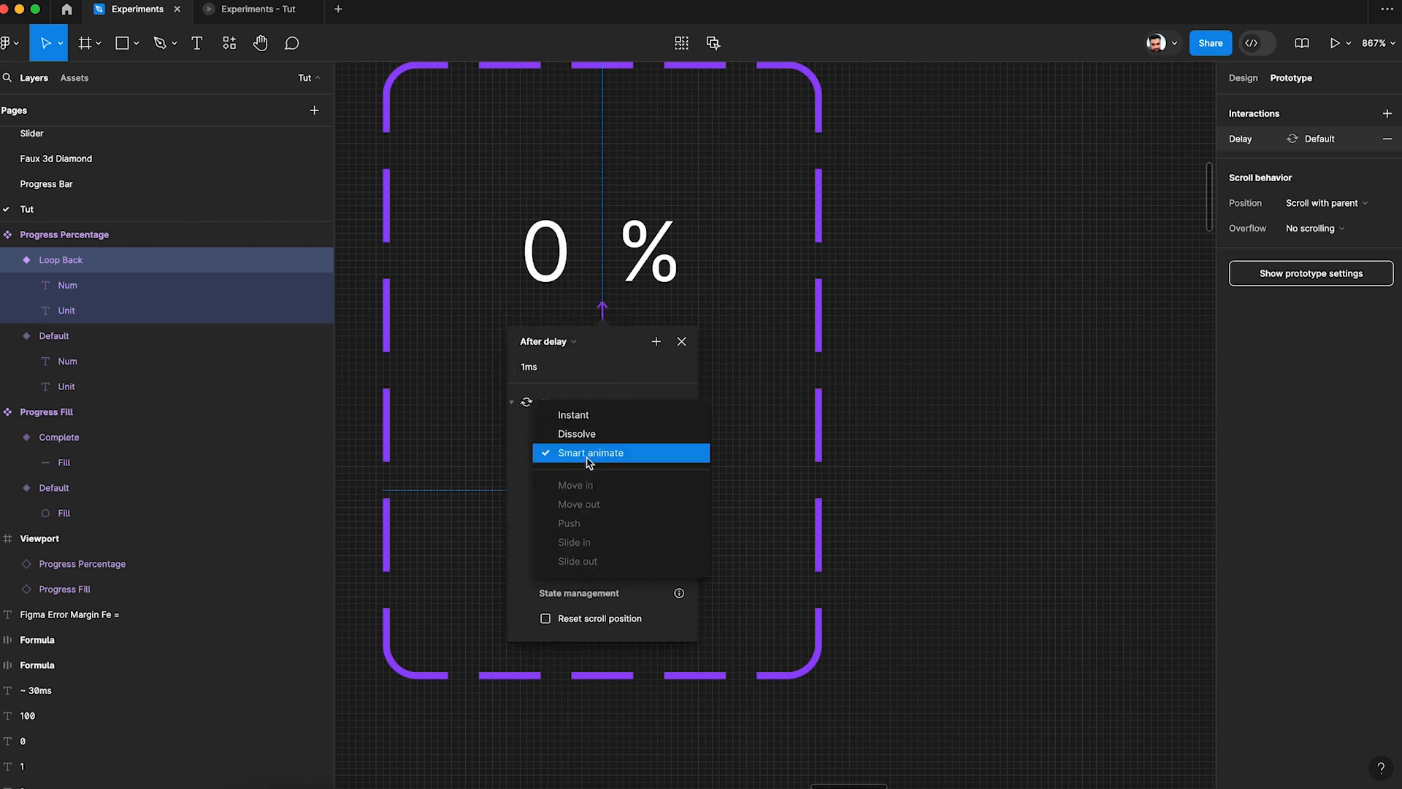
{"action": "left_click", "coordinate": [584, 416]}
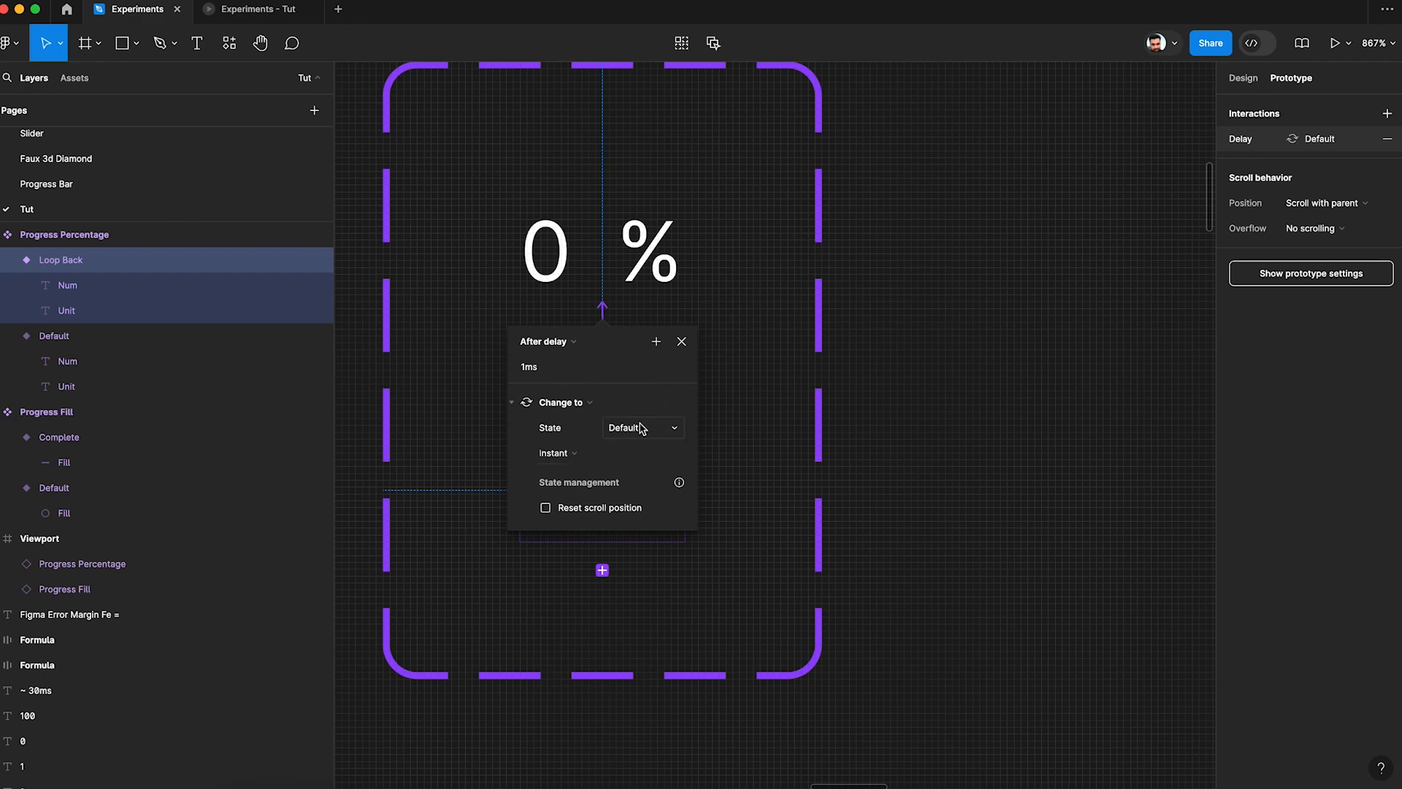
{"action": "left_click", "coordinate": [913, 431]}
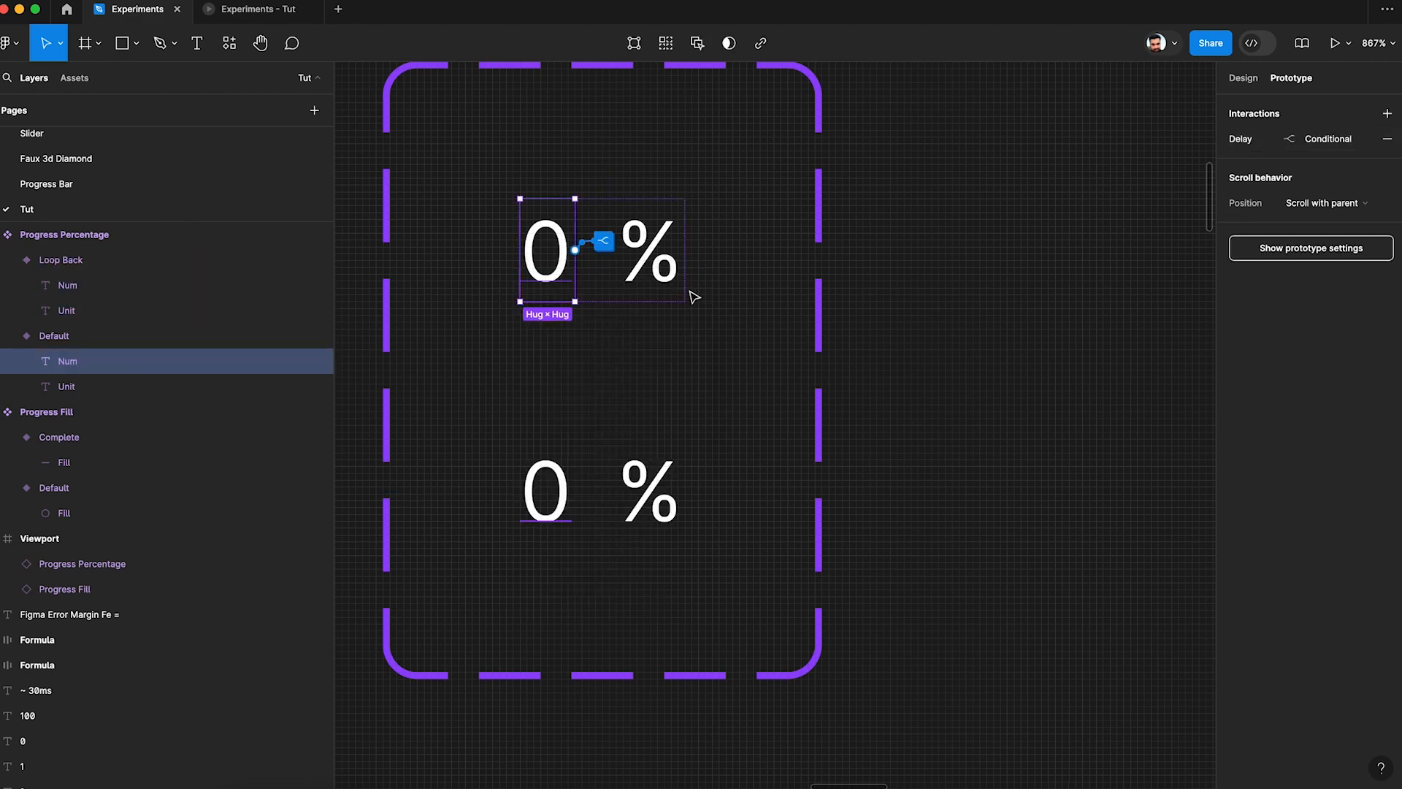
{"action": "left_click", "coordinate": [632, 442]}
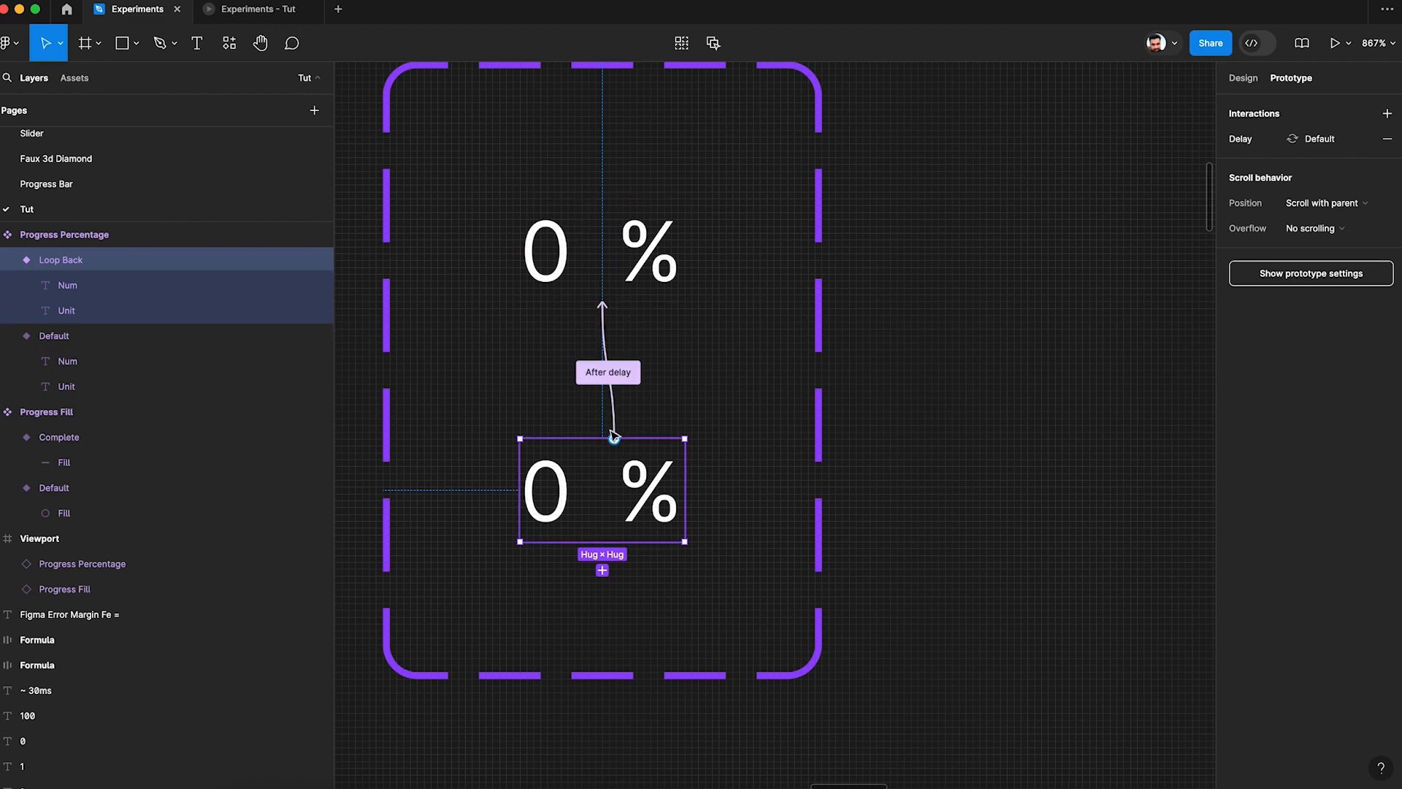
{"action": "left_click", "coordinate": [241, 17]}
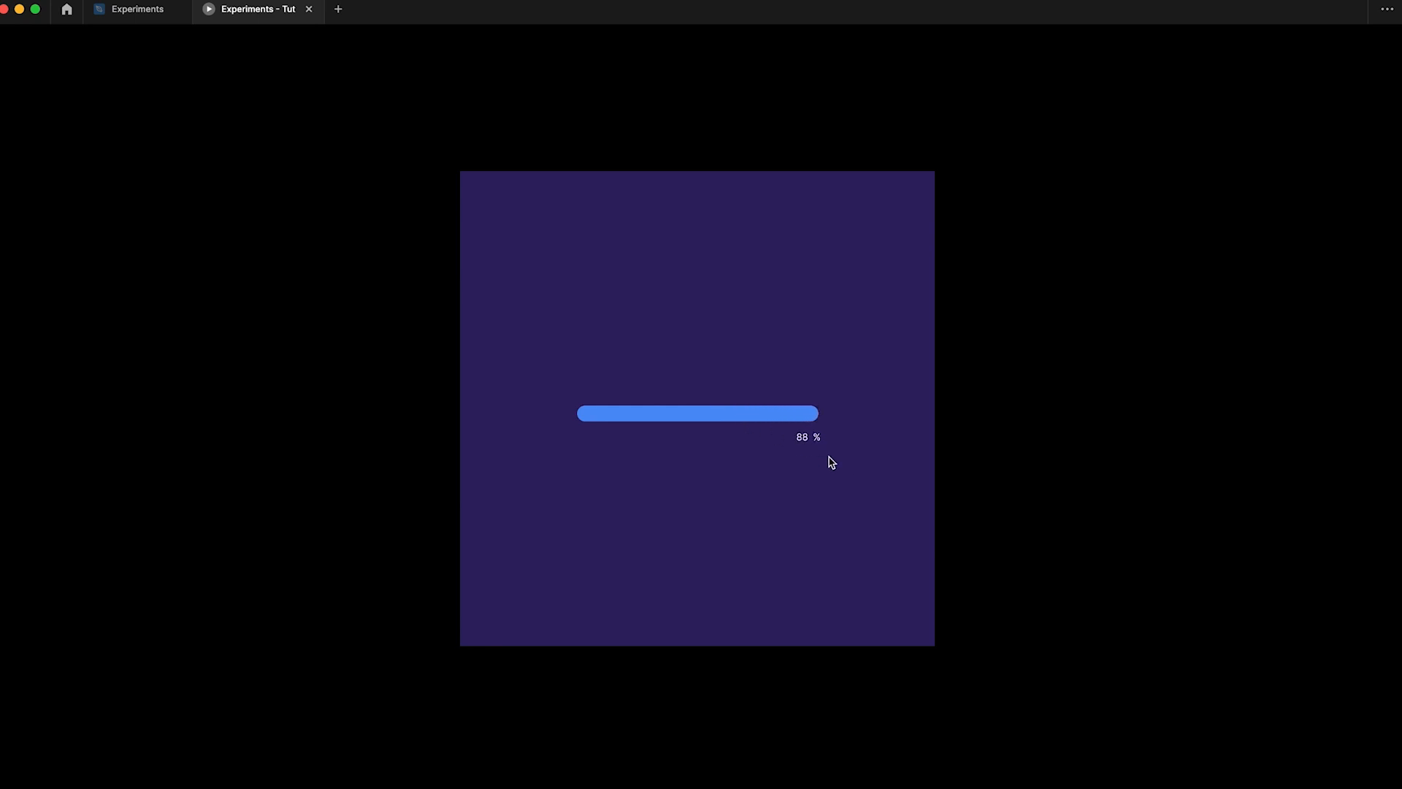
Try a 70ms delay on the Default variant's Num interaction and check the counter's pace in the prototype preview
{"action": "key", "text": "ctrl+shift+Tab"}
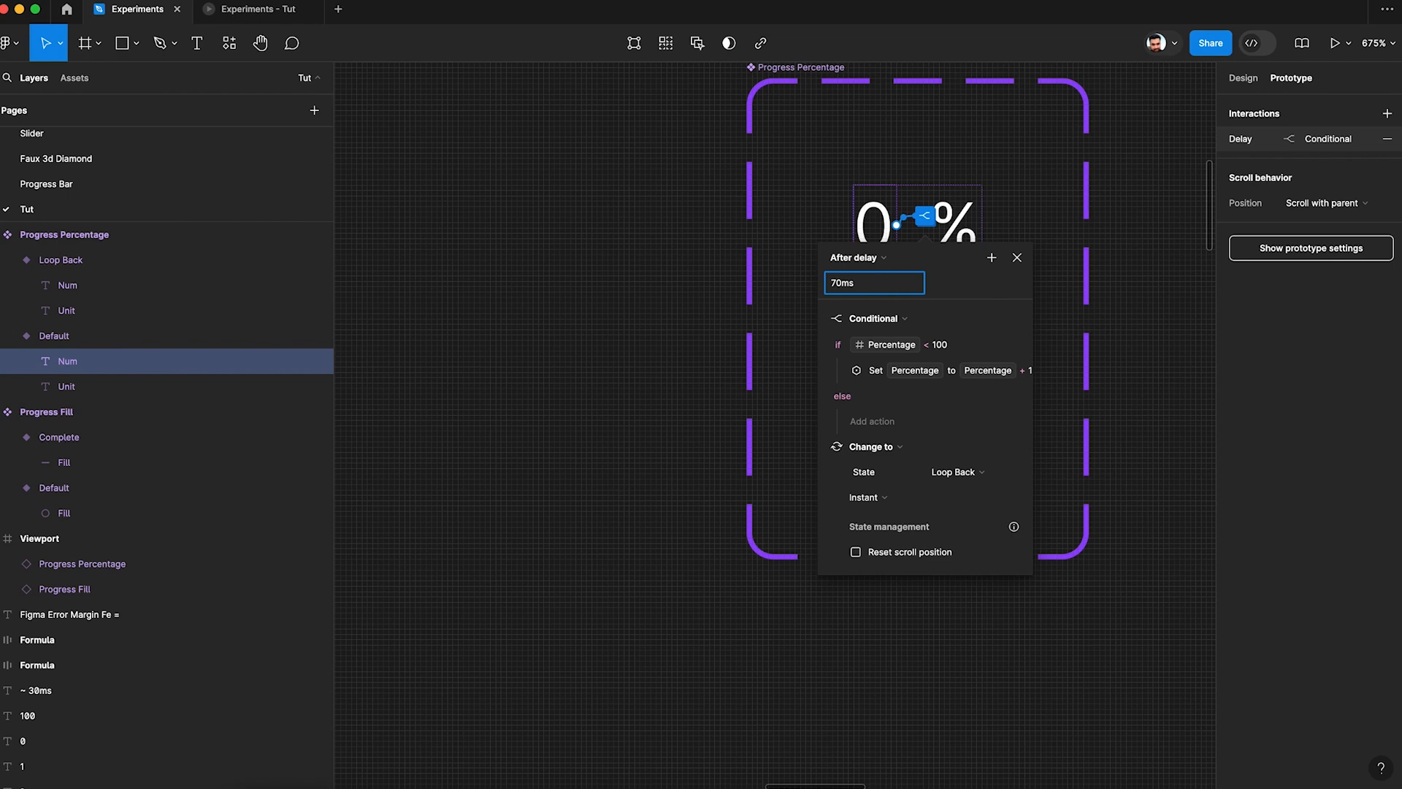
{"action": "key", "text": "Return"}
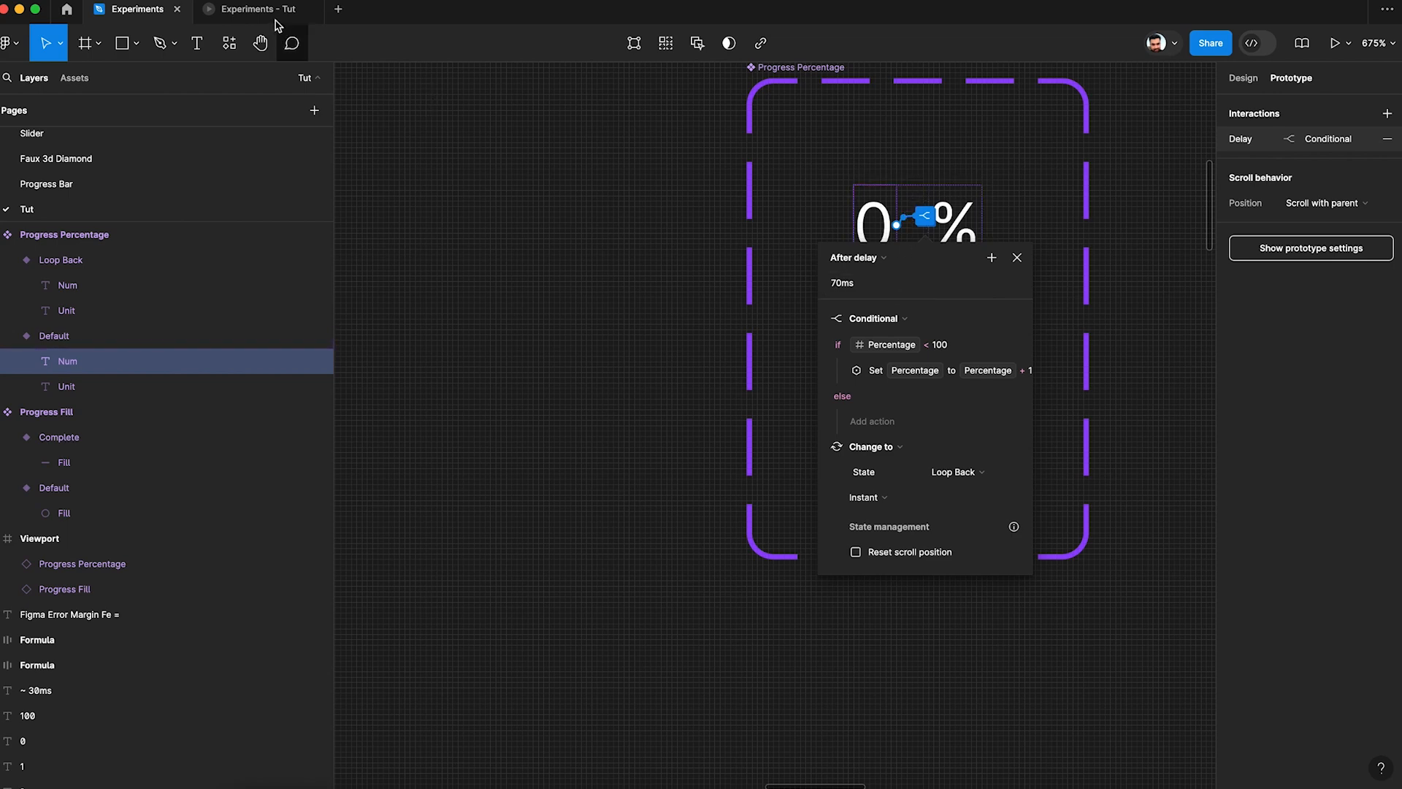
{"action": "mouse_move", "coordinate": [274, 22]}
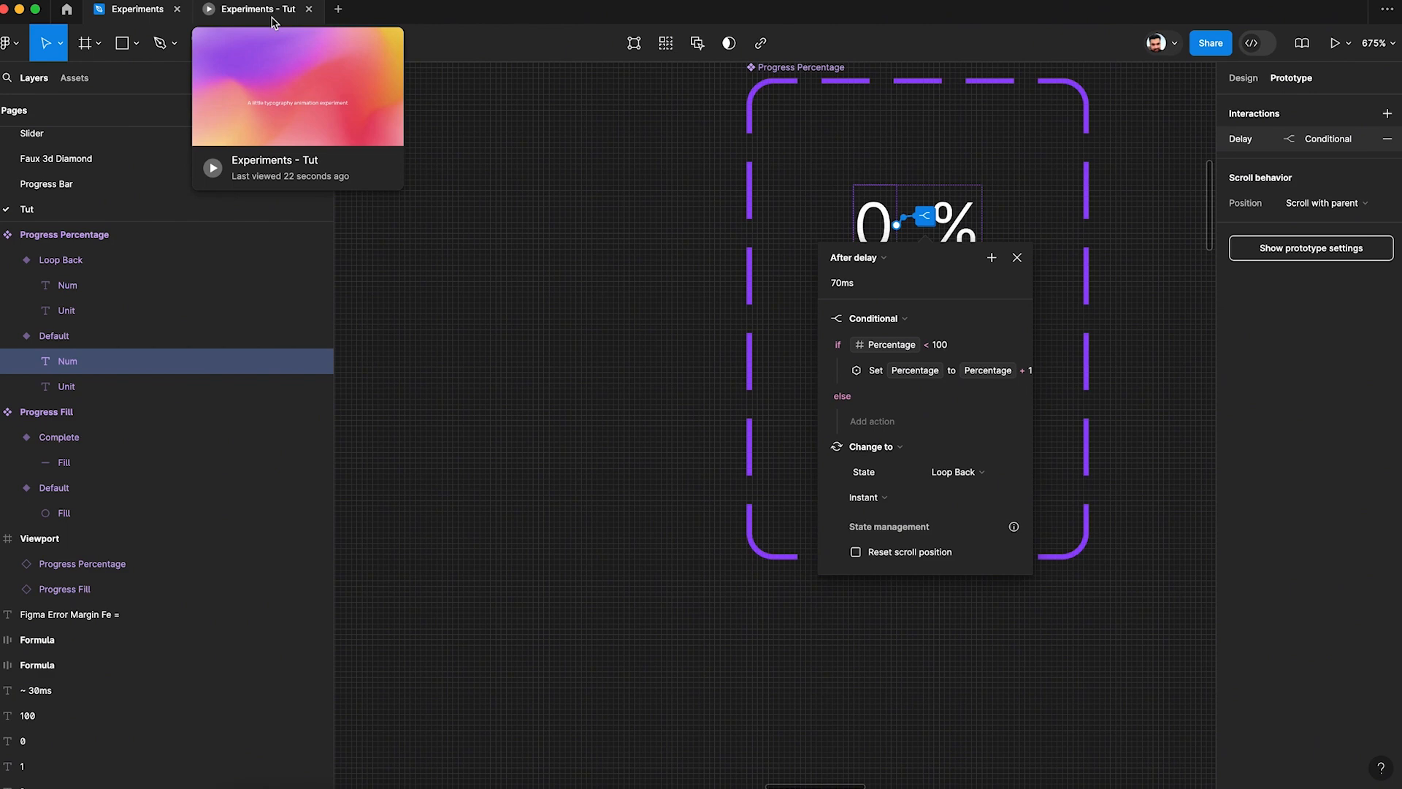
{"action": "left_click", "coordinate": [272, 14]}
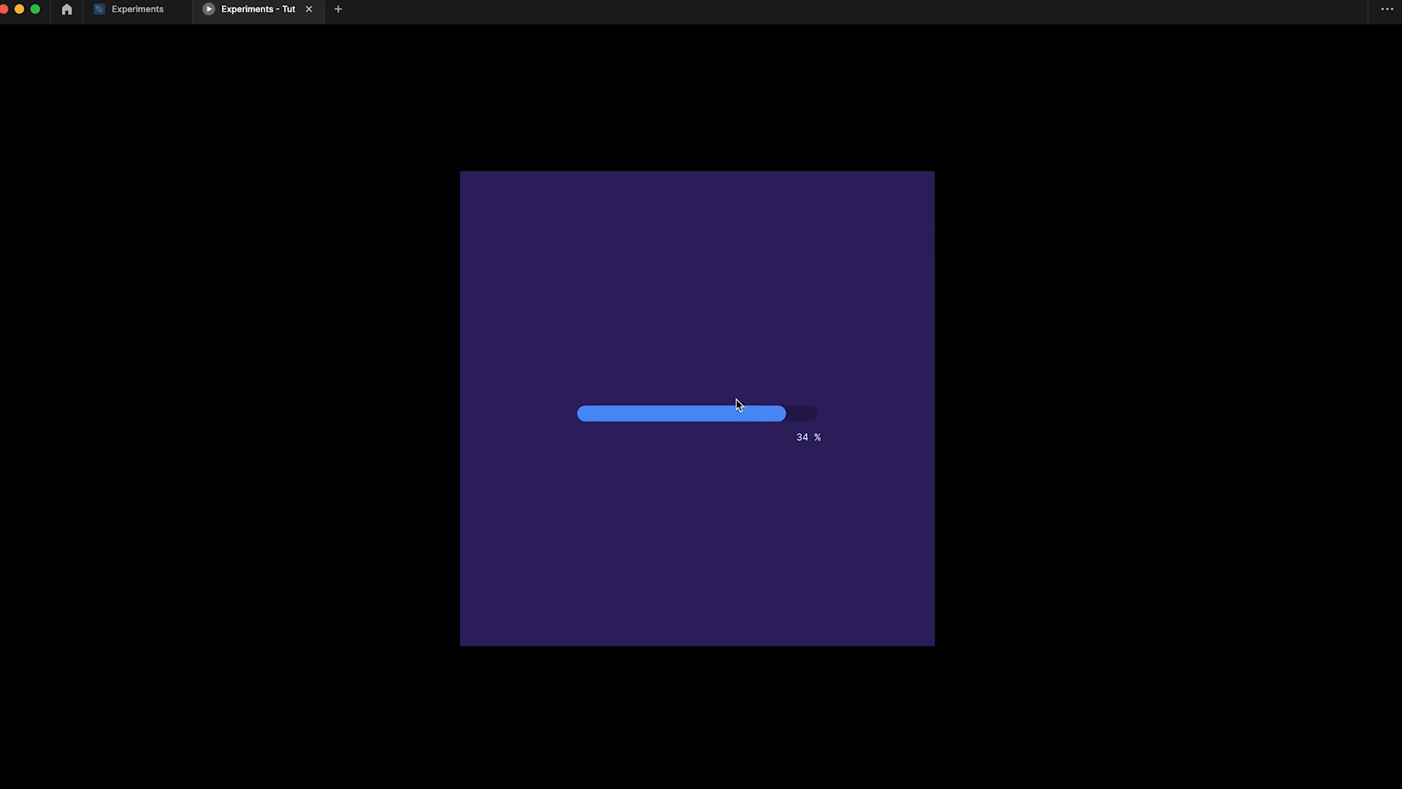
{"action": "left_click", "coordinate": [134, 11]}
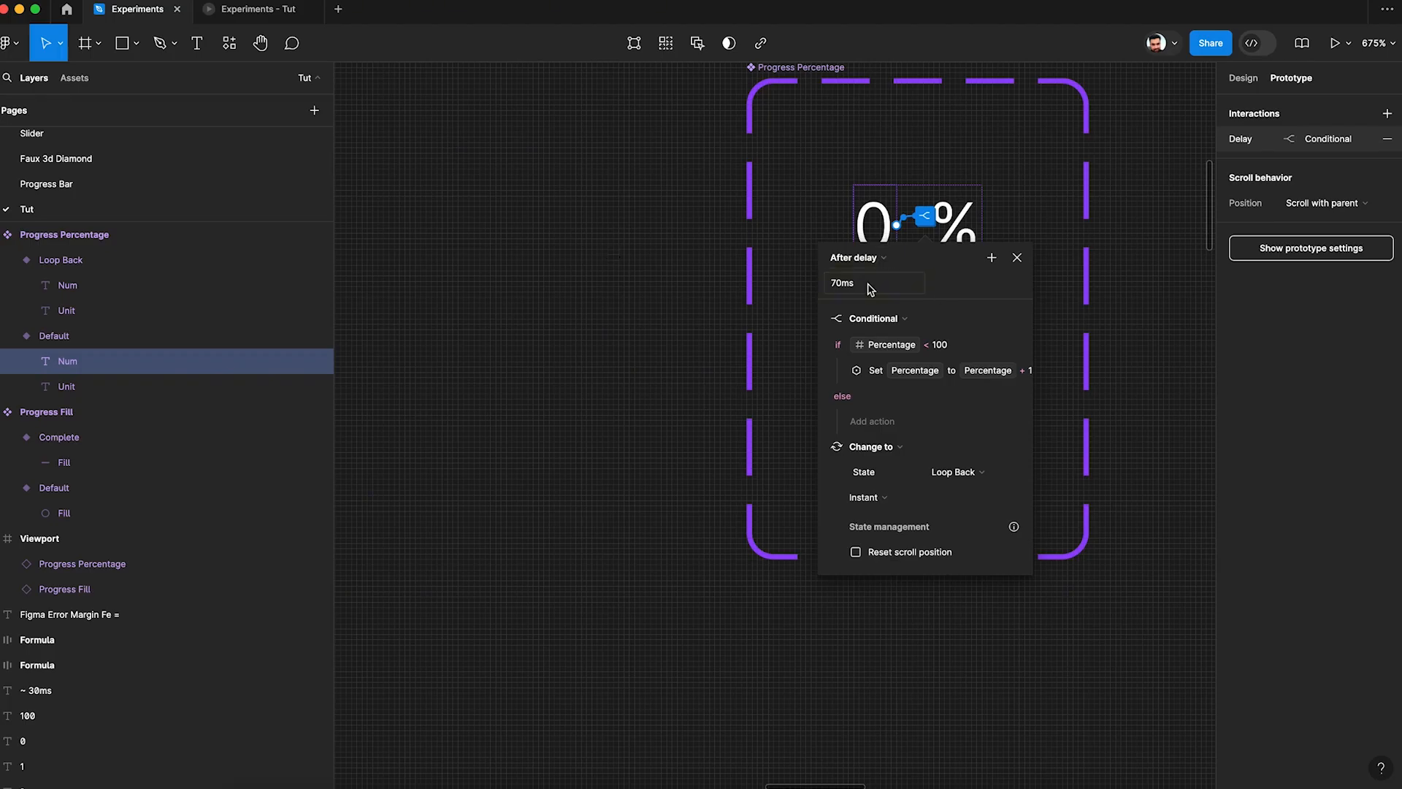
{"action": "left_click", "coordinate": [871, 289]}
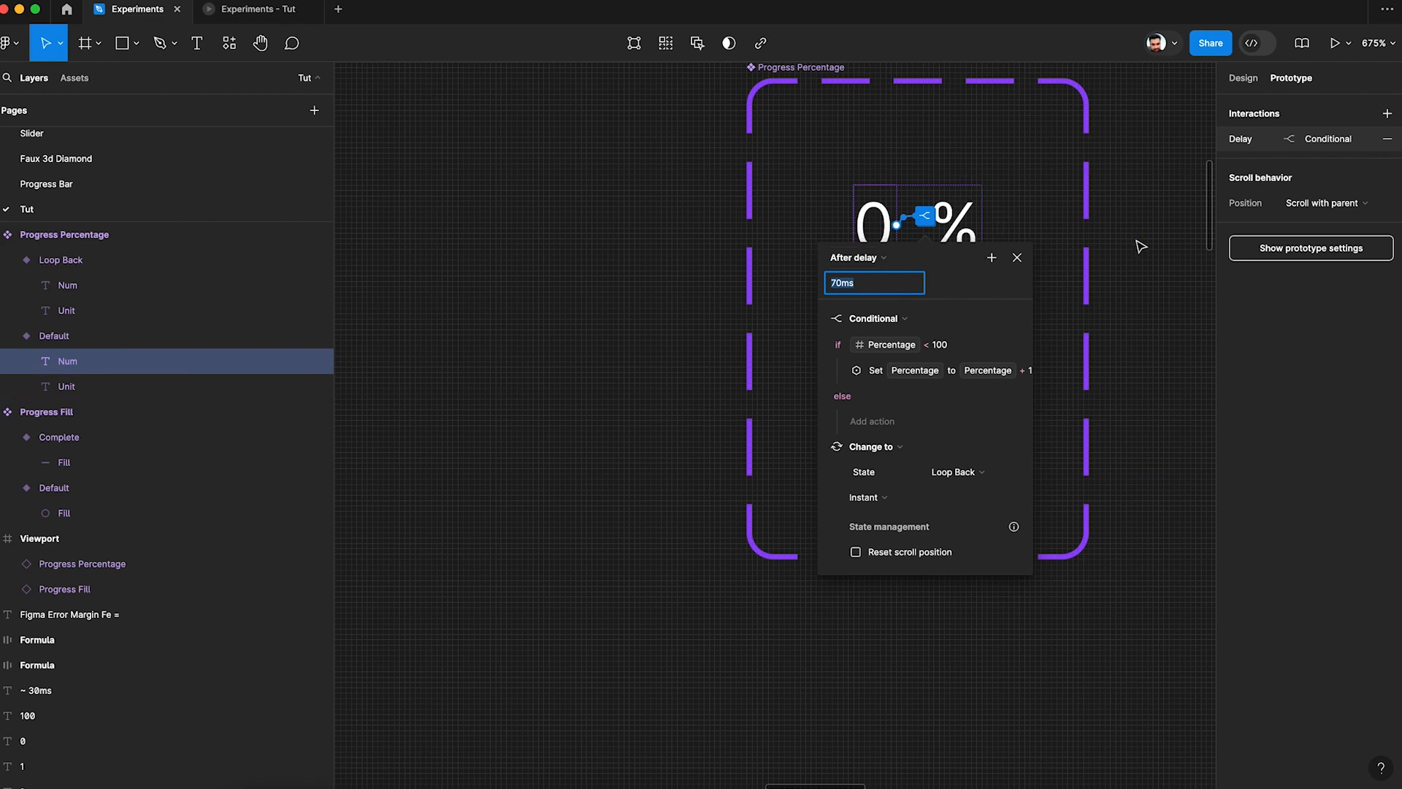
Examine the delay formula notes on the canvas, including total time, increment, start and end values, and Figma error margin
{"action": "scroll", "coordinate": [1142, 247], "scroll_direction": "right", "scroll_amount": 5}
{"action": "scroll", "coordinate": [1142, 247], "scroll_direction": "up", "scroll_amount": 3}
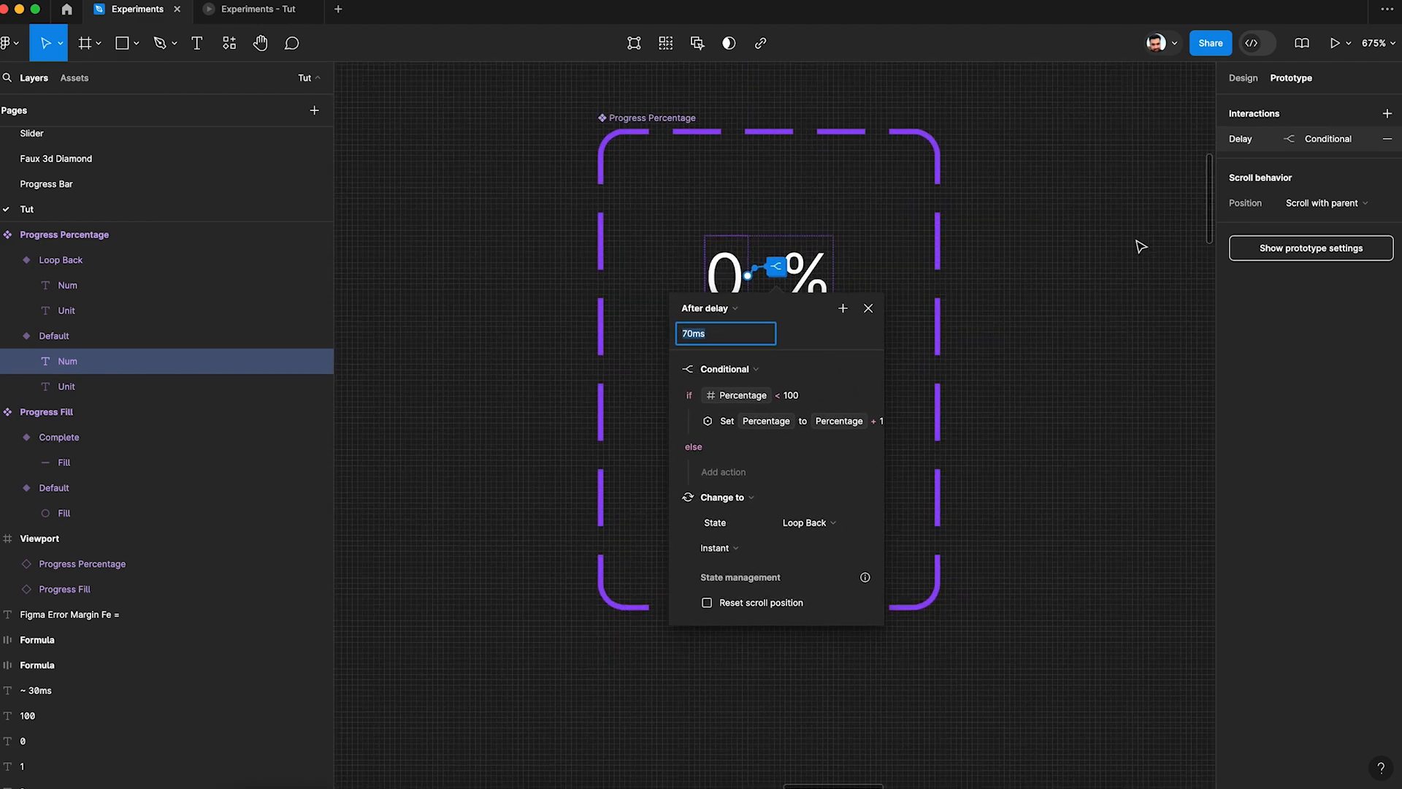
{"action": "scroll", "coordinate": [1142, 246], "scroll_direction": "down", "scroll_amount": 5}
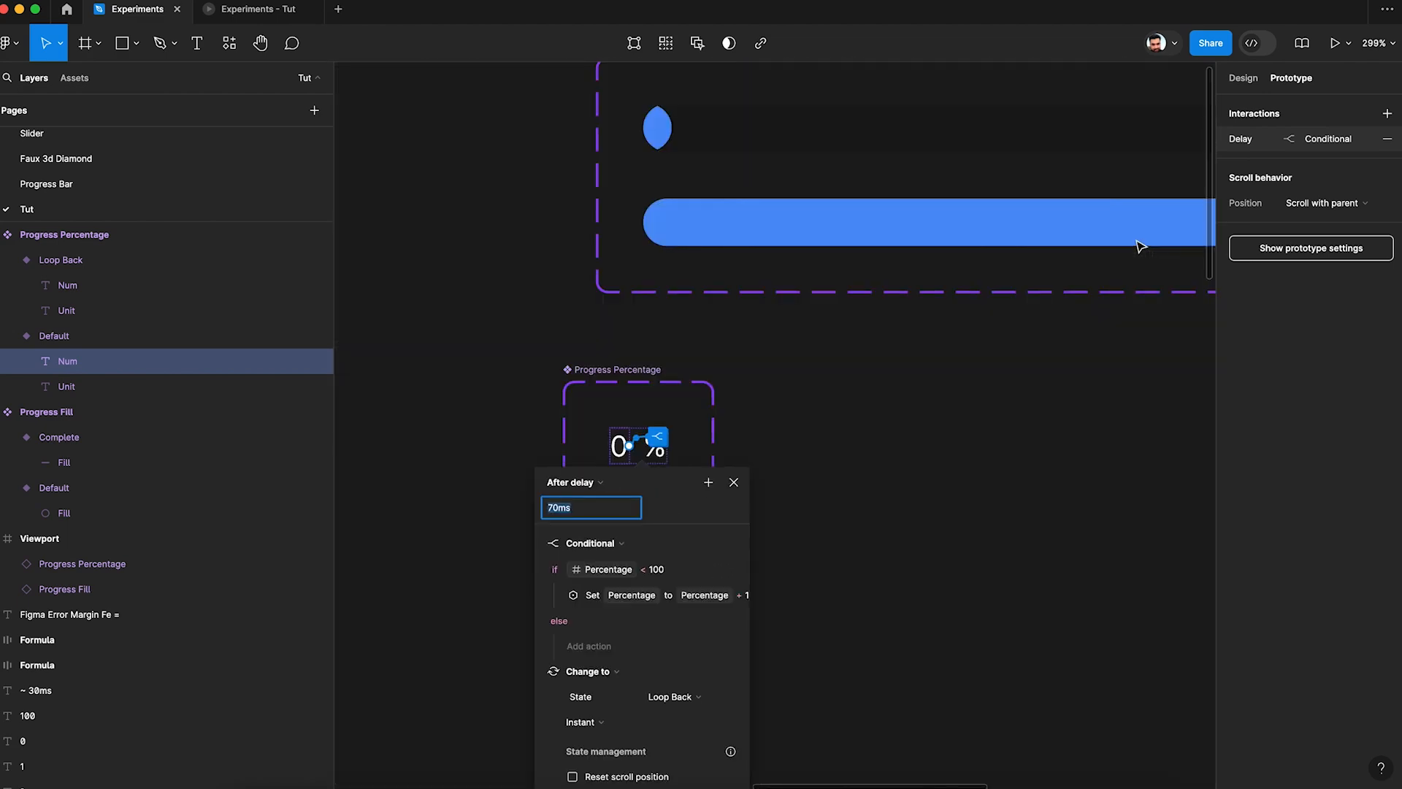
{"action": "scroll", "coordinate": [1137, 252], "scroll_direction": "down", "scroll_amount": 3}
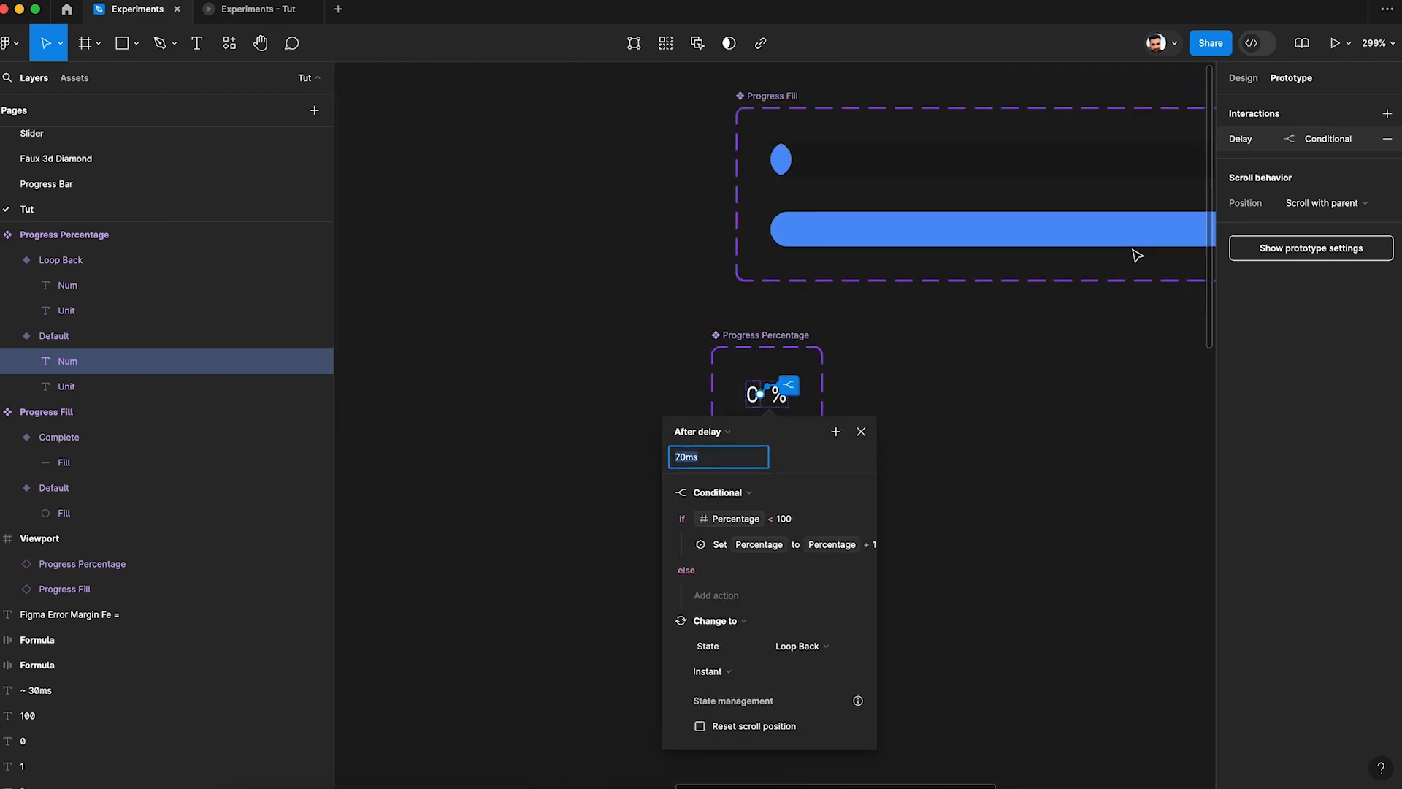
{"action": "left_click", "coordinate": [955, 369]}
{"action": "scroll", "coordinate": [956, 369], "scroll_direction": "left", "scroll_amount": 10}
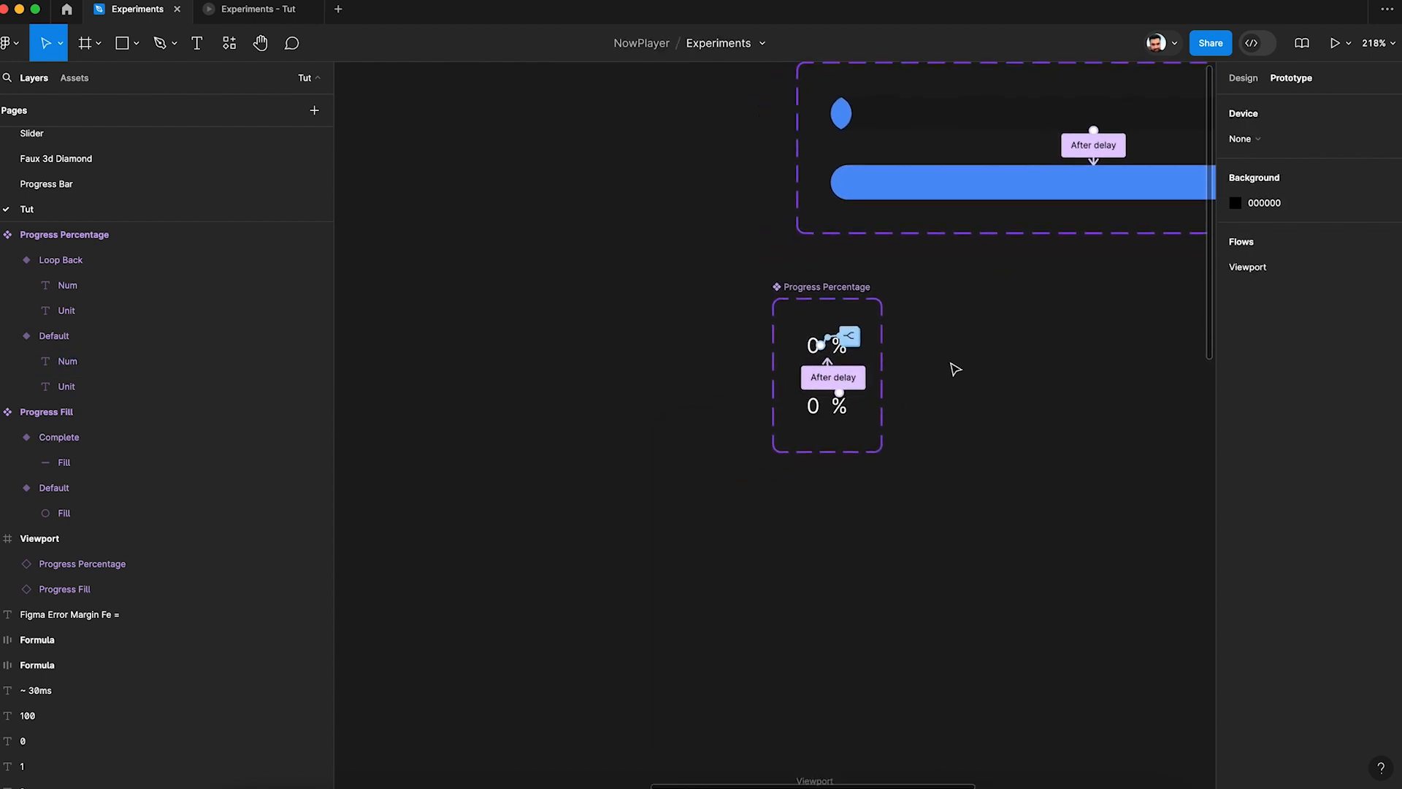
{"action": "scroll", "coordinate": [953, 369], "scroll_direction": "left", "scroll_amount": 5}
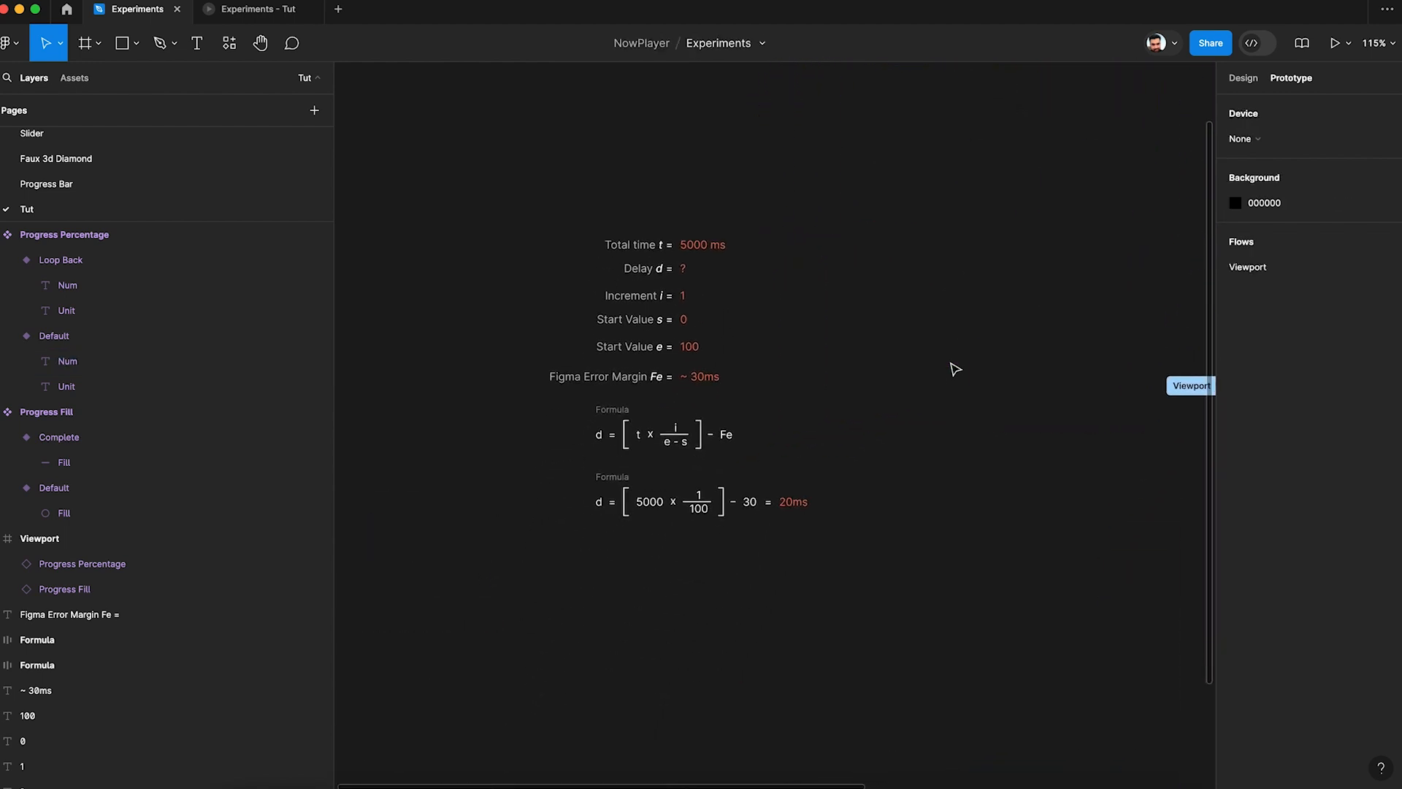
{"action": "scroll", "coordinate": [780, 320], "scroll_direction": "up", "scroll_amount": 3}
{"action": "scroll", "coordinate": [782, 321], "scroll_direction": "up", "scroll_amount": 5}
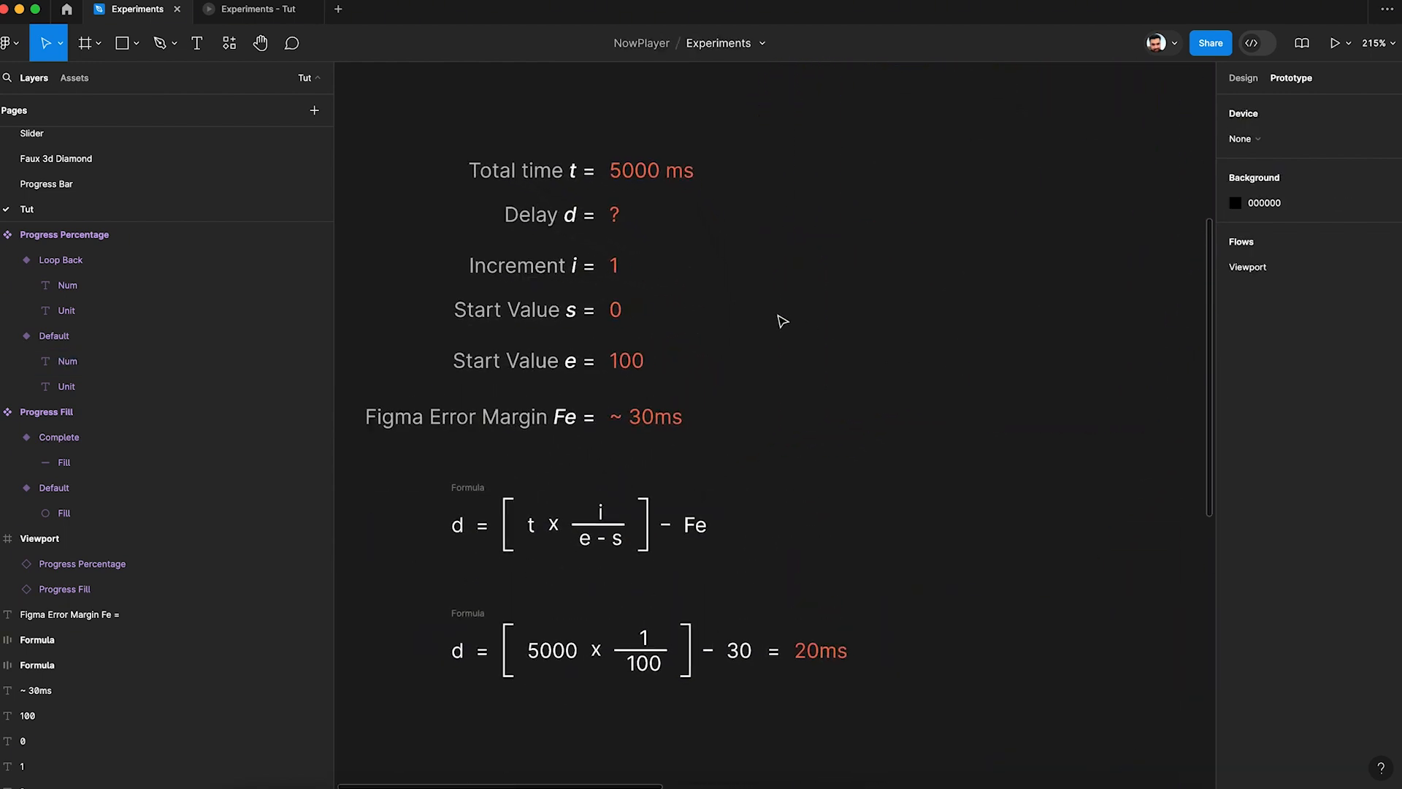
{"action": "scroll", "coordinate": [781, 322], "scroll_direction": "up", "scroll_amount": 1}
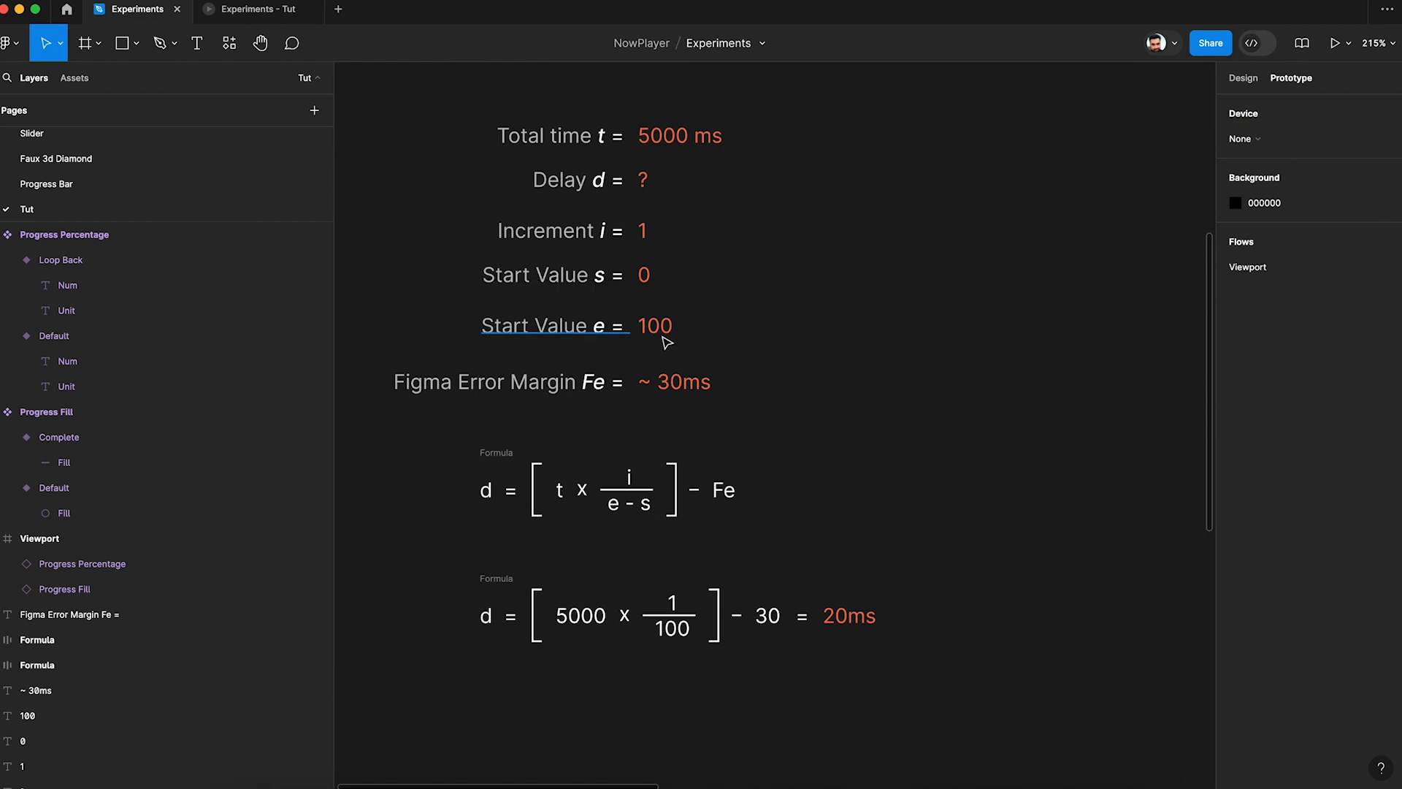
{"action": "scroll", "coordinate": [702, 361], "scroll_direction": "down", "scroll_amount": 3}
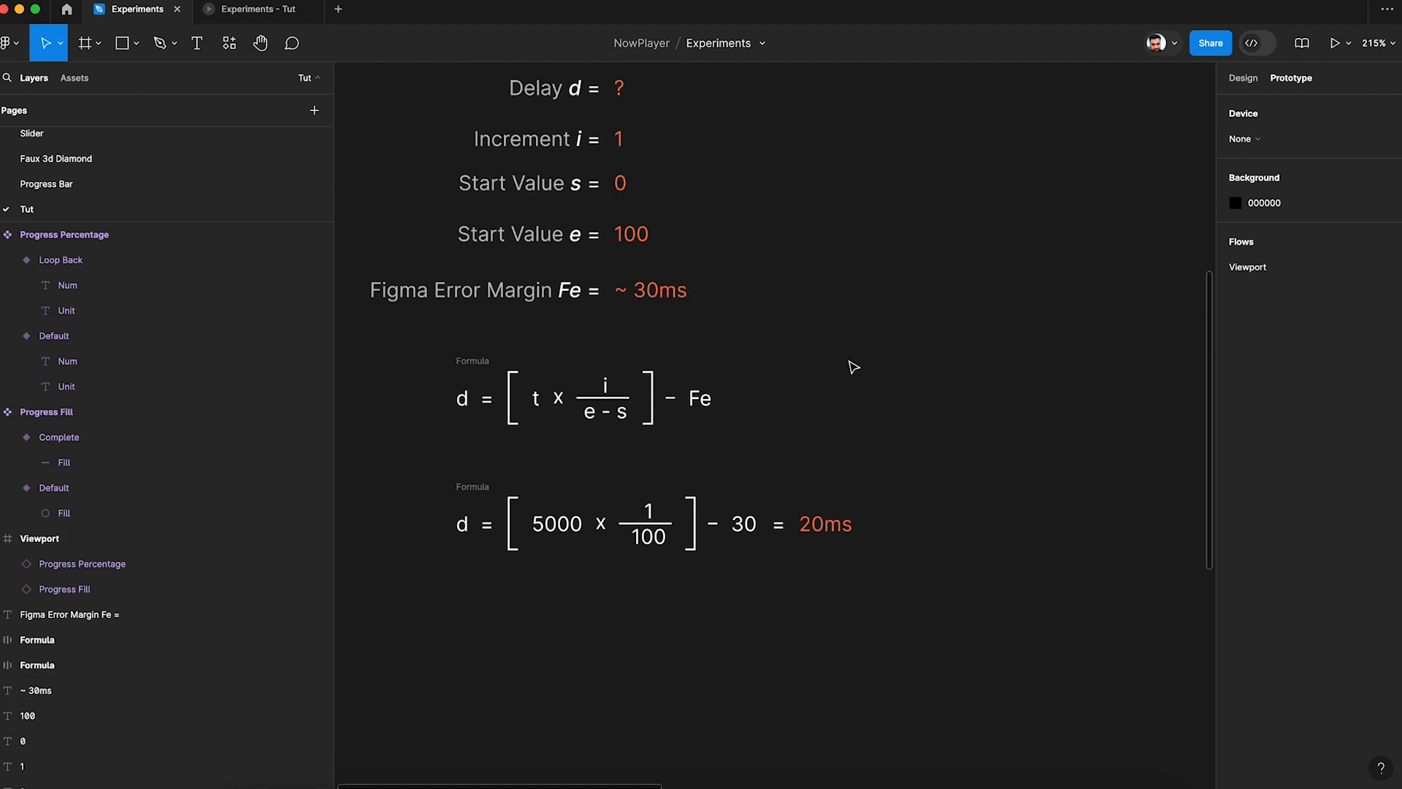
{"action": "scroll", "coordinate": [851, 365], "scroll_direction": "down", "scroll_amount": 3}
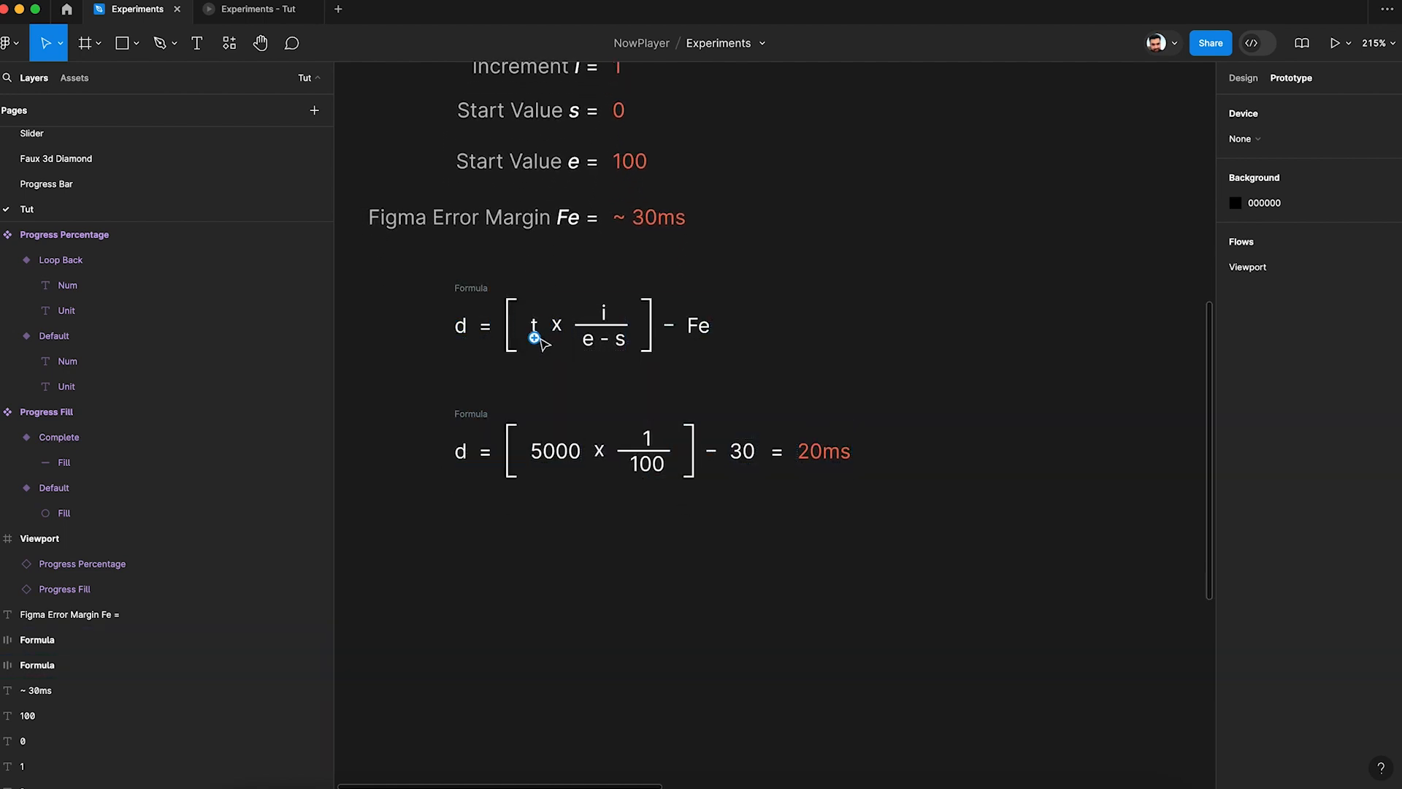
{"action": "scroll", "coordinate": [544, 341], "scroll_direction": "right", "scroll_amount": 2}
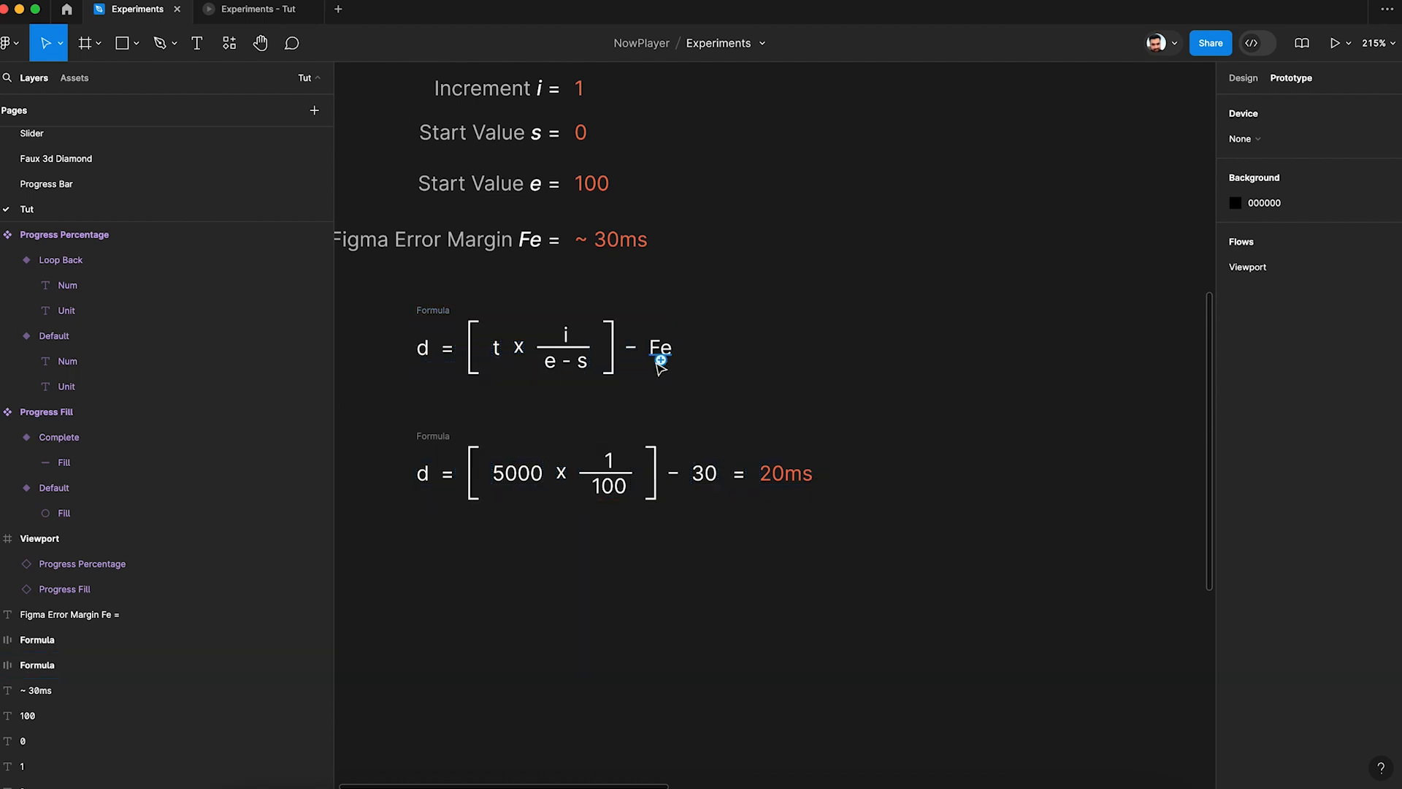
{"action": "scroll", "coordinate": [886, 576], "scroll_direction": "up", "scroll_amount": 3}
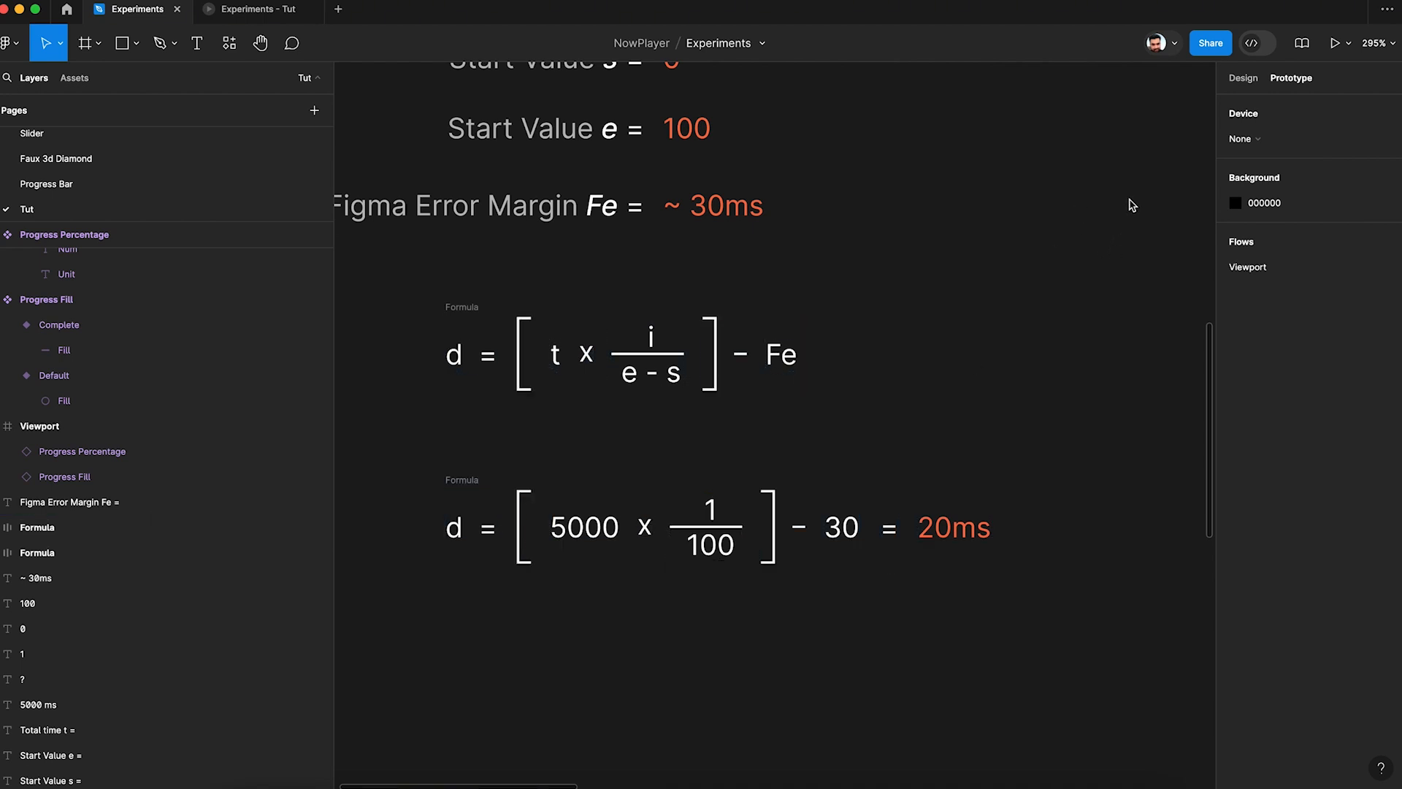
{"action": "scroll", "coordinate": [1170, 214], "scroll_direction": "right", "scroll_amount": 1}
{"action": "scroll", "coordinate": [1171, 215], "scroll_direction": "right", "scroll_amount": 5}
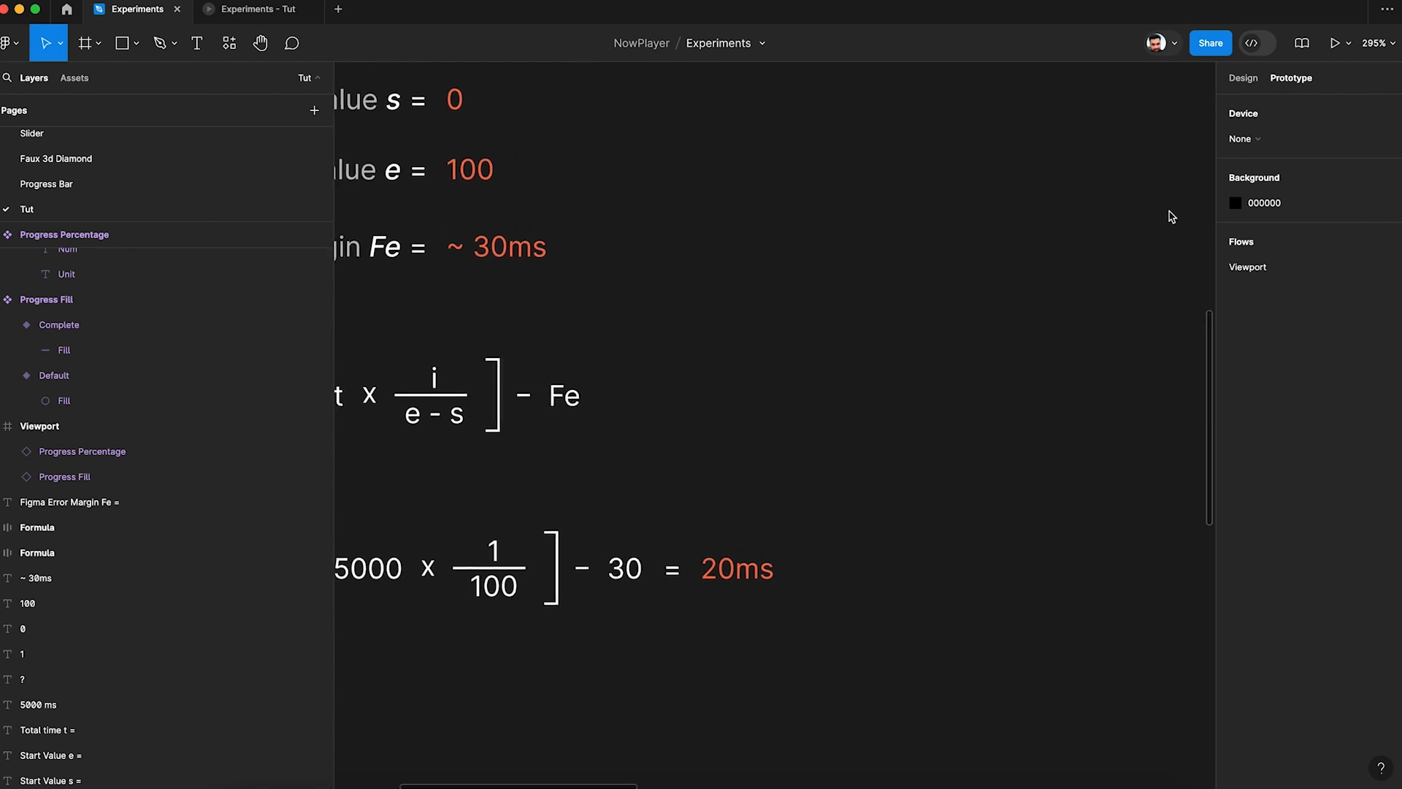
{"action": "scroll", "coordinate": [1170, 215], "scroll_direction": "down", "scroll_amount": 3}
{"action": "scroll", "coordinate": [1171, 216], "scroll_direction": "right", "scroll_amount": 5}
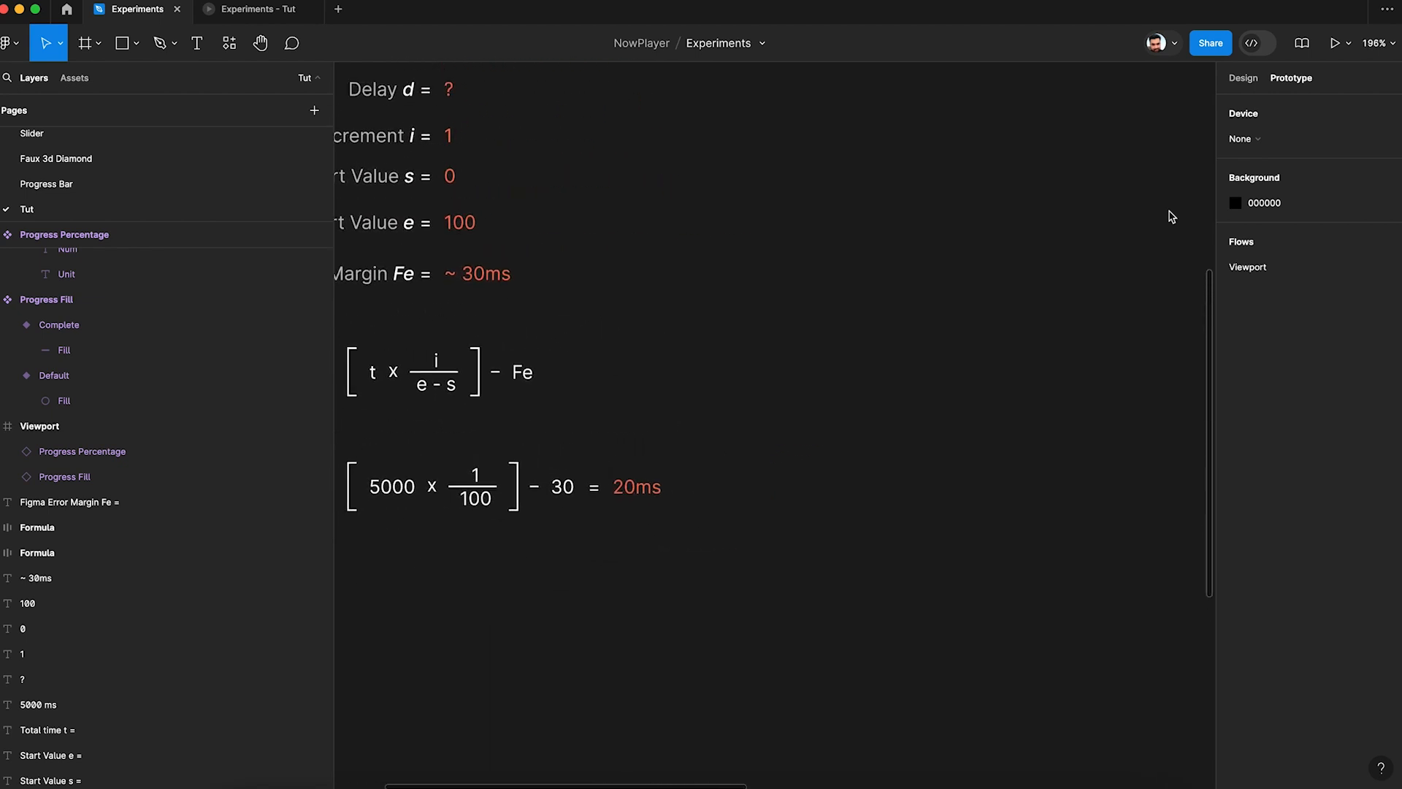
{"action": "scroll", "coordinate": [1080, 256], "scroll_direction": "left", "scroll_amount": 3}
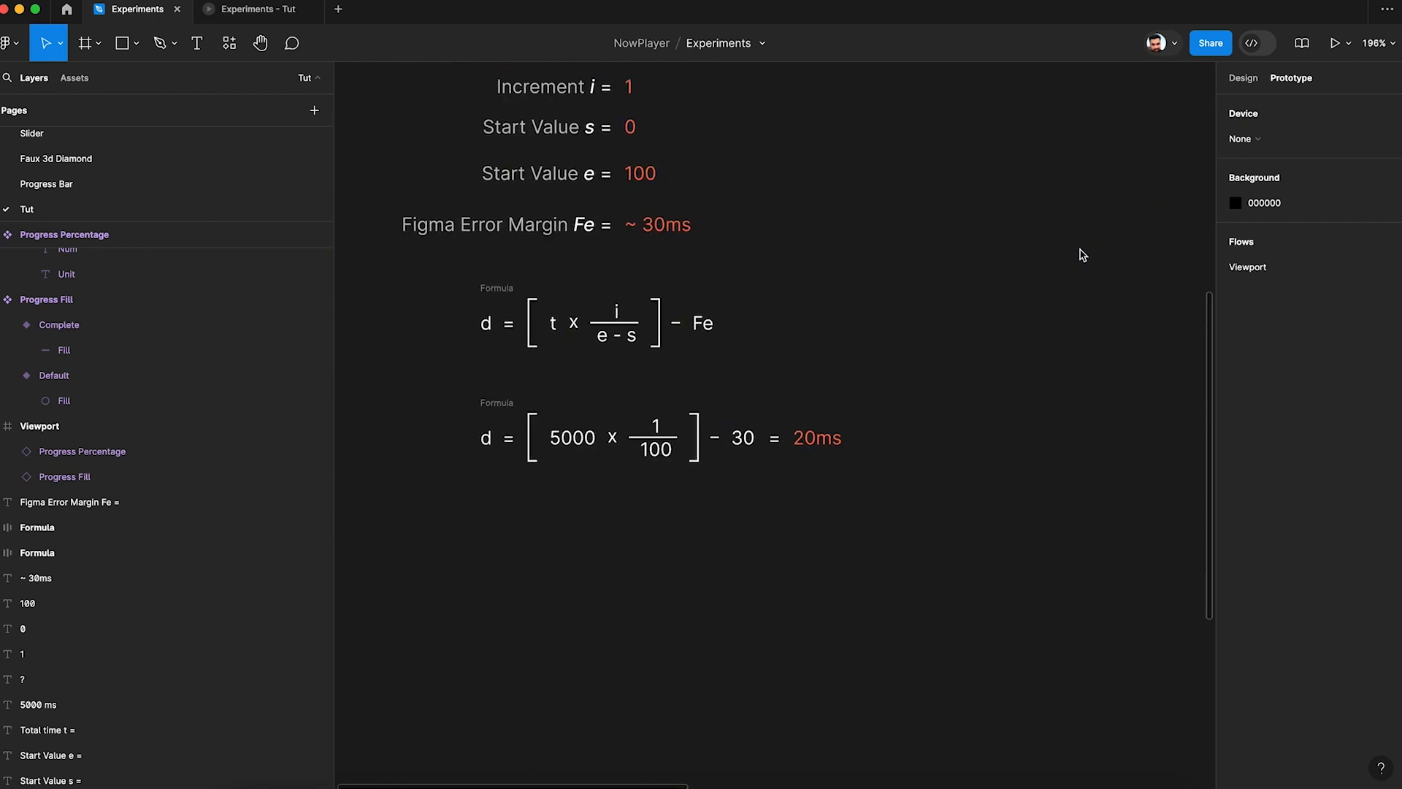
Set the total time in the worked example of the delay formula to 10000
{"action": "left_click", "coordinate": [565, 440]}
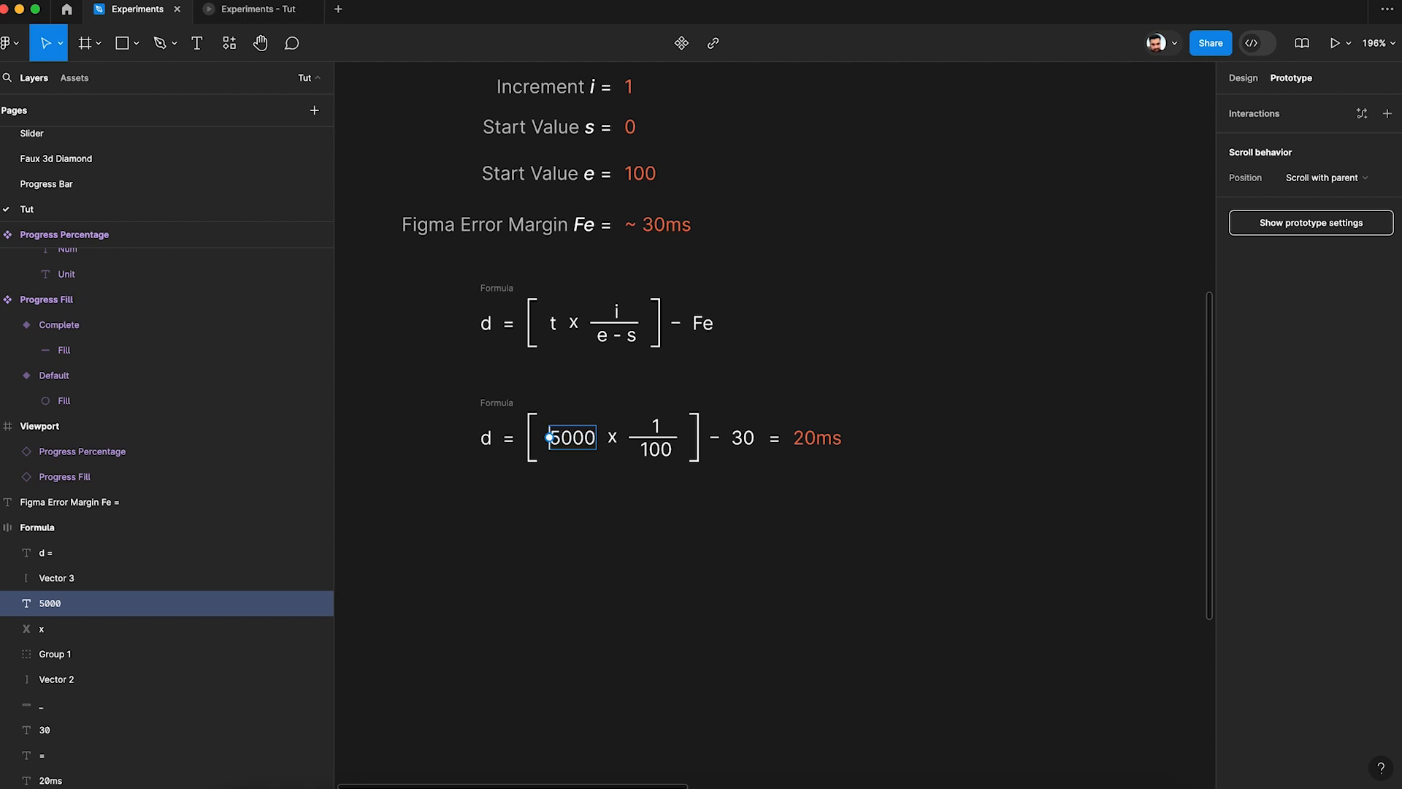
{"action": "key", "text": "Delete"}
{"action": "type", "text": "10"}
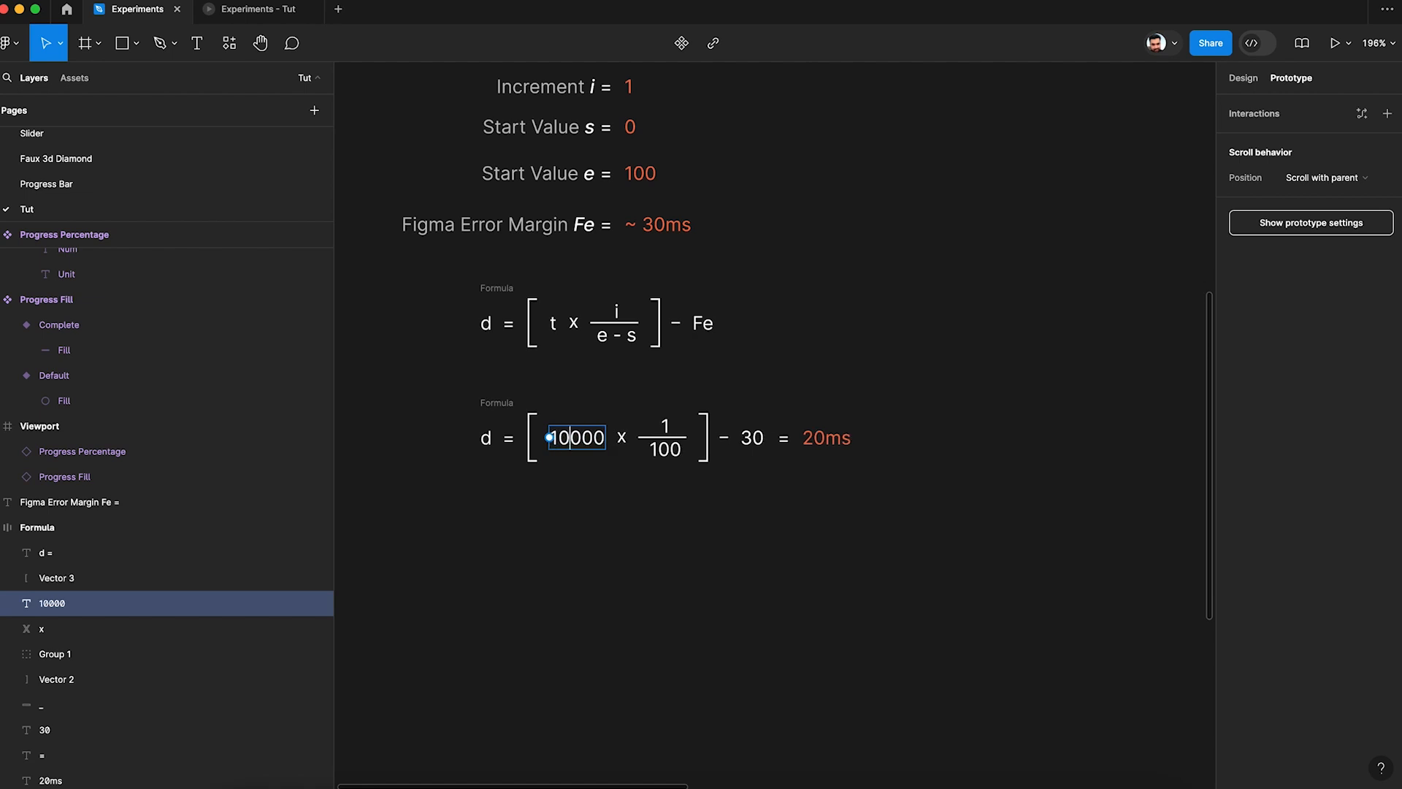
{"action": "key", "text": "Escape"}
Move the Progress Percentage component set next to the worked delay formula
{"action": "scroll", "coordinate": [626, 523], "scroll_direction": "down", "scroll_amount": 3}
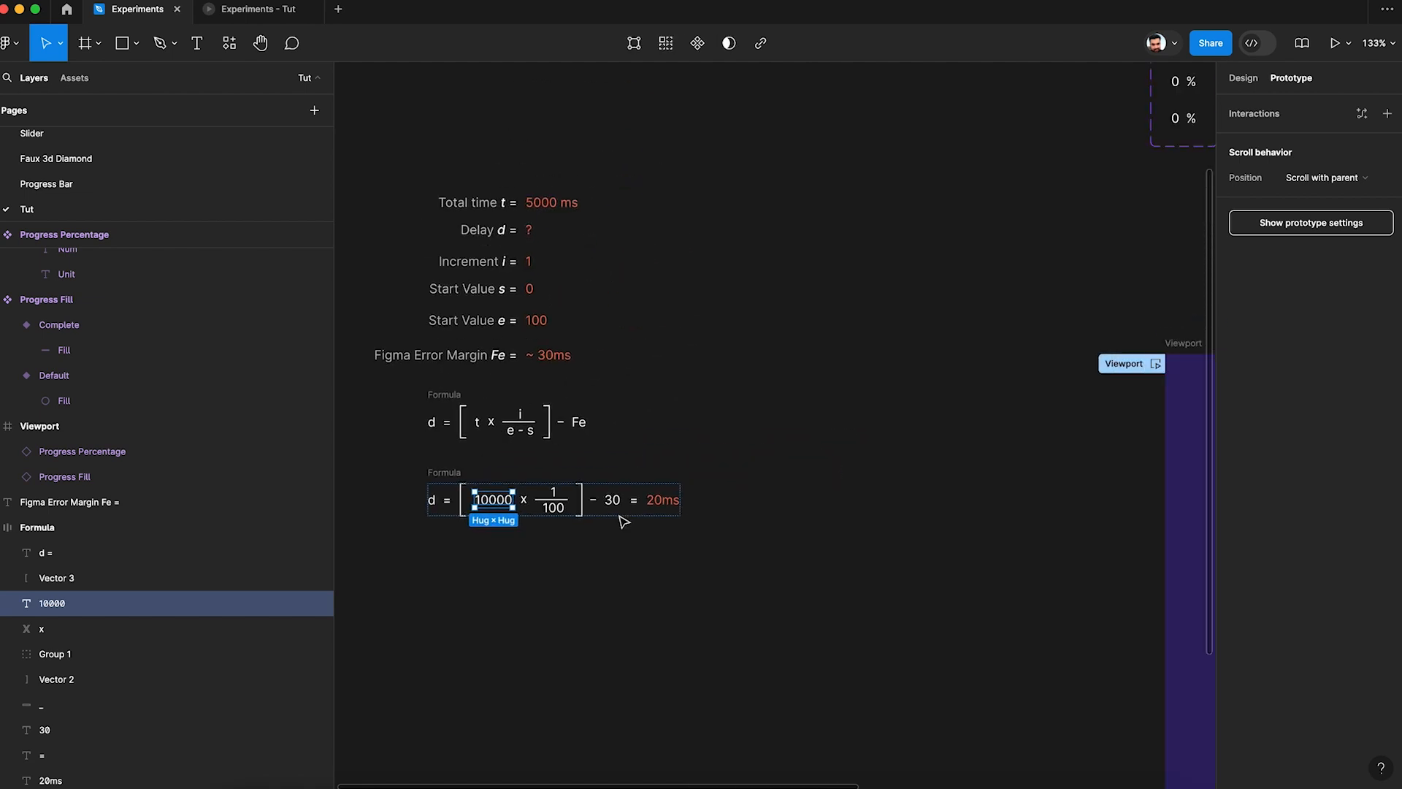
{"action": "scroll", "coordinate": [626, 523], "scroll_direction": "right", "scroll_amount": 3}
{"action": "scroll", "coordinate": [623, 522], "scroll_direction": "down", "scroll_amount": 3}
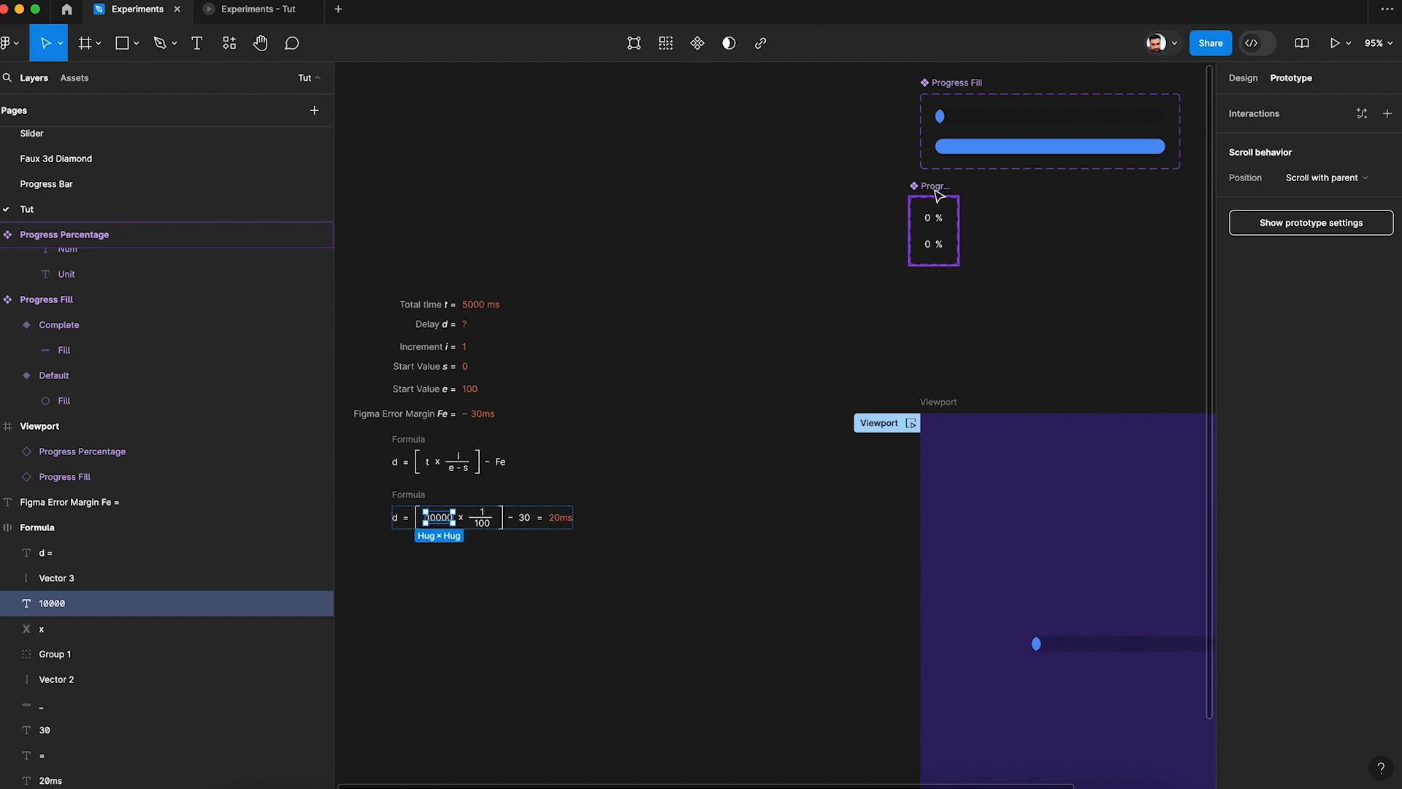
{"action": "left_click", "coordinate": [894, 221]}
{"action": "left_click_drag", "start_coordinate": [628, 470], "coordinate": [619, 491]}
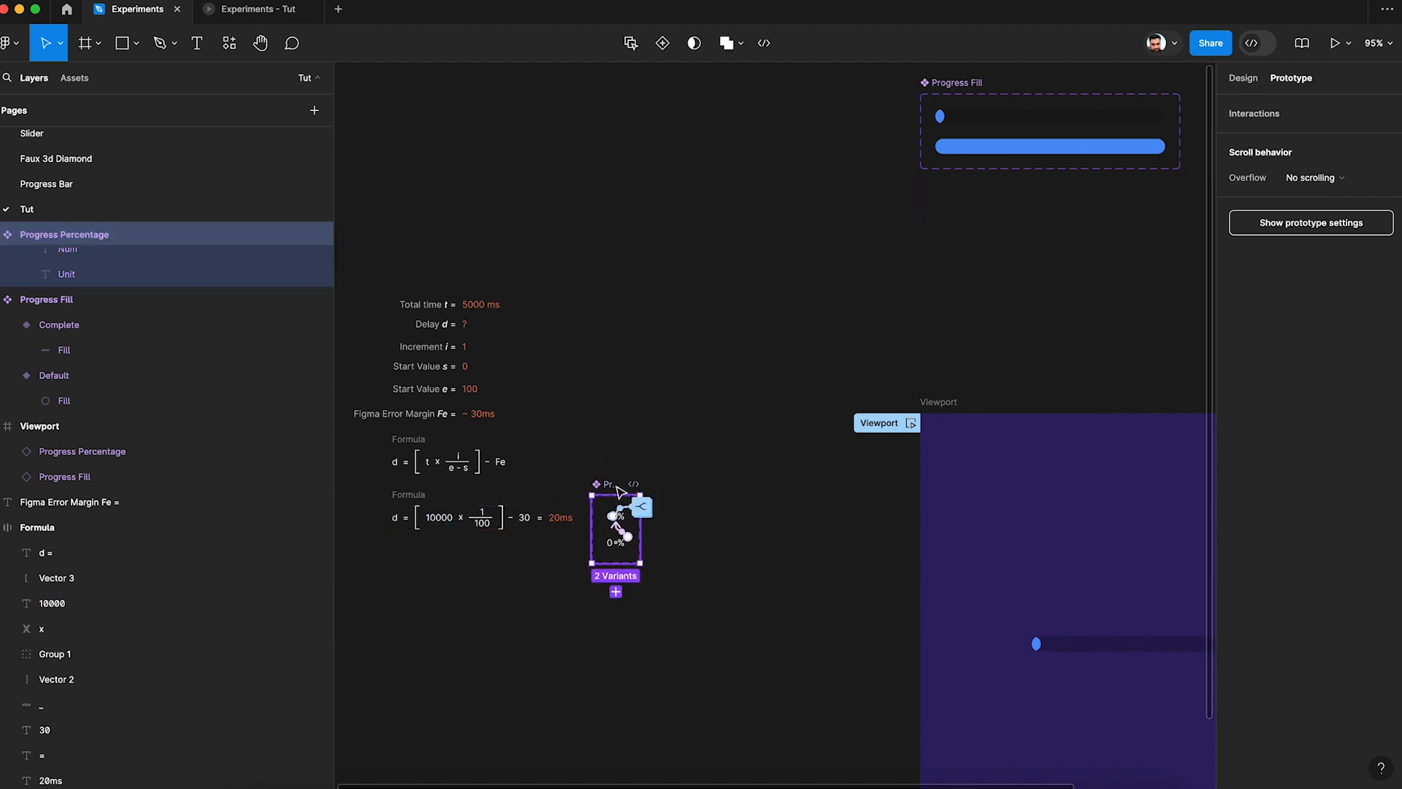
Open the Default variant's Num interaction beside the worked formula to compare its After delay value
{"action": "scroll", "coordinate": [586, 531], "scroll_direction": "up", "scroll_amount": 8}
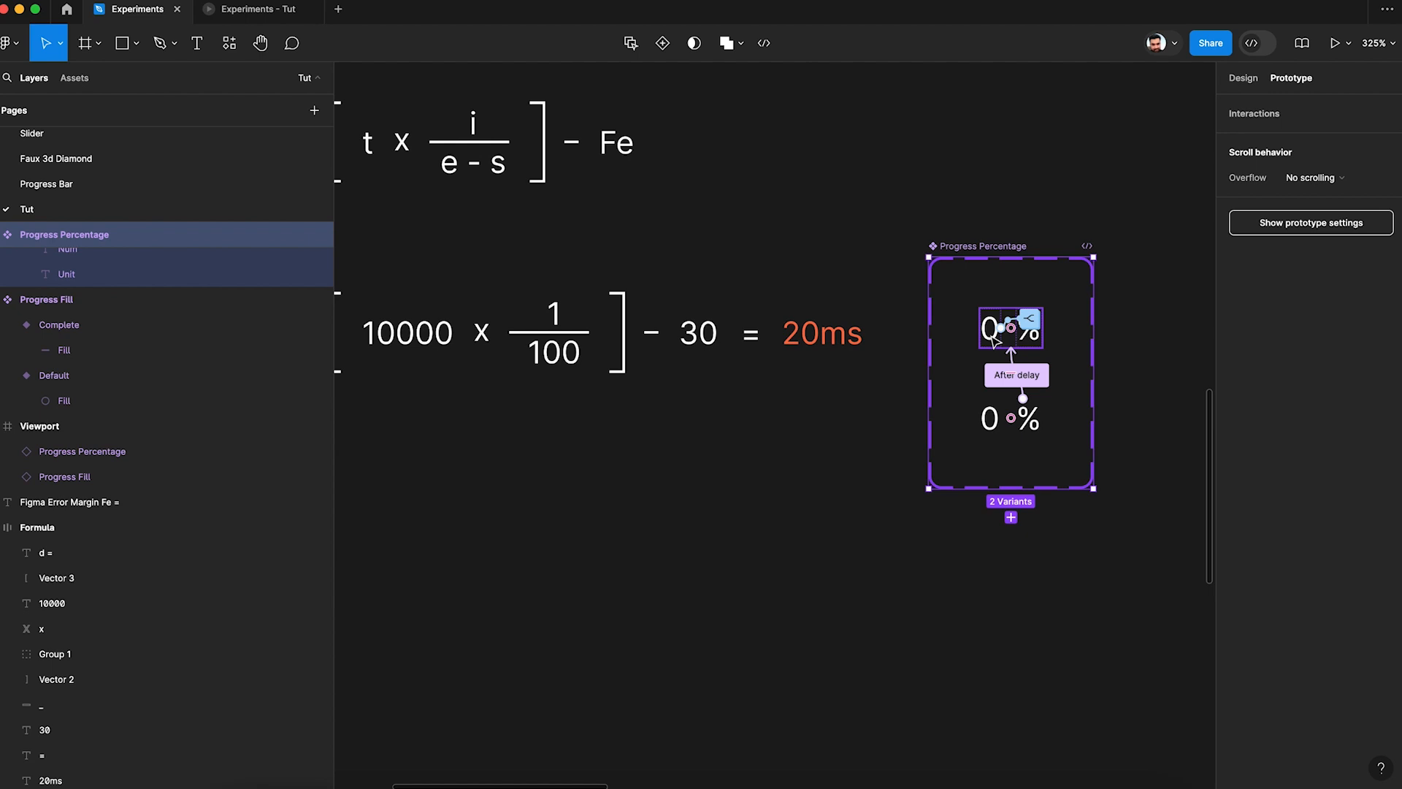
{"action": "double_click", "coordinate": [1020, 329]}
{"action": "left_click", "coordinate": [1028, 320]}
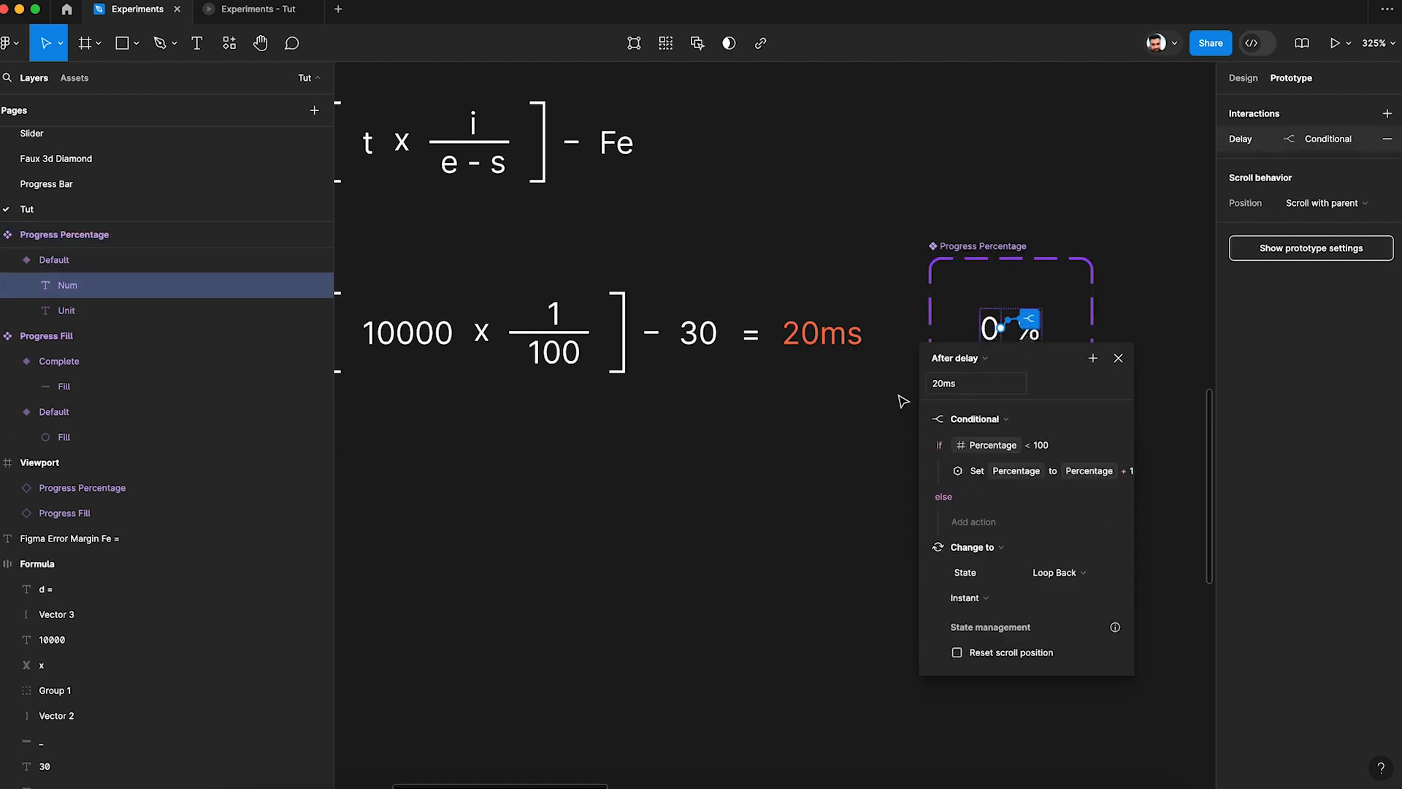
{"action": "scroll", "coordinate": [862, 418], "scroll_direction": "down", "scroll_amount": 3}
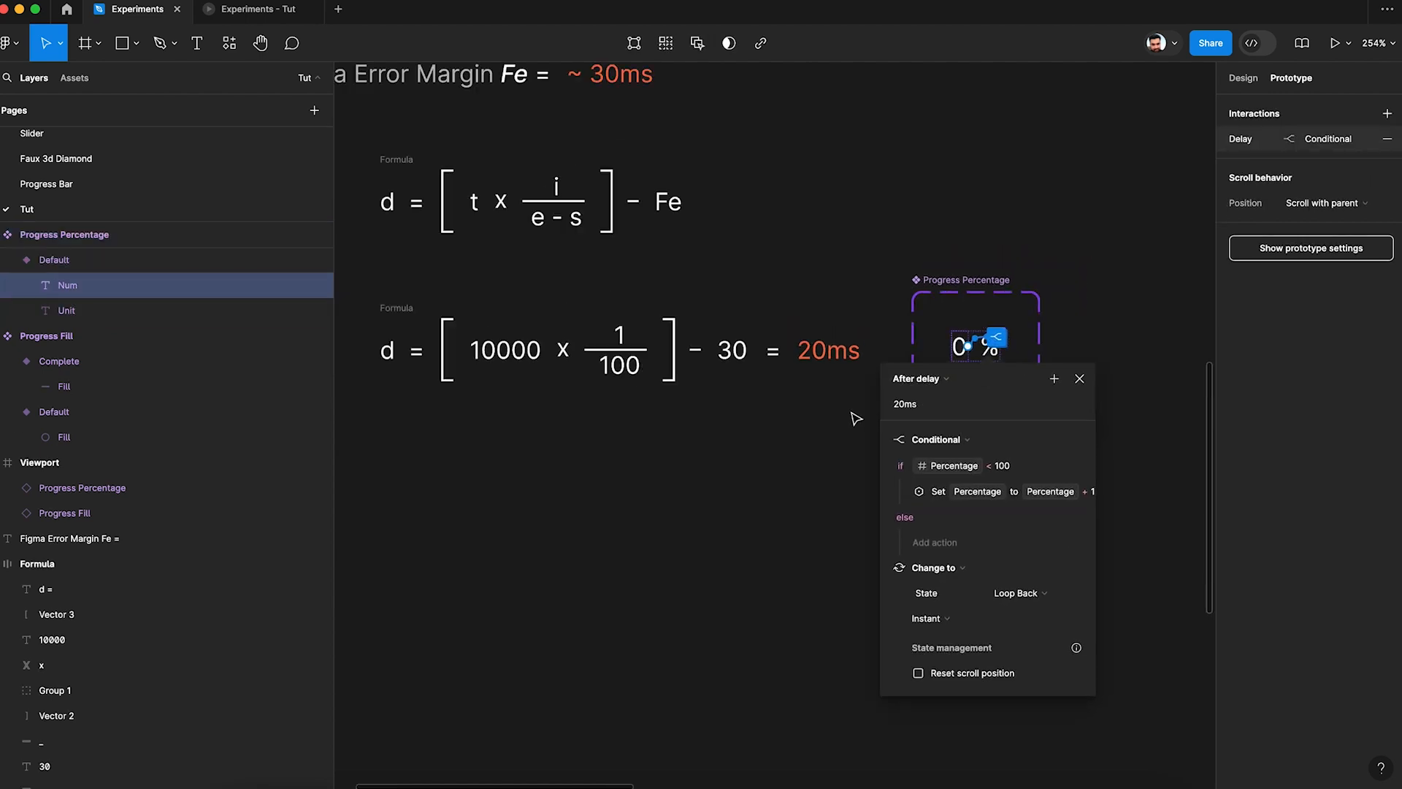
Set the After delay of the Default variant's Num interaction to 10000/100-30, giving 70 ms
{"action": "left_click", "coordinate": [956, 395]}
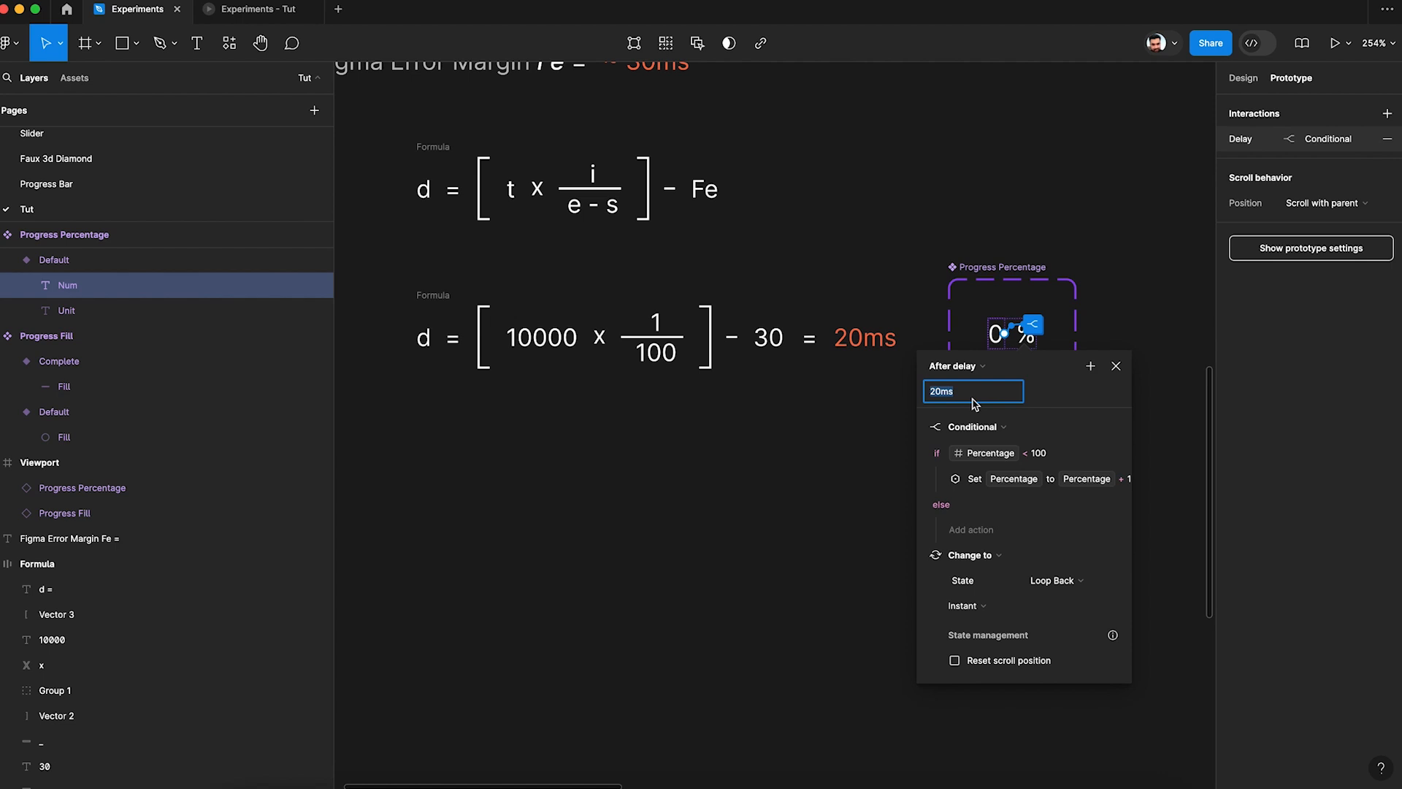
{"action": "type", "text": "10000/100-30"}
{"action": "key", "text": "Return"}
Change the result of the worked delay formula to 70ms
{"action": "left_click", "coordinate": [842, 354]}
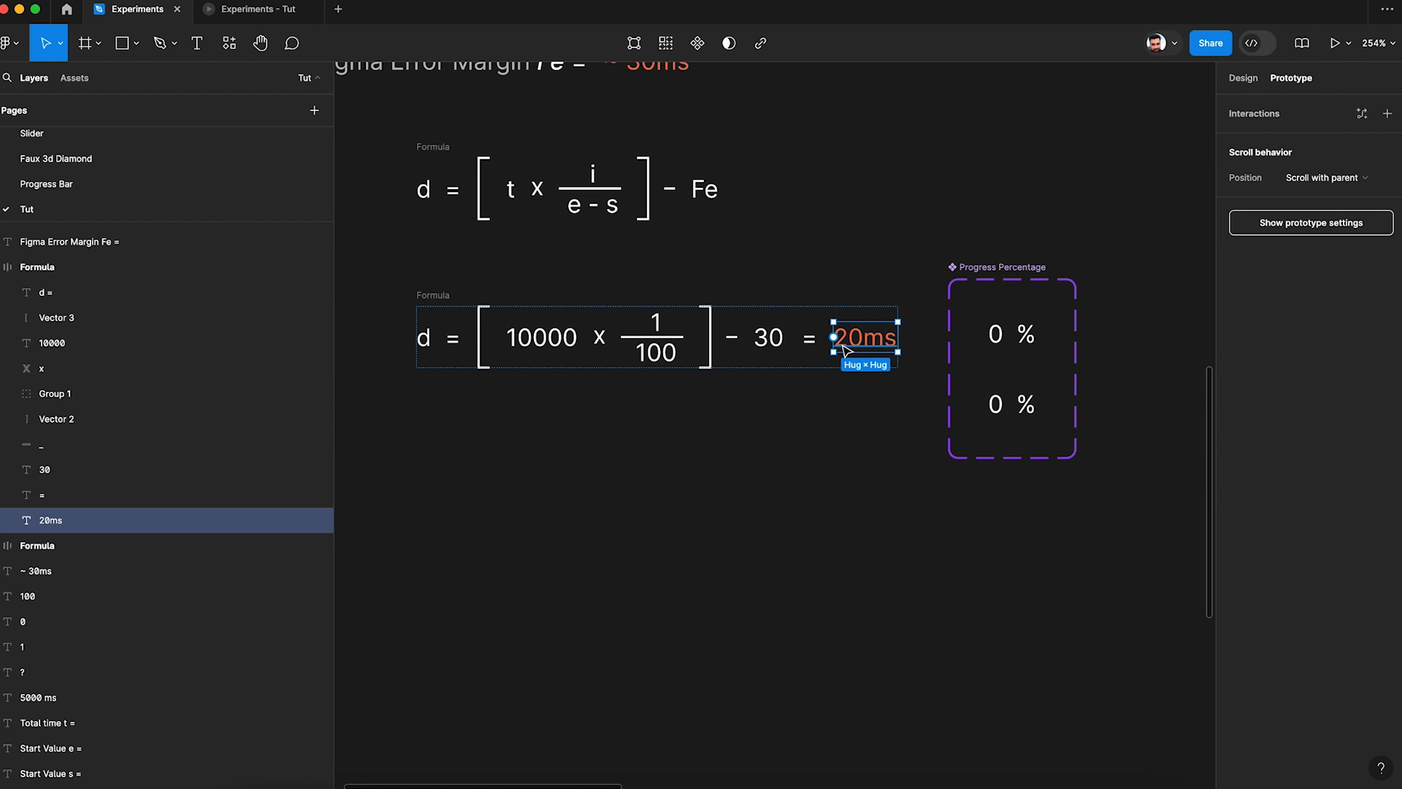
{"action": "double_click", "coordinate": [845, 349]}
{"action": "key", "text": "Left"}
{"action": "key", "text": "shift+Right"}
{"action": "type", "text": "7"}
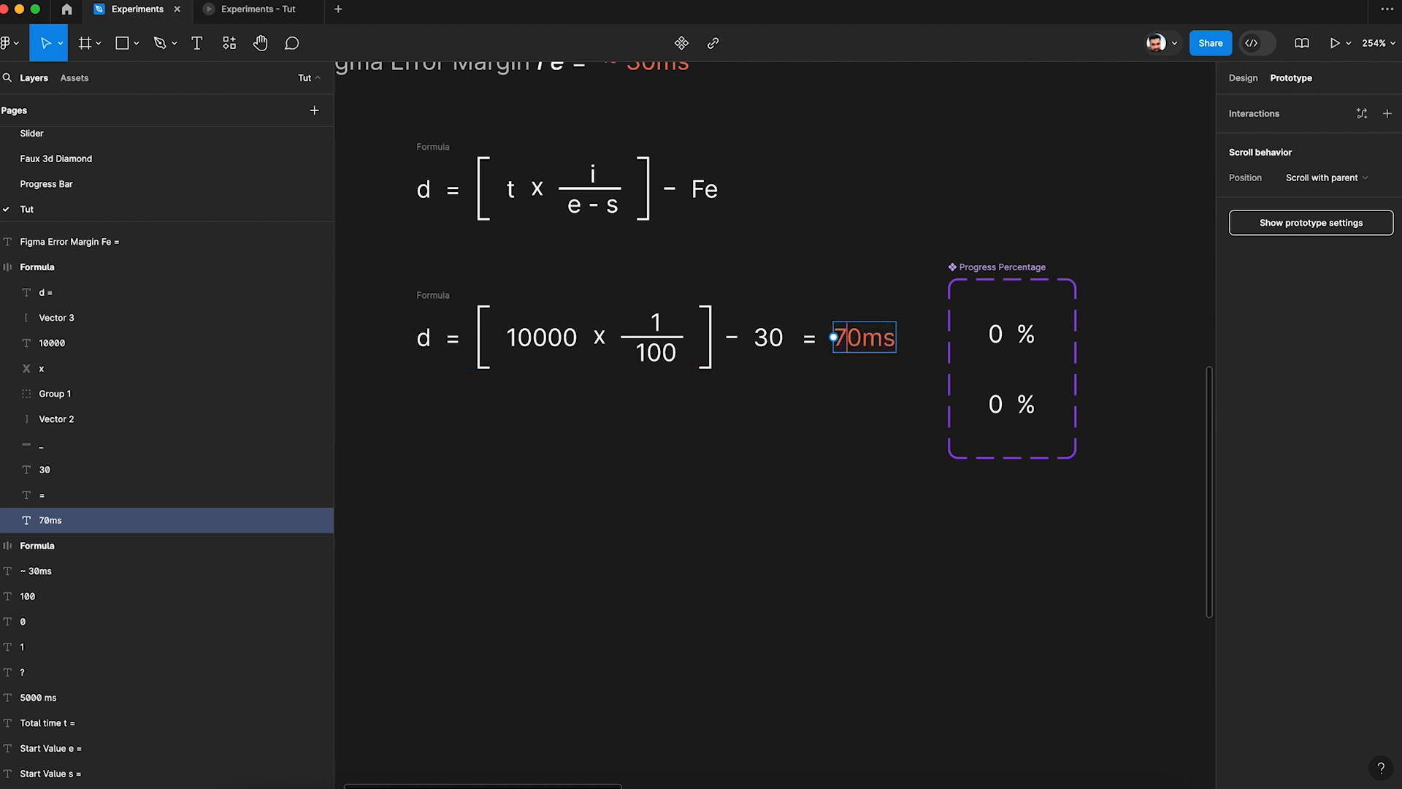
{"action": "key", "text": "Escape"}
Reopen the Default variant's Num interaction to compare its After delay with the worked formula's result
{"action": "scroll", "coordinate": [830, 482], "scroll_direction": "down", "scroll_amount": 5}
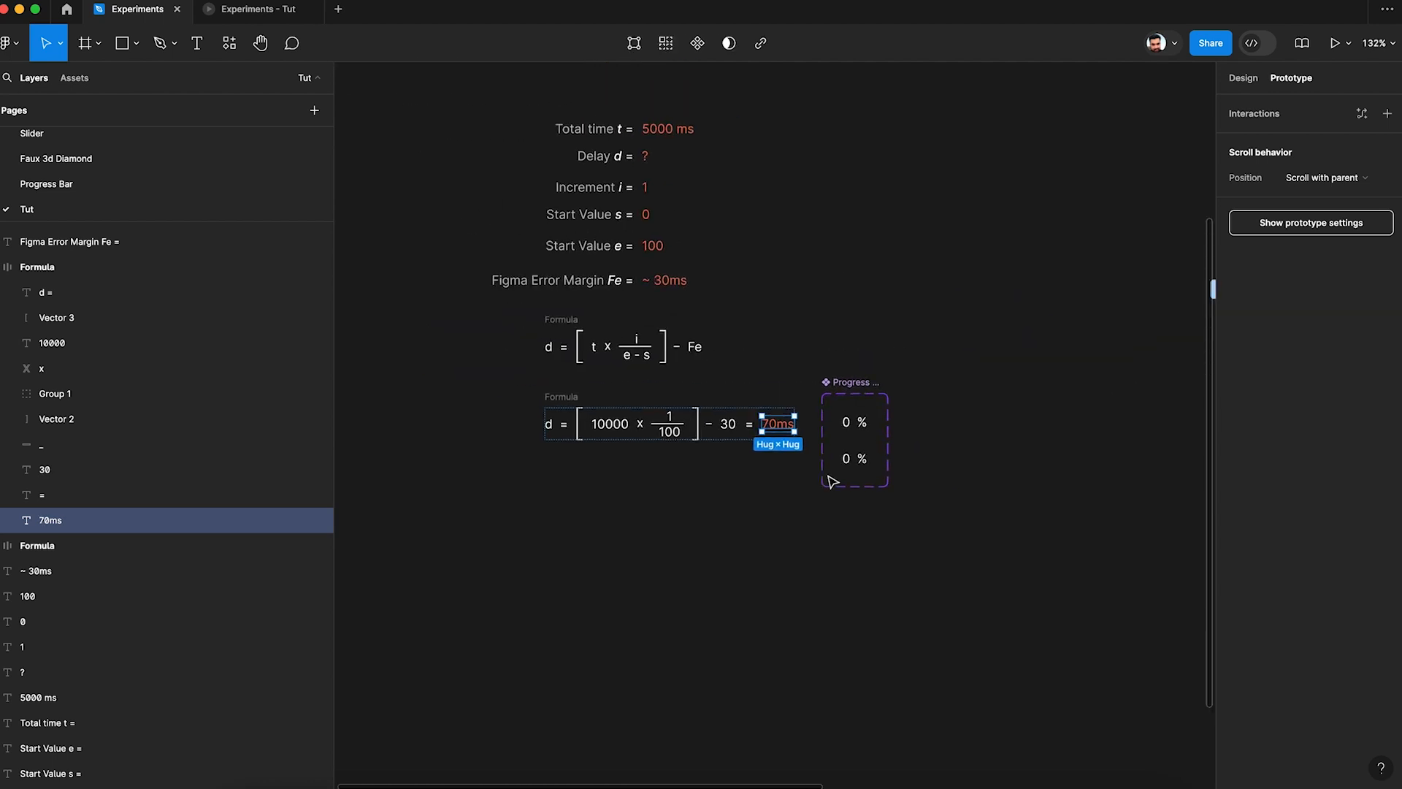
{"action": "left_click", "coordinate": [855, 424]}
{"action": "scroll", "coordinate": [855, 424], "scroll_direction": "up", "scroll_amount": 5}
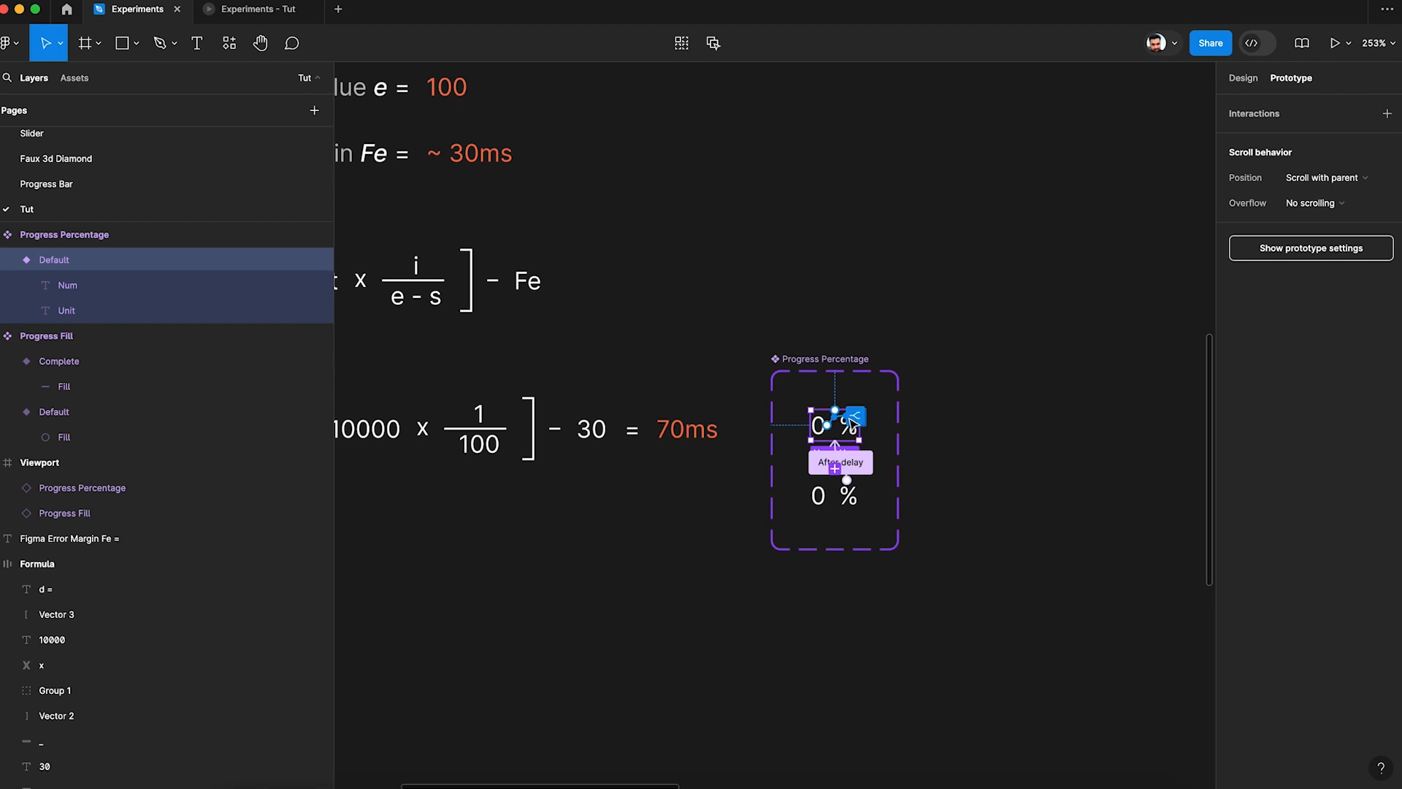
{"action": "left_click", "coordinate": [854, 418]}
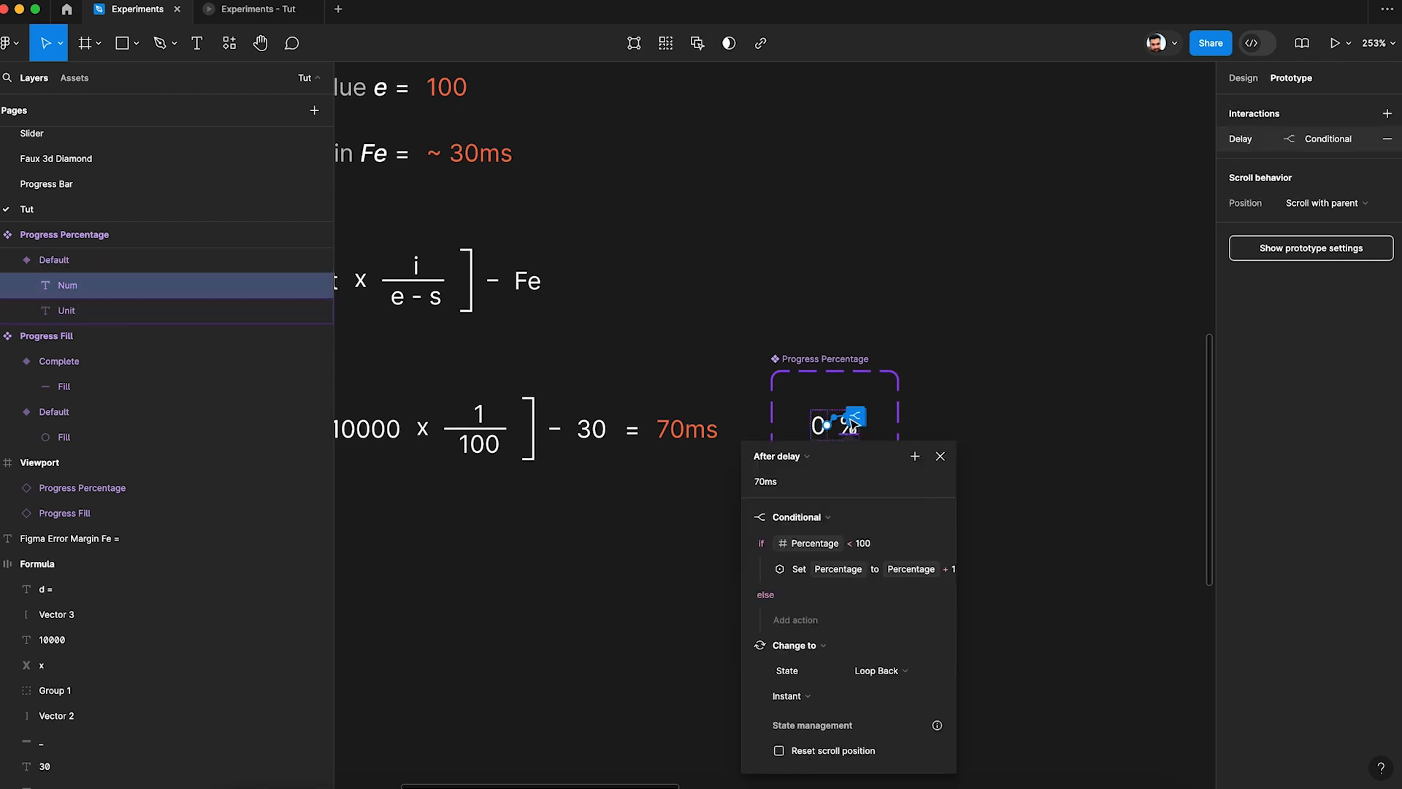
{"action": "left_click", "coordinate": [957, 339]}
Set the Smart animate duration of the Progress Fill Default variant's After delay interaction to 10000 ms
{"action": "scroll", "coordinate": [957, 339], "scroll_direction": "right", "scroll_amount": 10}
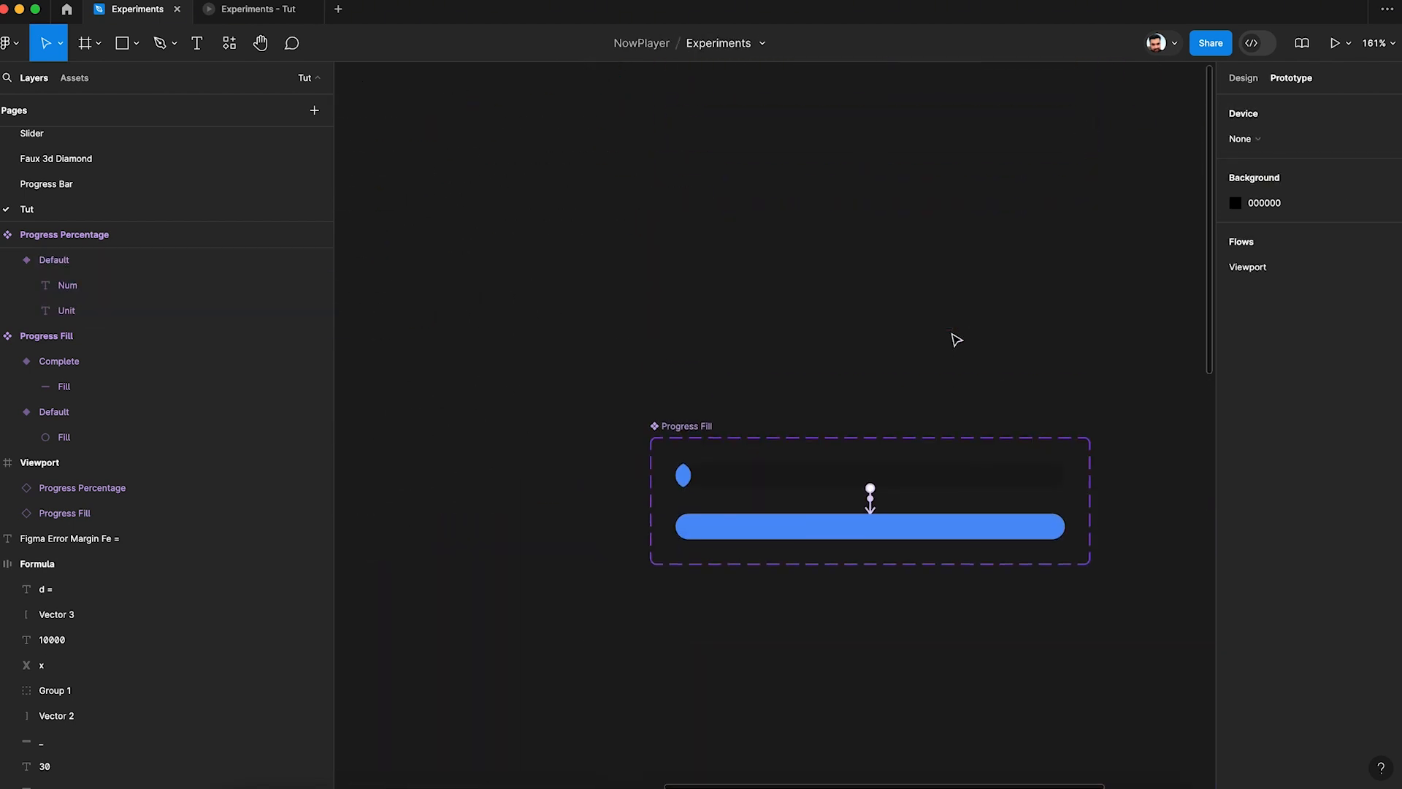
{"action": "scroll", "coordinate": [956, 339], "scroll_direction": "down", "scroll_amount": 2}
{"action": "left_click", "coordinate": [873, 448]}
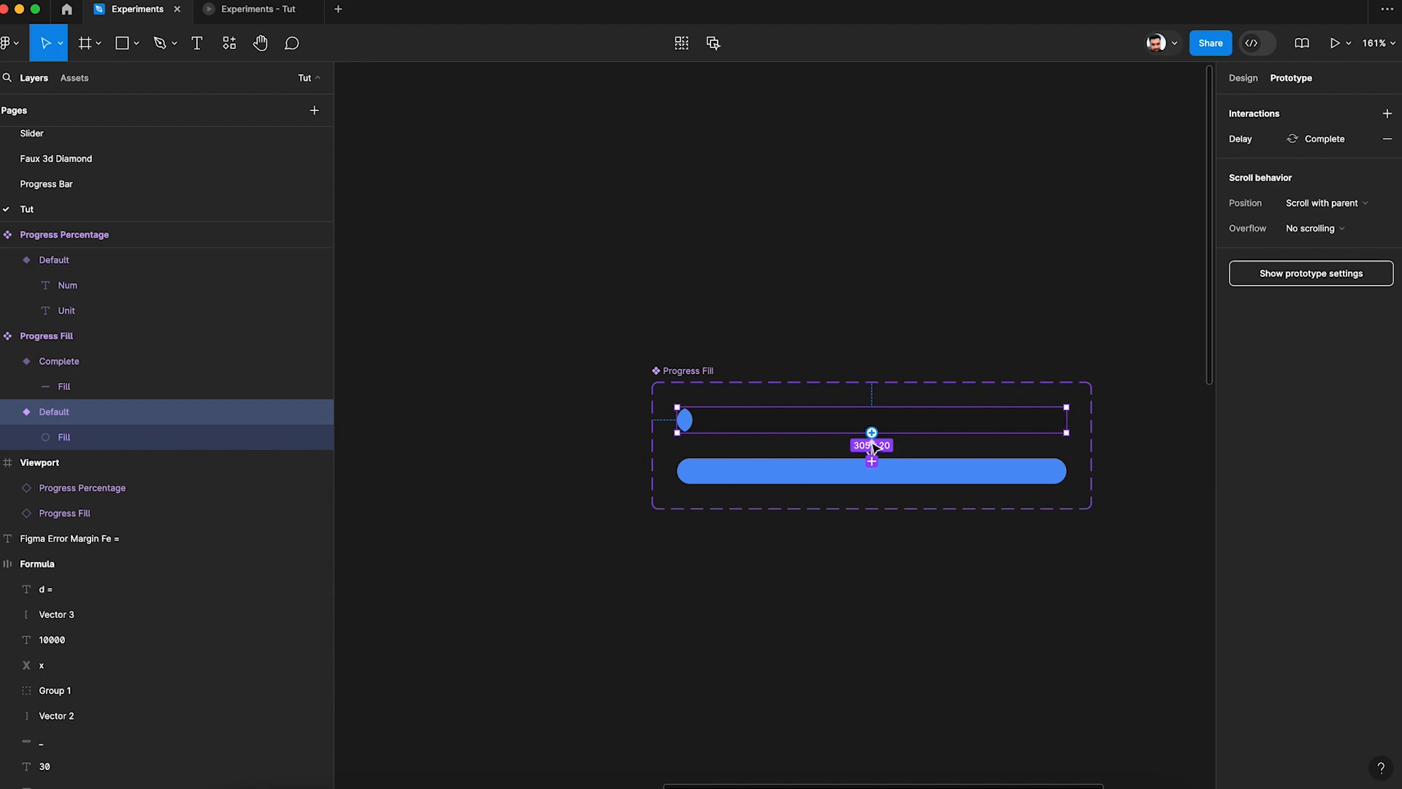
{"action": "scroll", "coordinate": [873, 447], "scroll_direction": "up", "scroll_amount": 5}
{"action": "left_click", "coordinate": [875, 448]}
{"action": "scroll", "coordinate": [859, 497], "scroll_direction": "down", "scroll_amount": 3}
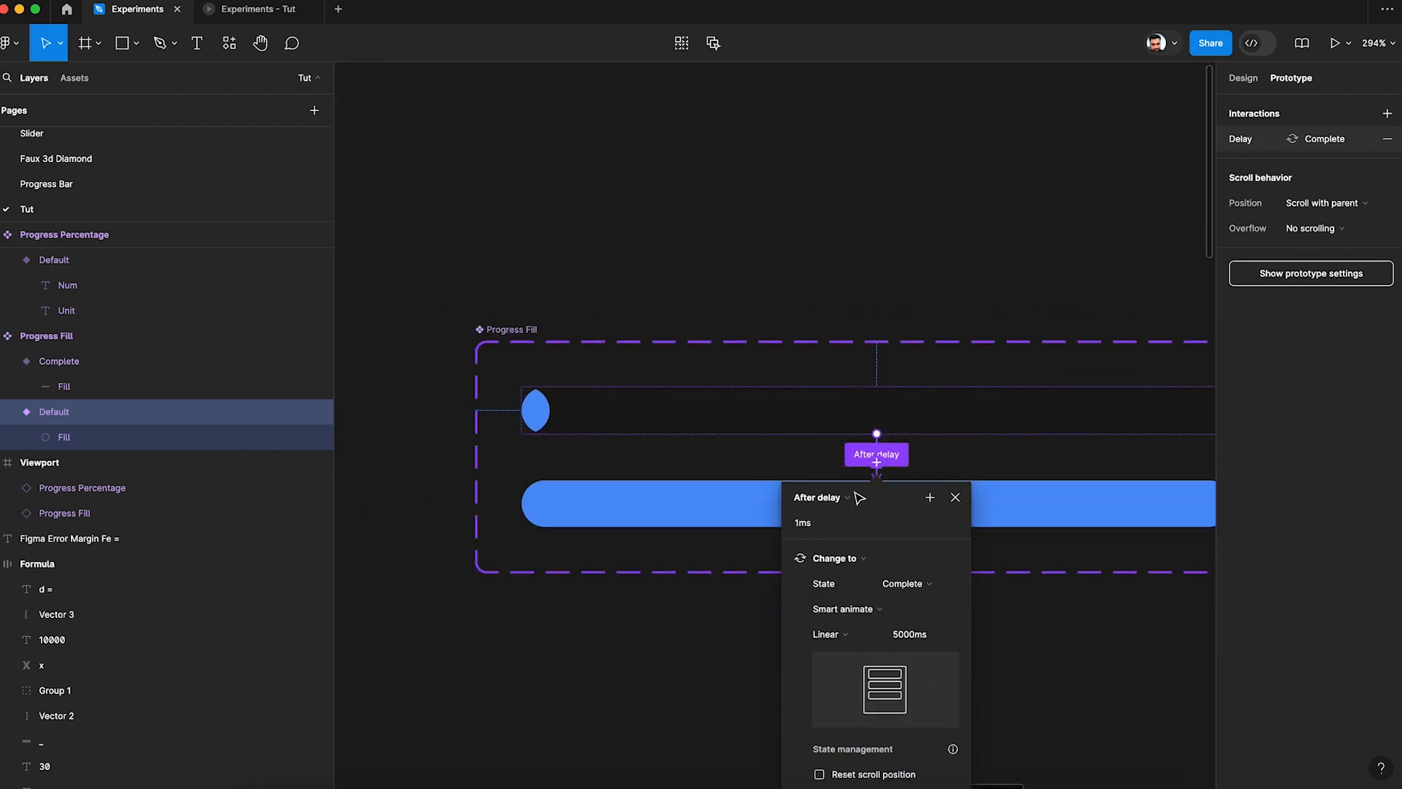
{"action": "left_click", "coordinate": [904, 636]}
{"action": "left_click", "coordinate": [893, 634]}
{"action": "key", "text": "Delete"}
{"action": "type", "text": "10"}
{"action": "key", "text": "Return"}
{"action": "left_click", "coordinate": [701, 666]}
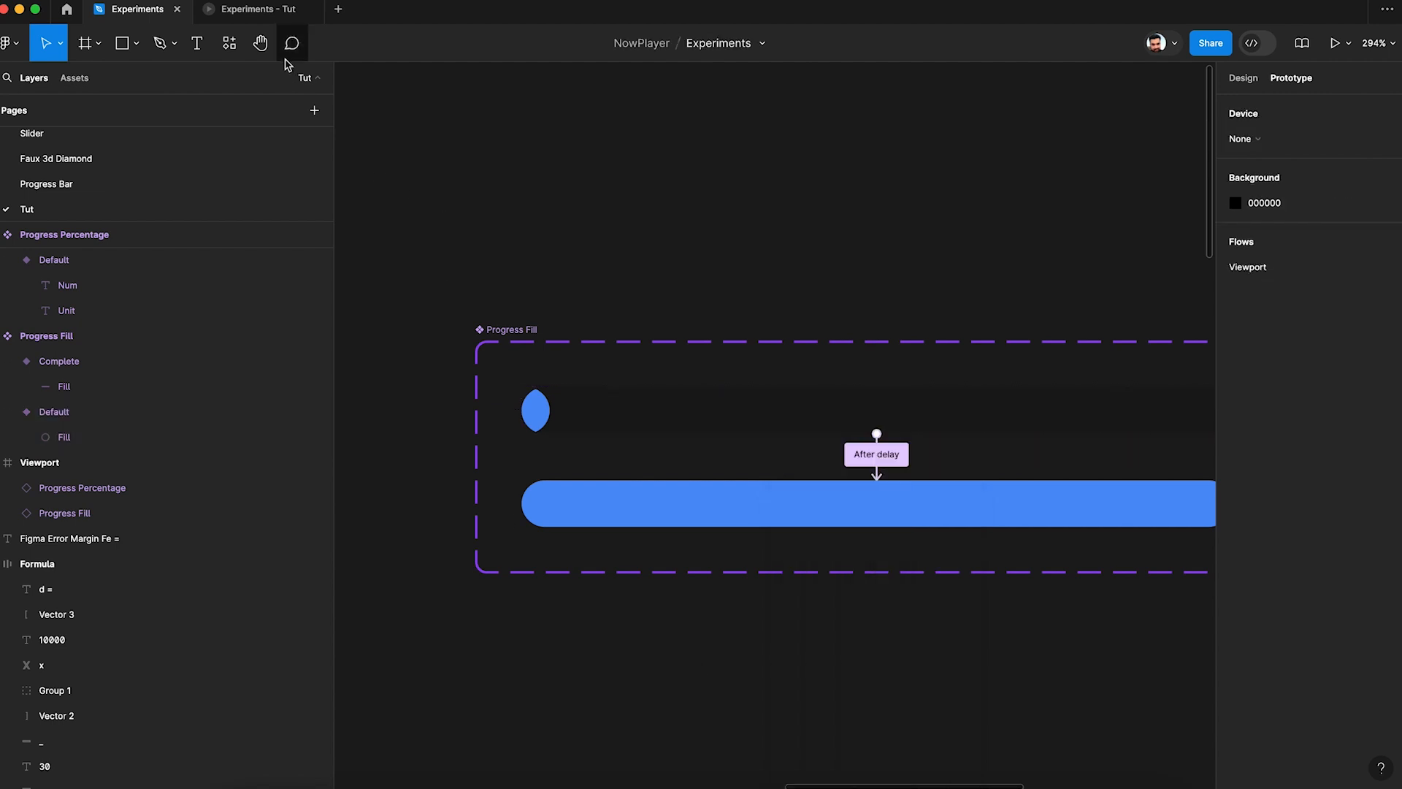
Switch to the prototype preview and reload it to watch the fill and percentage run together
{"action": "left_click", "coordinate": [259, 22]}
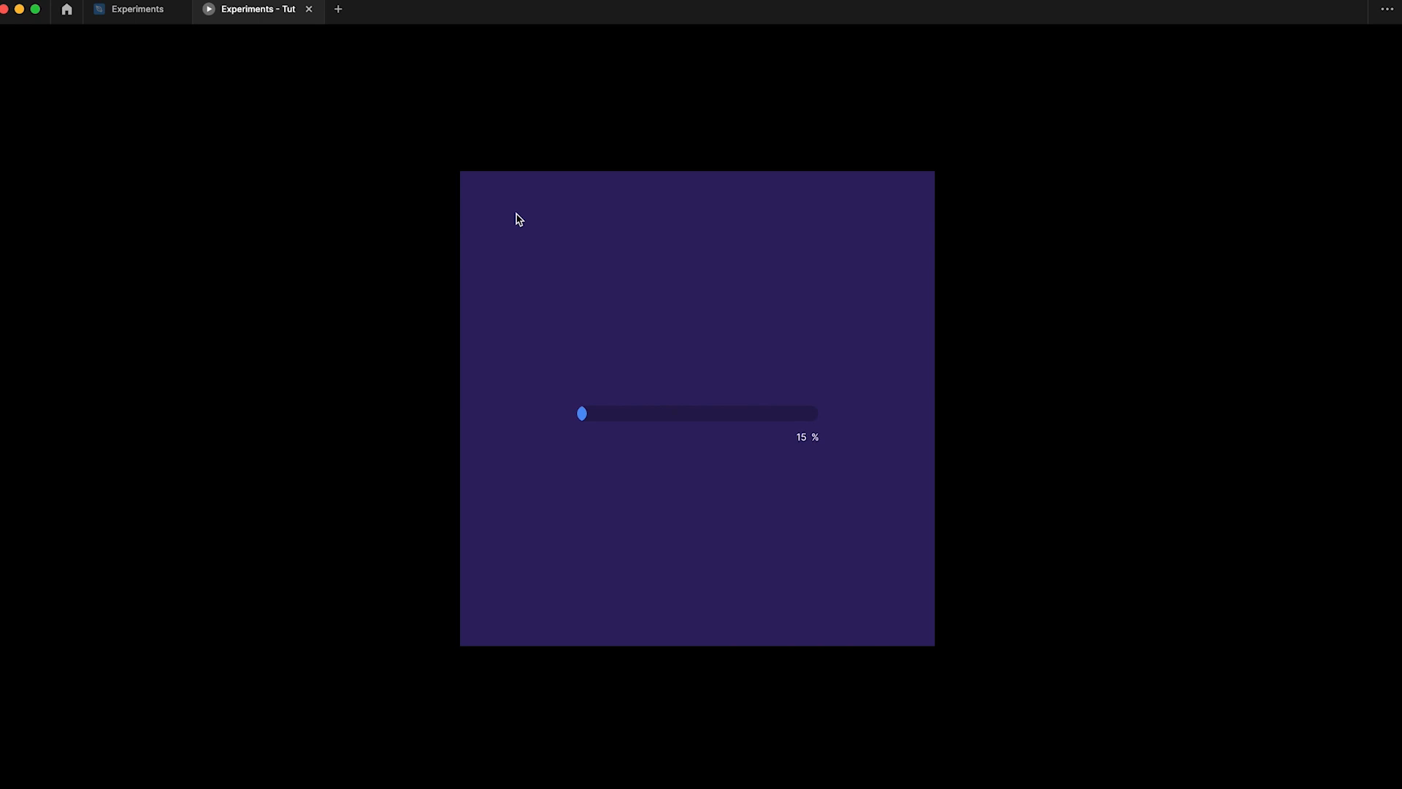
{"action": "right_click", "coordinate": [254, 15]}
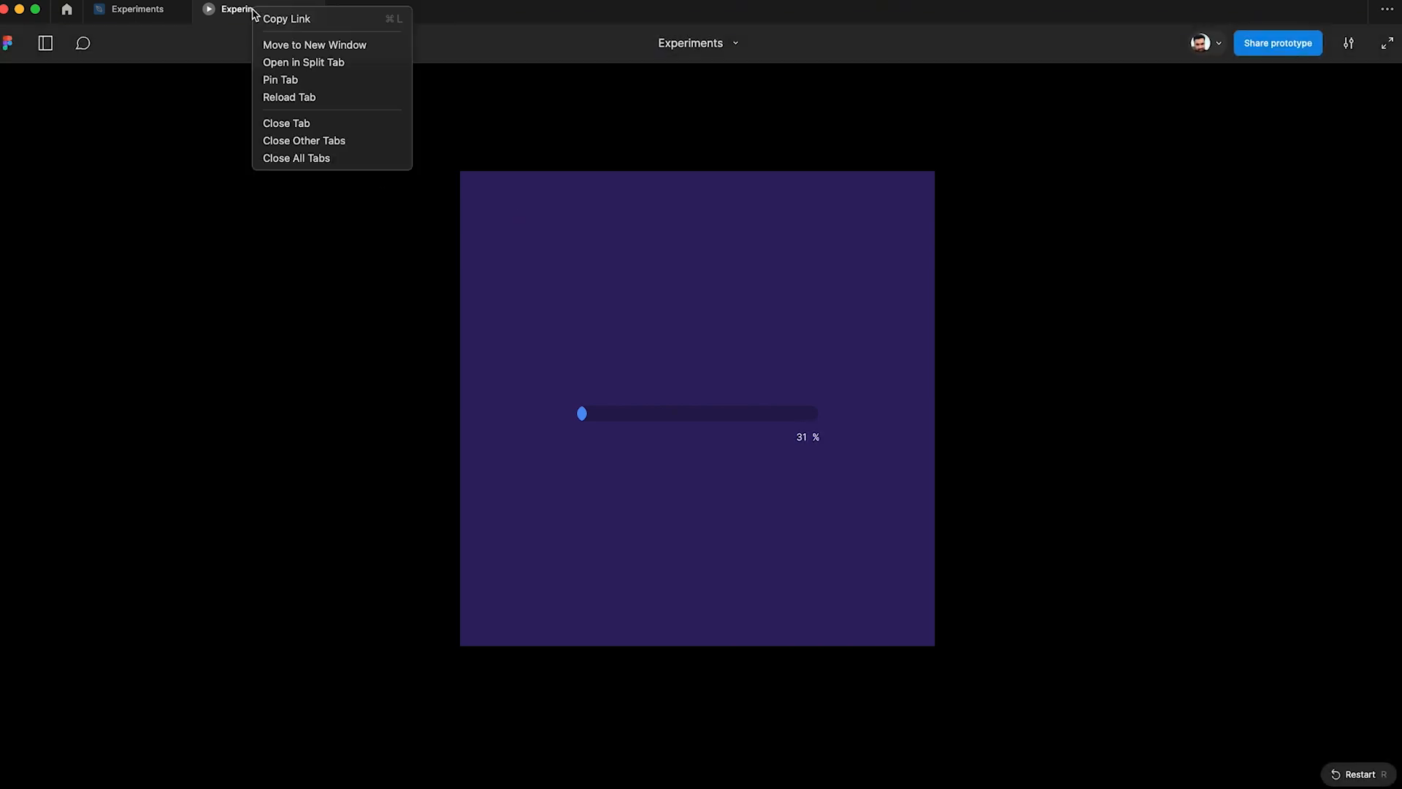
{"action": "left_click", "coordinate": [302, 104]}
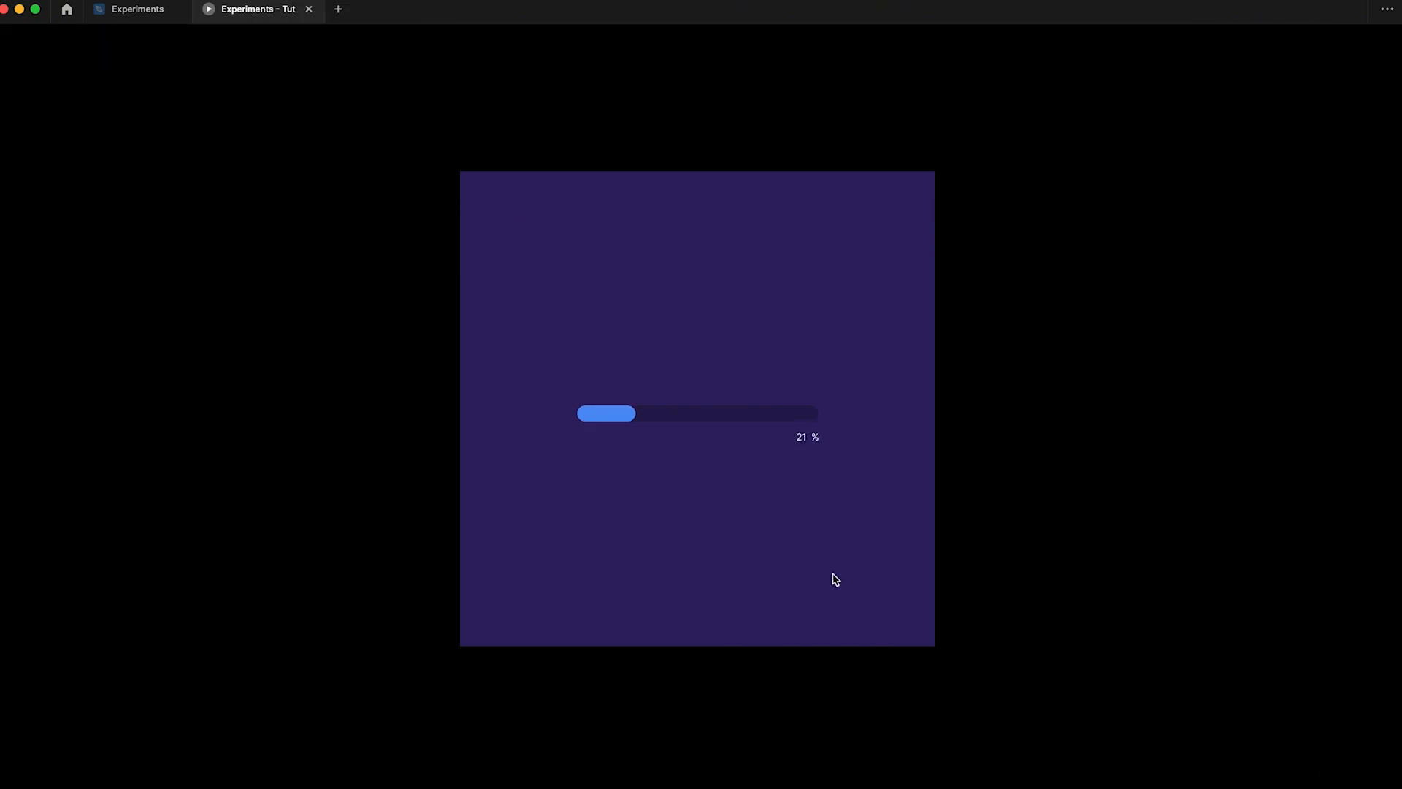
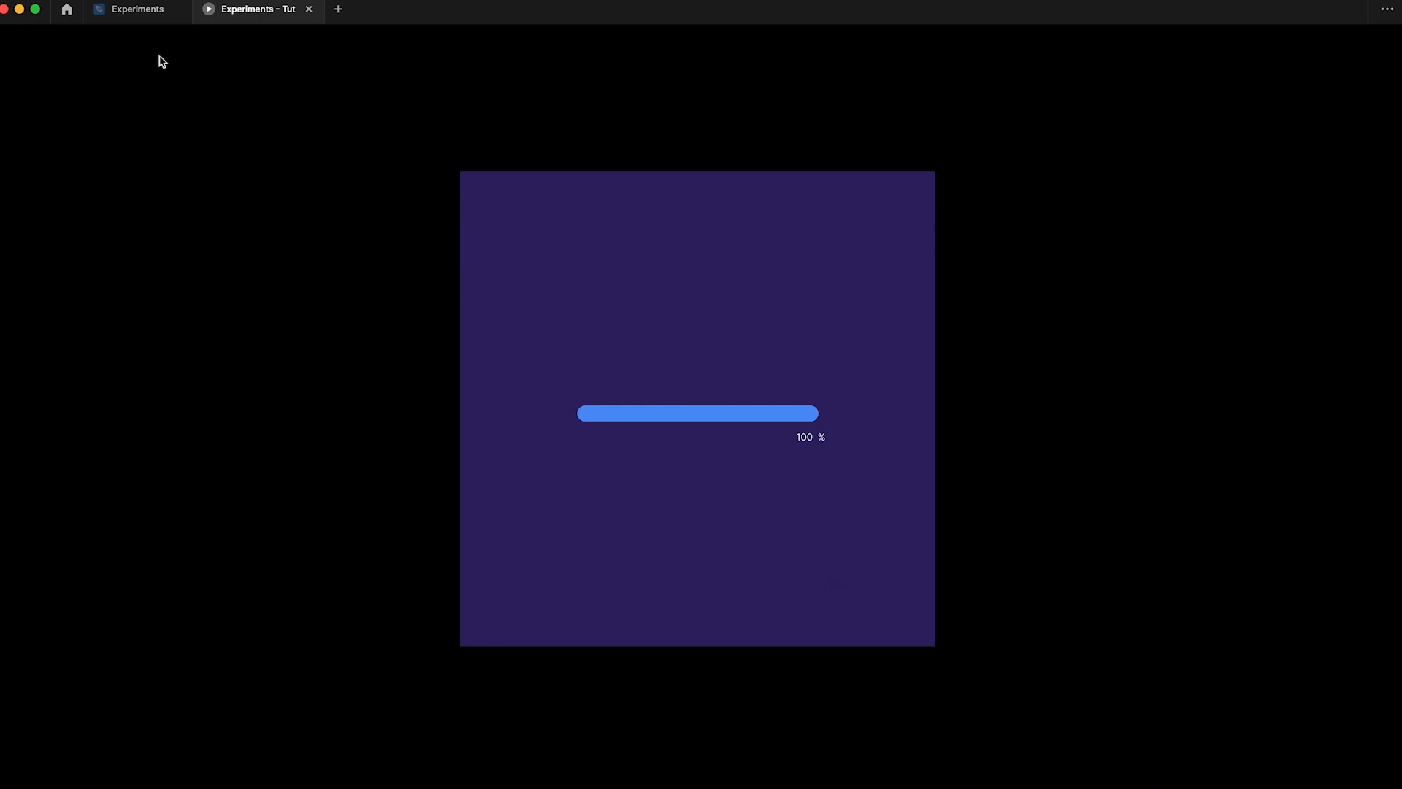
Return to the design file and move the Progress Percentage component set beneath the Progress Fill set
{"action": "left_click", "coordinate": [136, 12]}
{"action": "scroll", "coordinate": [382, 272], "scroll_direction": "up", "scroll_amount": 2}
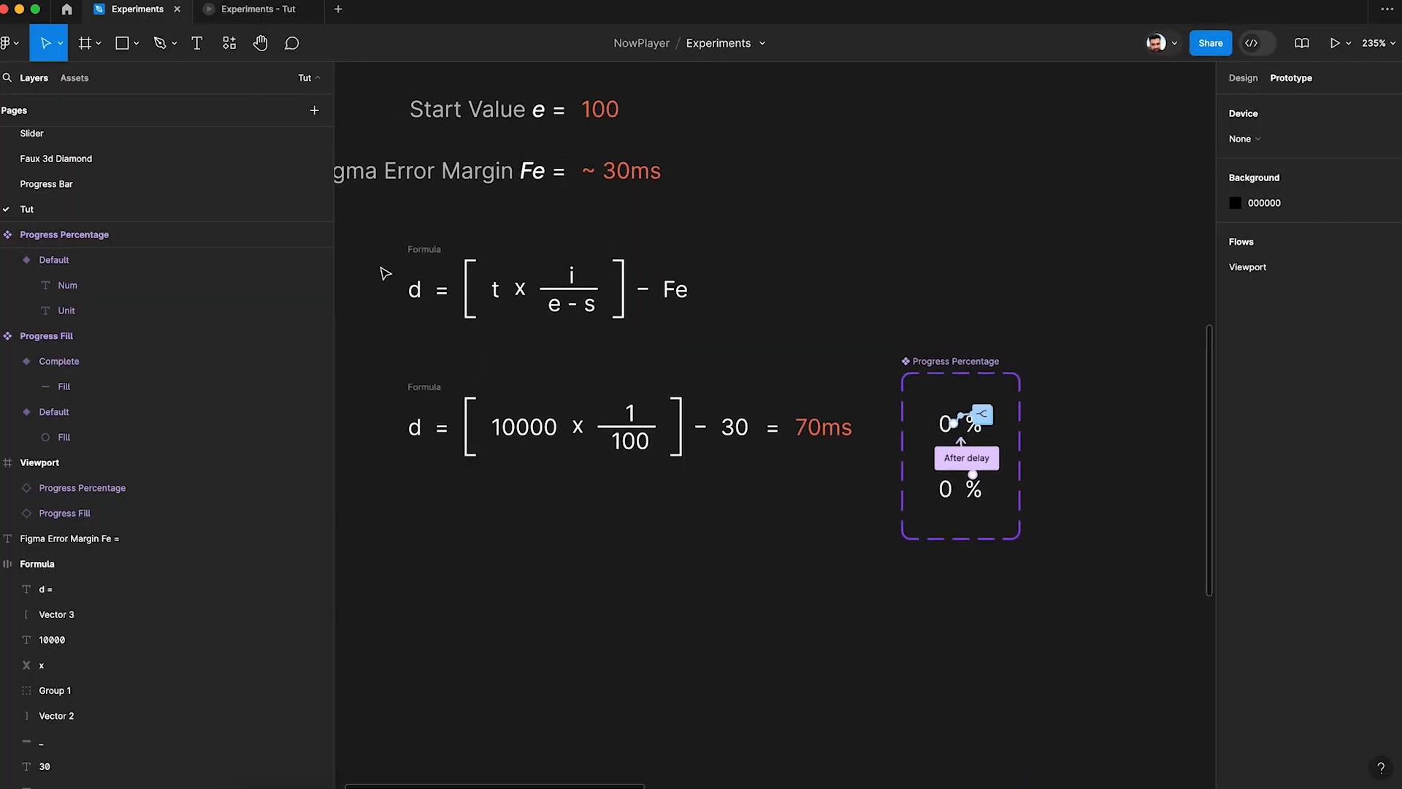
{"action": "scroll", "coordinate": [552, 365], "scroll_direction": "down", "scroll_amount": 5}
{"action": "scroll", "coordinate": [552, 365], "scroll_direction": "down", "scroll_amount": 3}
{"action": "scroll", "coordinate": [548, 366], "scroll_direction": "down", "scroll_amount": 1}
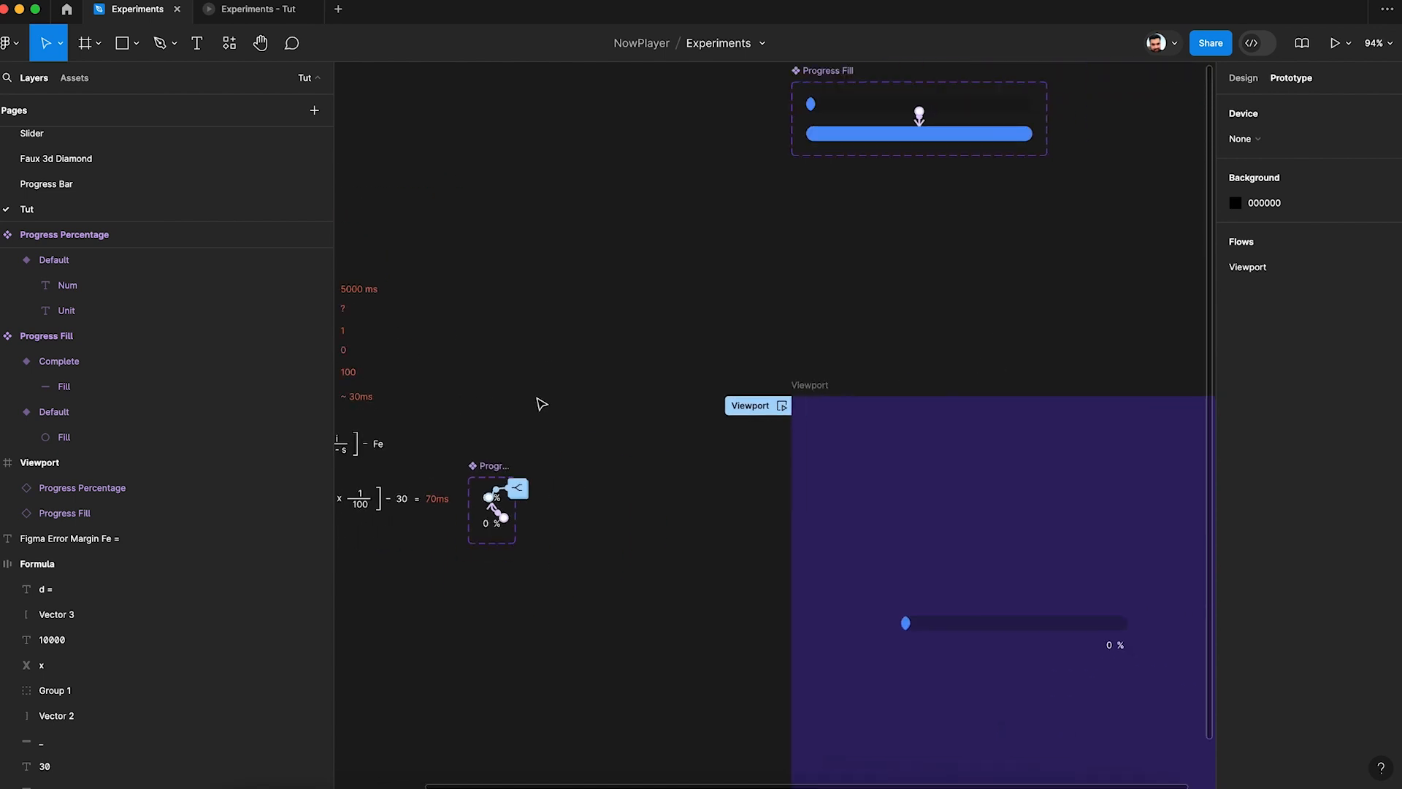
{"action": "left_click_drag", "start_coordinate": [496, 473], "coordinate": [805, 197]}
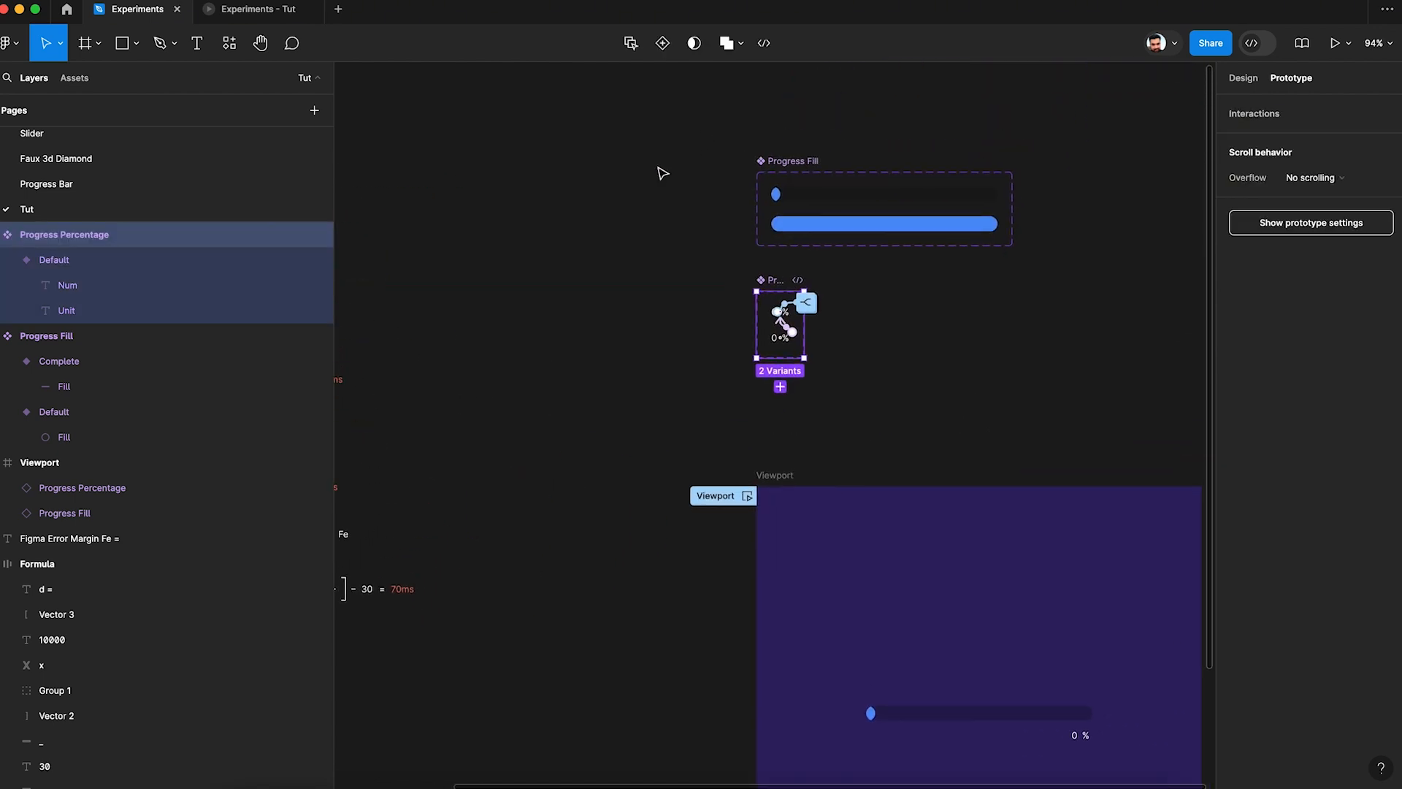
Draw a square frame about 22 × 22 on the empty canvas beside the Progress Fill component set
{"action": "scroll", "coordinate": [661, 172], "scroll_direction": "up", "scroll_amount": 6}
{"action": "left_click", "coordinate": [683, 307]}
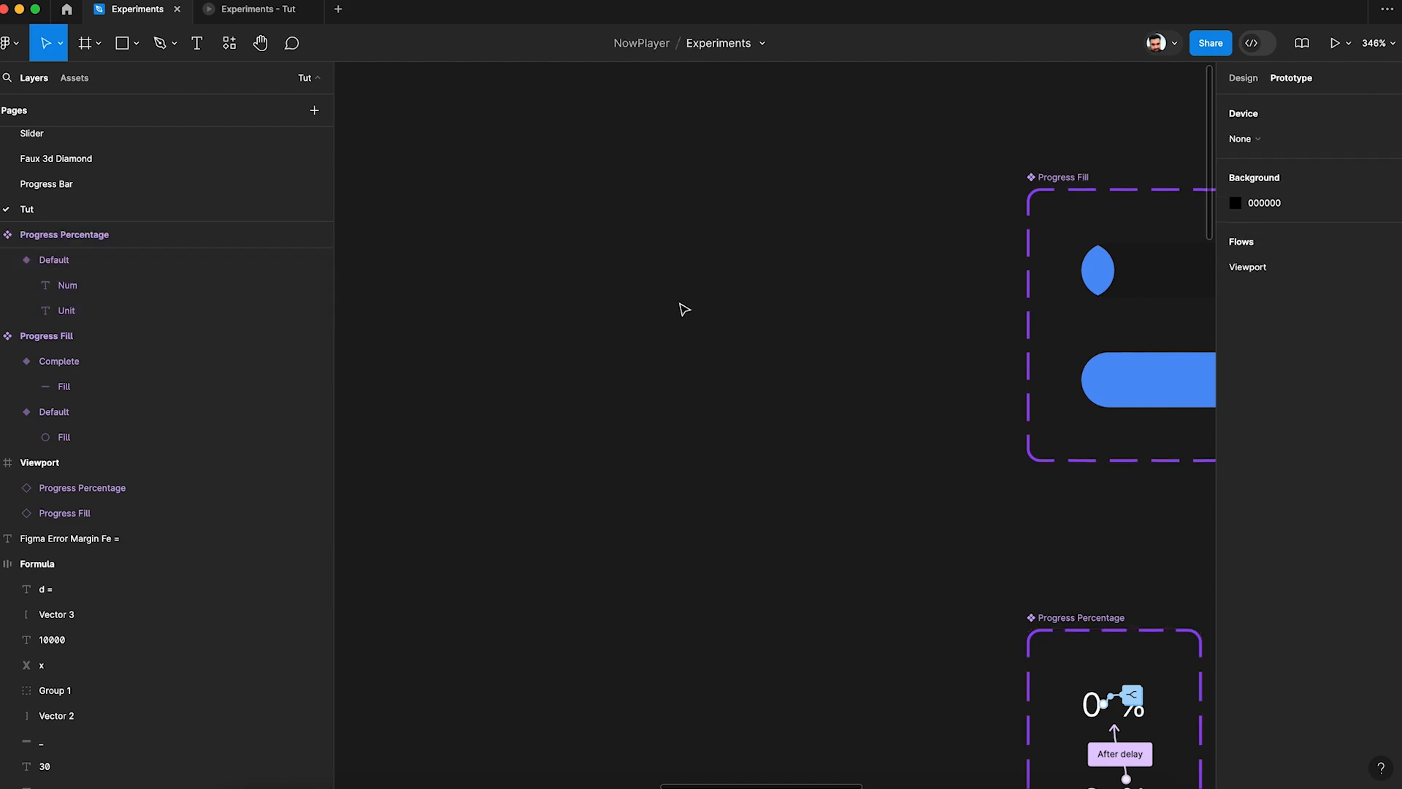
{"action": "scroll", "coordinate": [683, 307], "scroll_direction": "up", "scroll_amount": 3}
{"action": "key", "text": "f"}
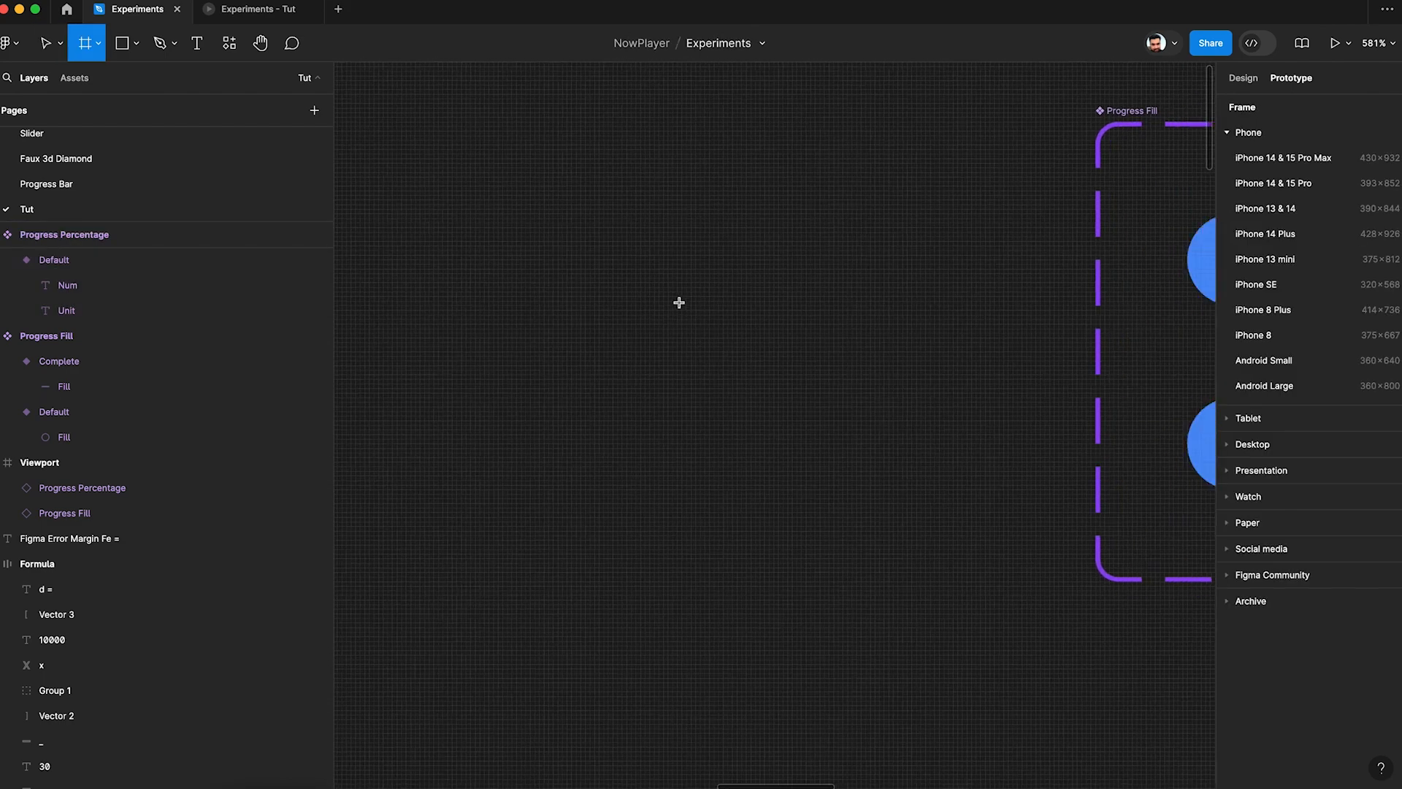
{"action": "left_click_drag", "start_coordinate": [539, 181], "coordinate": [640, 285]}
Resize the new frame to 40 × 40 and remove its fill
{"action": "left_click", "coordinate": [1244, 77]}
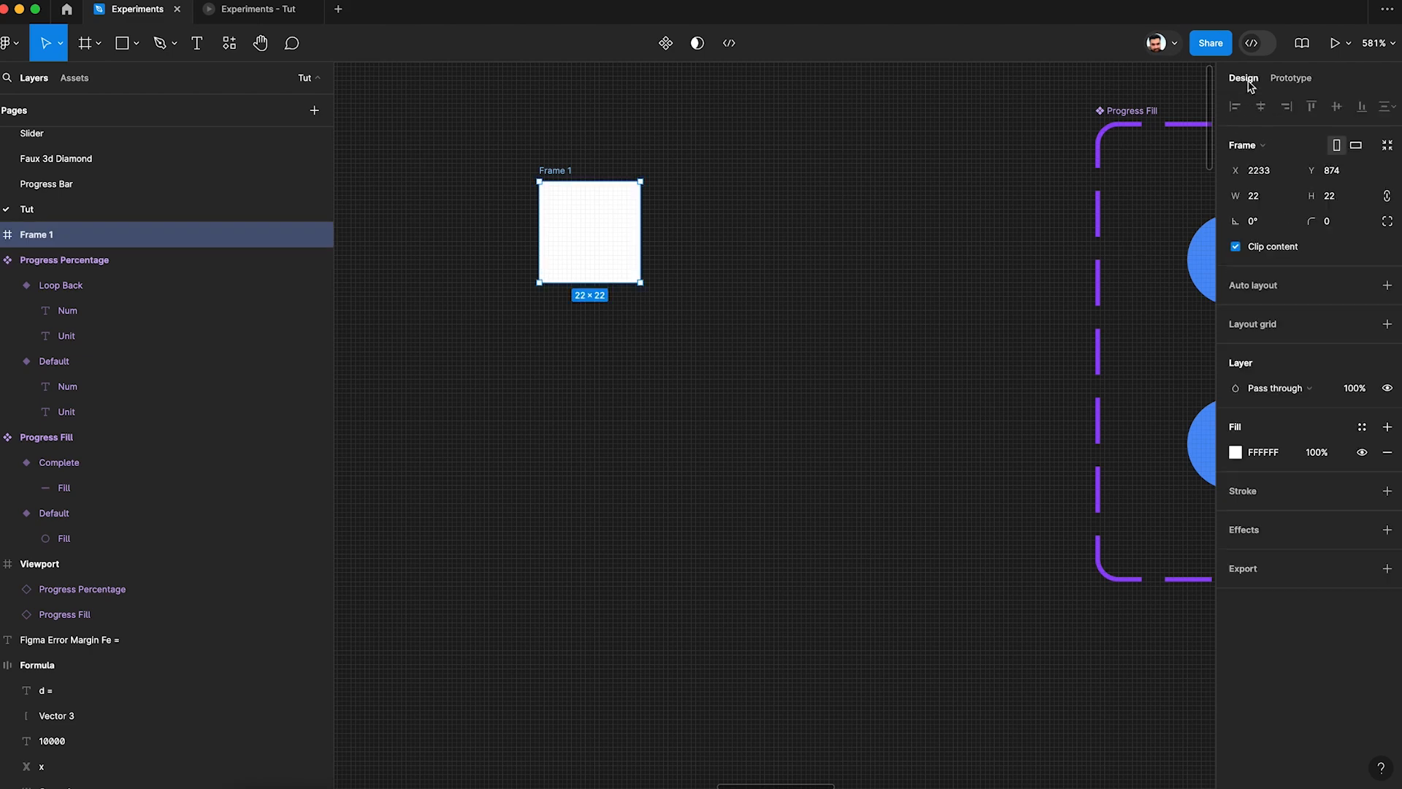
{"action": "left_click", "coordinate": [1272, 203]}
{"action": "type", "text": "40"}
{"action": "key", "text": "Tab"}
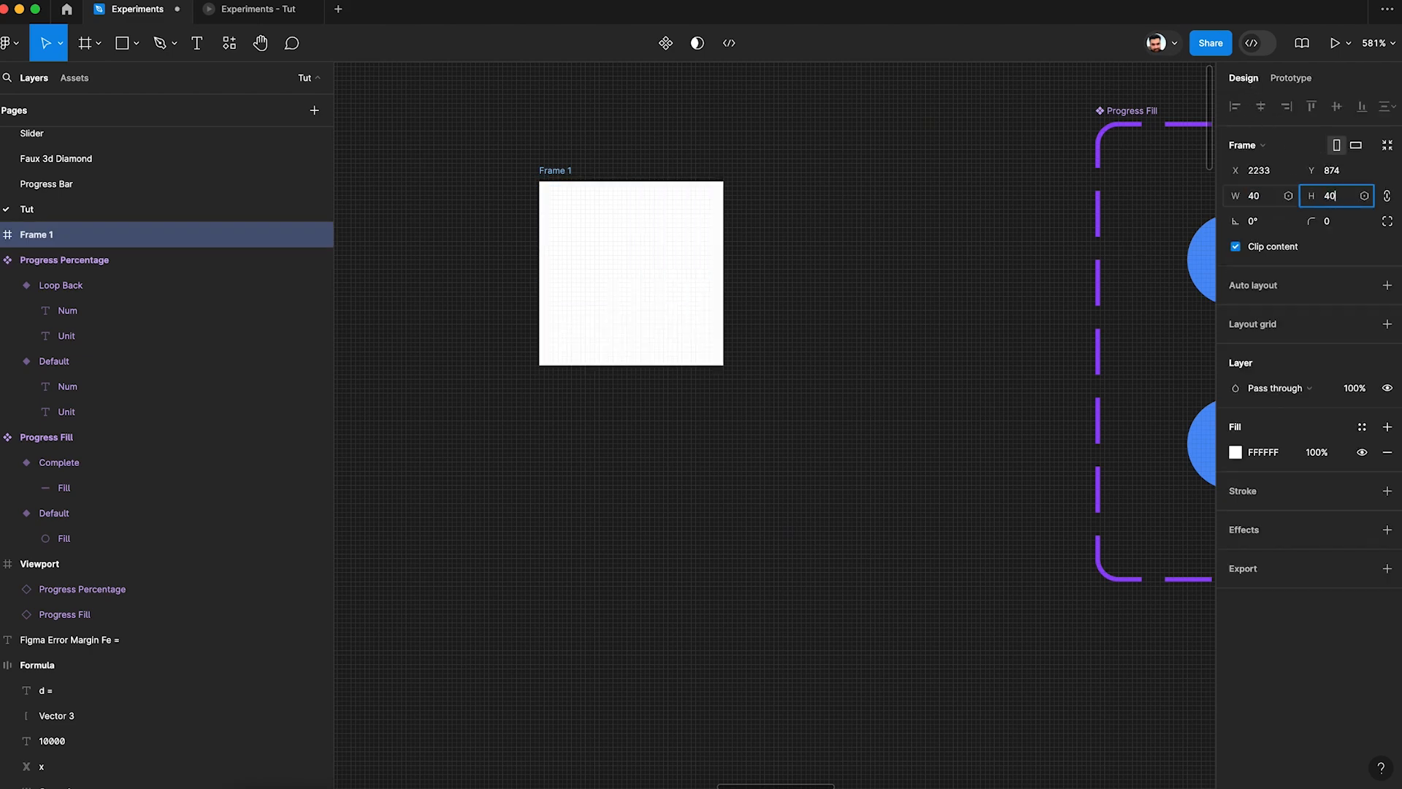
{"action": "key", "text": "Return"}
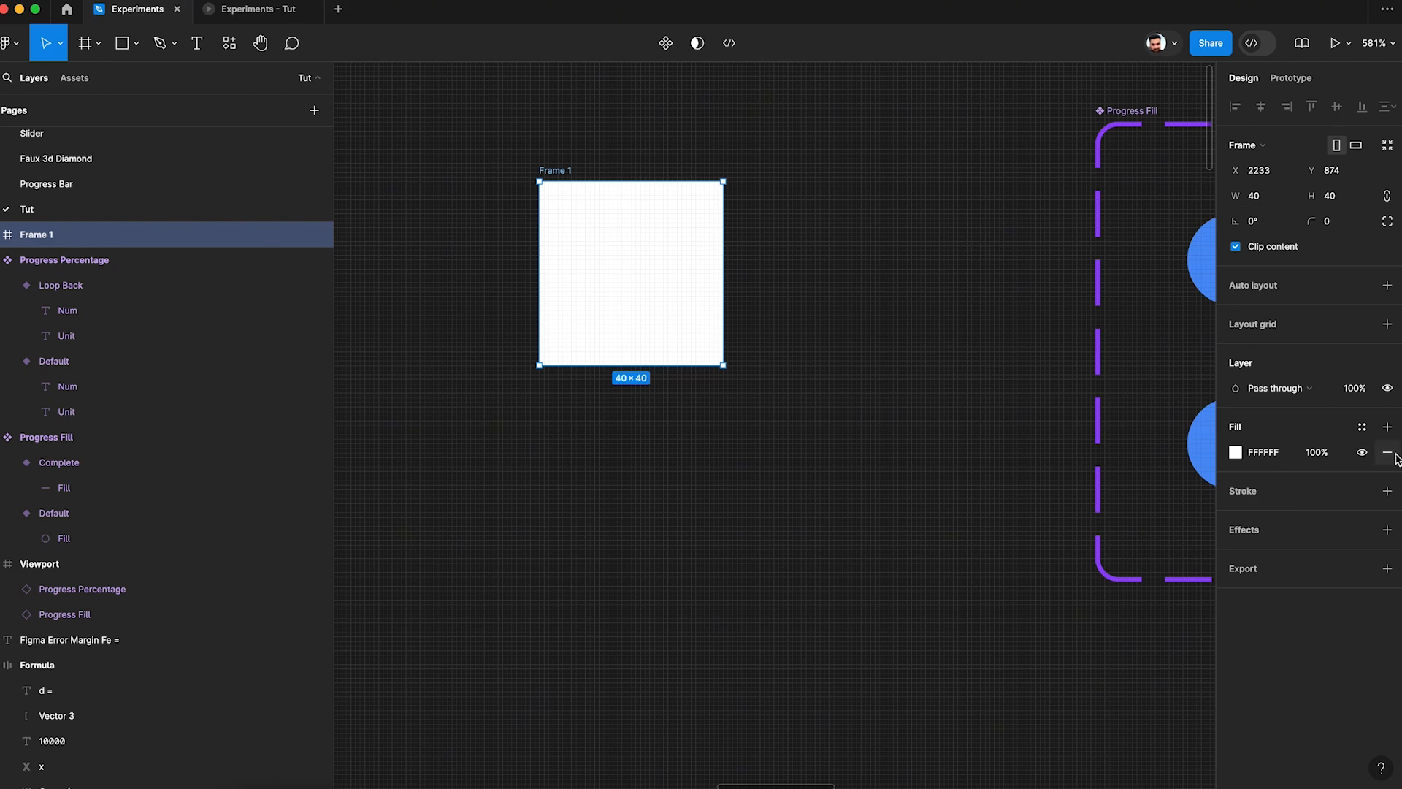
{"action": "left_click", "coordinate": [1387, 453]}
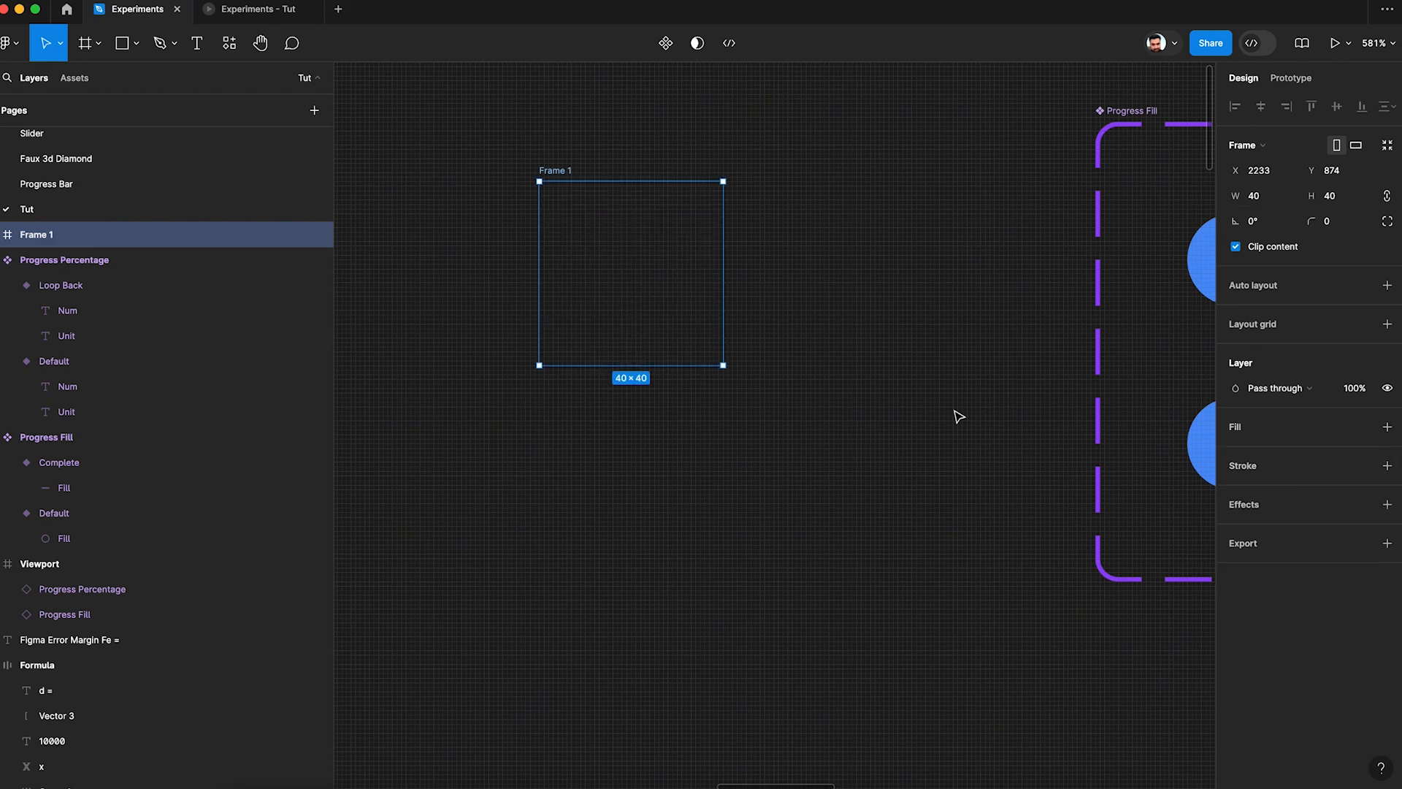
Draw a rectangle about 21 × 40 inside the frame and shift its two bottom points 20 px left into a slanted stripe
{"action": "key", "text": "r"}
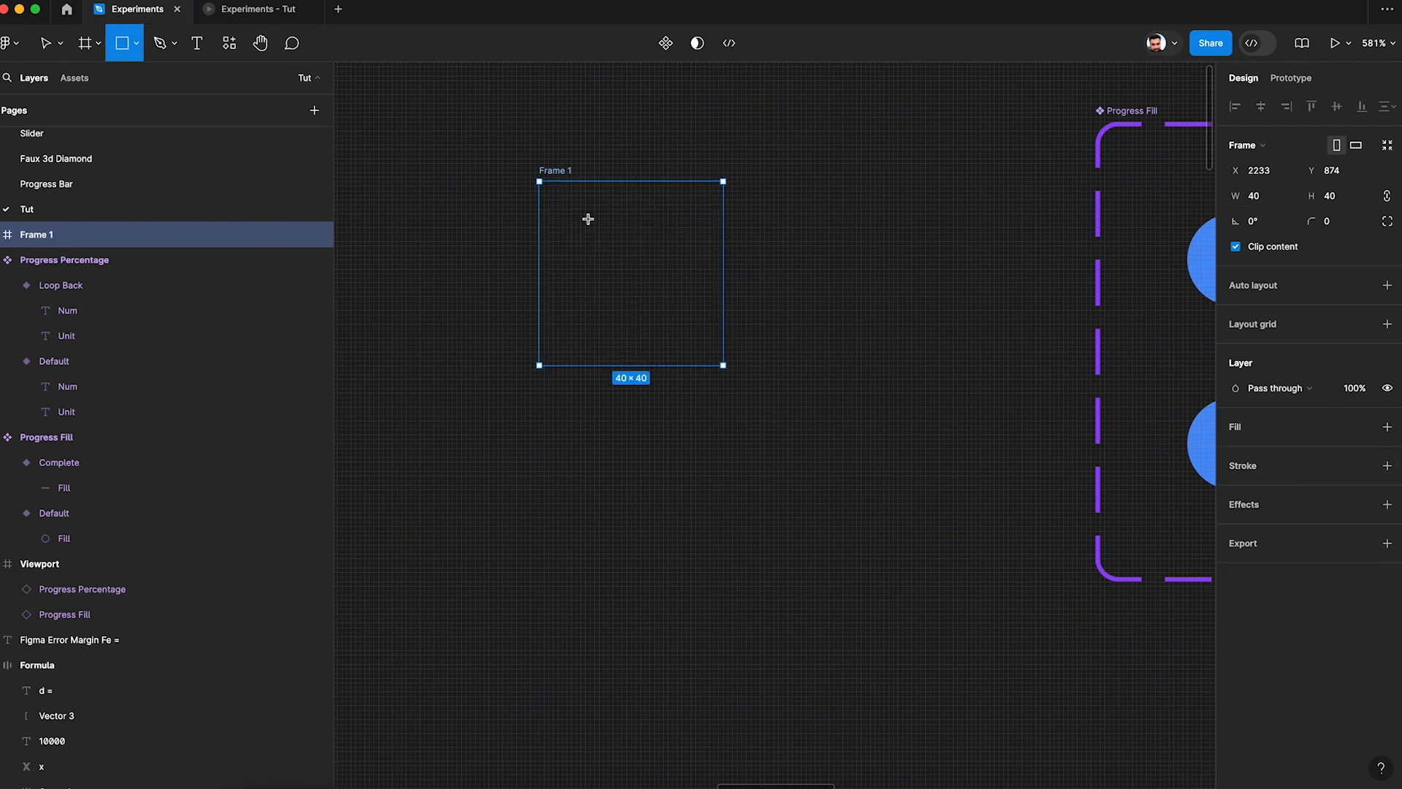
{"action": "mouse_move", "coordinate": [585, 181]}
{"action": "left_mouse_down"}
{"action": "mouse_move", "coordinate": [680, 322]}
{"action": "mouse_move", "coordinate": [682, 365]}
{"action": "left_mouse_up"}
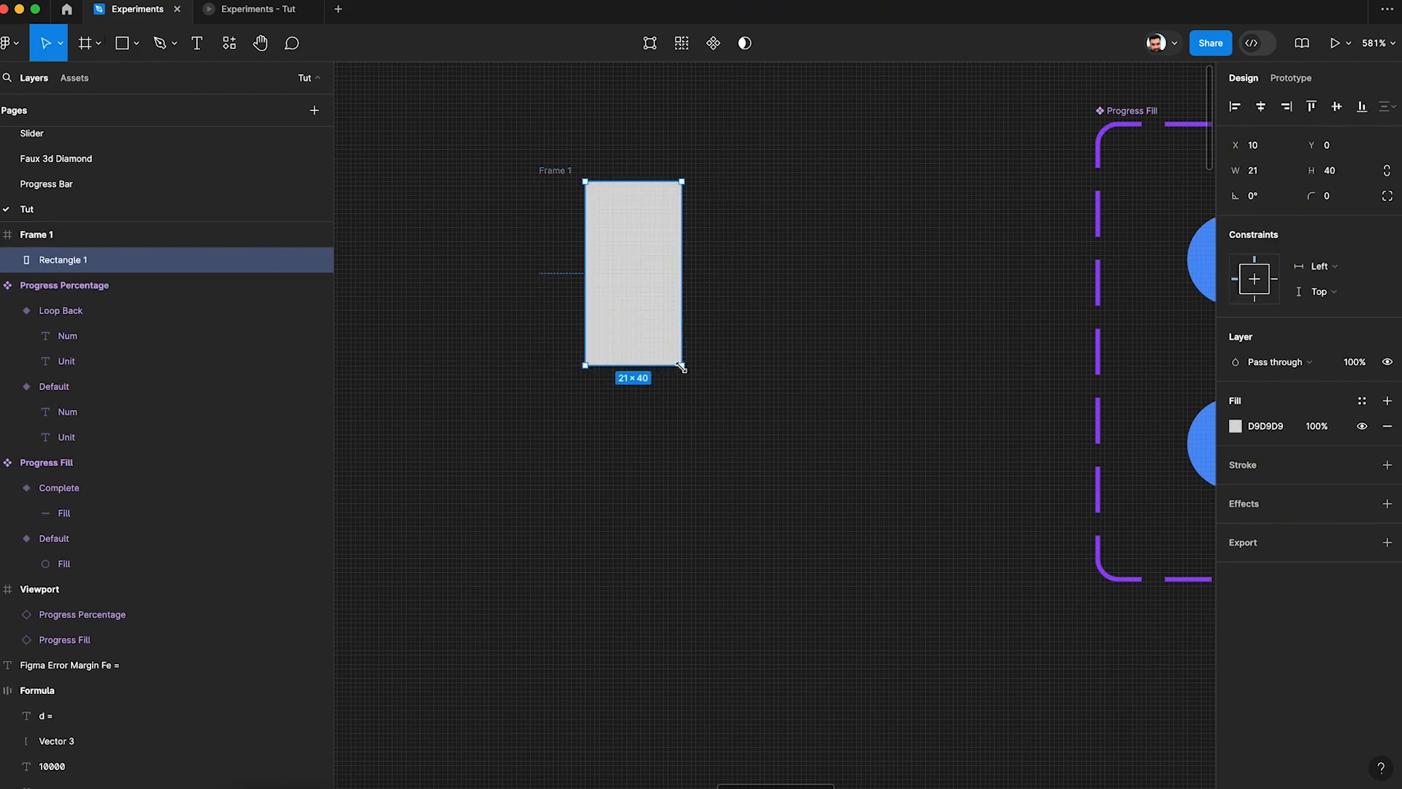
{"action": "double_click", "coordinate": [655, 284]}
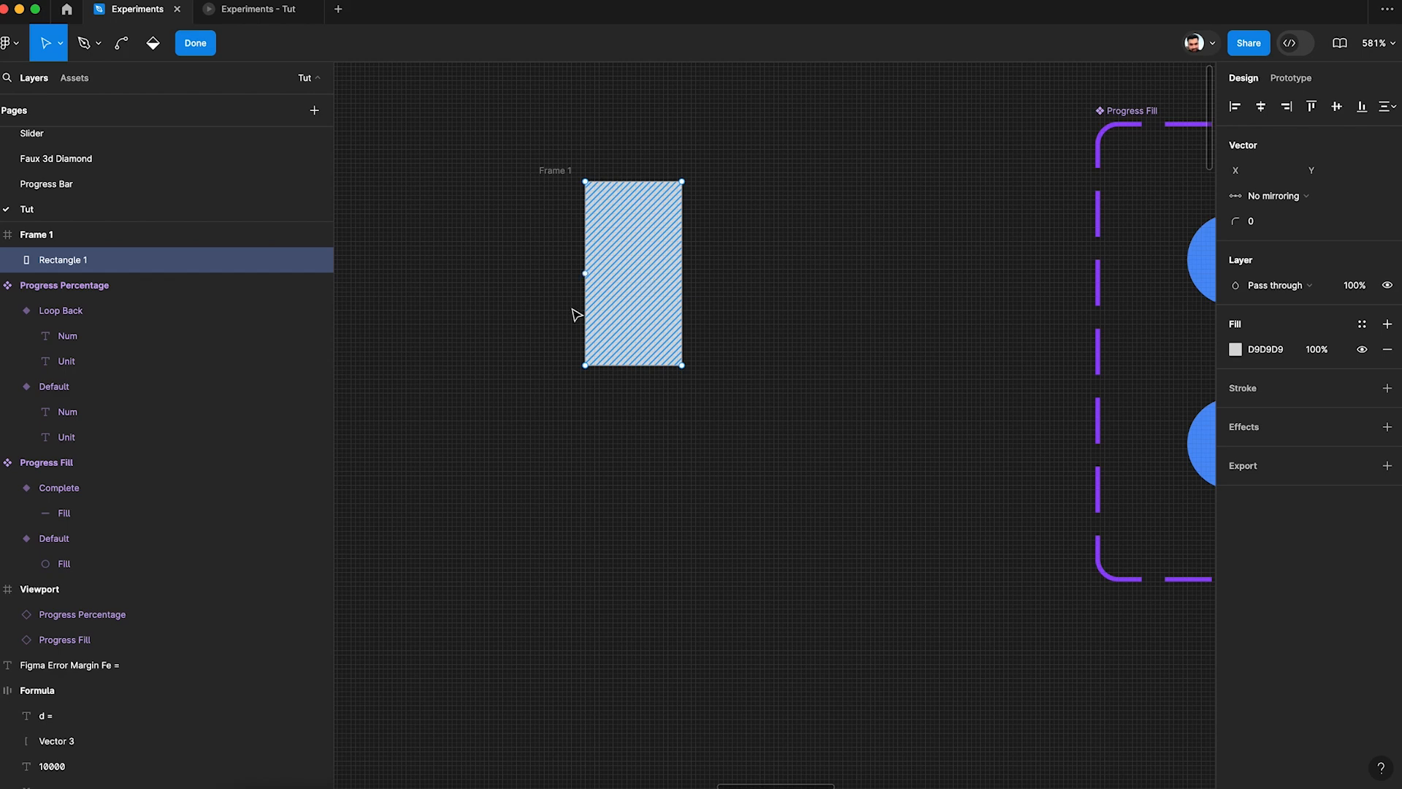
{"action": "left_click_drag", "start_coordinate": [554, 356], "coordinate": [767, 426]}
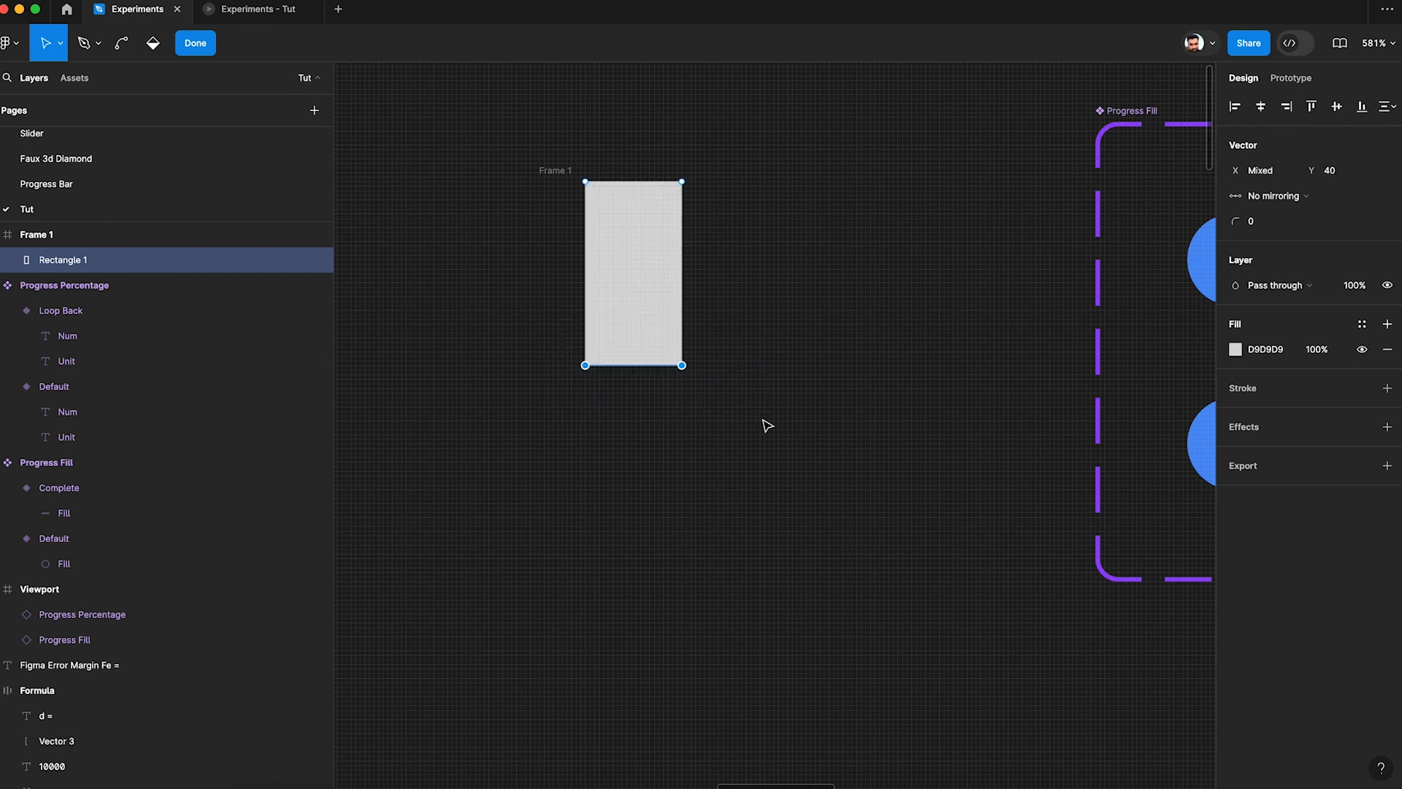
{"action": "key", "text": "shift+Left"}
{"action": "key", "text": "shift+Left"}
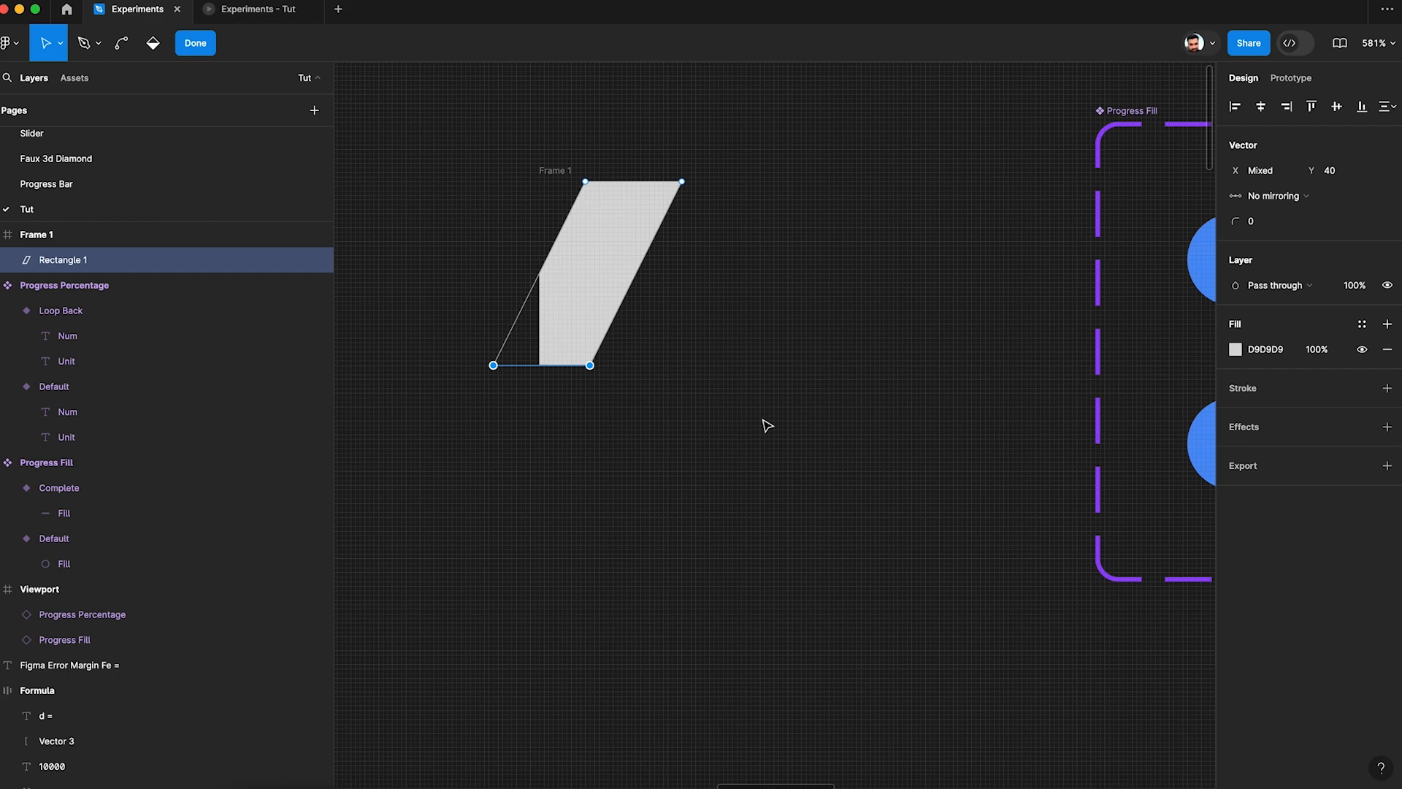
{"action": "left_click", "coordinate": [767, 426]}
{"action": "key", "text": "Escape"}
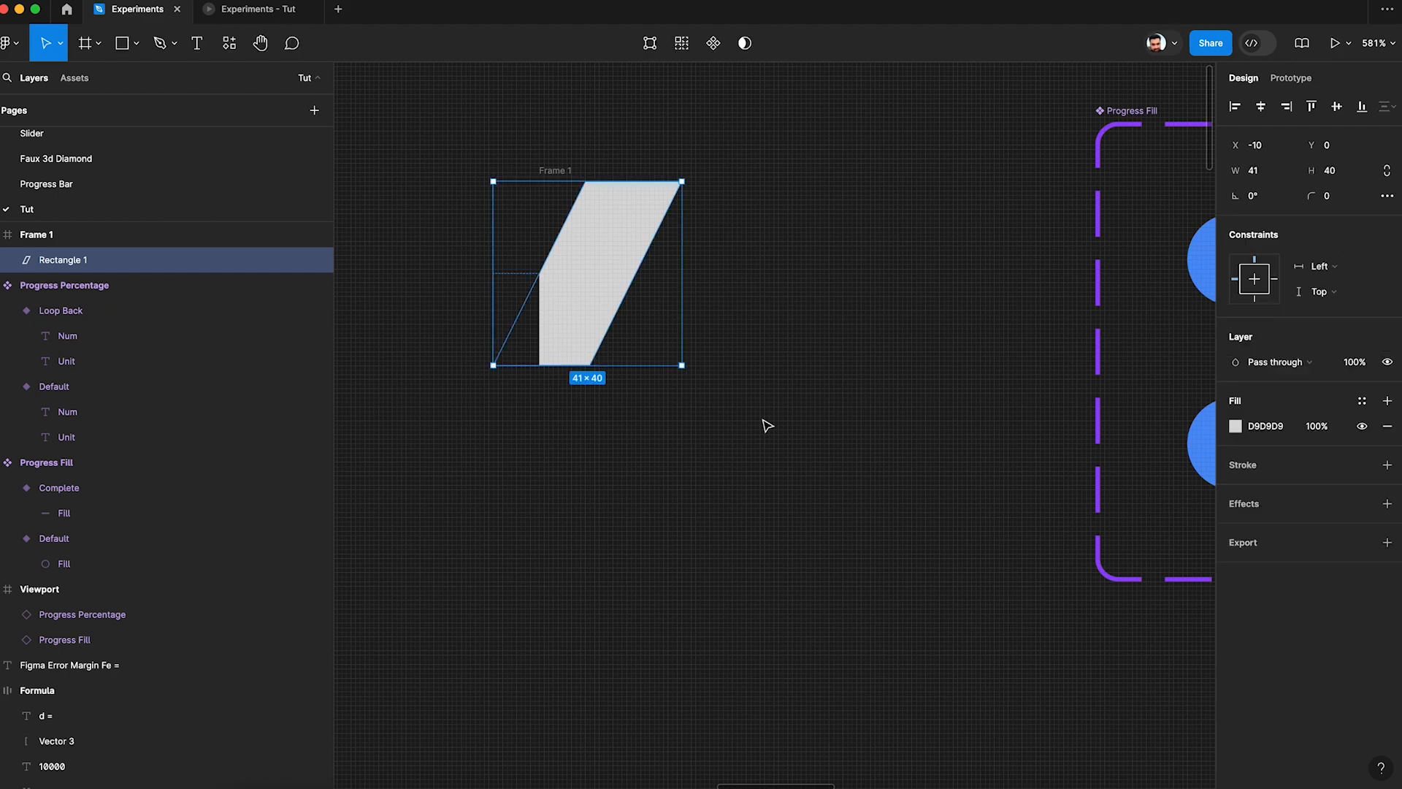
Set the slanted stripe's fill color to white, FFFFFF
{"action": "left_click", "coordinate": [1269, 427]}
{"action": "type", "text": "f"}
{"action": "key", "text": "Return"}
{"action": "left_click", "coordinate": [886, 379]}
Rename the 40 × 40 frame to Pattern and its slanted stripe layer to Fill
{"action": "left_click", "coordinate": [576, 173]}
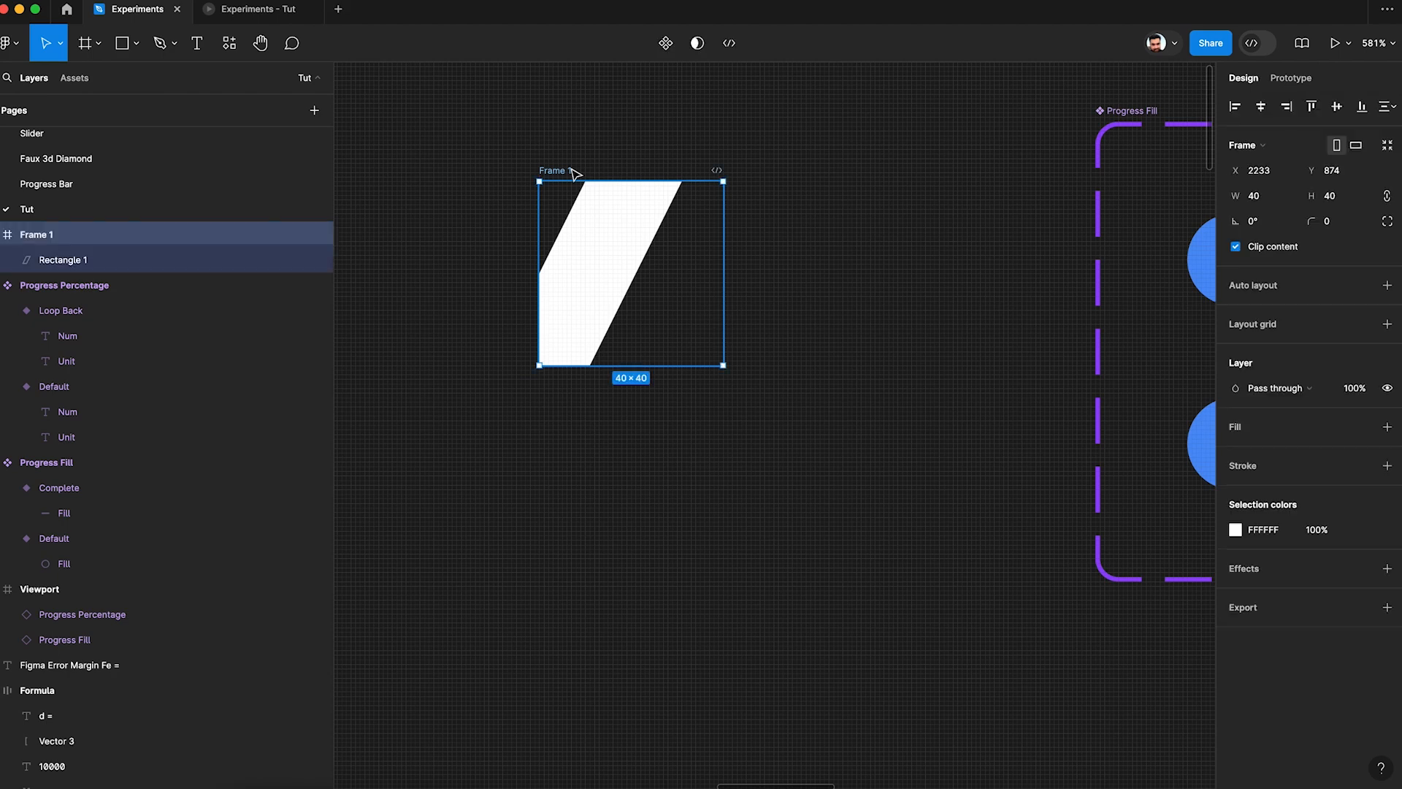
{"action": "key", "text": "super+r"}
{"action": "type", "text": "P"}
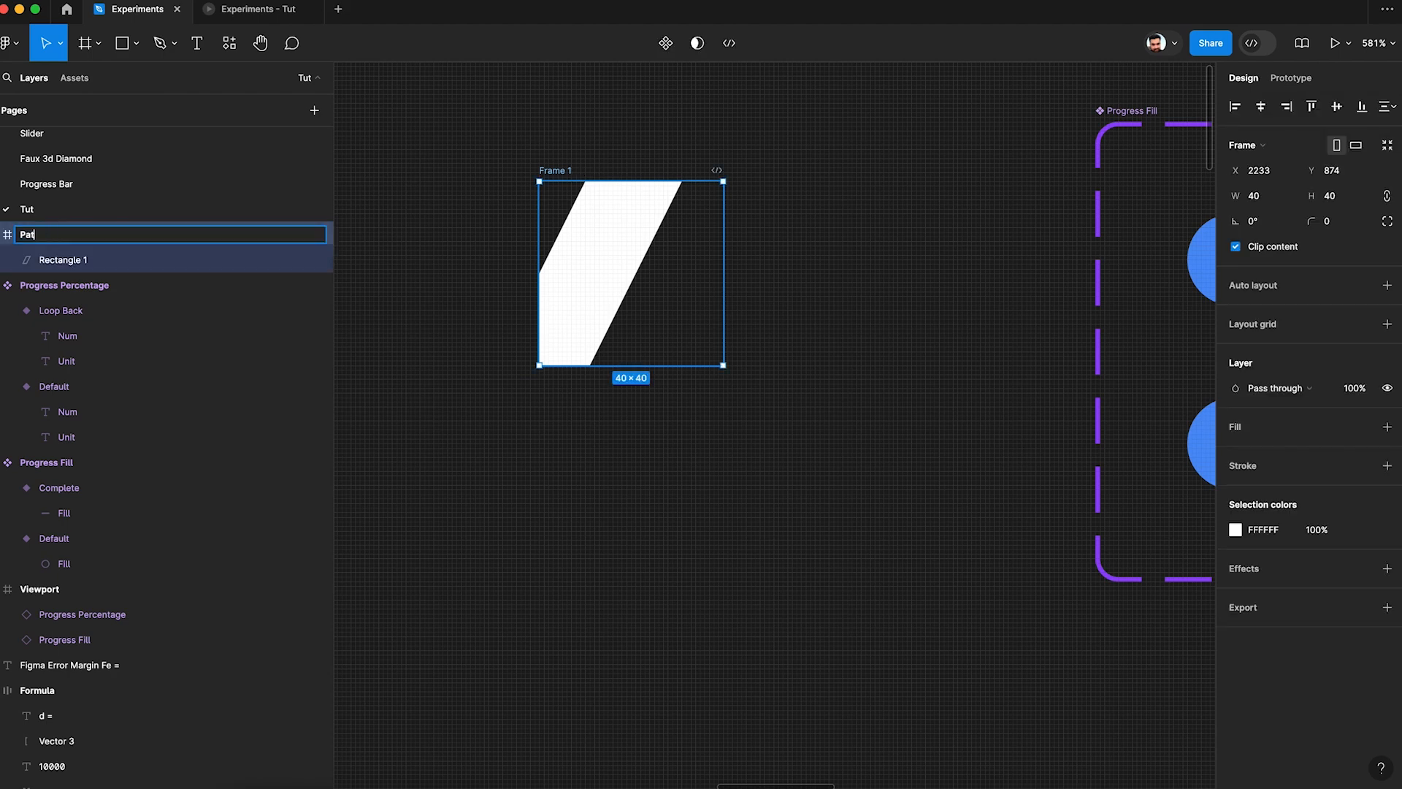
{"action": "key", "text": "Return"}
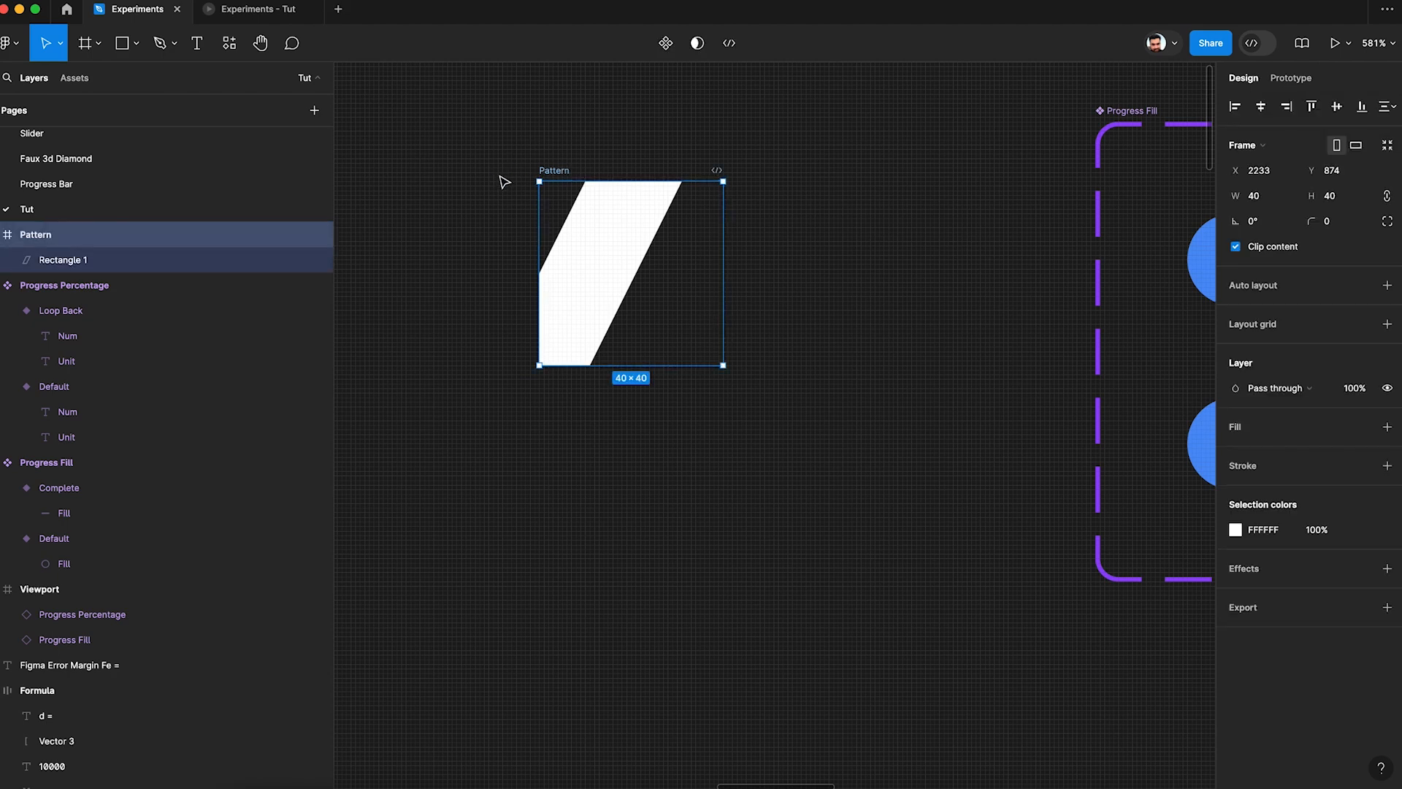
{"action": "left_click", "coordinate": [635, 267]}
{"action": "key", "text": "super+r"}
{"action": "type", "text": "F"}
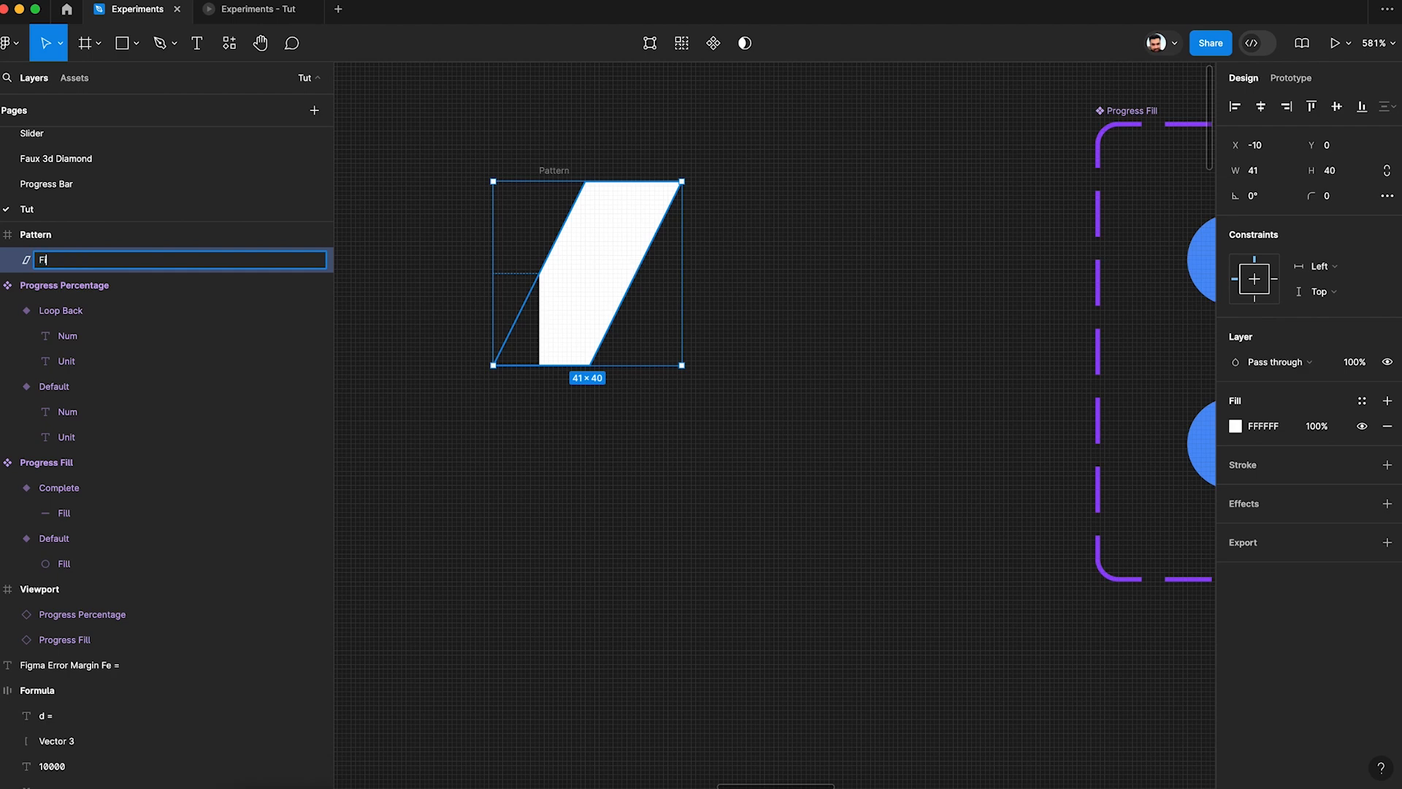
{"action": "type", "text": "ill"}
{"action": "key", "text": "Return"}
Turn the Pattern frame into a component
{"action": "left_click", "coordinate": [549, 173]}
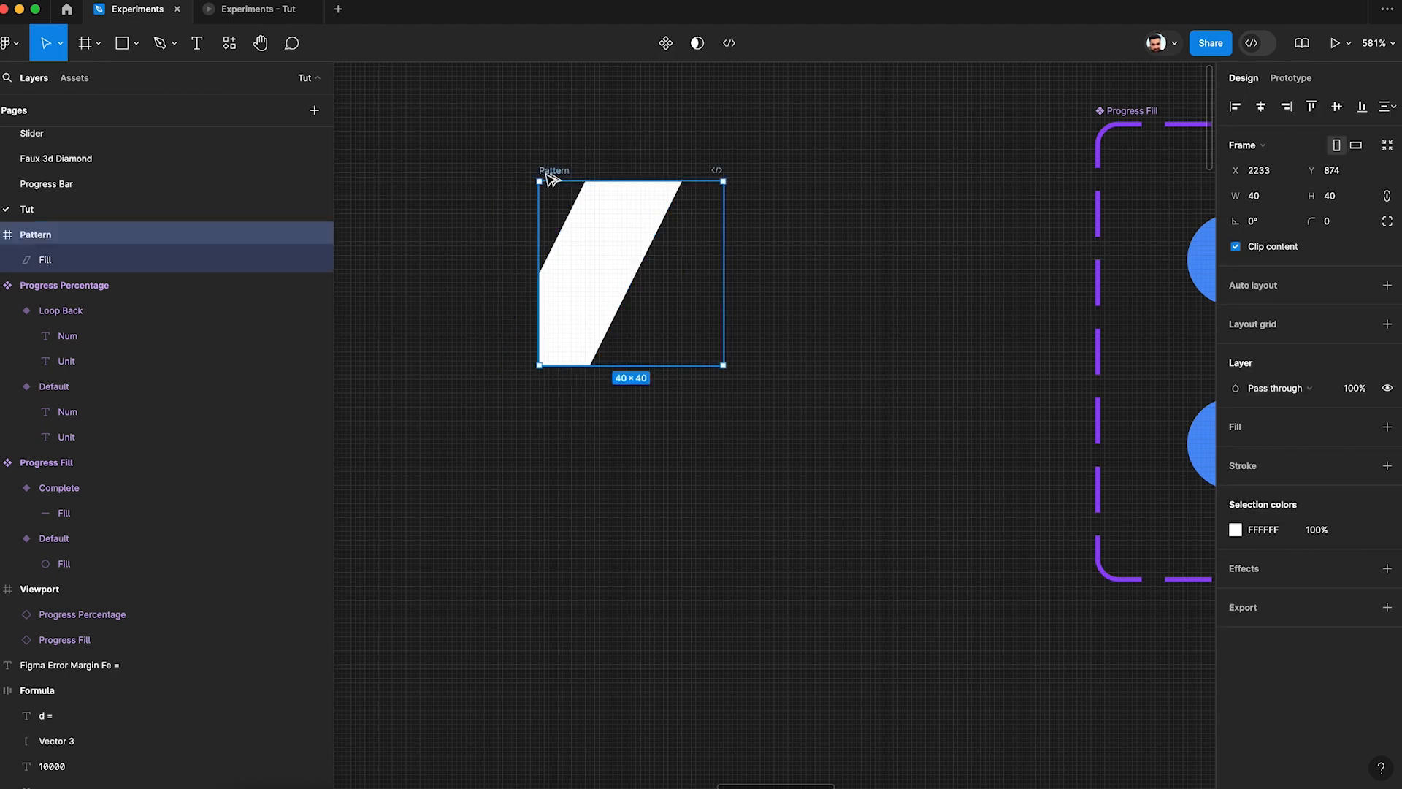
{"action": "key", "text": "super+alt+k"}
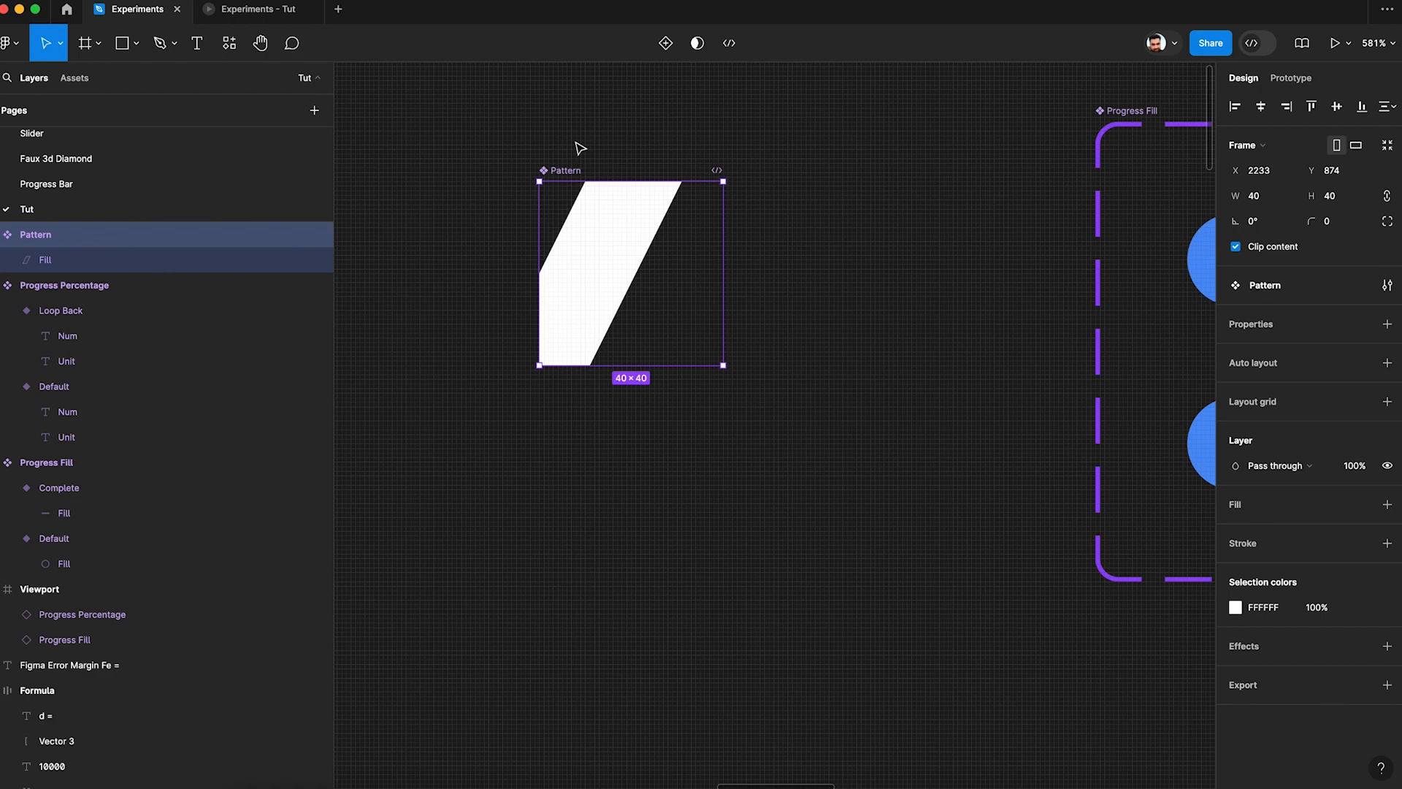
Place an instance of the Pattern component directly below the original
{"action": "left_click", "coordinate": [581, 148]}
{"action": "left_click_drag", "start_coordinate": [578, 173], "coordinate": [582, 468]}
{"action": "left_click", "coordinate": [618, 451]}
{"action": "scroll", "coordinate": [618, 451], "scroll_direction": "down", "scroll_amount": 3}
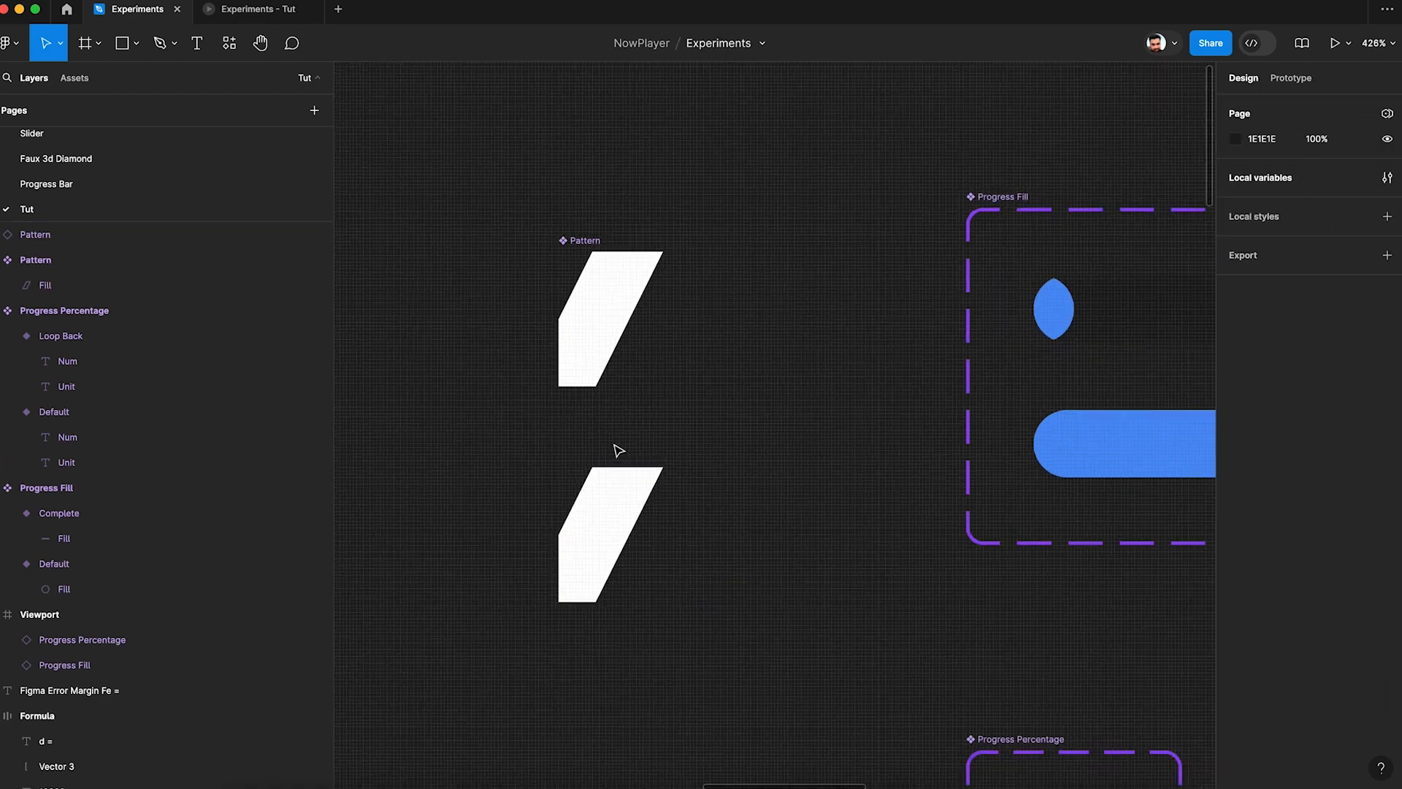
Duplicate the Pattern instance twice, placing the copies edge to edge to form a row of three tiles
{"action": "left_click", "coordinate": [580, 448]}
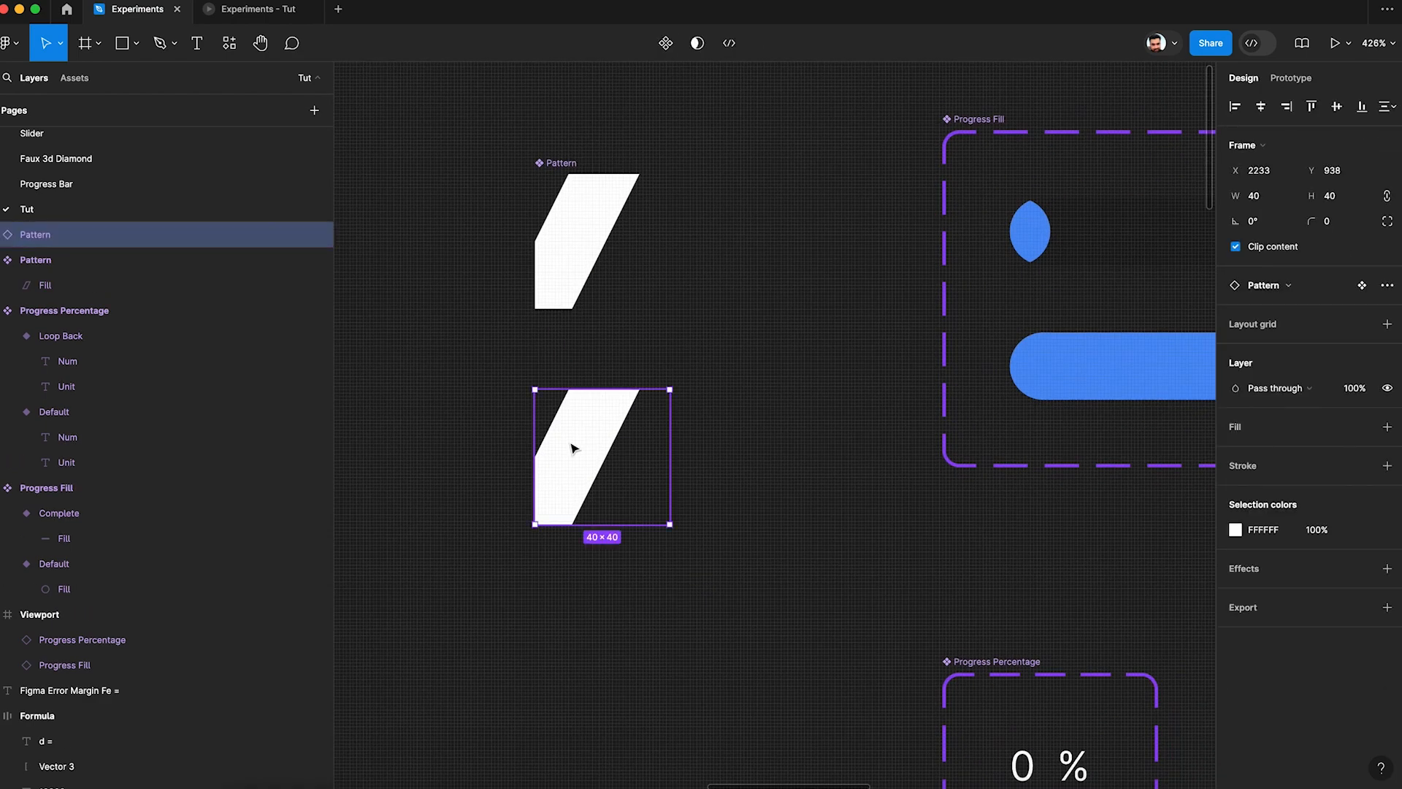
{"action": "left_click_drag", "start_coordinate": [573, 448], "coordinate": [729, 470]}
{"action": "left_click", "coordinate": [695, 328]}
{"action": "scroll", "coordinate": [695, 329], "scroll_direction": "left", "scroll_amount": 2}
{"action": "left_click", "coordinate": [667, 226]}
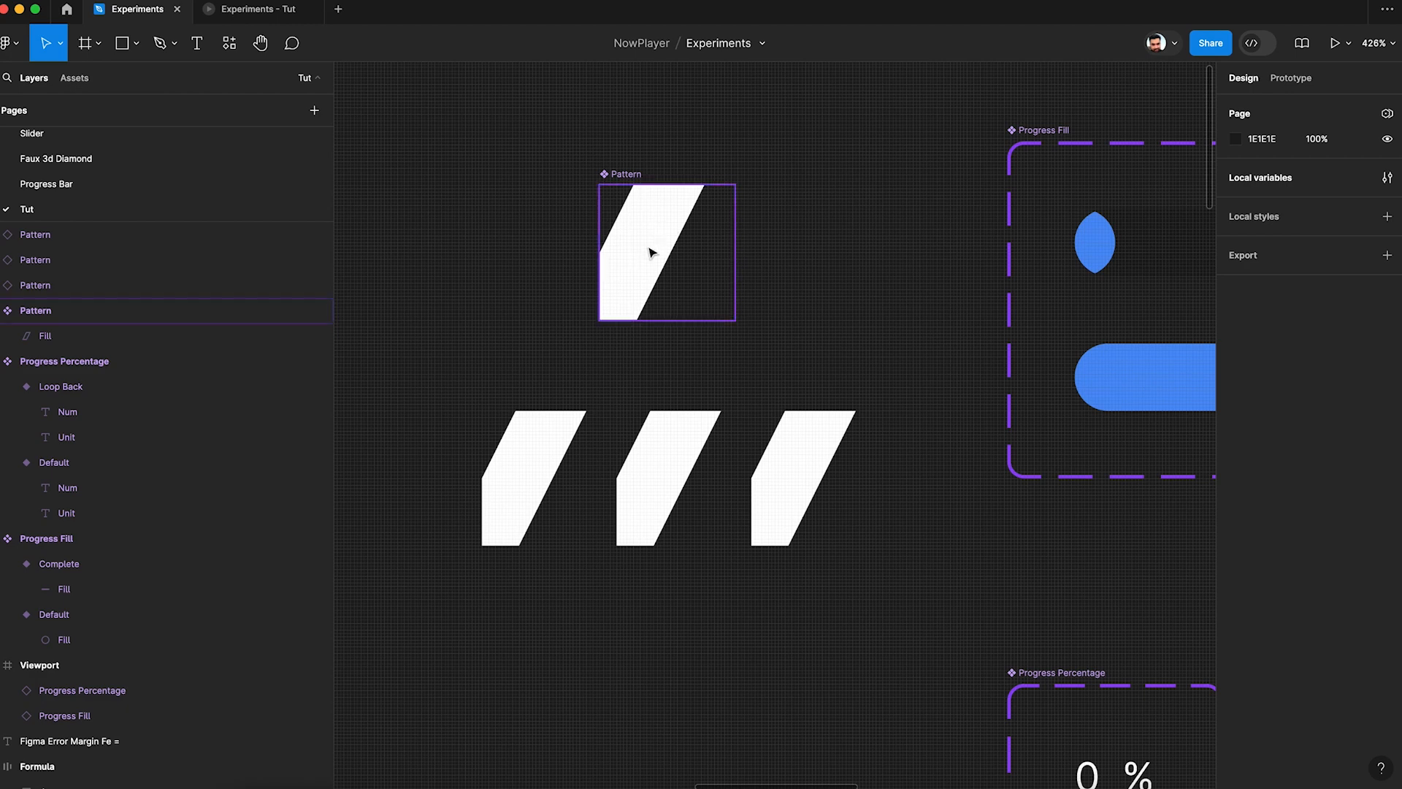
Shift the slanted Fill stripe inside the main Pattern component left to X -26
{"action": "double_click", "coordinate": [655, 249]}
{"action": "key", "text": "shift+Left"}
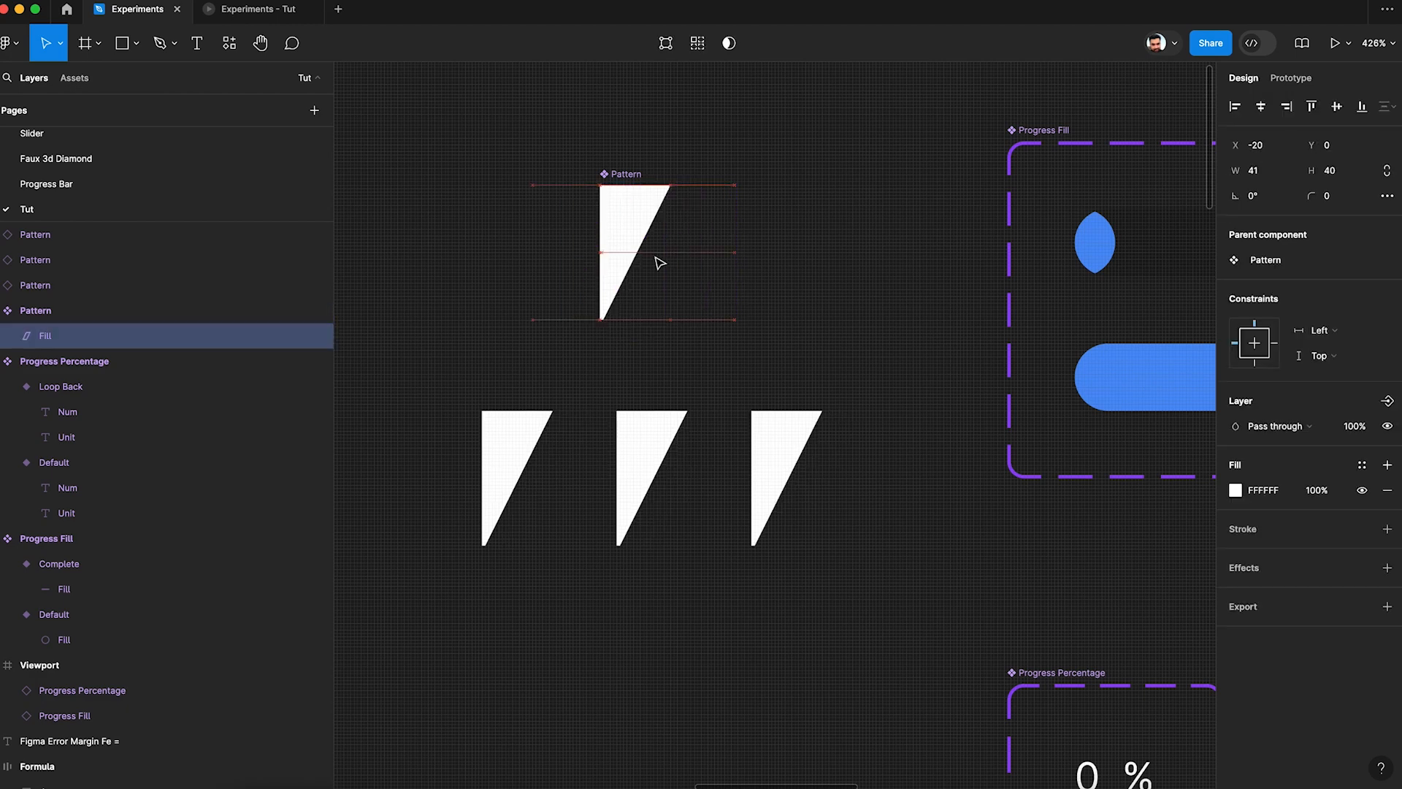
{"action": "key", "text": "Left"}
{"action": "key", "text": "Left"}
{"action": "key", "text": "Left"}
{"action": "key", "text": "Left"}
{"action": "key", "text": "Left"}
{"action": "key", "text": "Left"}
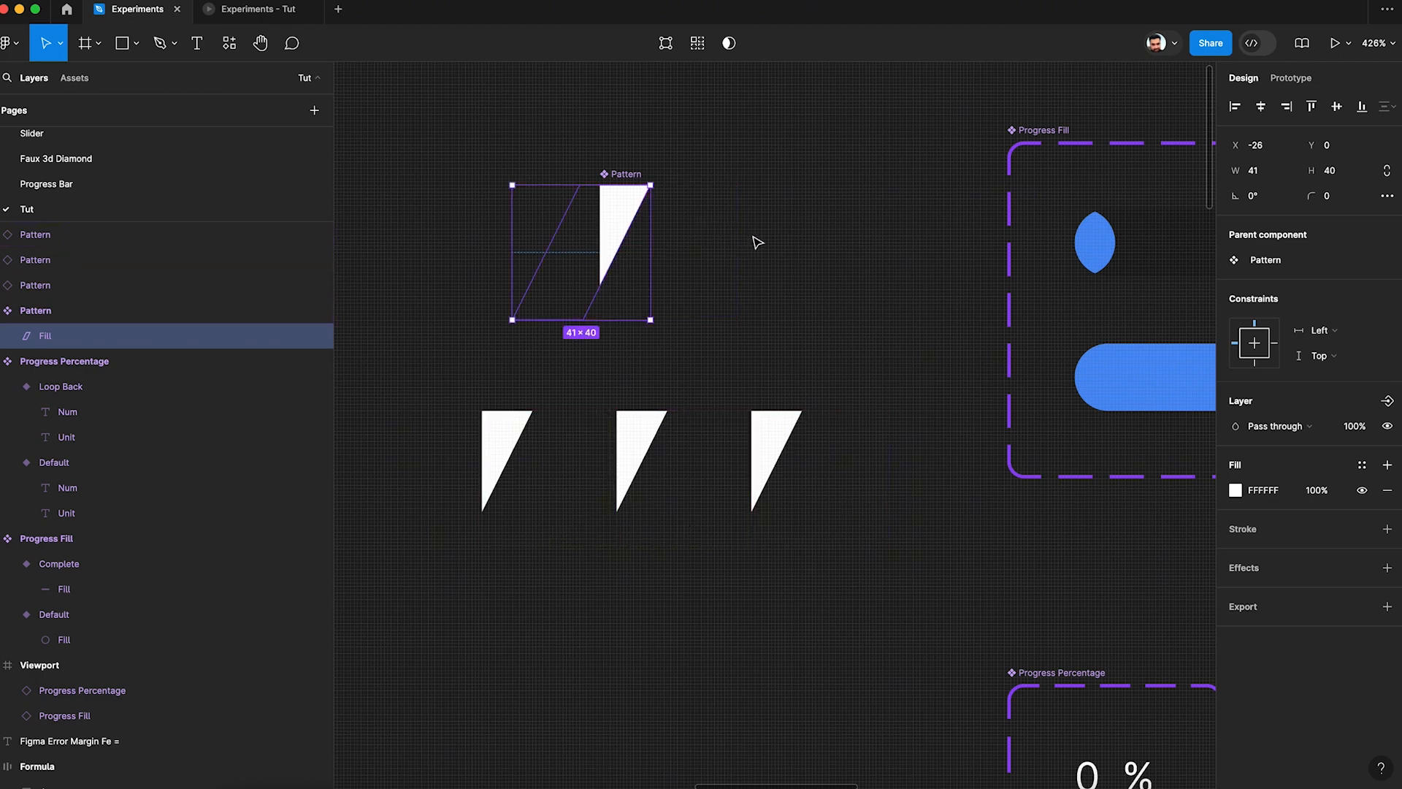
Duplicate the Fill stripe inside the Pattern component and place the copy 40 px further right, at X 14
{"action": "left_click", "coordinate": [705, 241]}
{"action": "left_click", "coordinate": [630, 232]}
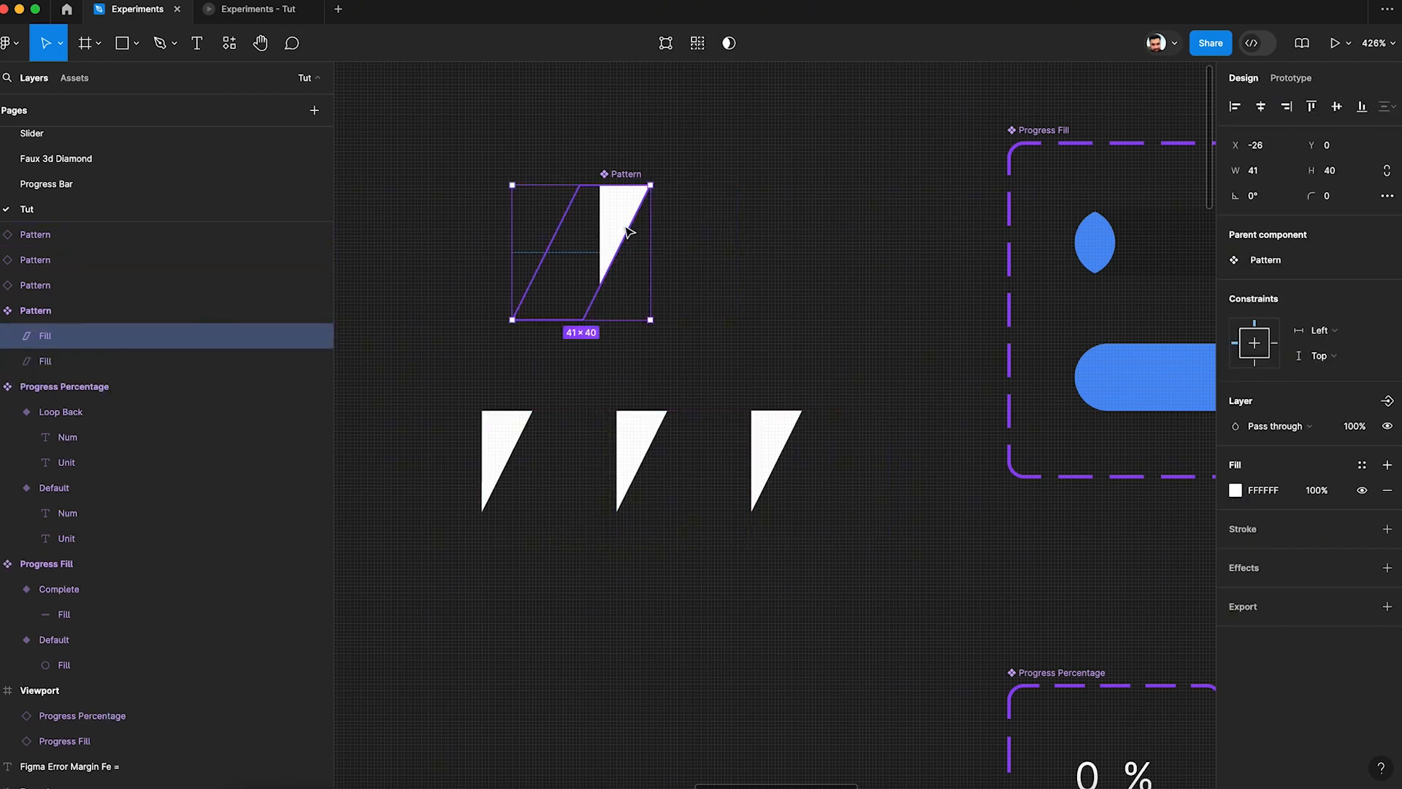
{"action": "key", "text": "ctrl+d"}
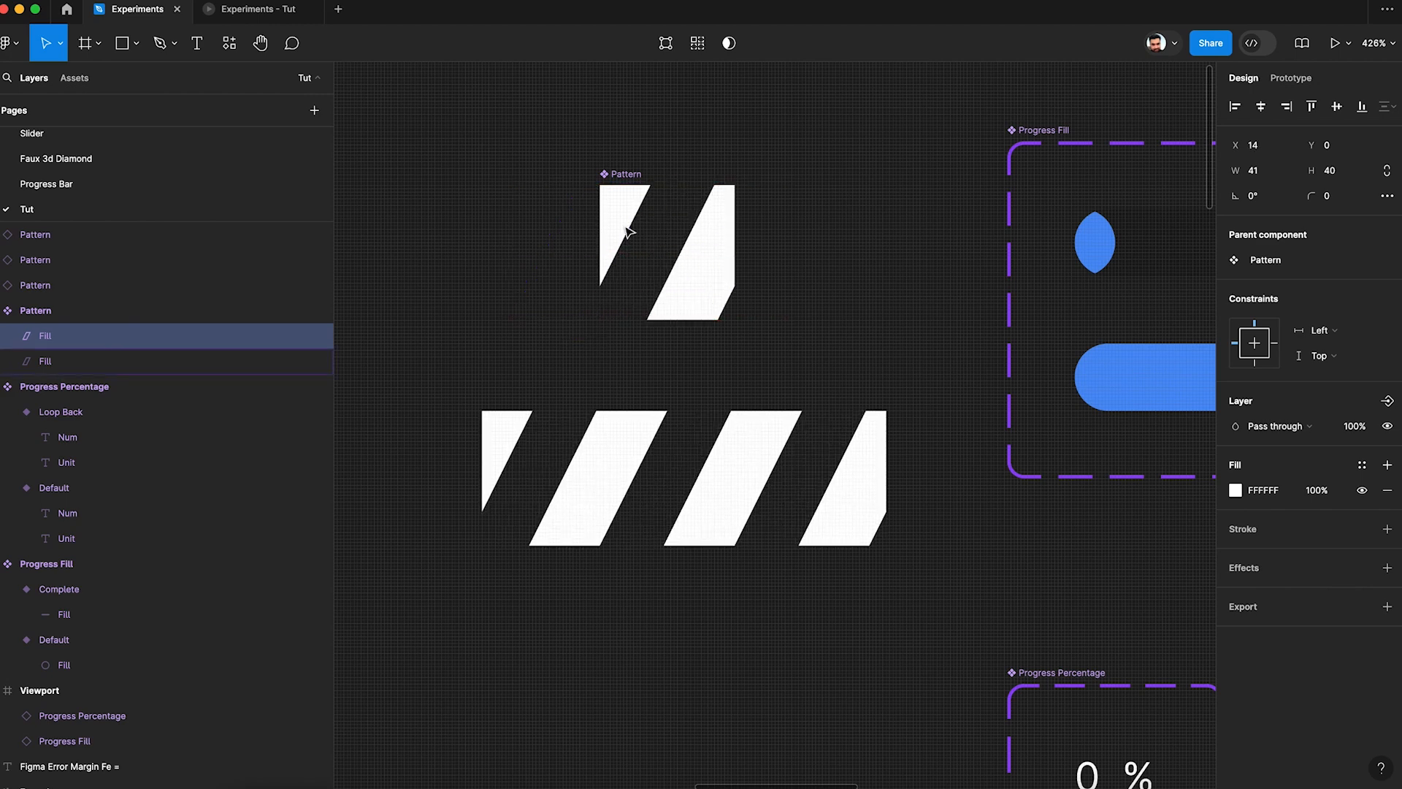
{"action": "left_click", "coordinate": [644, 176]}
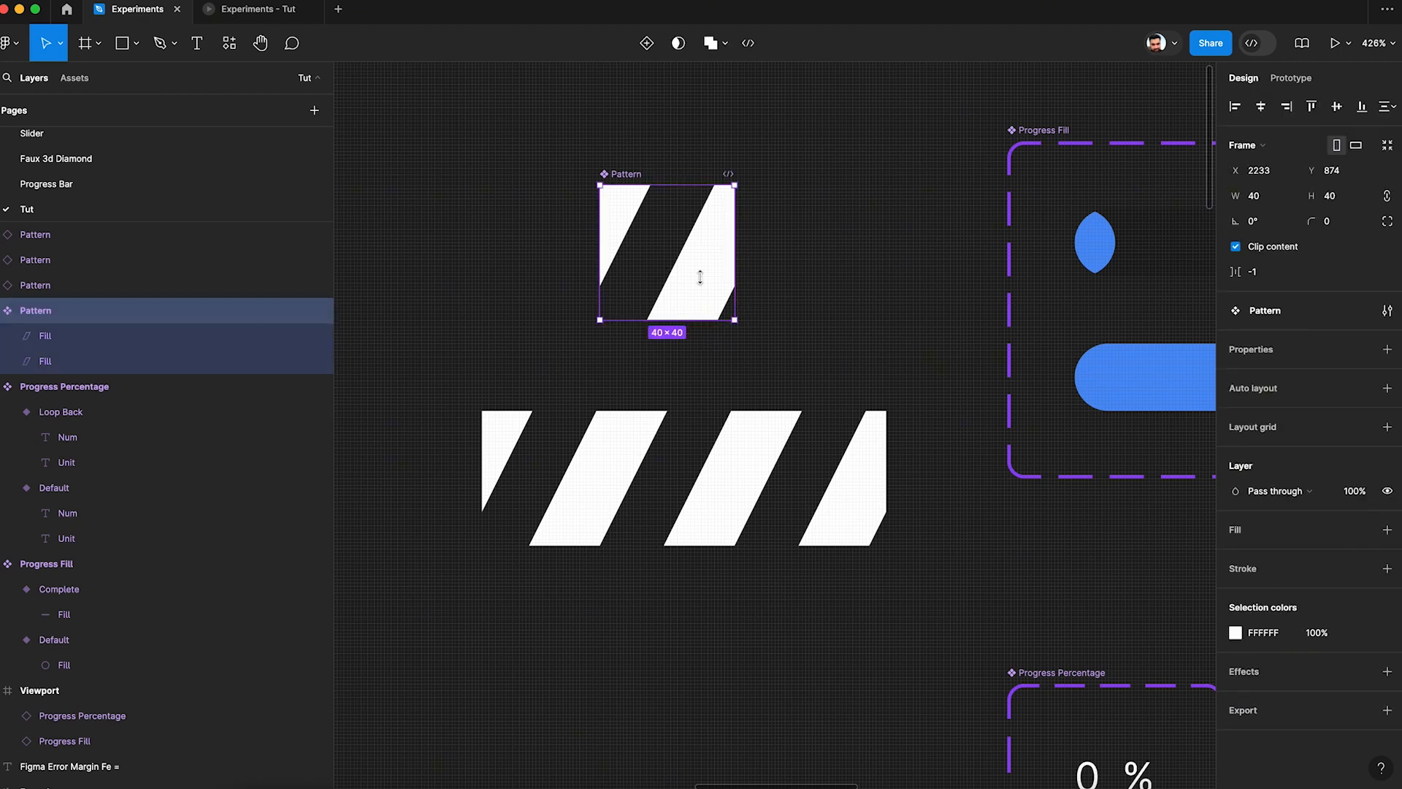
Copy the main Pattern component as a PNG
{"action": "scroll", "coordinate": [780, 377], "scroll_direction": "down", "scroll_amount": 3}
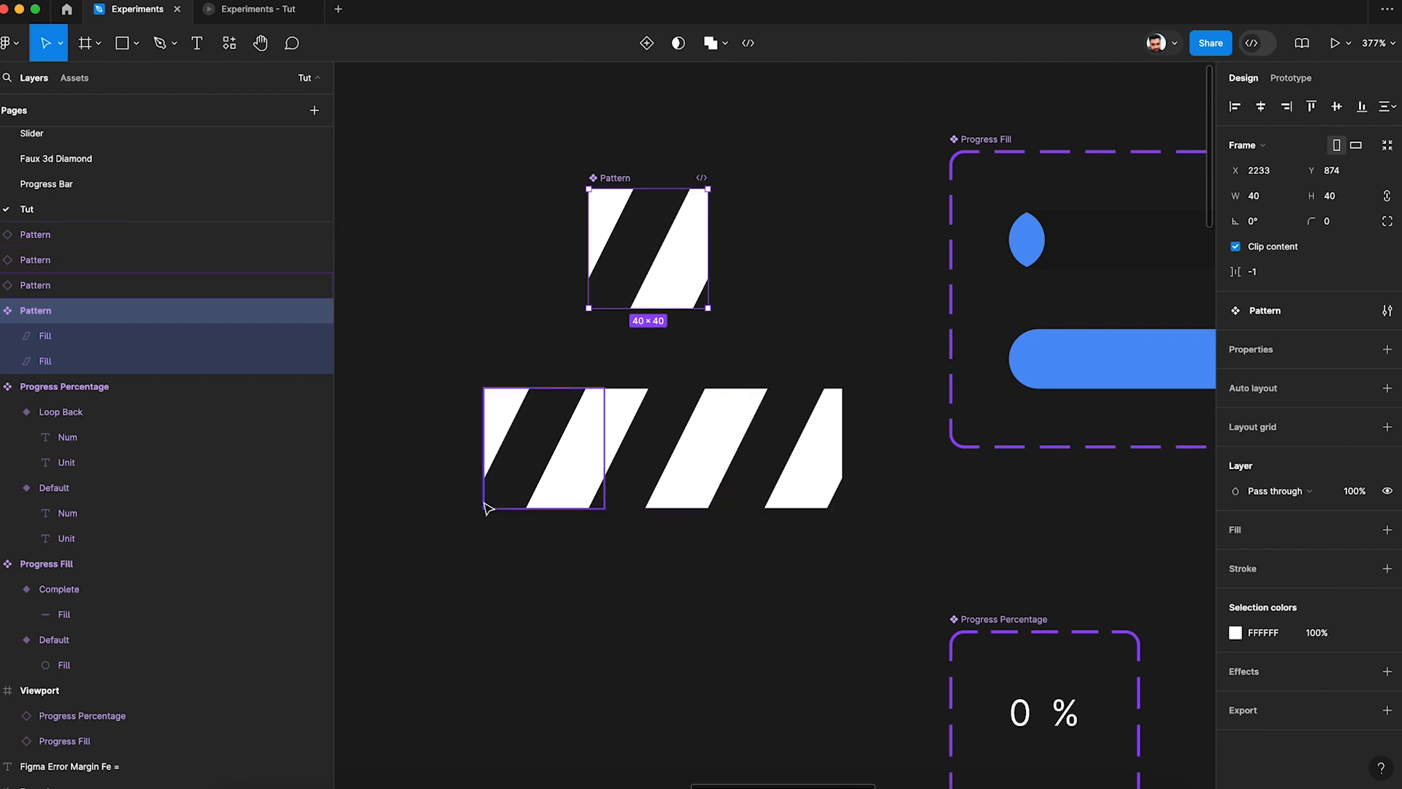
{"action": "left_click", "coordinate": [797, 237]}
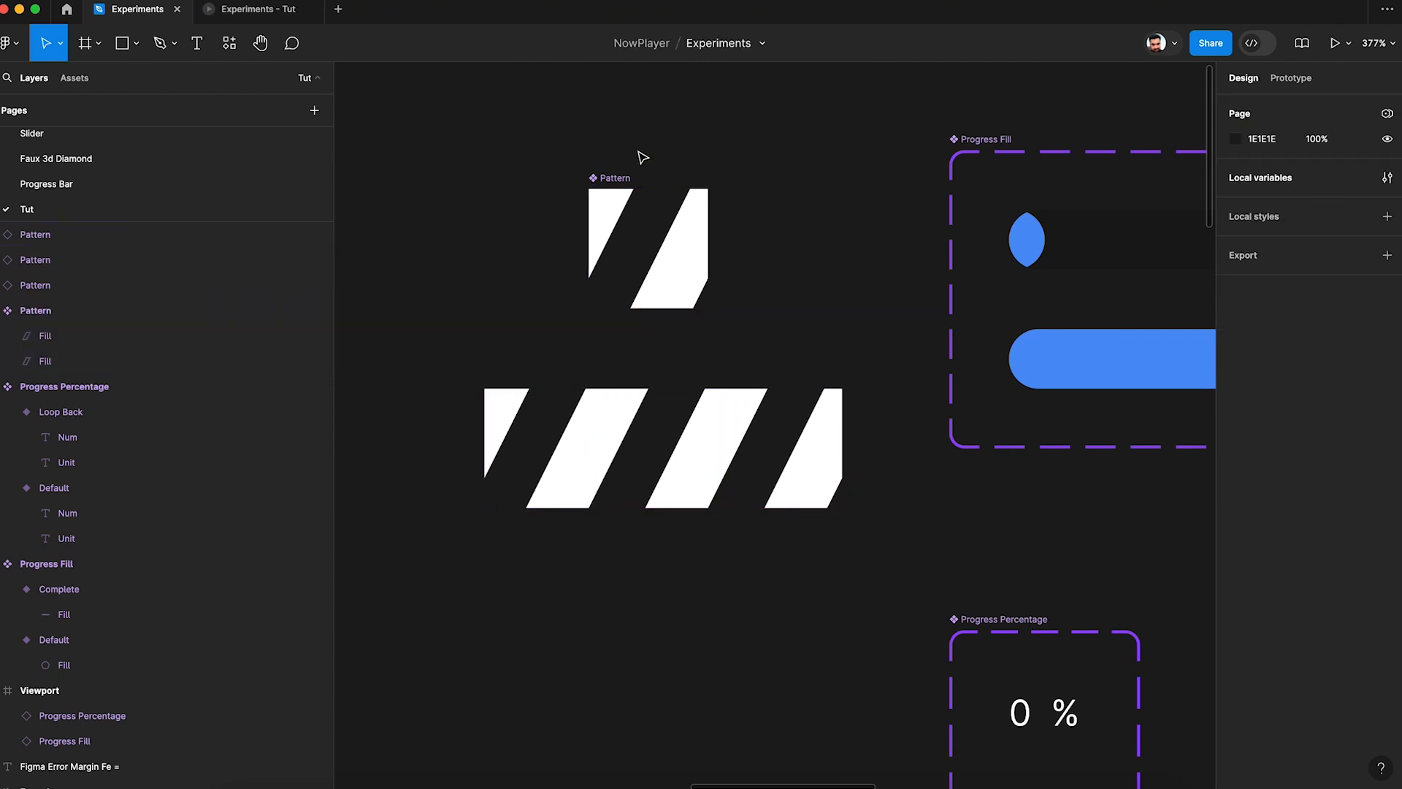
{"action": "left_click", "coordinate": [617, 181]}
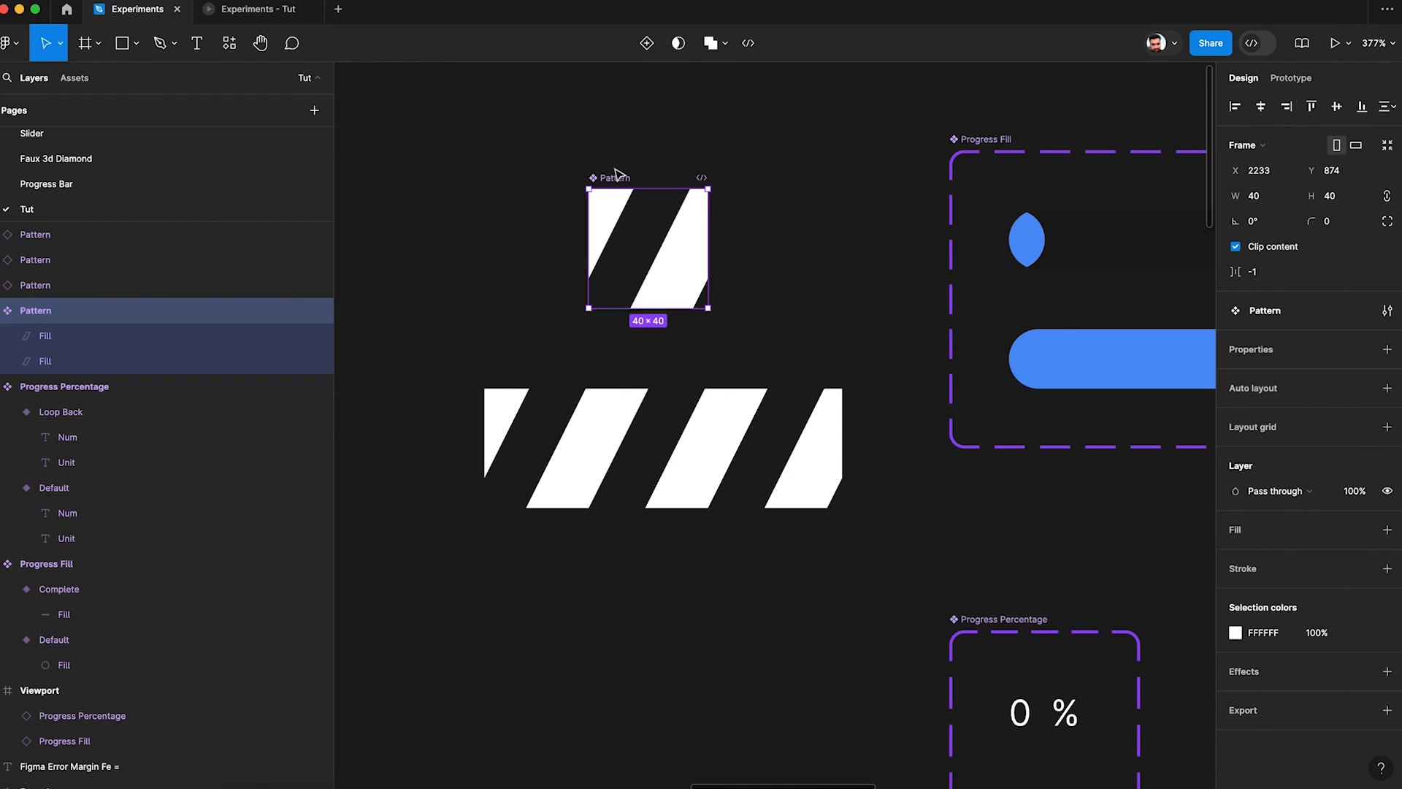
{"action": "right_click", "coordinate": [615, 182]}
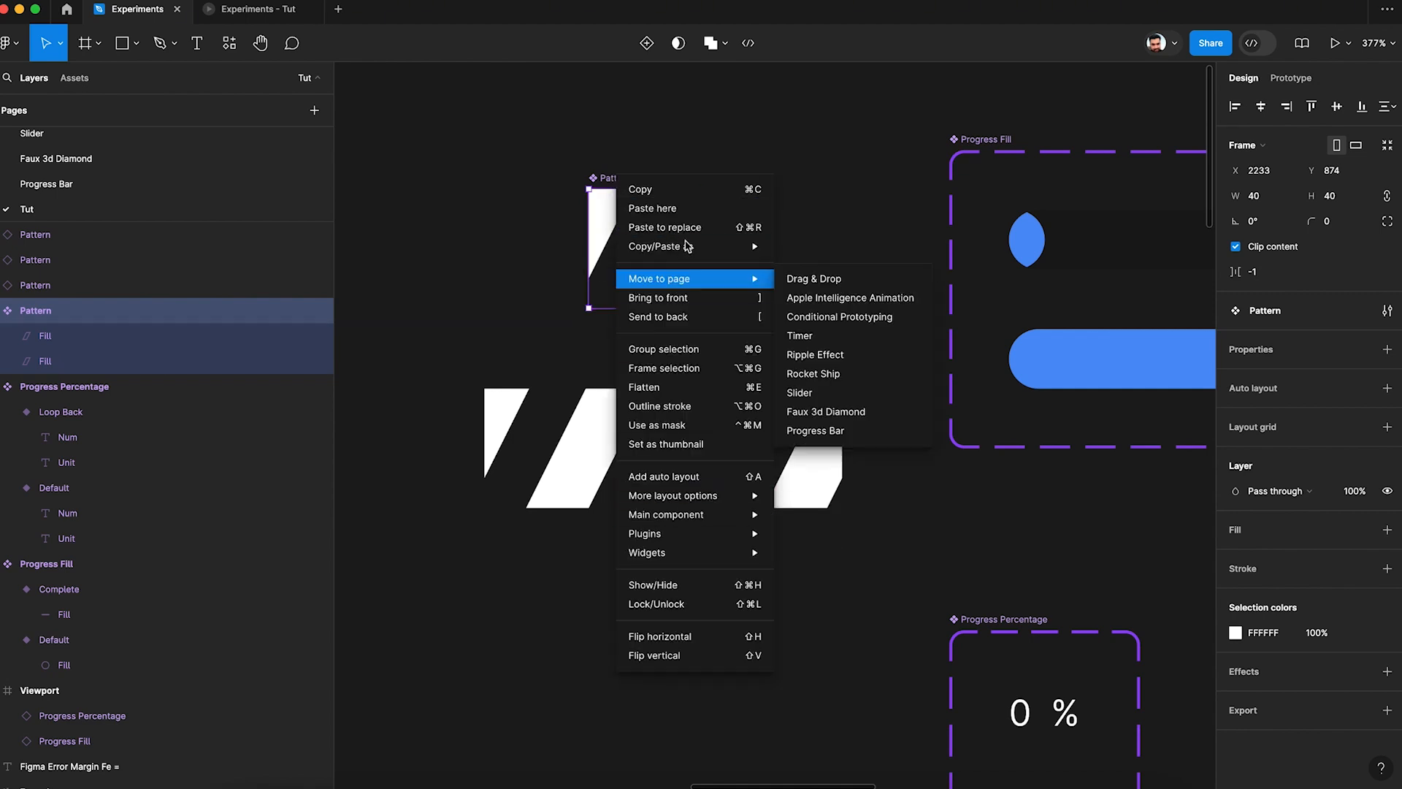
{"action": "mouse_move", "coordinate": [688, 249]}
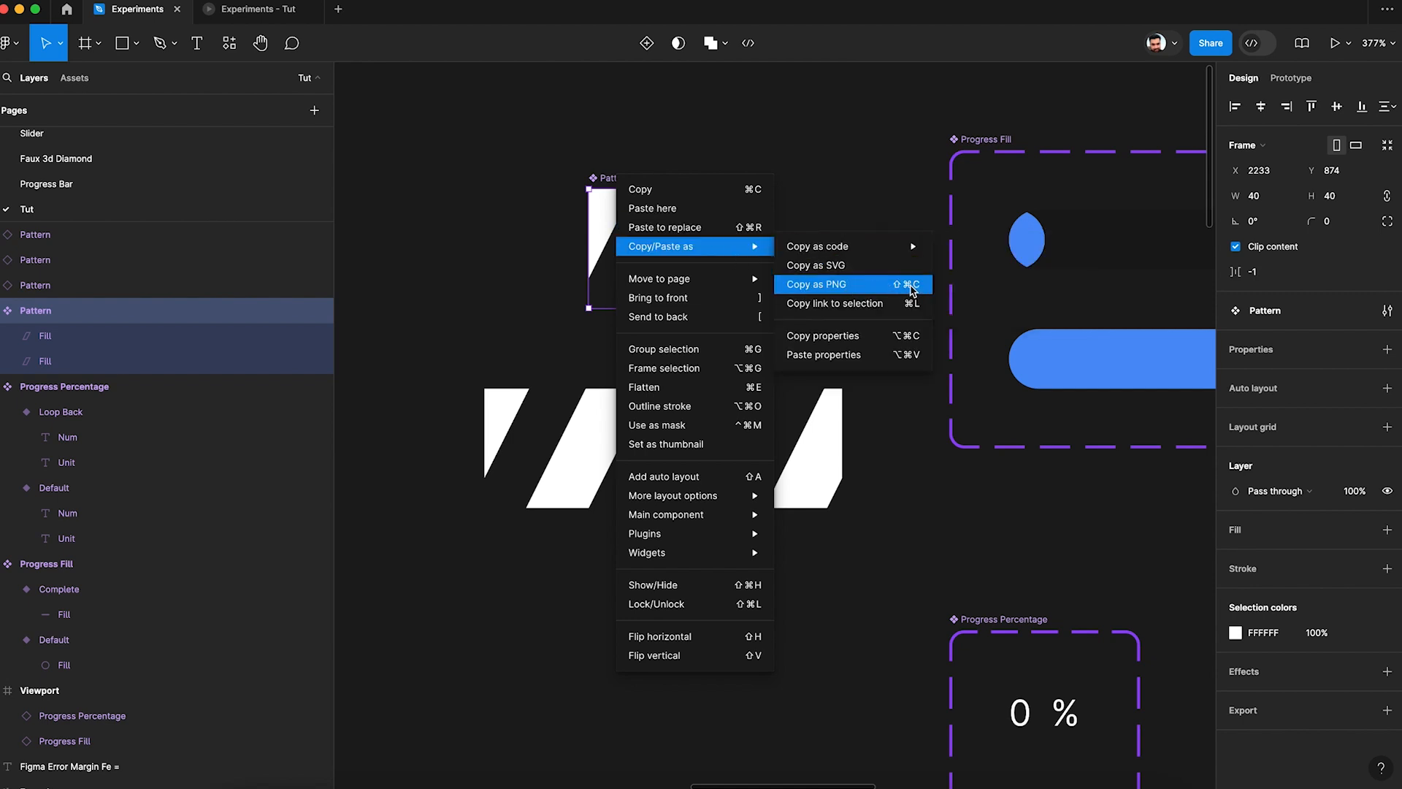
{"action": "left_click", "coordinate": [913, 284]}
Paste the copied PNG onto an empty area of the canvas below the pattern row
{"action": "left_click", "coordinate": [645, 673]}
{"action": "scroll", "coordinate": [645, 658], "scroll_direction": "down", "scroll_amount": 3}
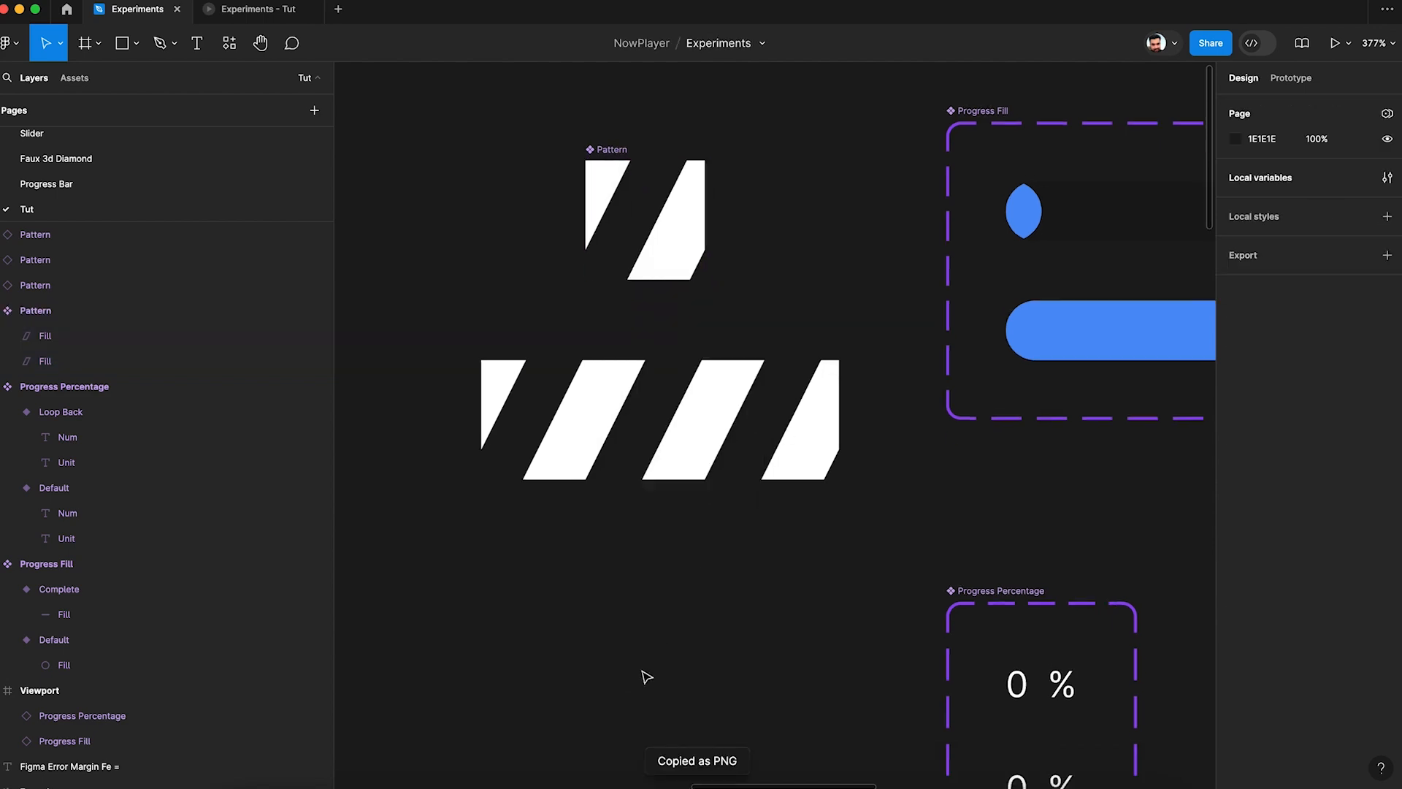
{"action": "scroll", "coordinate": [643, 594], "scroll_direction": "up", "scroll_amount": 5, "text": "ctrl"}
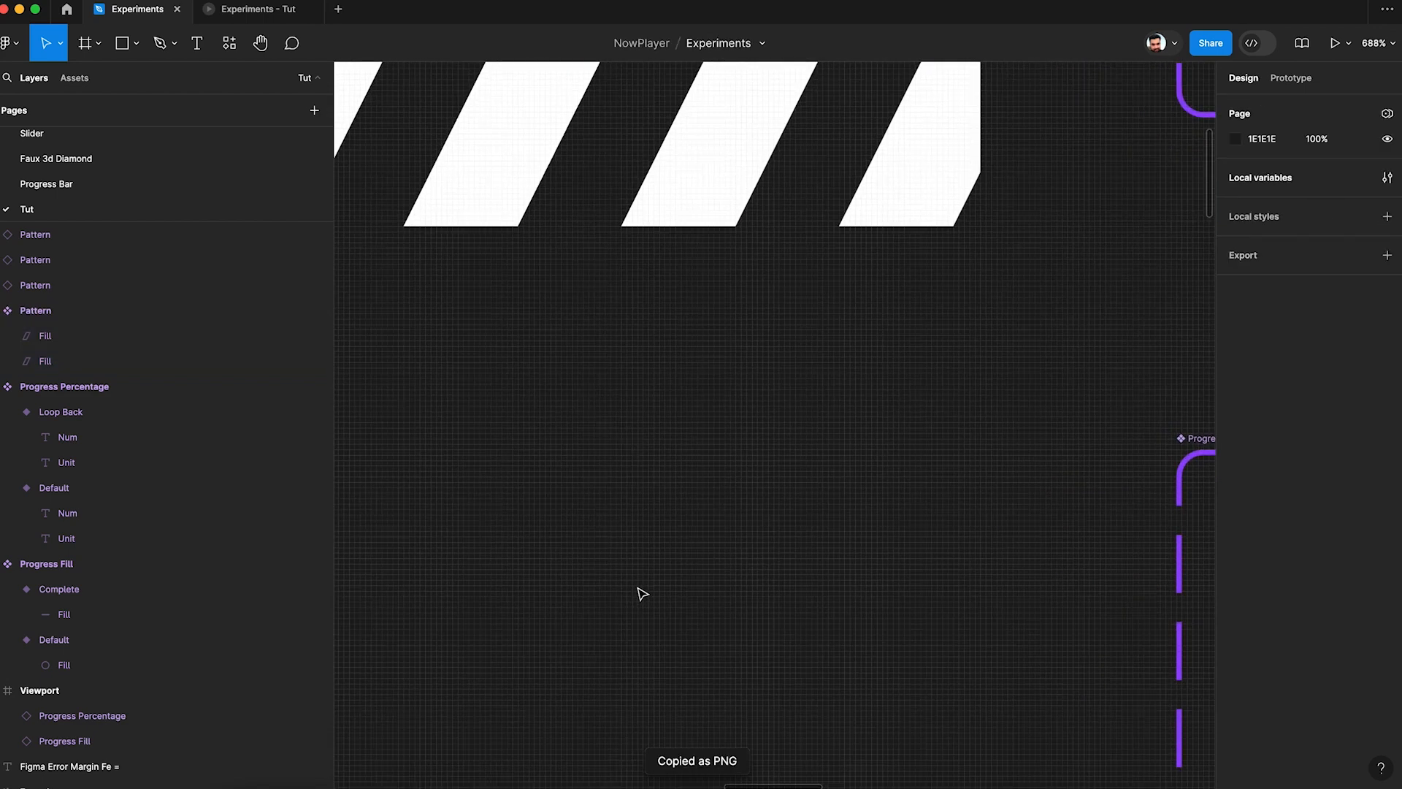
{"action": "key", "text": "ctrl+v"}
{"action": "left_click", "coordinate": [620, 585]}
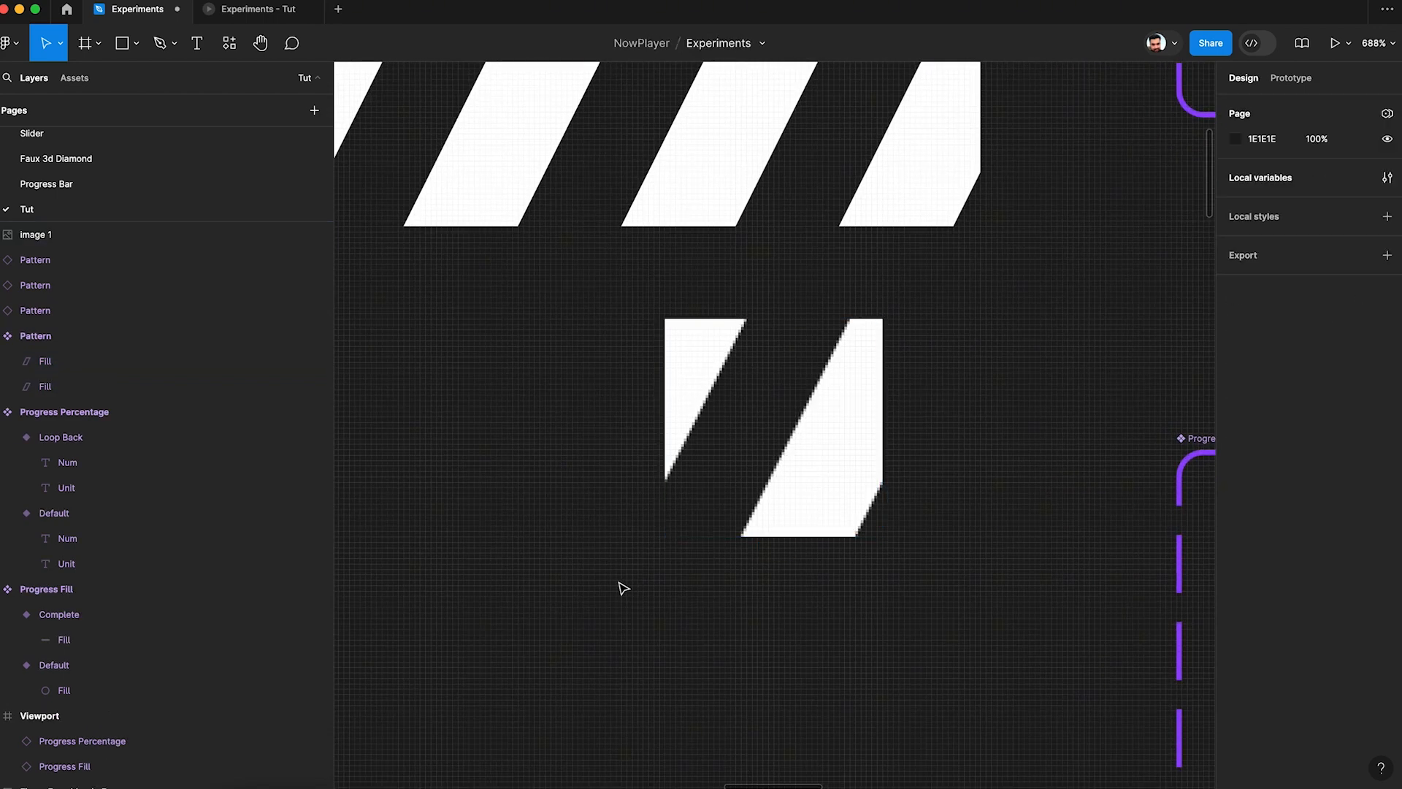
Copy the image fill of the pasted 40 × 40 pattern image
{"action": "scroll", "coordinate": [622, 588], "scroll_direction": "down", "scroll_amount": 5}
{"action": "double_click", "coordinate": [690, 542]}
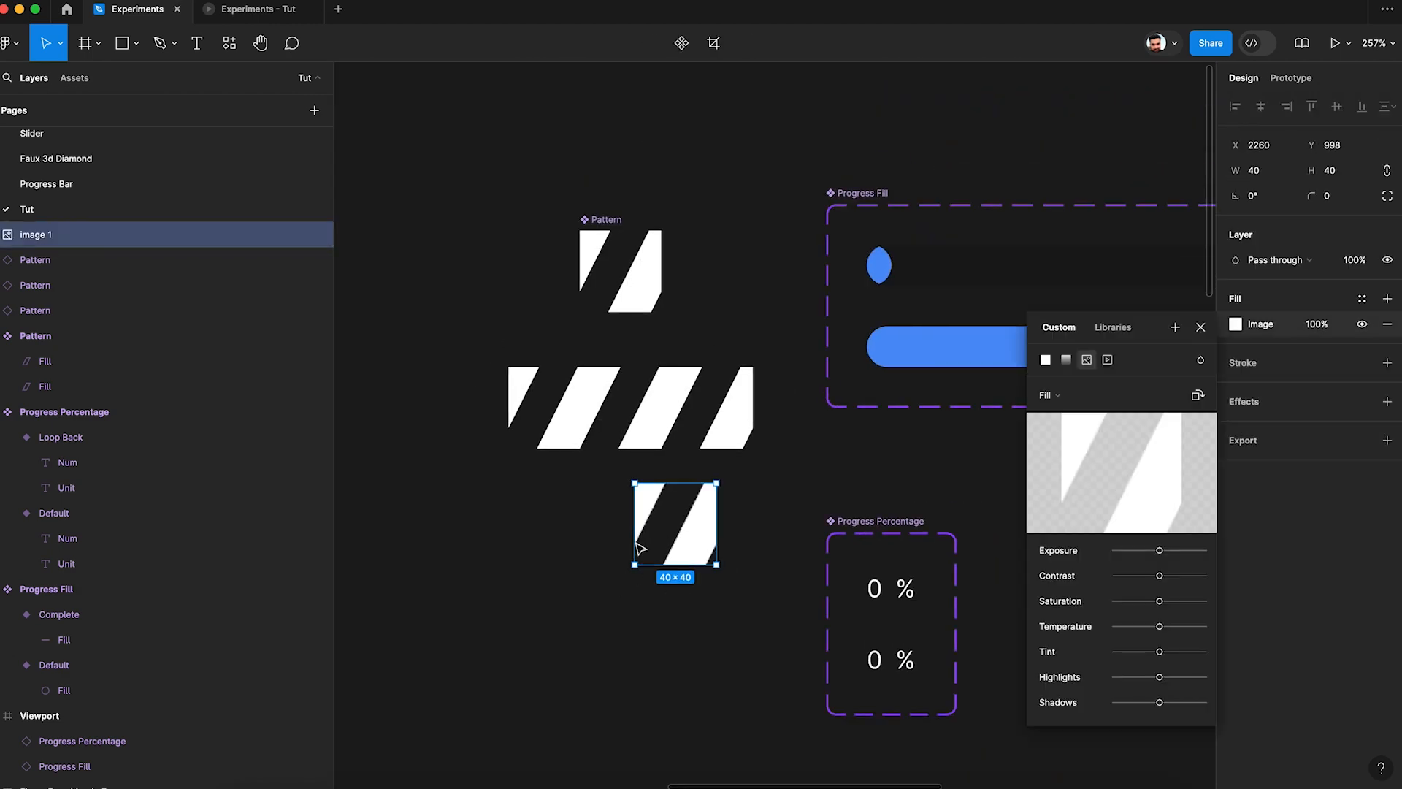
{"action": "left_click", "coordinate": [1199, 326]}
{"action": "left_click", "coordinate": [769, 534]}
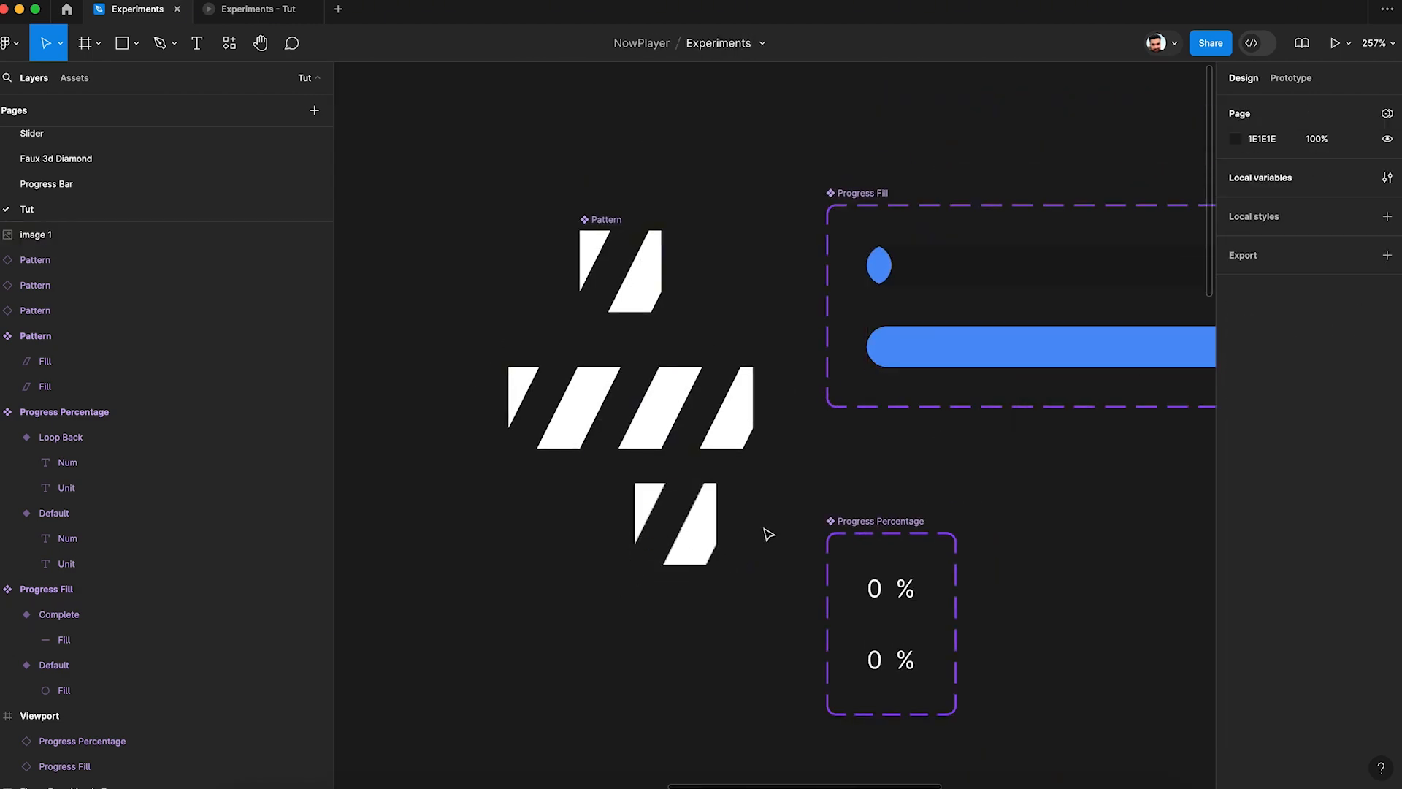
{"action": "left_click", "coordinate": [696, 553]}
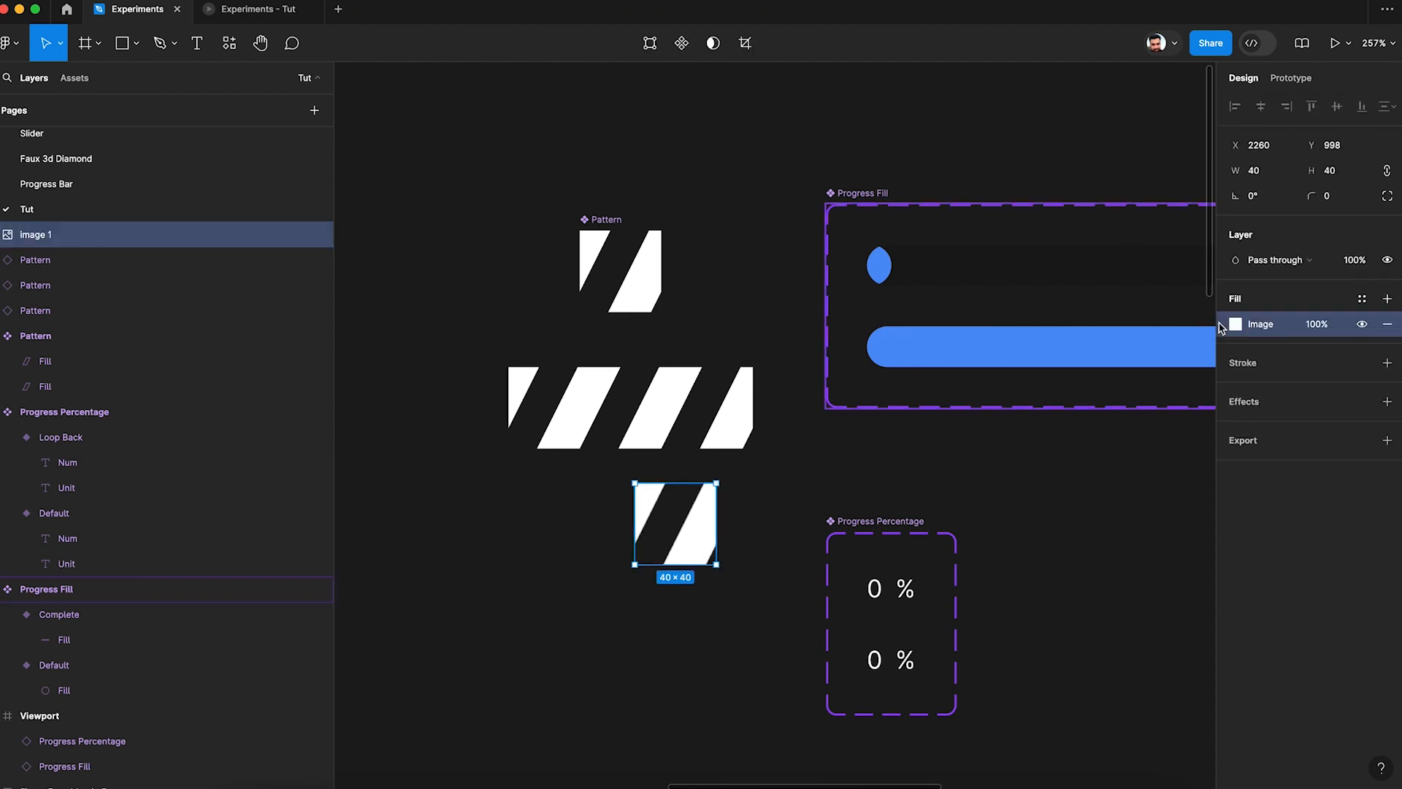
Paste the image fill above the blue fill on both Fill layers of the Progress Fill component set
{"action": "scroll", "coordinate": [995, 155], "scroll_direction": "right", "scroll_amount": 4}
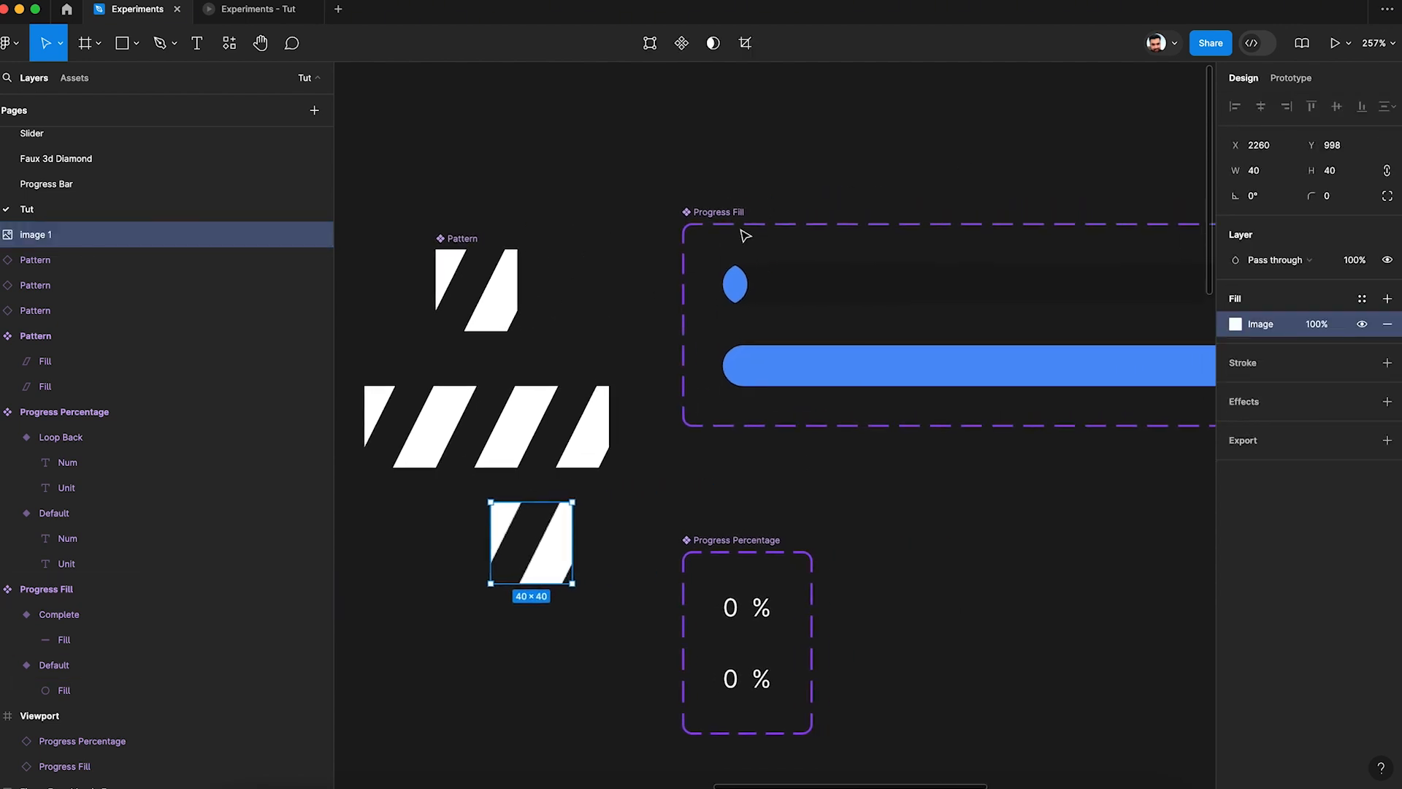
{"action": "left_click", "coordinate": [741, 286]}
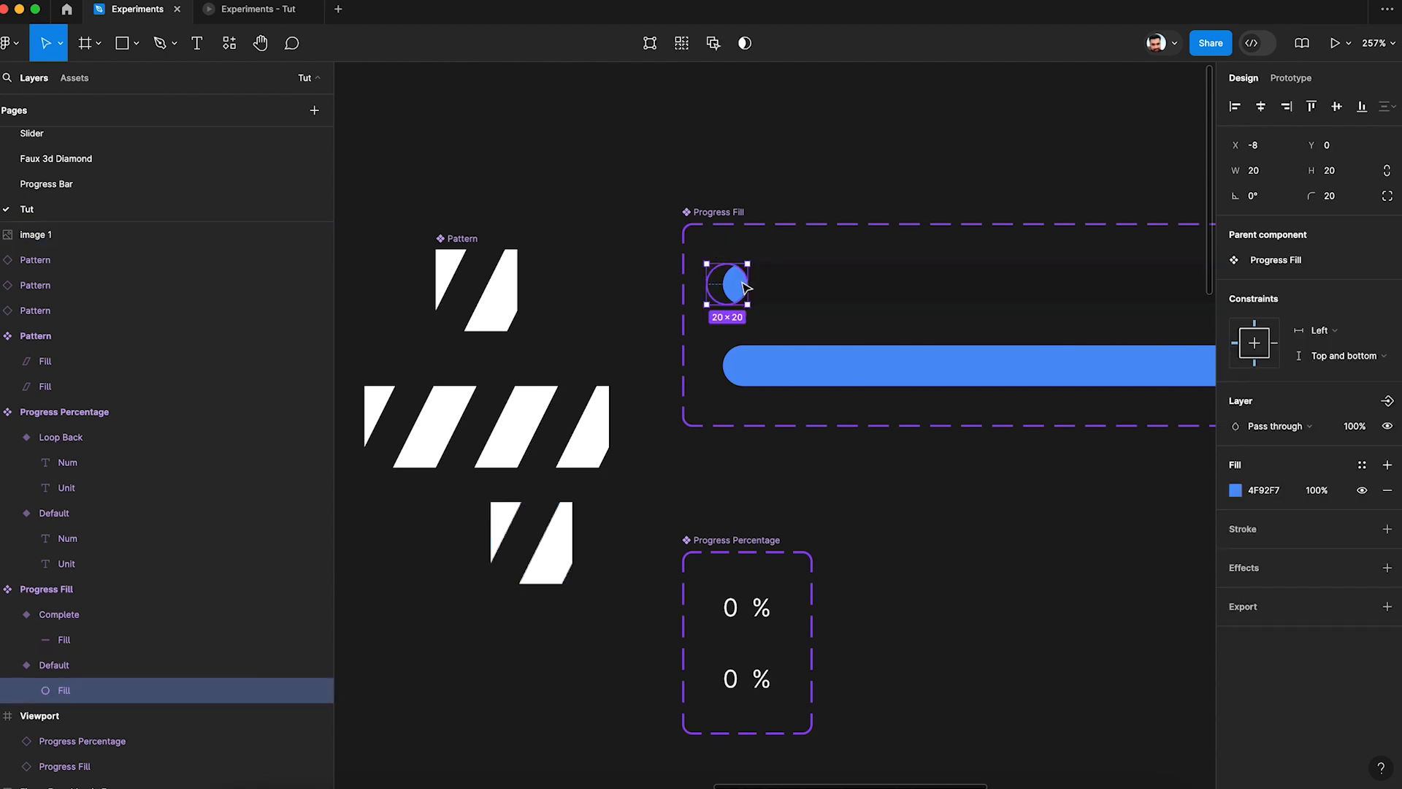
{"action": "left_click", "coordinate": [792, 366], "text": "shift"}
{"action": "scroll", "coordinate": [793, 366], "scroll_direction": "right", "scroll_amount": 3}
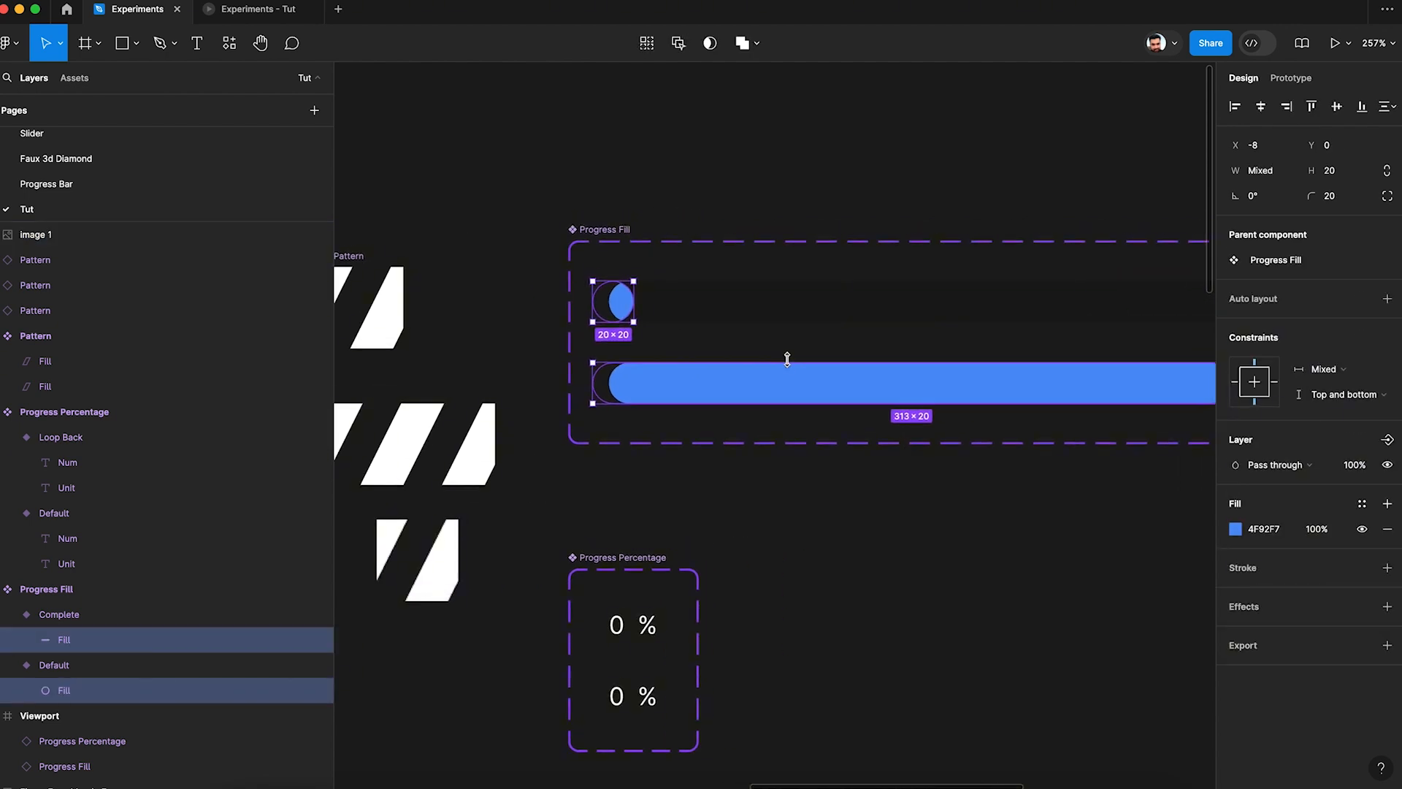
{"action": "key", "text": "super+v"}
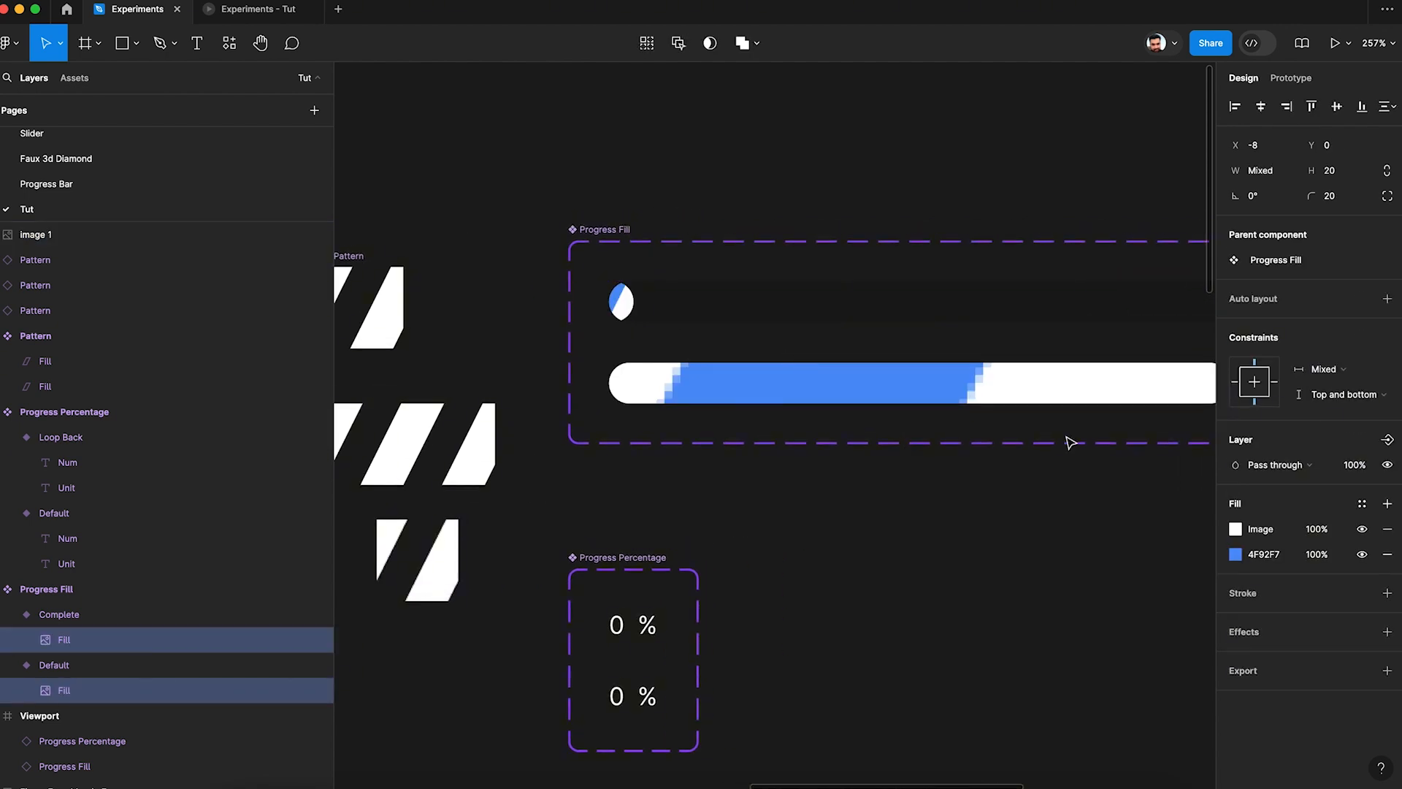
Change the image fill mode to Tile on both progress Fill layers
{"action": "left_click", "coordinate": [1235, 531]}
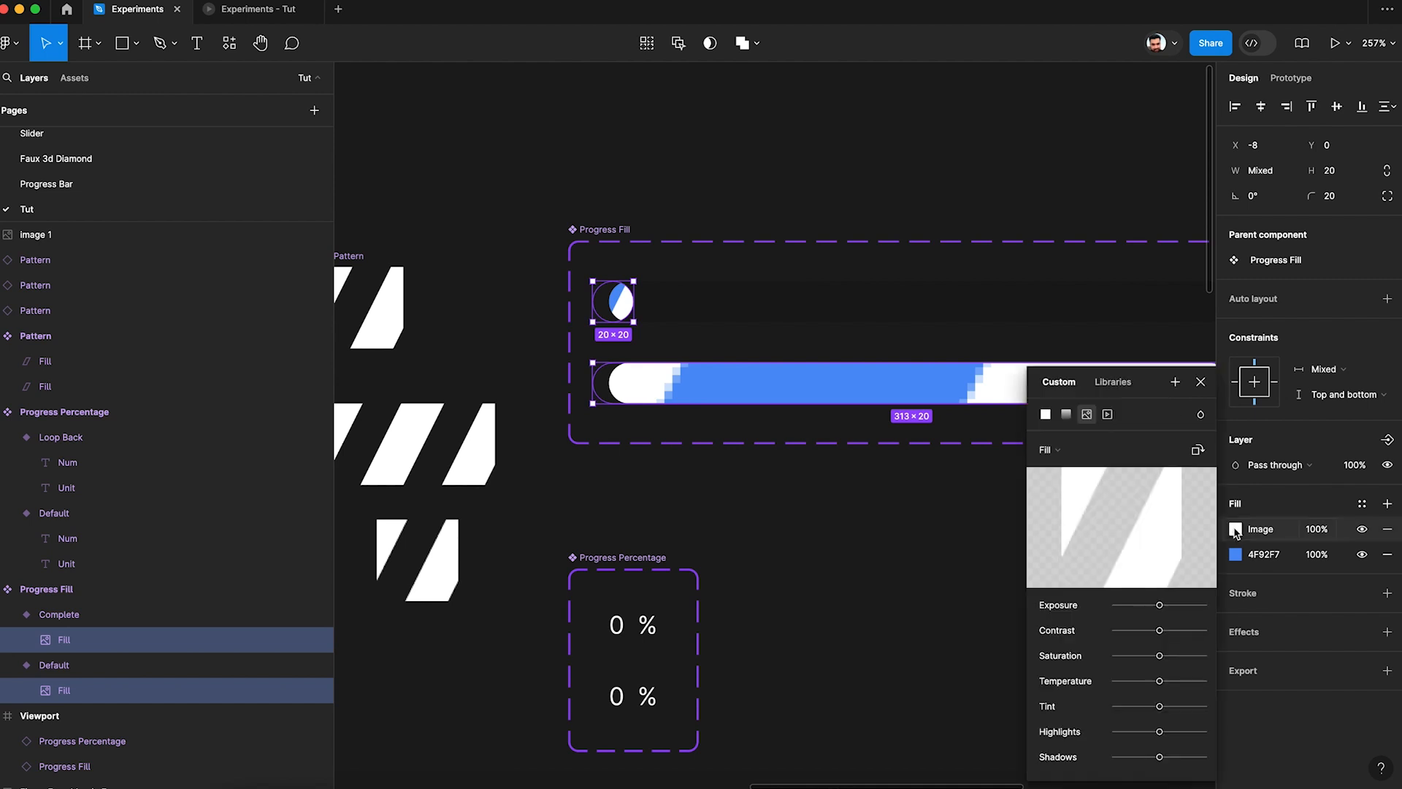
{"action": "left_click", "coordinate": [1065, 451]}
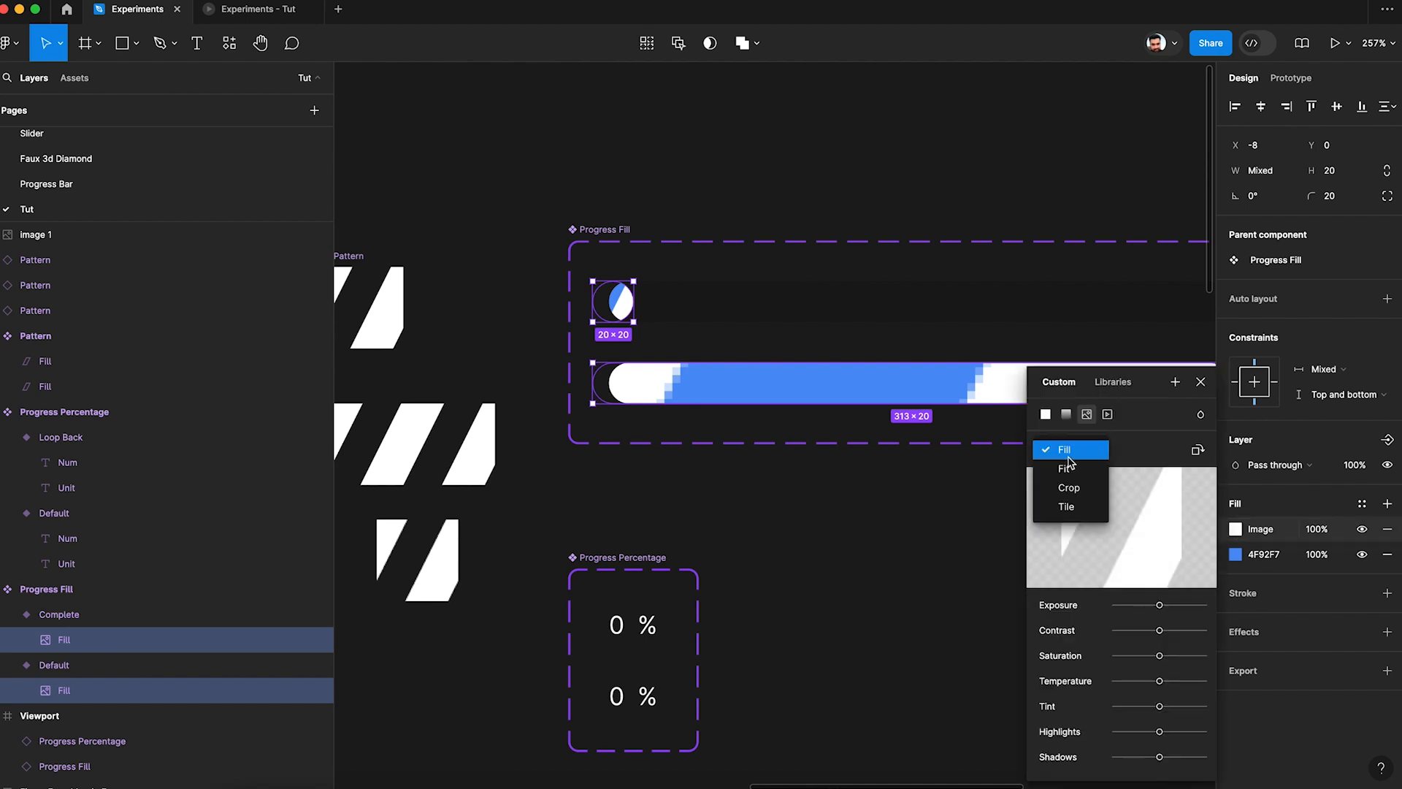
{"action": "left_click", "coordinate": [1072, 506]}
Adjust the tile scale of the image fill on both layers, settling on 25%
{"action": "left_click", "coordinate": [1144, 459]}
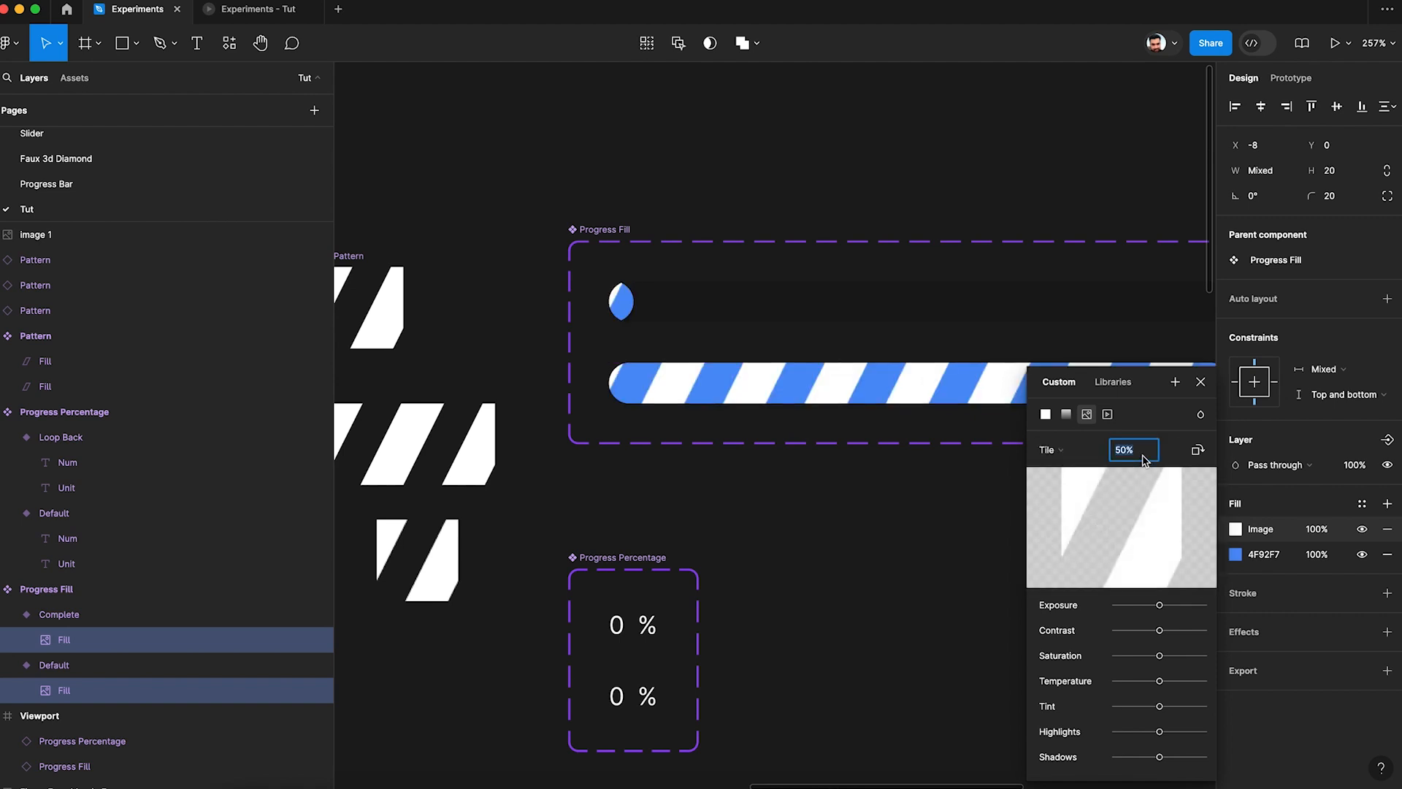
{"action": "type", "text": "30"}
{"action": "key", "text": "Return"}
{"action": "type", "text": "20"}
{"action": "key", "text": "Return"}
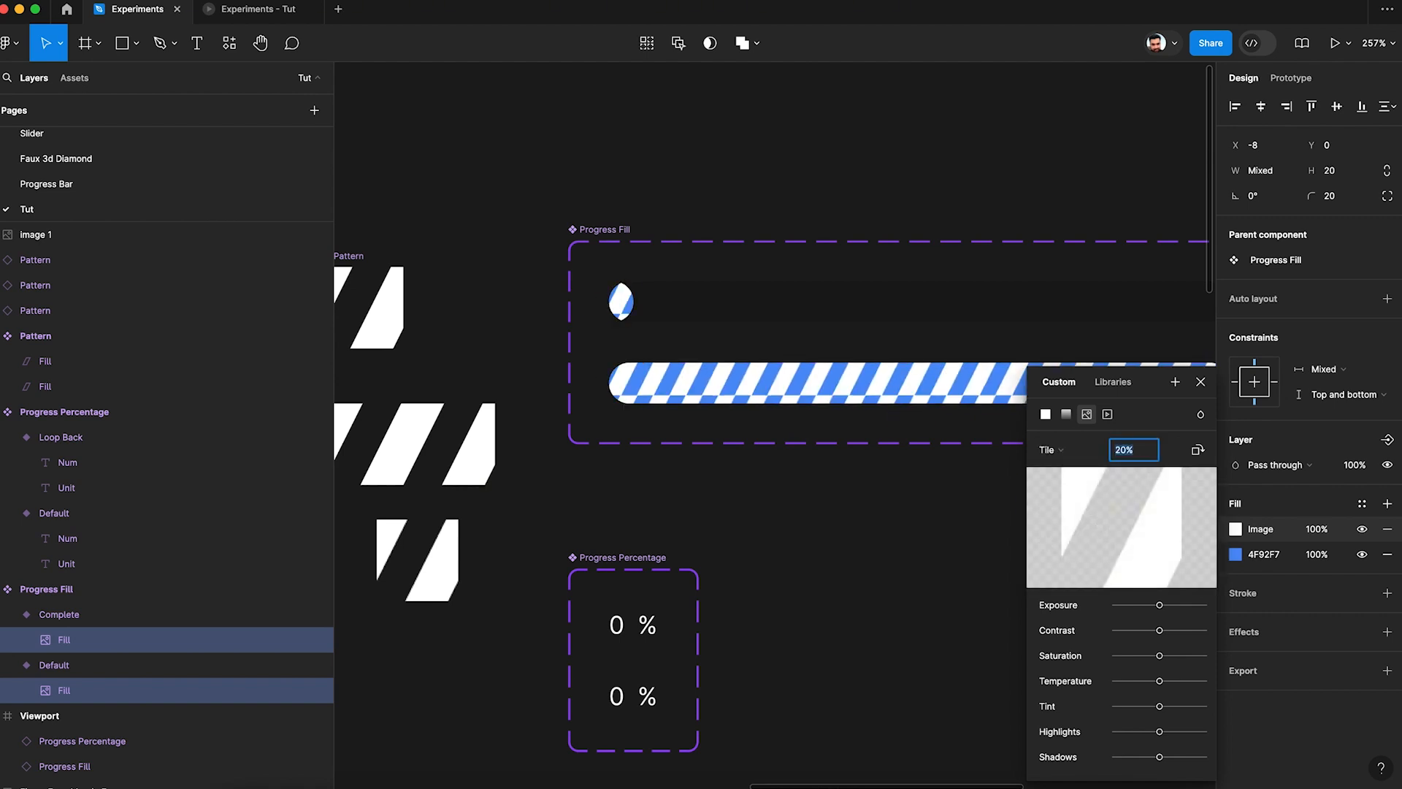
{"action": "key", "text": "Up"}
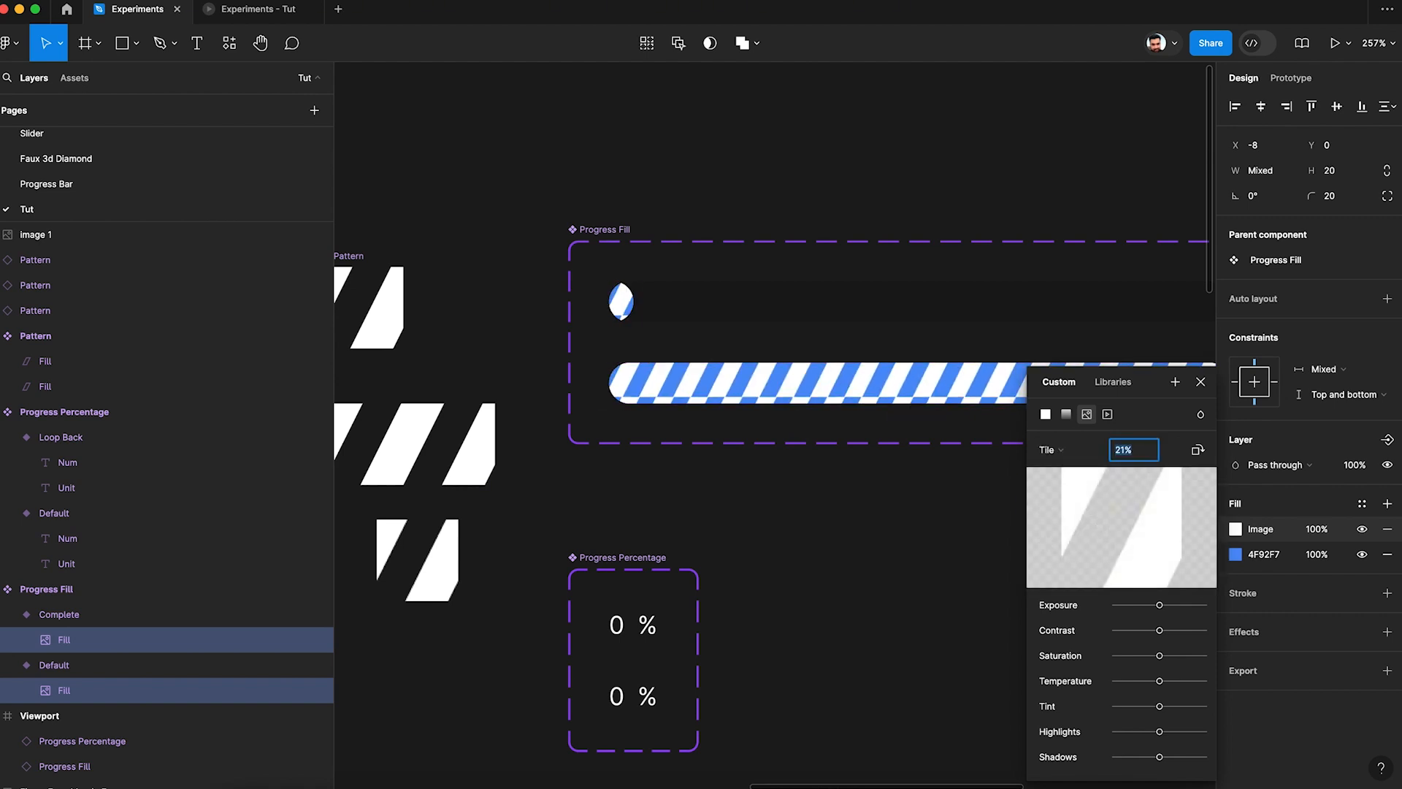
{"action": "scroll", "coordinate": [814, 407], "scroll_direction": "down", "scroll_amount": 5}
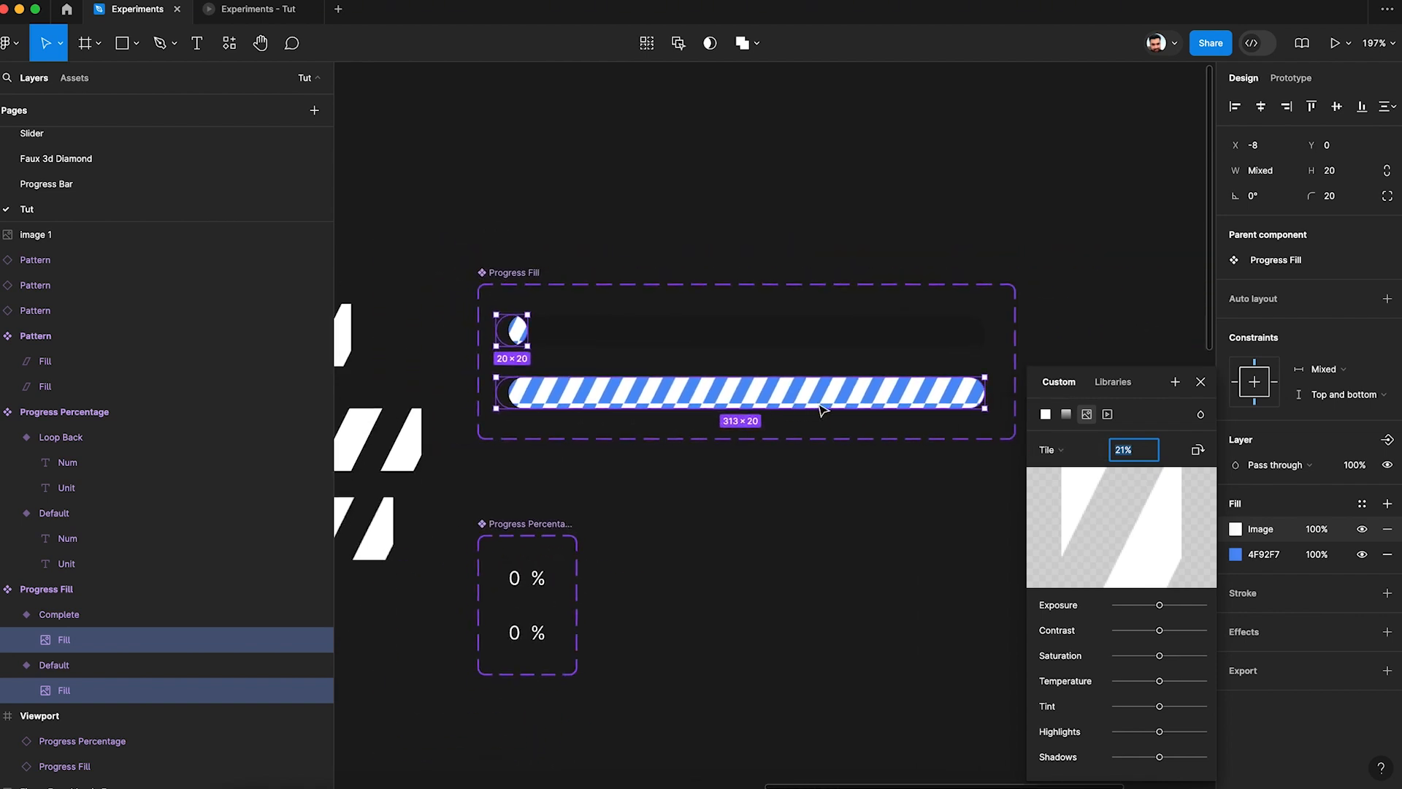
{"action": "key", "text": "shift+Down"}
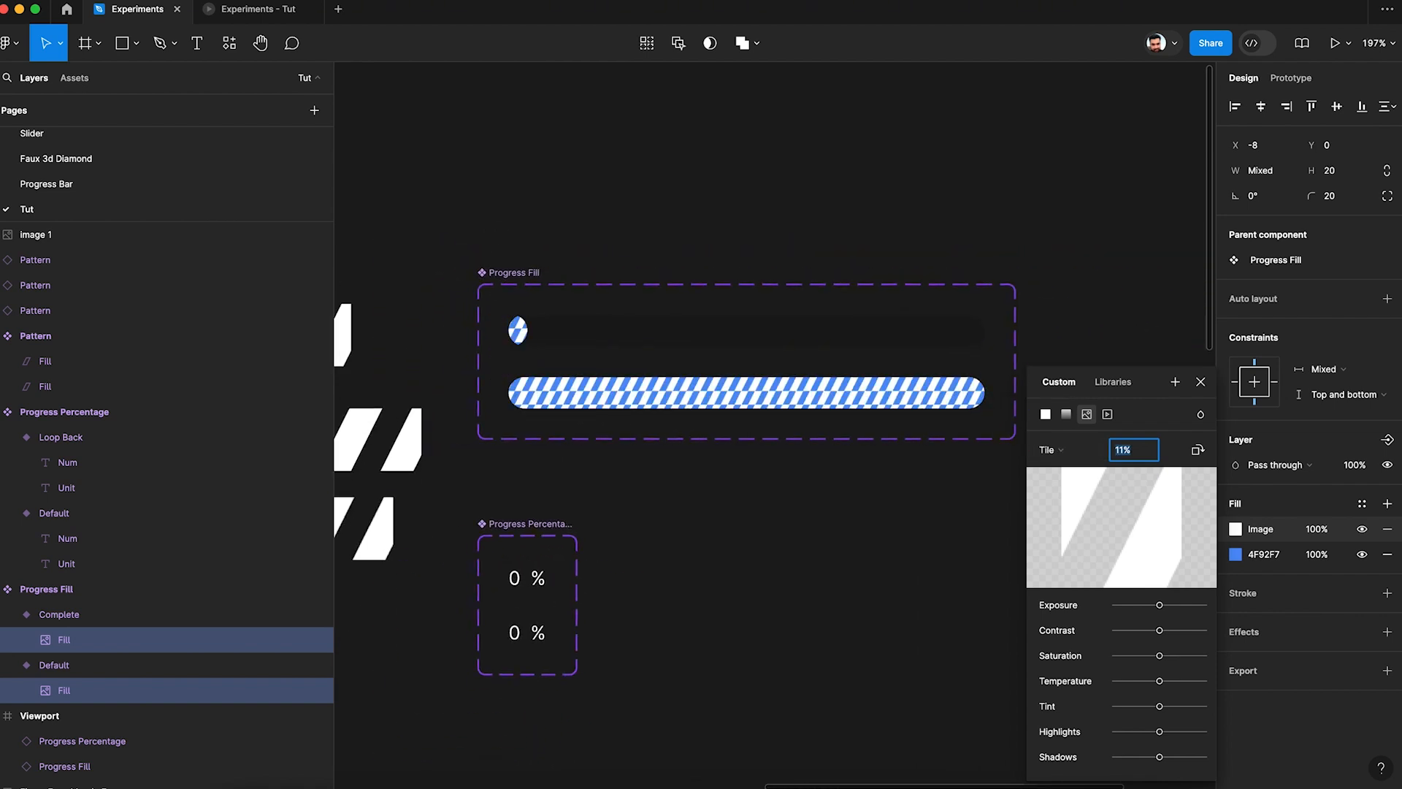
{"action": "key", "text": "Up"}
{"action": "key", "text": "Up"}
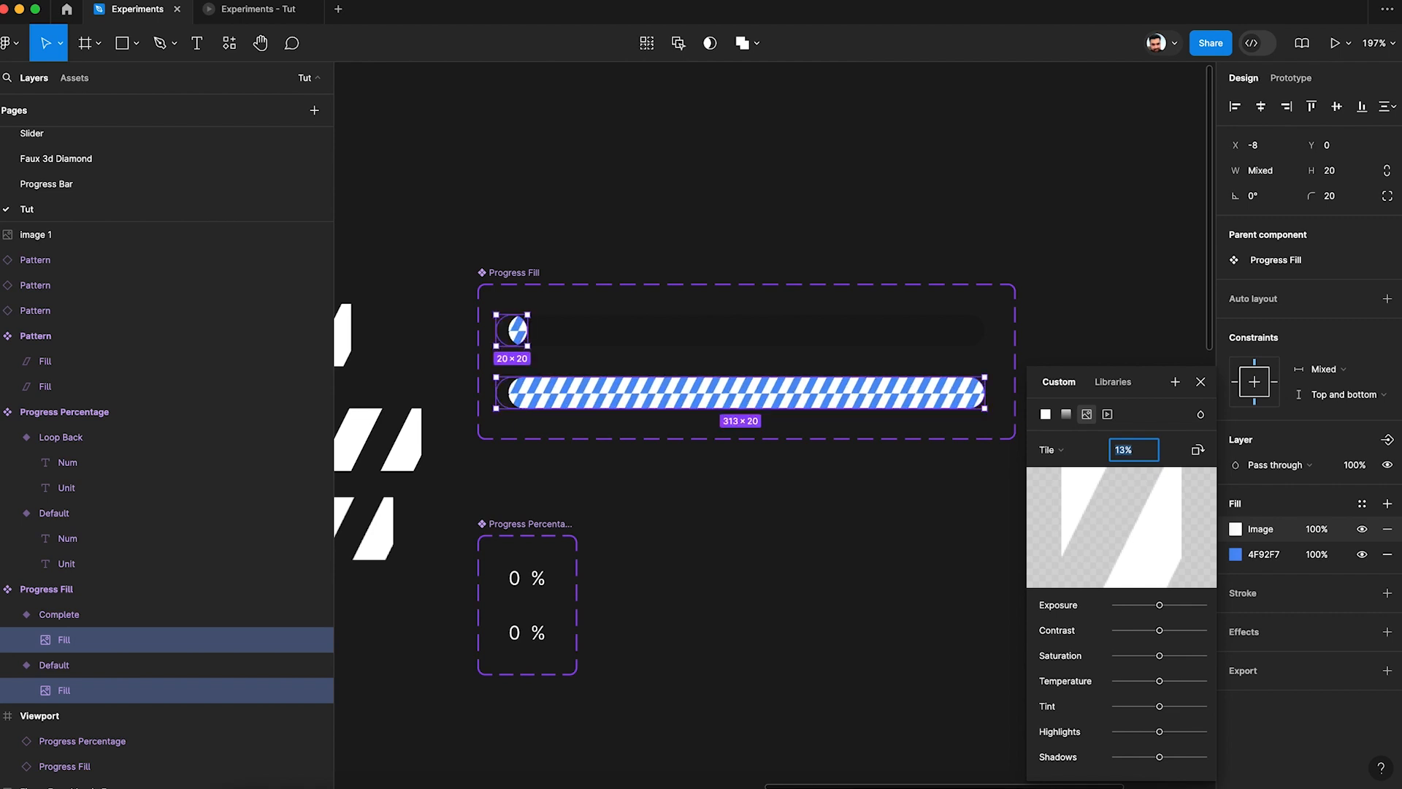
{"action": "key", "text": "shift+Up"}
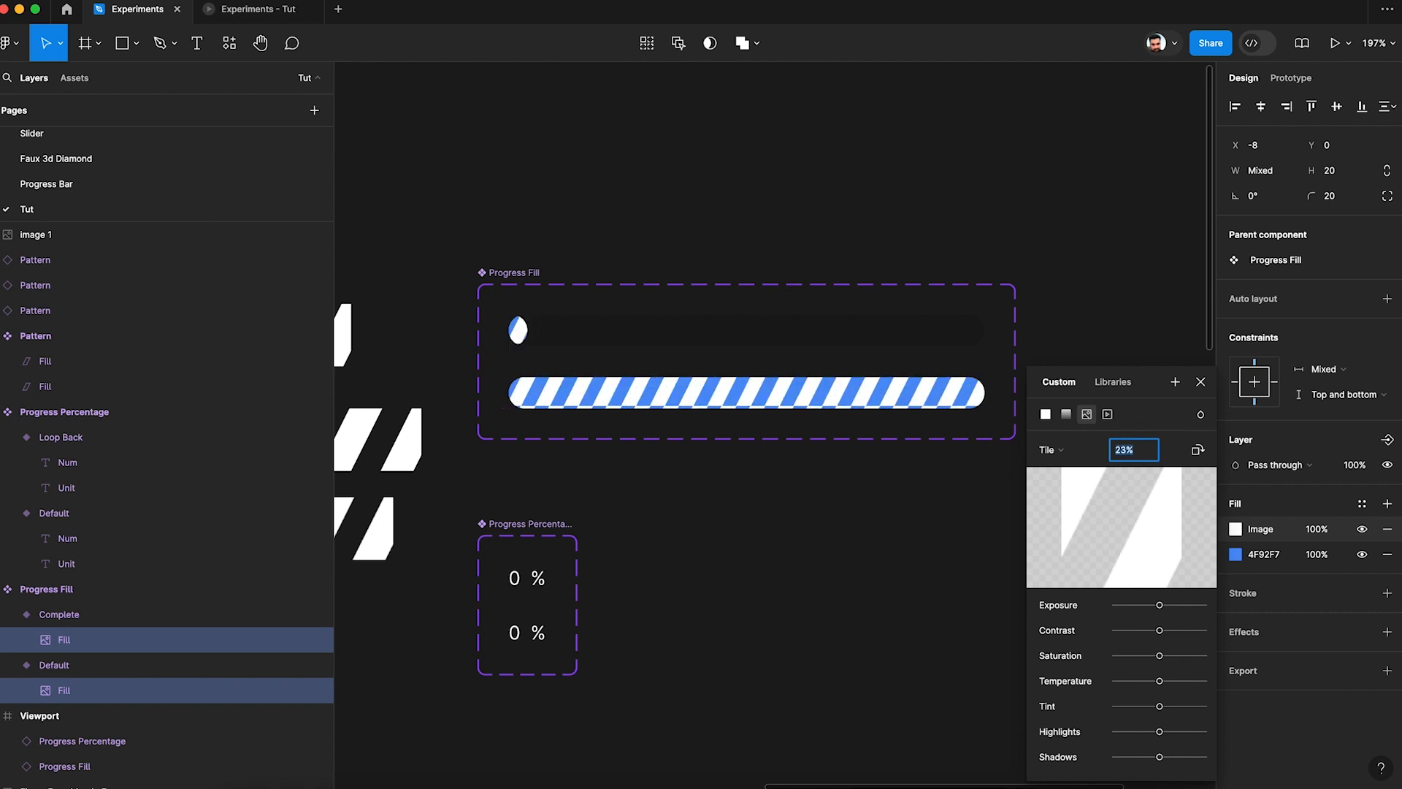
{"action": "key", "text": "Up"}
{"action": "key", "text": "Up"}
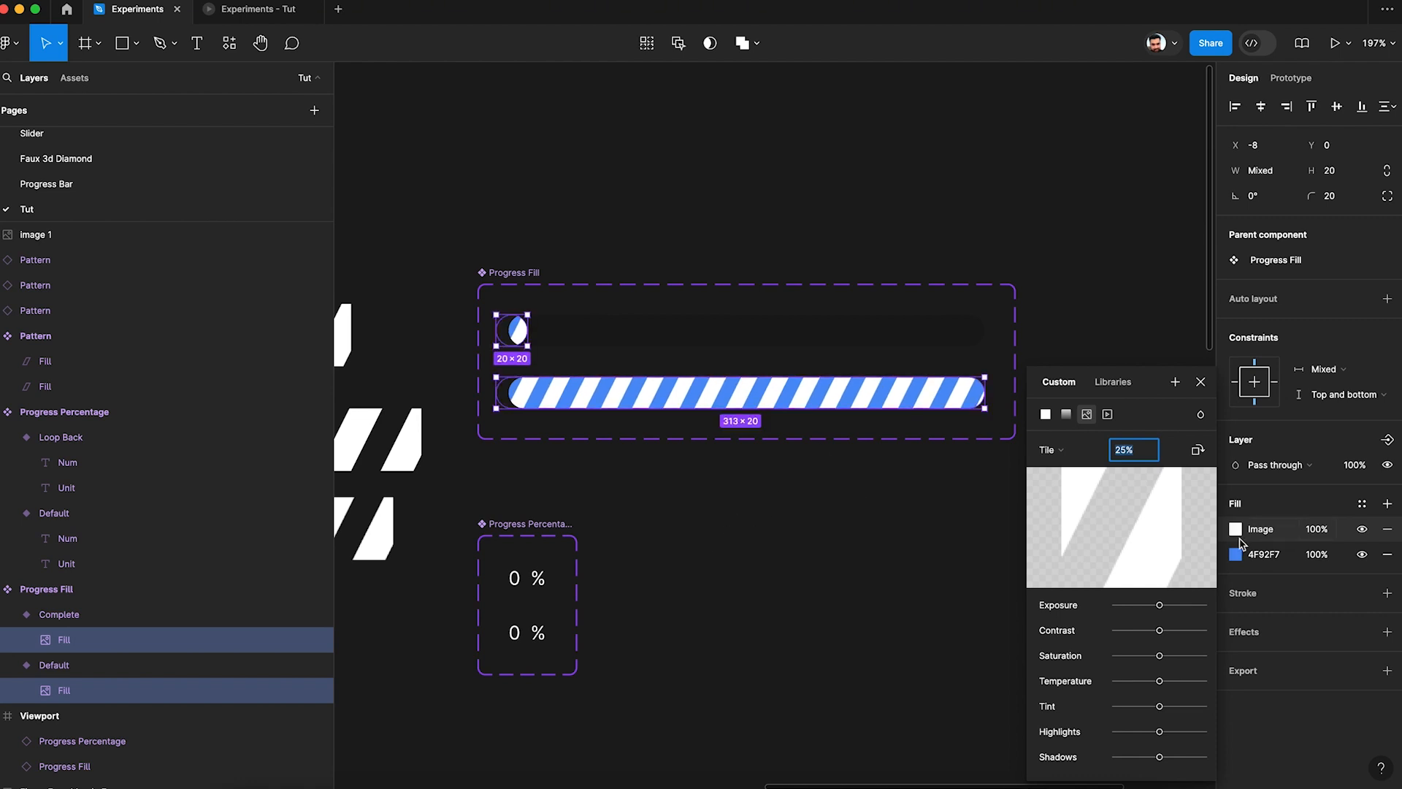
Set the image fill's opacity to 10% on both progress Fill layers
{"action": "left_click", "coordinate": [1316, 535]}
{"action": "type", "text": "1"}
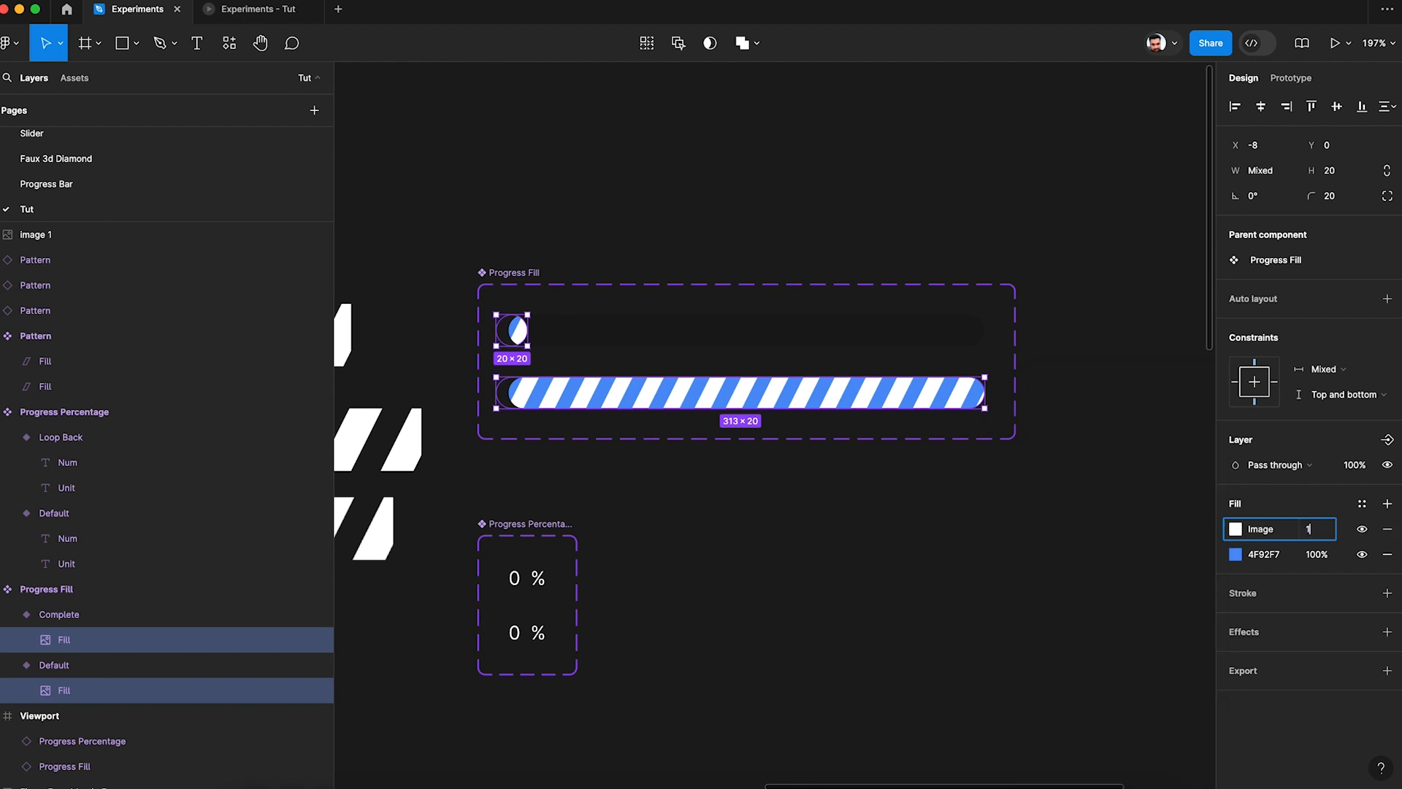
{"action": "key", "text": "Return"}
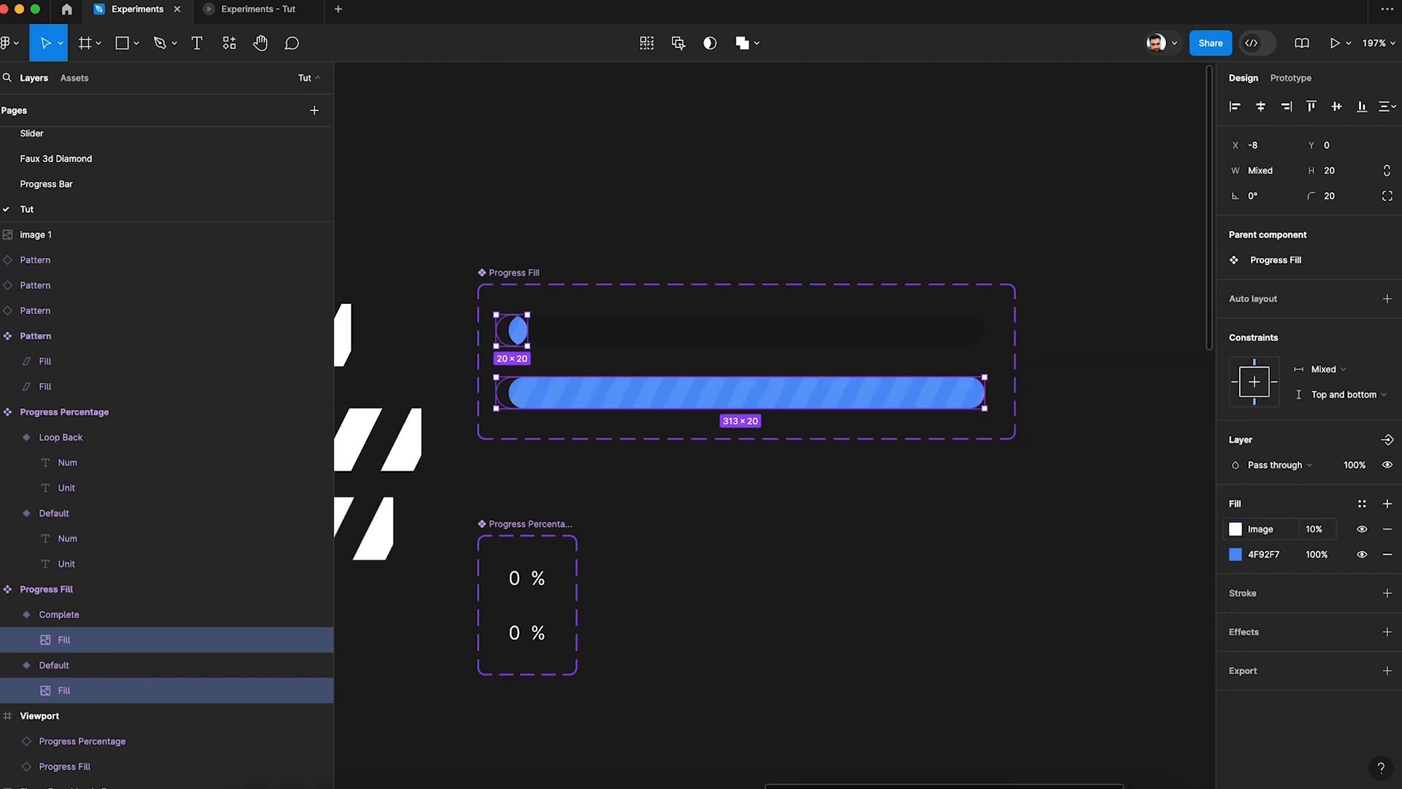
Set the image fill's opacity to 20% and change the blue fill to a linear gradient on both progress Fill layers
{"action": "left_click", "coordinate": [1316, 537]}
{"action": "key", "text": "shift+Up"}
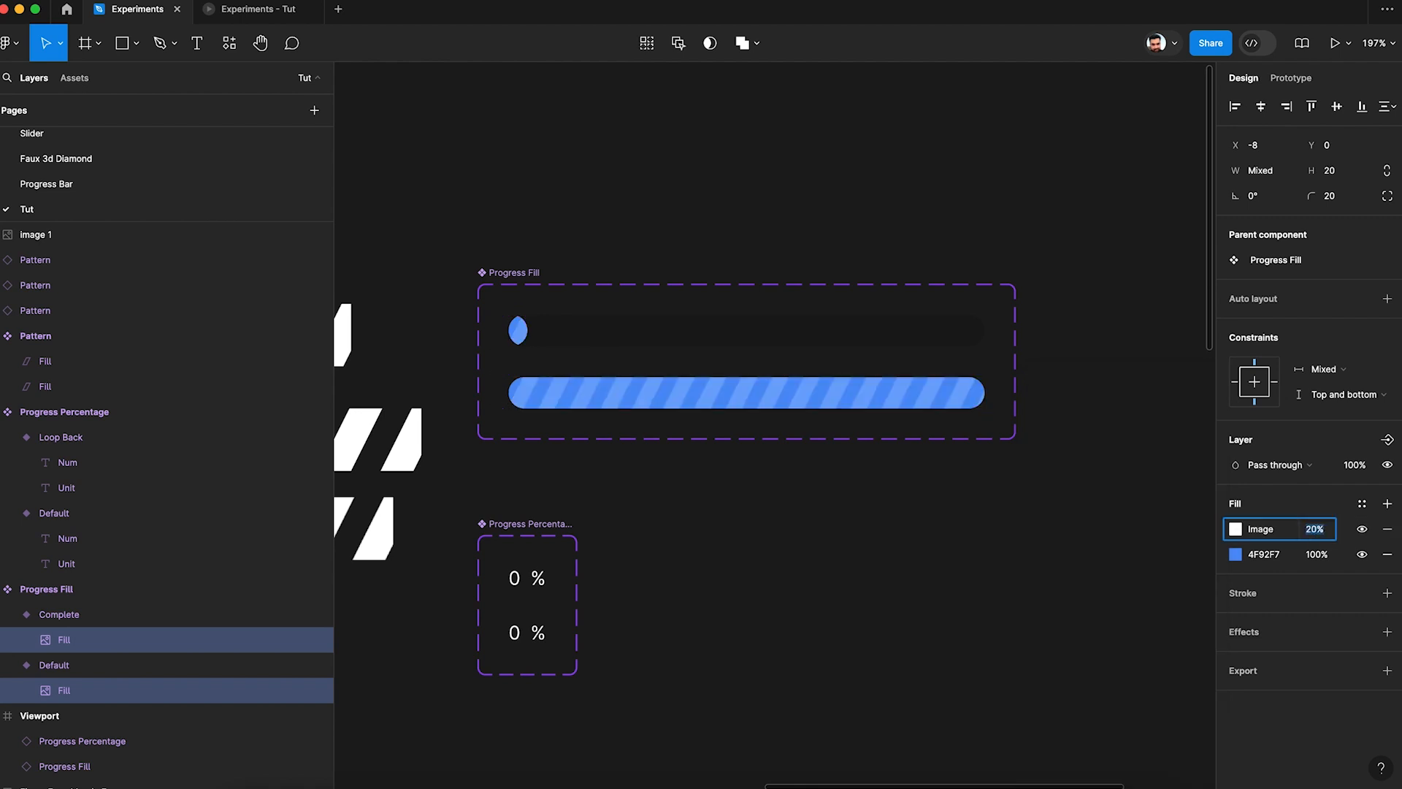
{"action": "left_click", "coordinate": [1235, 555]}
{"action": "left_click", "coordinate": [1069, 371]}
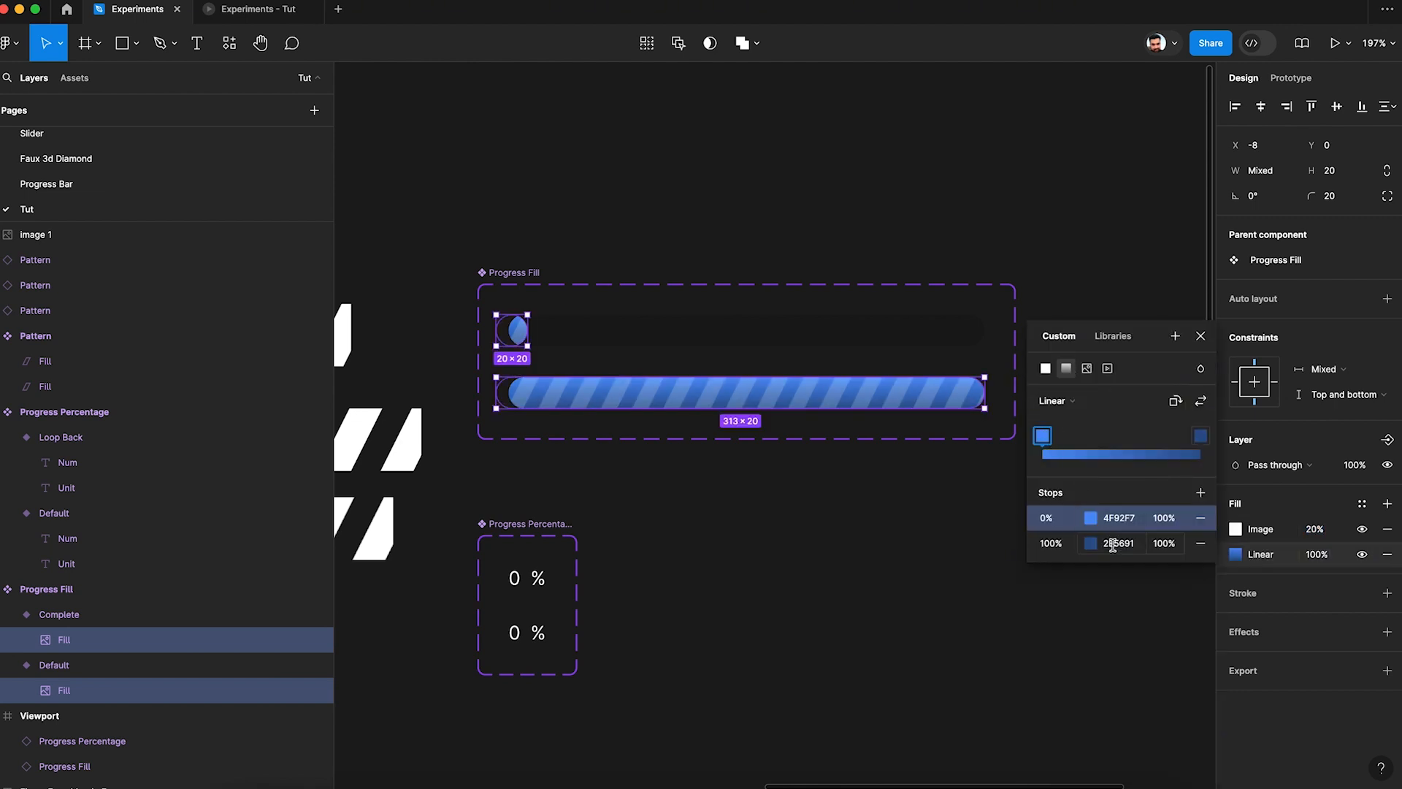
Recolour the linear gradient on both Fill layers with AD4FF7 at the 0% stop and 3C2E91 at the 100% stop
{"action": "left_click", "coordinate": [1092, 518]}
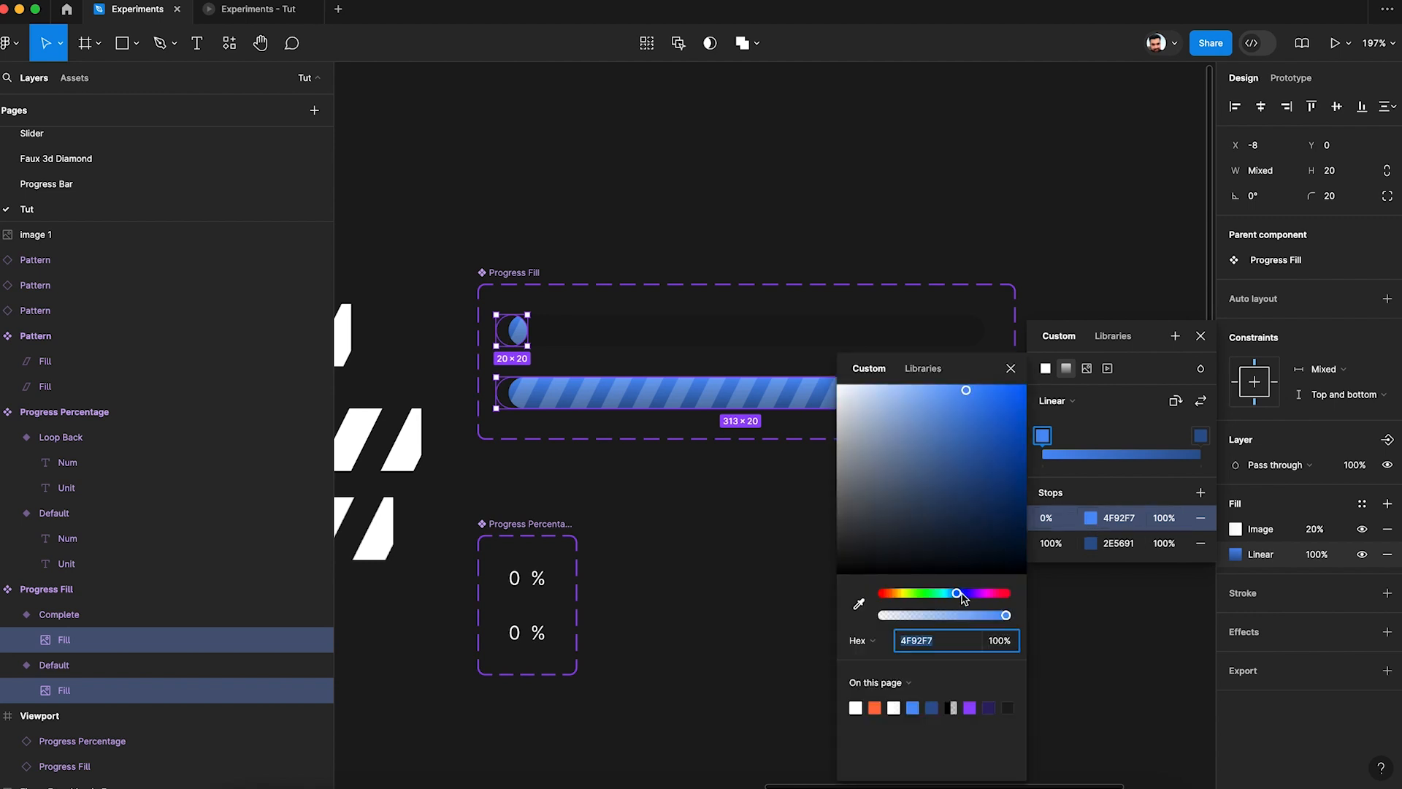
{"action": "left_click_drag", "start_coordinate": [956, 593], "coordinate": [983, 597]}
{"action": "left_click", "coordinate": [1200, 436]}
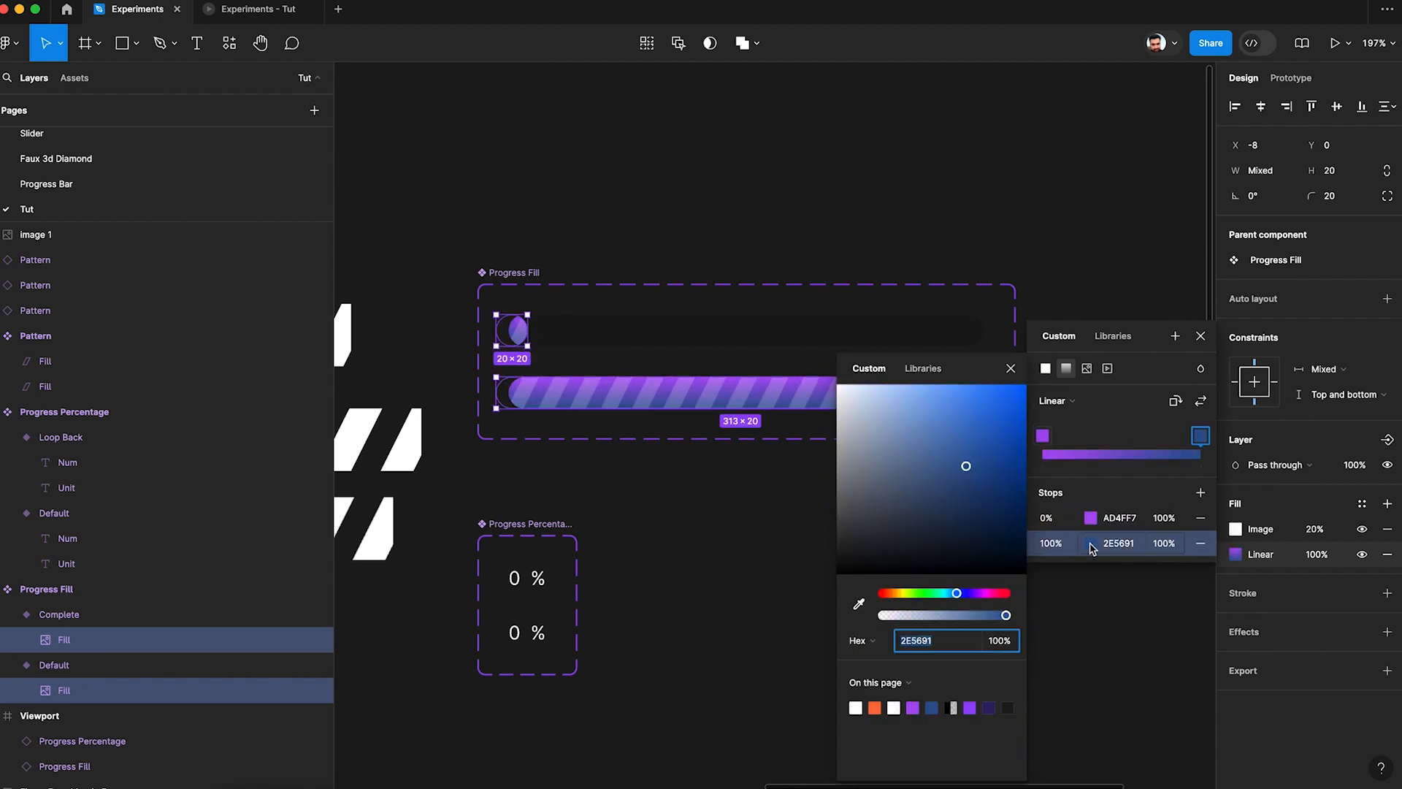
{"action": "left_click", "coordinate": [978, 593]}
{"action": "left_click", "coordinate": [969, 594]}
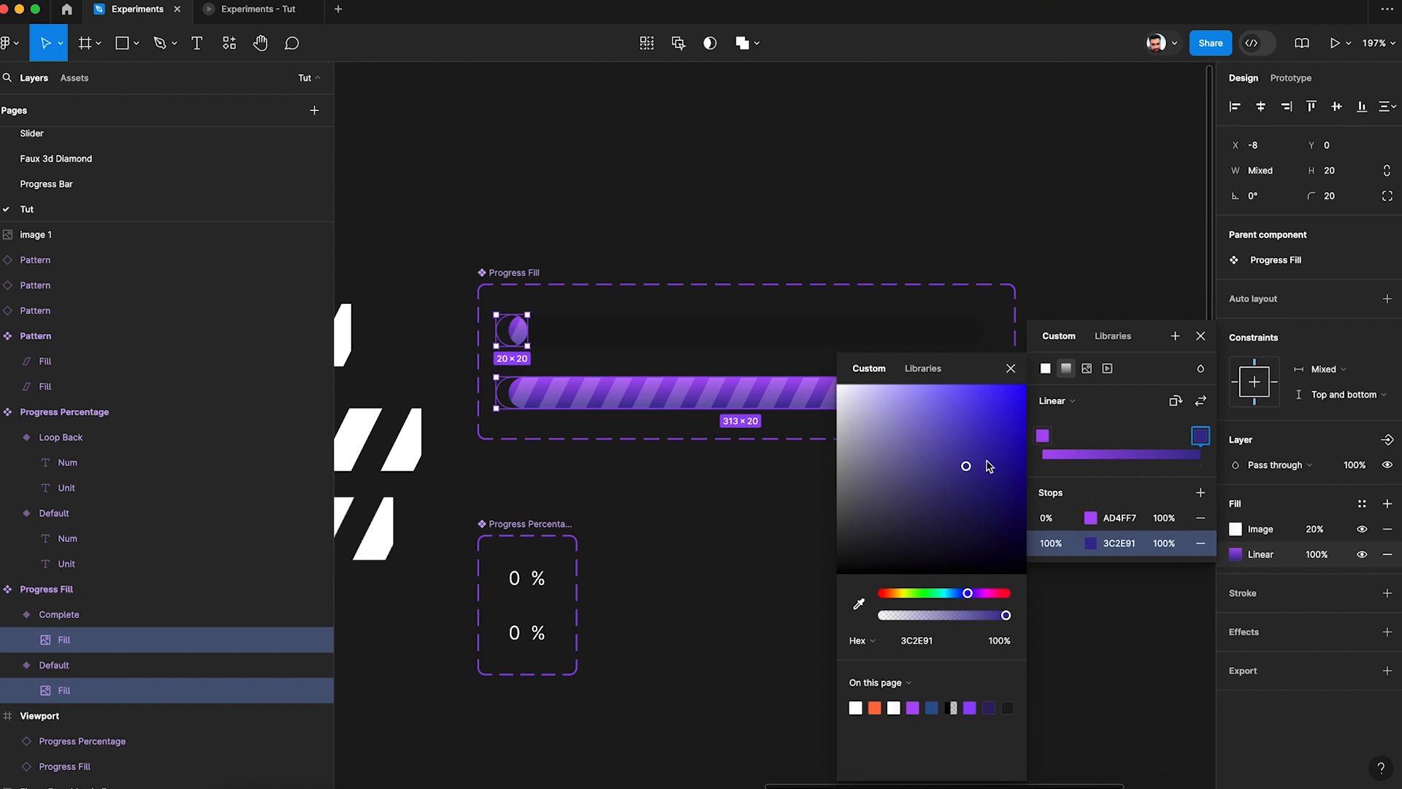
{"action": "left_click", "coordinate": [1161, 610]}
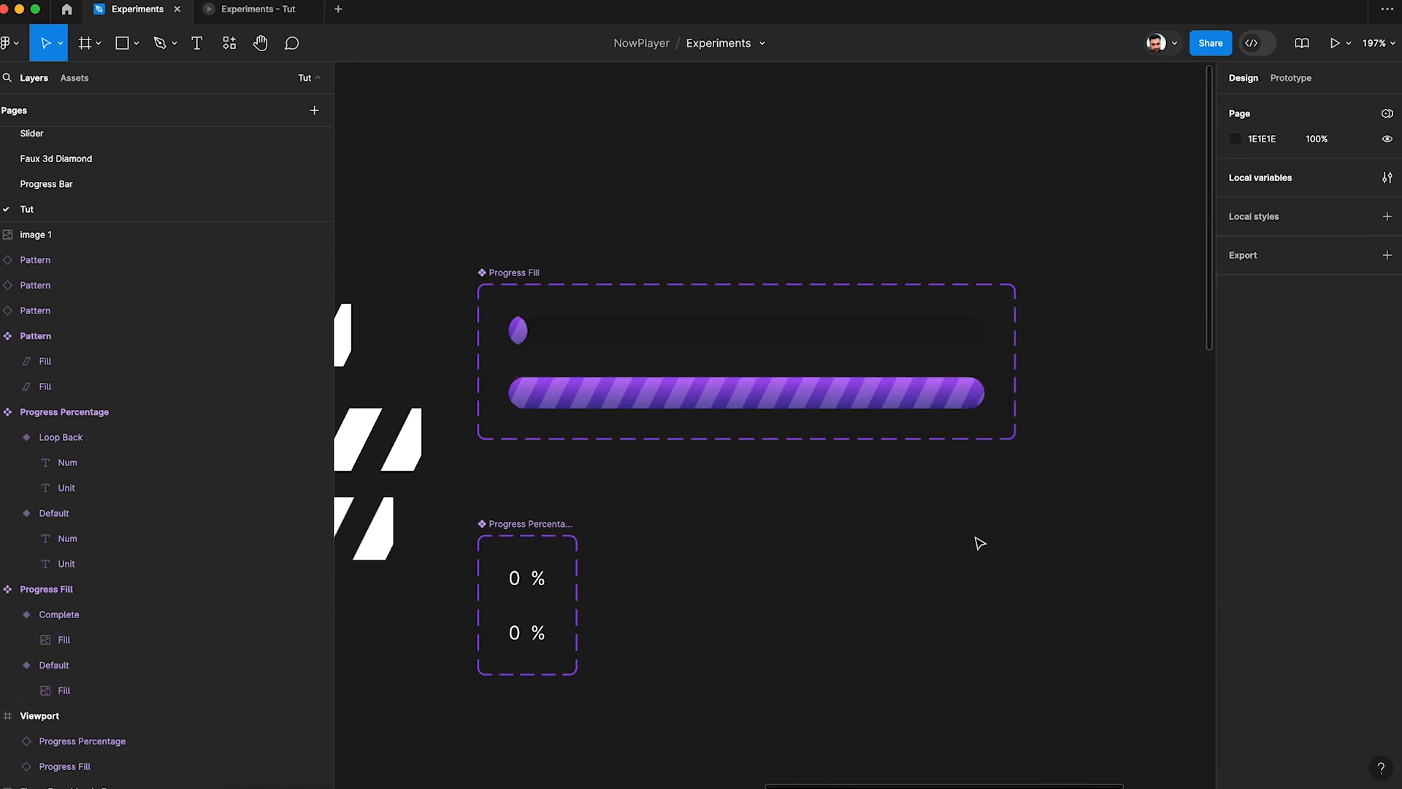
Reorient the Complete variant's fill gradient horizontally, with the light purple start at the bar's left end and the dark end at its right
{"action": "left_click", "coordinate": [884, 397]}
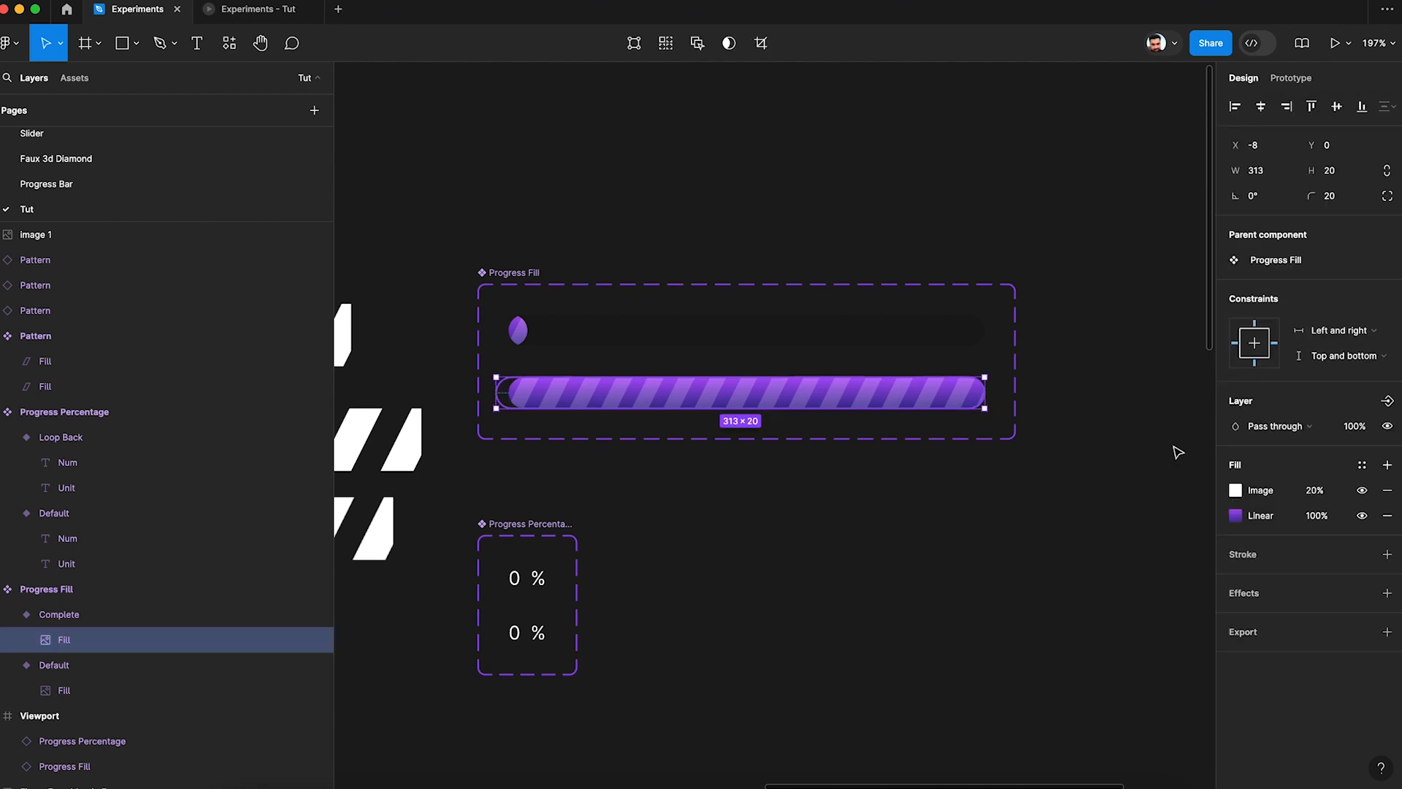
{"action": "left_click", "coordinate": [1237, 516]}
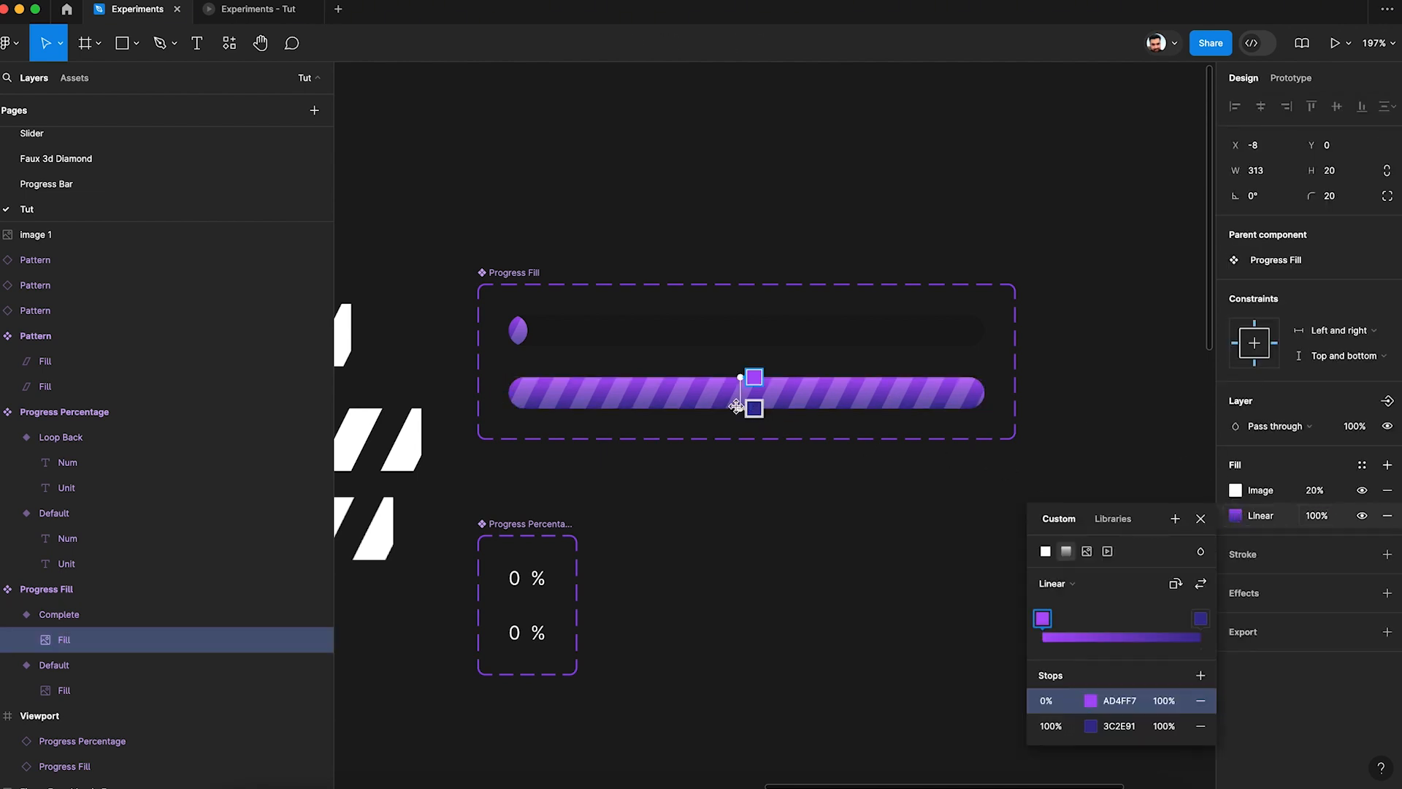
{"action": "left_click_drag", "start_coordinate": [741, 408], "coordinate": [985, 393]}
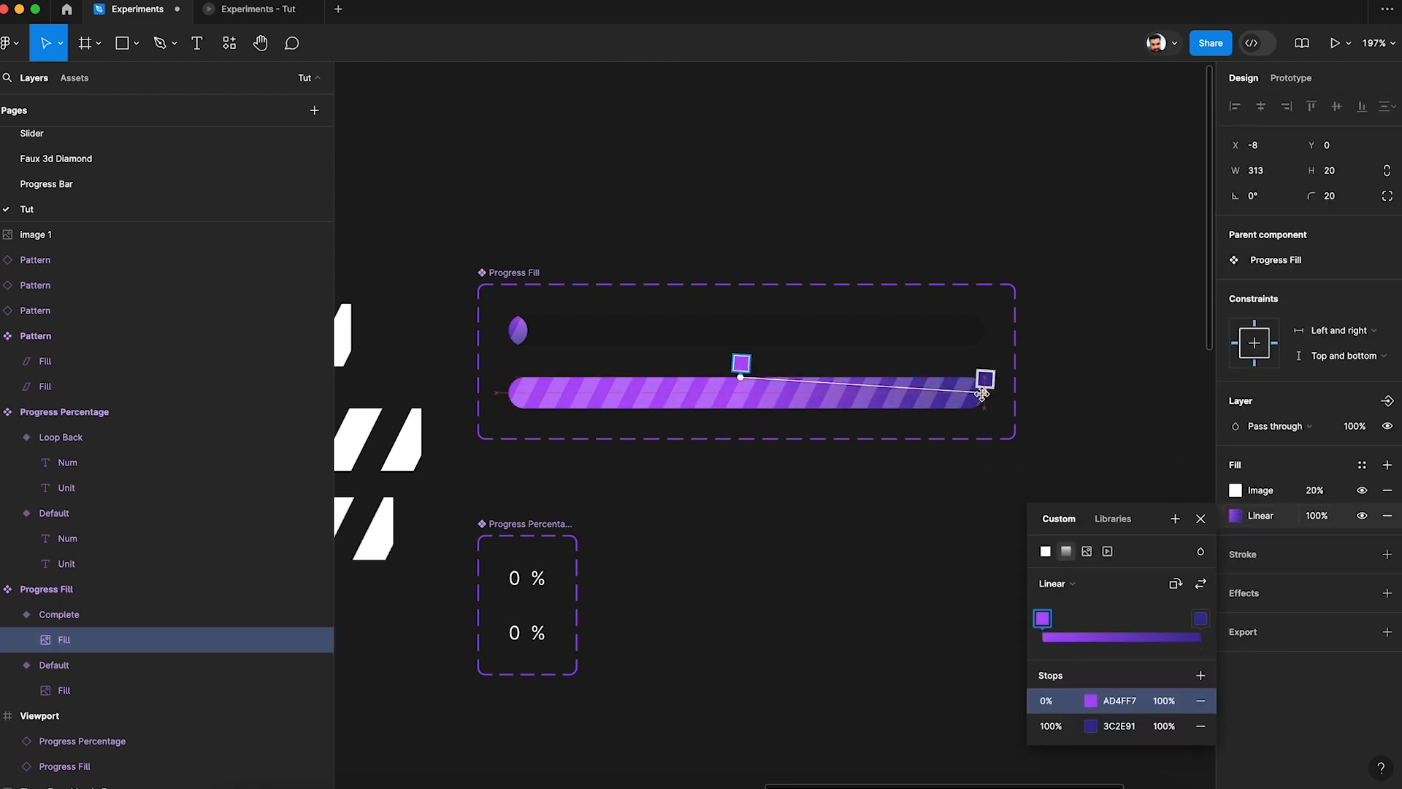
{"action": "left_click_drag", "start_coordinate": [740, 379], "coordinate": [510, 397]}
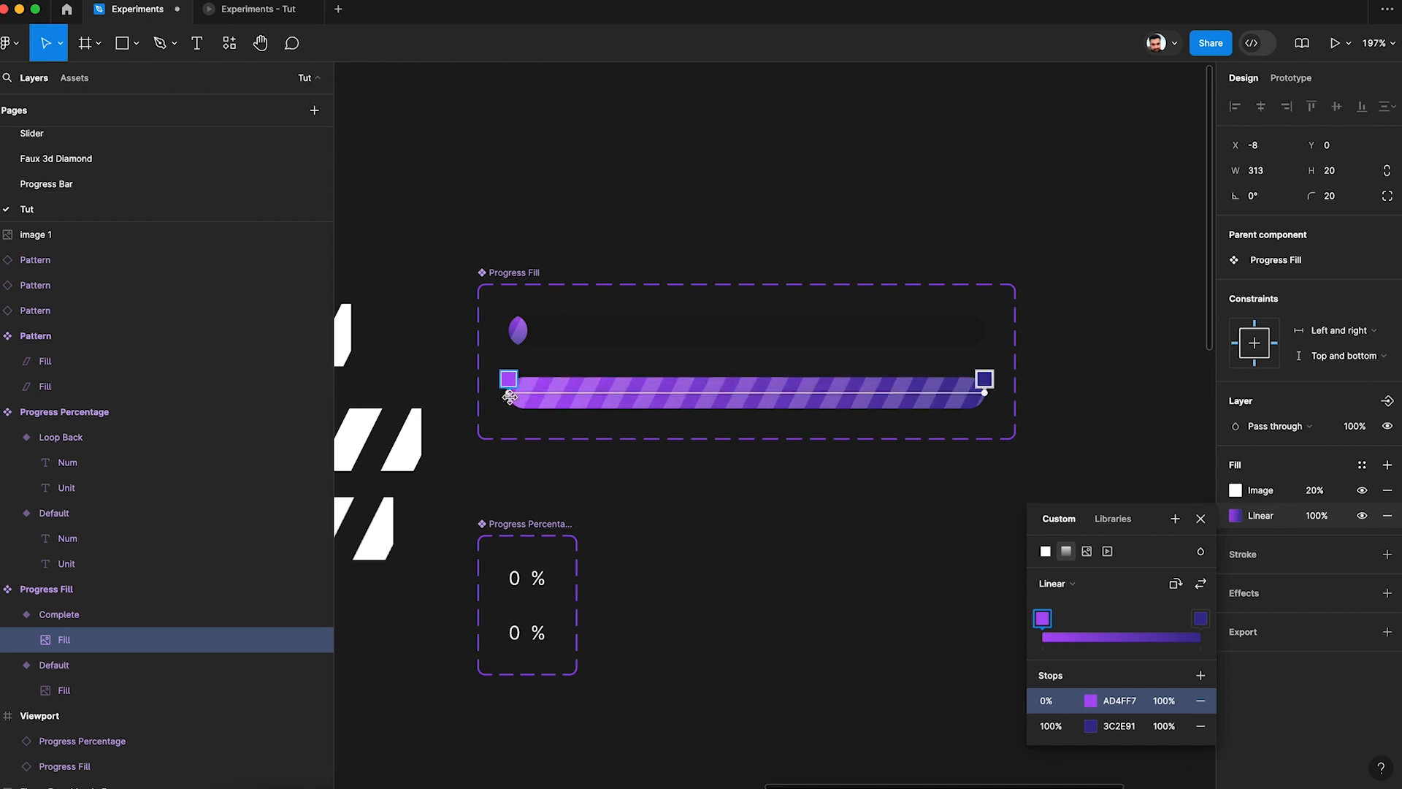
{"action": "key", "text": "Escape"}
Reorient the Default variant's fill gradient horizontally so the dark stop sits at the right of the small Fill shape
{"action": "left_click", "coordinate": [516, 332]}
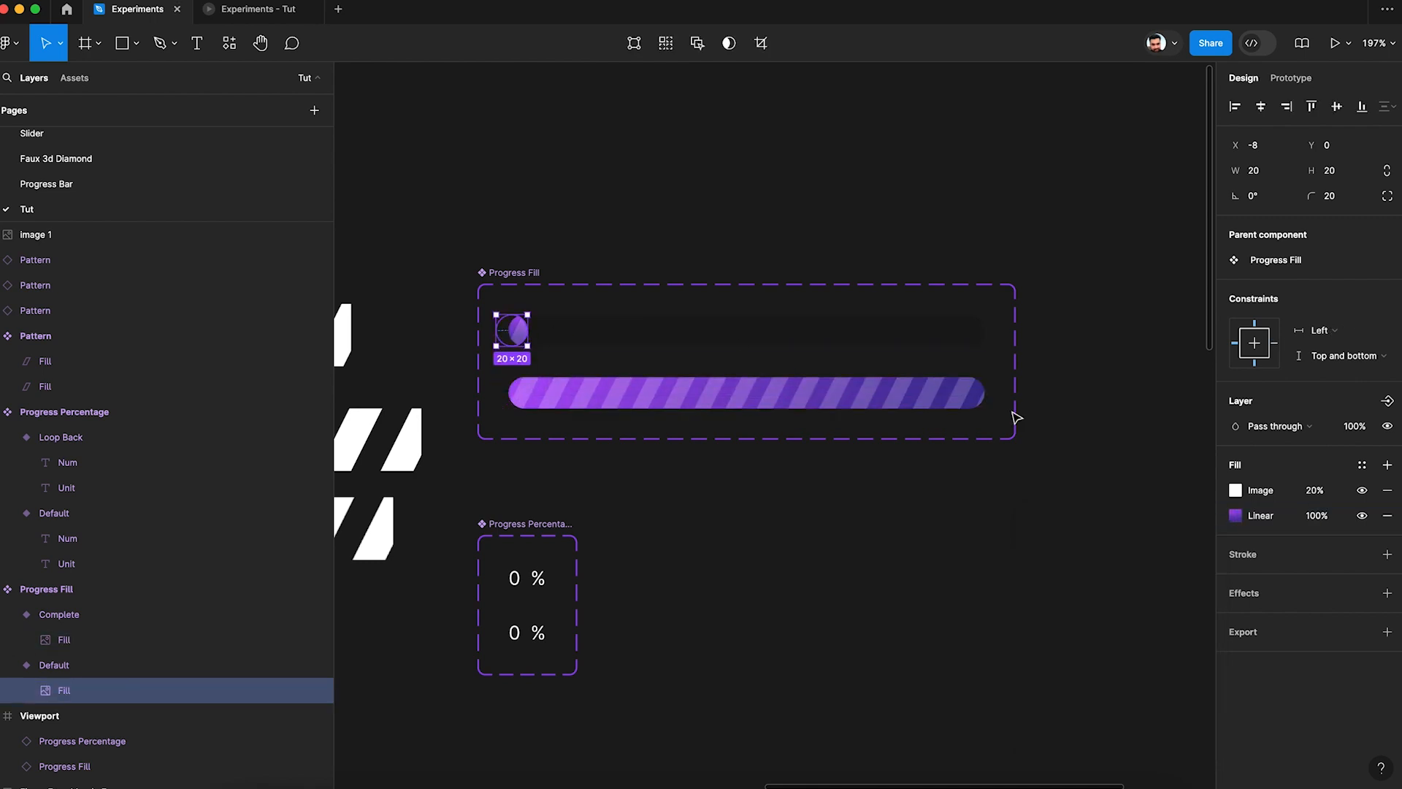
{"action": "left_click", "coordinate": [1235, 515]}
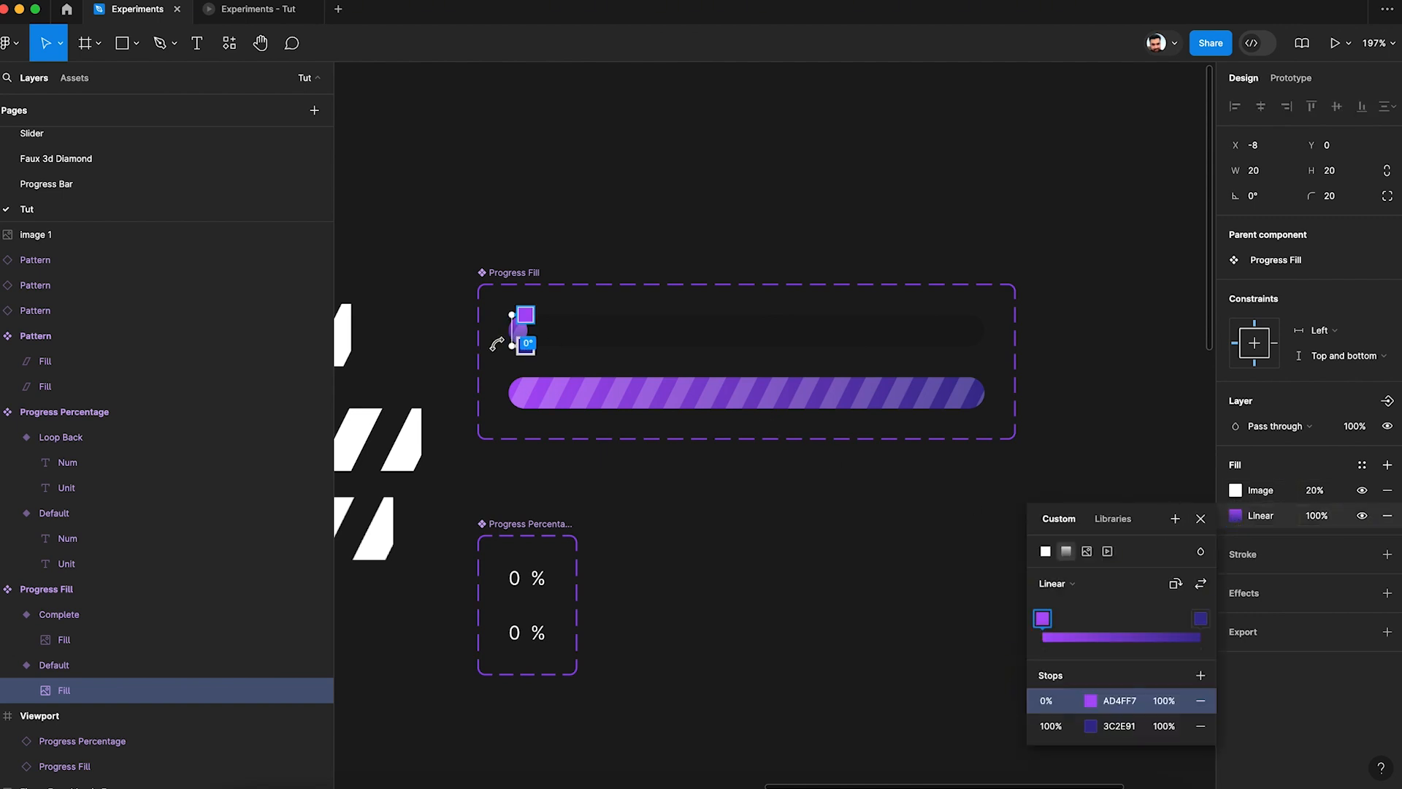
{"action": "left_click_drag", "start_coordinate": [504, 347], "coordinate": [540, 332]}
{"action": "key", "text": "Escape"}
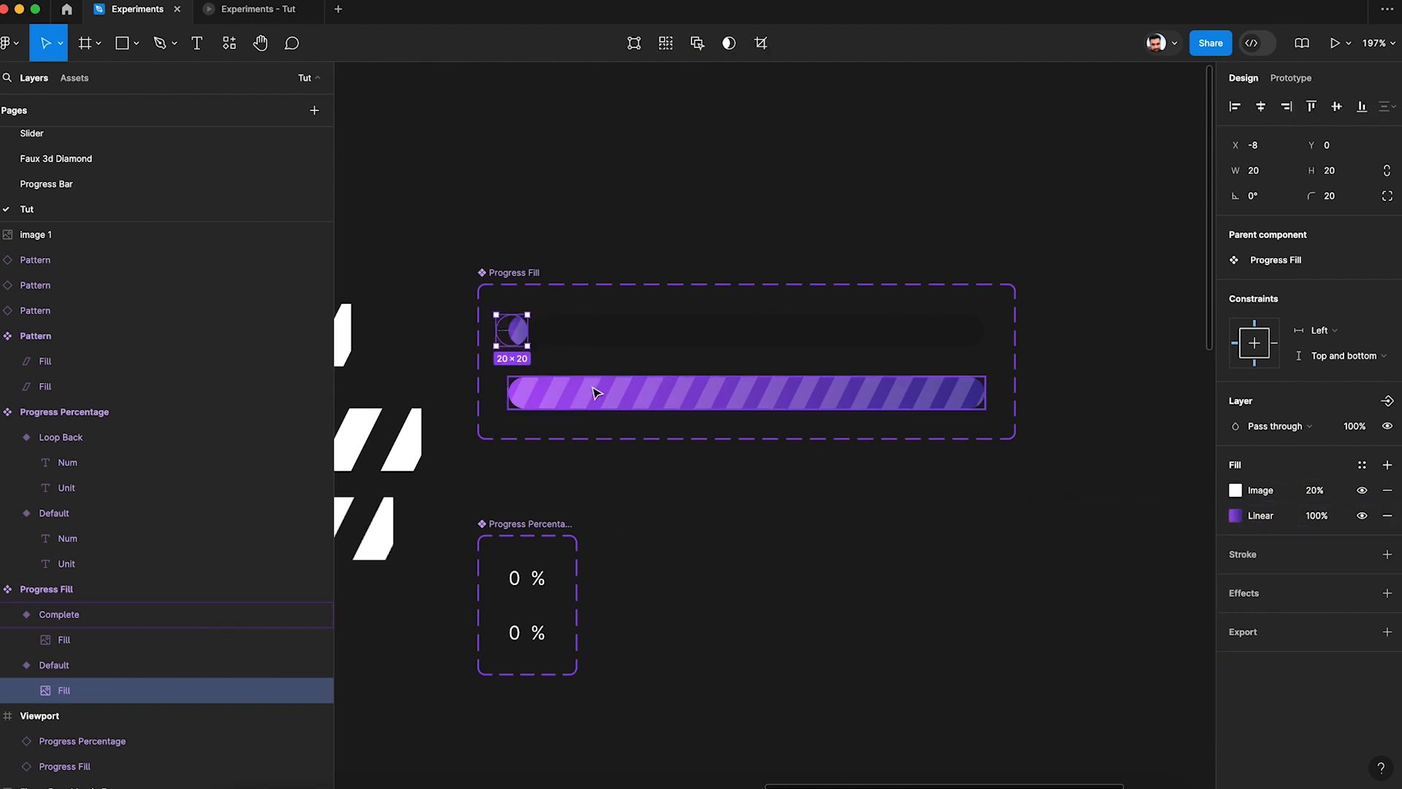
{"action": "key", "text": "Escape"}
Add a black stroke positioned outside to both the Default and Complete variants of Progress Fill
{"action": "left_click", "coordinate": [697, 340]}
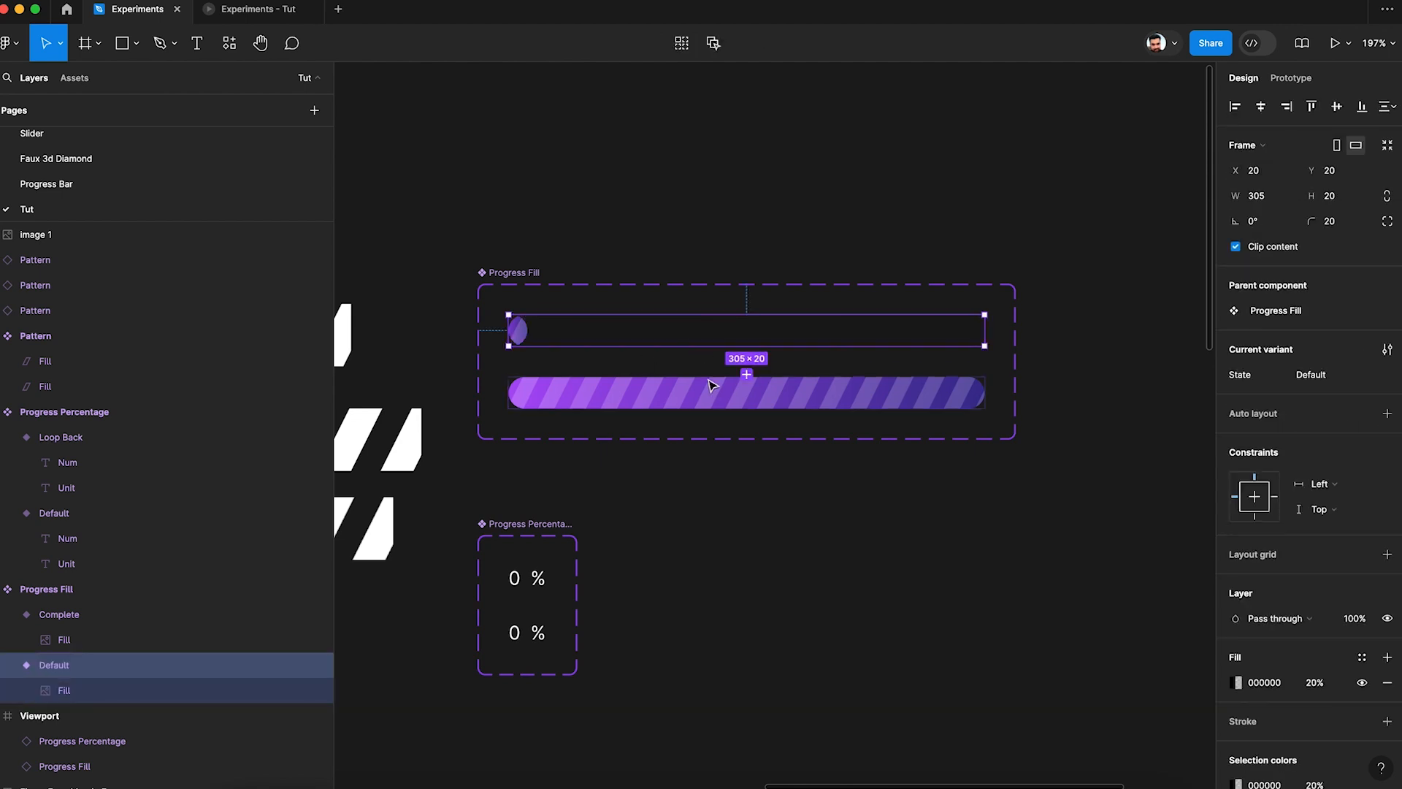
{"action": "left_click", "coordinate": [714, 402], "text": "shift"}
{"action": "scroll", "coordinate": [1325, 607], "scroll_direction": "down", "scroll_amount": 5}
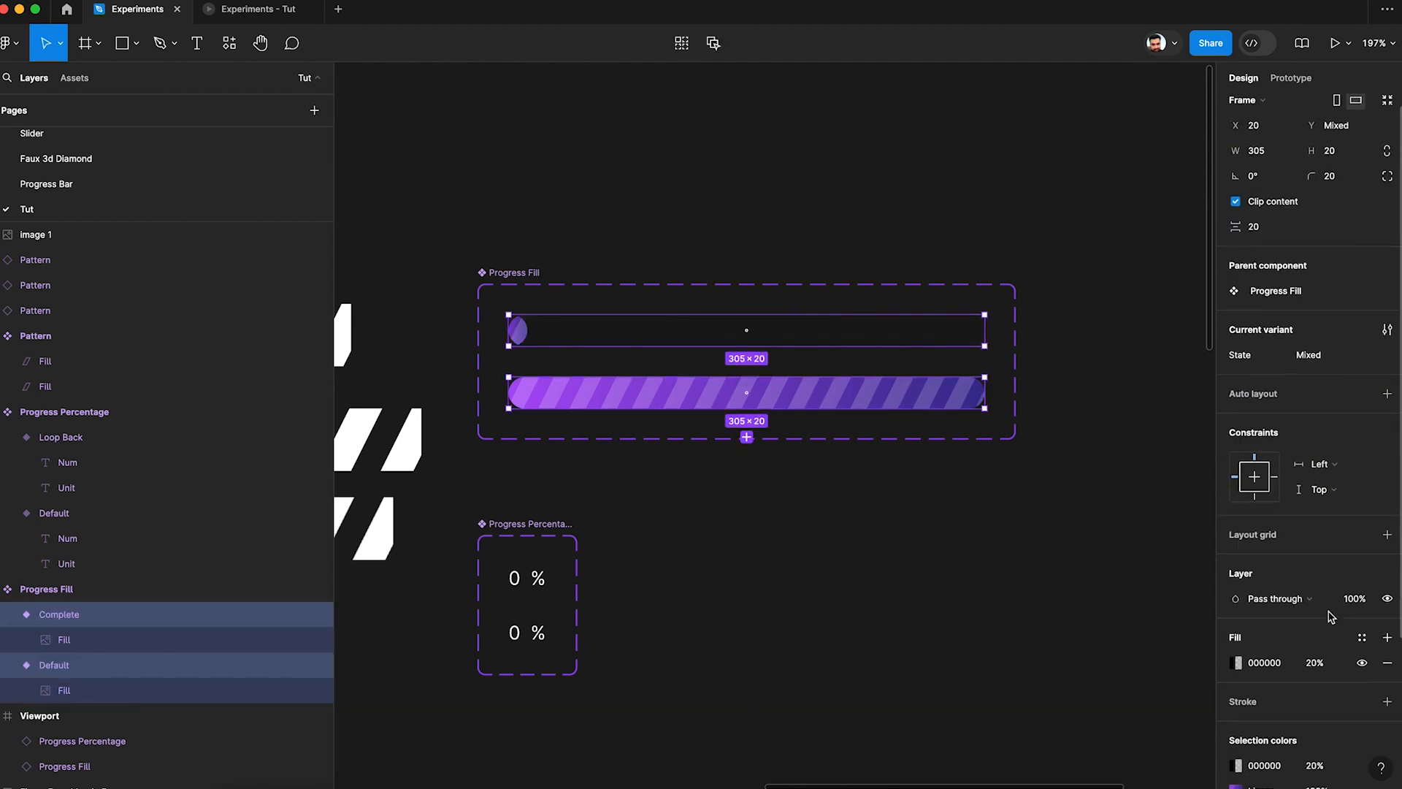
{"action": "left_click", "coordinate": [1387, 543]}
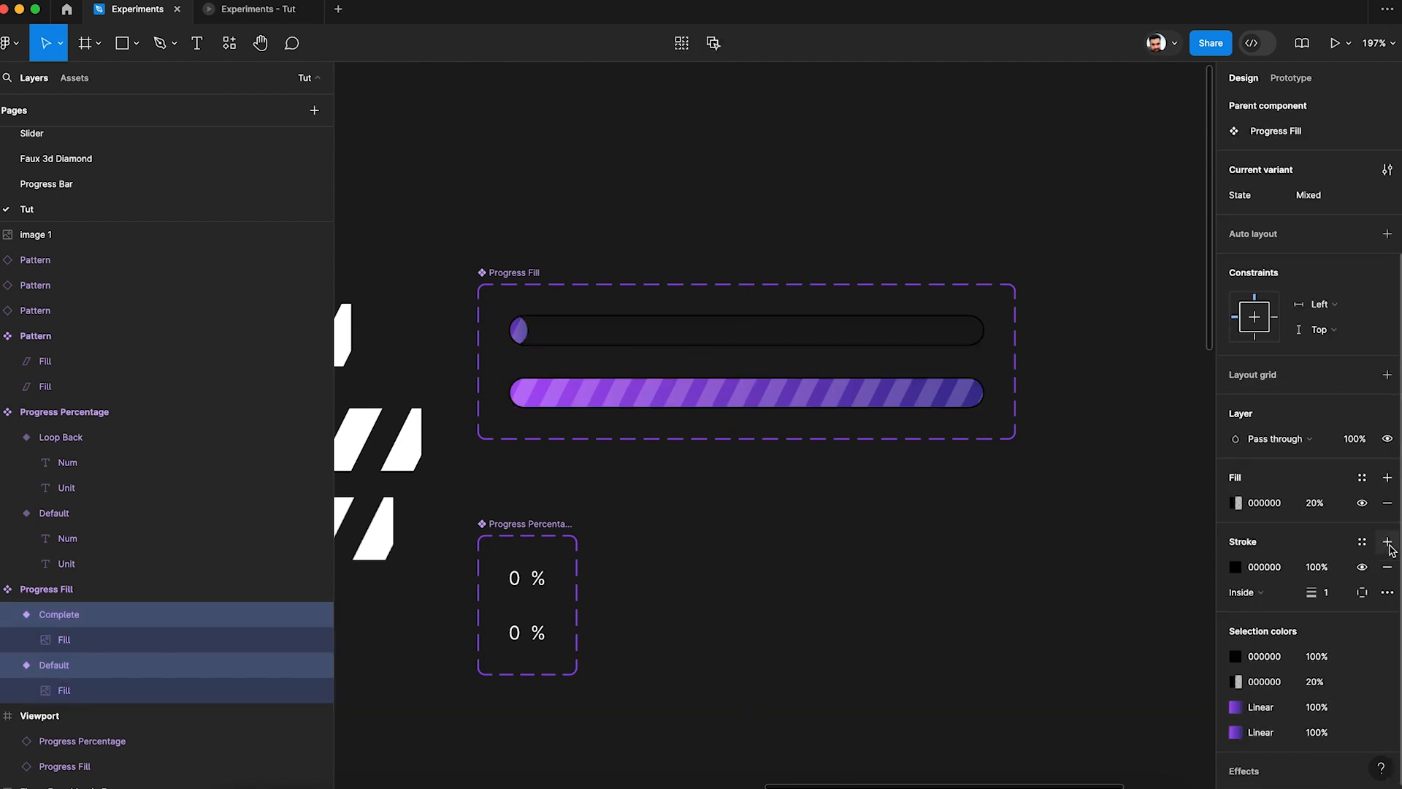
{"action": "left_click", "coordinate": [1283, 593]}
{"action": "left_click", "coordinate": [1284, 610]}
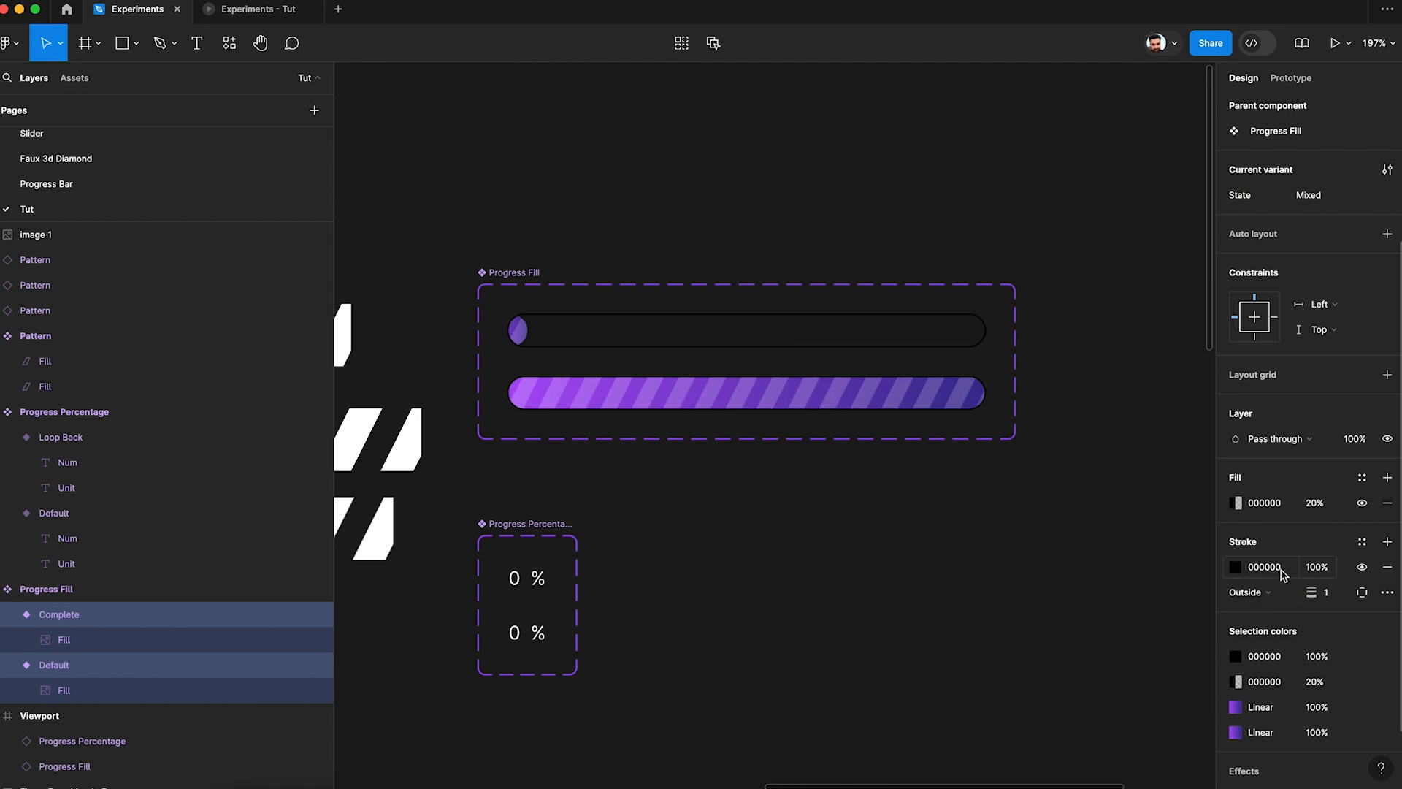
Set the outside stroke on both variants to a weight of 2 and 30% opacity
{"action": "left_click", "coordinate": [1328, 592]}
{"action": "type", "text": "2"}
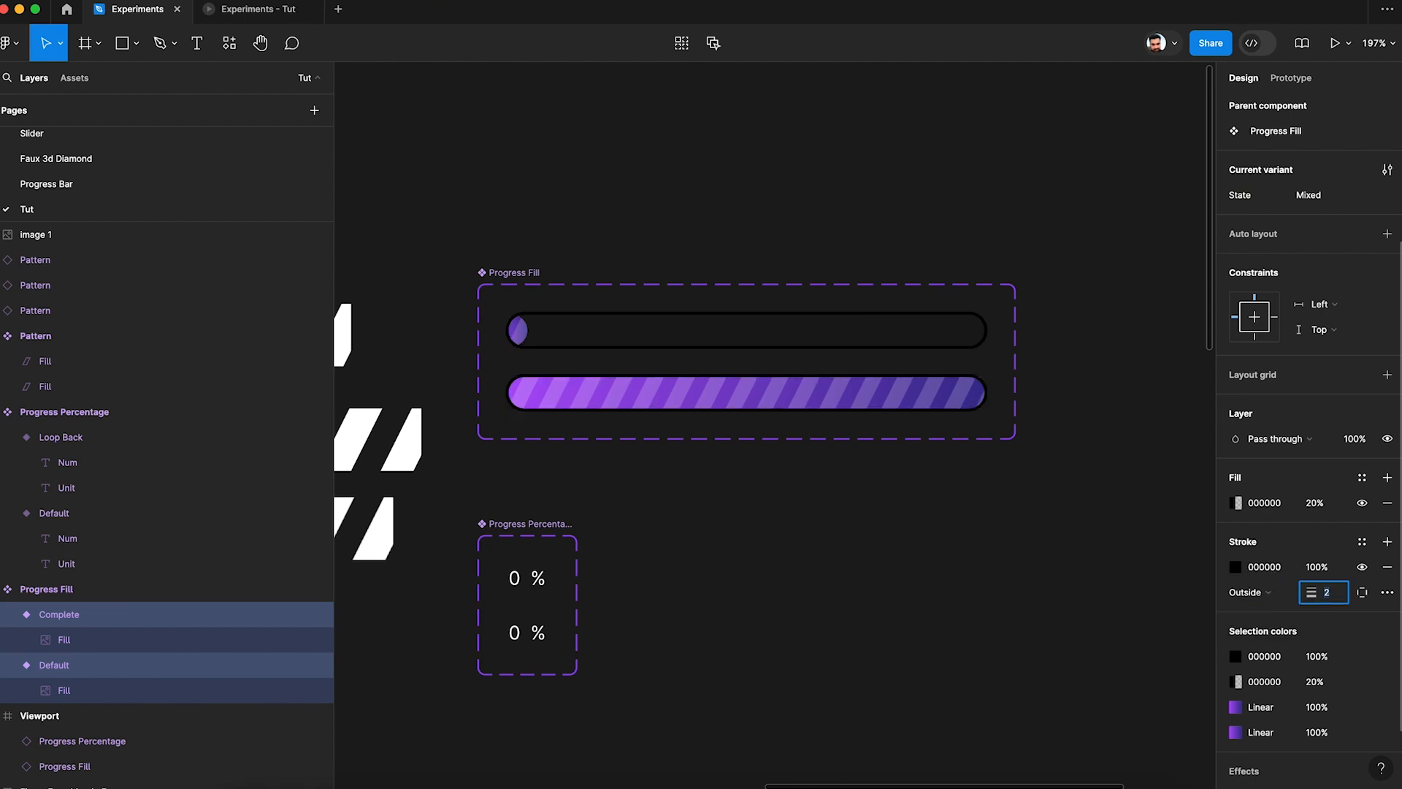
{"action": "left_click", "coordinate": [1321, 568]}
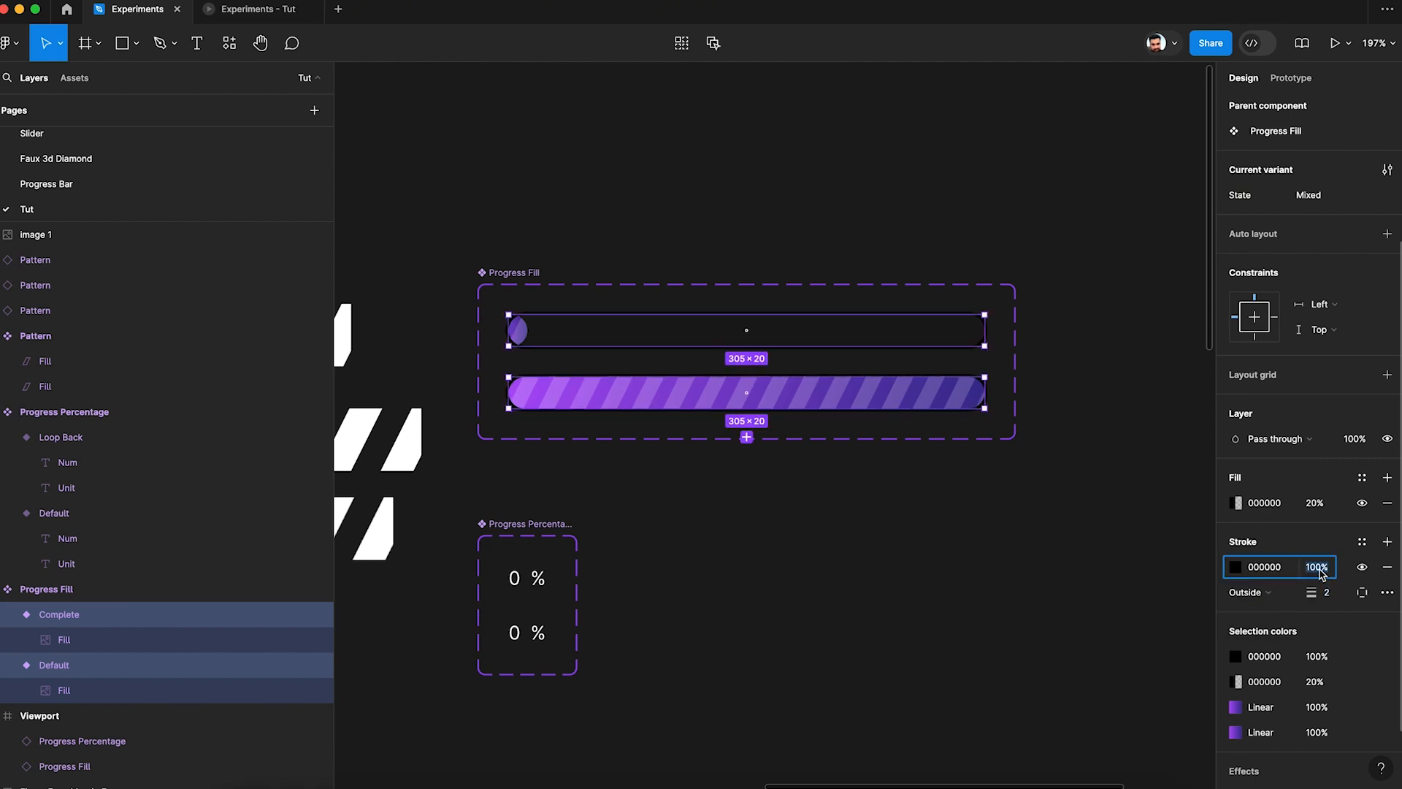
{"action": "type", "text": "30"}
{"action": "key", "text": "Return"}
{"action": "left_click", "coordinate": [986, 530]}
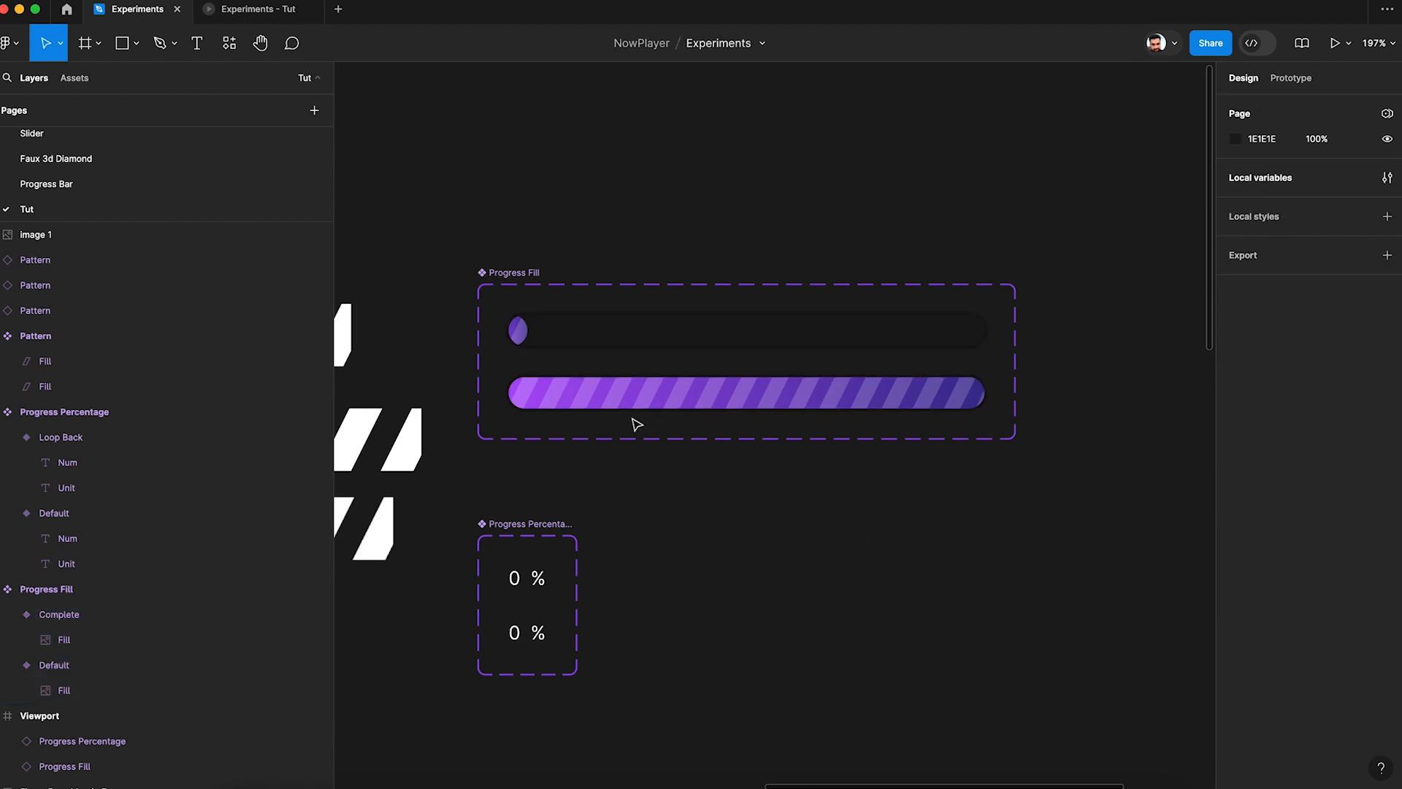
Add an inner shadow effect to the Fill layers of both Progress Fill variants
{"action": "left_click", "coordinate": [548, 376], "text": "super"}
{"action": "left_click", "coordinate": [520, 333], "text": "shift+super"}
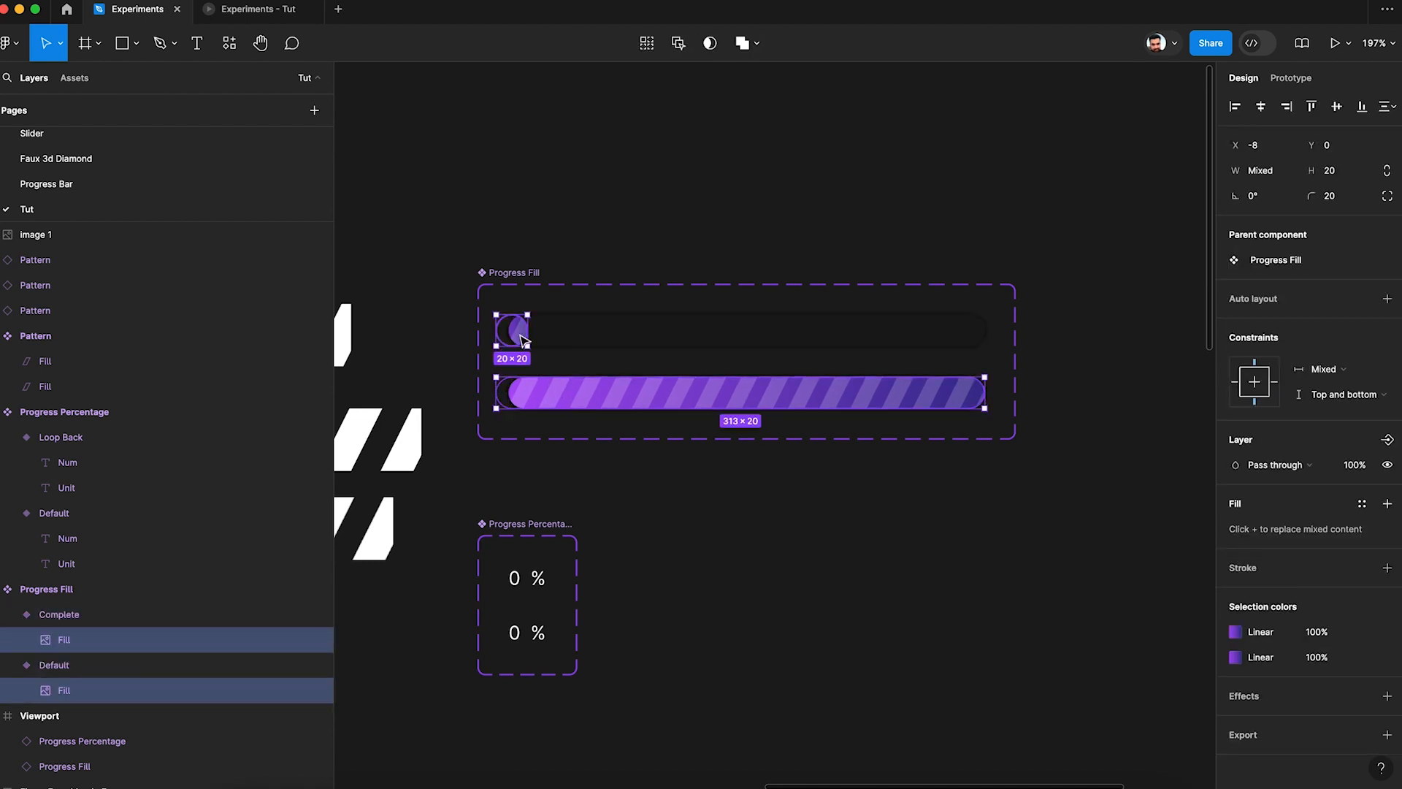
{"action": "left_click", "coordinate": [1388, 695]}
{"action": "scroll", "coordinate": [1315, 702], "scroll_direction": "down", "scroll_amount": 1}
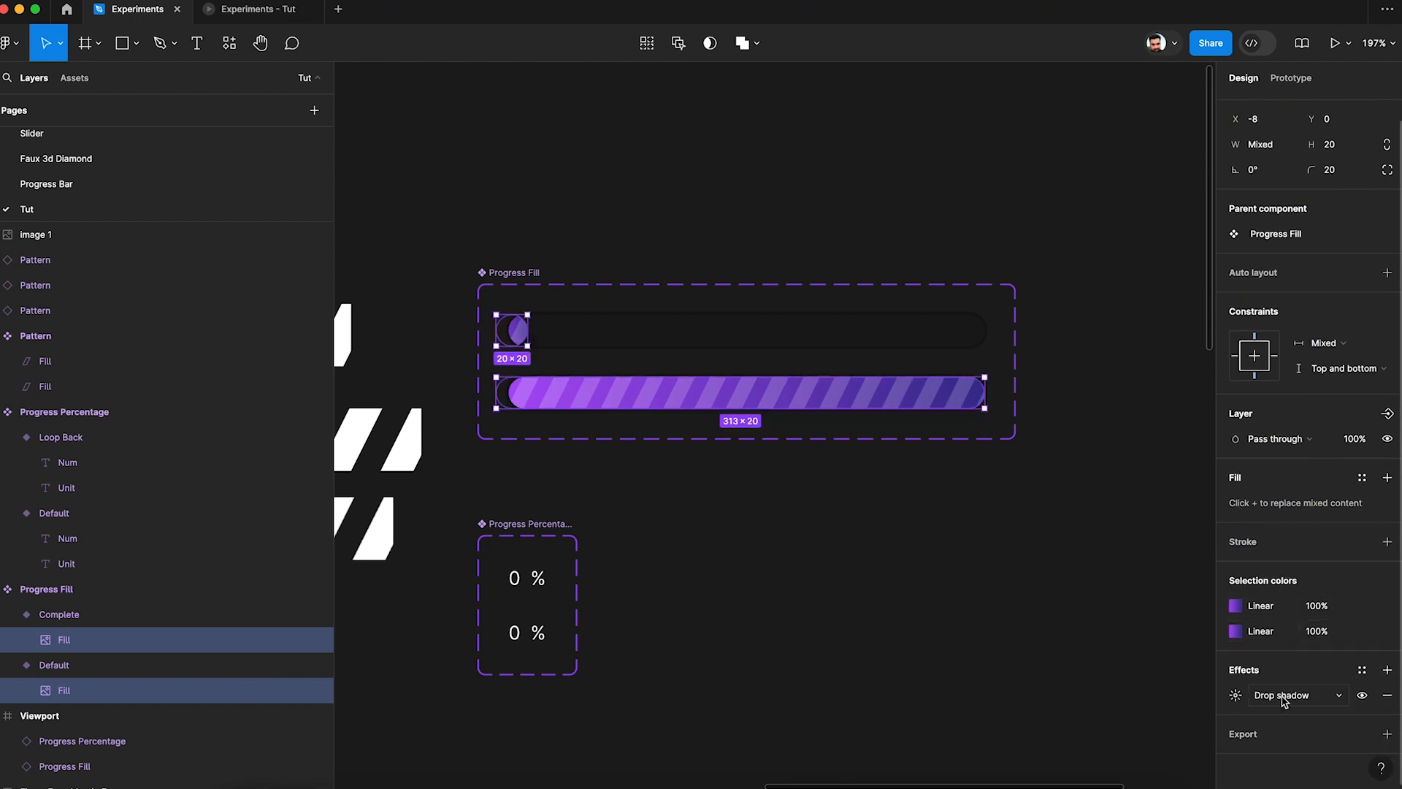
{"action": "left_click", "coordinate": [1284, 700]}
{"action": "left_click", "coordinate": [1293, 676]}
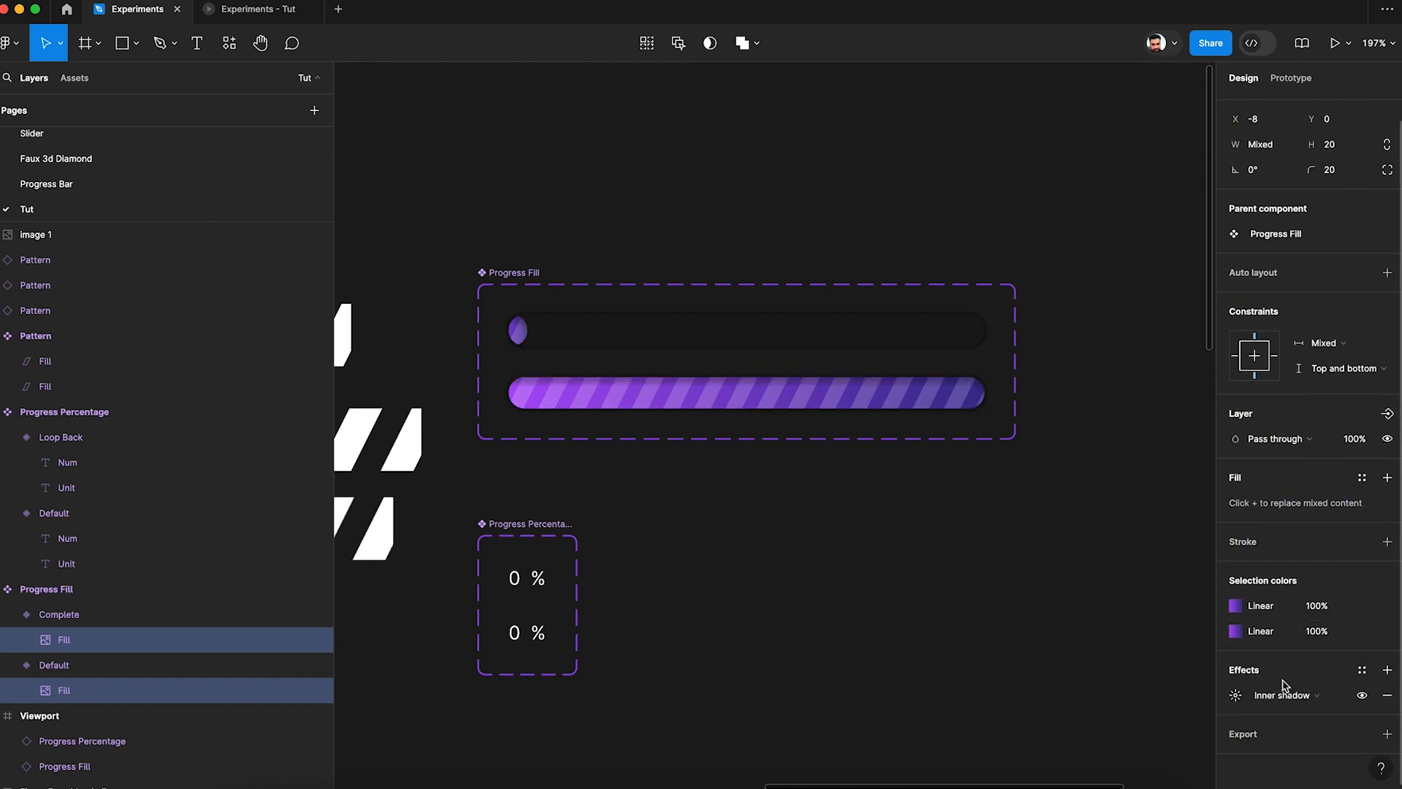
Set the inner shadow's blur to 8 and its colour to FFFFFF on both Fill layers
{"action": "left_click", "coordinate": [1236, 695]}
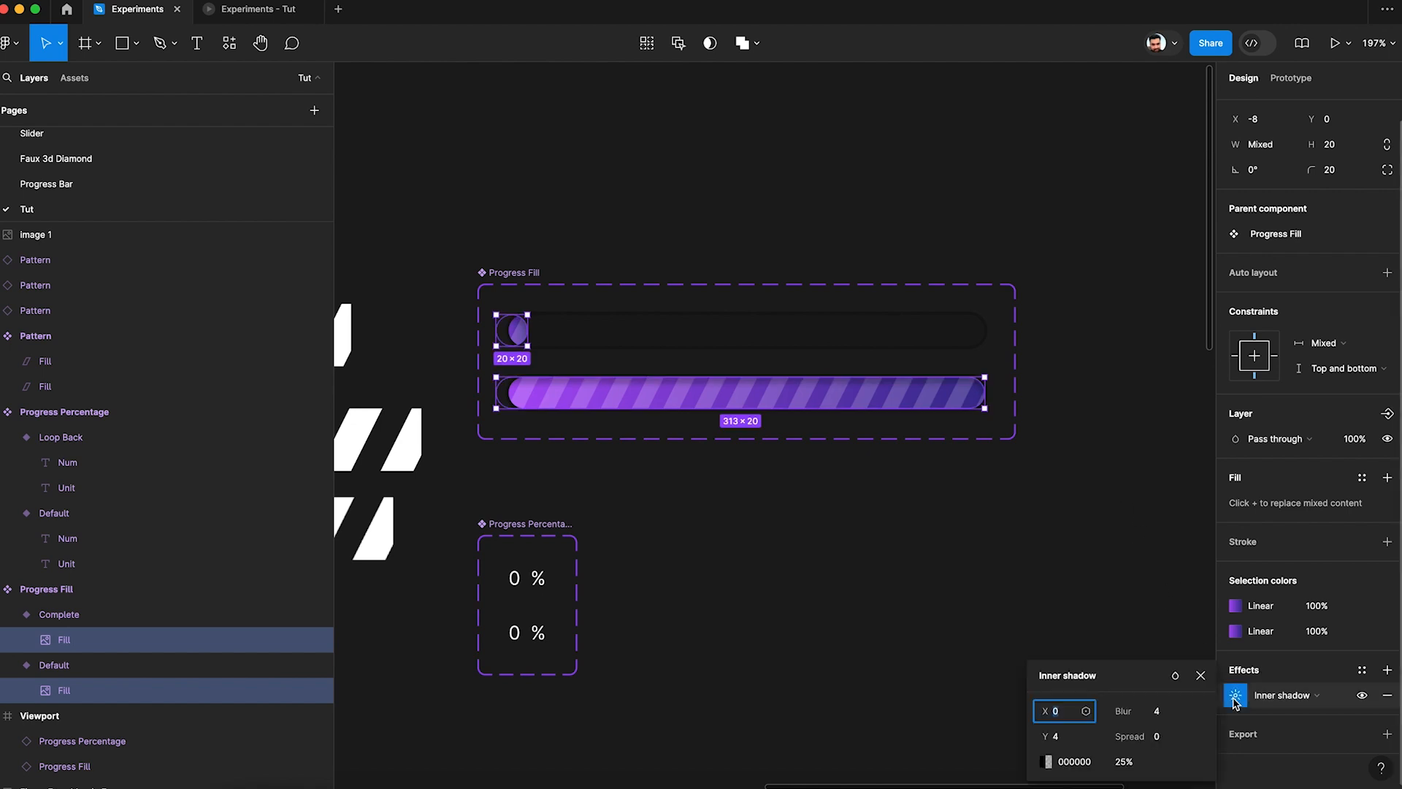
{"action": "left_click", "coordinate": [1157, 711]}
{"action": "type", "text": "5"}
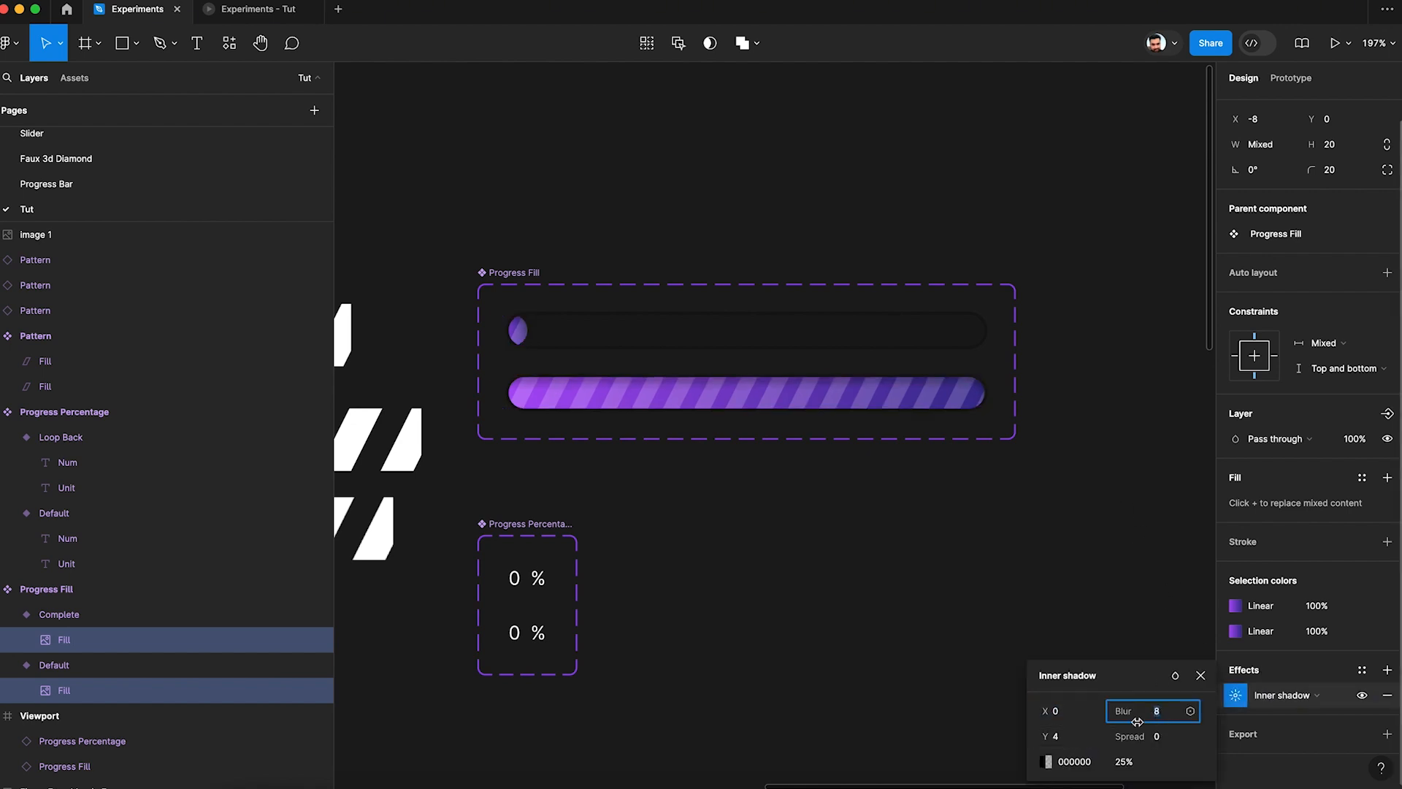
{"action": "left_click", "coordinate": [1074, 762]}
{"action": "type", "text": "FFFFFF"}
{"action": "key", "text": "Tab"}
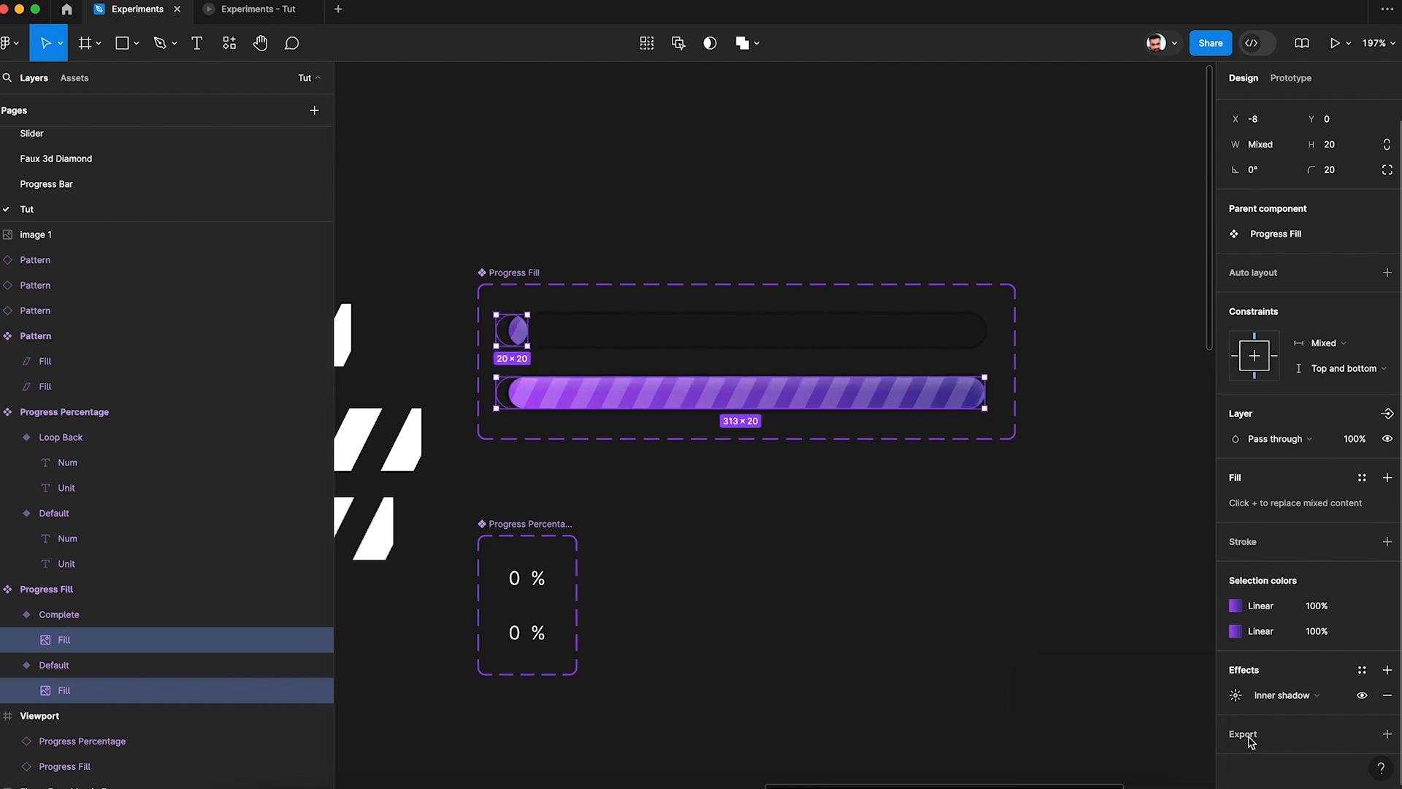
{"action": "left_click", "coordinate": [1262, 767]}
Duplicate the white inner shadow on both Fill layers and set the copy's Y offset to -4
{"action": "left_click", "coordinate": [1221, 702]}
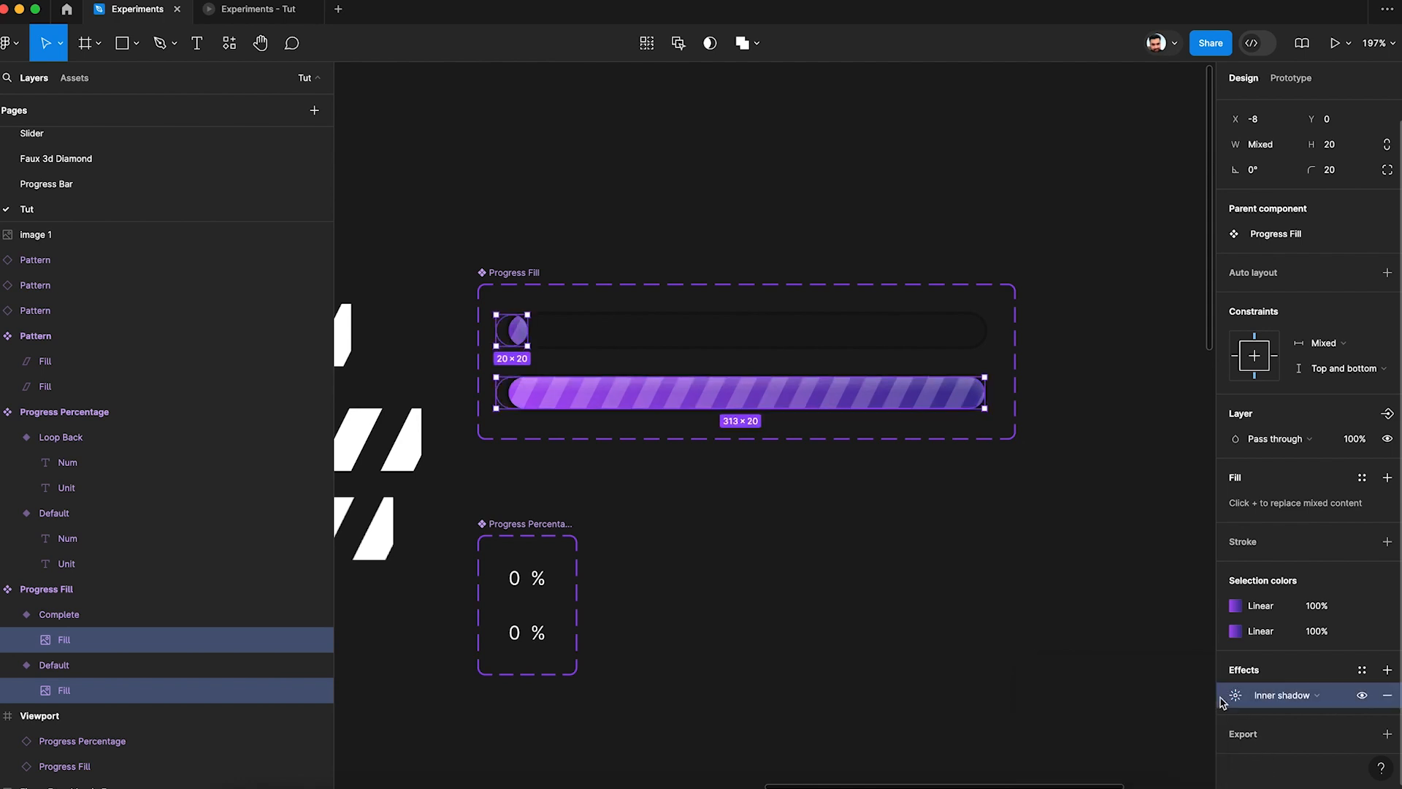
{"action": "key", "text": "super+c"}
{"action": "key", "text": "super+v"}
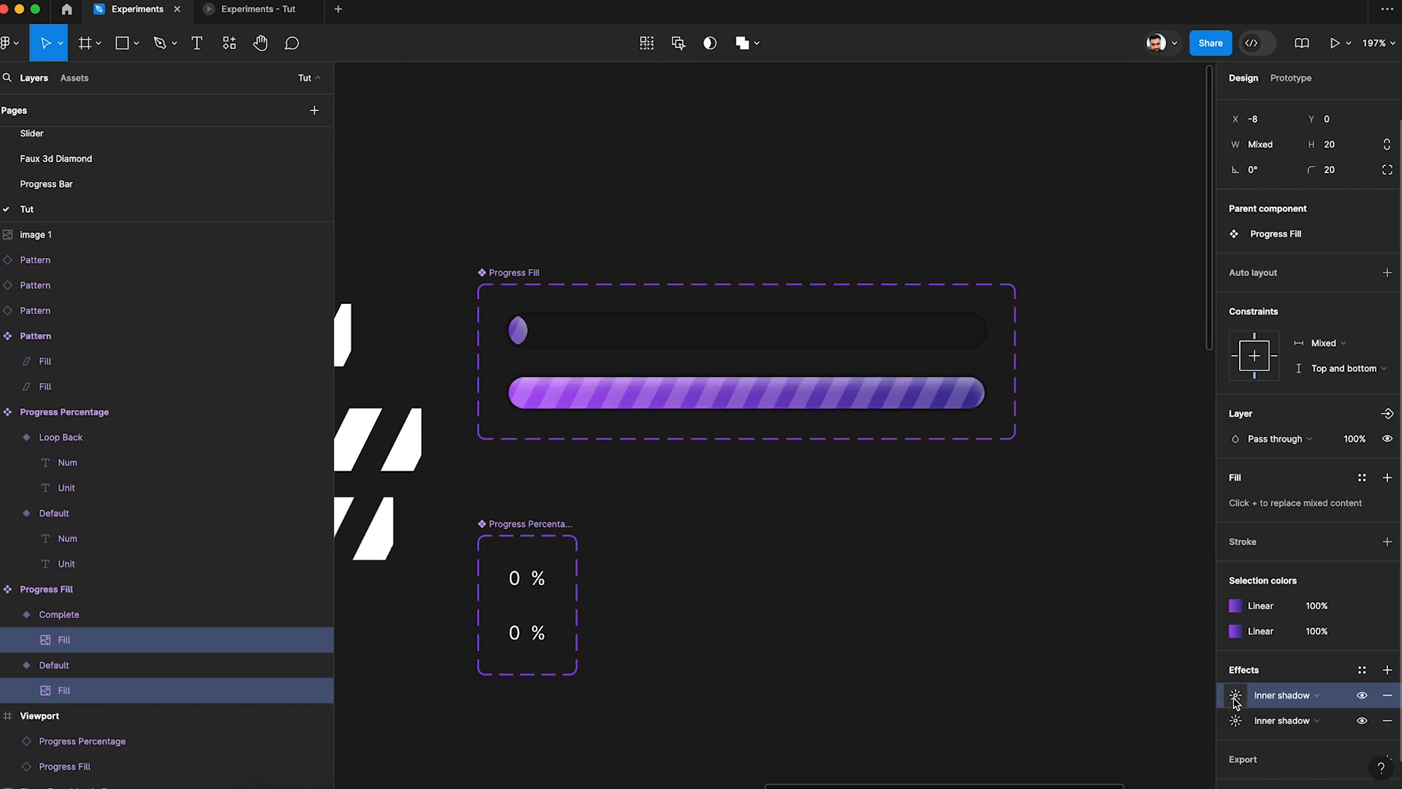
{"action": "left_click", "coordinate": [1235, 697]}
{"action": "left_click", "coordinate": [1068, 745]}
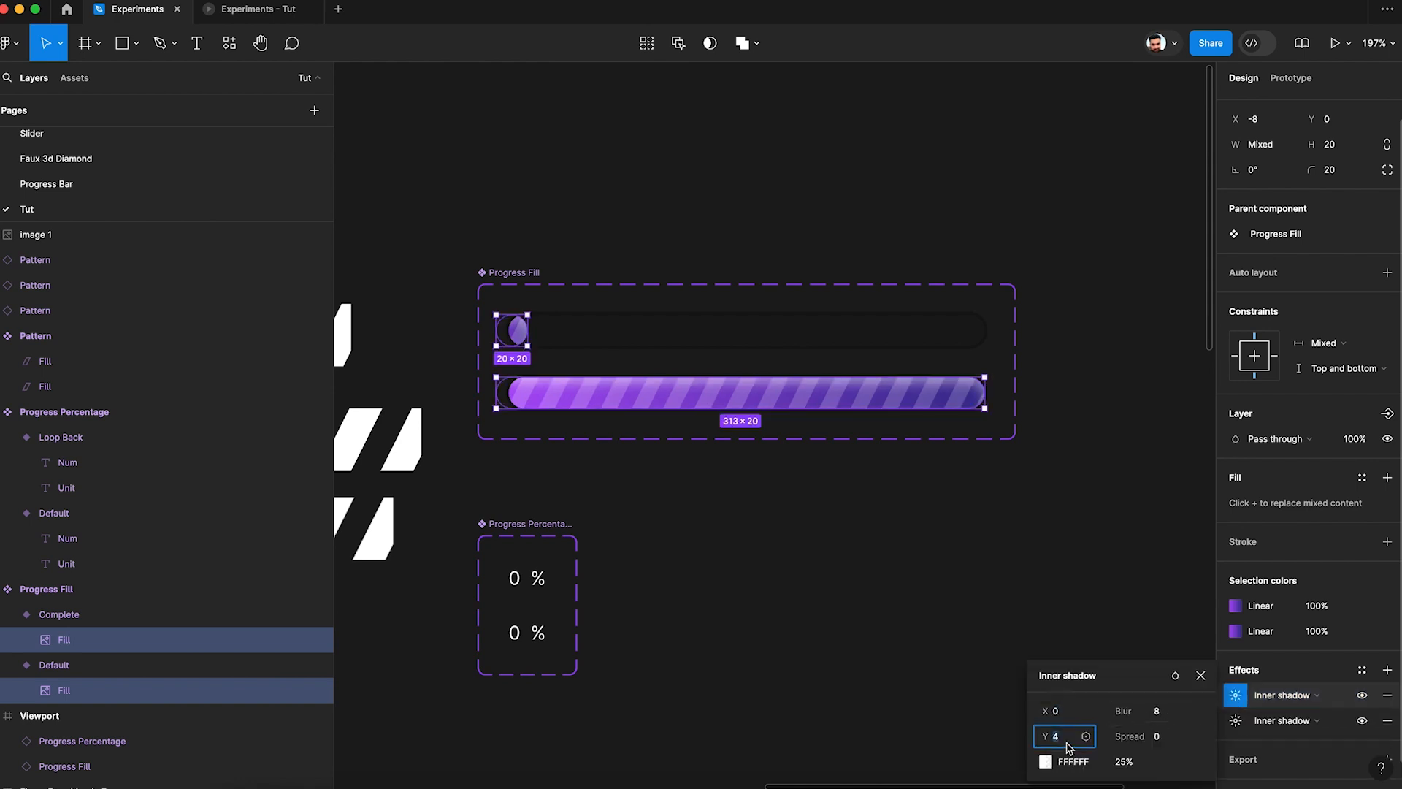
{"action": "key", "text": "Up"}
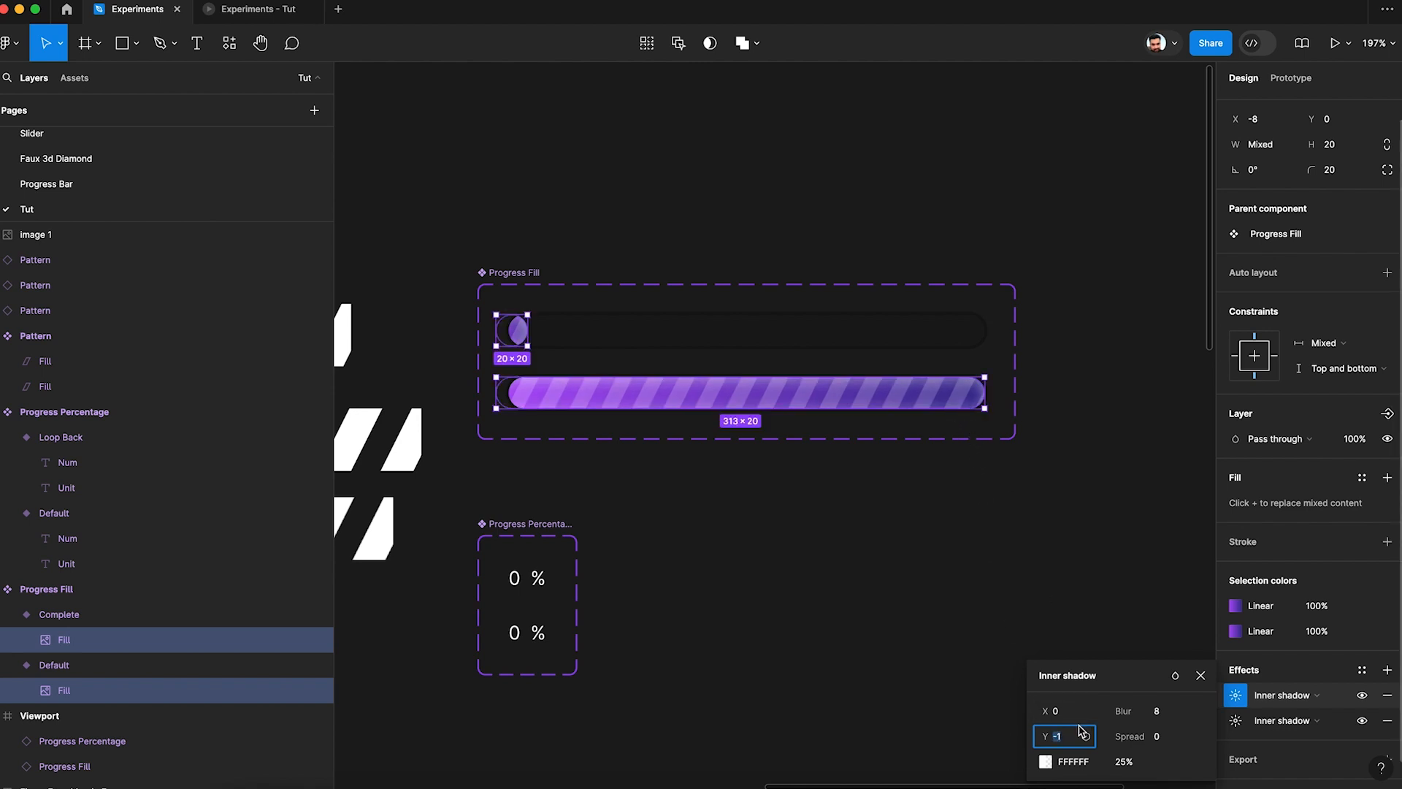
{"action": "key", "text": "Down"}
{"action": "key", "text": "Down"}
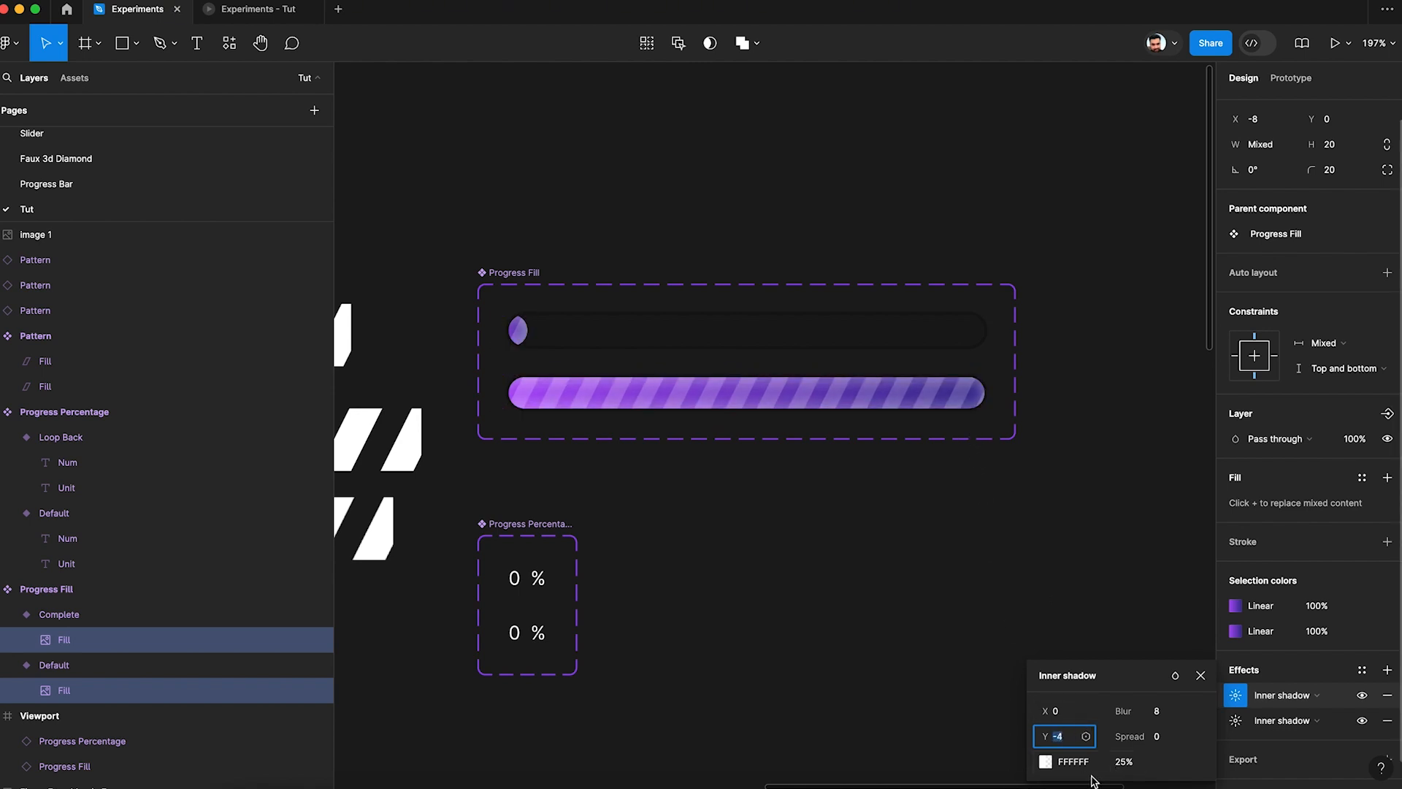
Set the duplicated inner shadow's colour to 000000 and its opacity to 40%
{"action": "left_click", "coordinate": [1085, 767]}
{"action": "type", "text": "0"}
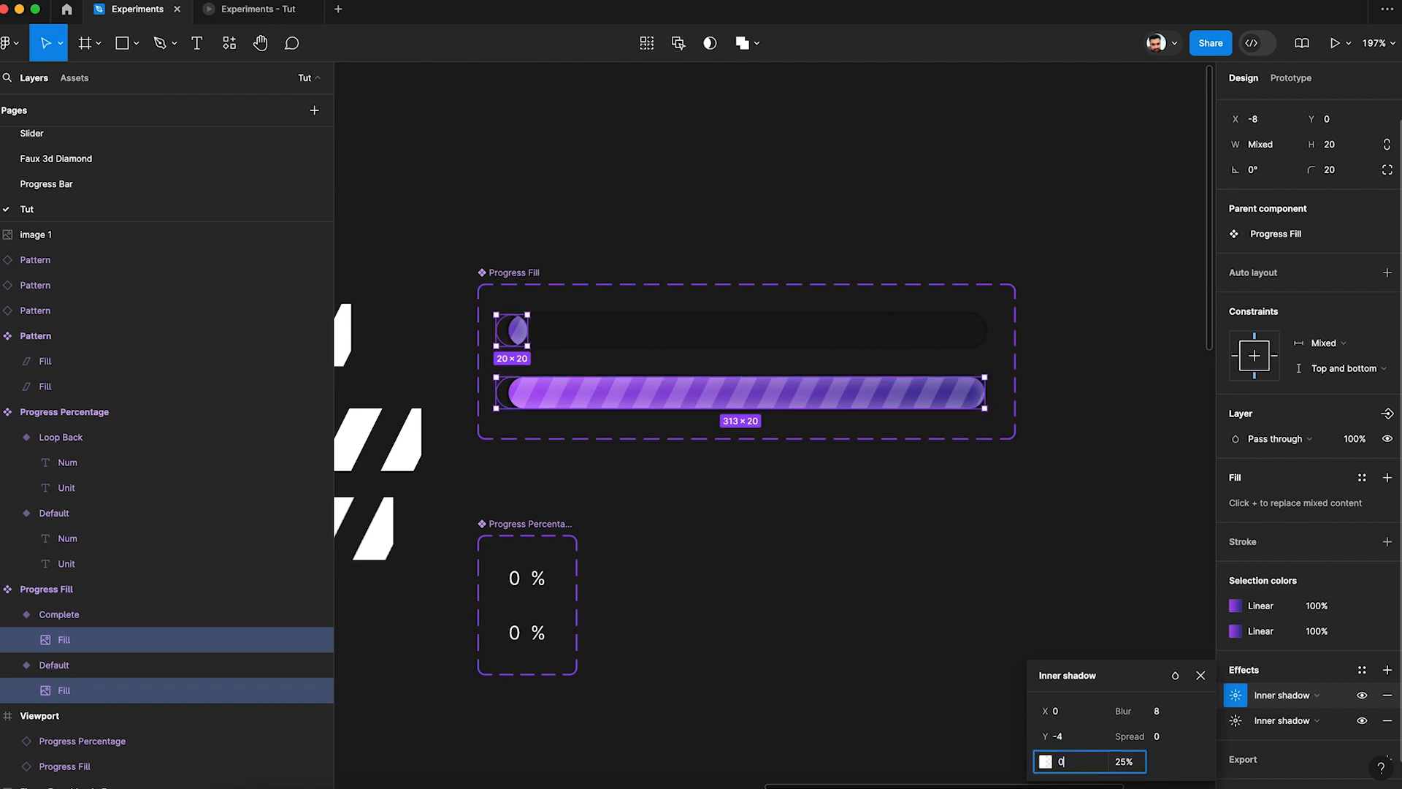
{"action": "key", "text": "Tab"}
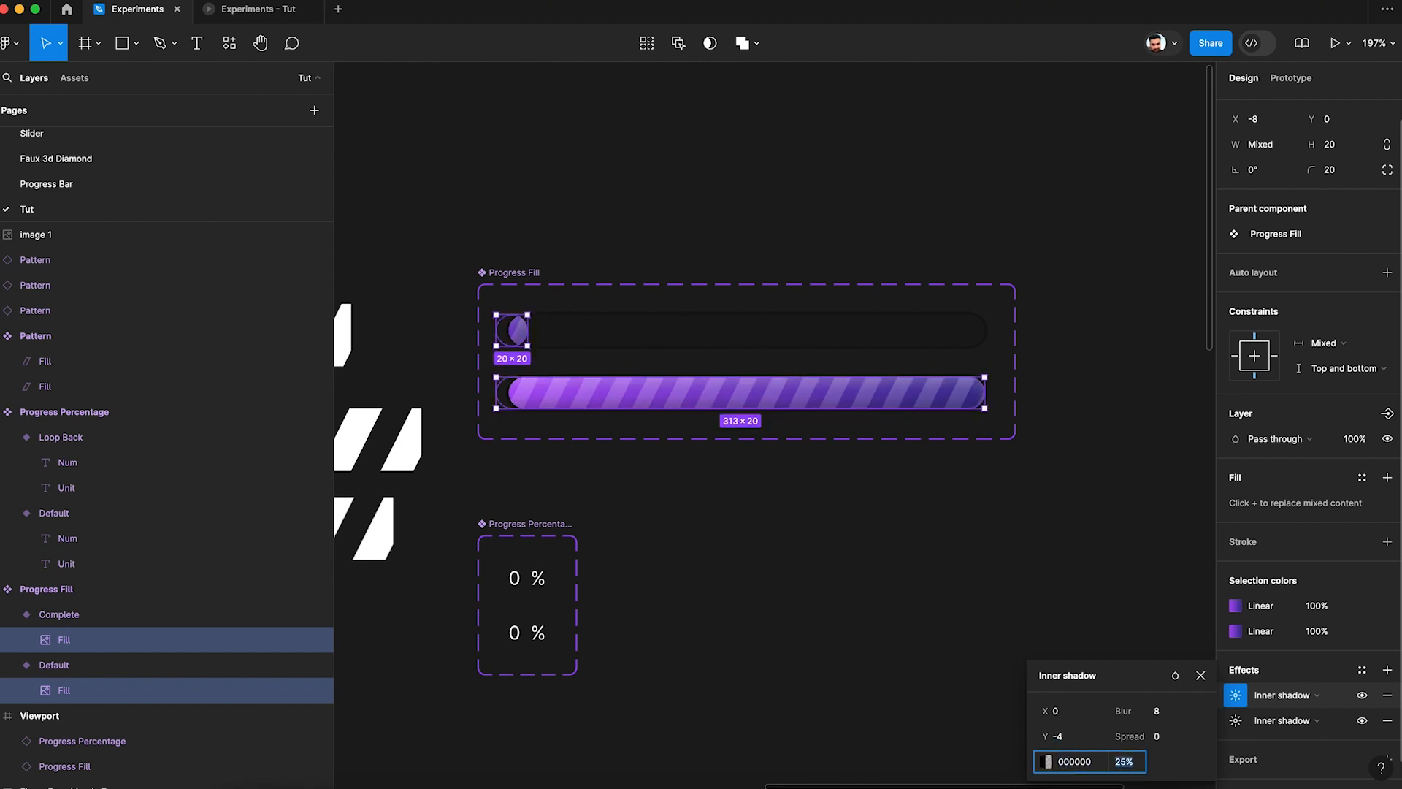
{"action": "key", "text": "shift+Up"}
{"action": "key", "text": "Up"}
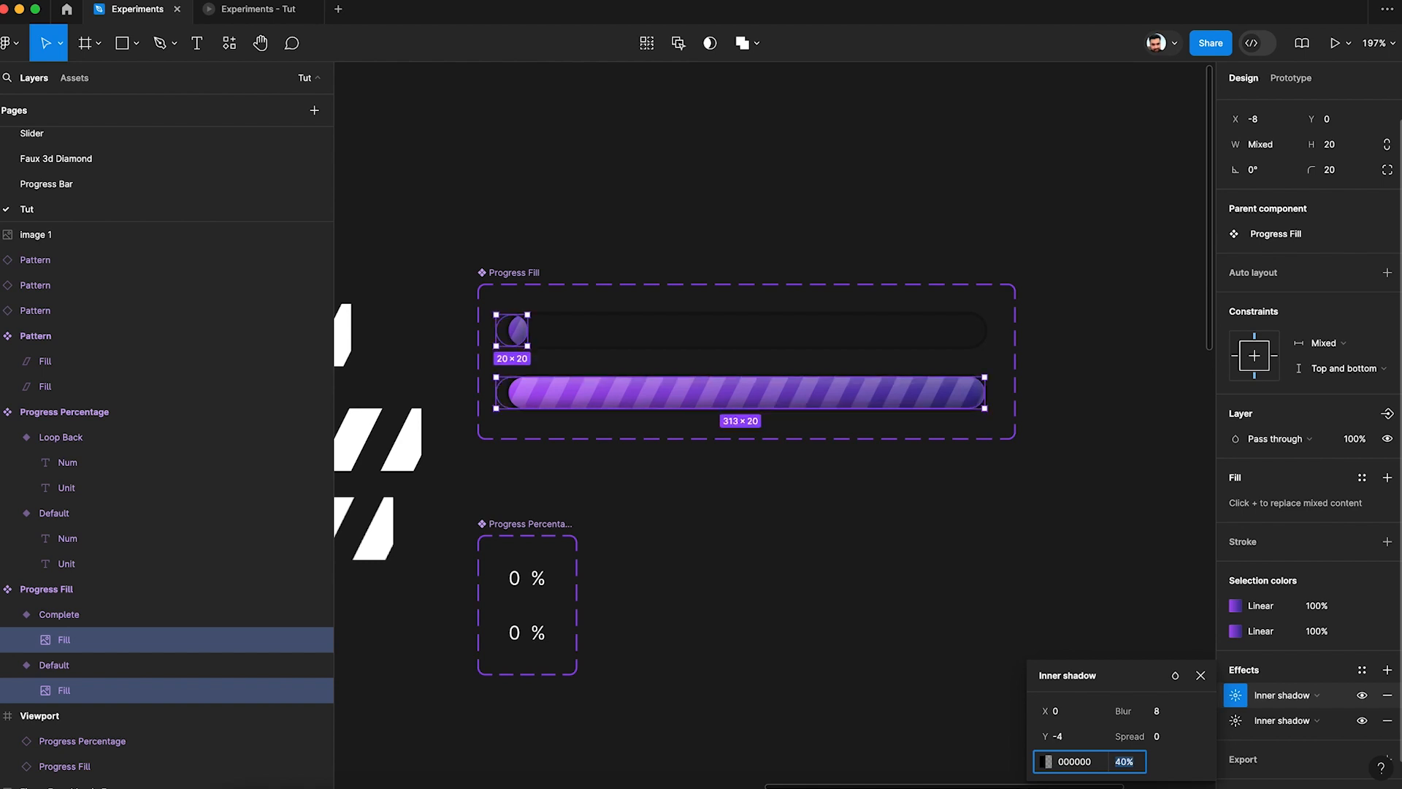
Set the white inner shadow's opacity to 36% and its blur to 12 on both Fill layers
{"action": "left_click", "coordinate": [1236, 721]}
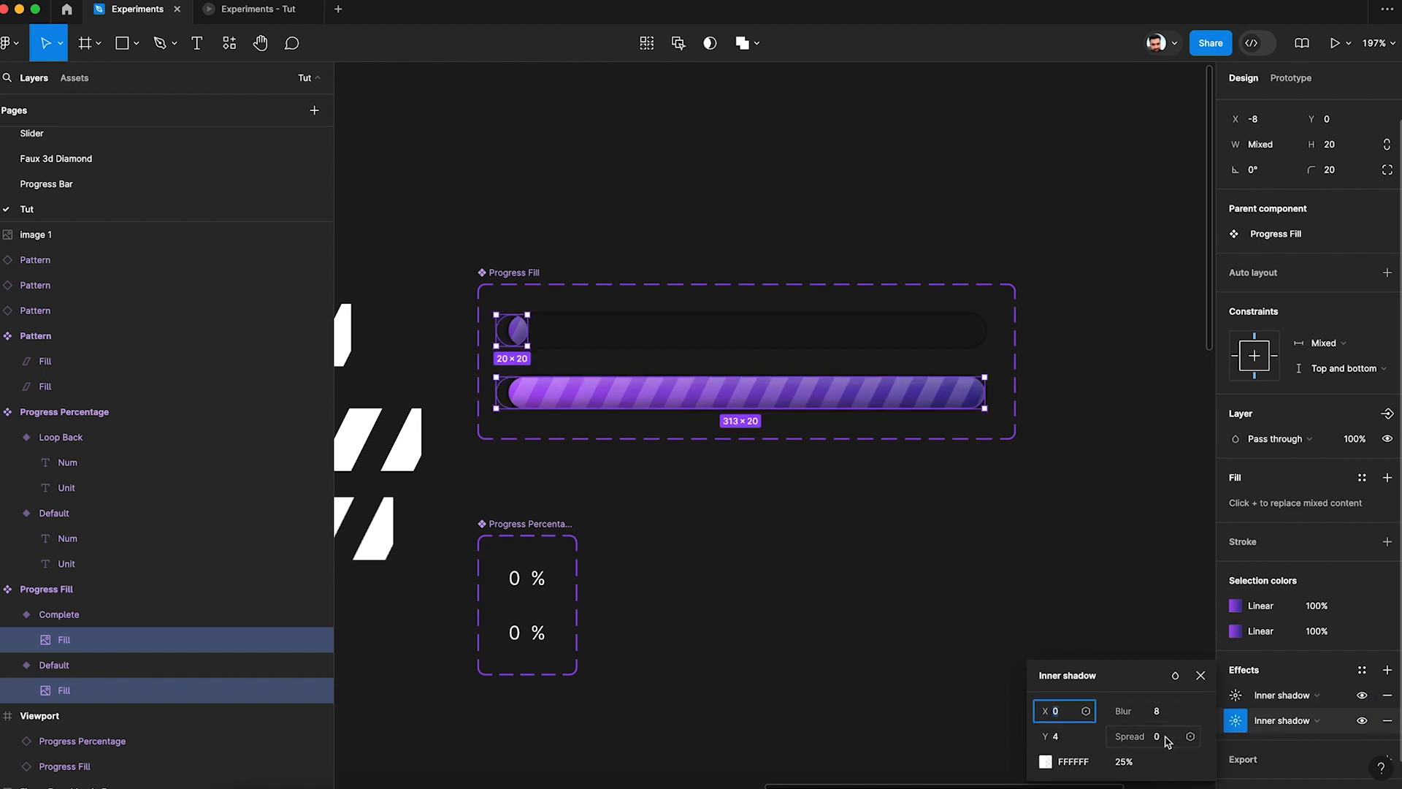
{"action": "left_click", "coordinate": [1135, 763]}
{"action": "type", "text": "35"}
{"action": "key", "text": "Return"}
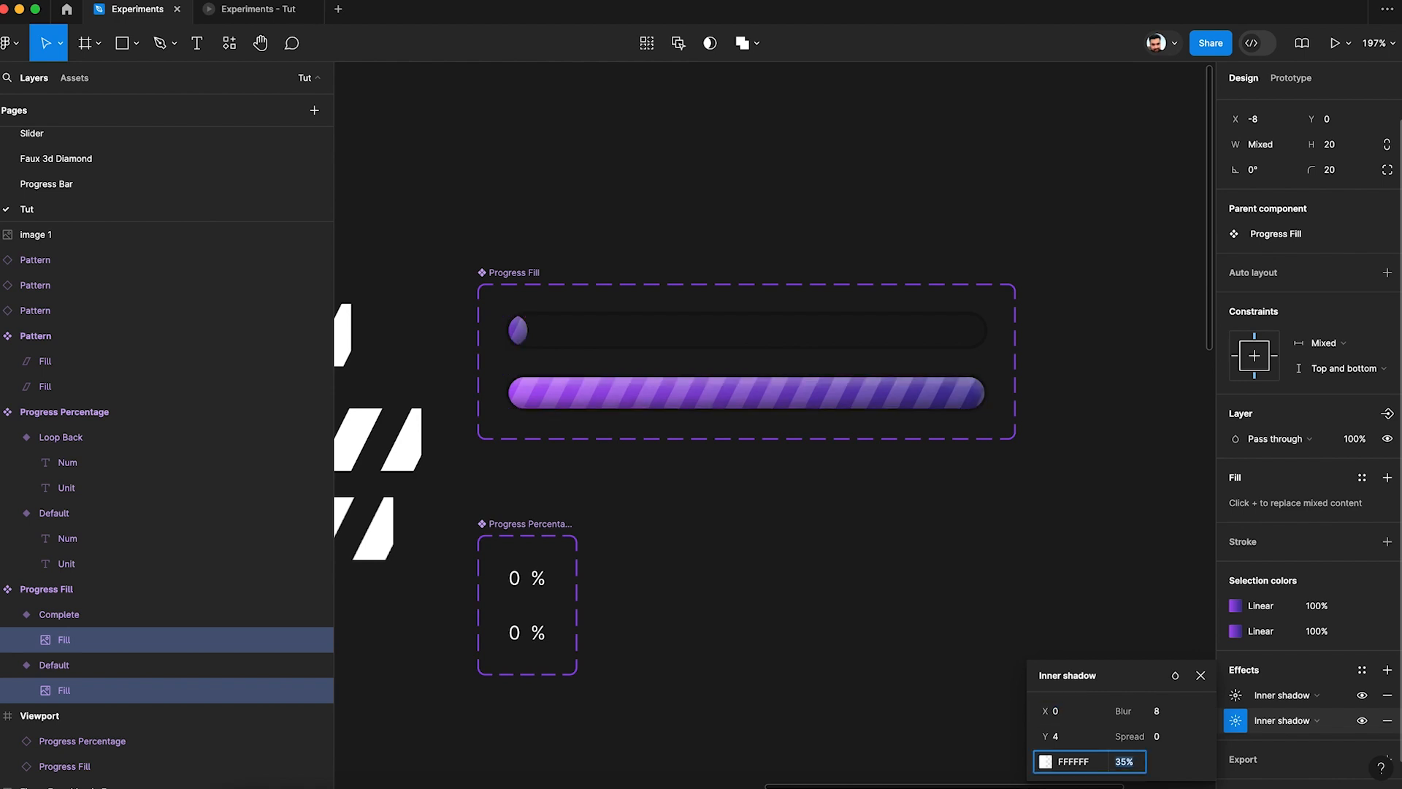
{"action": "key", "text": "Up"}
{"action": "key", "text": "Return"}
{"action": "left_click", "coordinate": [1160, 713]}
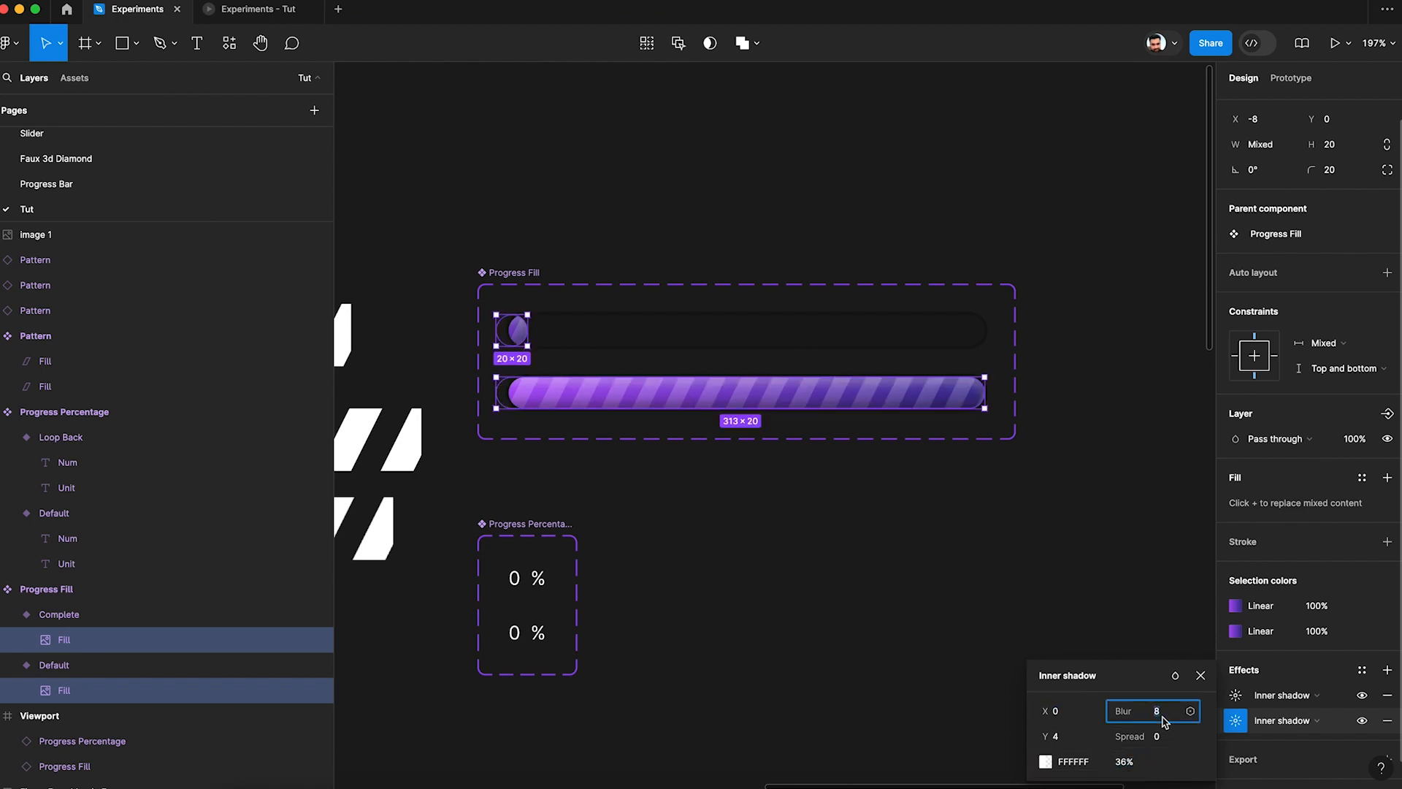
{"action": "type", "text": "10"}
{"action": "key", "text": "Return"}
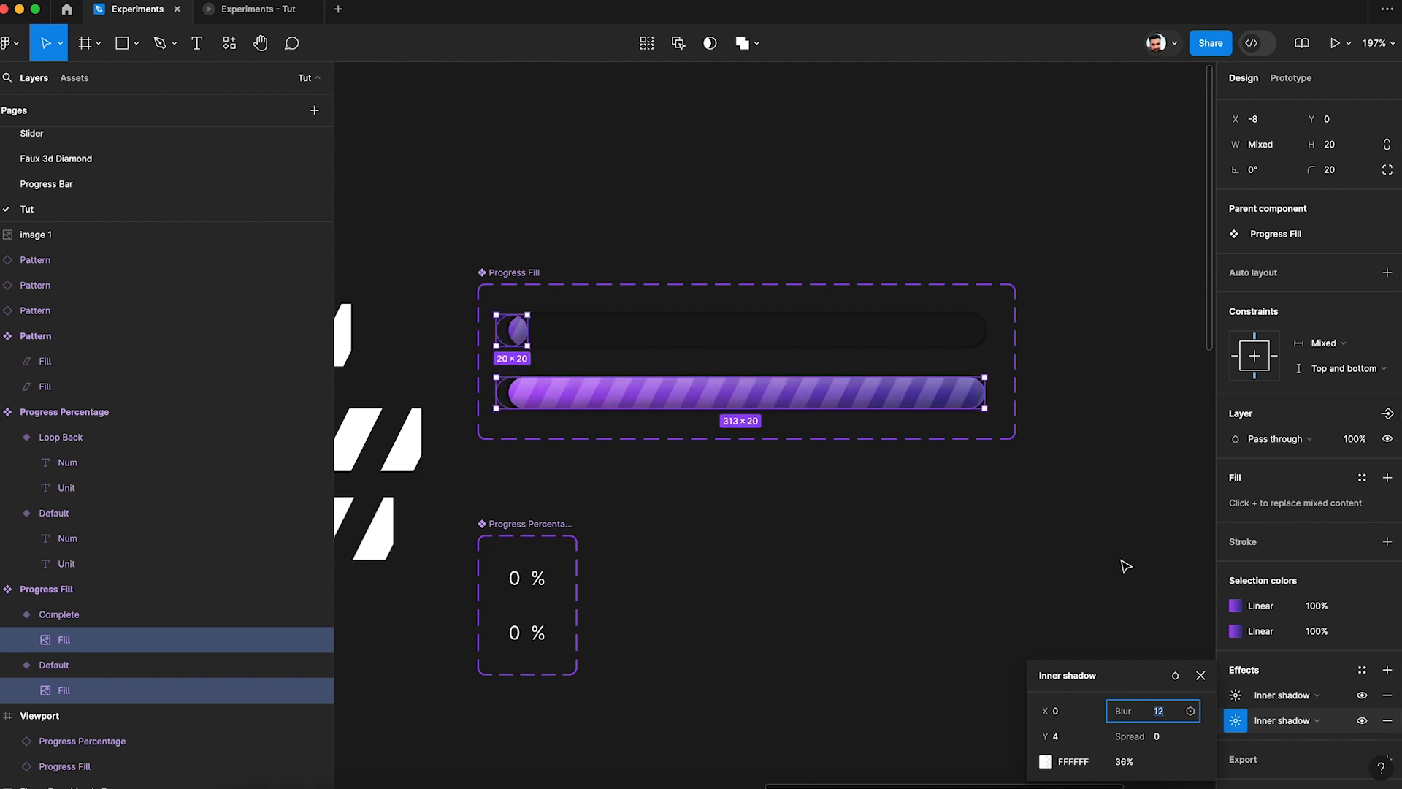
{"action": "left_click", "coordinate": [1125, 566]}
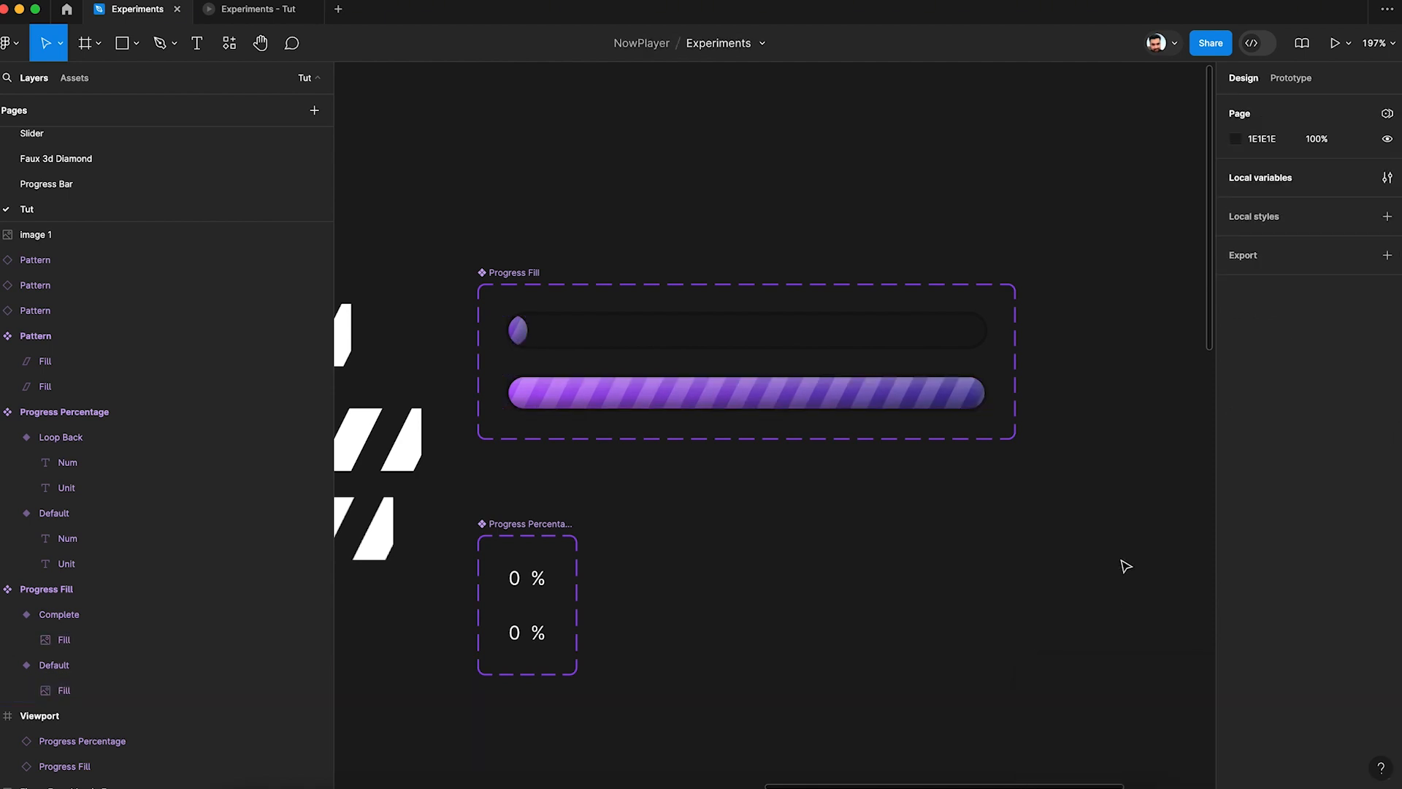
Reload the prototype preview and watch the progress bar animate with the adjusted inner shadows
{"action": "scroll", "coordinate": [1125, 566], "scroll_direction": "down", "scroll_amount": 3}
{"action": "scroll", "coordinate": [1126, 566], "scroll_direction": "down", "scroll_amount": 10}
{"action": "scroll", "coordinate": [1126, 566], "scroll_direction": "down", "scroll_amount": 5}
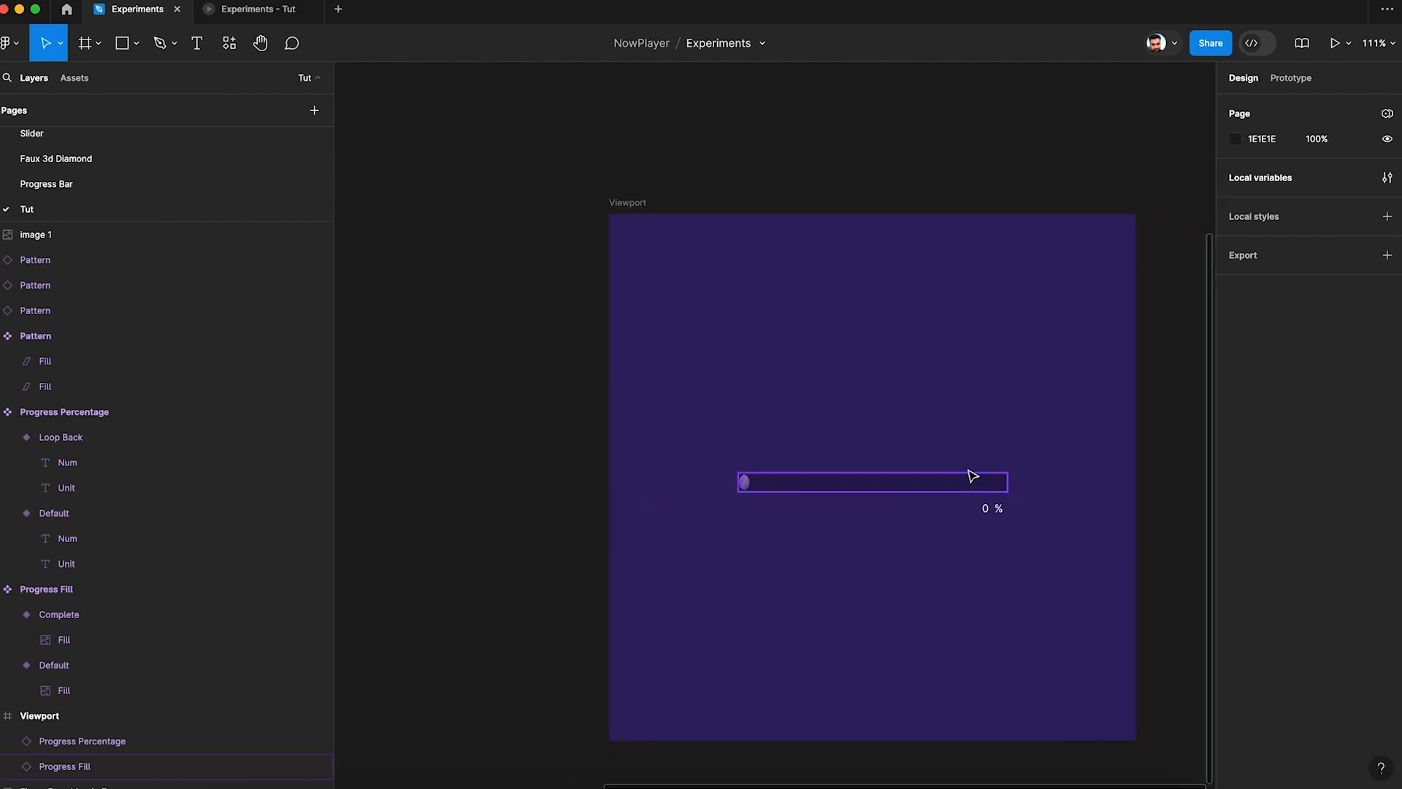
{"action": "scroll", "coordinate": [736, 282], "scroll_direction": "up", "scroll_amount": 5}
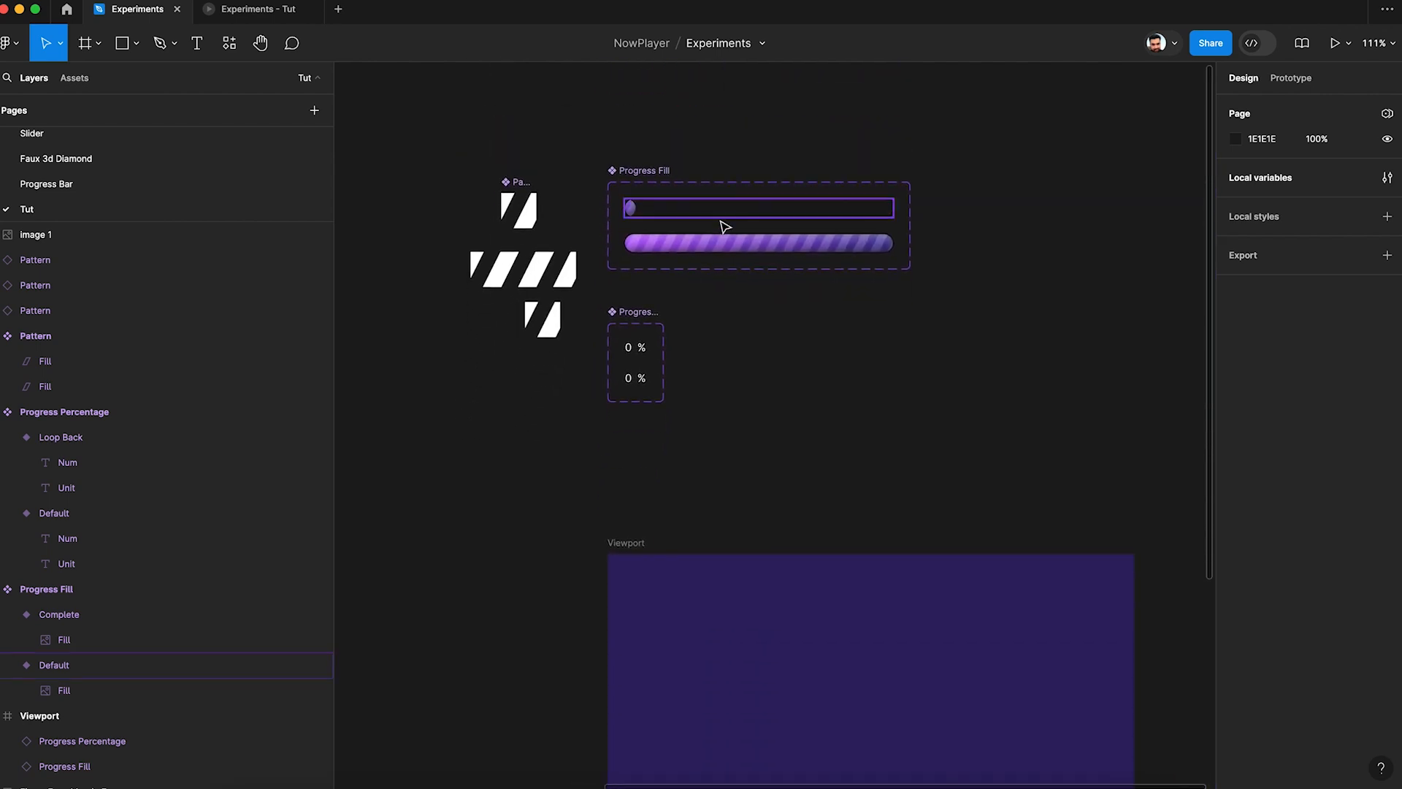
{"action": "left_click", "coordinate": [721, 222]}
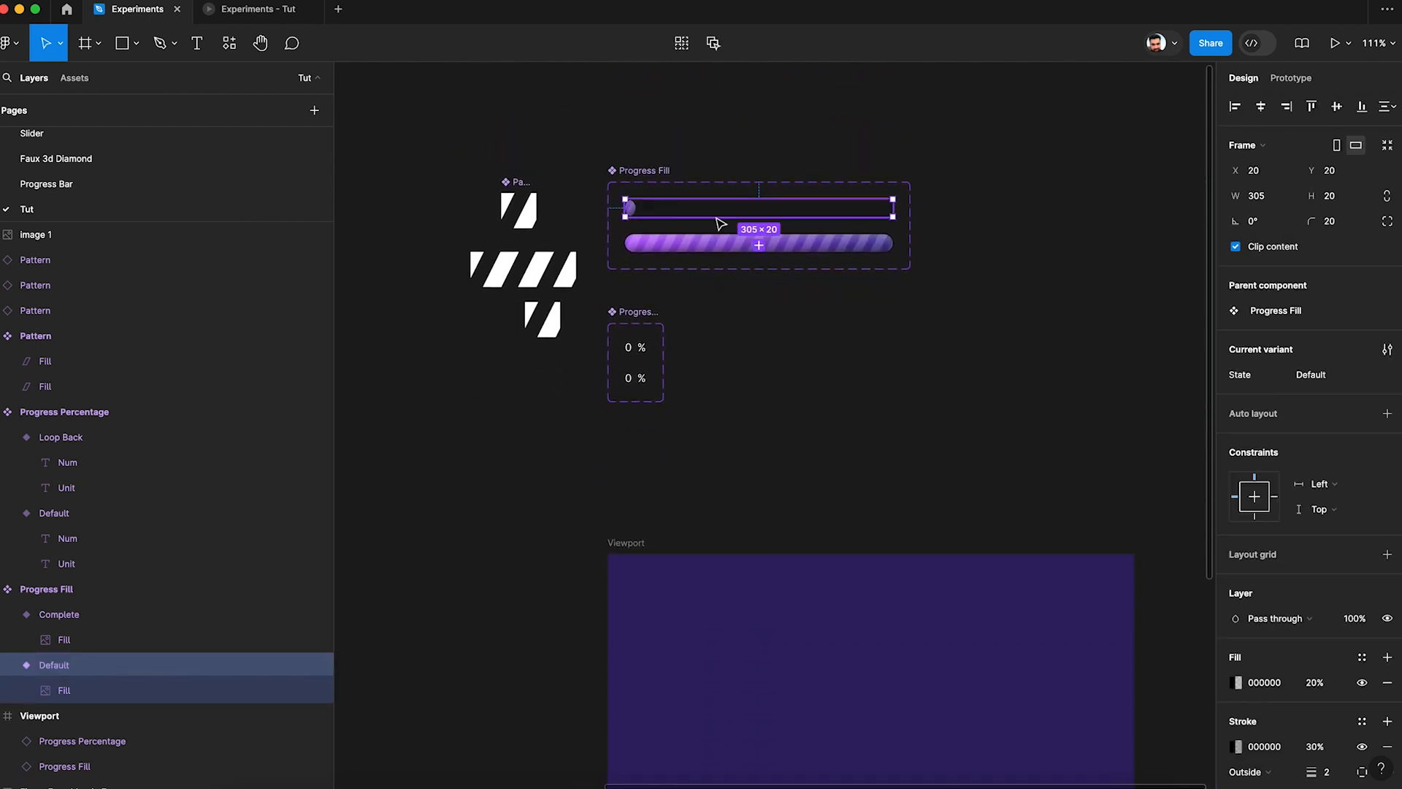
{"action": "left_click", "coordinate": [252, 17]}
{"action": "right_click", "coordinate": [252, 16]}
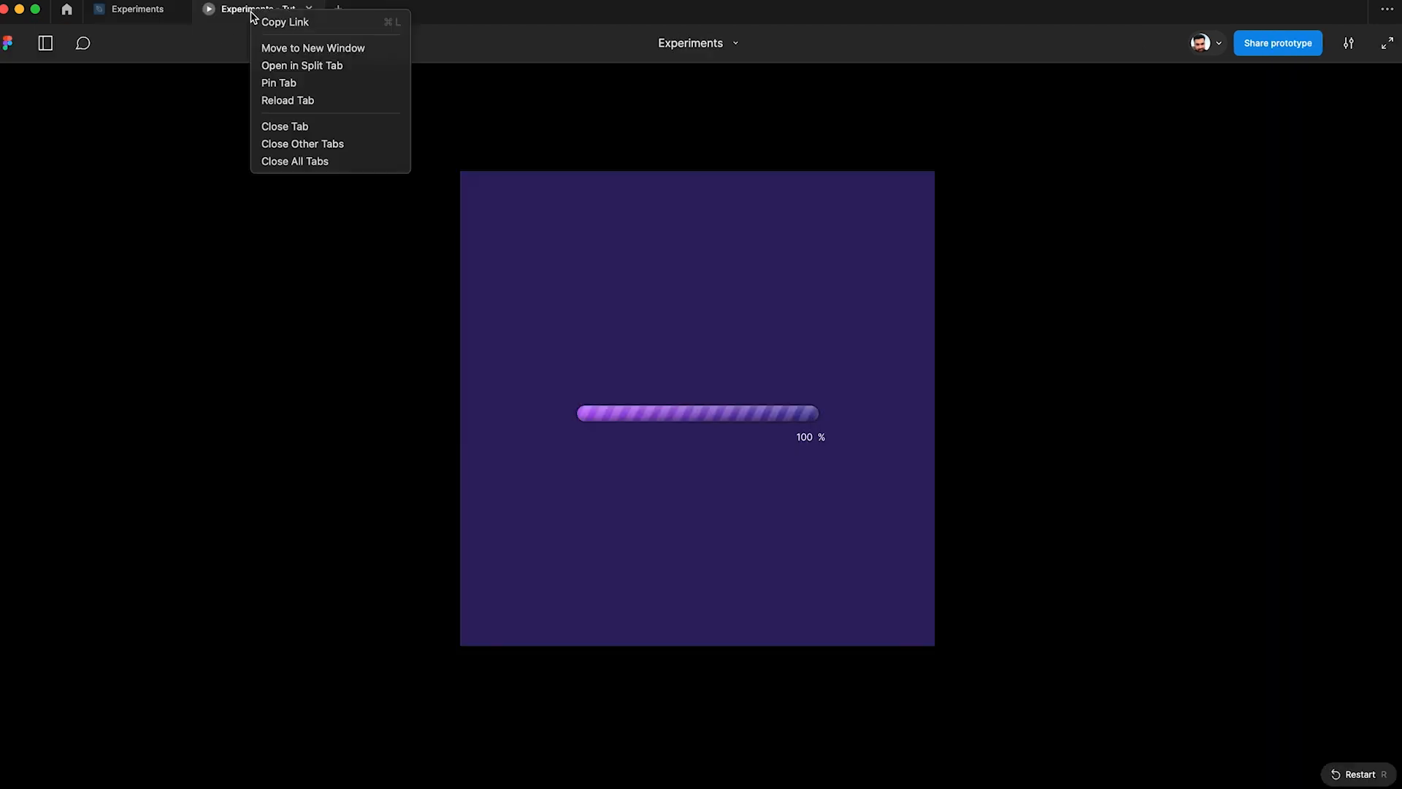
{"action": "left_click", "coordinate": [307, 101]}
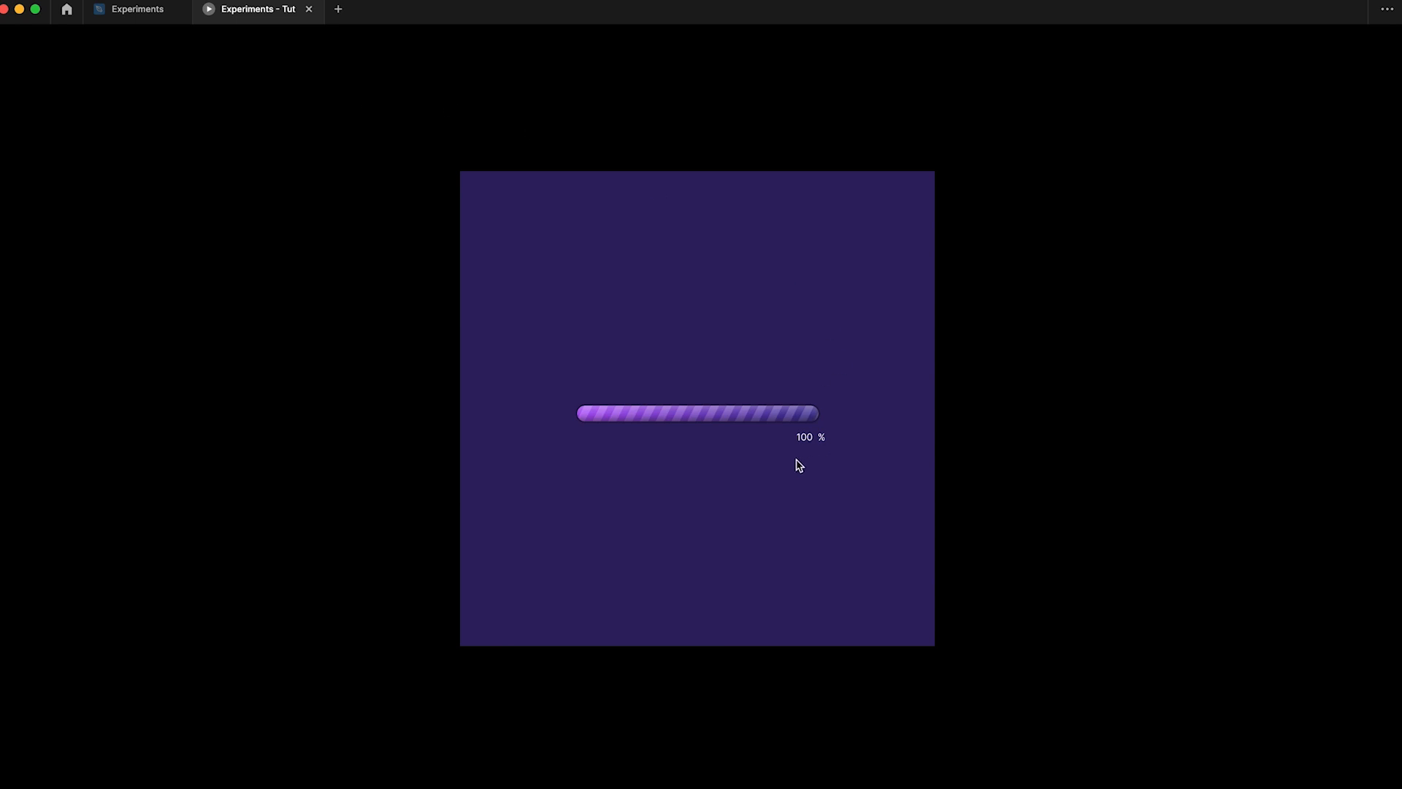
Place instances of the Default Progress Fill and Progress Percentage on the empty canvas, with the percentage right-aligned beneath the bar
{"action": "left_click", "coordinate": [138, 9]}
{"action": "scroll", "coordinate": [846, 464], "scroll_direction": "down", "scroll_amount": 5}
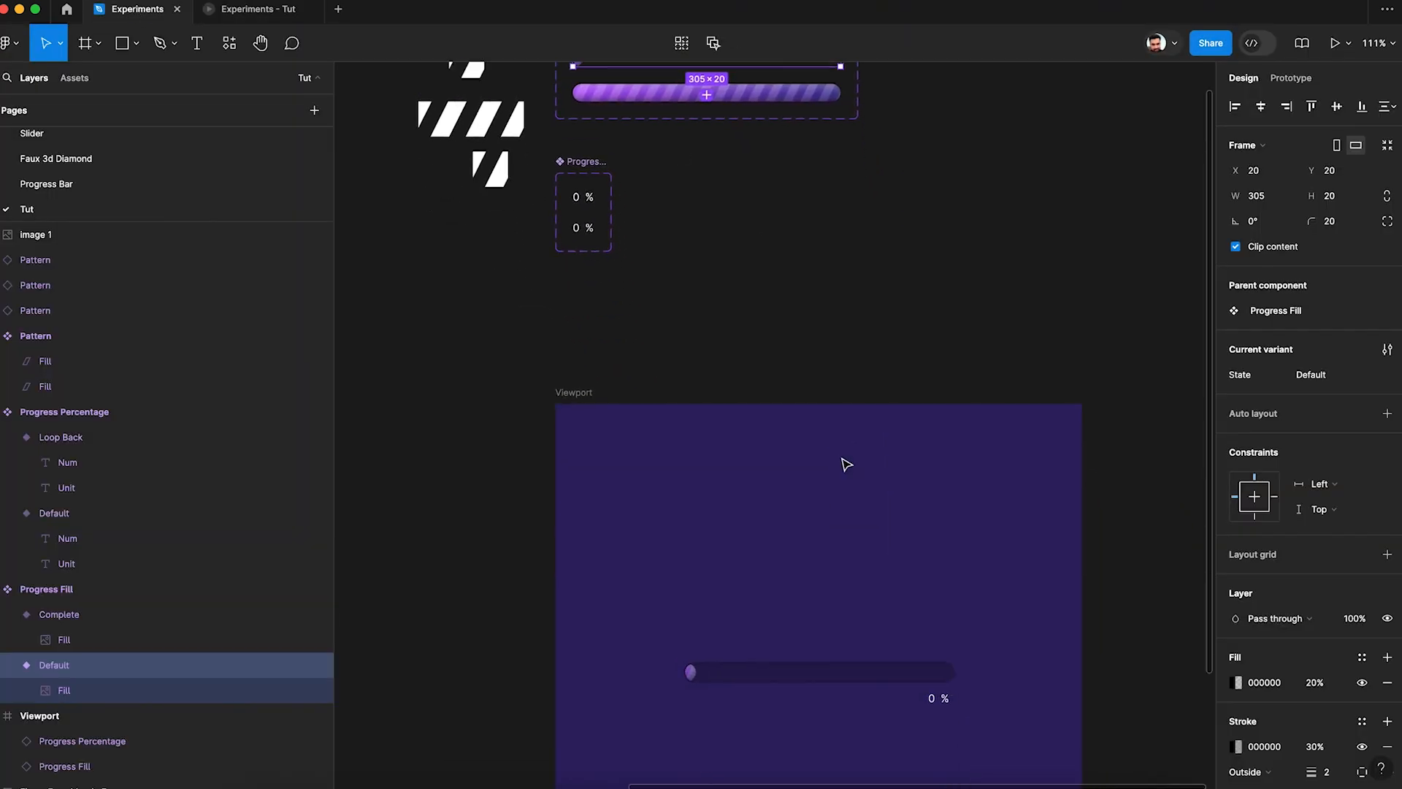
{"action": "scroll", "coordinate": [924, 482], "scroll_direction": "up", "scroll_amount": 5}
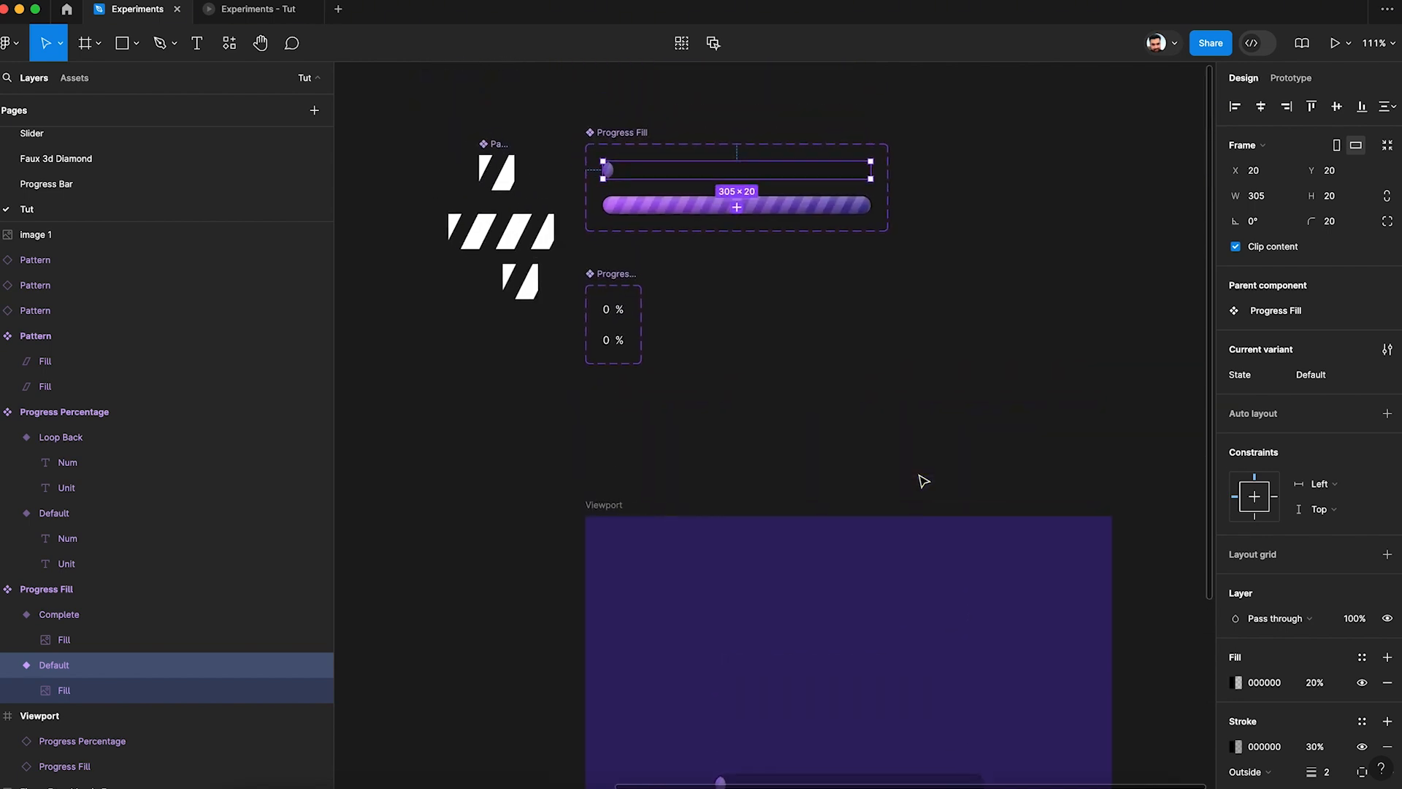
{"action": "left_click", "coordinate": [764, 283]}
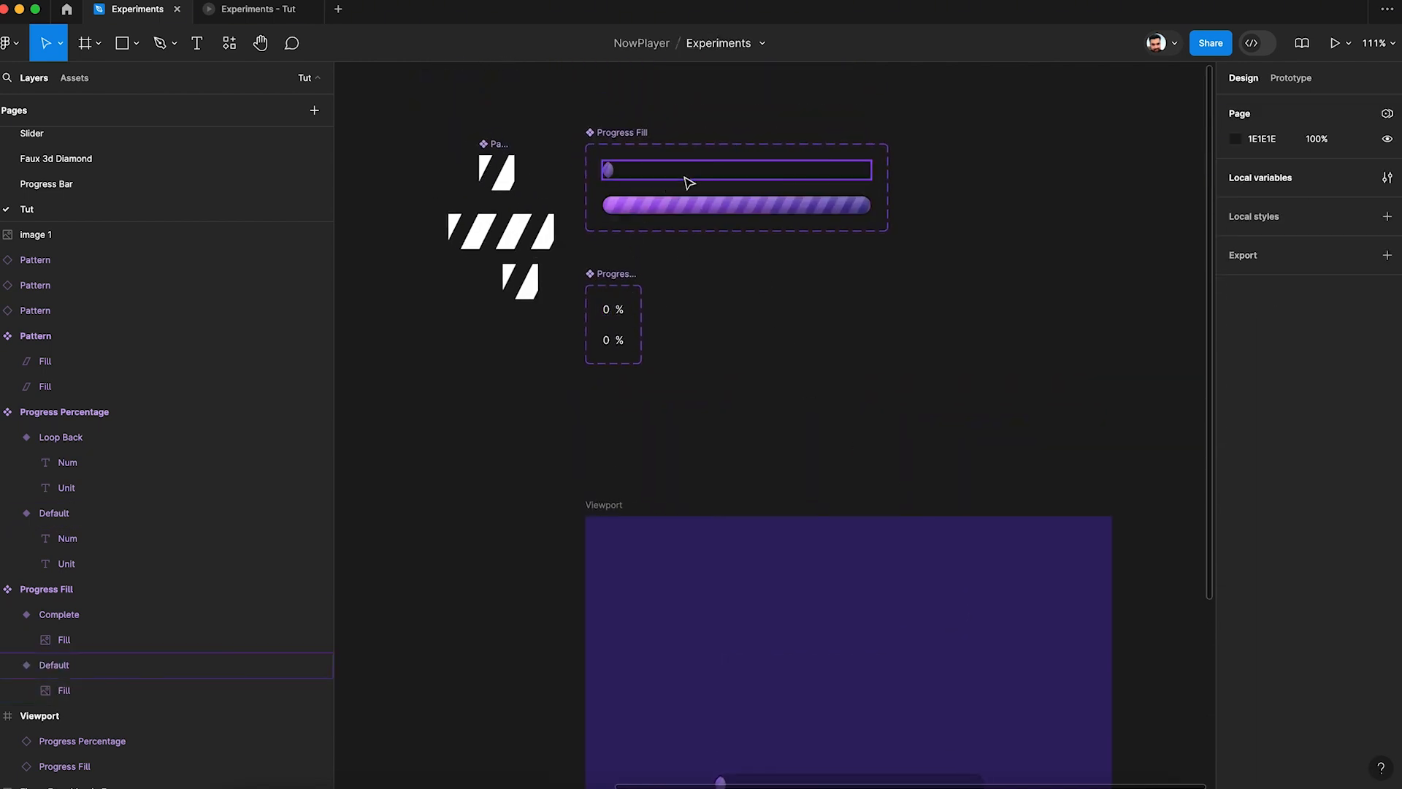
{"action": "left_click_drag", "start_coordinate": [690, 183], "coordinate": [672, 404]}
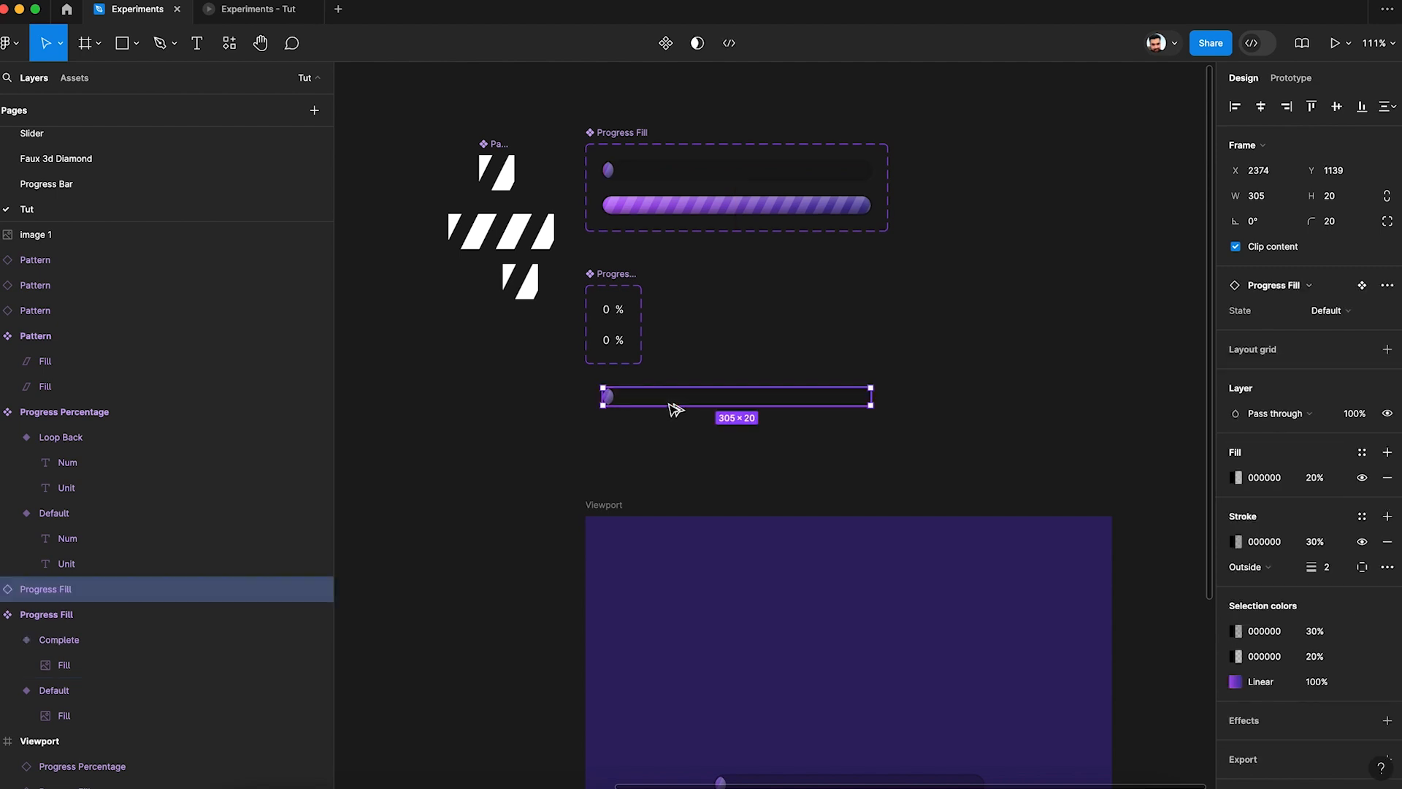
{"action": "left_click_drag", "start_coordinate": [621, 314], "coordinate": [562, 468]}
{"action": "left_click", "coordinate": [889, 393]}
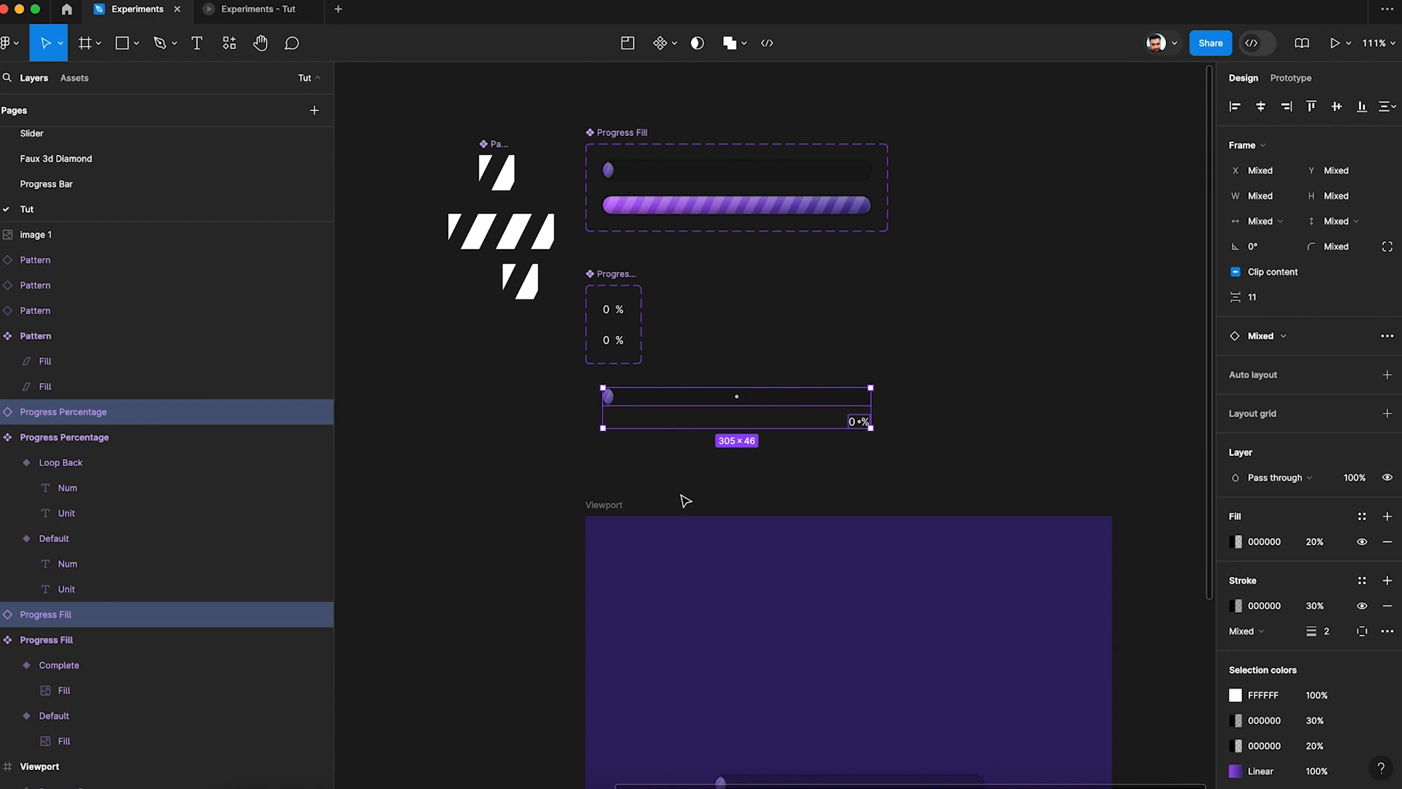
Set the vertical spacing between the new Progress Fill and Progress Percentage instances to 8
{"action": "scroll", "coordinate": [858, 416], "scroll_direction": "up", "scroll_amount": 5}
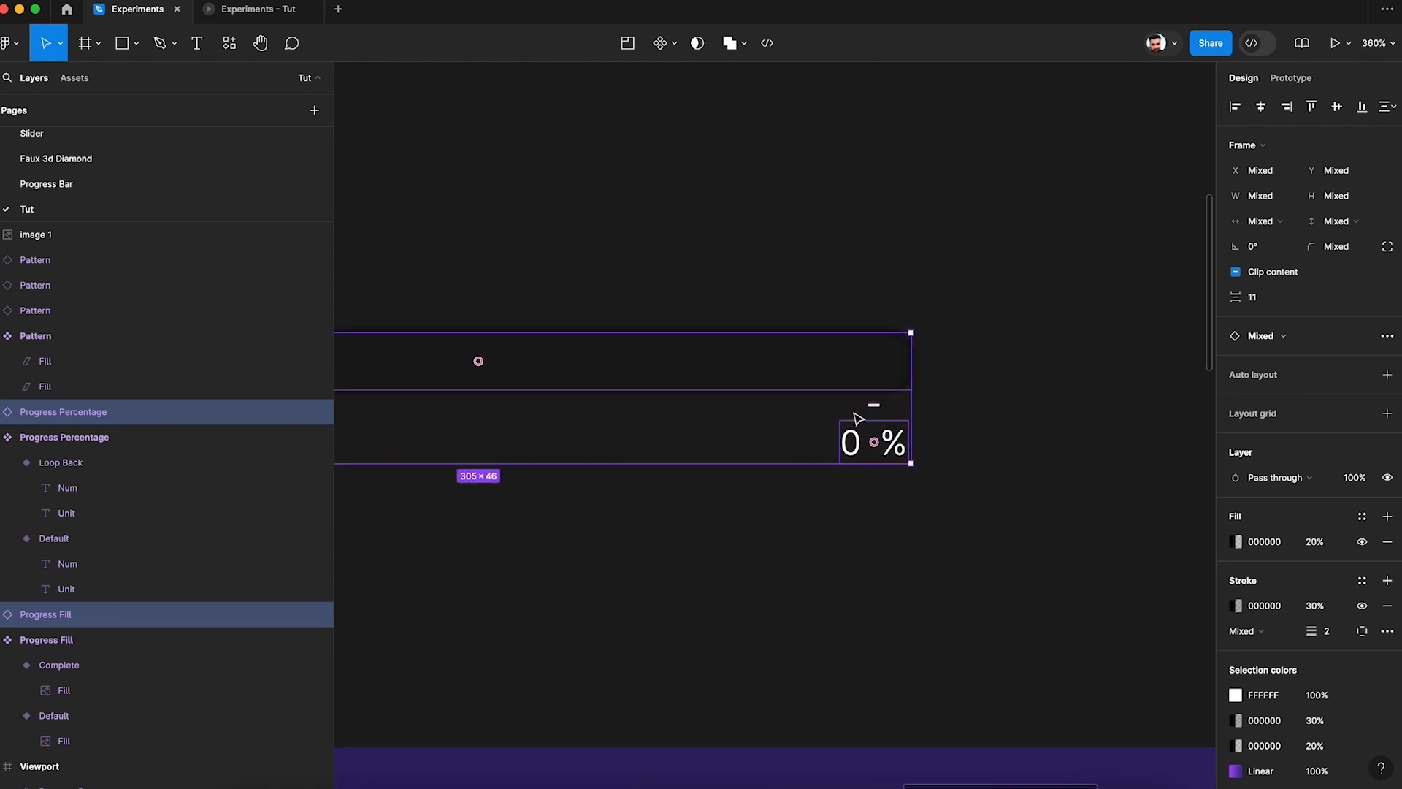
{"action": "scroll", "coordinate": [857, 416], "scroll_direction": "down", "scroll_amount": 1}
{"action": "left_click", "coordinate": [1271, 308]}
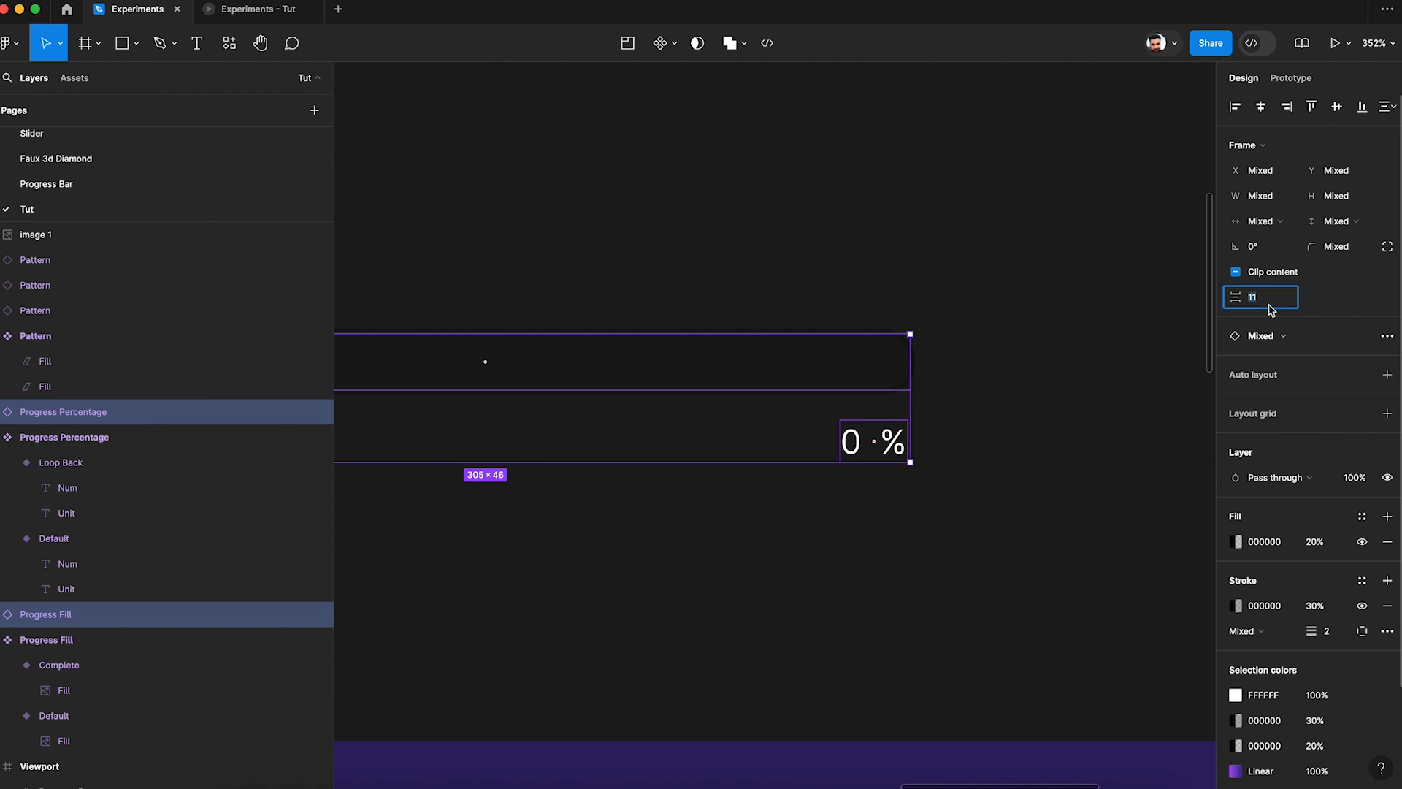
{"action": "type", "text": "12"}
{"action": "key", "text": "Return"}
{"action": "left_click", "coordinate": [1072, 338]}
{"action": "scroll", "coordinate": [1072, 337], "scroll_direction": "down", "scroll_amount": 3}
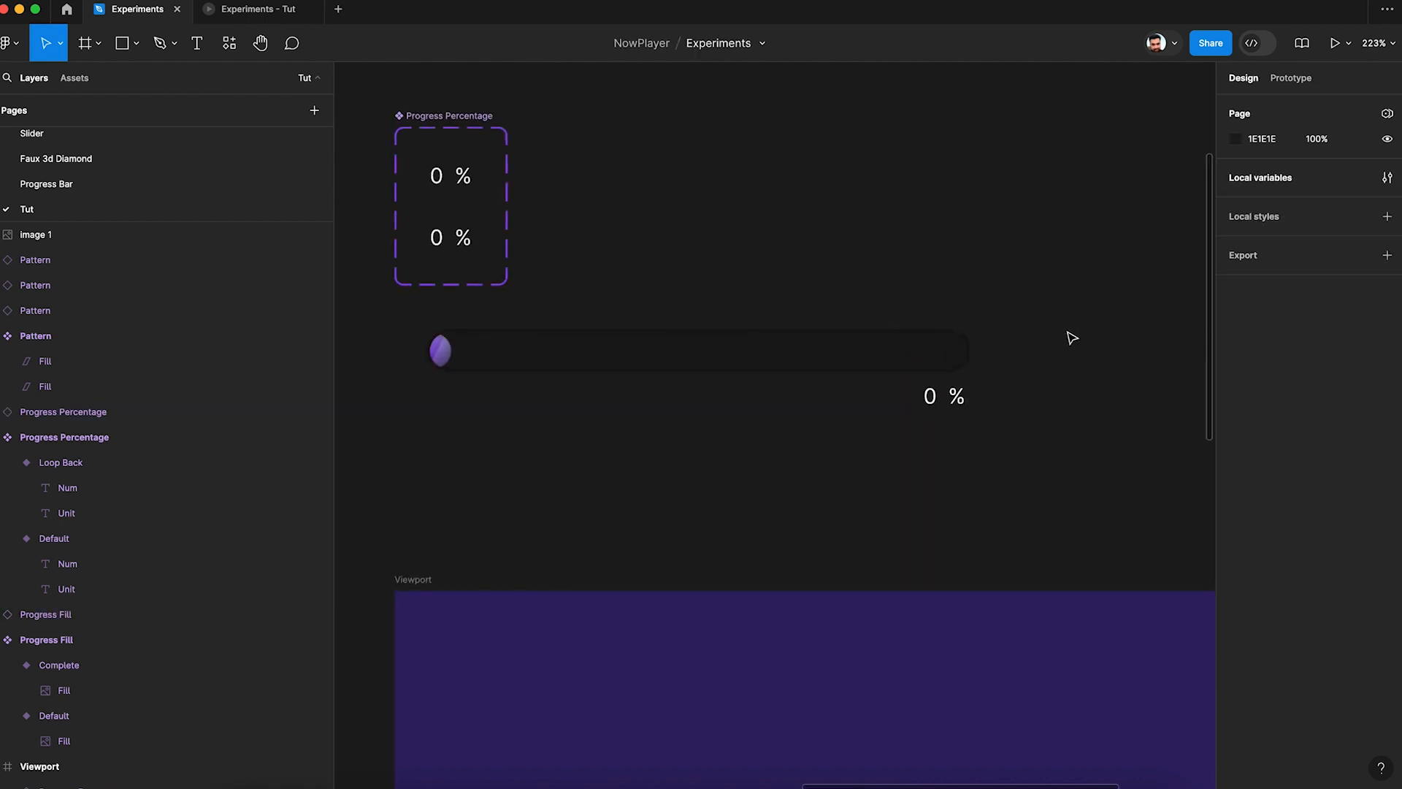
Wrap the Progress Fill and Progress Percentage instances in a vertical auto layout frame and rename it Progress Bar
{"action": "left_click_drag", "start_coordinate": [404, 324], "coordinate": [991, 442]}
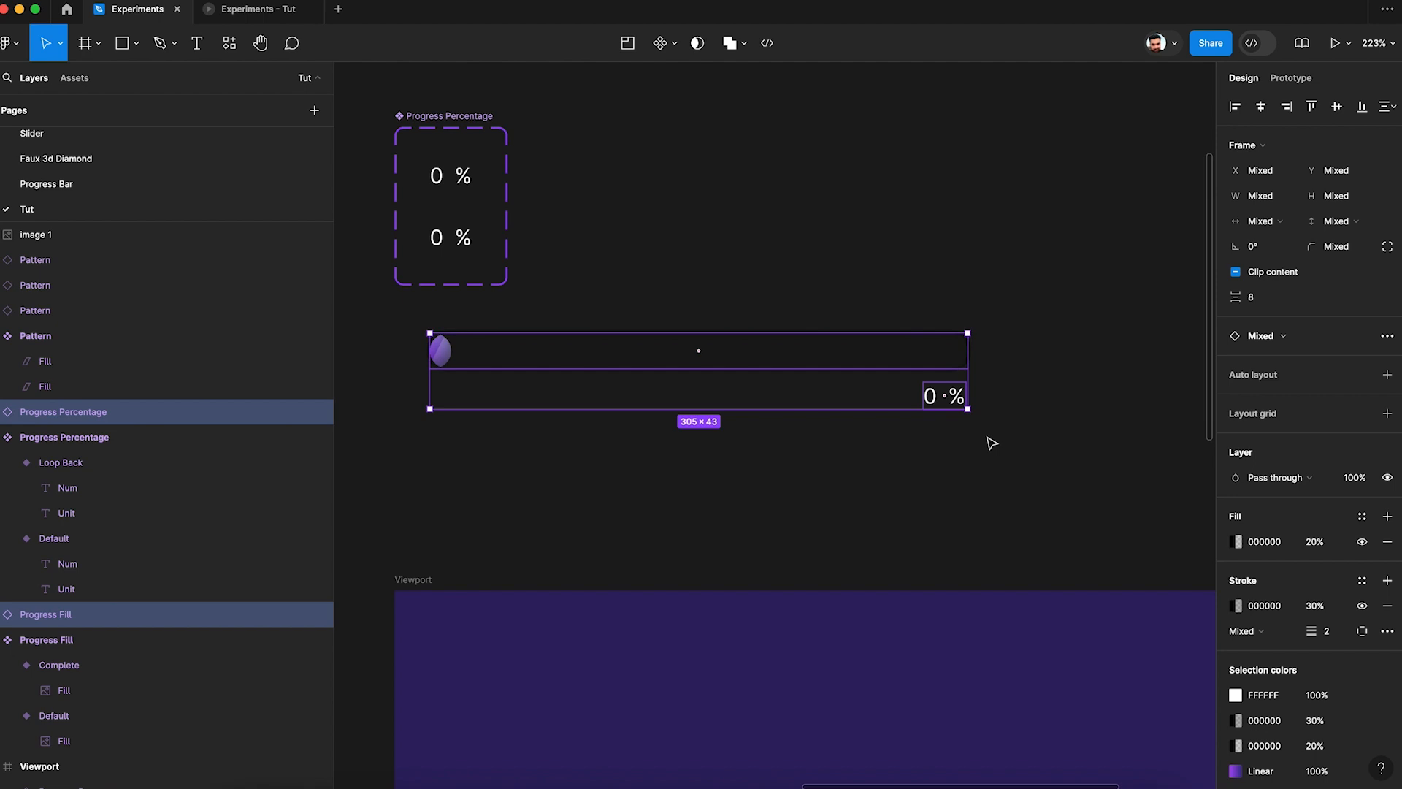
{"action": "key", "text": "shift+a"}
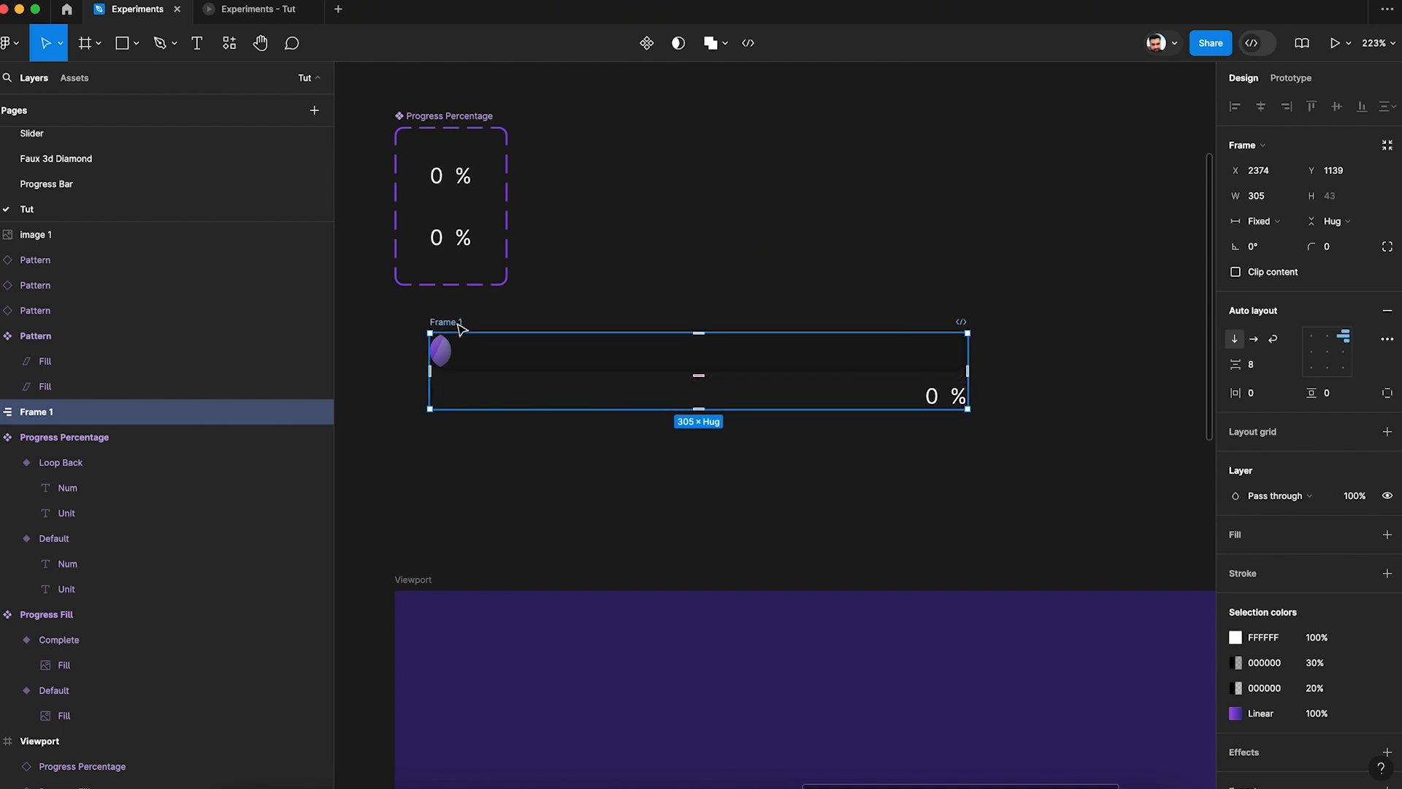
{"action": "key", "text": "super+r"}
{"action": "type", "text": "Pr"}
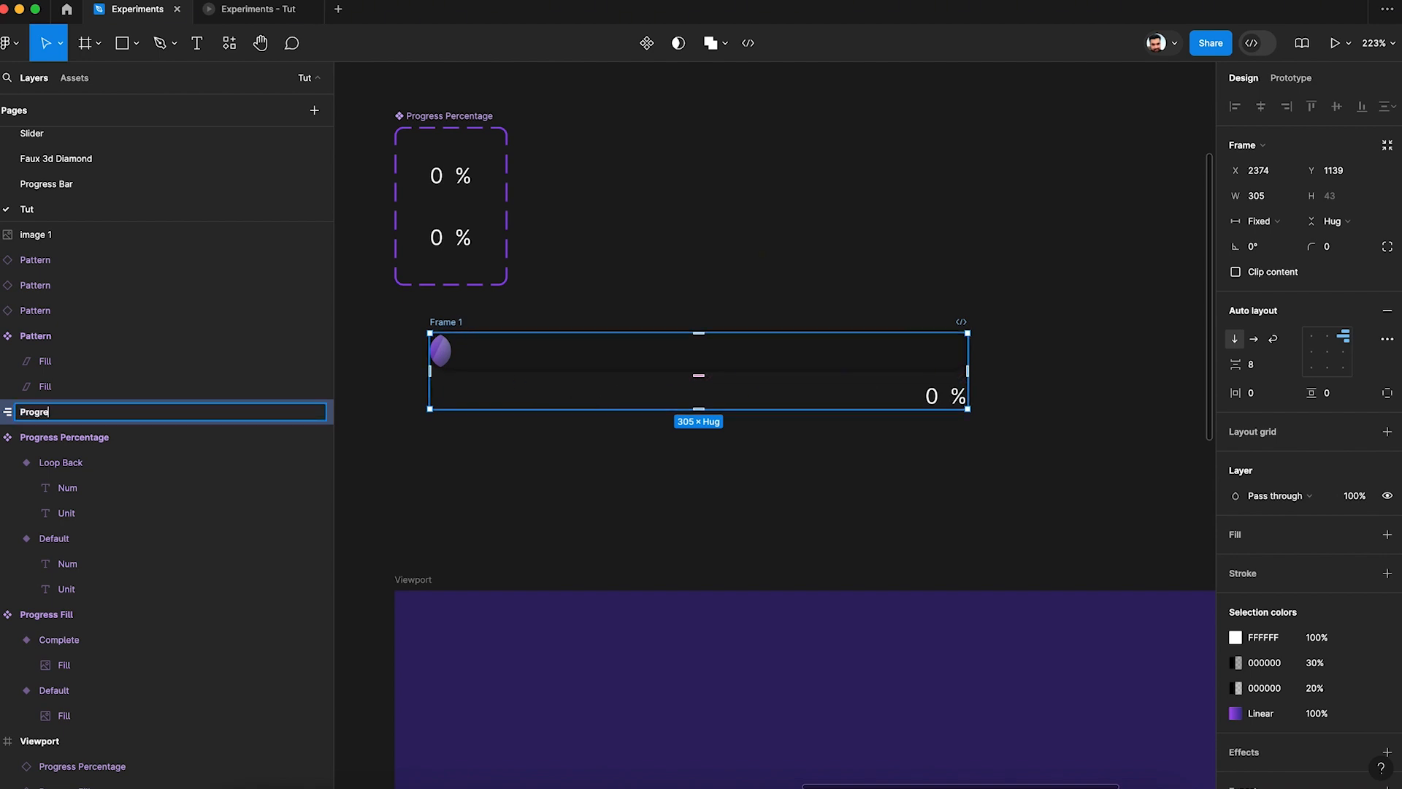
{"action": "key", "text": "Return"}
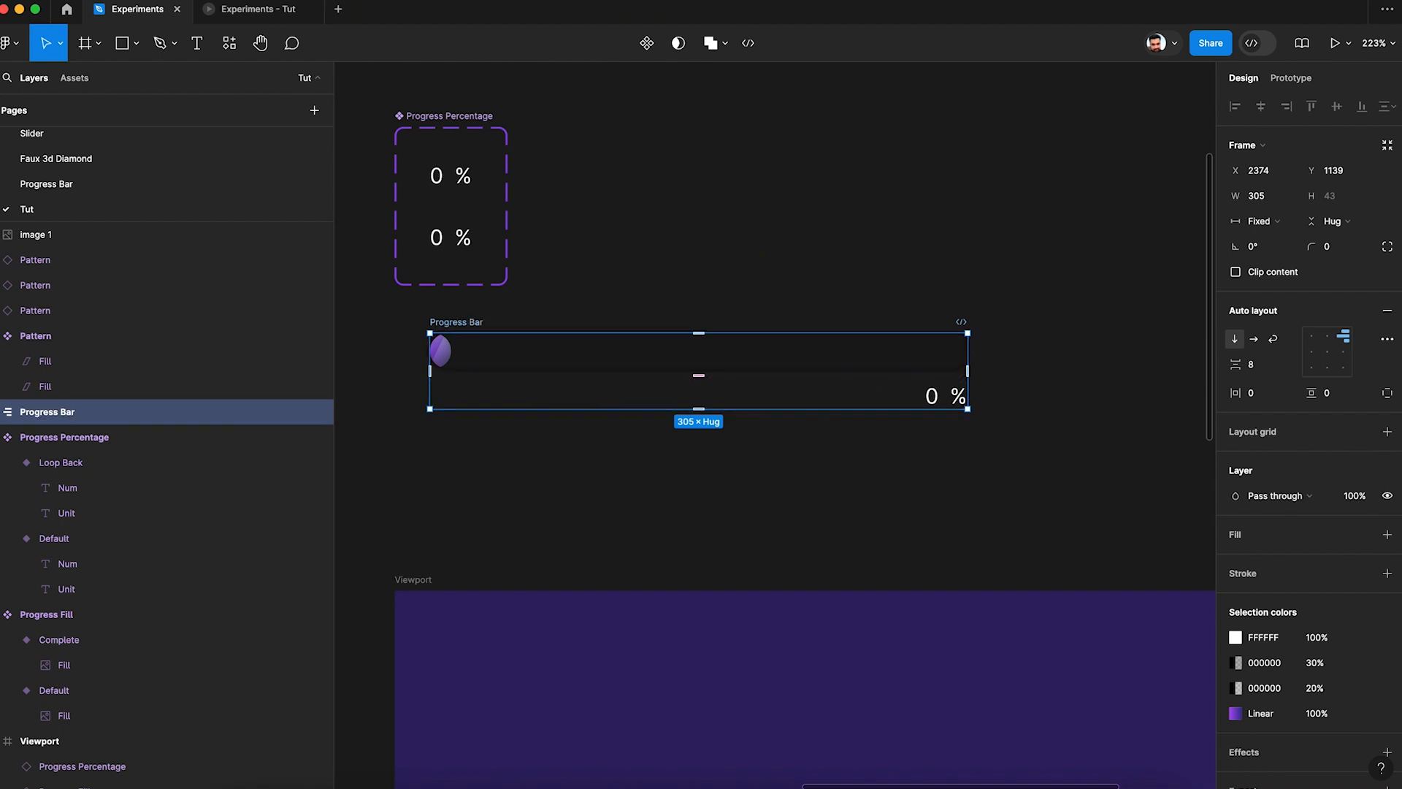
Convert the Progress Bar frame into a component
{"action": "key", "text": "super+alt+k"}
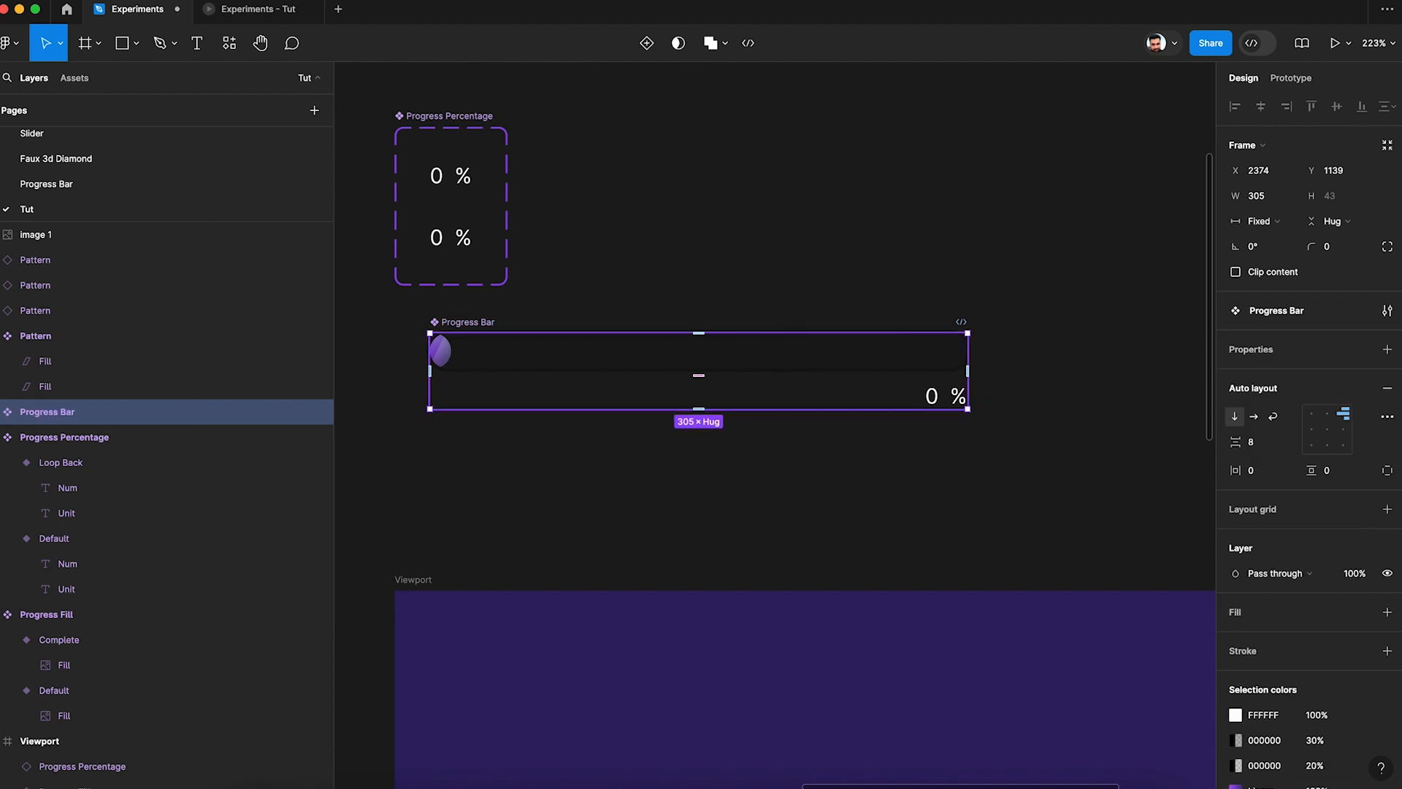
{"action": "scroll", "coordinate": [576, 300], "scroll_direction": "down", "scroll_amount": 5}
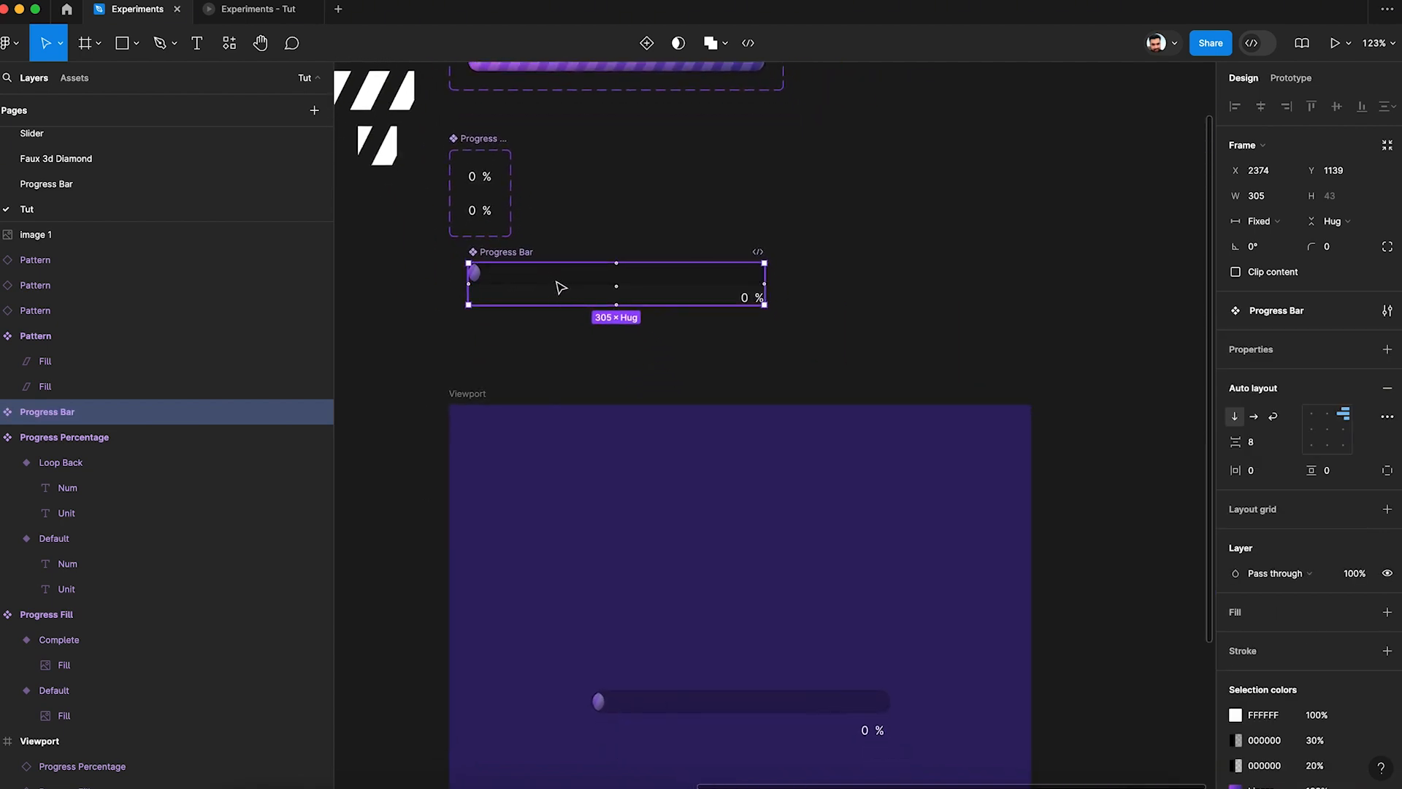
{"action": "left_click", "coordinate": [542, 353]}
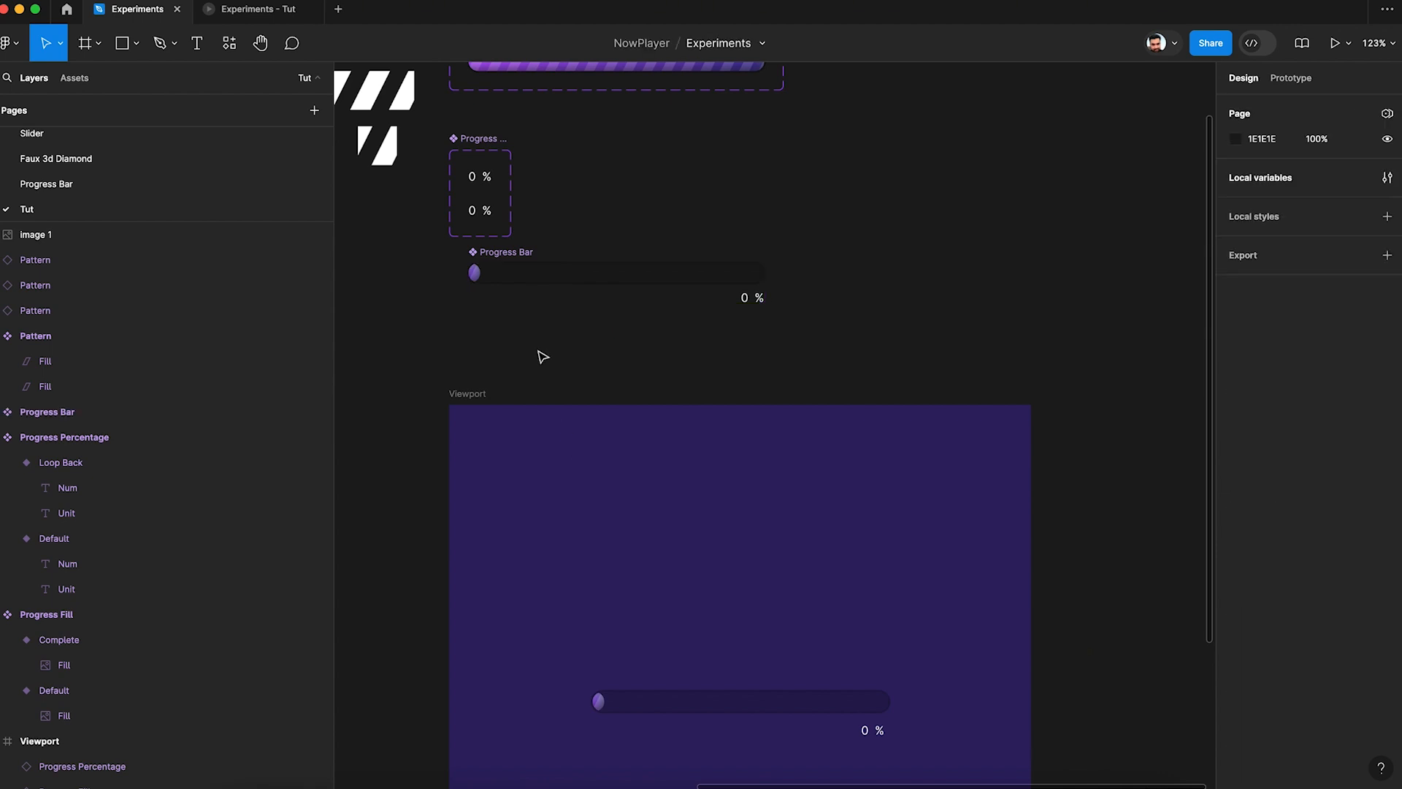
Examine the horizontal resizing option of the Progress Fill instance inside the Progress Bar component
{"action": "scroll", "coordinate": [739, 283], "scroll_direction": "up", "scroll_amount": 3}
{"action": "left_click", "coordinate": [738, 283]}
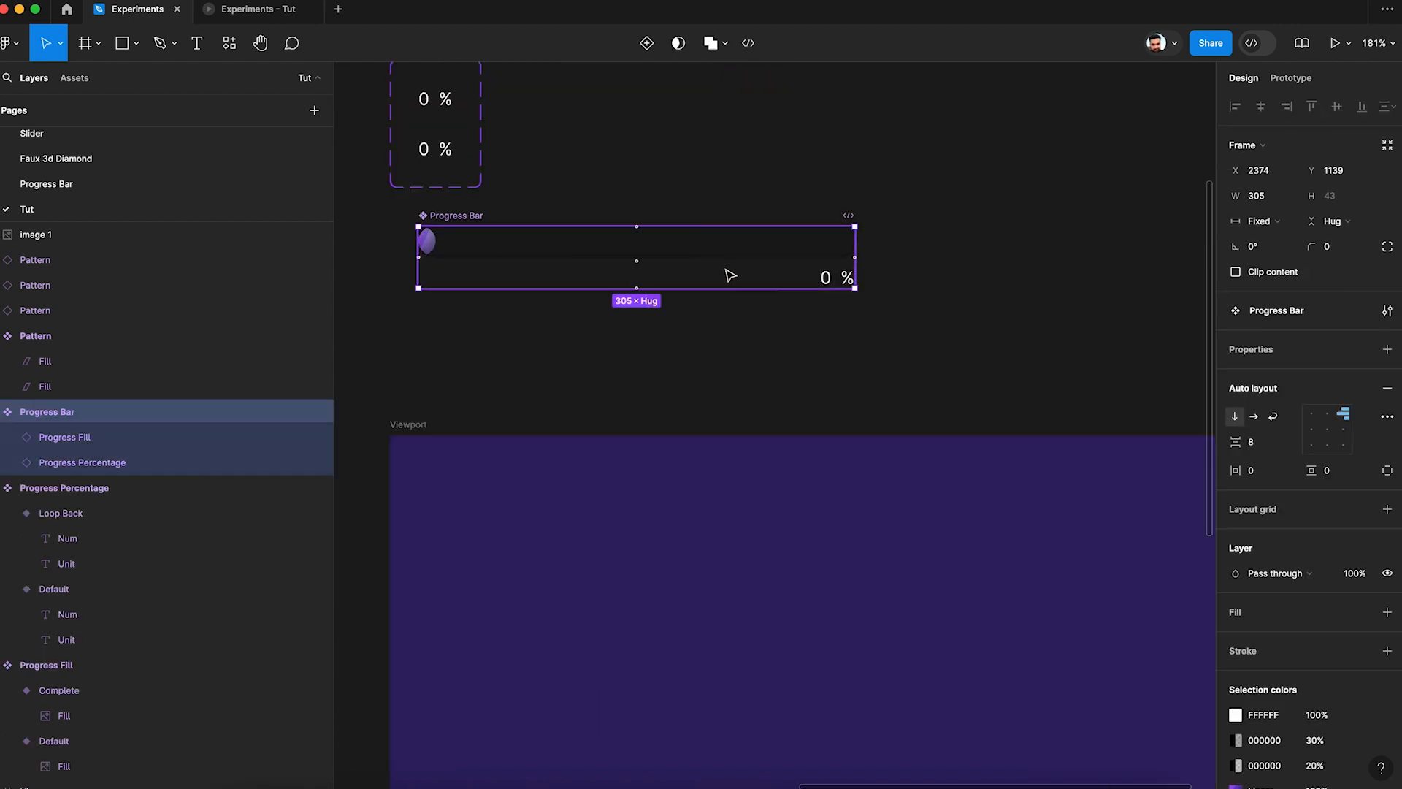
{"action": "left_click", "coordinate": [59, 443]}
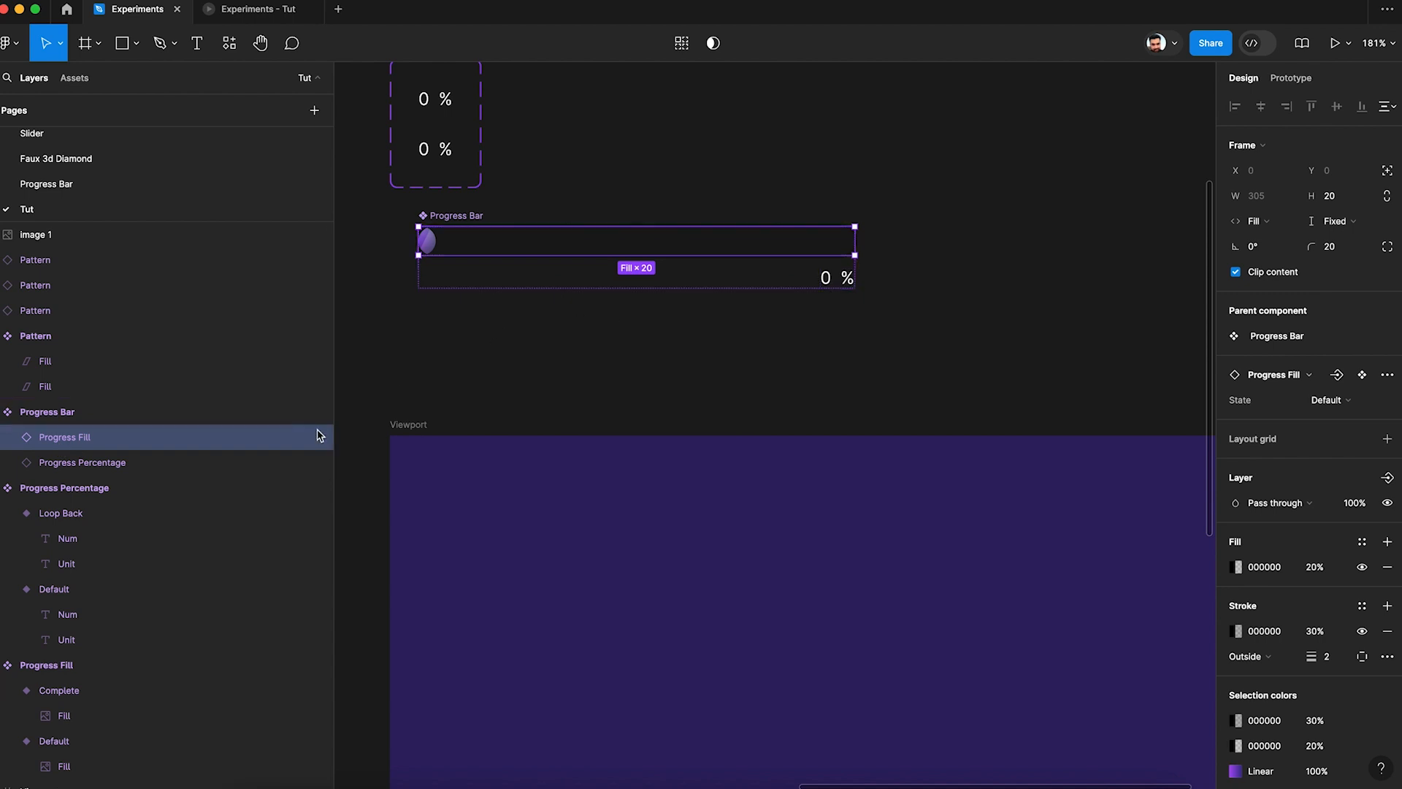
{"action": "left_click", "coordinate": [1284, 223]}
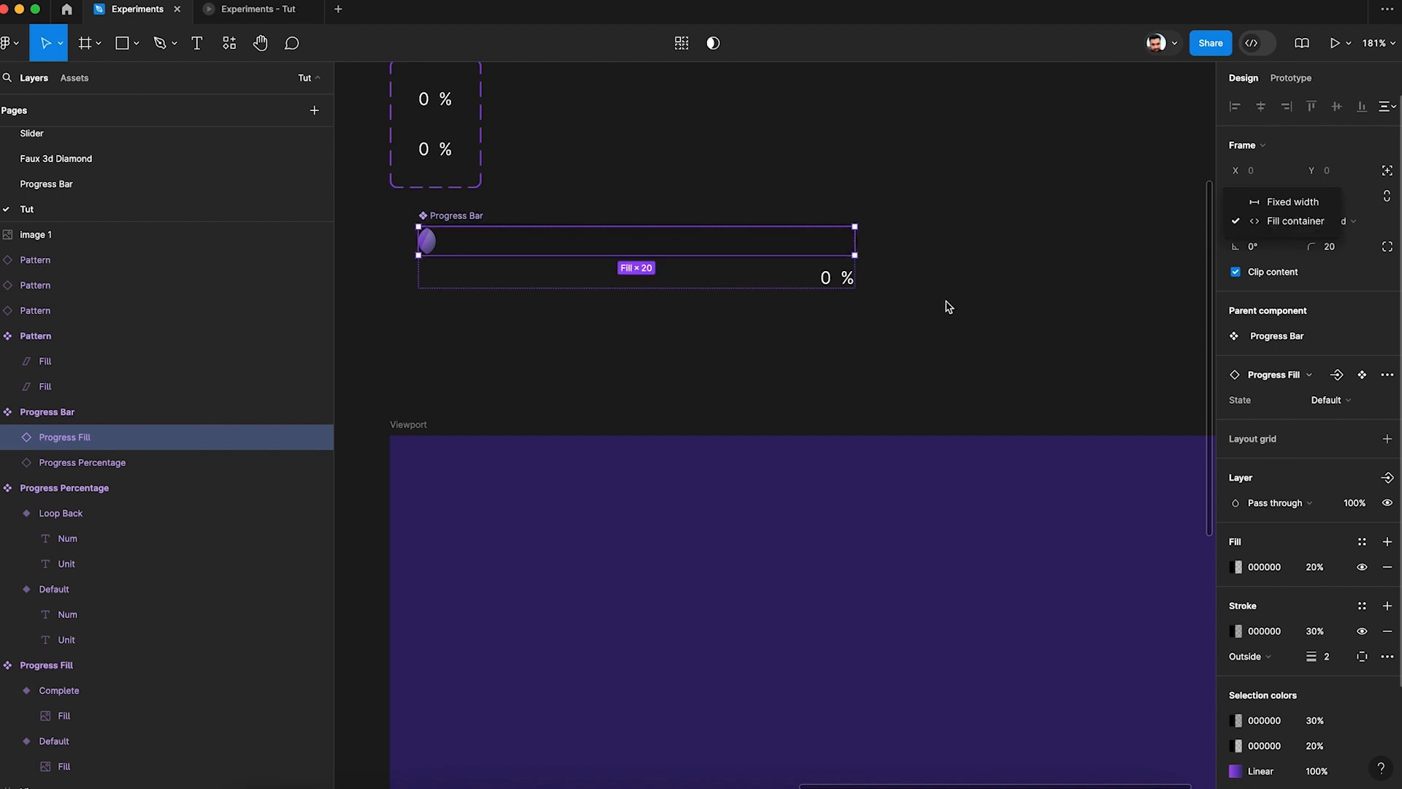
{"action": "left_click", "coordinate": [920, 296]}
{"action": "left_click", "coordinate": [554, 184]}
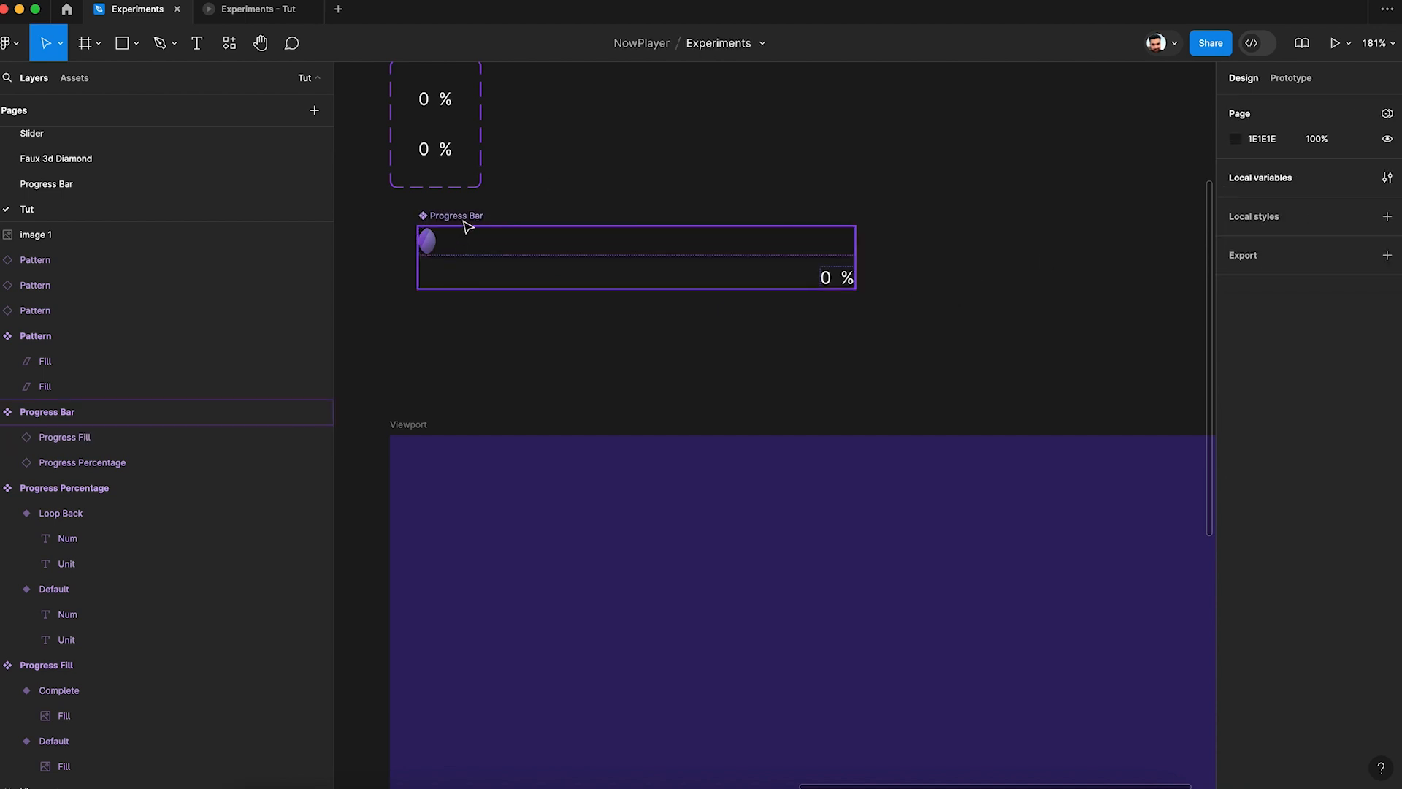
Resize the Progress Bar component to 375 wide with top-left content alignment, and move it to X 2354, Y 1160
{"action": "left_click", "coordinate": [466, 222]}
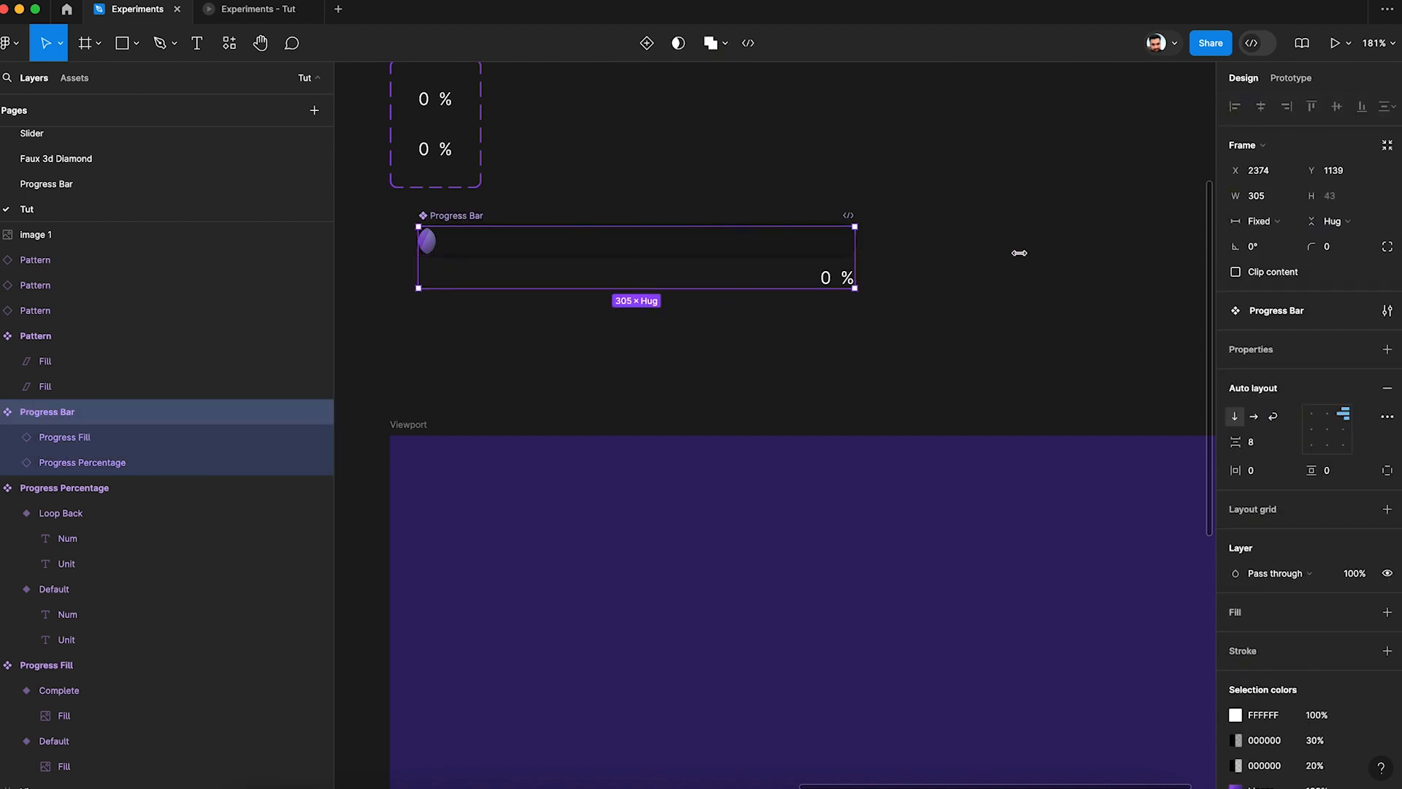
{"action": "left_click_drag", "start_coordinate": [1020, 253], "coordinate": [950, 263]}
{"action": "scroll", "coordinate": [538, 223], "scroll_direction": "down", "scroll_amount": 3}
{"action": "left_click_drag", "start_coordinate": [514, 217], "coordinate": [496, 233]}
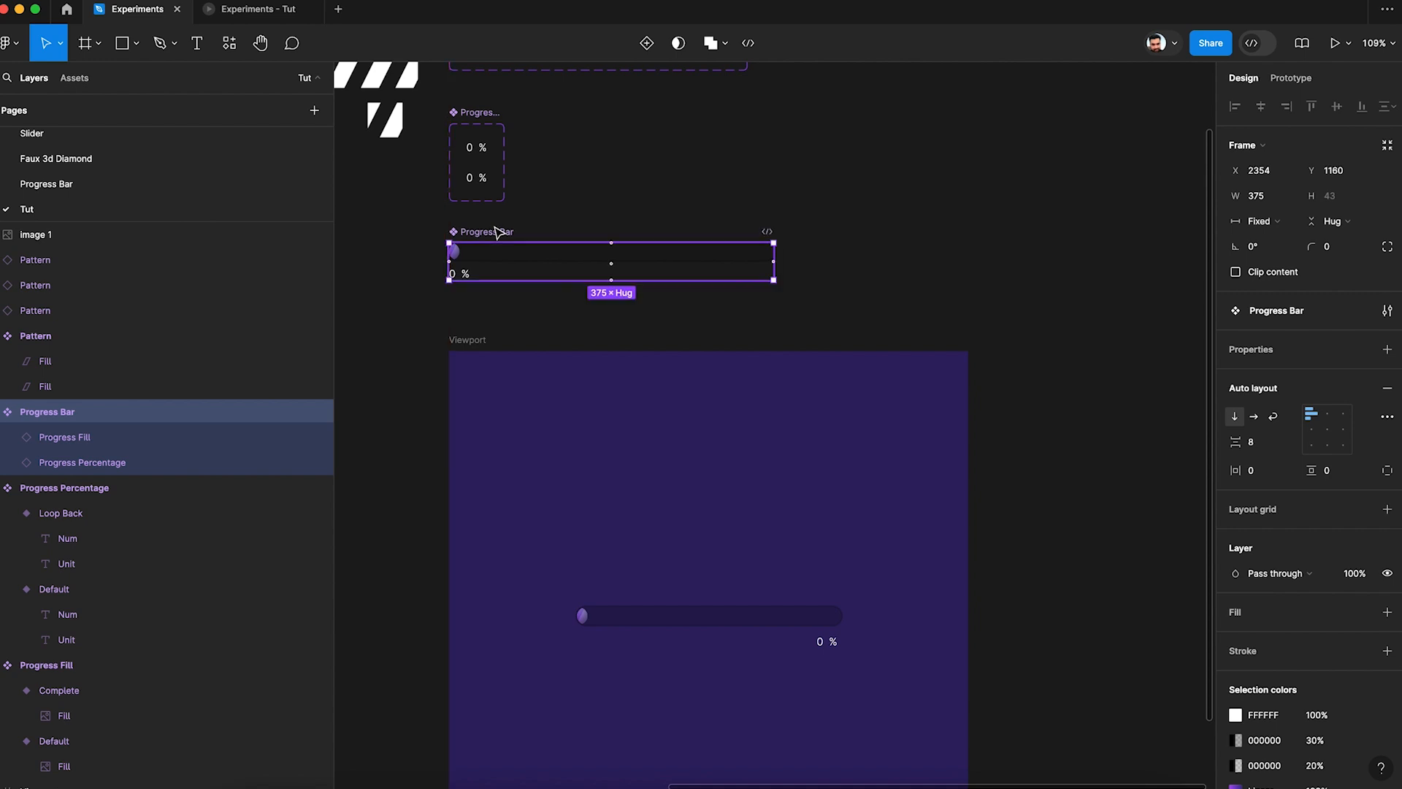
Replace the old bar and percentage in the Viewport with a Progress Bar instance centred horizontally and vertically
{"action": "left_click_drag", "start_coordinate": [738, 661], "coordinate": [862, 590]}
{"action": "key", "text": "ctrl+z"}
{"action": "key", "text": "ctrl+z"}
{"action": "key", "text": "ctrl+z"}
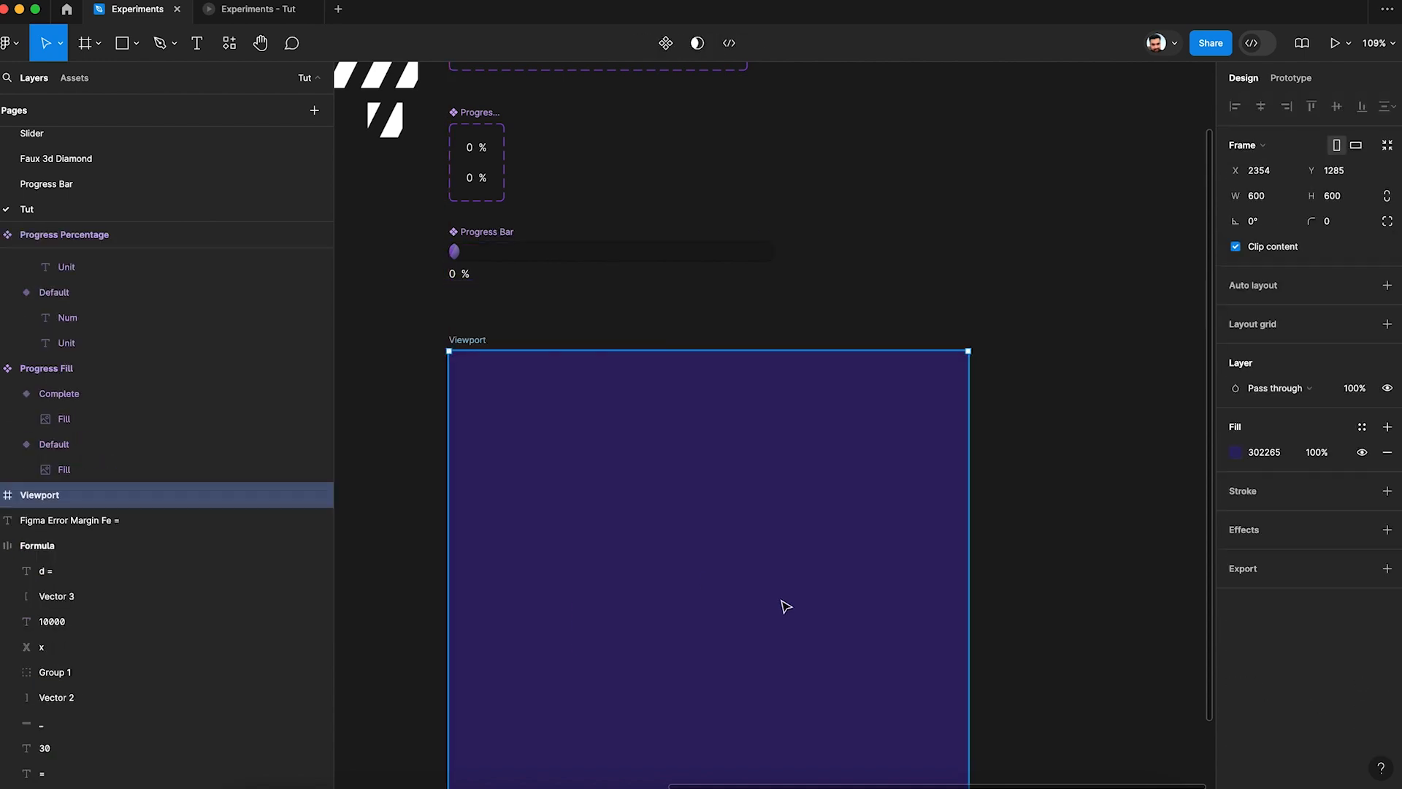
{"action": "left_click", "coordinate": [1261, 105]}
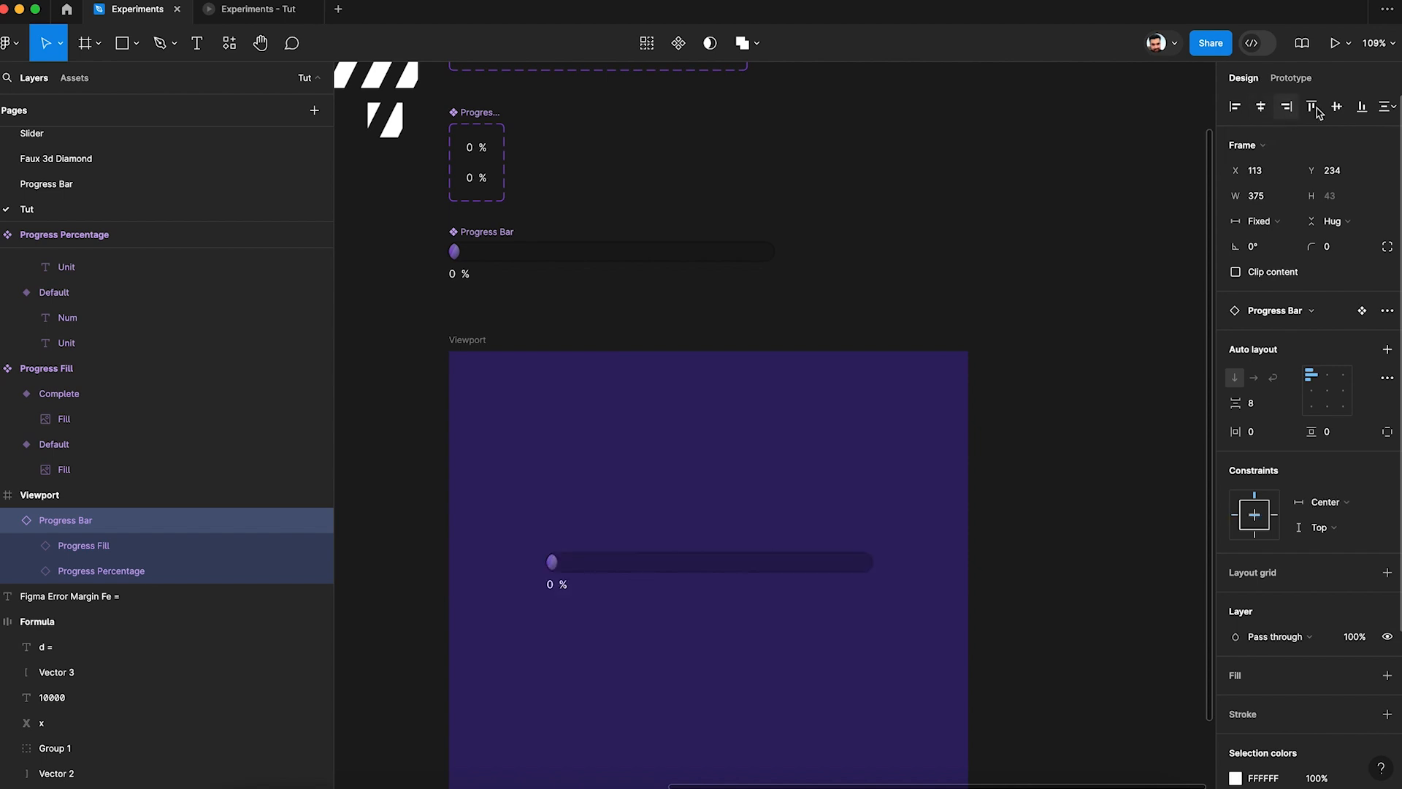
{"action": "left_click", "coordinate": [1337, 105]}
{"action": "left_click", "coordinate": [1108, 388]}
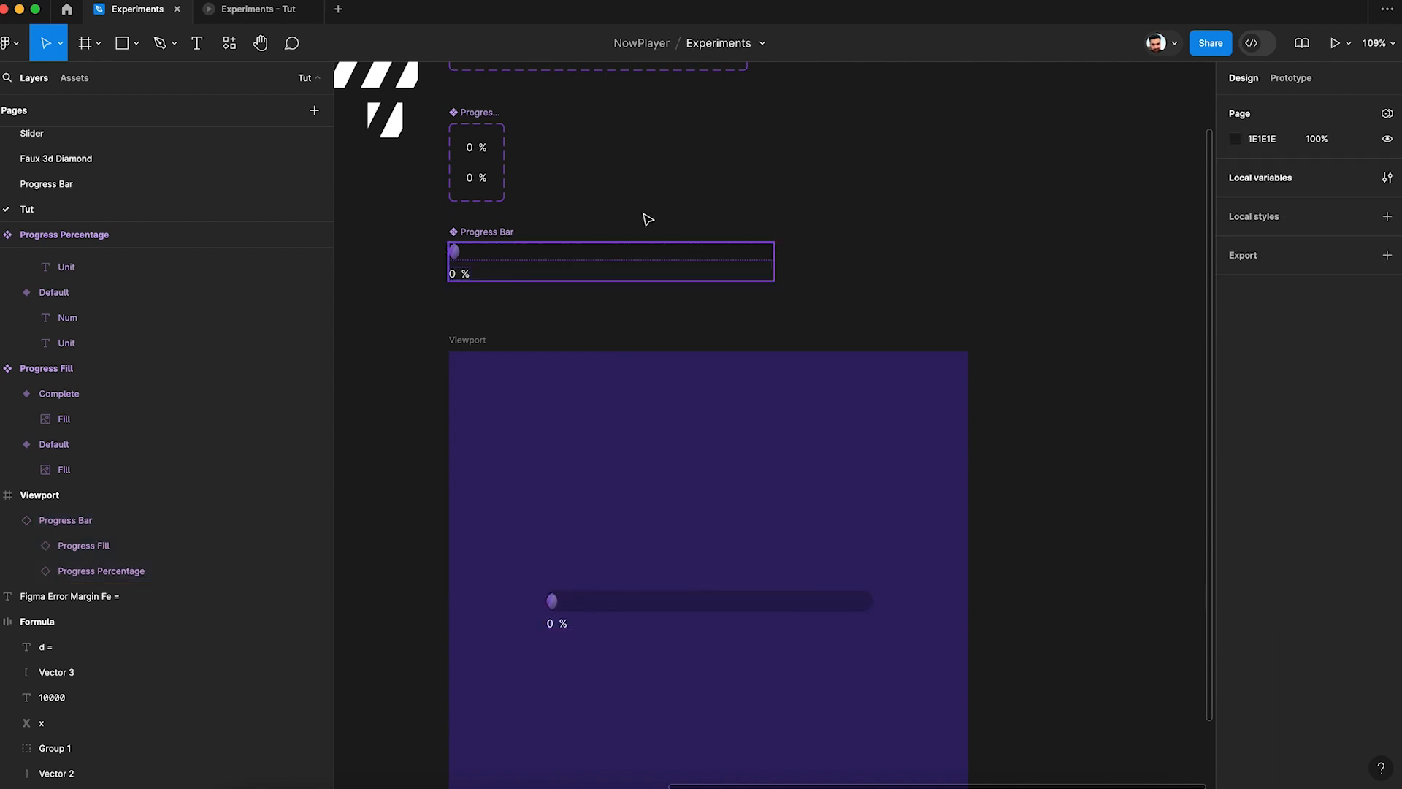
Reload the prototype preview and watch the Progress Bar fill alongside its percentage counter
{"action": "left_click", "coordinate": [281, 16]}
{"action": "right_click", "coordinate": [281, 15]}
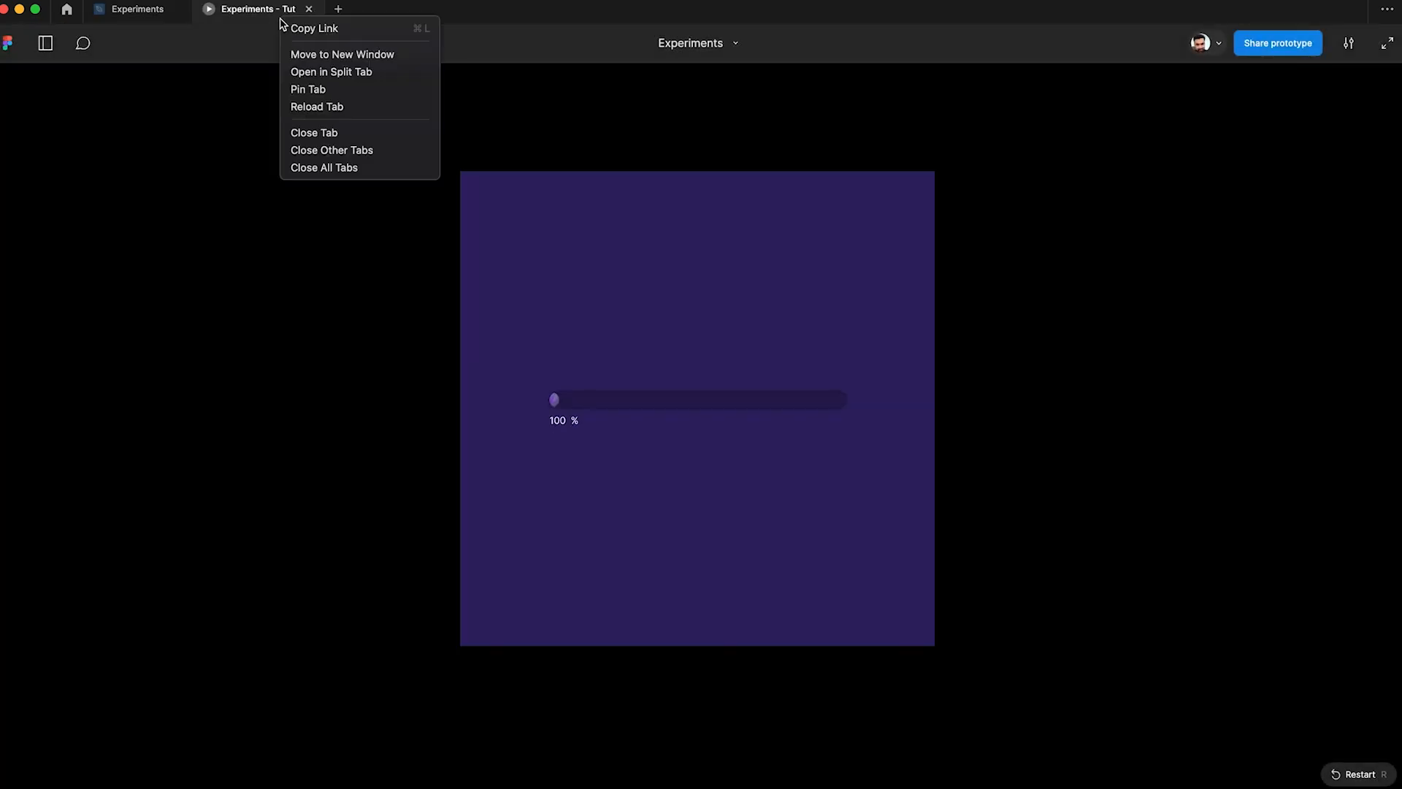
{"action": "left_click", "coordinate": [305, 107]}
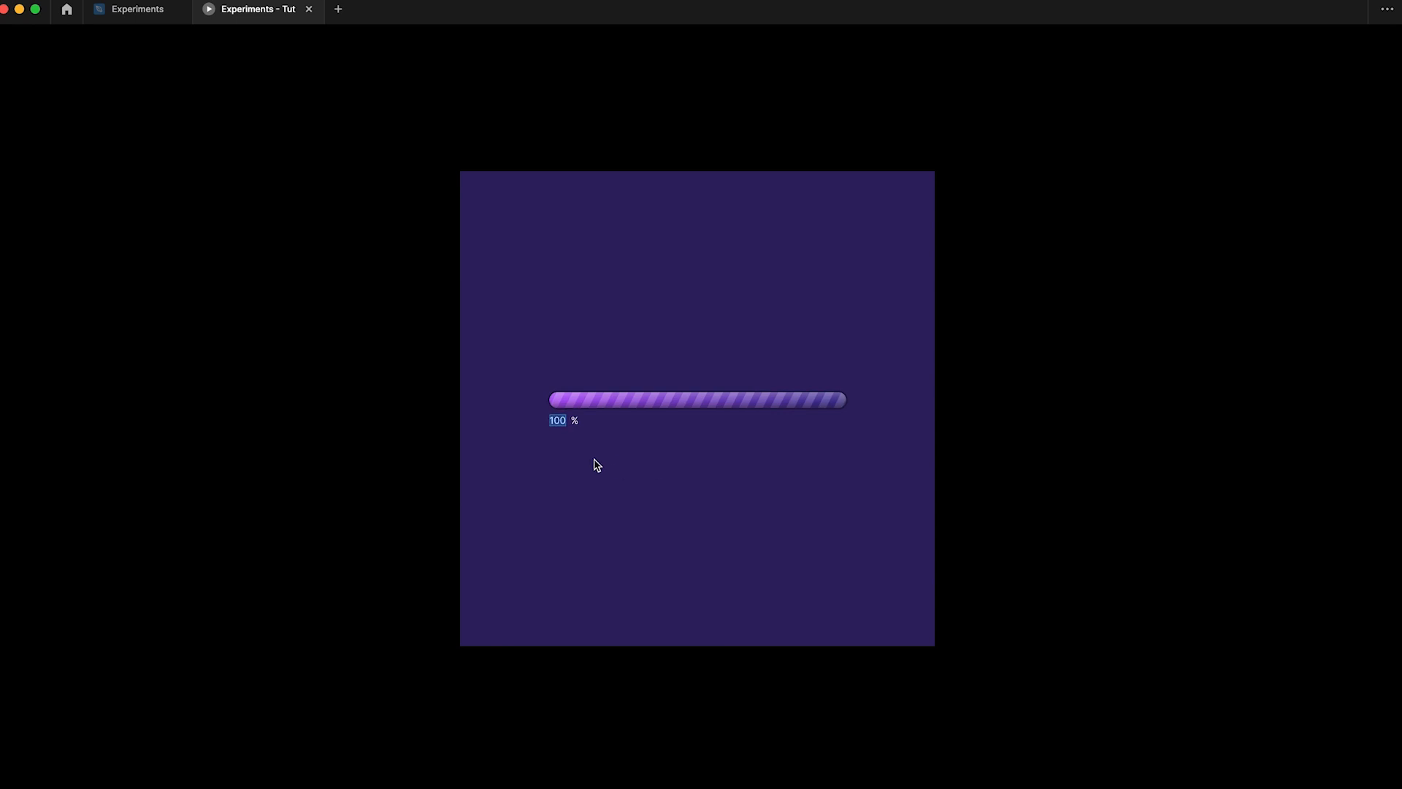
Duplicate the Loop Back variant in the Progress Percentage component set and name the new state Stop Loop
{"action": "left_click", "coordinate": [144, 14]}
{"action": "scroll", "coordinate": [440, 219], "scroll_direction": "up", "scroll_amount": 5}
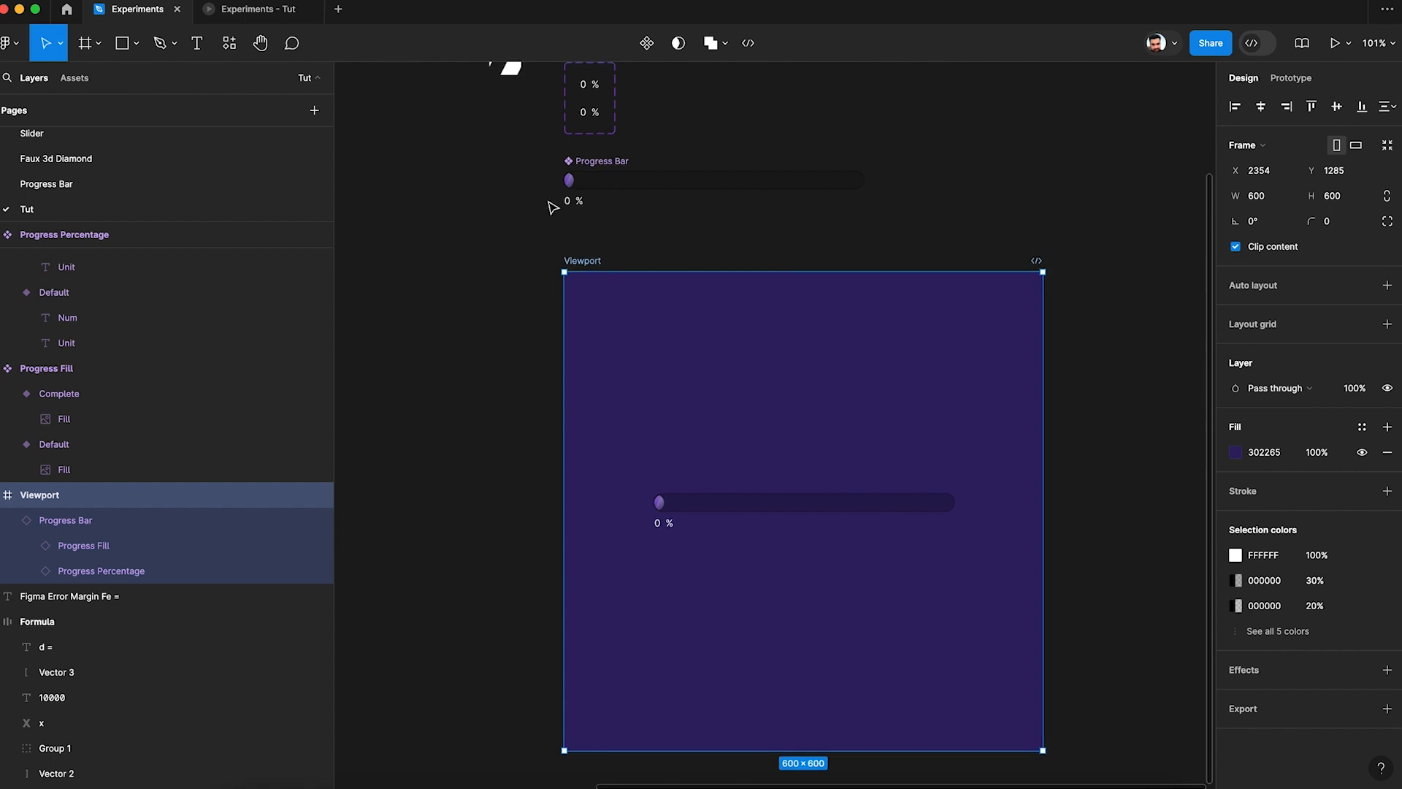
{"action": "scroll", "coordinate": [599, 136], "scroll_direction": "up", "scroll_amount": 5}
{"action": "scroll", "coordinate": [601, 134], "scroll_direction": "up", "scroll_amount": 3}
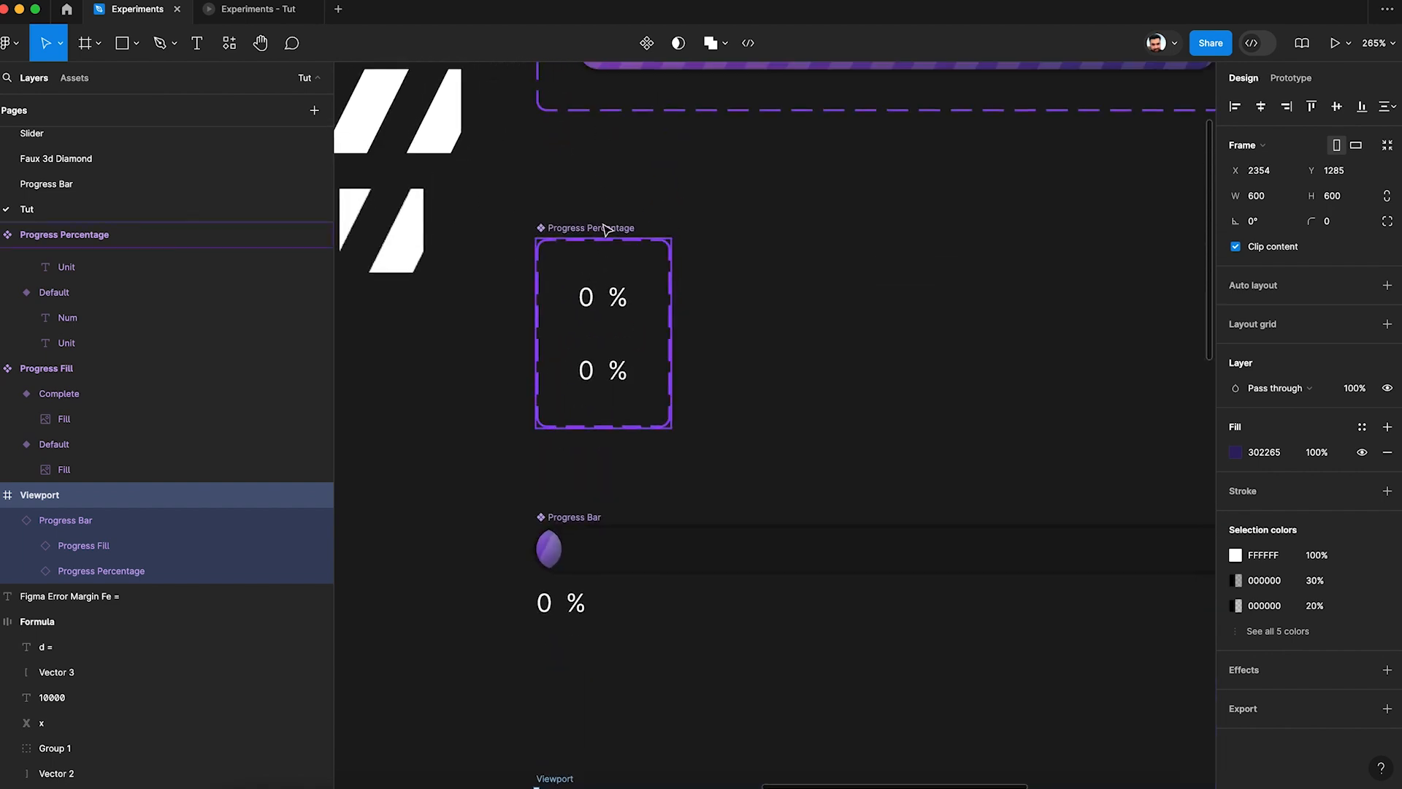
{"action": "scroll", "coordinate": [608, 170], "scroll_direction": "down", "scroll_amount": 2}
{"action": "left_click", "coordinate": [608, 170]}
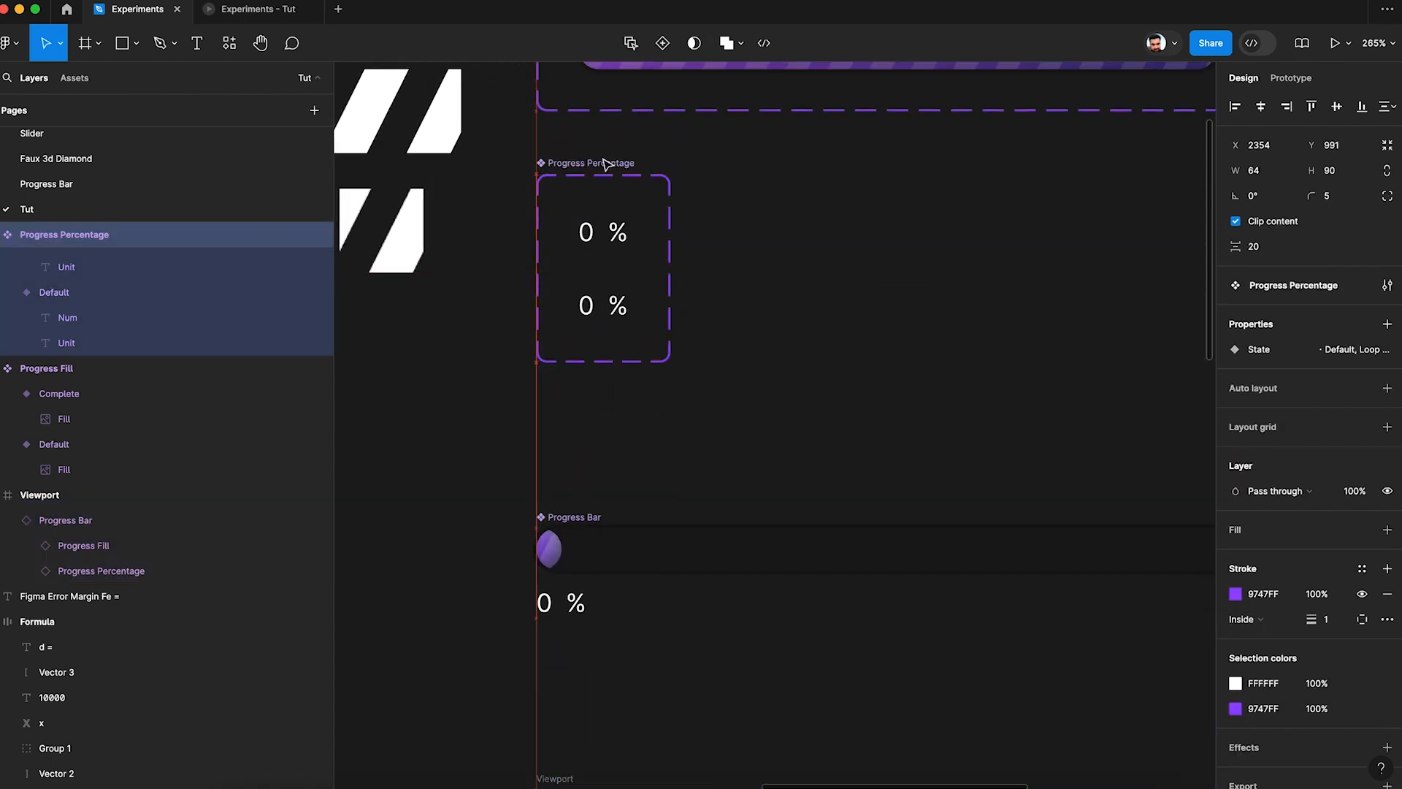
{"action": "left_click", "coordinate": [616, 308]}
{"action": "scroll", "coordinate": [616, 308], "scroll_direction": "up", "scroll_amount": 3}
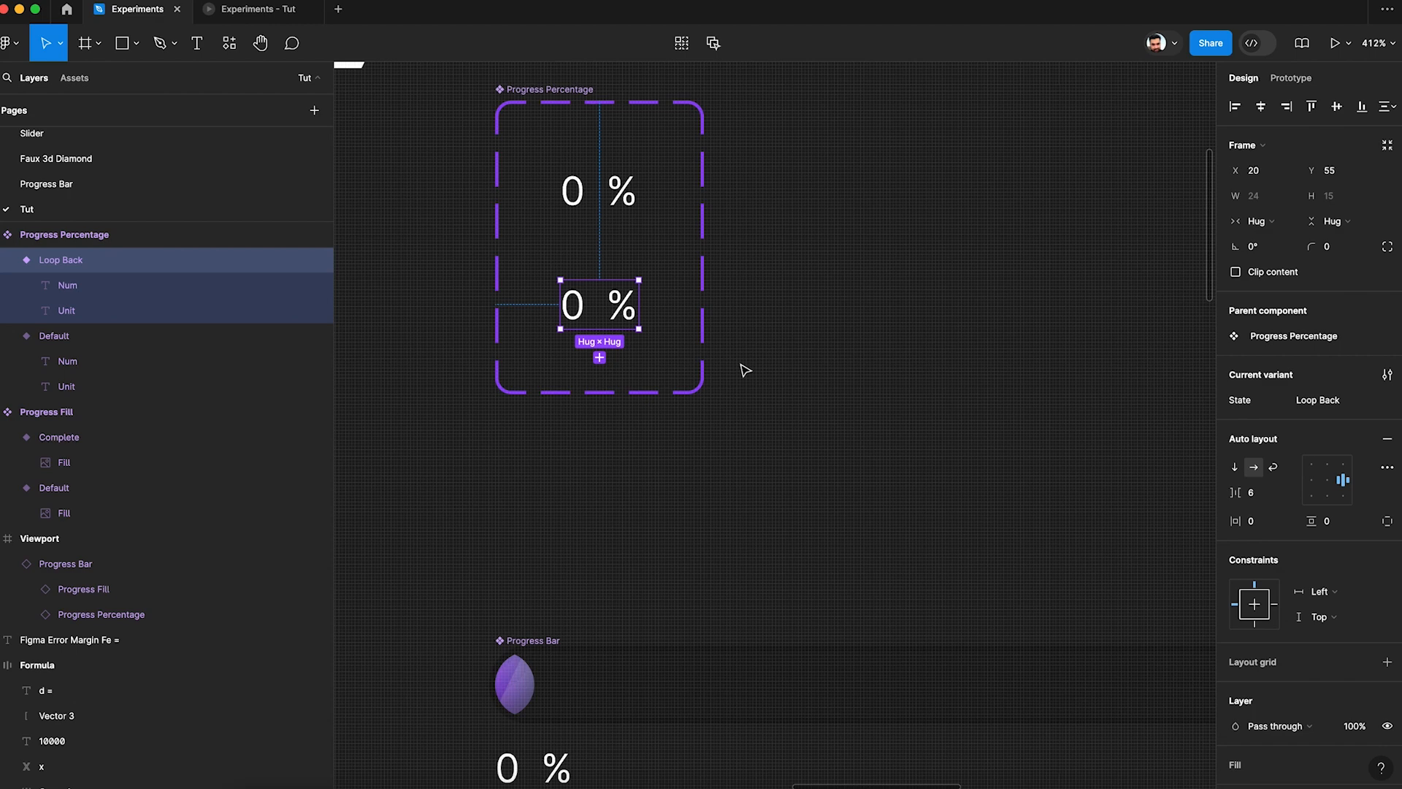
{"action": "key", "text": "super+d"}
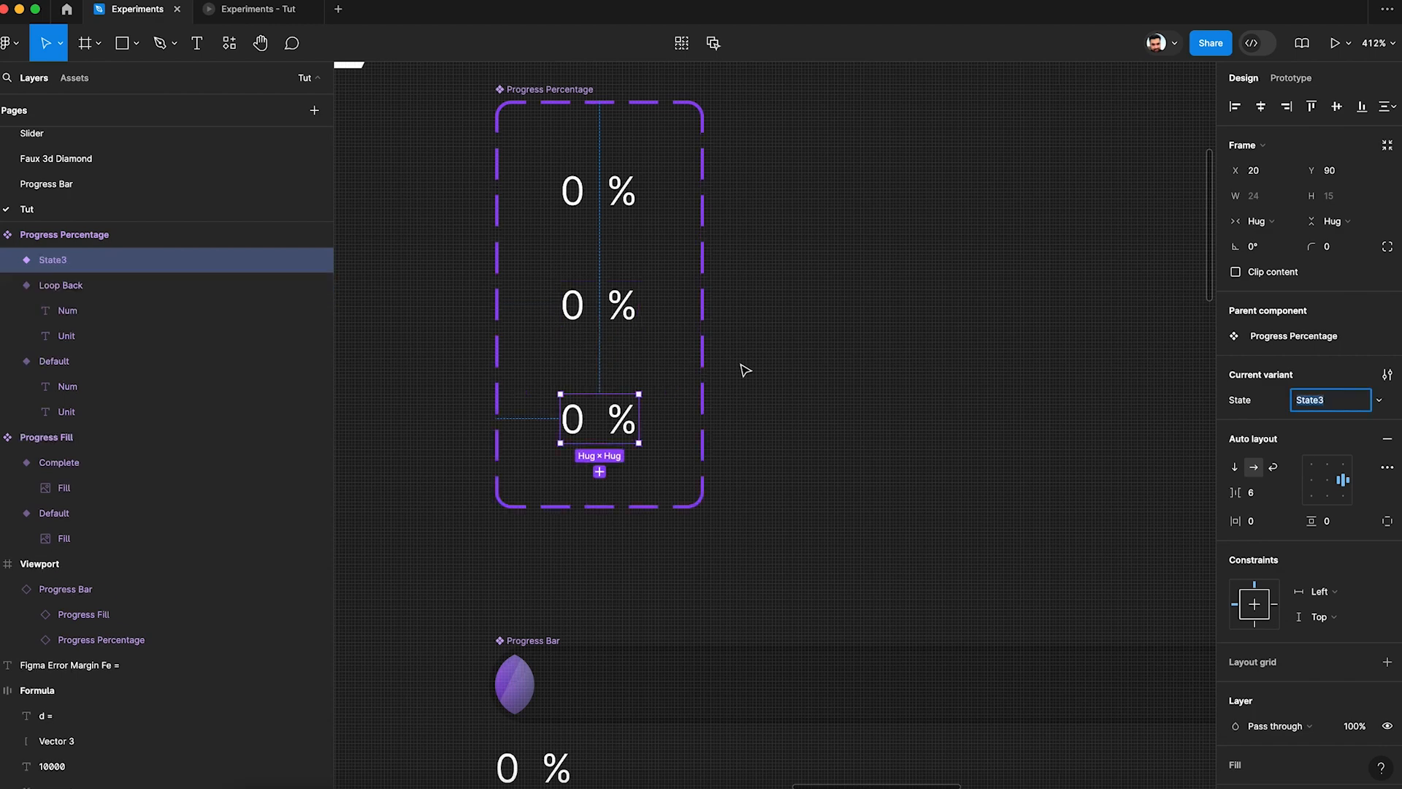
{"action": "type", "text": "Stop Loop"}
{"action": "key", "text": "Return"}
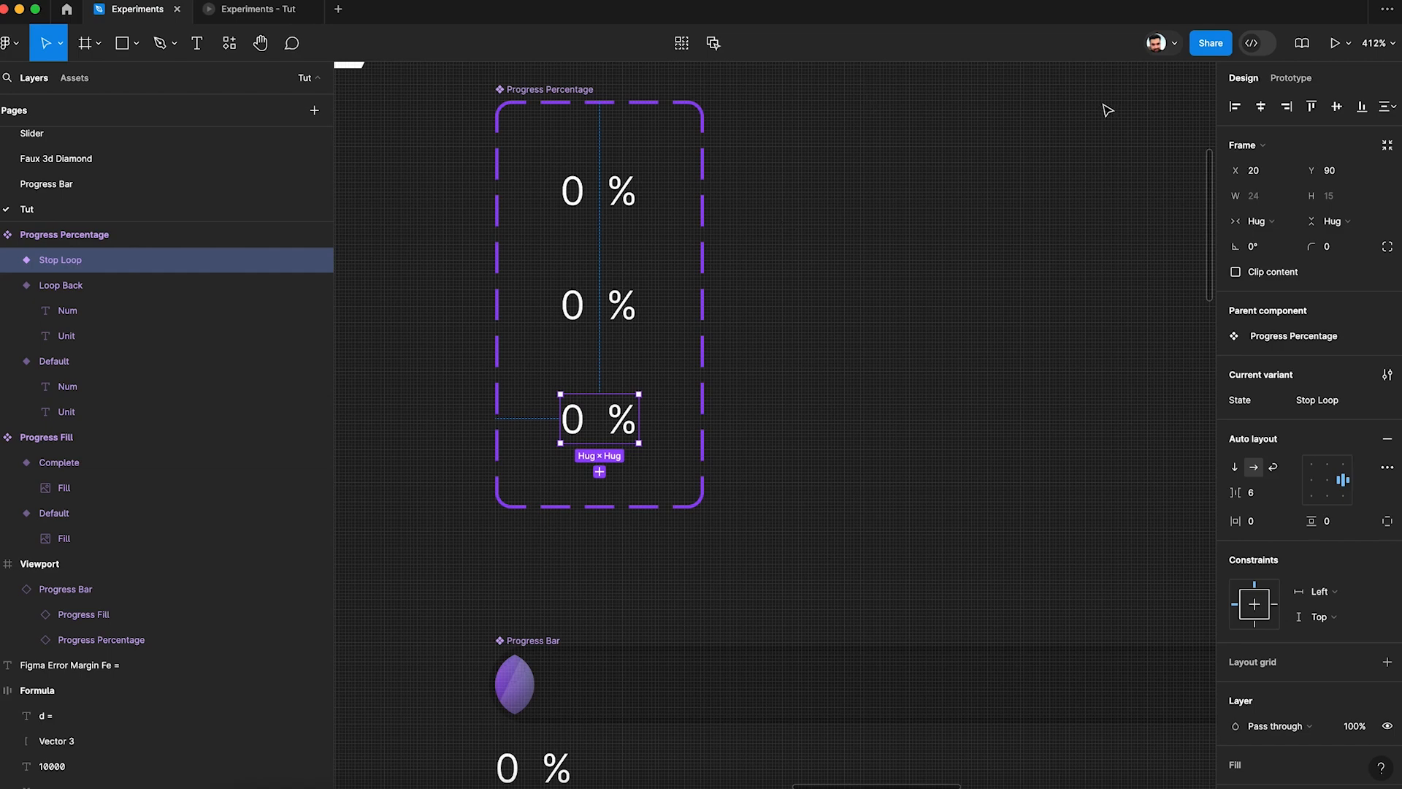
In the Default variant's after-delay conditional on Num, add an else action that changes the state to Stop Loop
{"action": "left_click", "coordinate": [1294, 78]}
{"action": "left_click", "coordinate": [637, 199]}
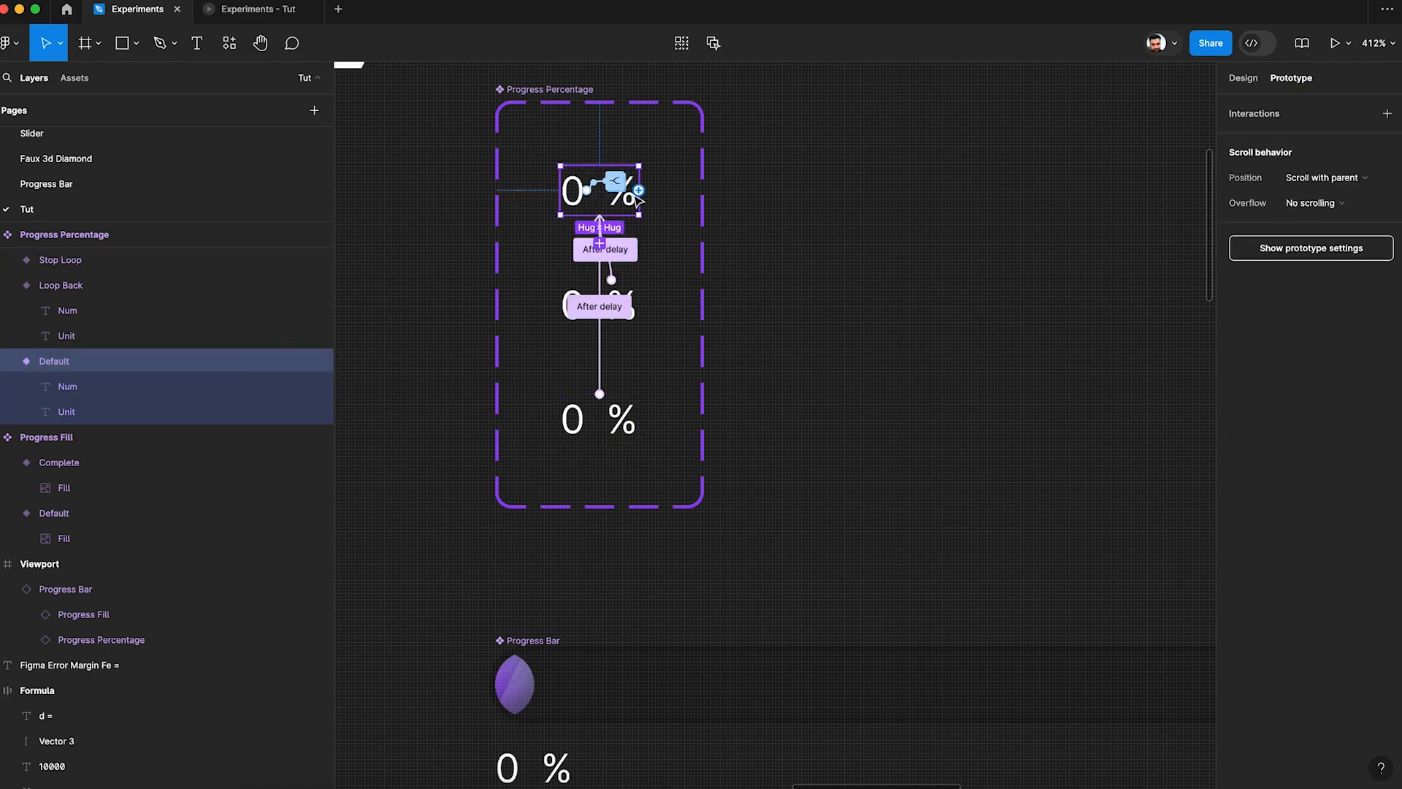
{"action": "scroll", "coordinate": [599, 191], "scroll_direction": "up", "scroll_amount": 2}
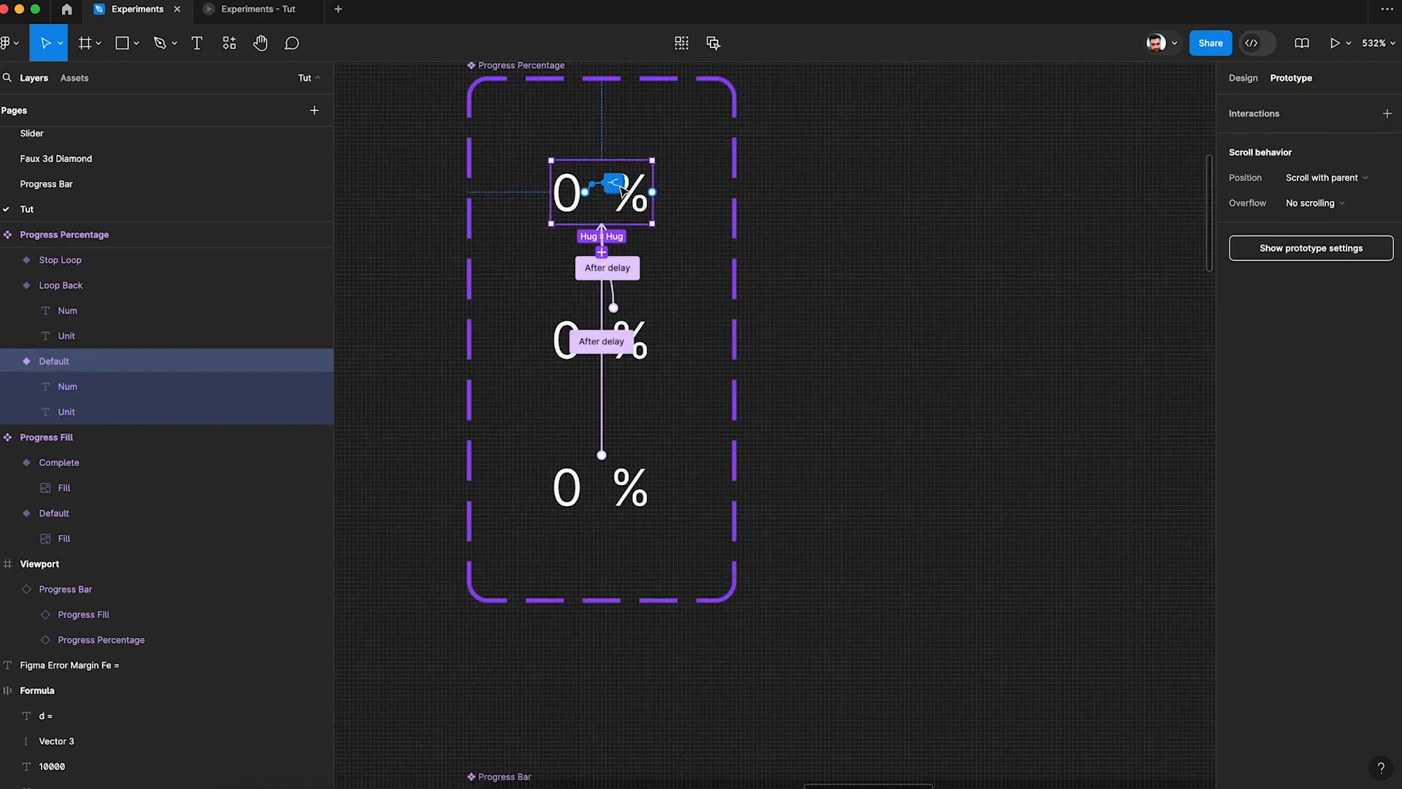
{"action": "left_click", "coordinate": [614, 187]}
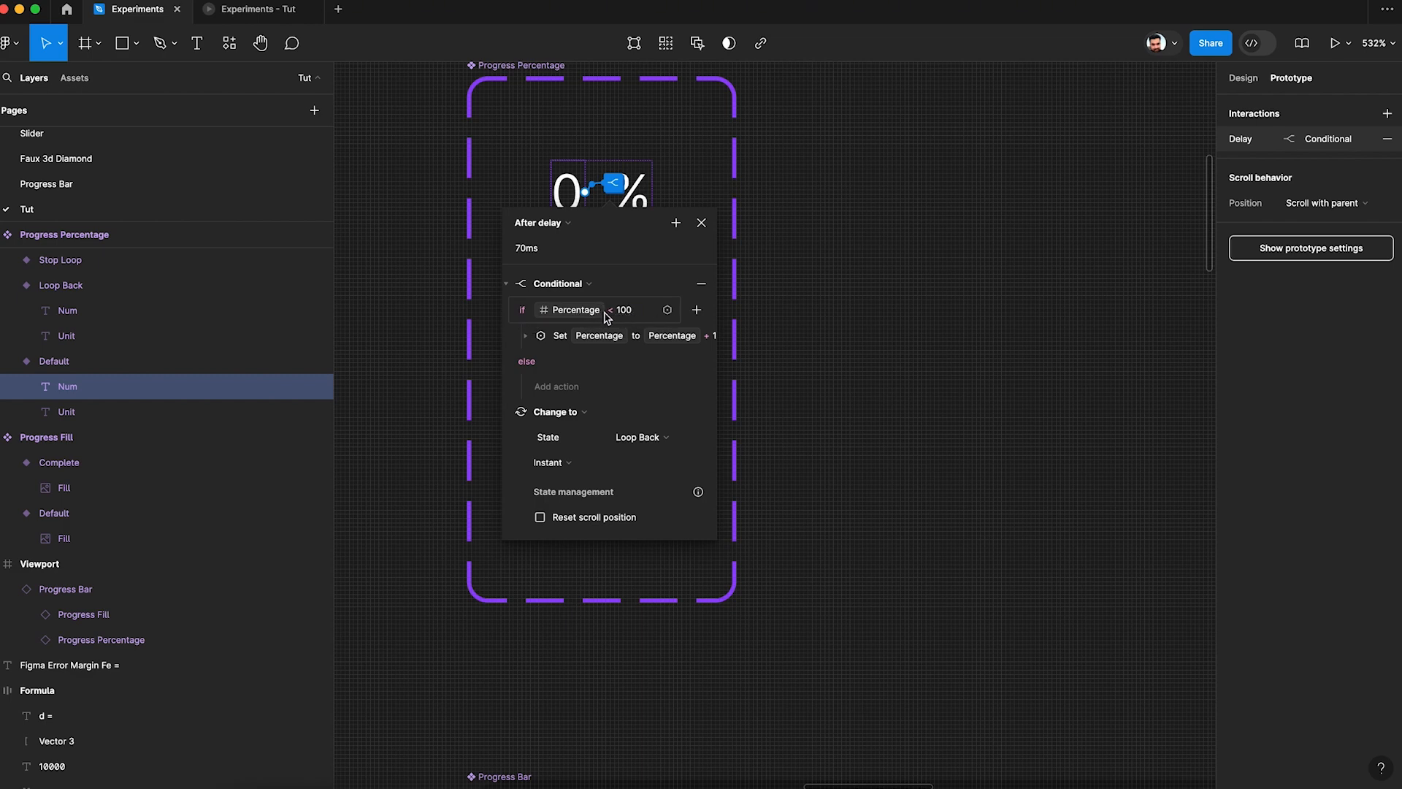
{"action": "left_click", "coordinate": [555, 387]}
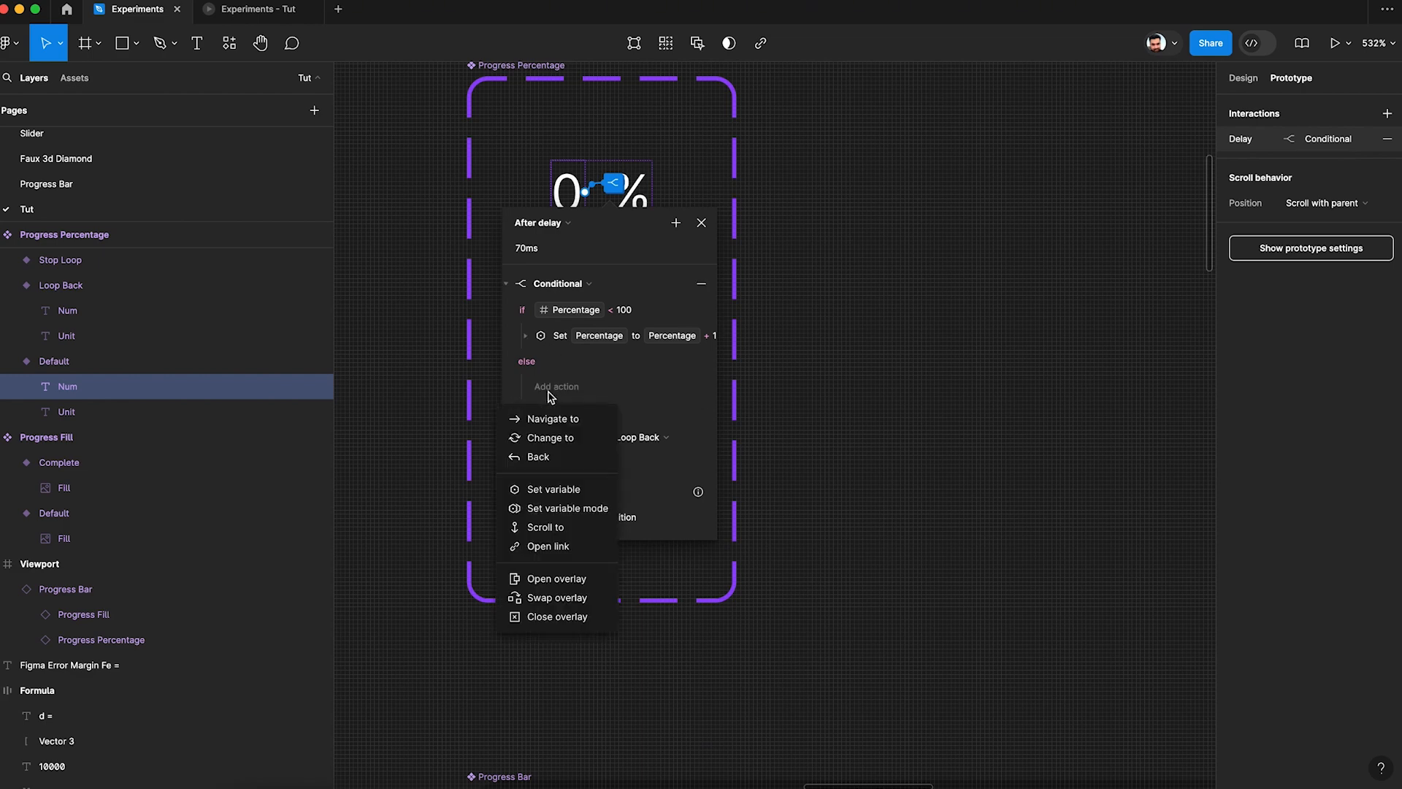
{"action": "left_click", "coordinate": [553, 437]}
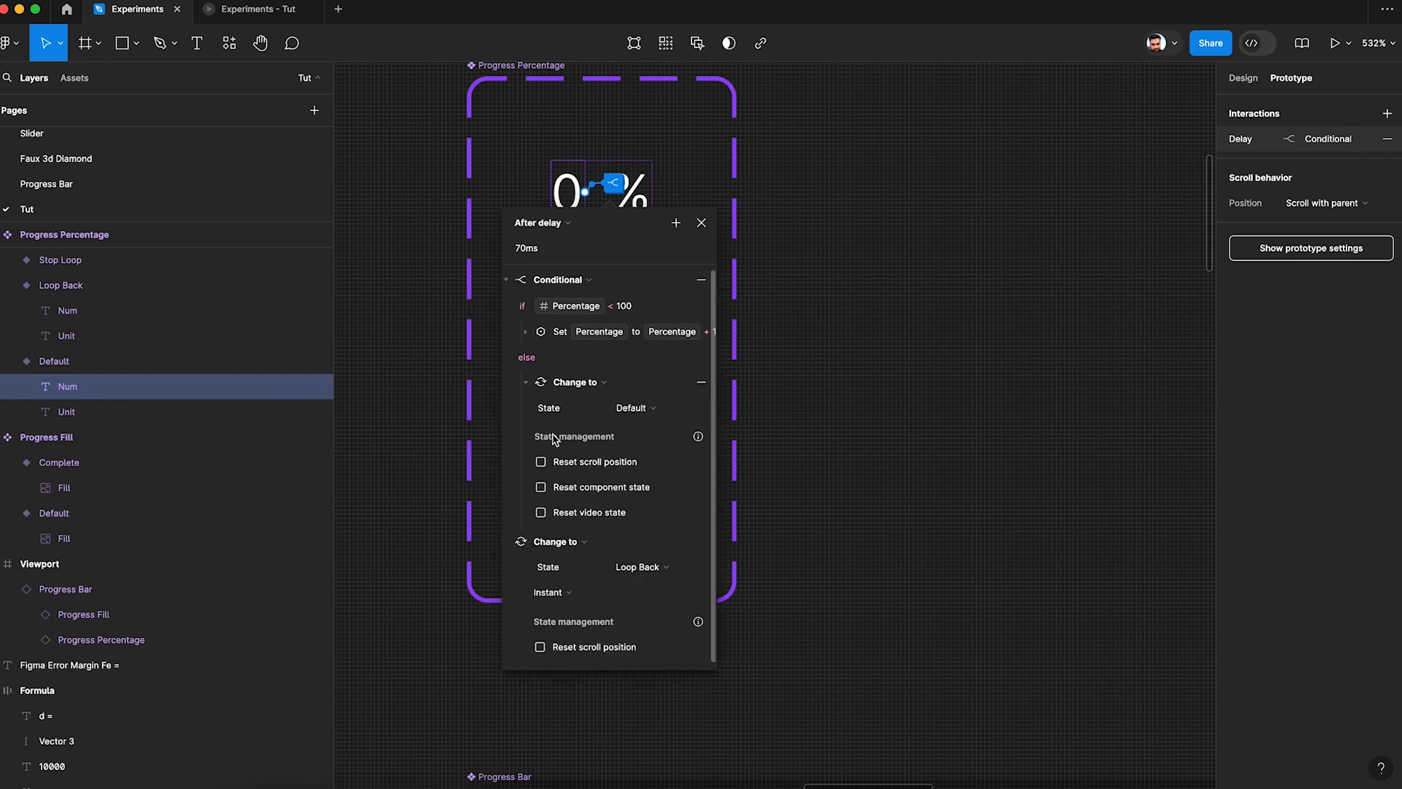
{"action": "left_click", "coordinate": [649, 409]}
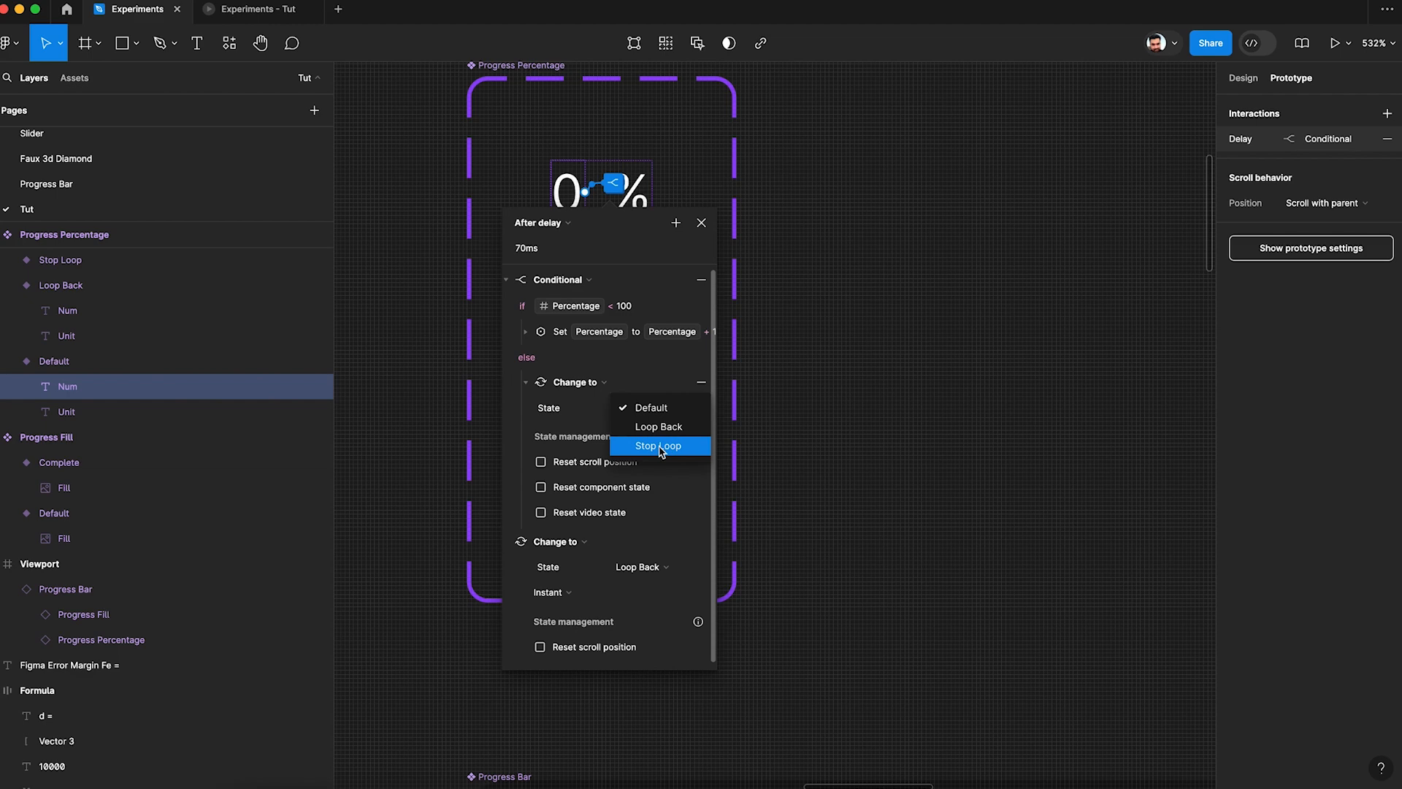
{"action": "left_click", "coordinate": [660, 447]}
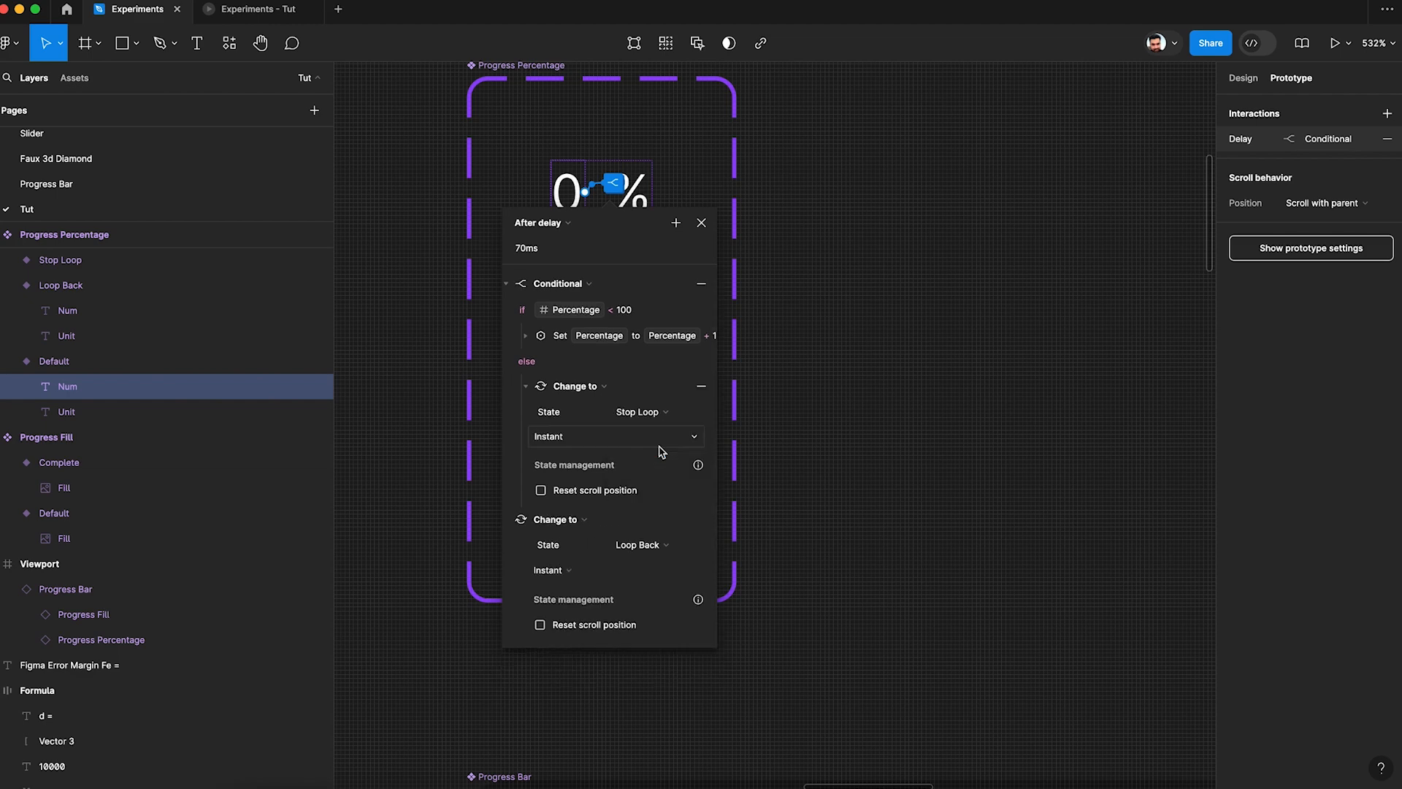
{"action": "left_click", "coordinate": [840, 383]}
Remove the after-delay interaction from the Stop Loop variant
{"action": "left_click", "coordinate": [622, 505]}
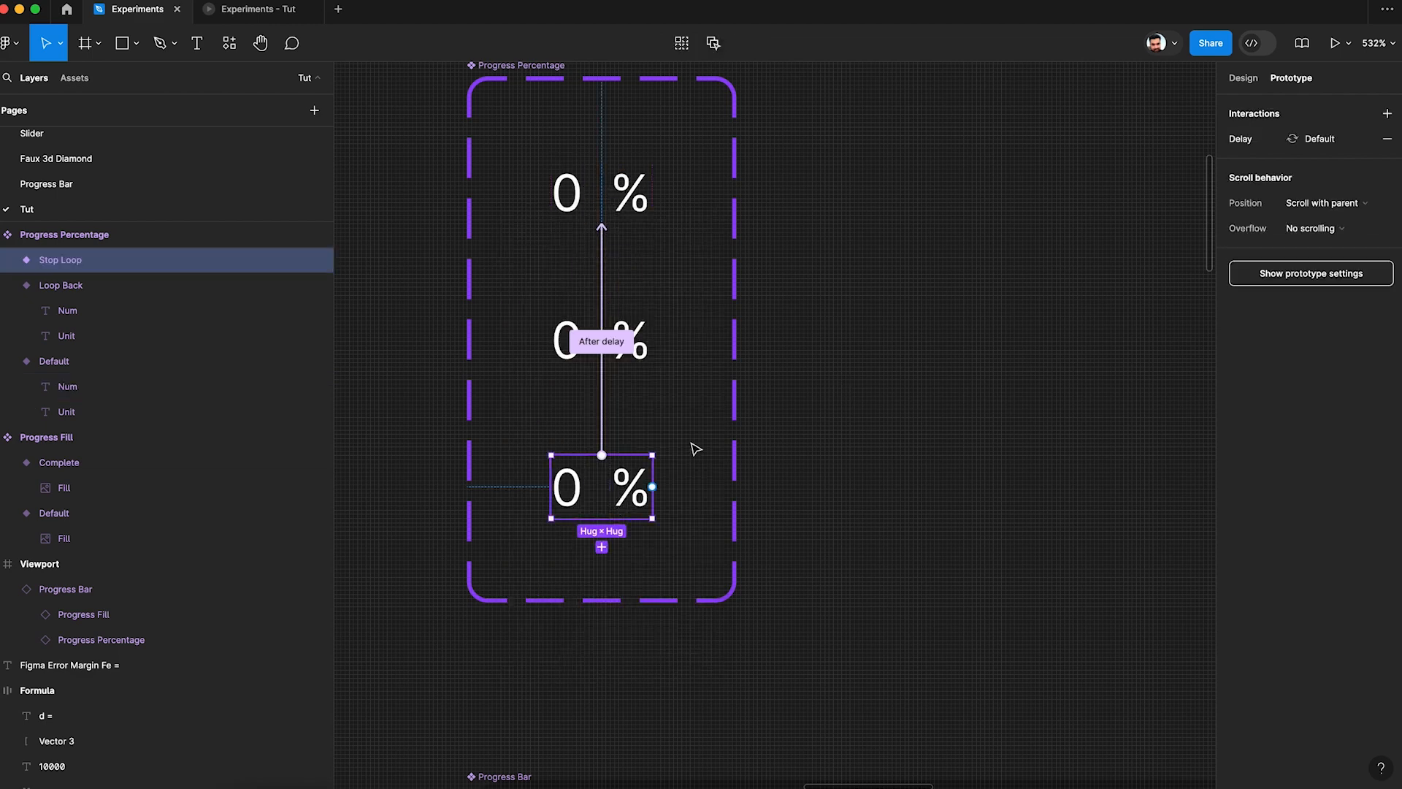
{"action": "left_click", "coordinate": [1388, 140]}
{"action": "scroll", "coordinate": [810, 512], "scroll_direction": "down", "scroll_amount": 3}
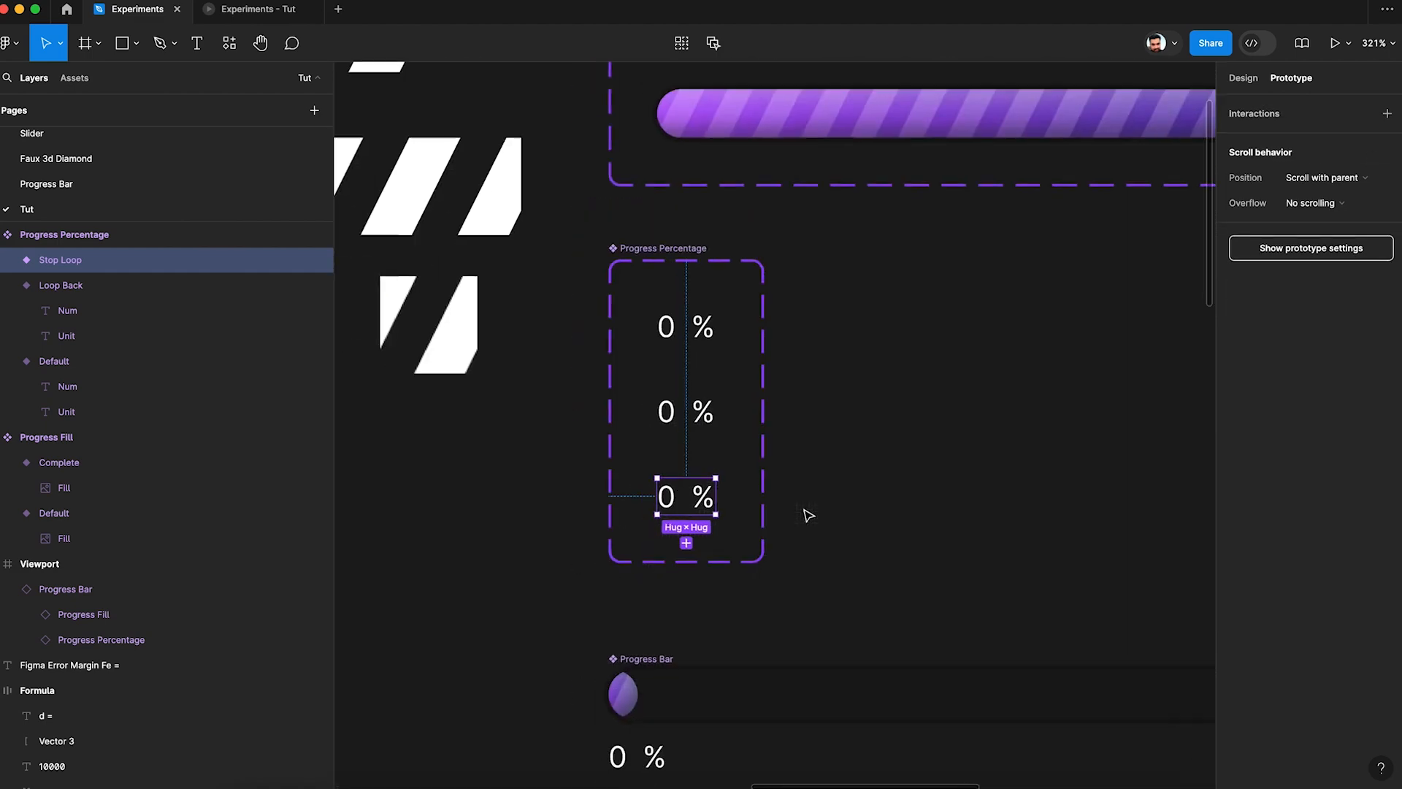
Restart the prototype preview to check the bar and percentage counter with the Stop Loop state in place
{"action": "scroll", "coordinate": [809, 516], "scroll_direction": "down", "scroll_amount": 5}
{"action": "scroll", "coordinate": [808, 516], "scroll_direction": "down", "scroll_amount": 3}
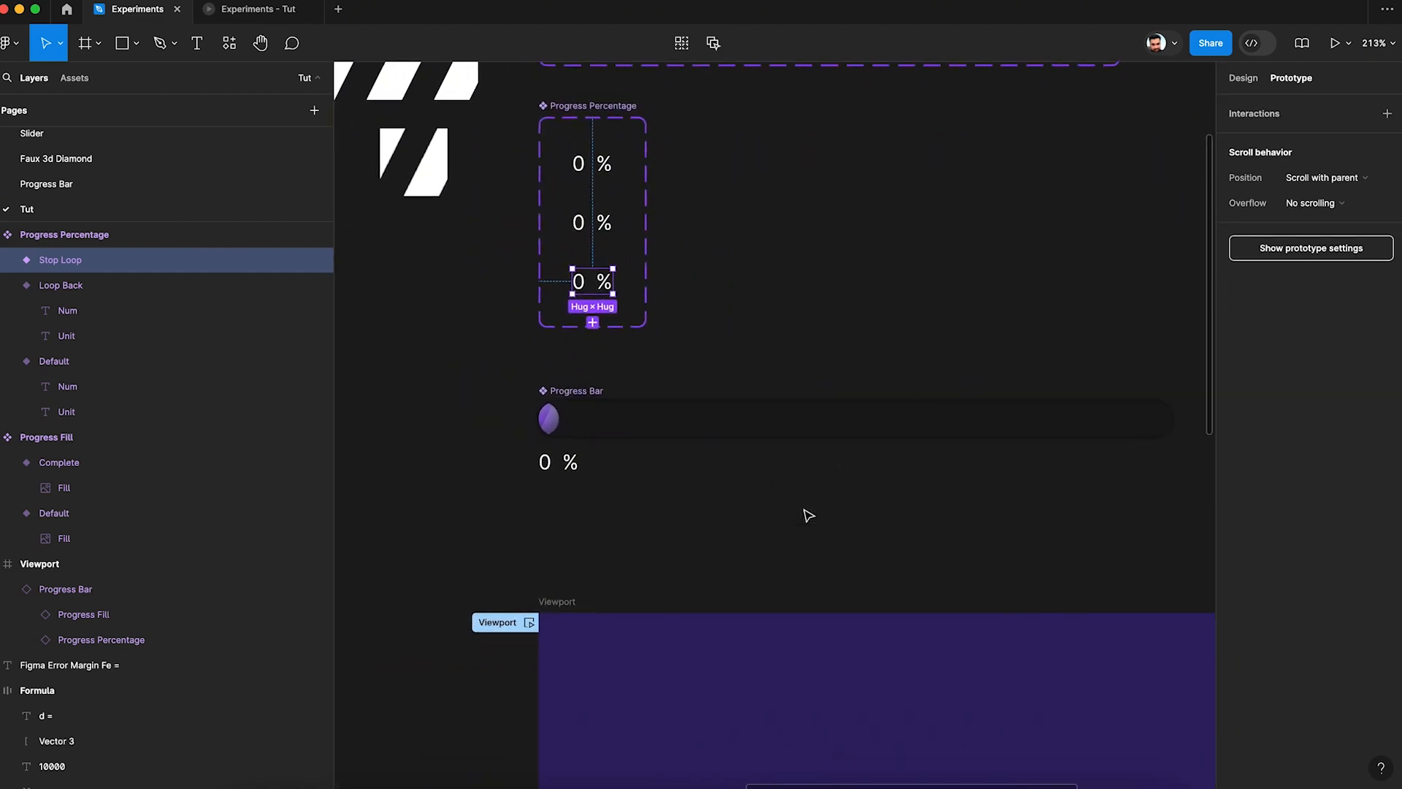
{"action": "scroll", "coordinate": [808, 516], "scroll_direction": "down", "scroll_amount": 2}
{"action": "scroll", "coordinate": [809, 516], "scroll_direction": "down", "scroll_amount": 3}
{"action": "scroll", "coordinate": [809, 516], "scroll_direction": "down", "scroll_amount": 2}
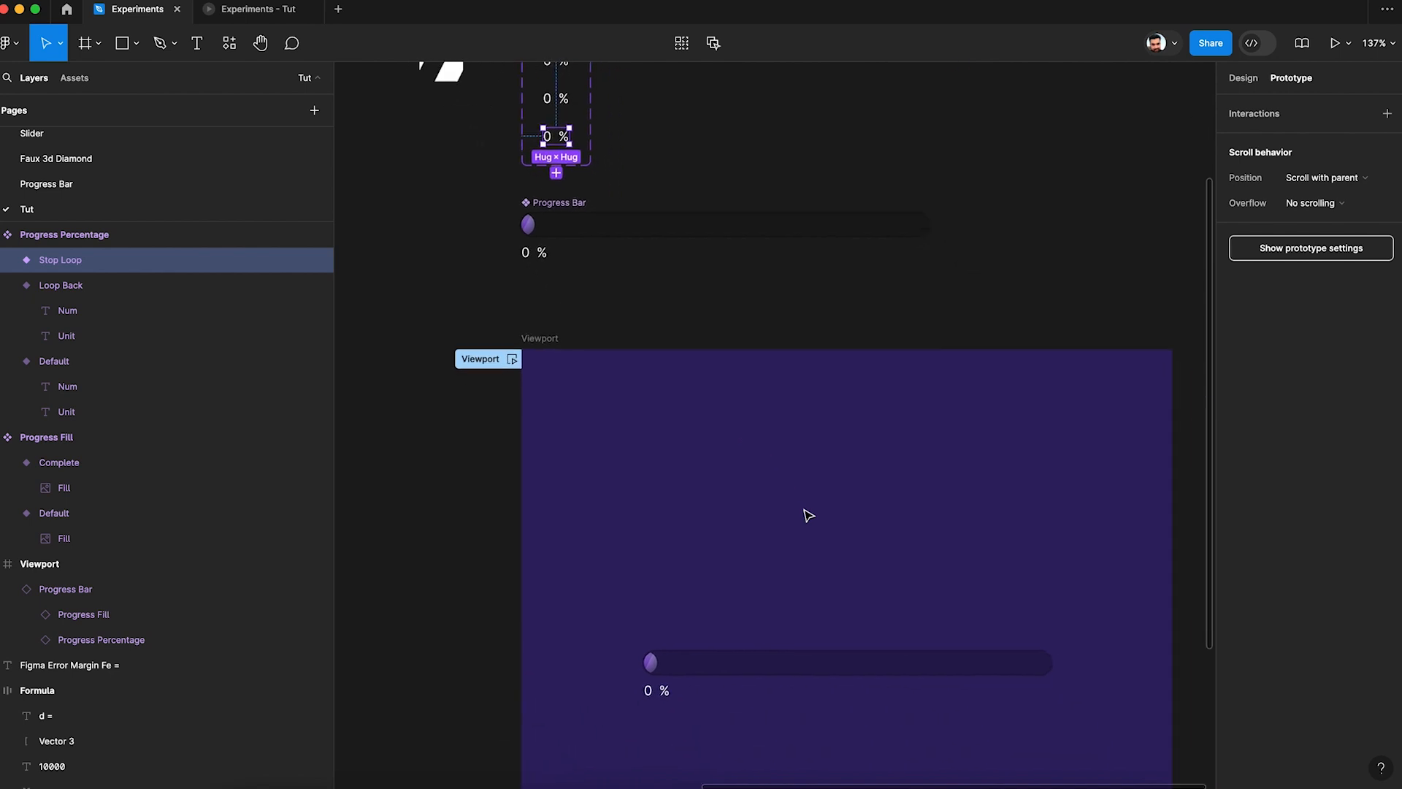
{"action": "scroll", "coordinate": [808, 515], "scroll_direction": "up", "scroll_amount": 1}
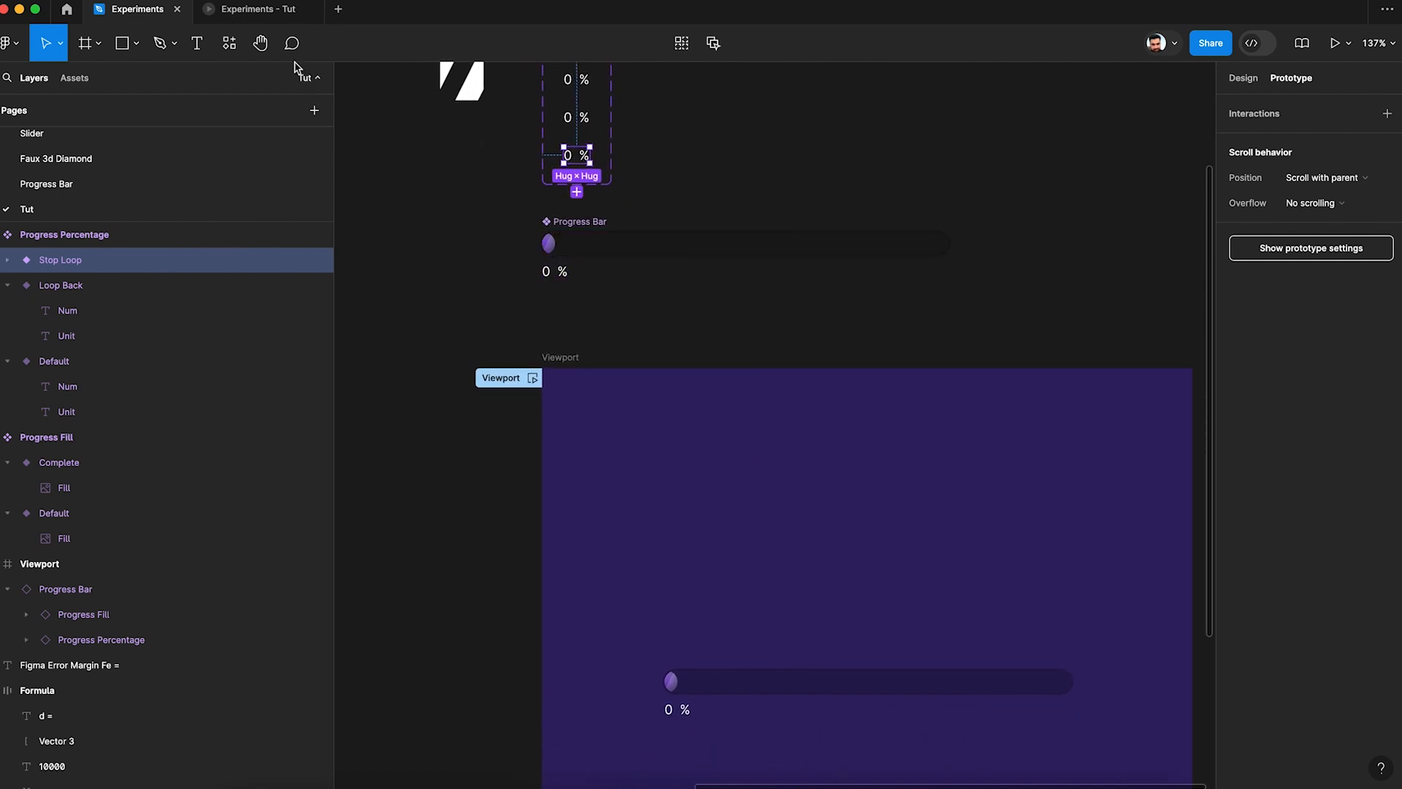
{"action": "left_click", "coordinate": [260, 14]}
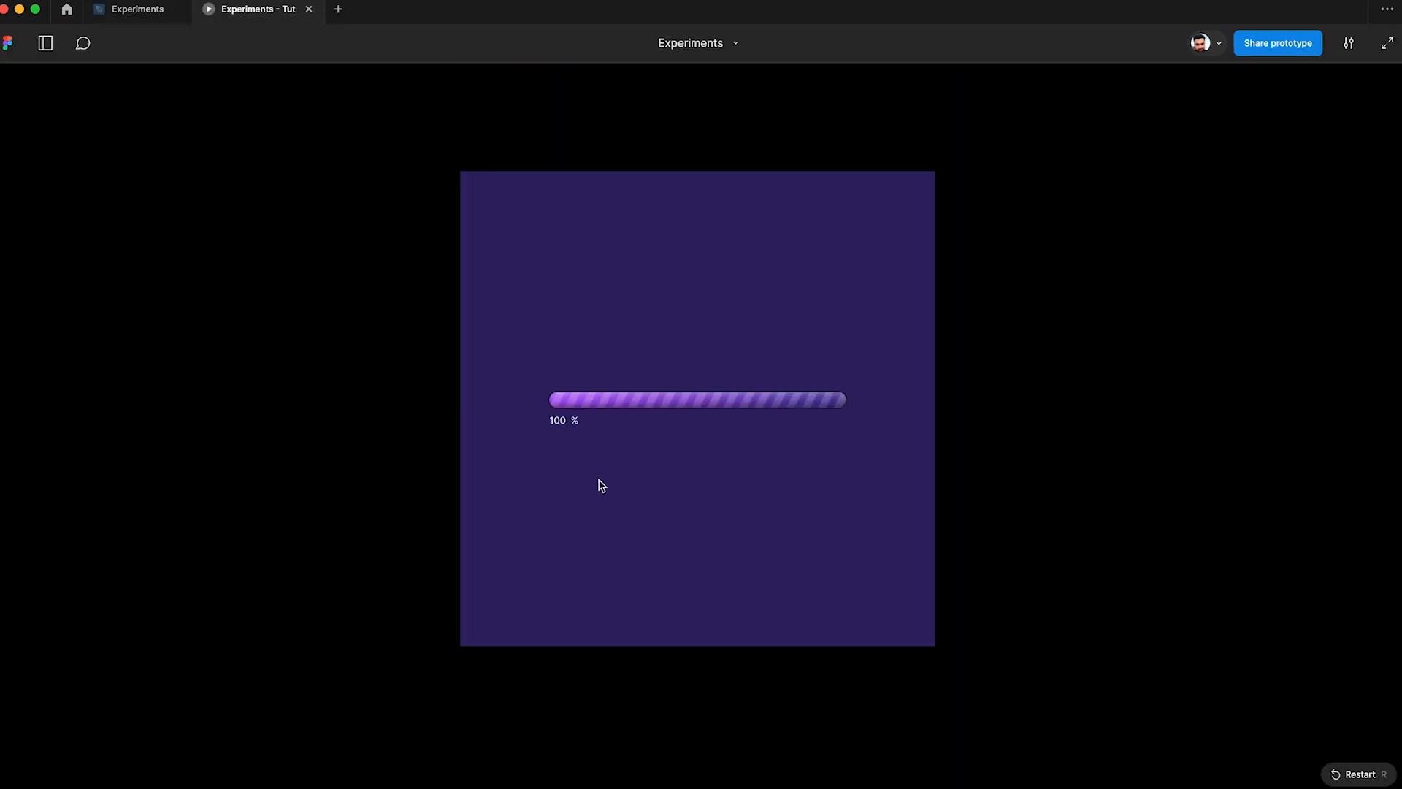
{"action": "key", "text": "r"}
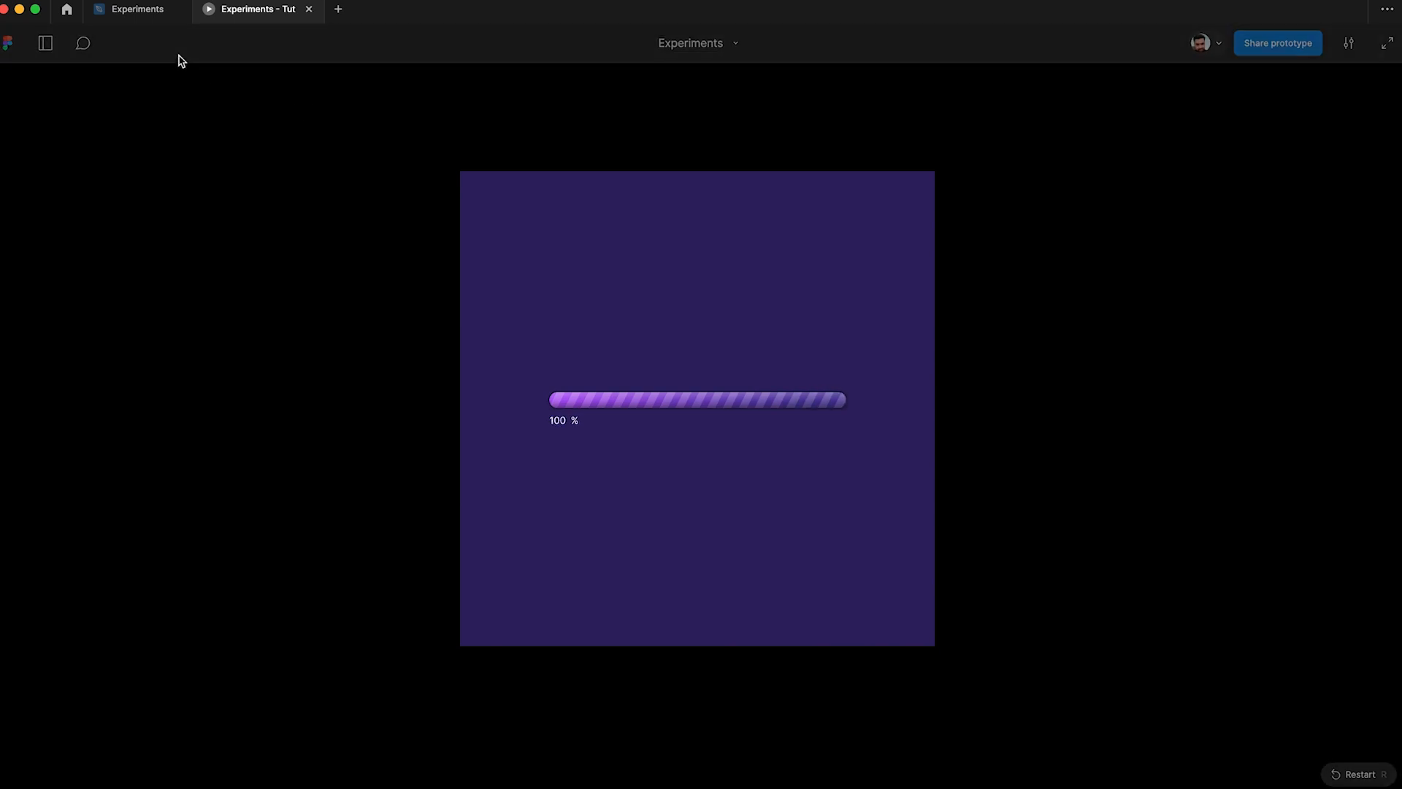
Look over the component sets, delay formula and Viewport on the Tut page, and return to the prototype preview
{"action": "left_click", "coordinate": [145, 13]}
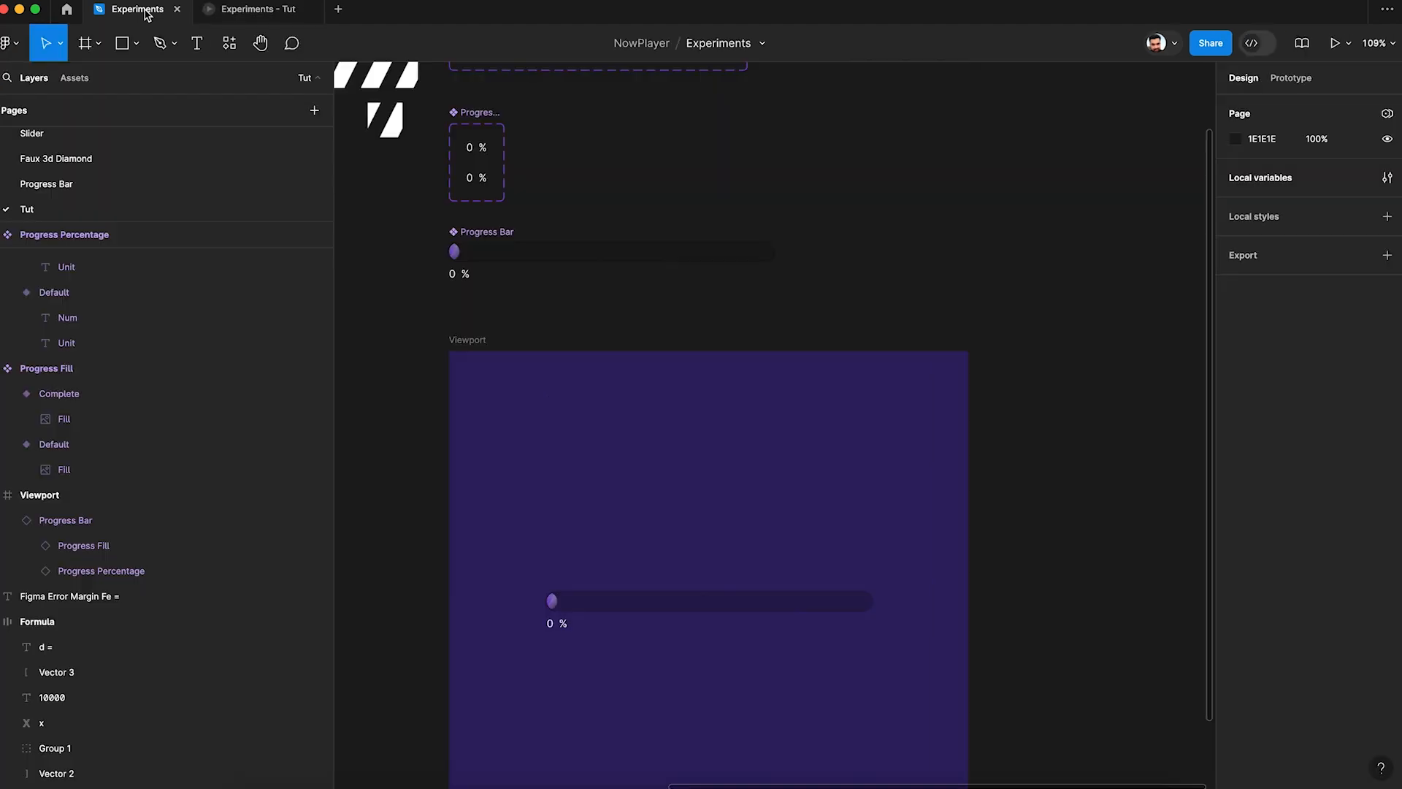
{"action": "scroll", "coordinate": [388, 238], "scroll_direction": "down", "scroll_amount": 3}
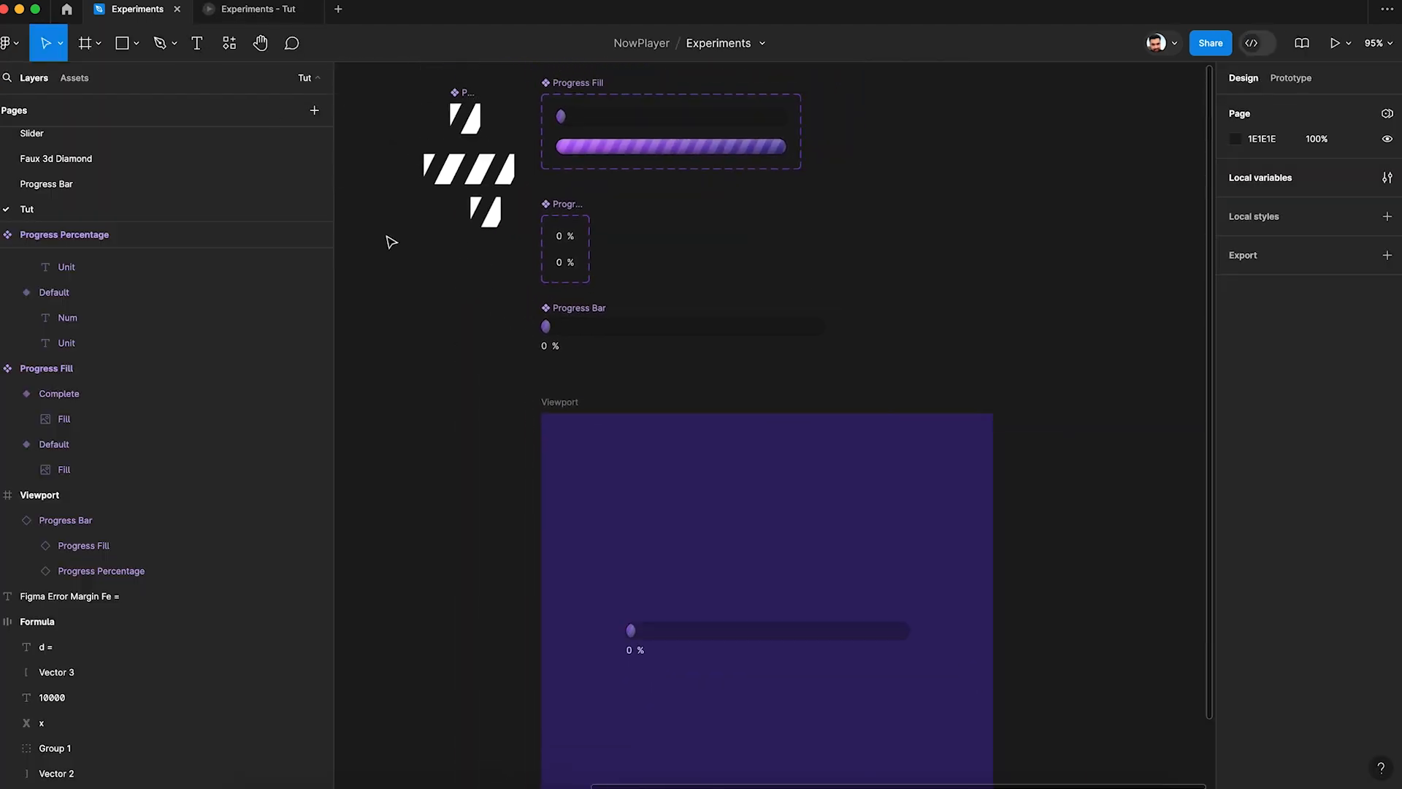
{"action": "scroll", "coordinate": [470, 322], "scroll_direction": "left", "scroll_amount": 5}
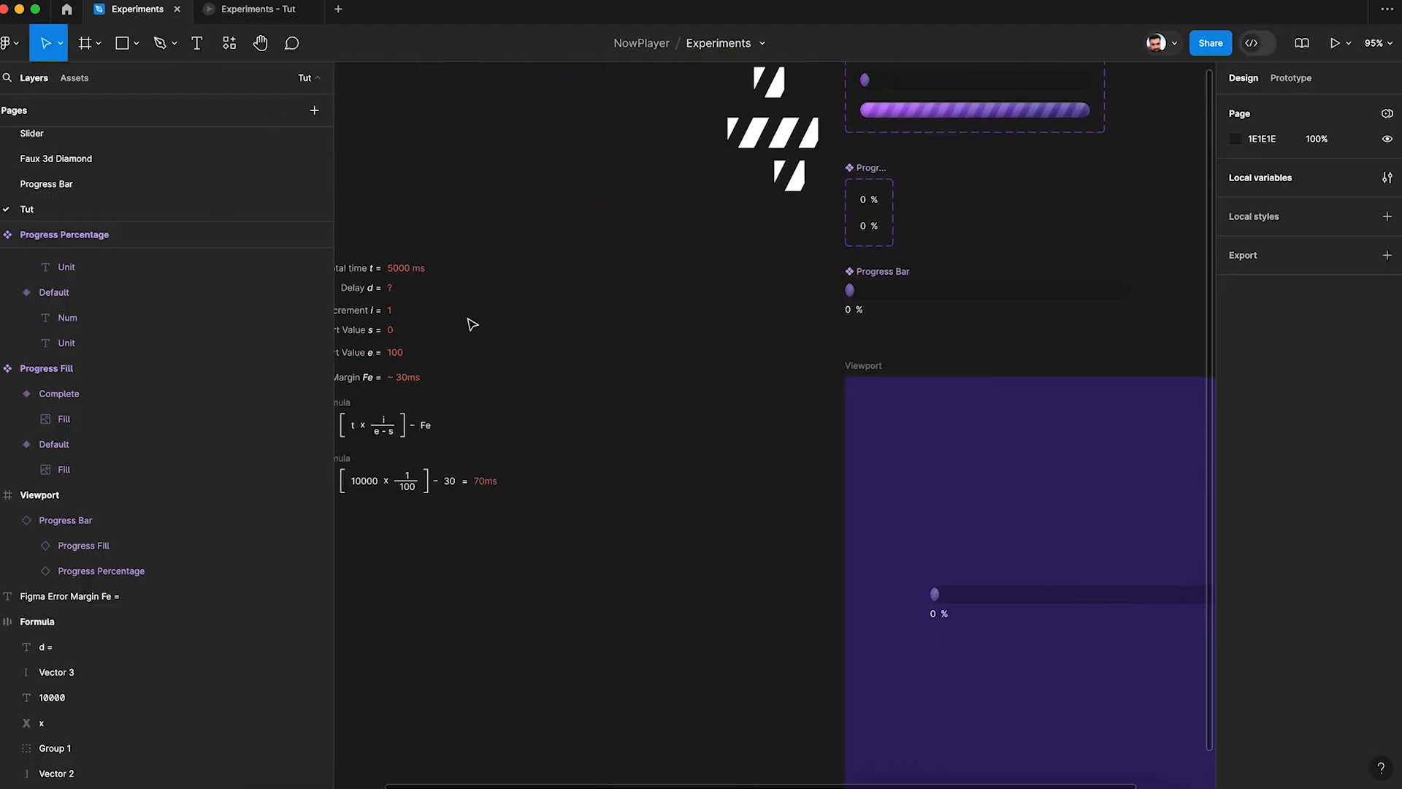
{"action": "scroll", "coordinate": [471, 323], "scroll_direction": "right", "scroll_amount": 5}
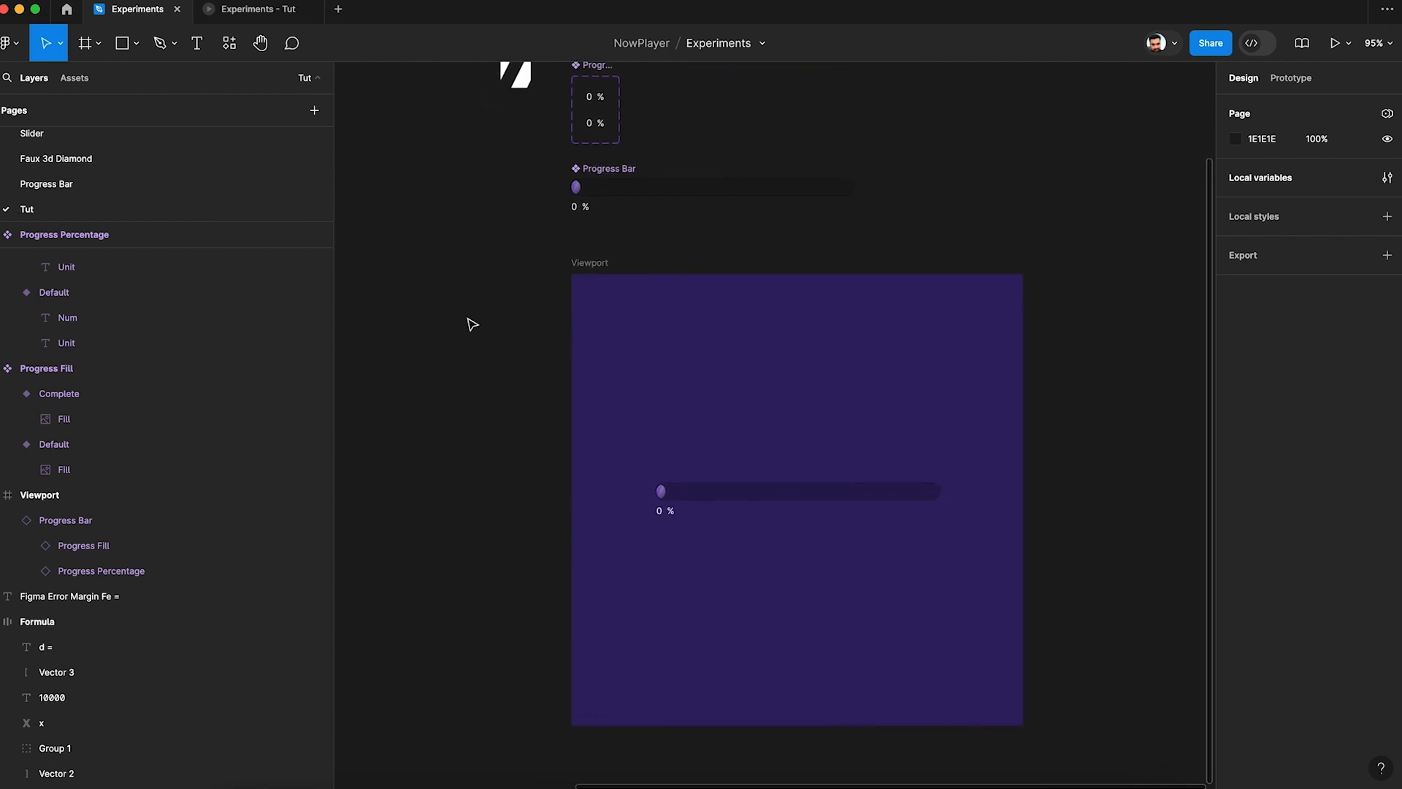
{"action": "scroll", "coordinate": [471, 323], "scroll_direction": "left", "scroll_amount": 2}
{"action": "scroll", "coordinate": [471, 324], "scroll_direction": "up", "scroll_amount": 1}
{"action": "scroll", "coordinate": [471, 323], "scroll_direction": "down", "scroll_amount": 3}
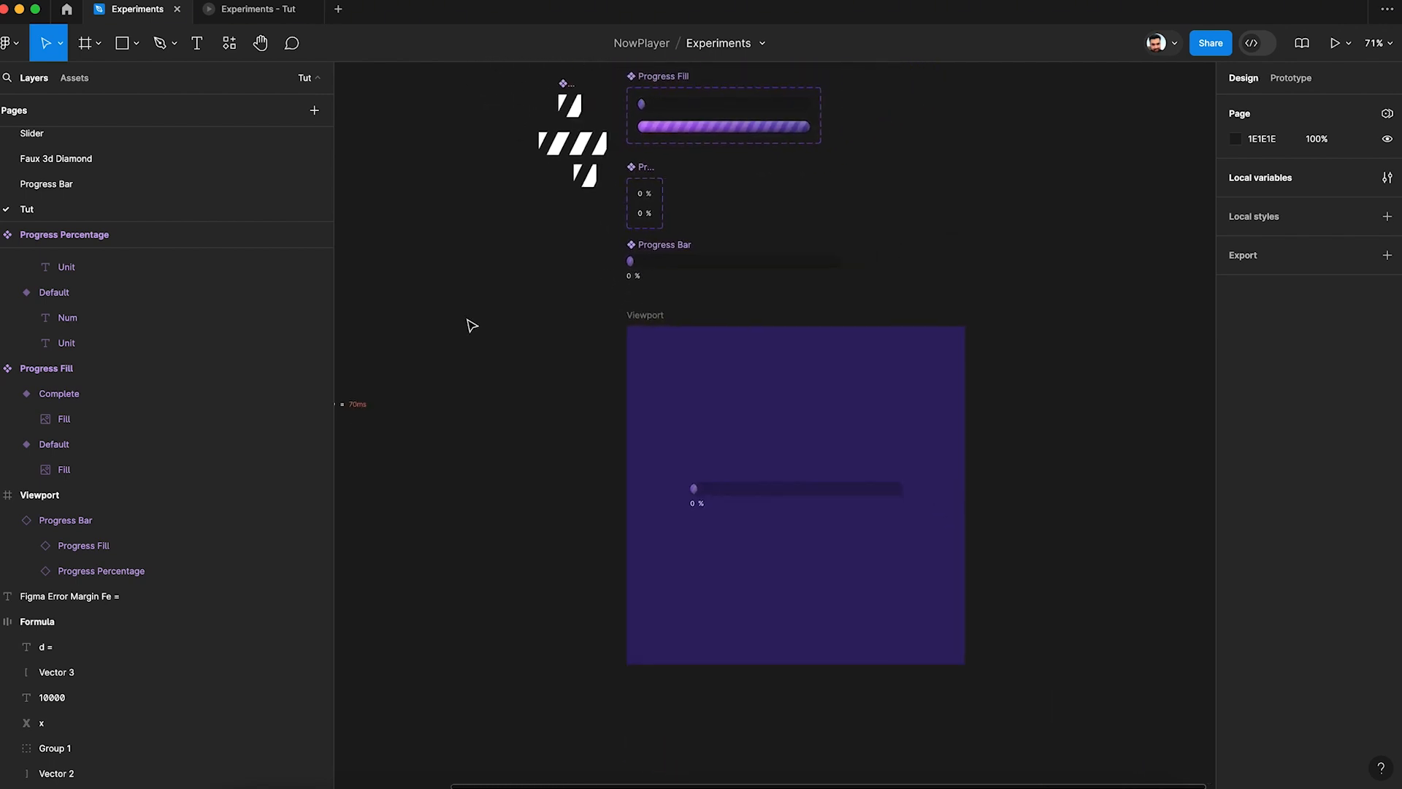
{"action": "scroll", "coordinate": [471, 323], "scroll_direction": "left", "scroll_amount": 3}
{"action": "scroll", "coordinate": [471, 324], "scroll_direction": "right", "scroll_amount": 1}
{"action": "scroll", "coordinate": [471, 323], "scroll_direction": "down", "scroll_amount": 1}
{"action": "scroll", "coordinate": [471, 326], "scroll_direction": "right", "scroll_amount": 2}
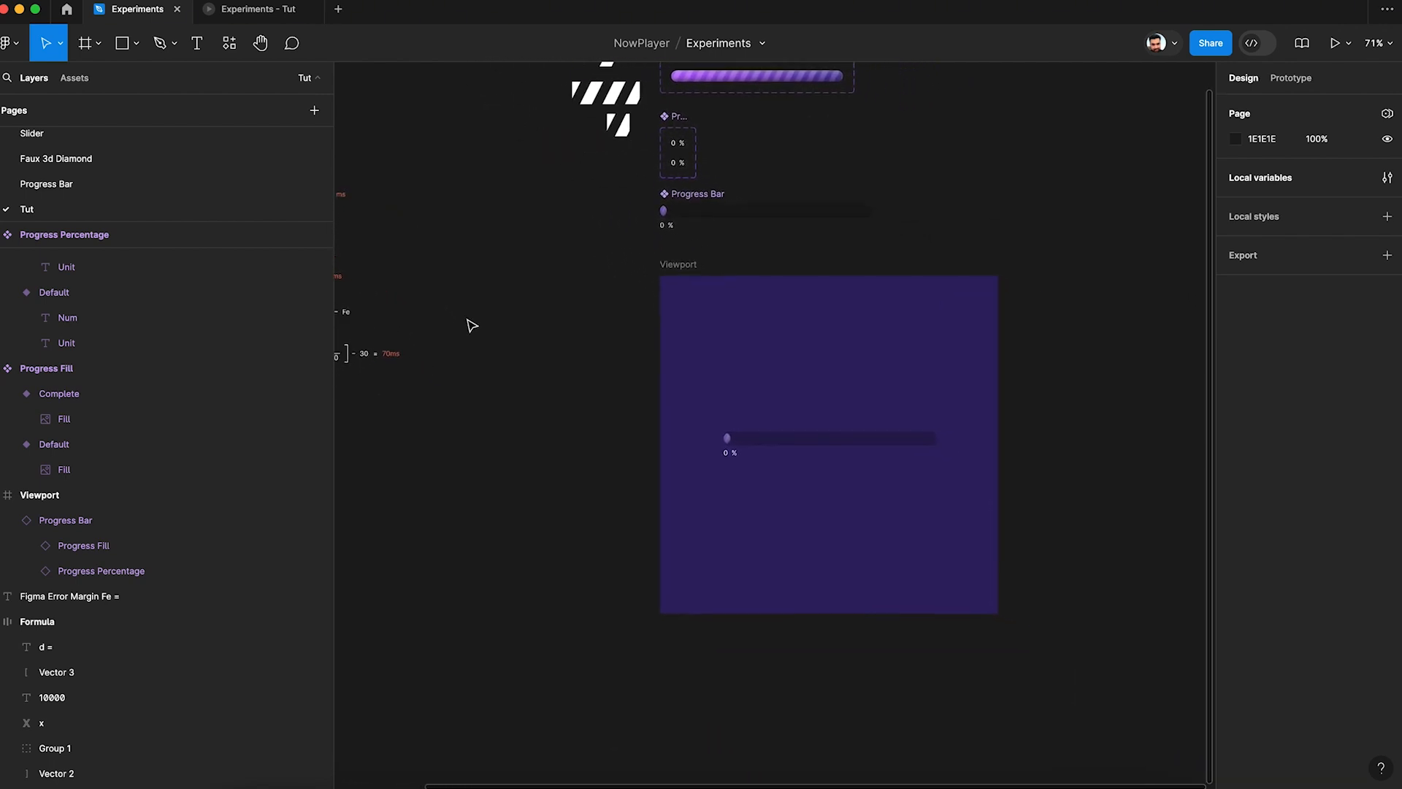
{"action": "scroll", "coordinate": [471, 325], "scroll_direction": "up", "scroll_amount": 3}
{"action": "scroll", "coordinate": [471, 326], "scroll_direction": "right", "scroll_amount": 1}
{"action": "scroll", "coordinate": [471, 326], "scroll_direction": "right", "scroll_amount": 1}
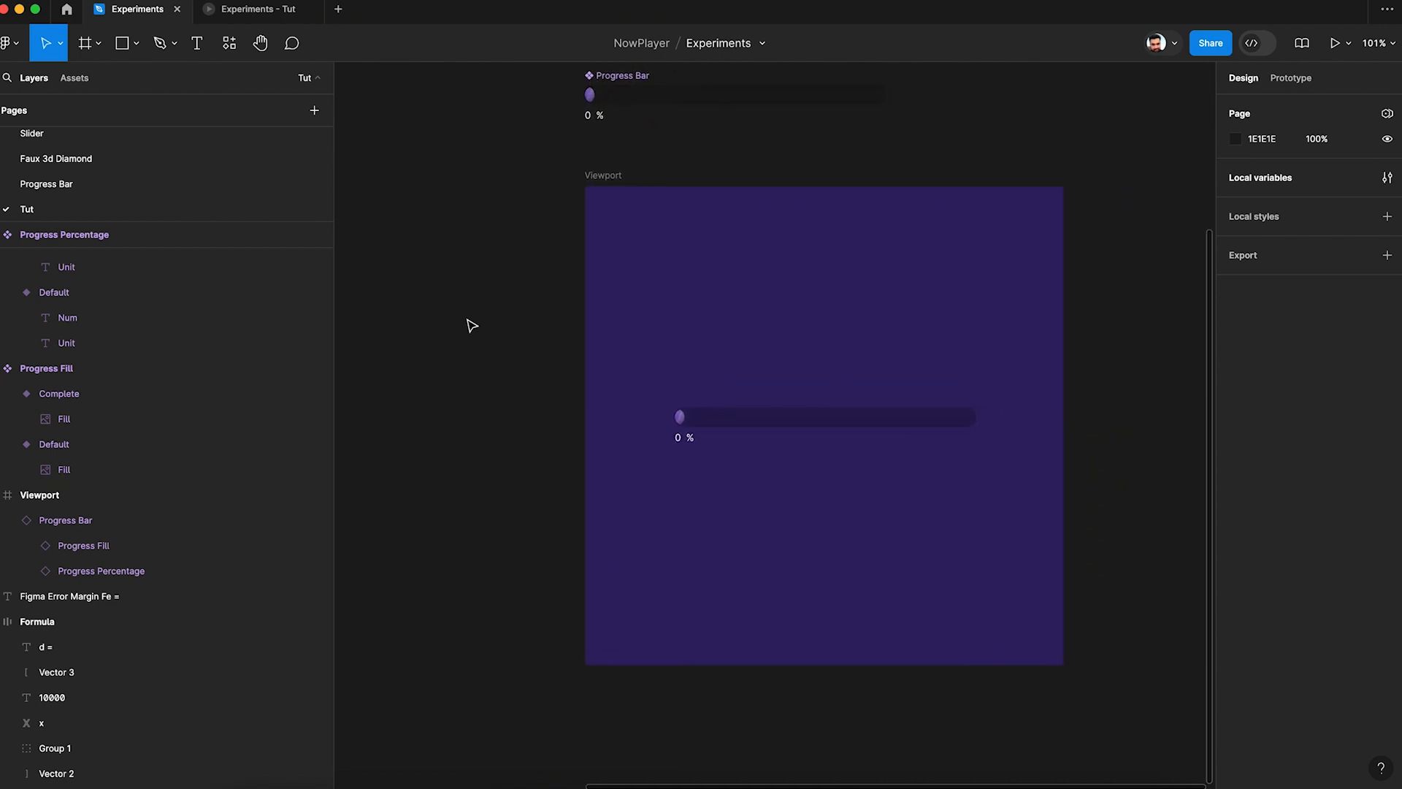
{"action": "left_click", "coordinate": [274, 21]}
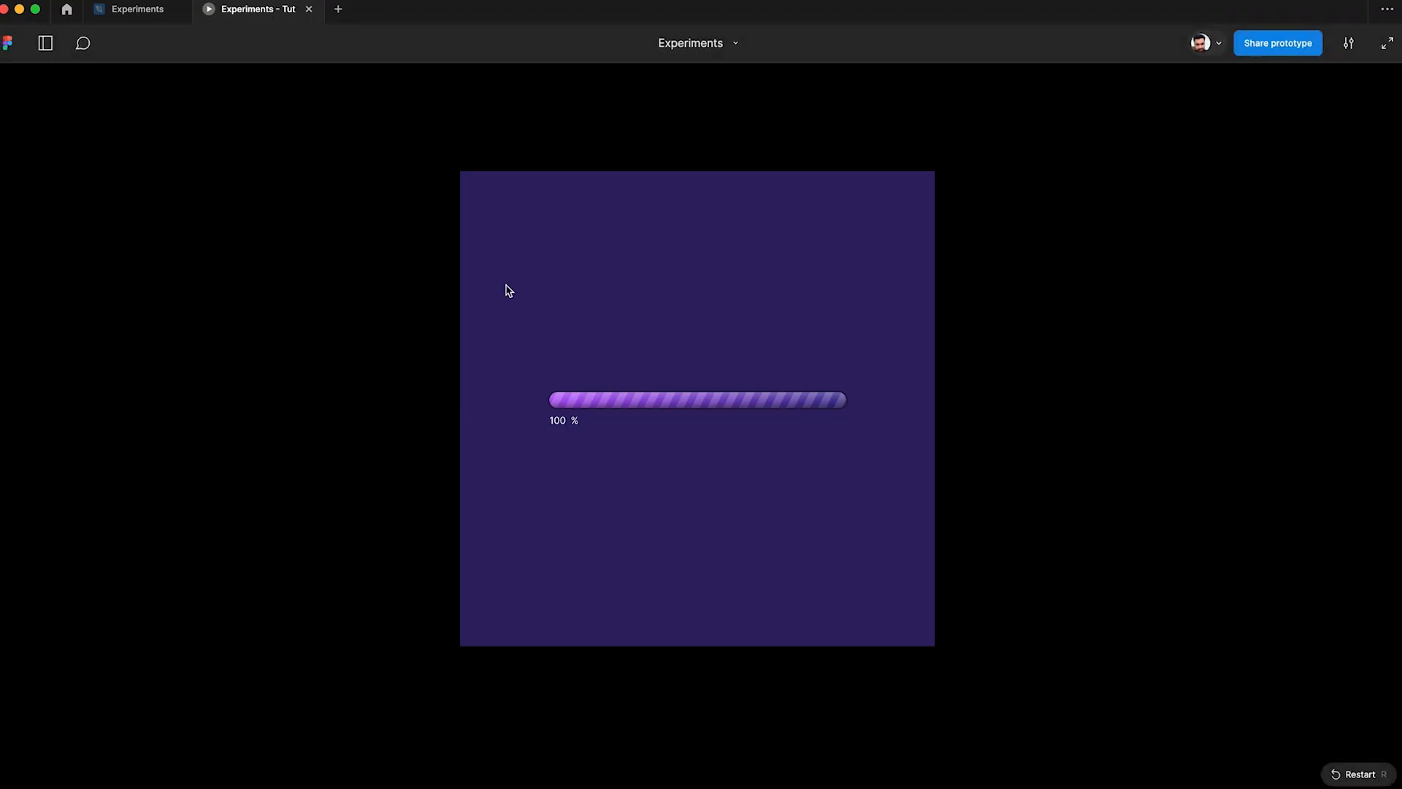